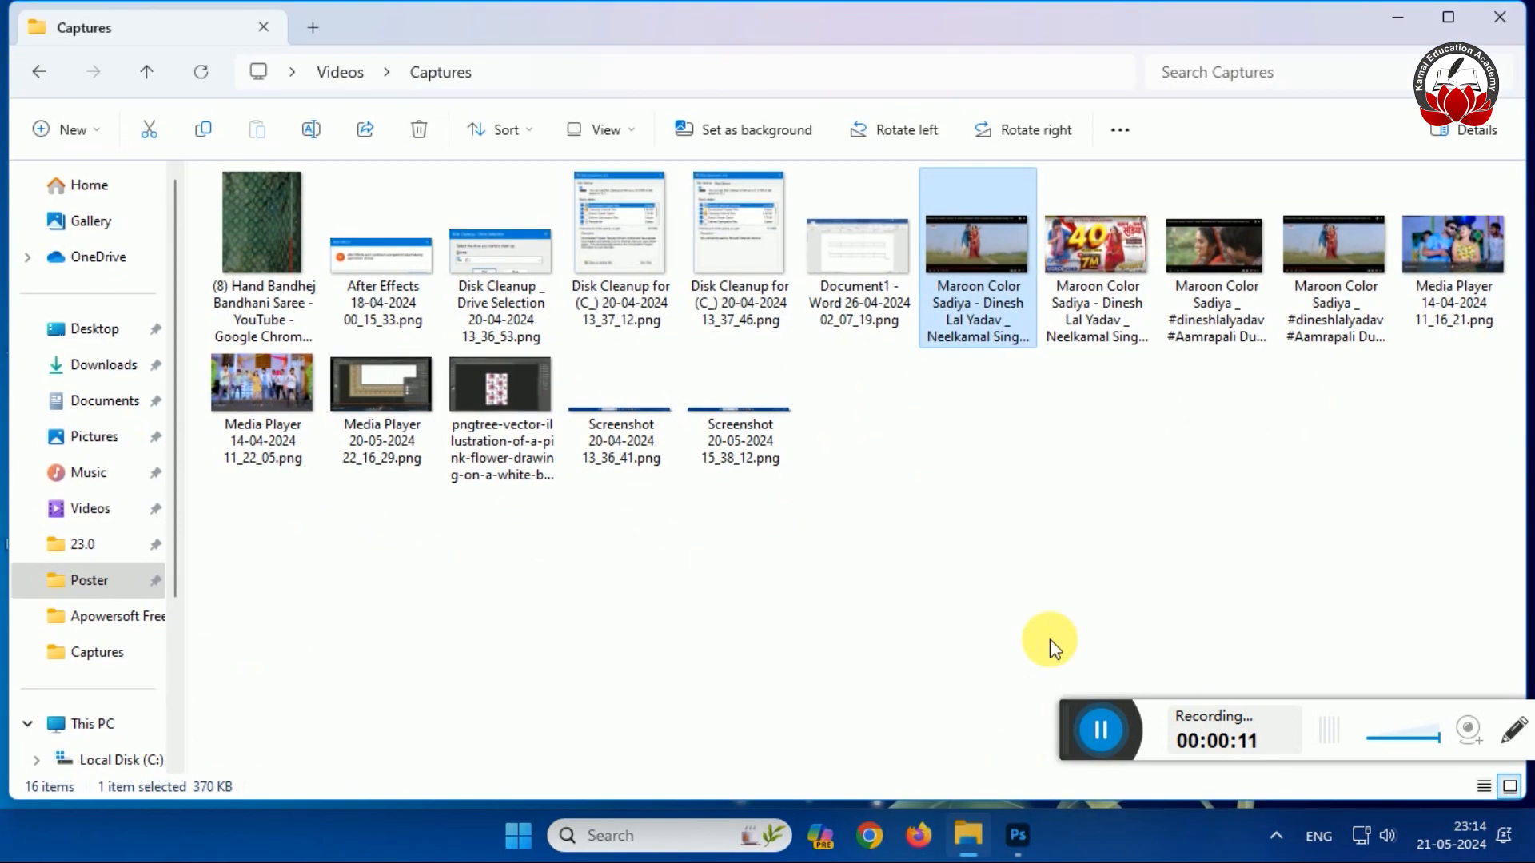
# Browse the Maroon Color Sadiya screenshots in the Captures folder to study the saree's colour, drape and border.
pyautogui.click(1105, 252)
pyautogui.doubleClick(1106, 256)
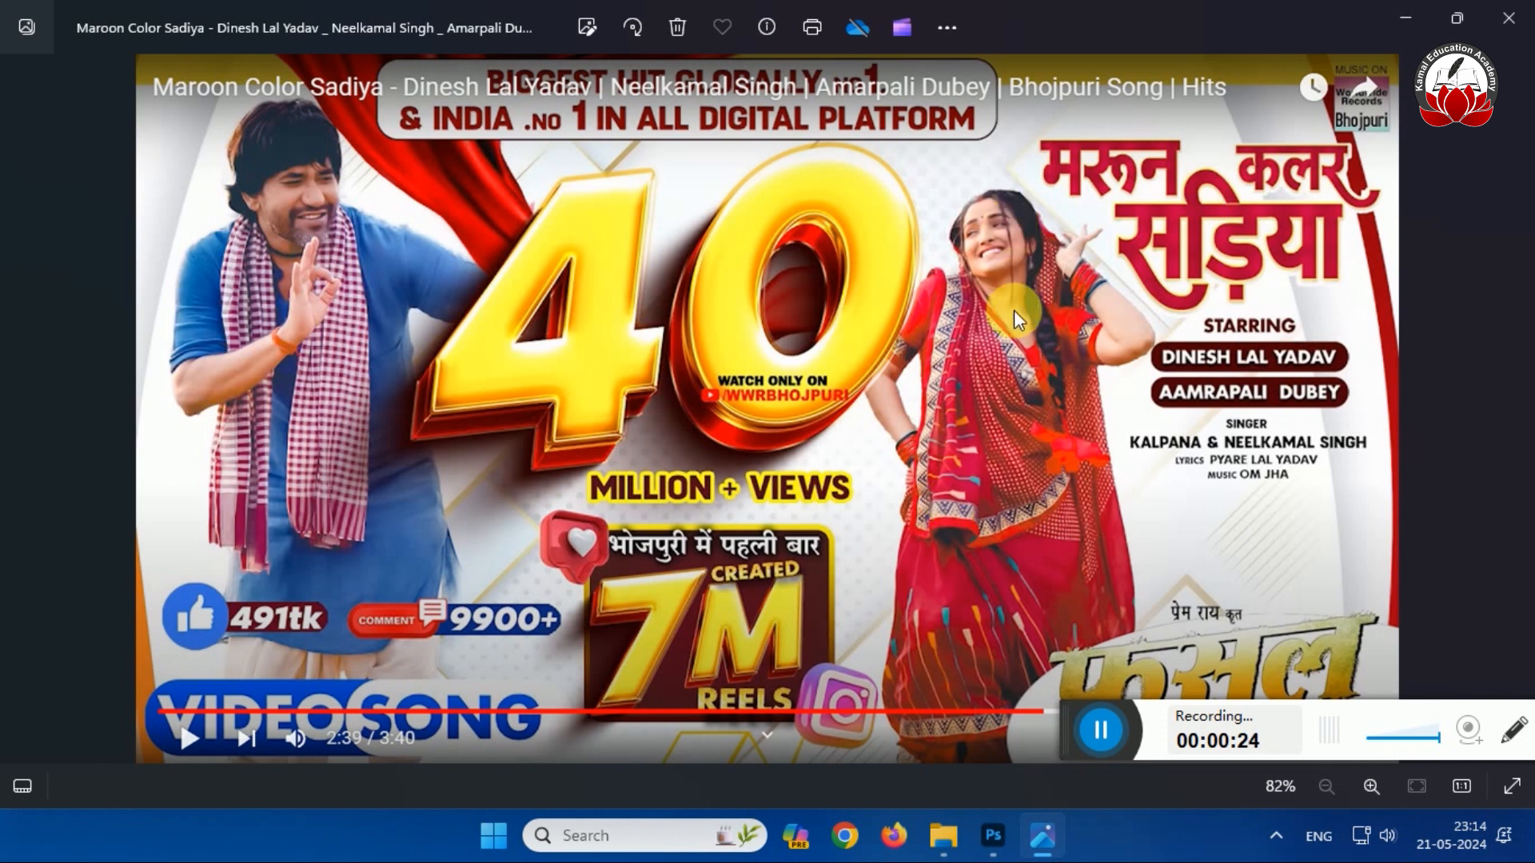
pyautogui.click(21, 421)
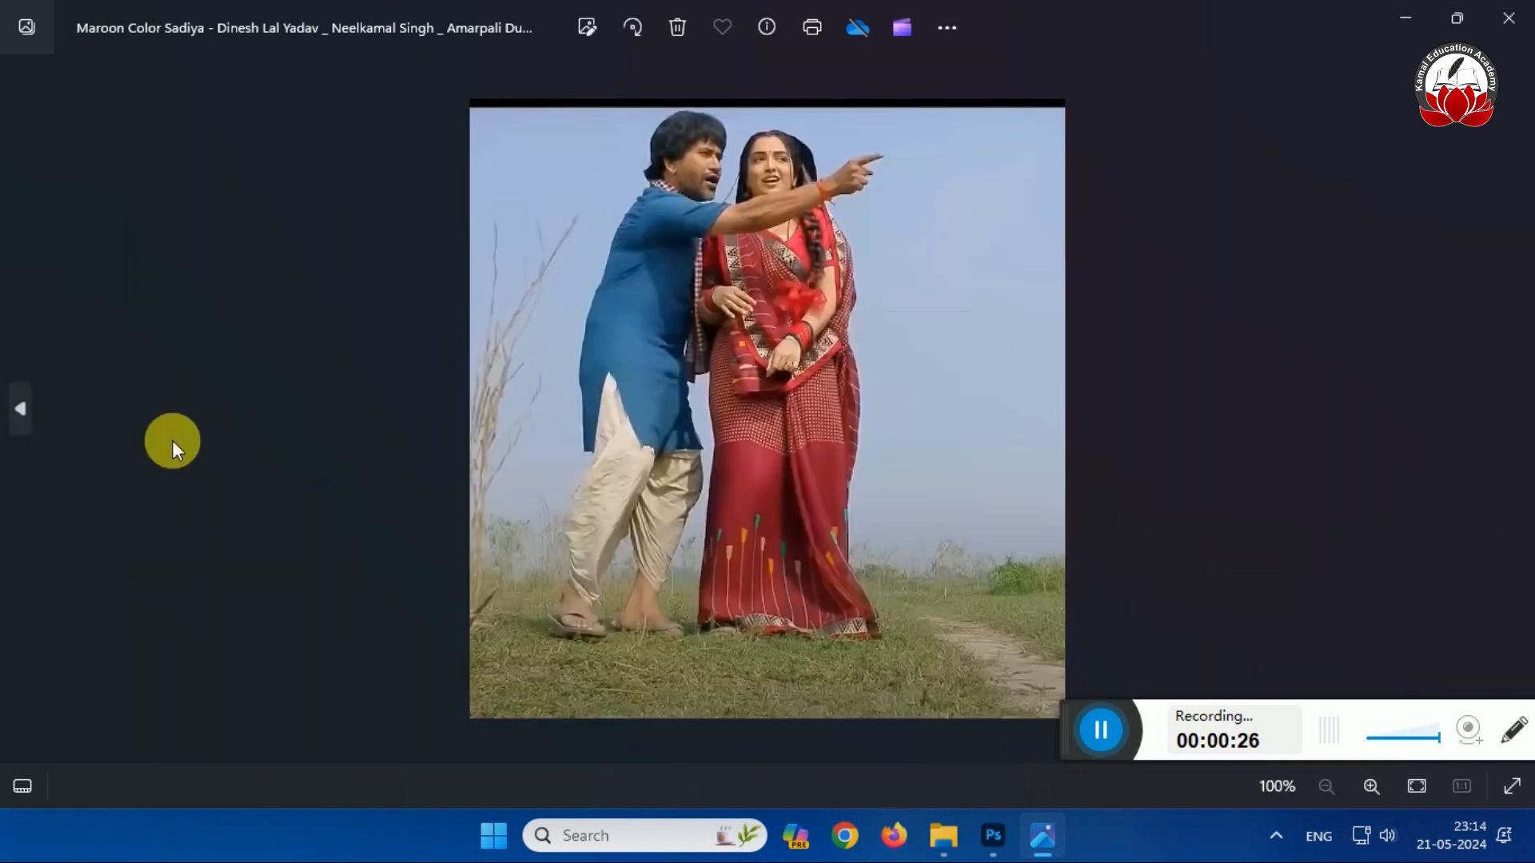
pyautogui.doubleClick(726, 468)
pyautogui.doubleClick(1073, 526)
pyautogui.click(1522, 393)
pyautogui.click(1521, 394)
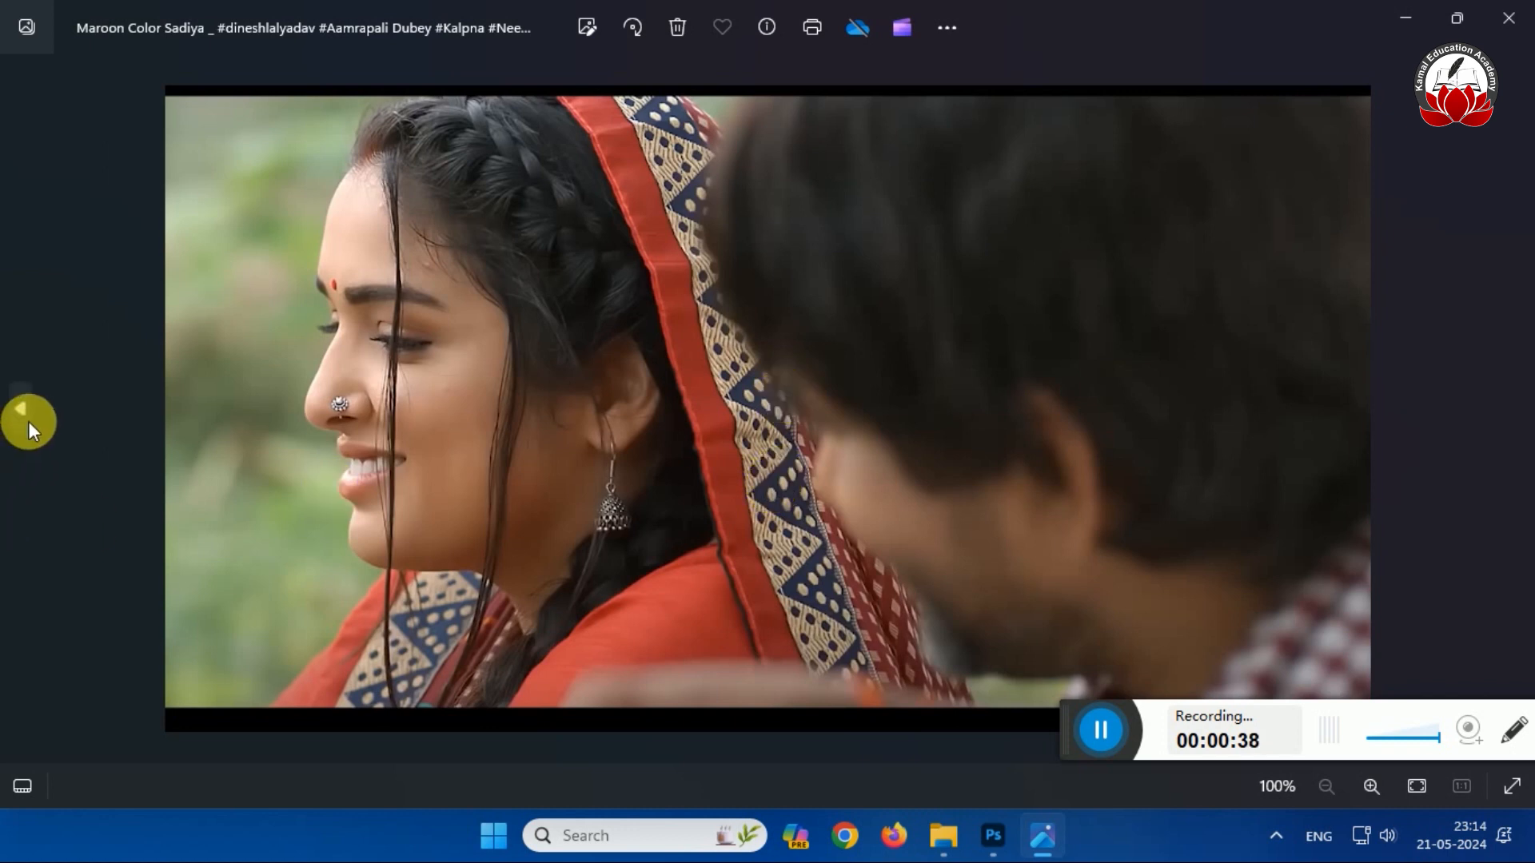
pyautogui.click(27, 421)
pyautogui.click(27, 420)
# Examine the saree's body pattern and hem up close in the photo of the standing couple, and revisit the song poster.
pyautogui.doubleClick(742, 585)
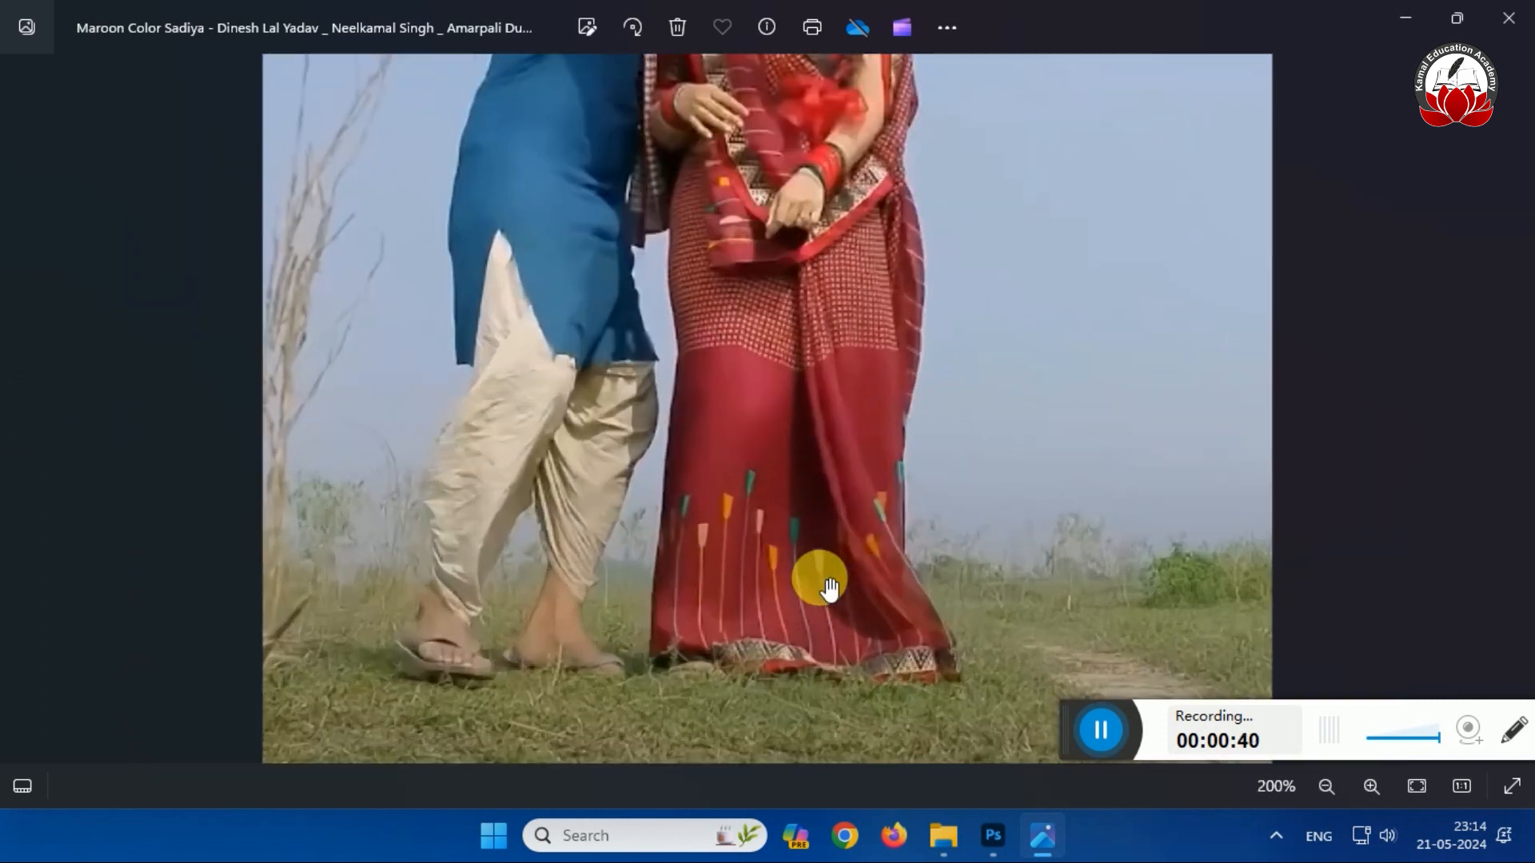
pyautogui.moveTo(826, 538); pyautogui.dragTo(838, 752)
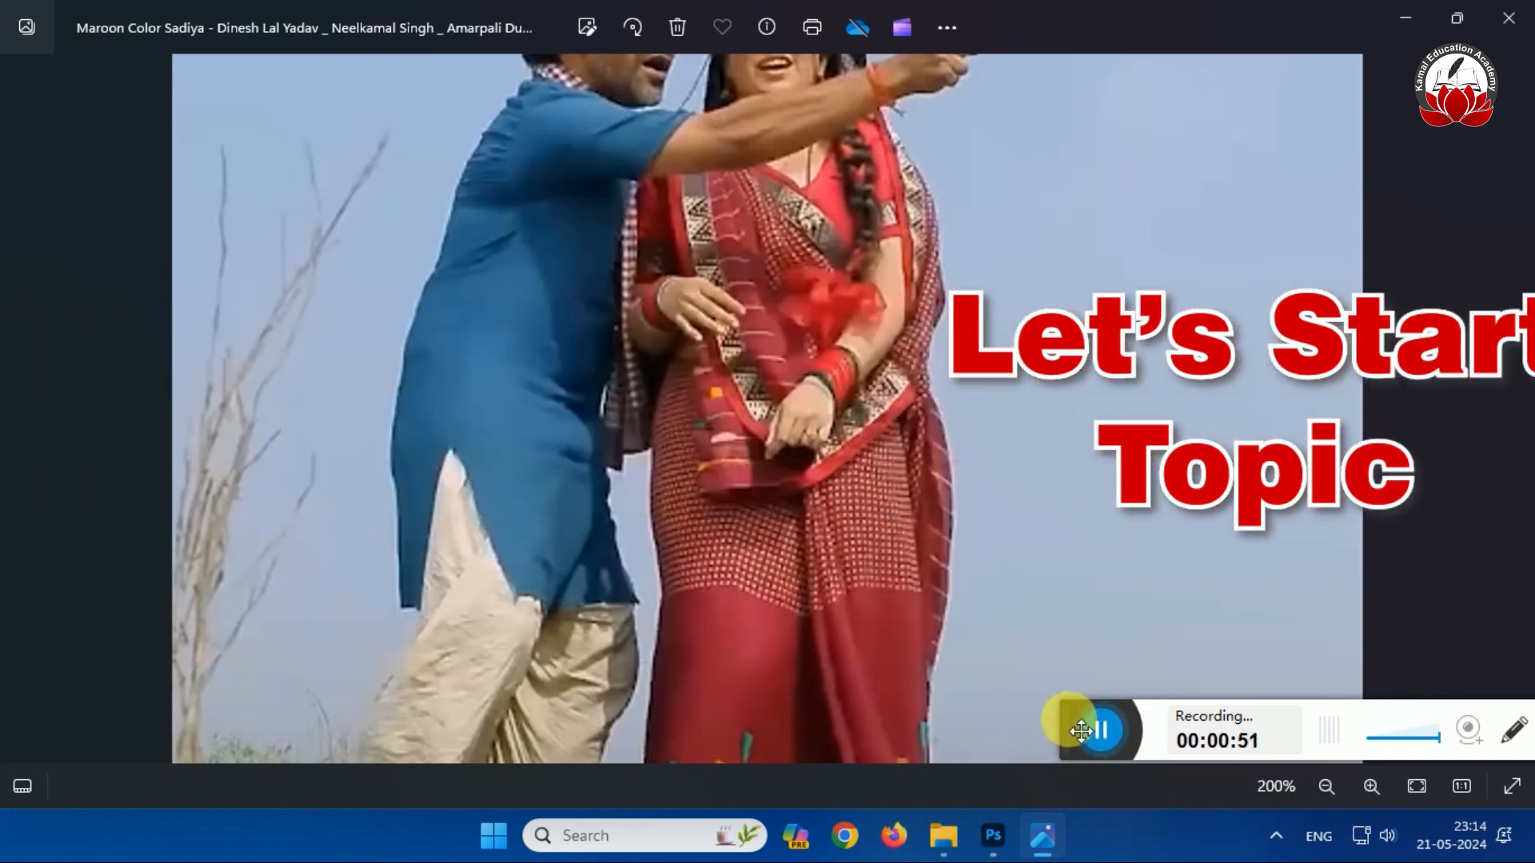
pyautogui.scroll(-2, 1134, 551)
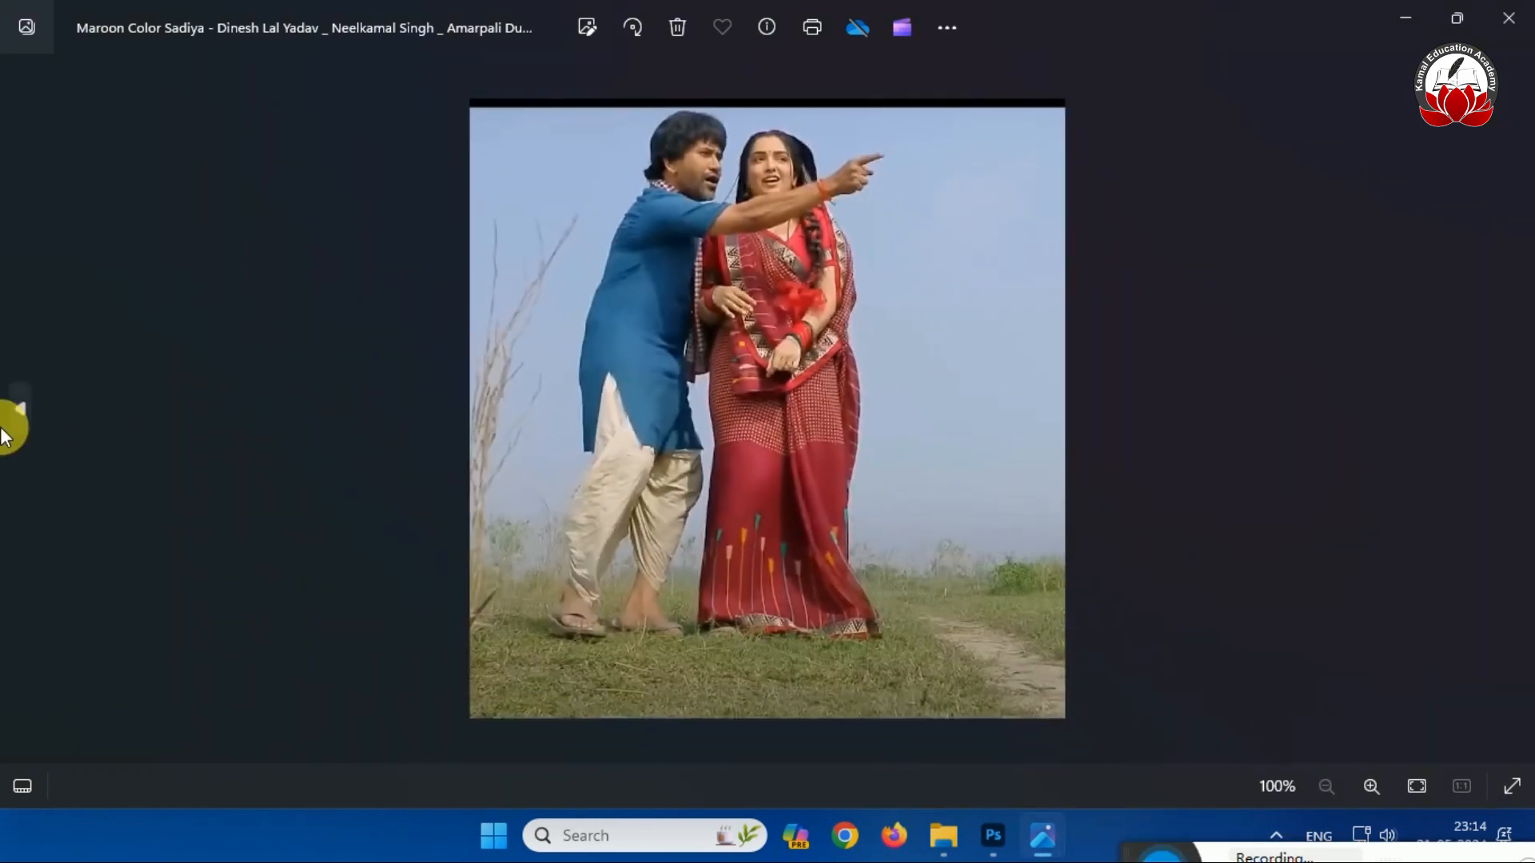
pyautogui.click(8, 425)
pyautogui.click(1519, 412)
pyautogui.click(1523, 412)
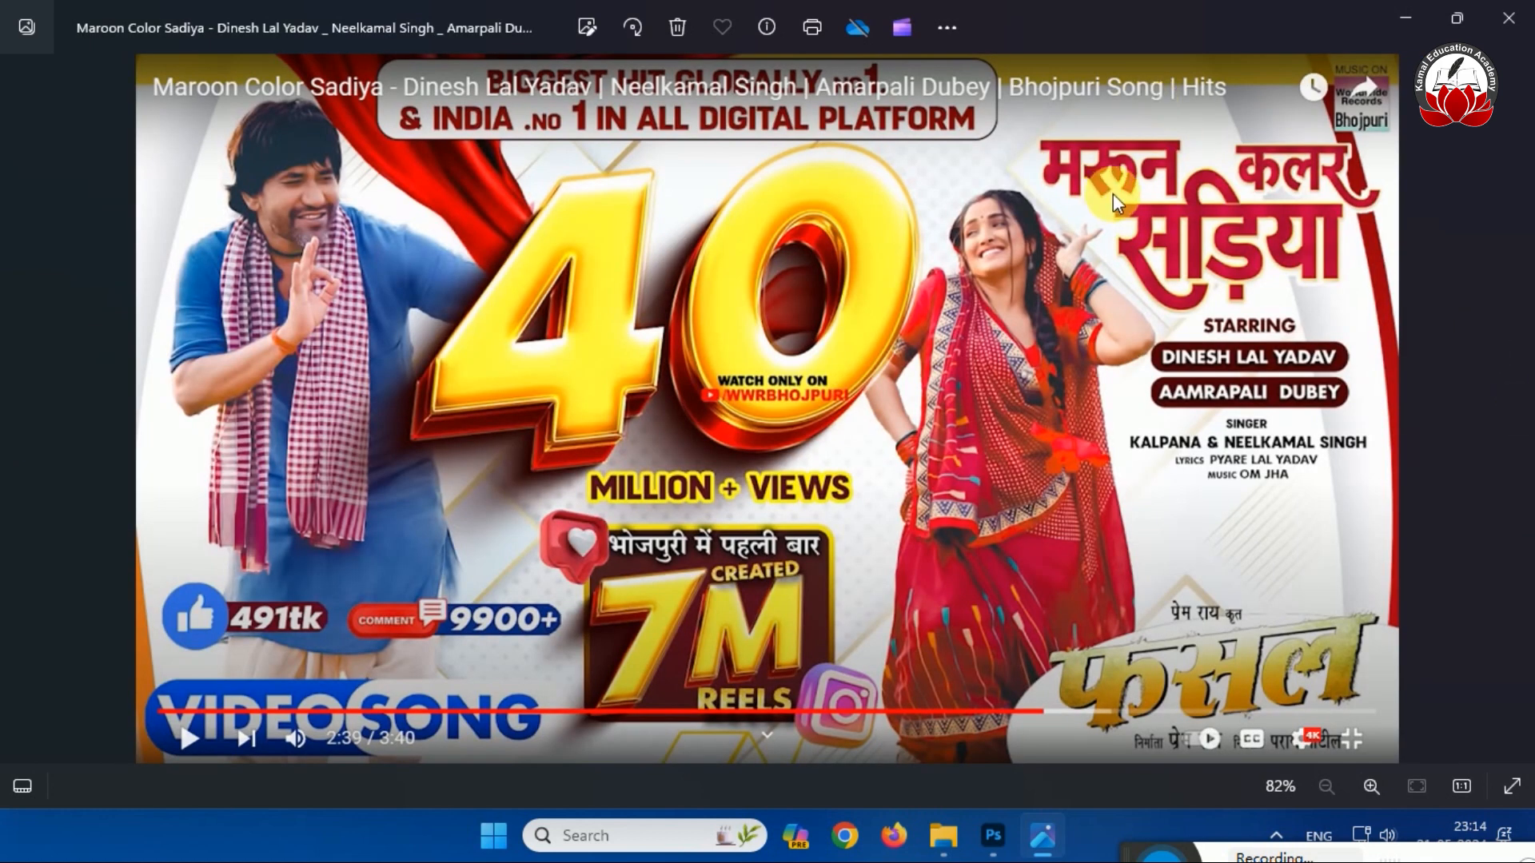
pyautogui.click(1509, 17)
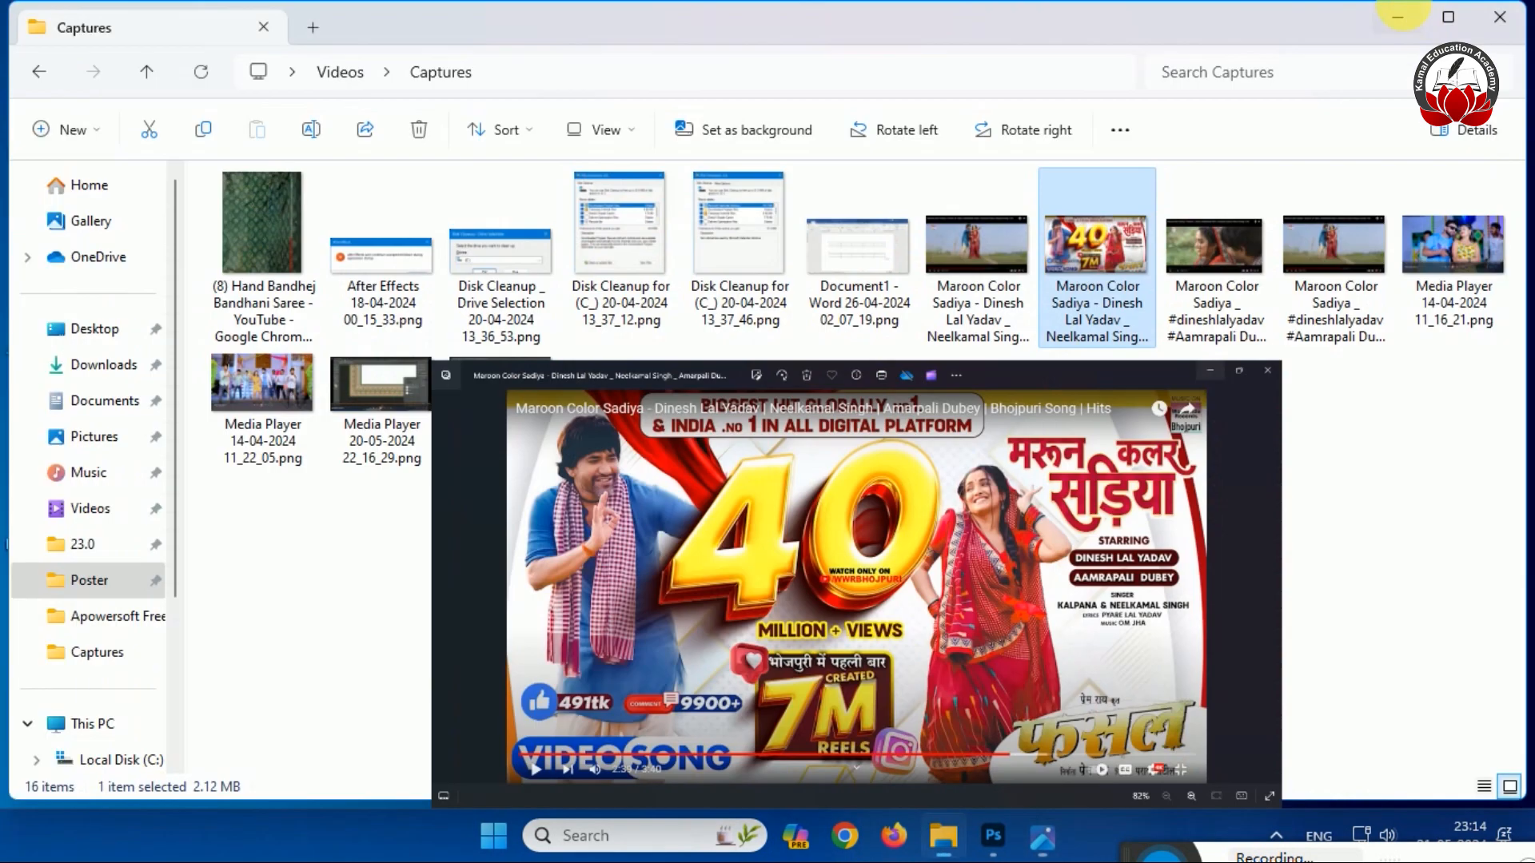
# Switch to Chrome and search Google for "maroon colour code".
pyautogui.click(991, 834)
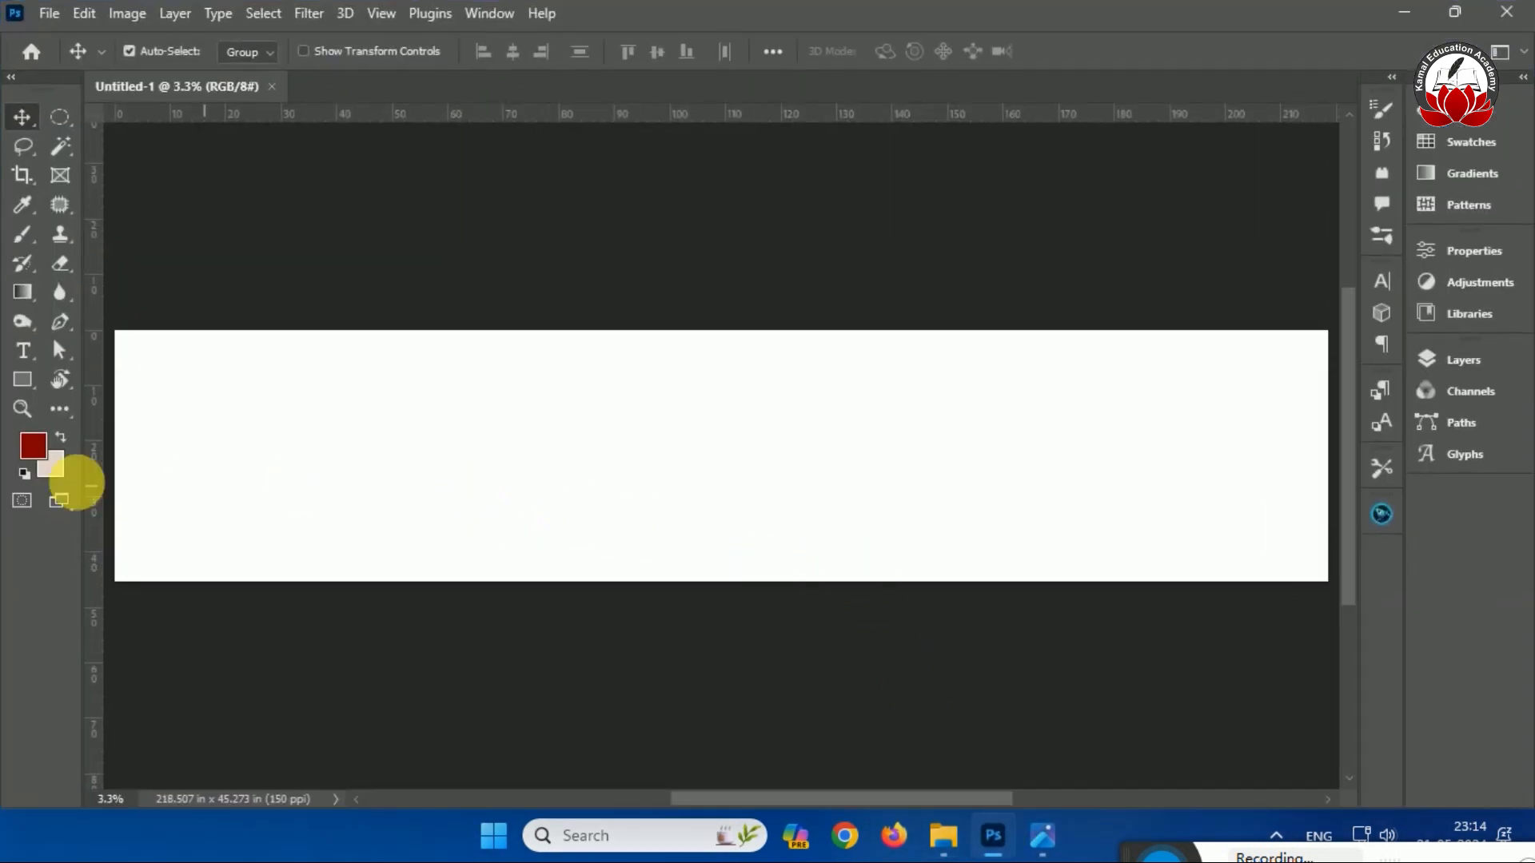
pyautogui.click(845, 835)
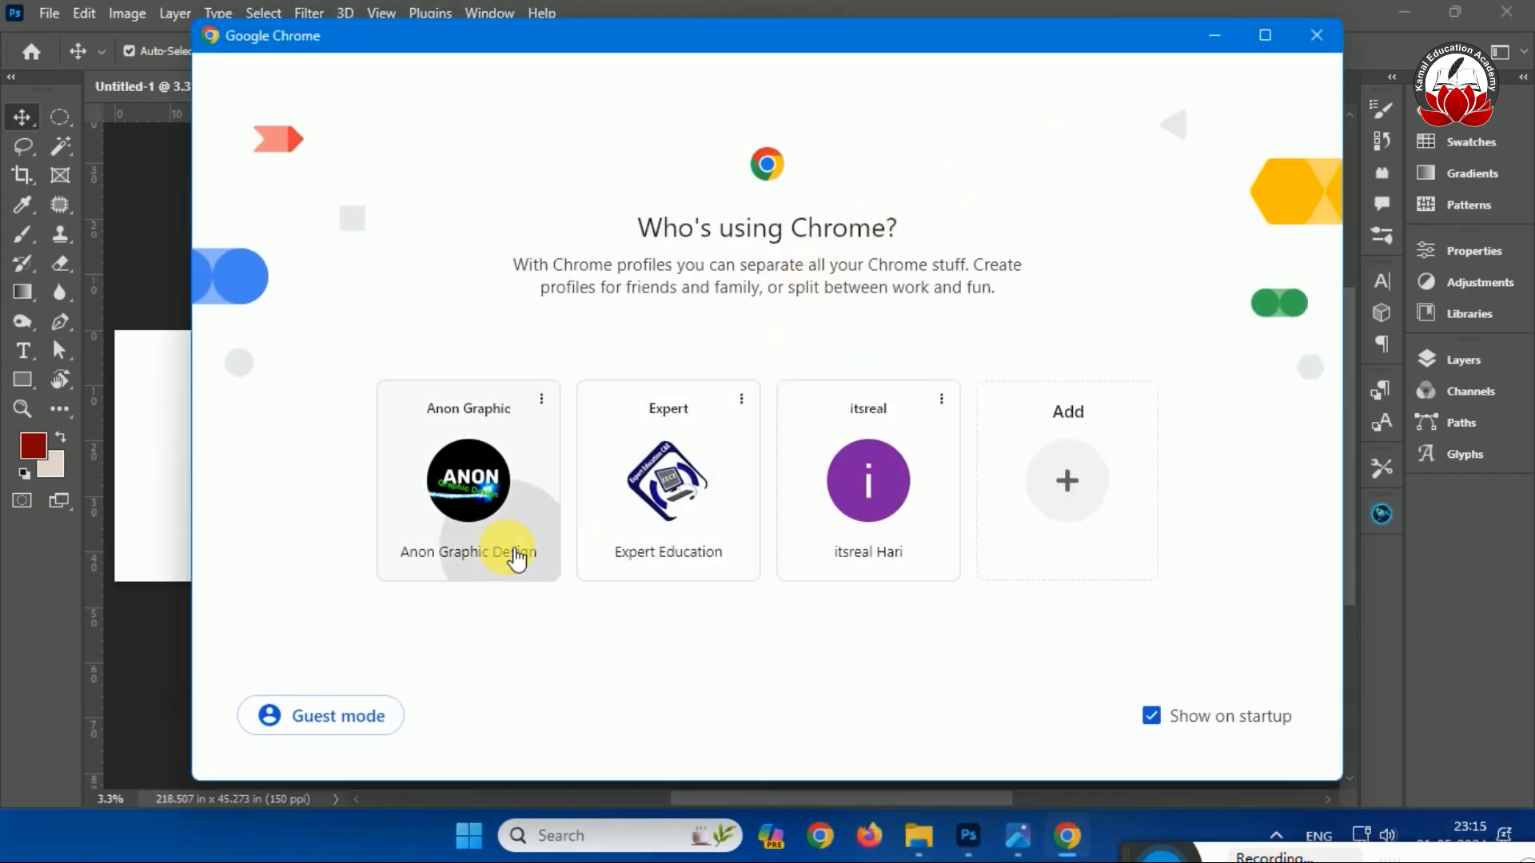
pyautogui.click(514, 559)
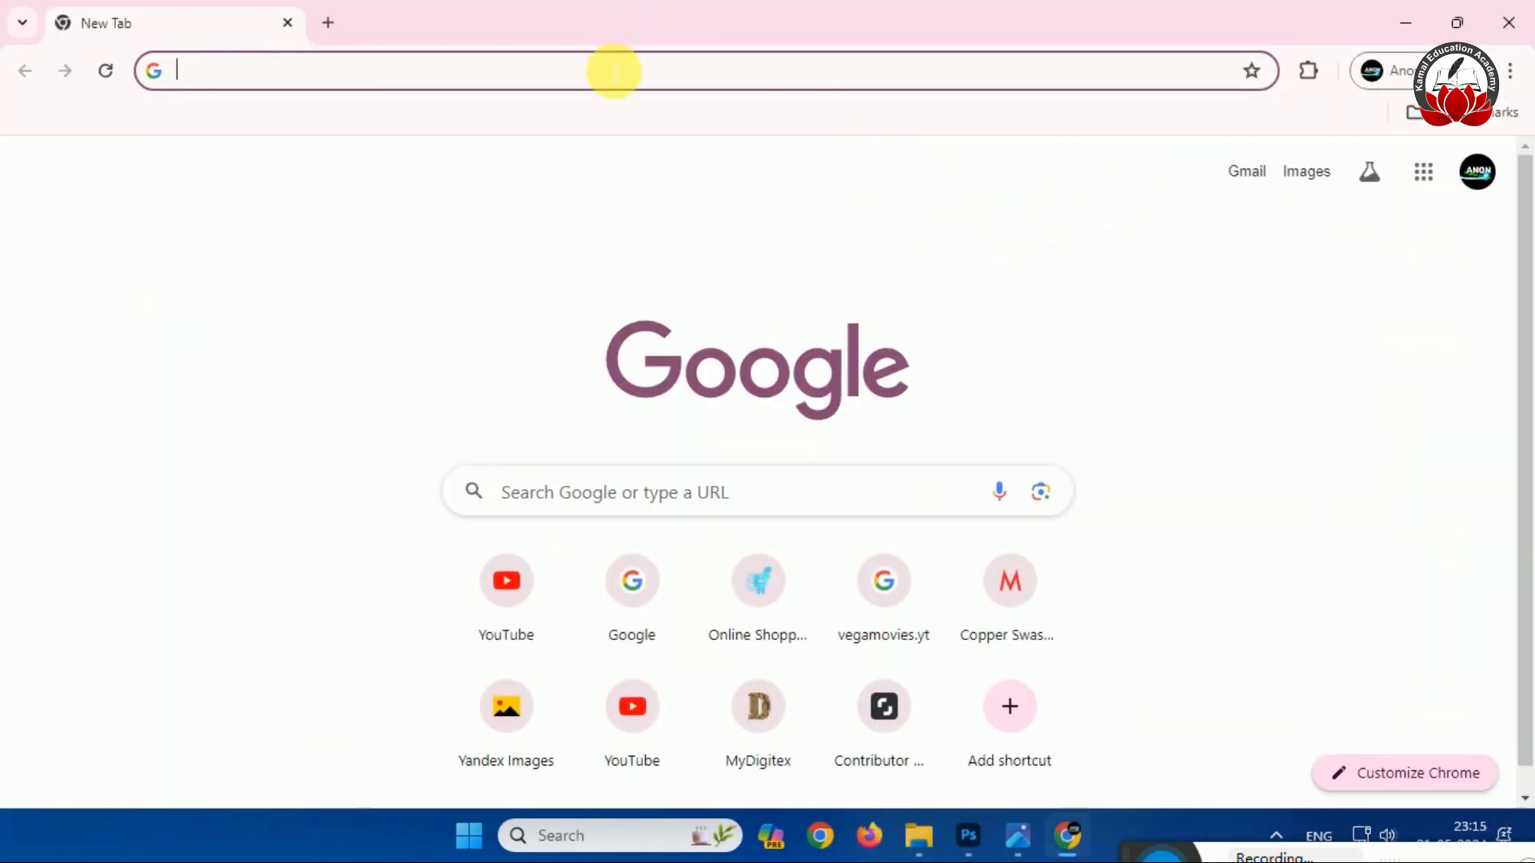
pyautogui.write('maroon colour code')
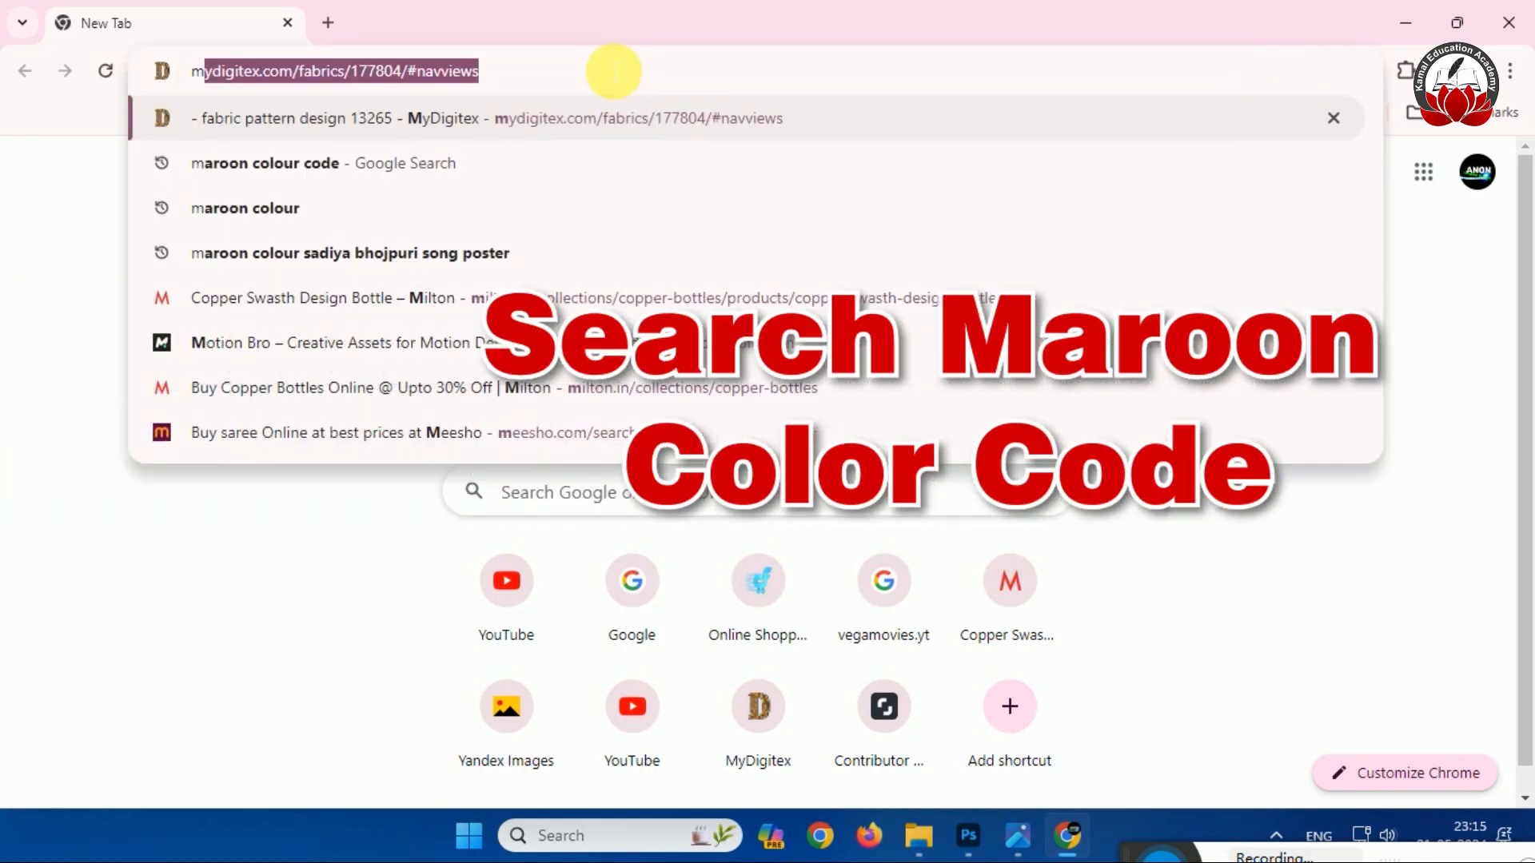
pyautogui.press('Down')
pyautogui.press('Up')
pyautogui.press('Return')
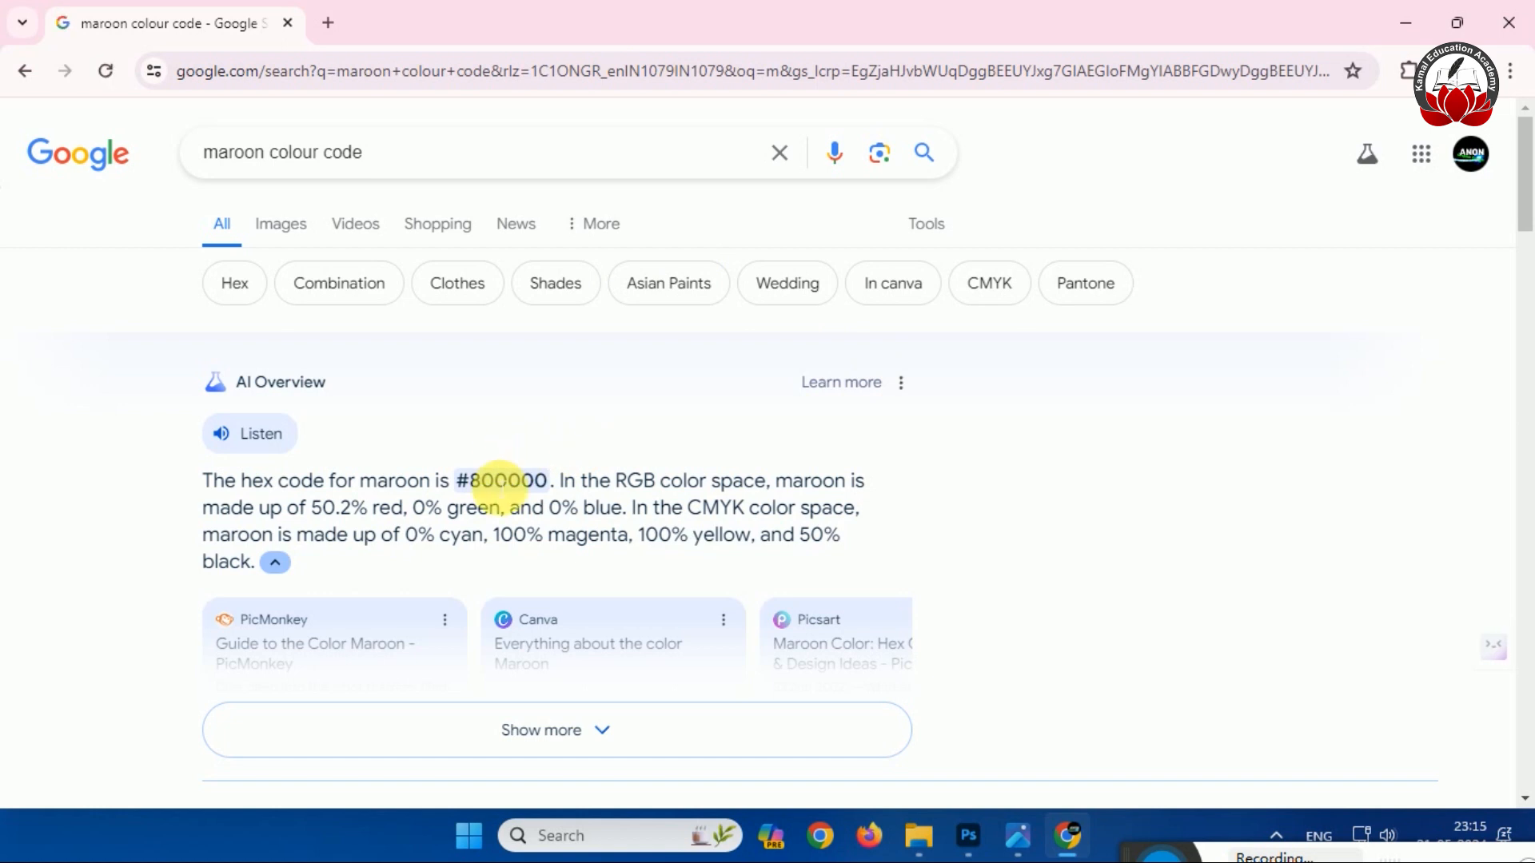
# Copy the maroon hex code from the search results and set the foreground colour in Photoshop to 800000.
pyautogui.doubleClick(501, 485)
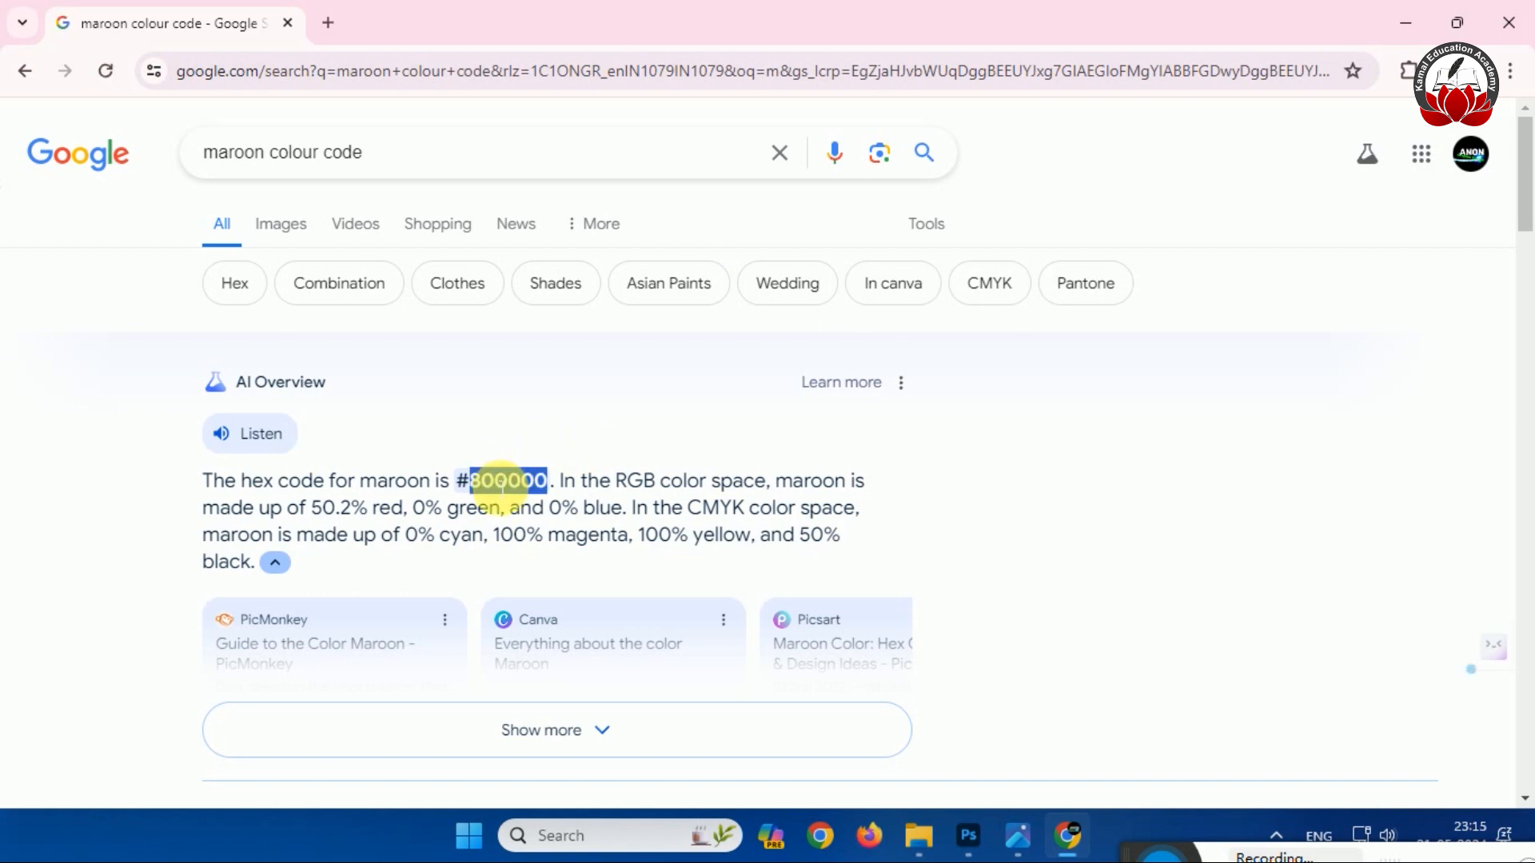
pyautogui.click(968, 836)
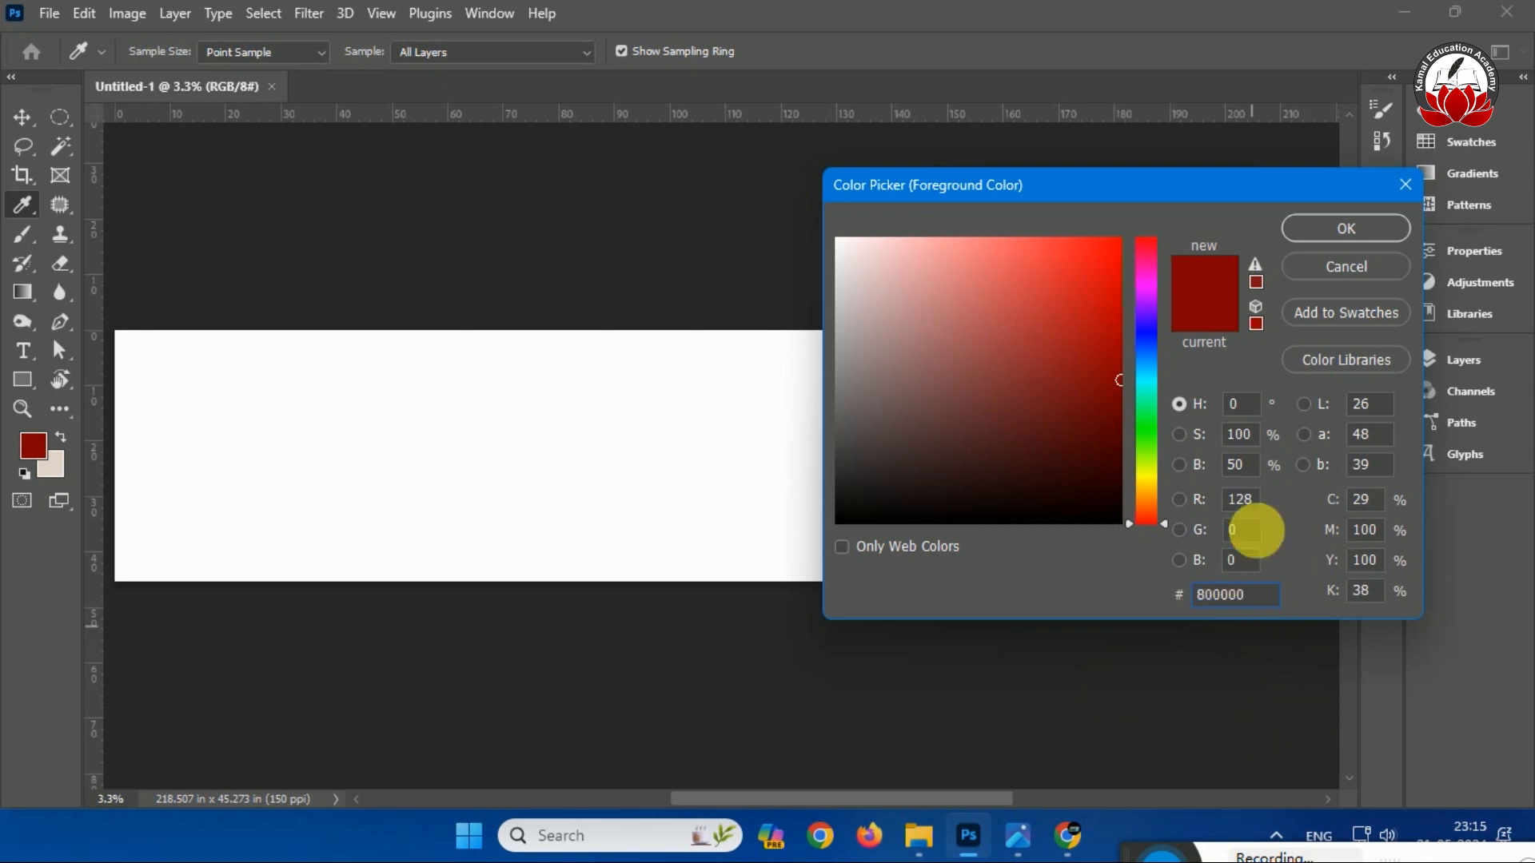
pyautogui.click(1371, 229)
pyautogui.press('v')
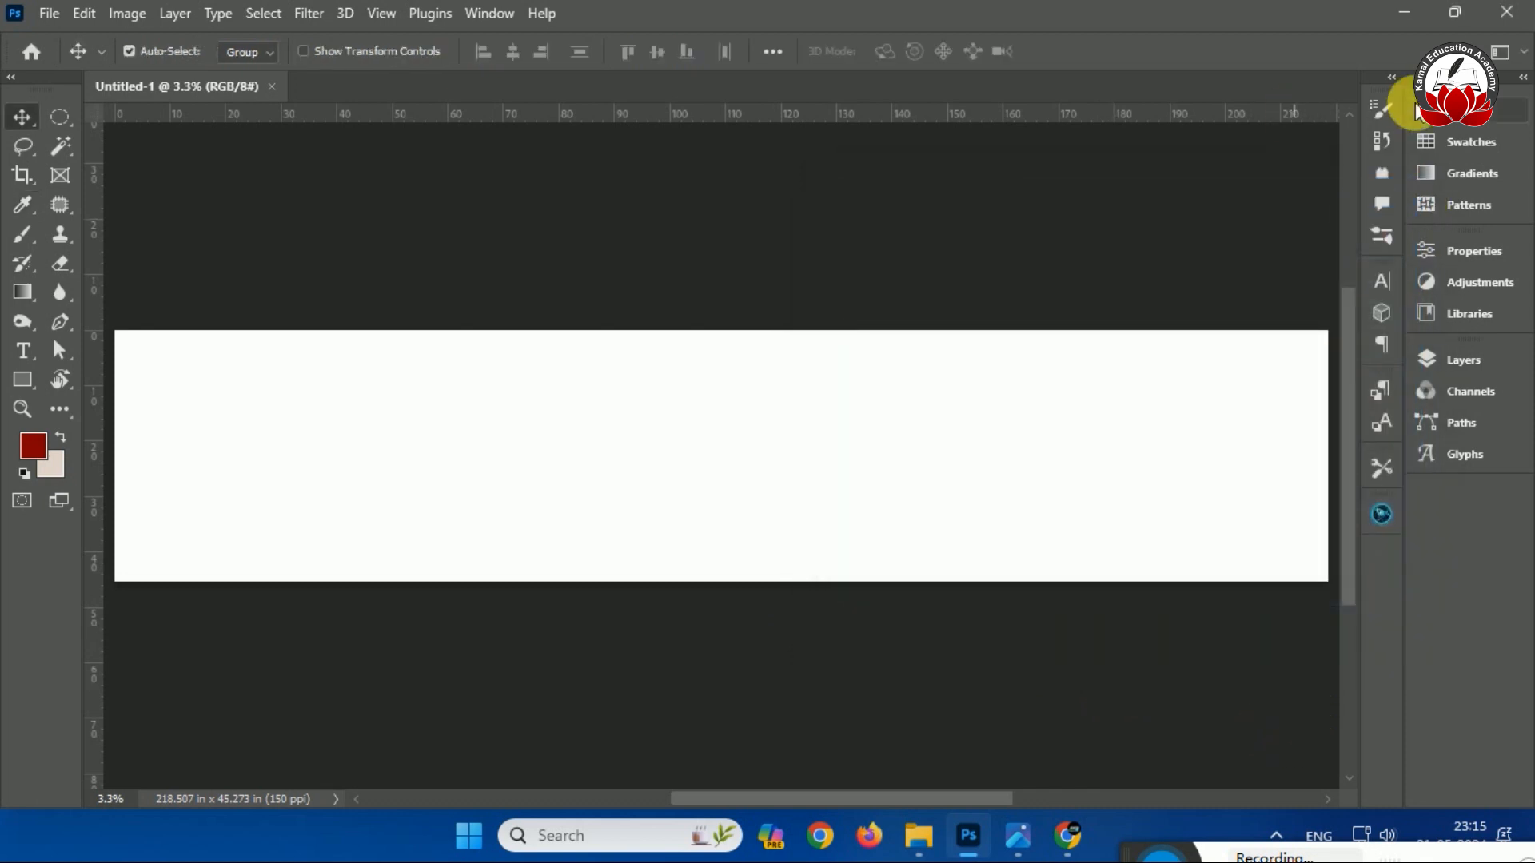
# Open the close-up photo of the saree border from the Captures folder at full size and close the poster image.
pyautogui.moveTo(897, 852)
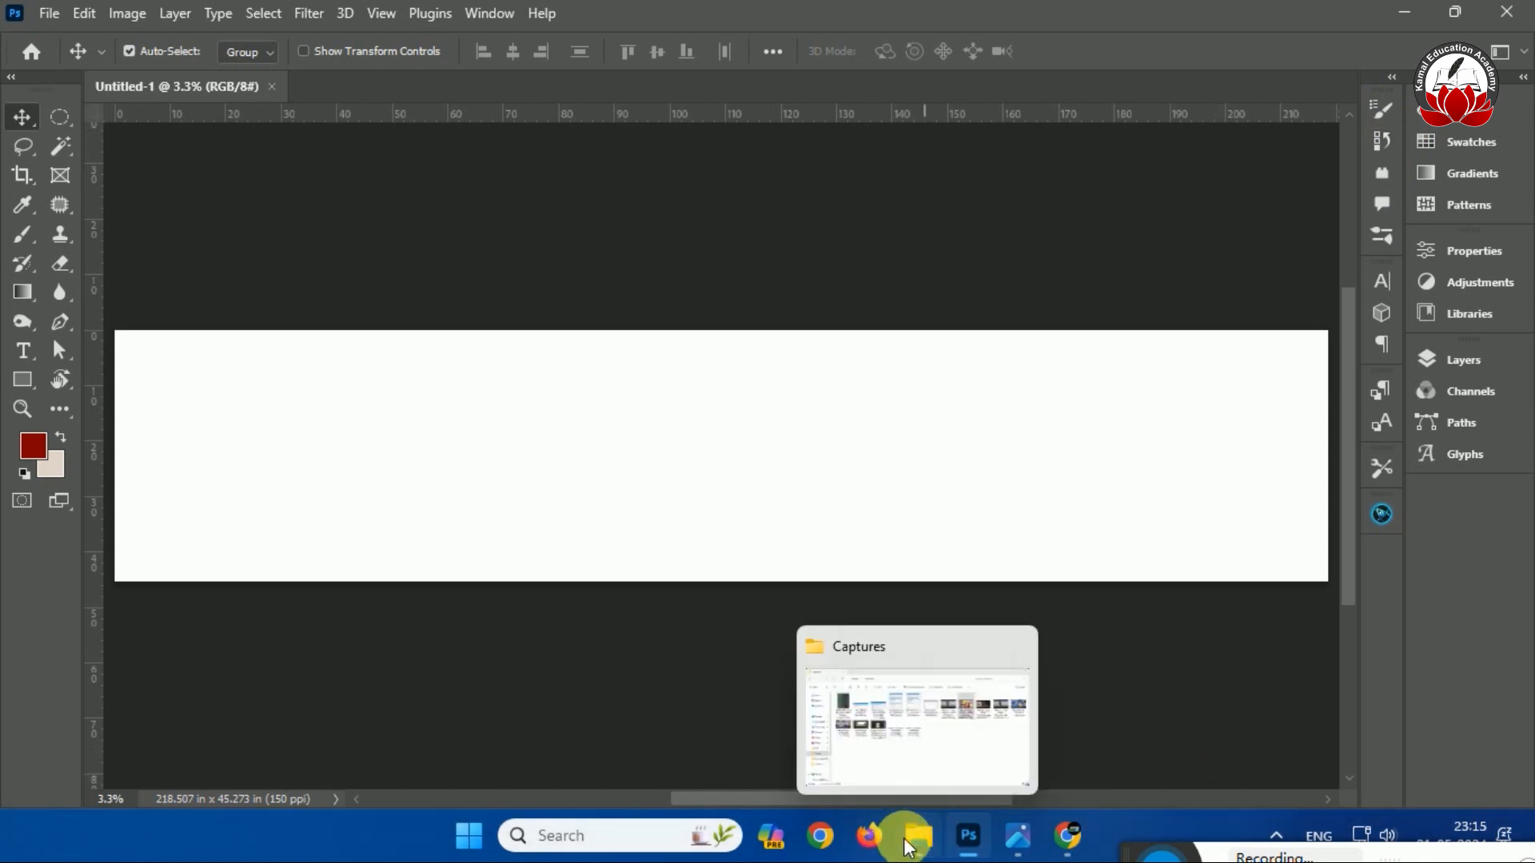
pyautogui.click(918, 720)
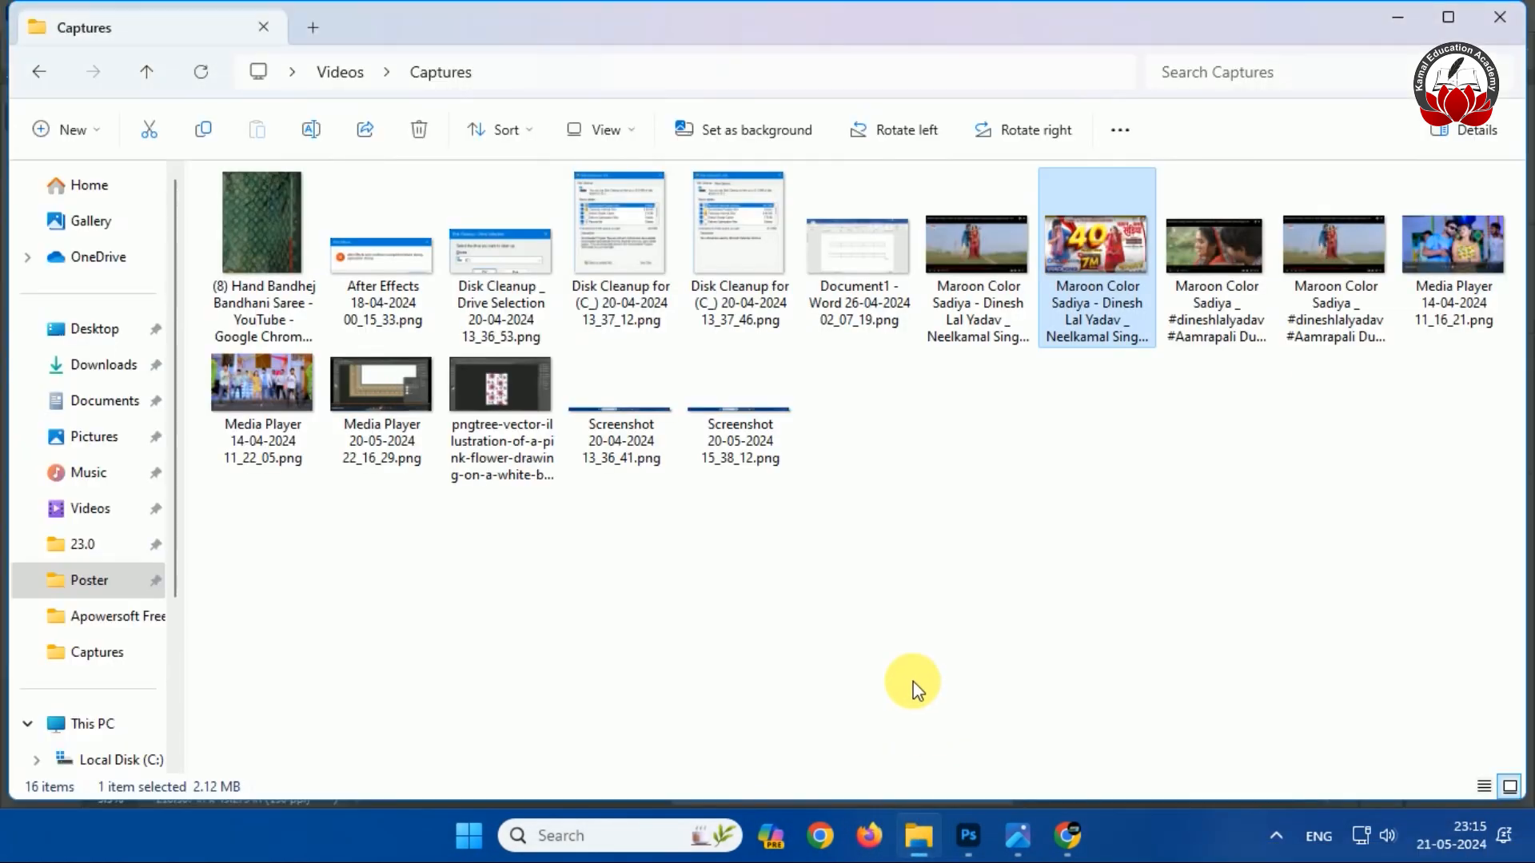
pyautogui.doubleClick(1214, 258)
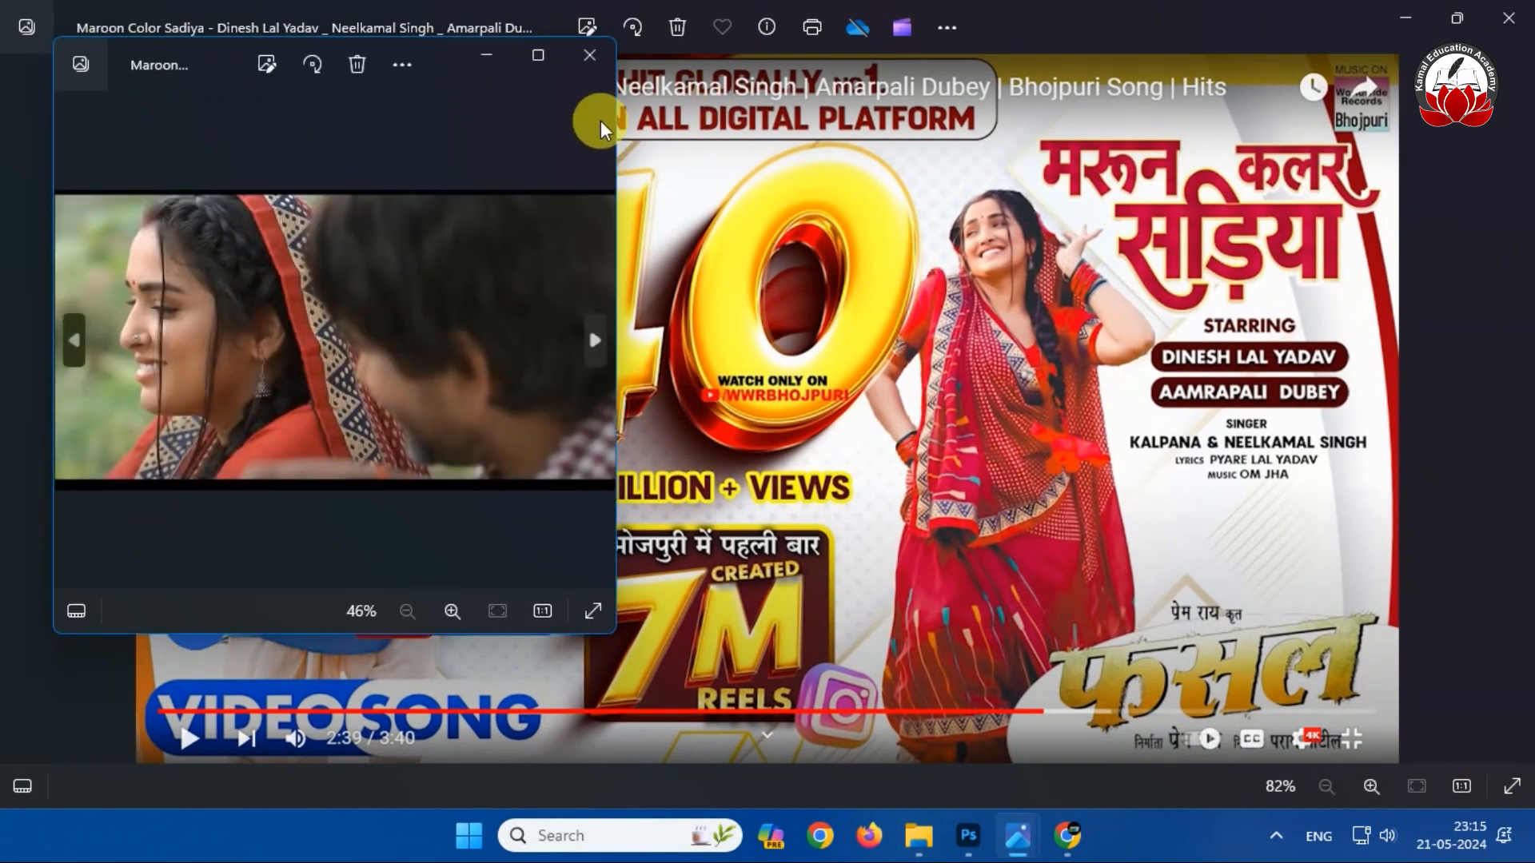
pyautogui.click(538, 55)
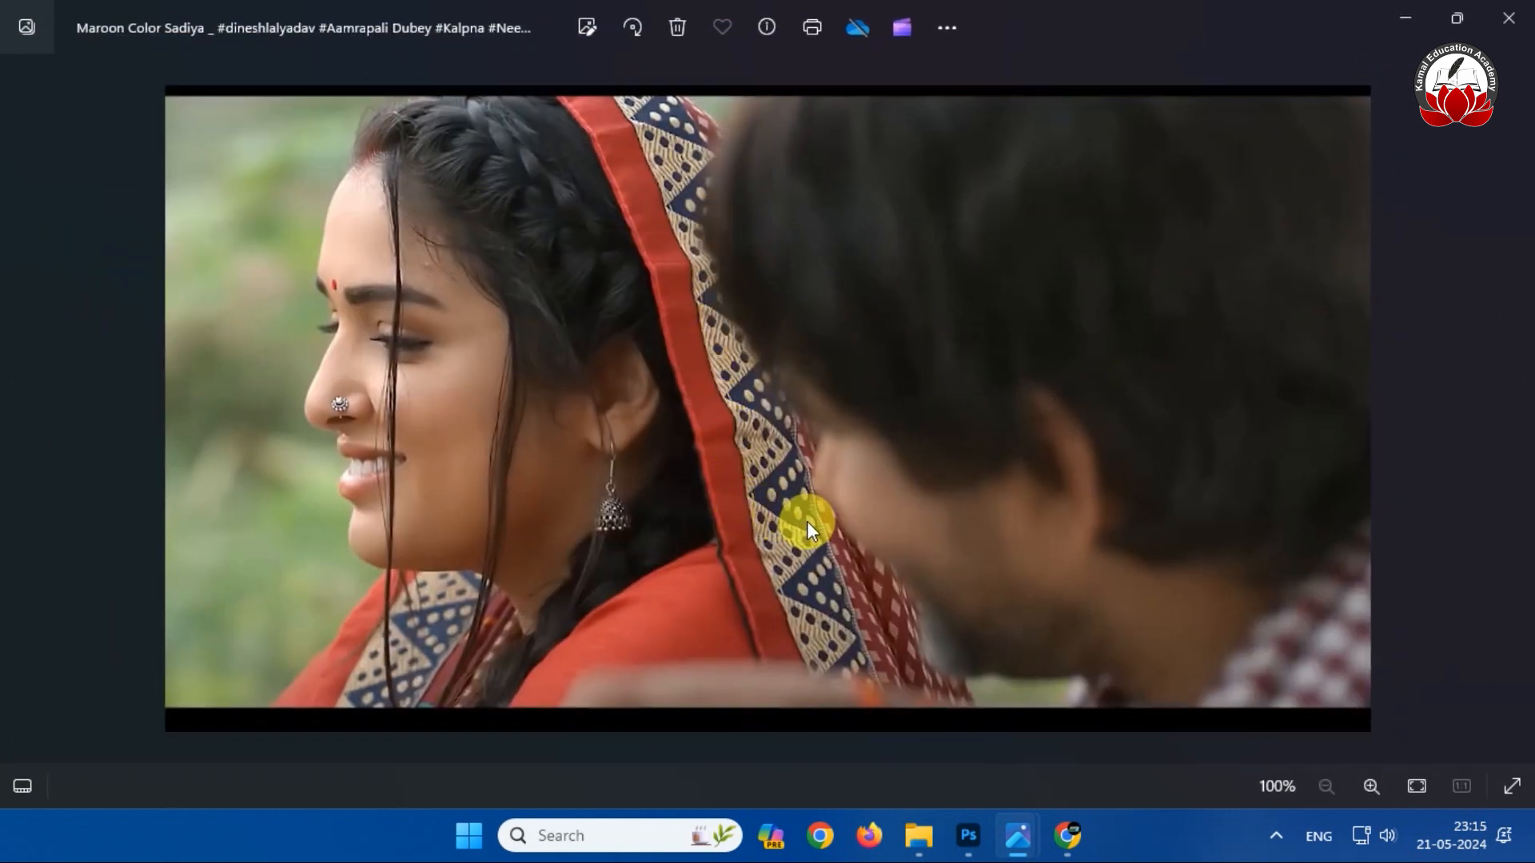
pyautogui.click(1399, 10)
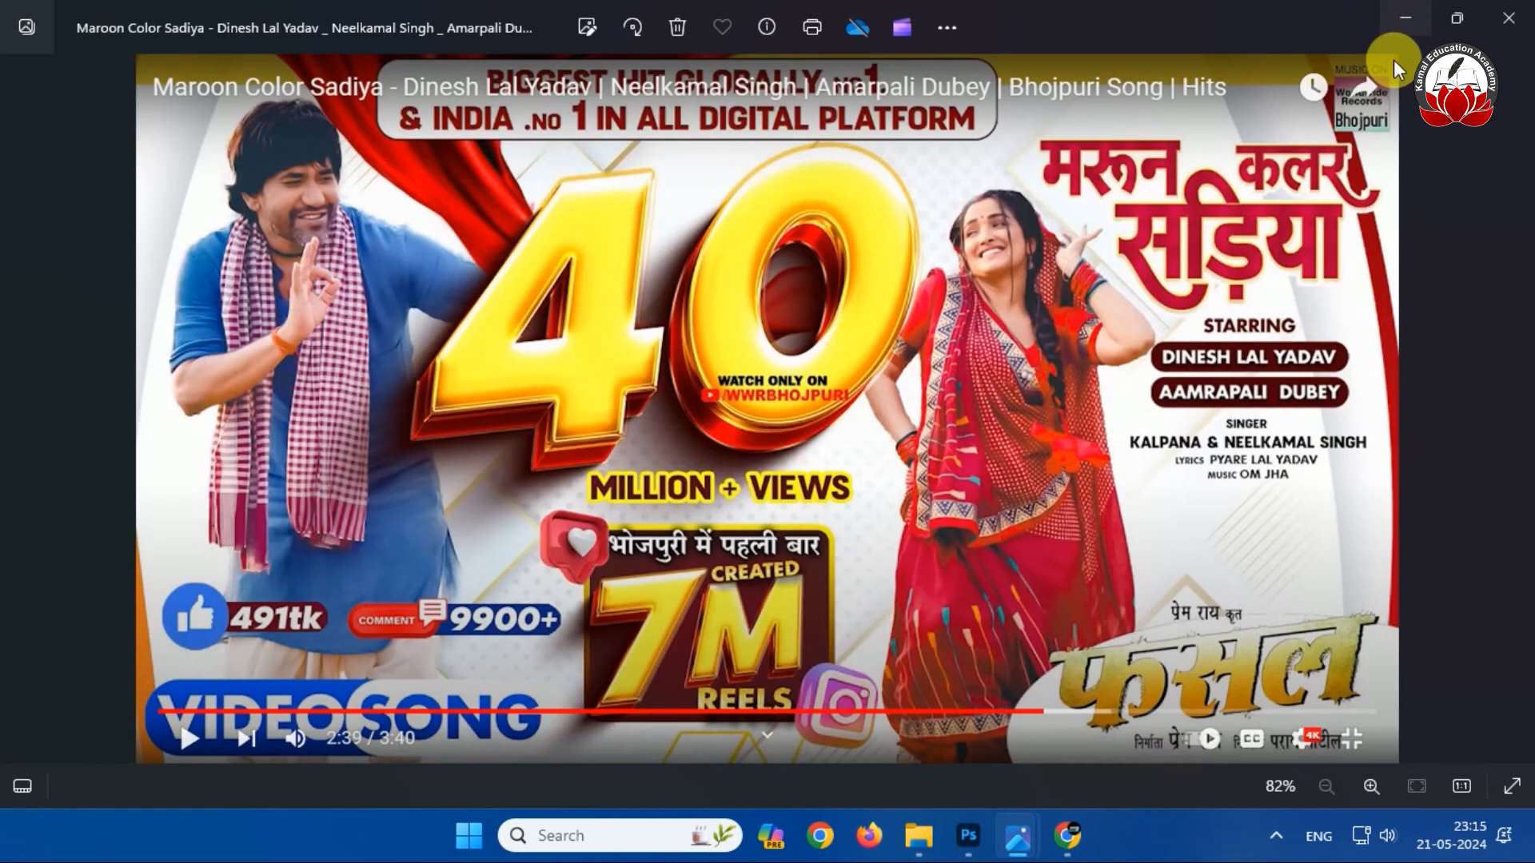
pyautogui.click(1506, 27)
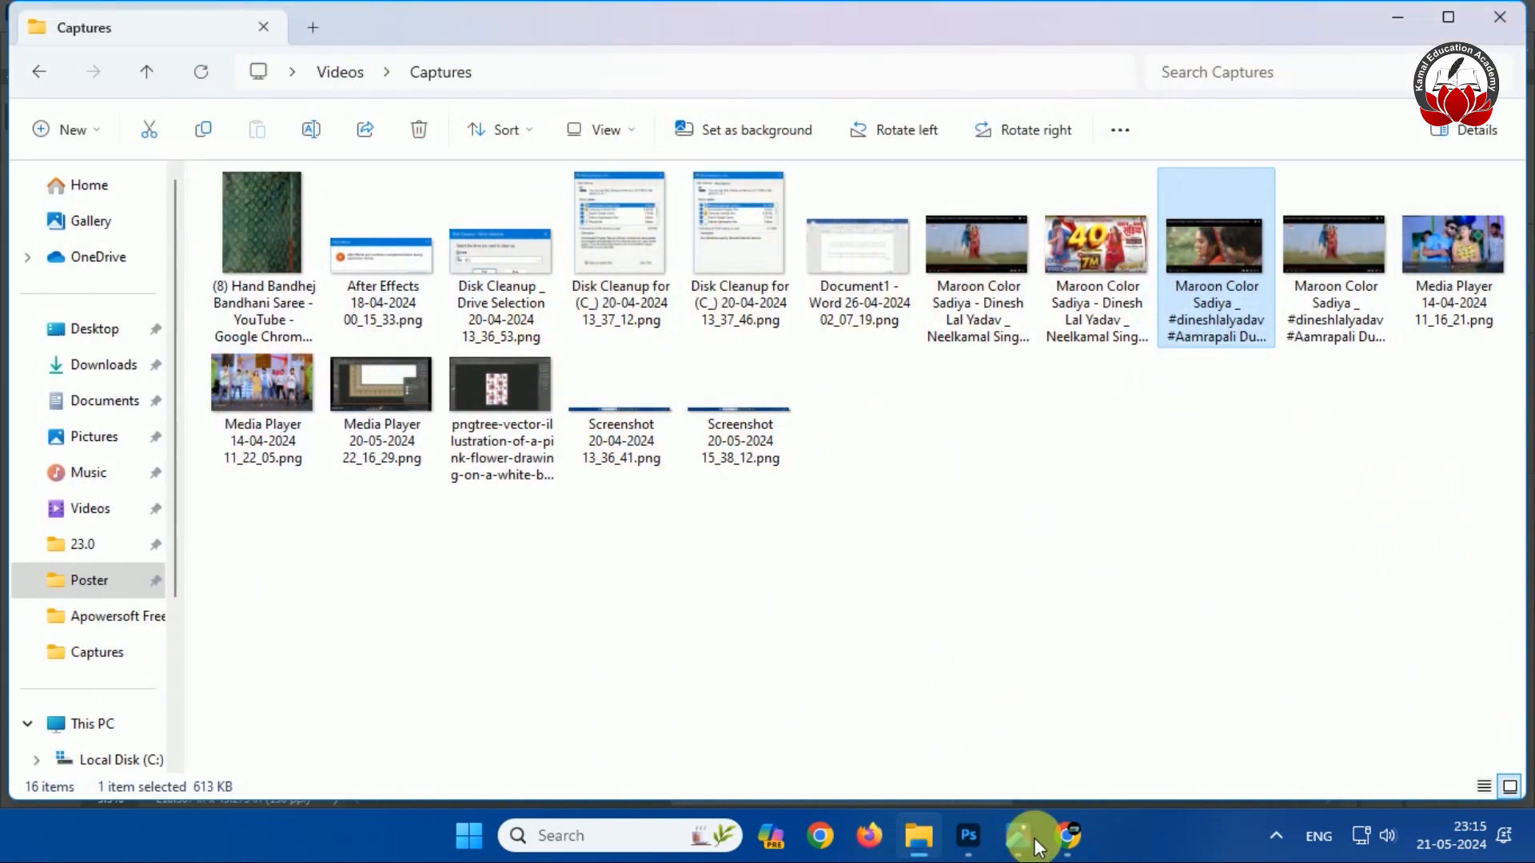
pyautogui.moveTo(1018, 835)
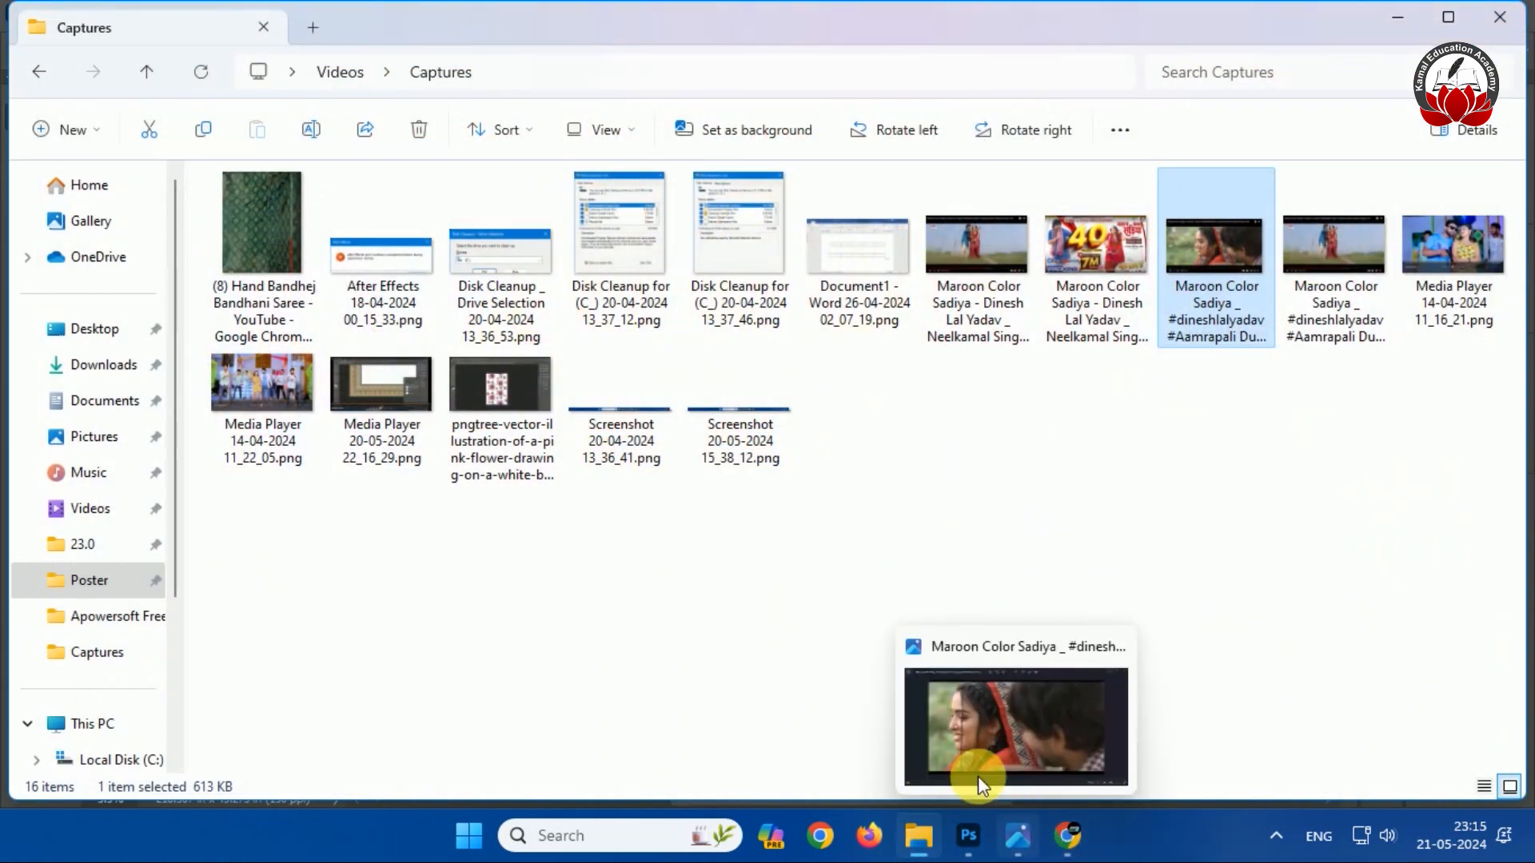
# Switch to Photoshop and create a new document 2 inches wide and 1.5 inches high at 150 pixels/inch.
pyautogui.click(966, 835)
pyautogui.click(49, 13)
pyautogui.click(64, 39)
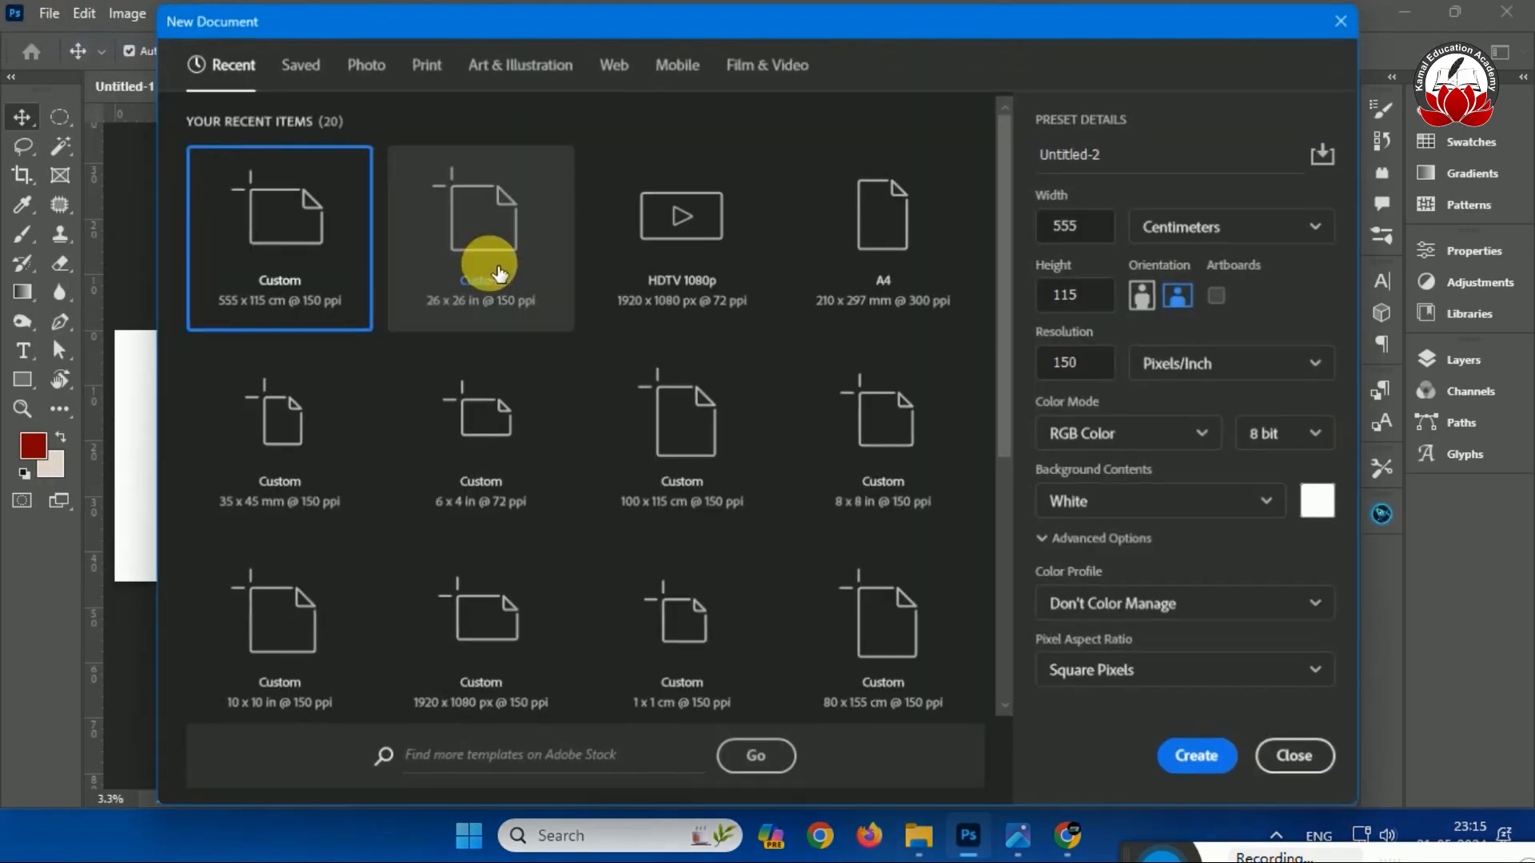
pyautogui.click(1187, 226)
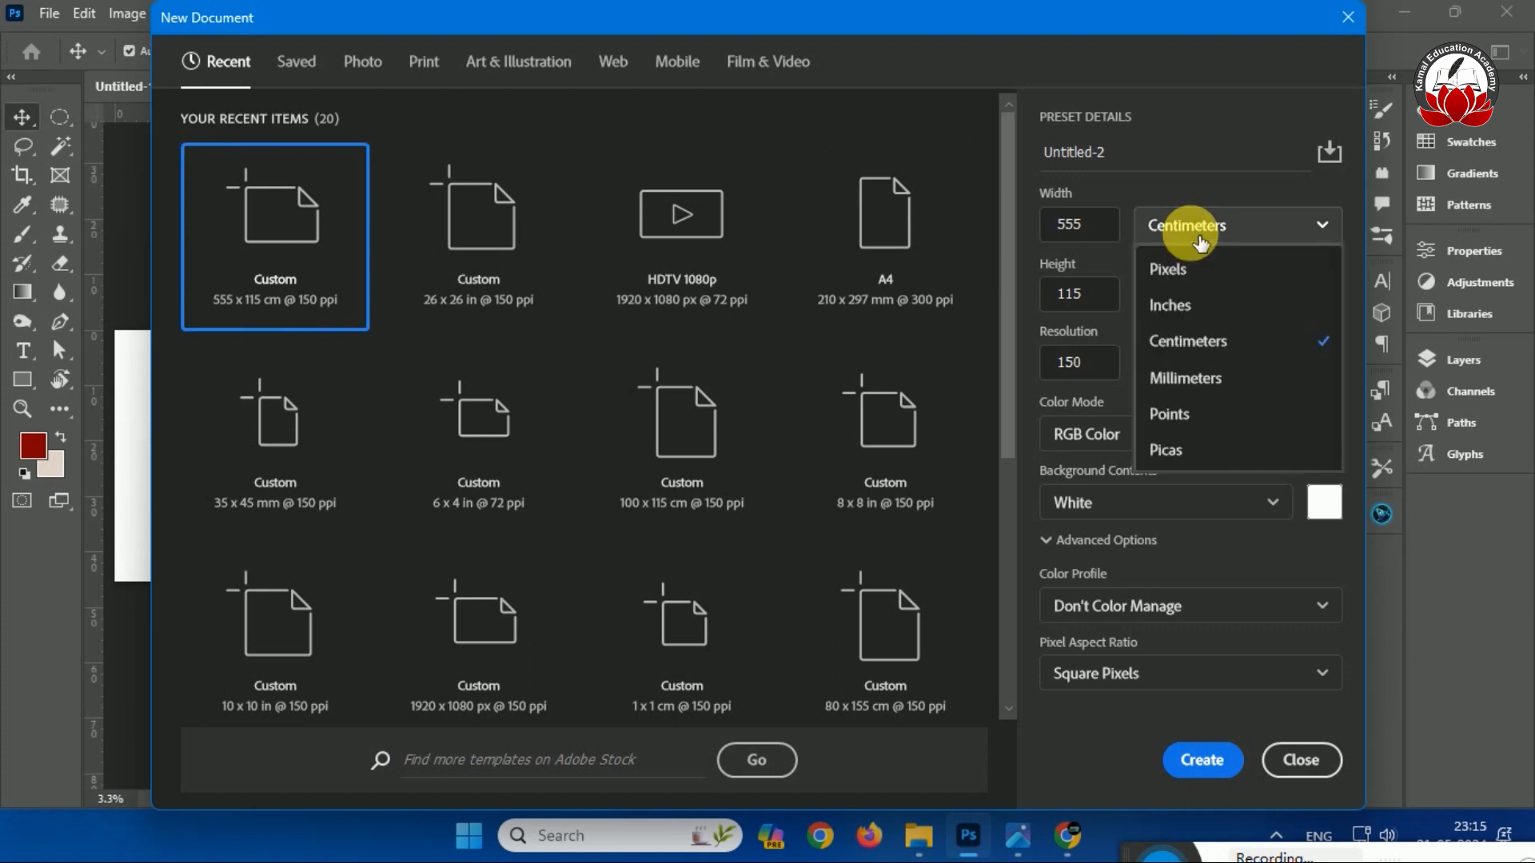
pyautogui.click(1175, 305)
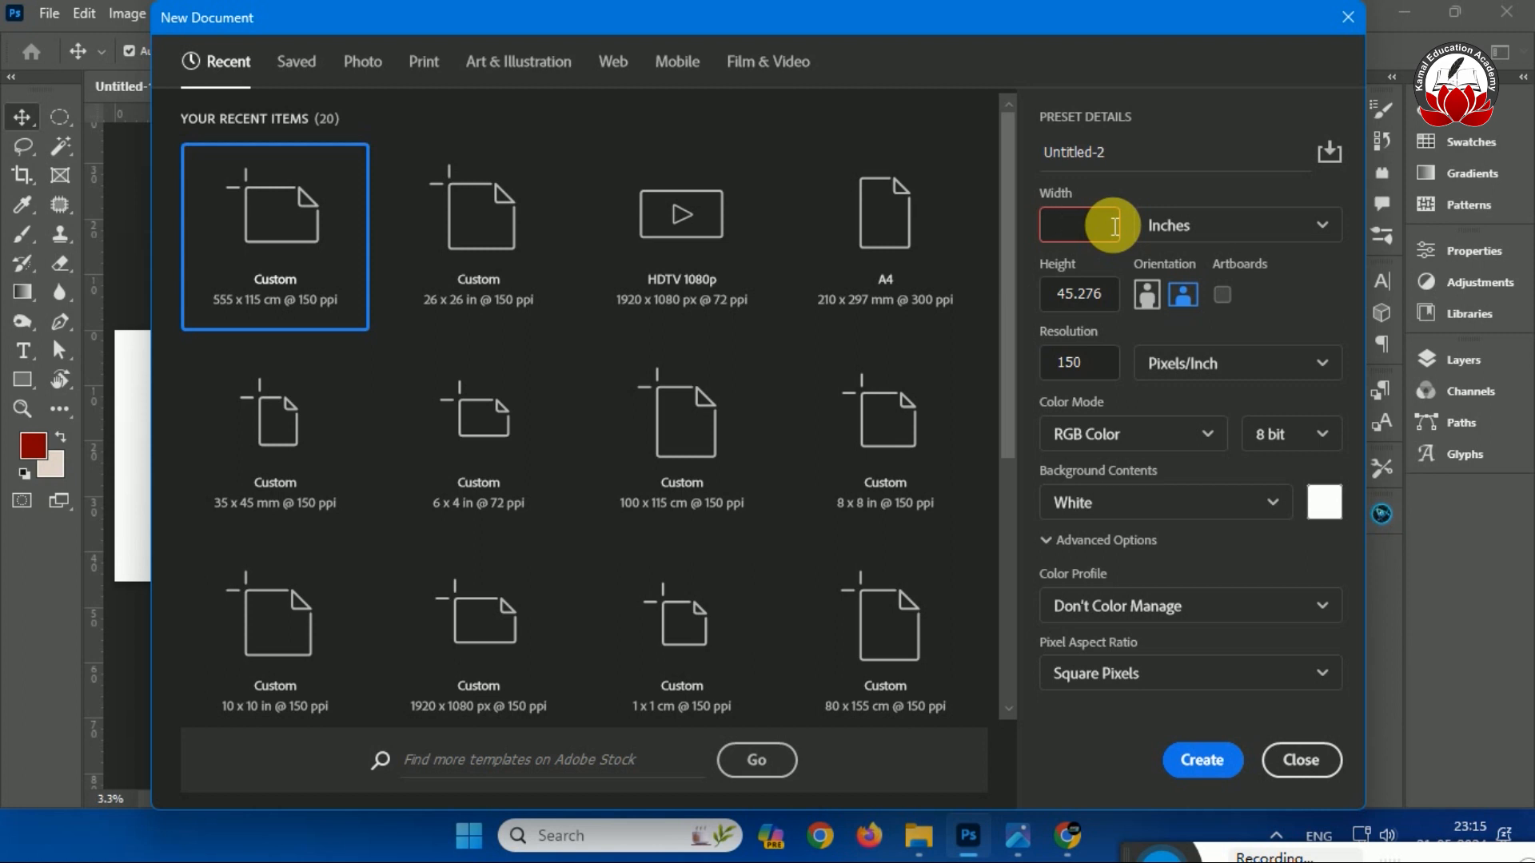
pyautogui.write('2')
pyautogui.press('Tab')
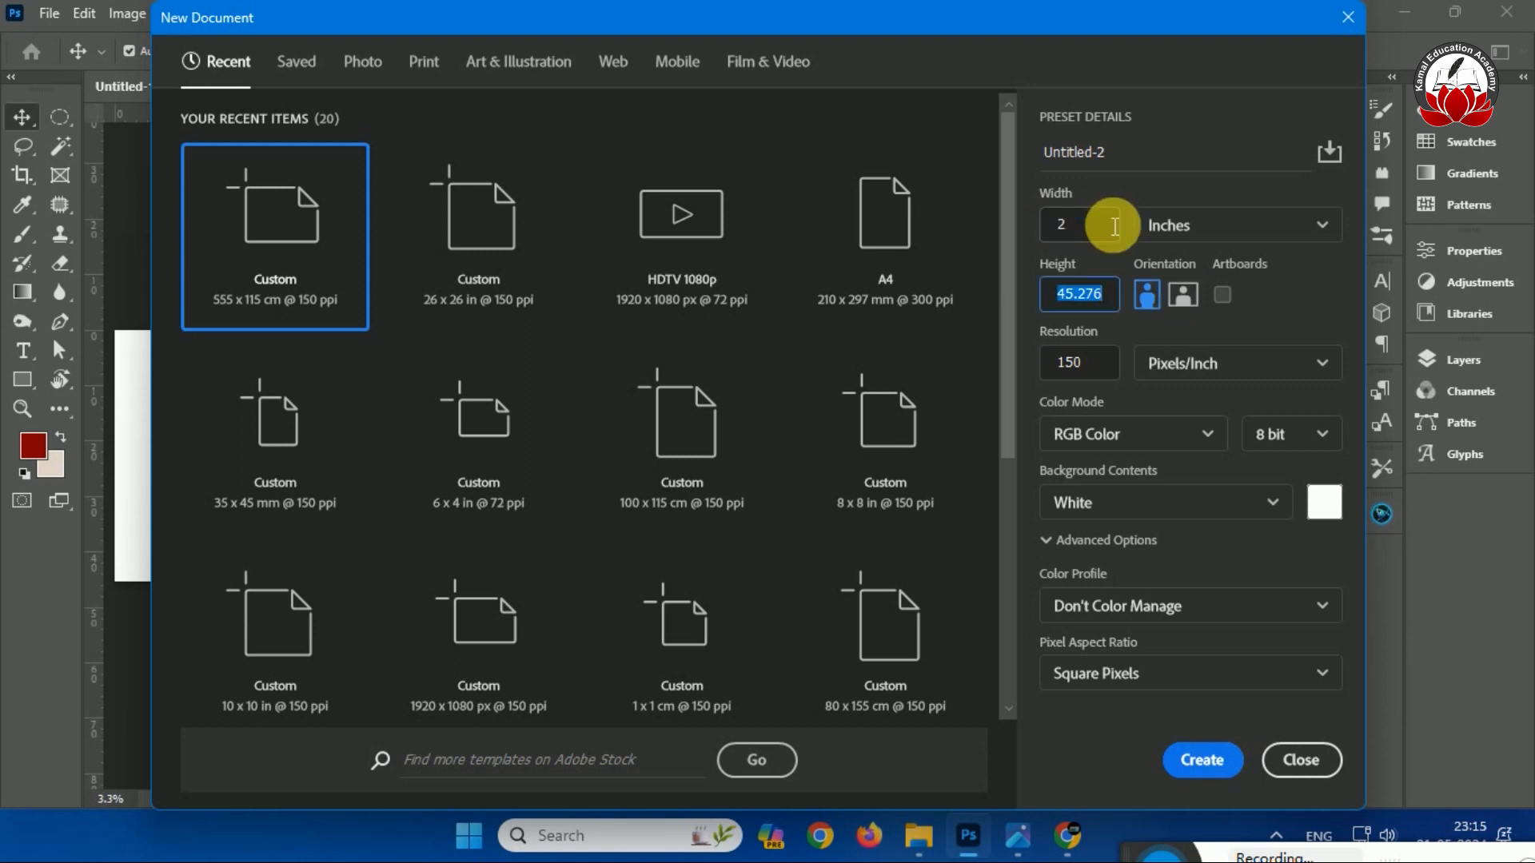
pyautogui.write('1.5')
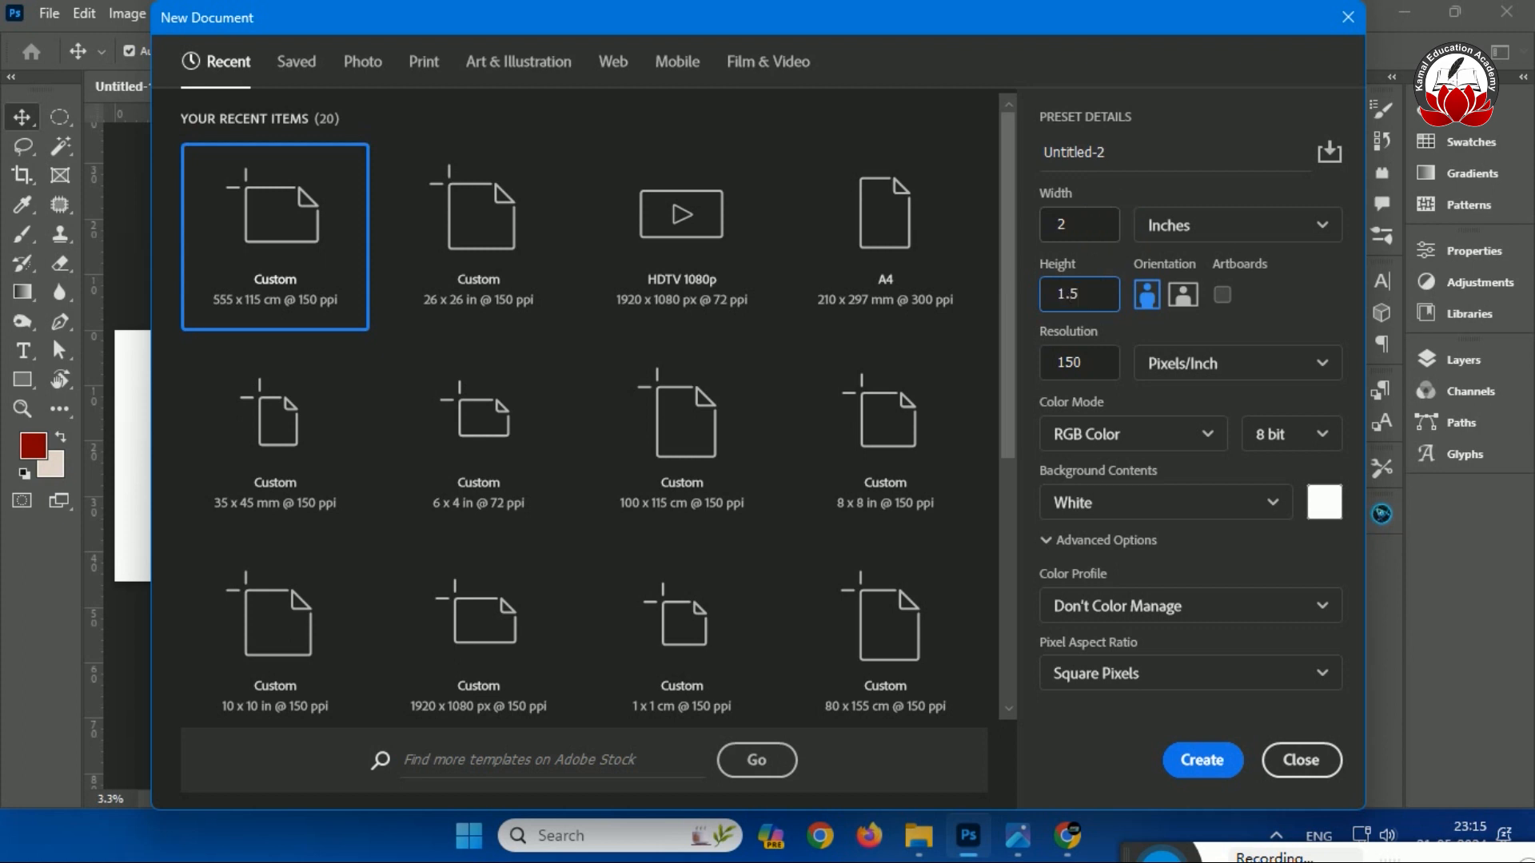
pyautogui.press('Return')
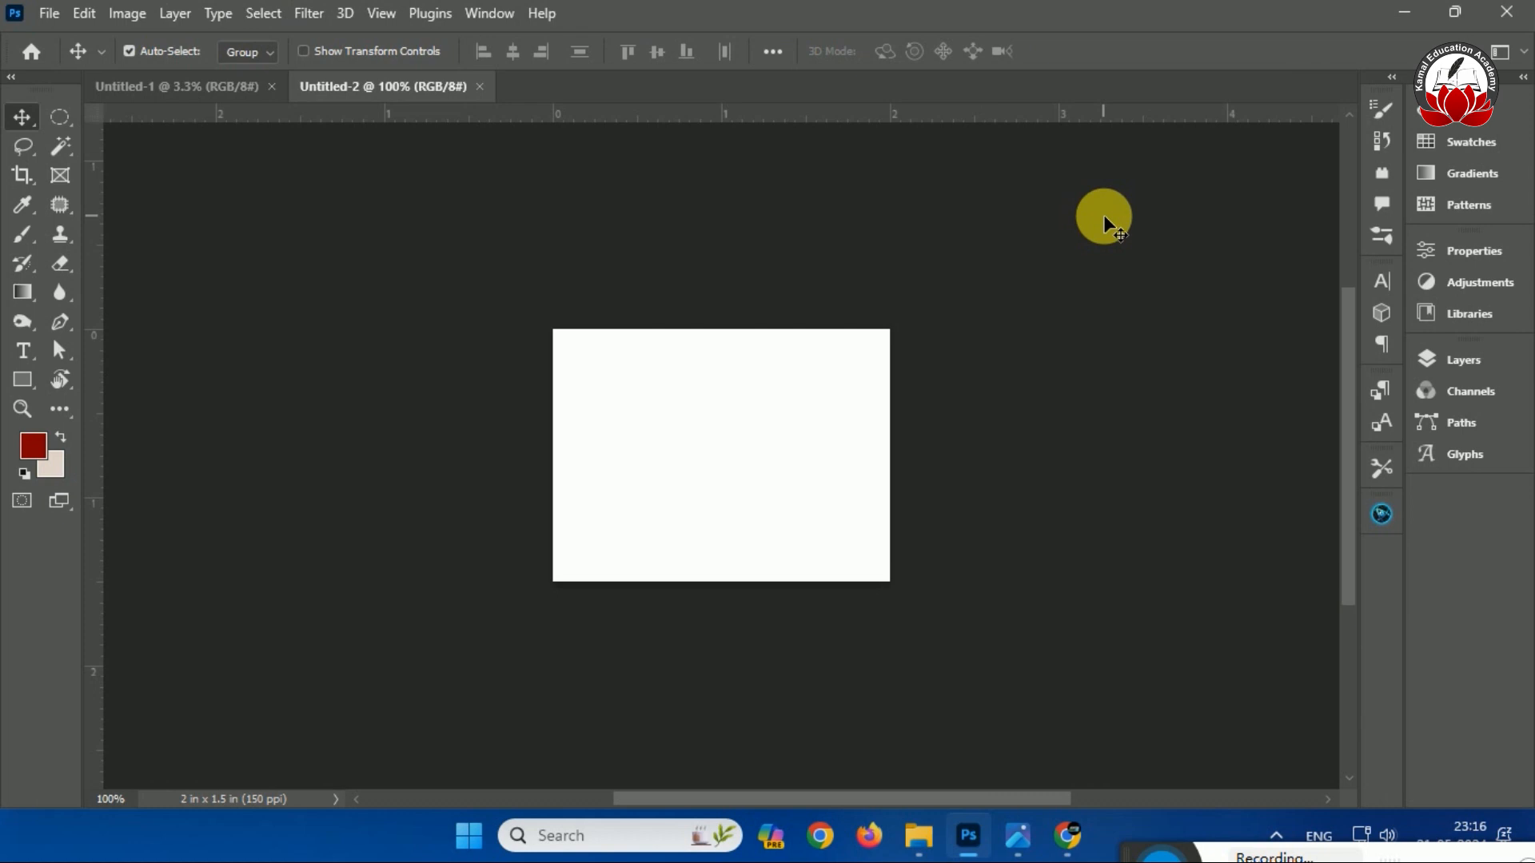
# Place a vertical guide at the canvas's 1-inch centre and compare with the border pattern in the close-up saree photo.
pyautogui.hotkey('ctrl', '0')
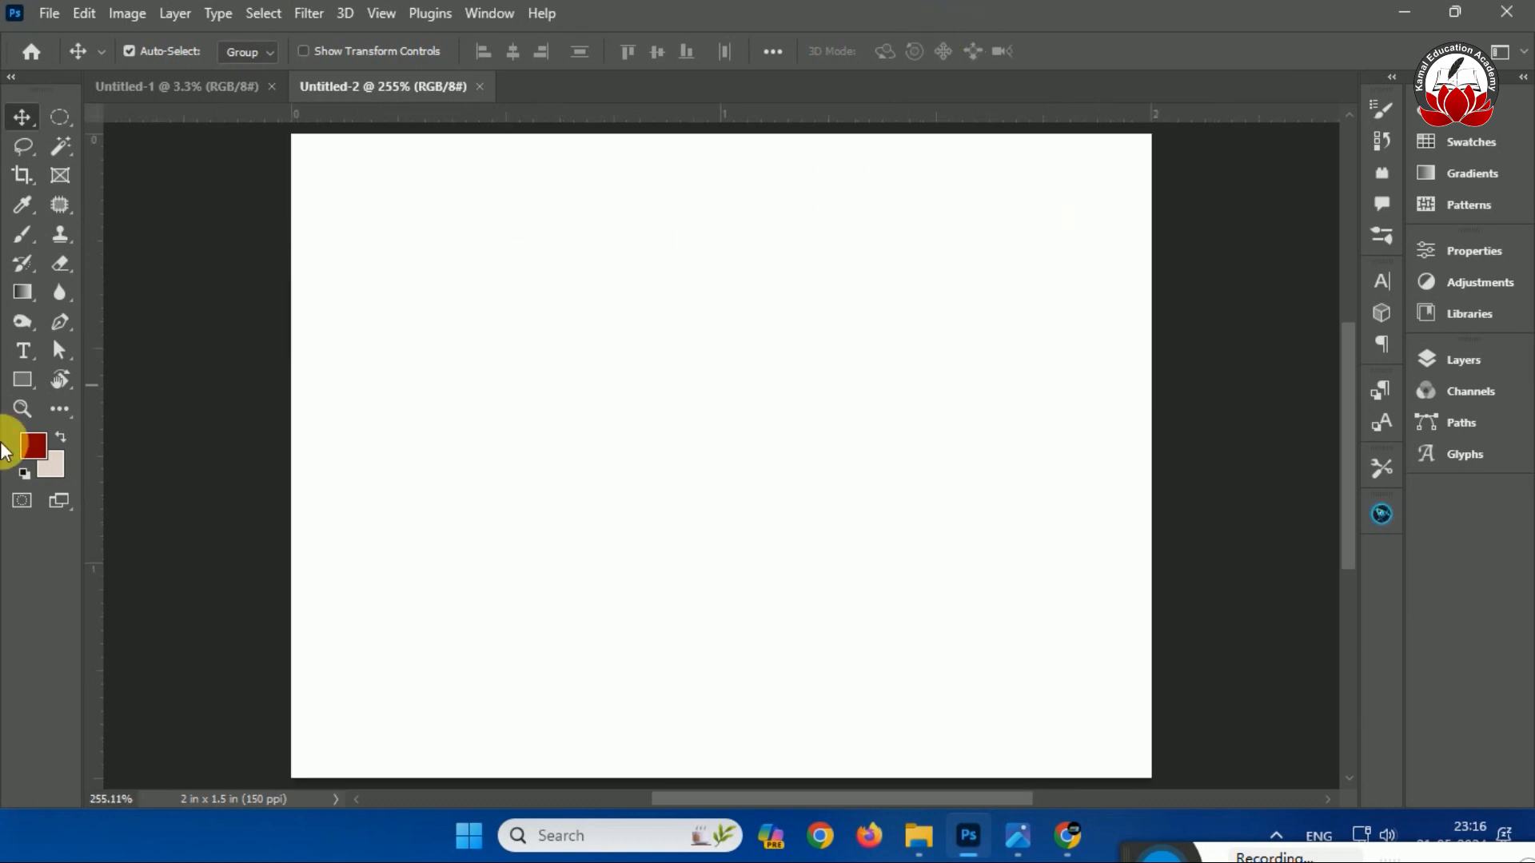
pyautogui.moveTo(89, 505); pyautogui.dragTo(730, 510)
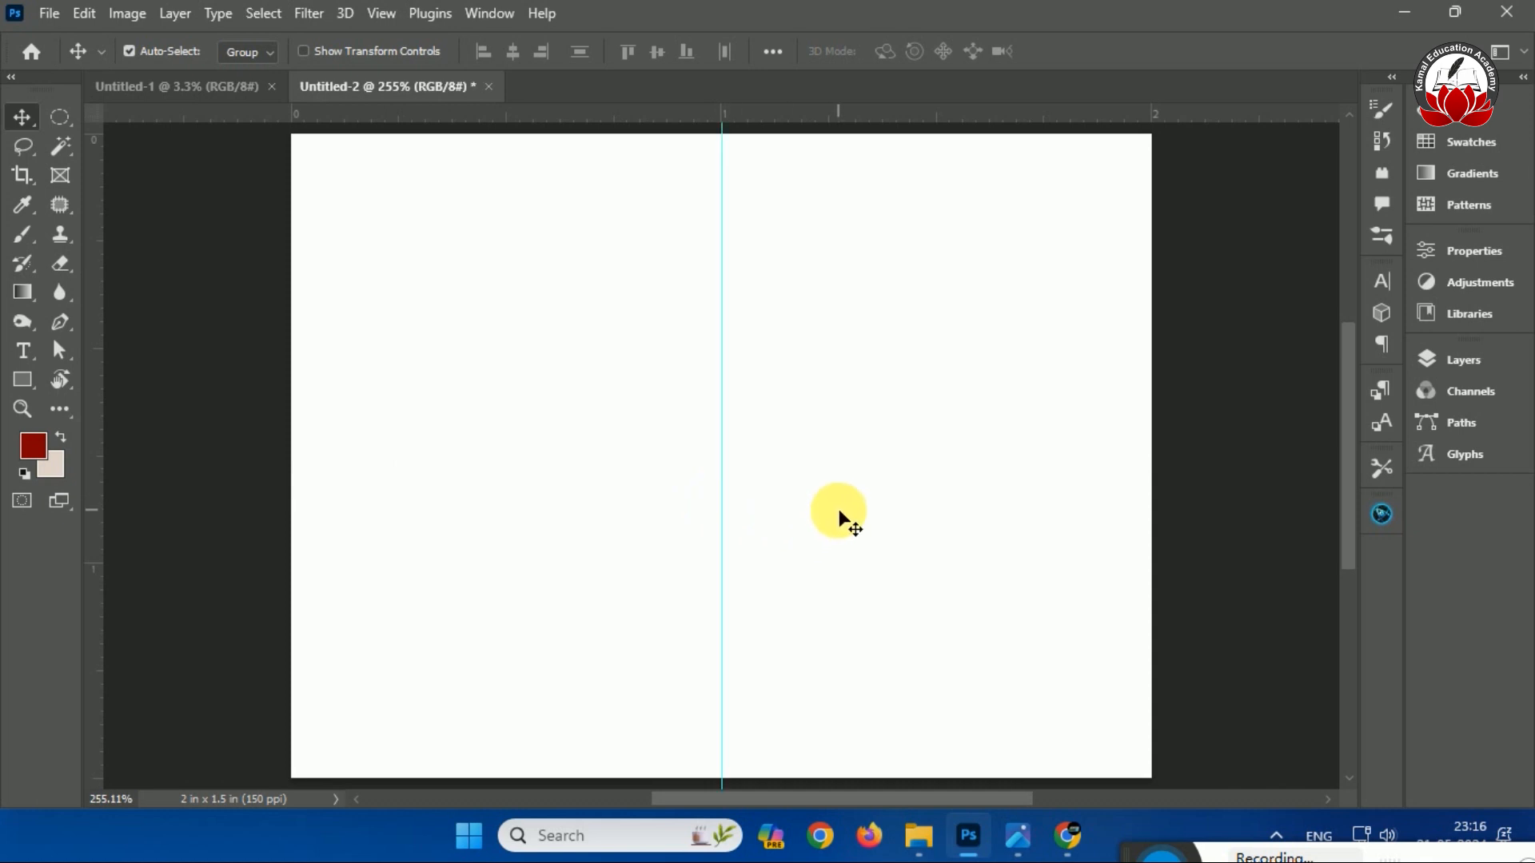
pyautogui.click(1020, 834)
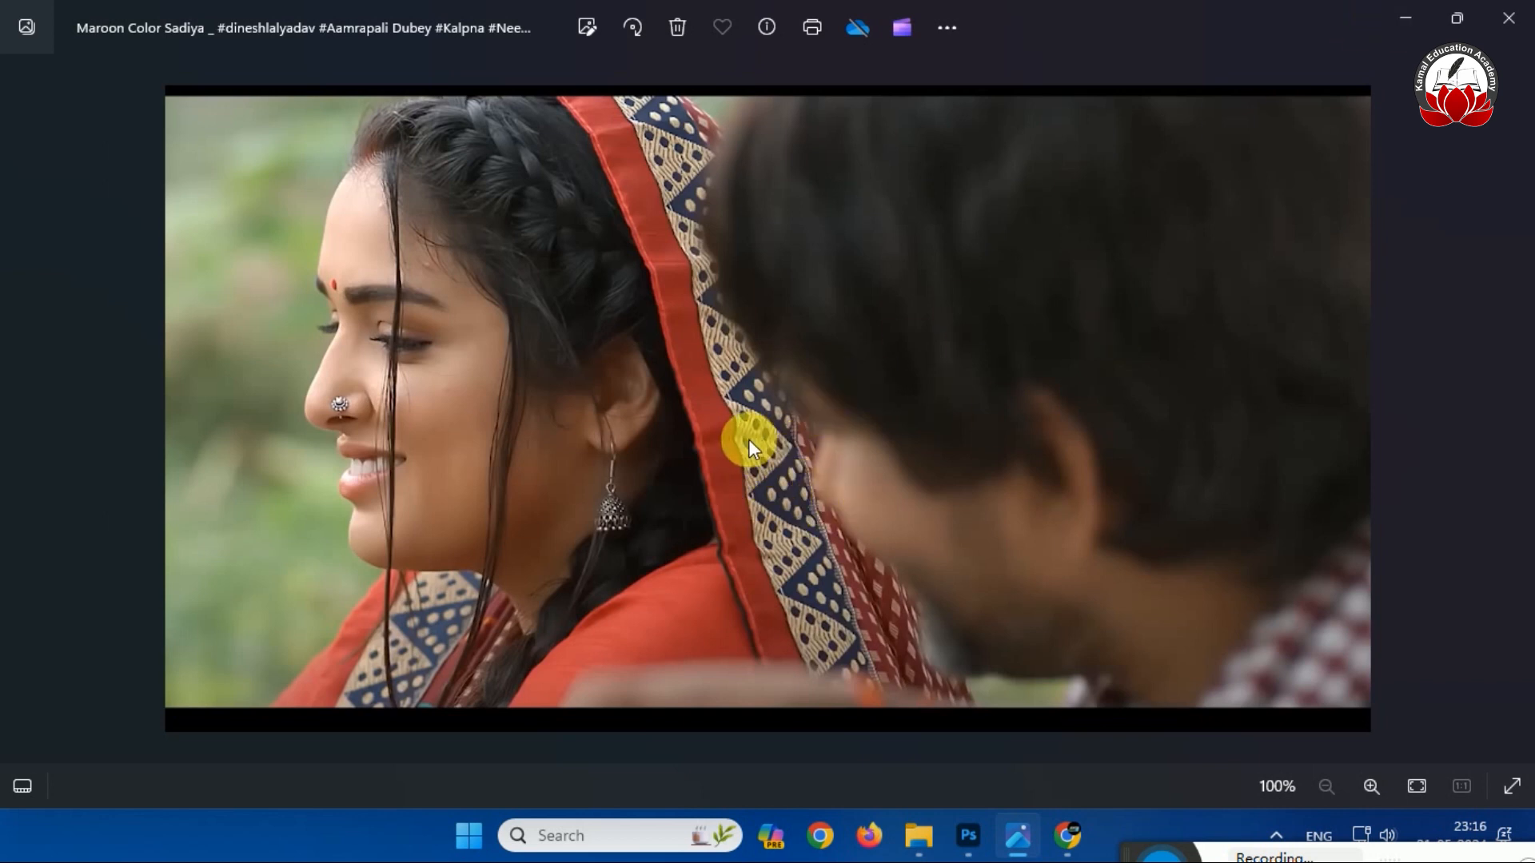
pyautogui.click(1409, 12)
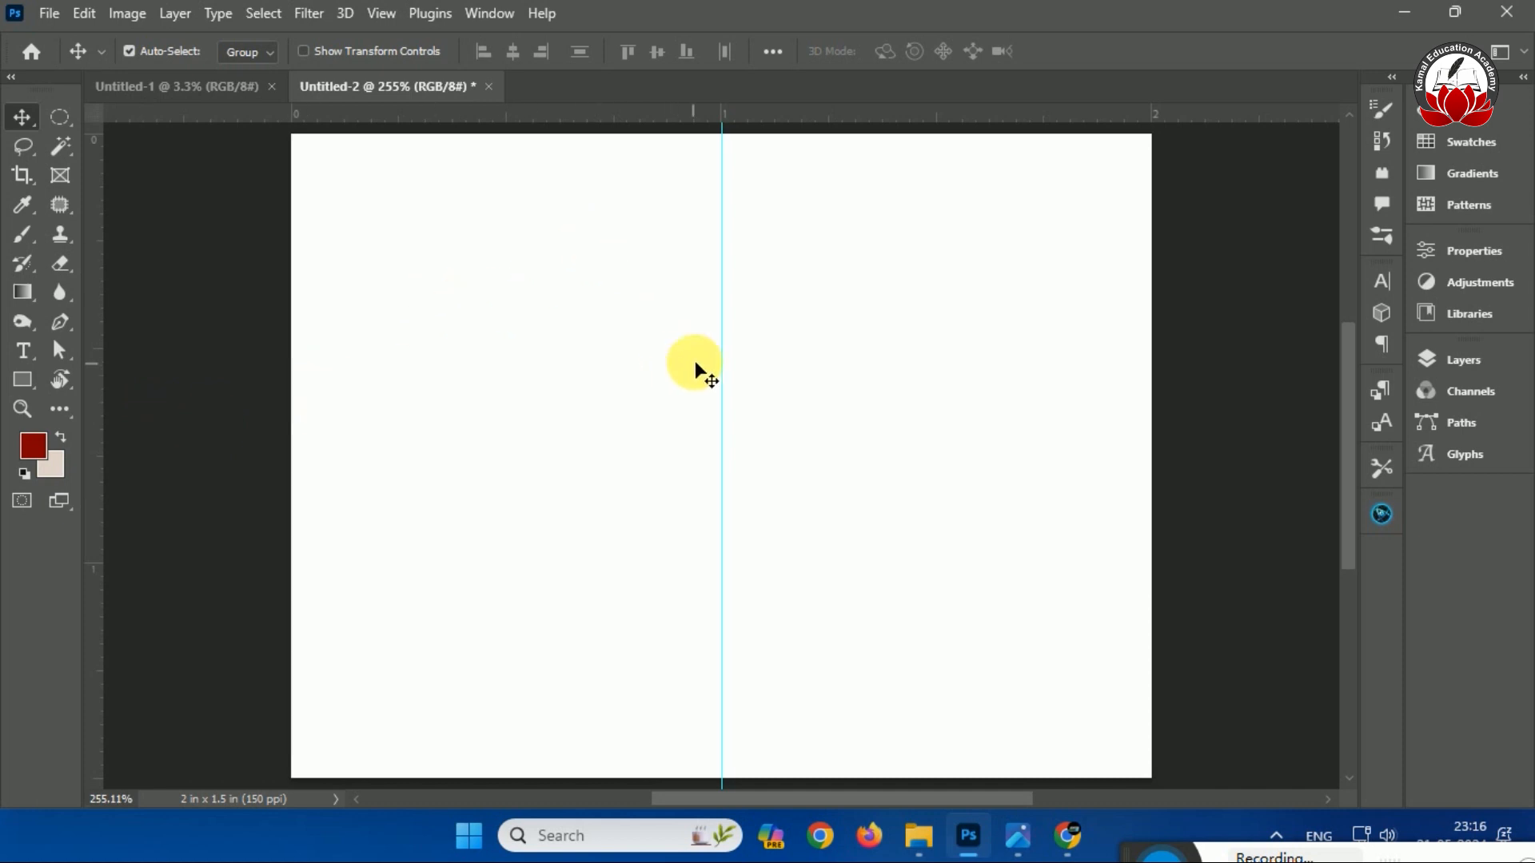
pyautogui.click(1016, 833)
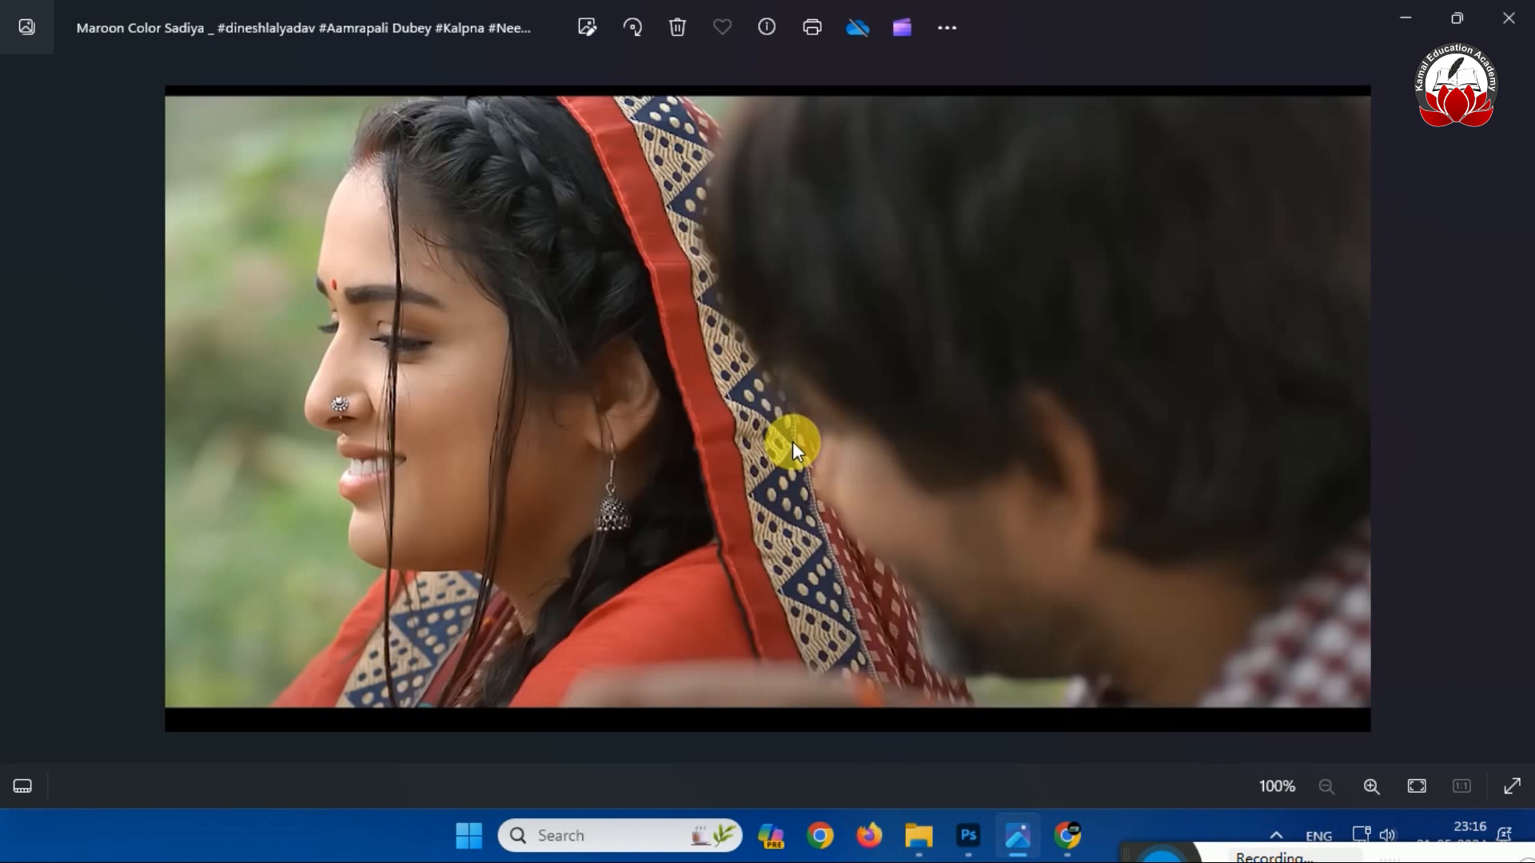
pyautogui.click(1403, 14)
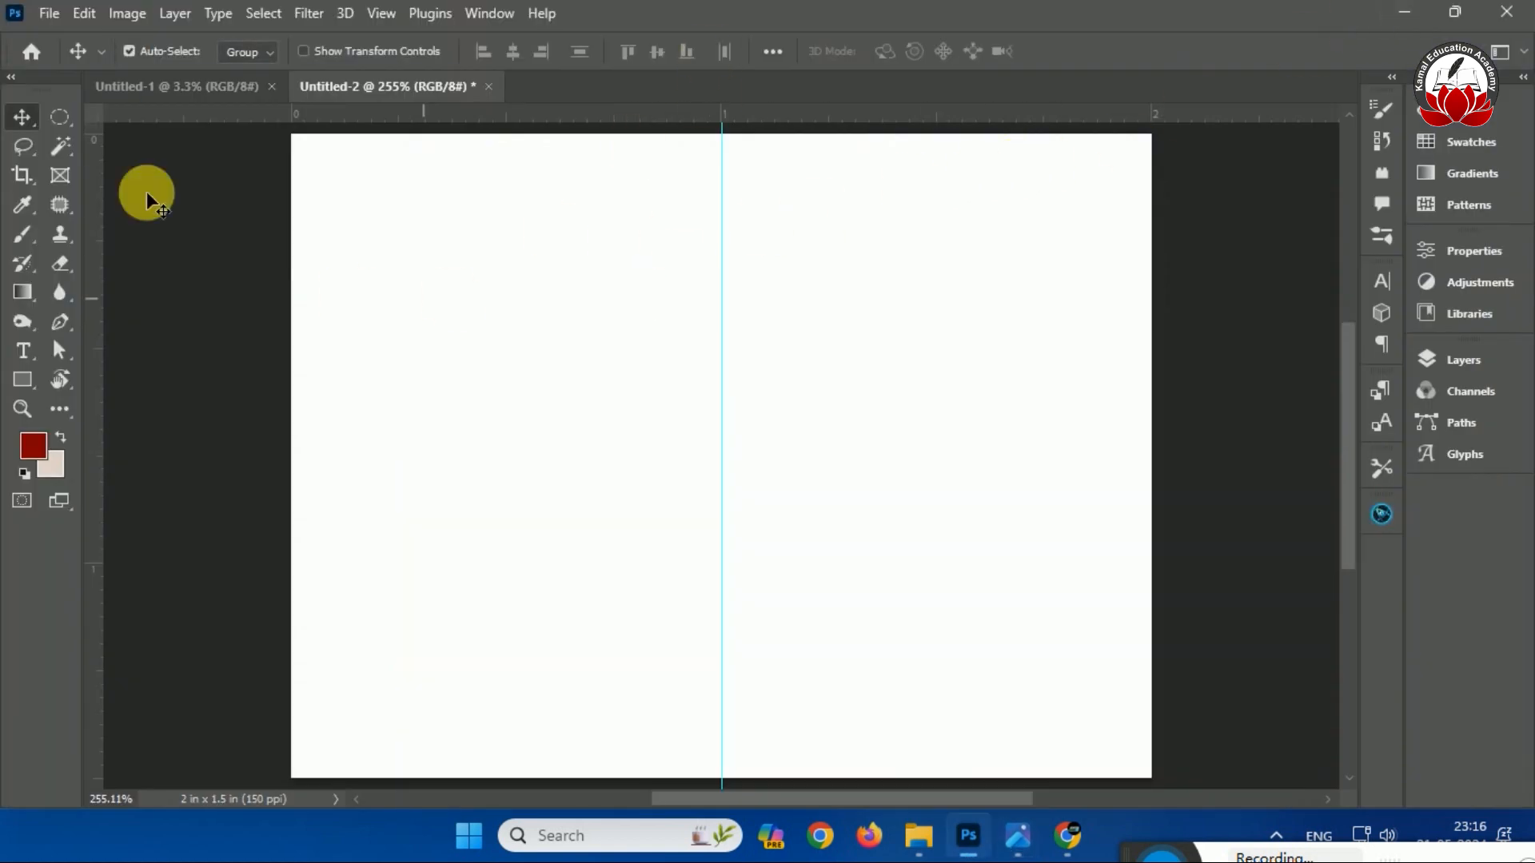
# Draw a maroon triangle about 1.57 by 1.39 inches and position its apex on the centre guide at the canvas's upper edge.
pyautogui.click(30, 382)
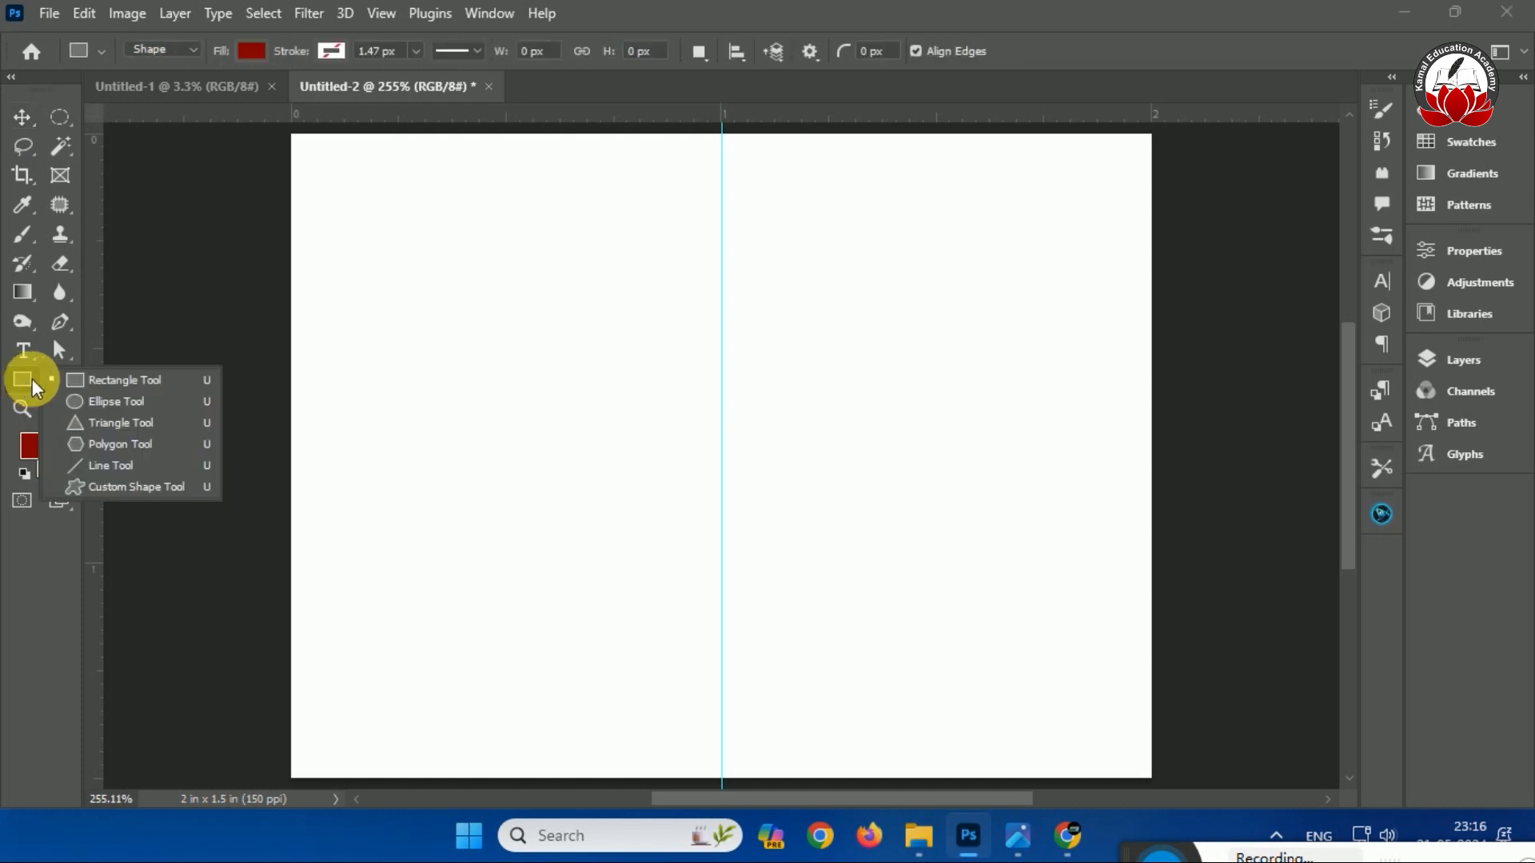
pyautogui.click(120, 423)
pyautogui.moveTo(419, 159); pyautogui.dragTo(1095, 734)
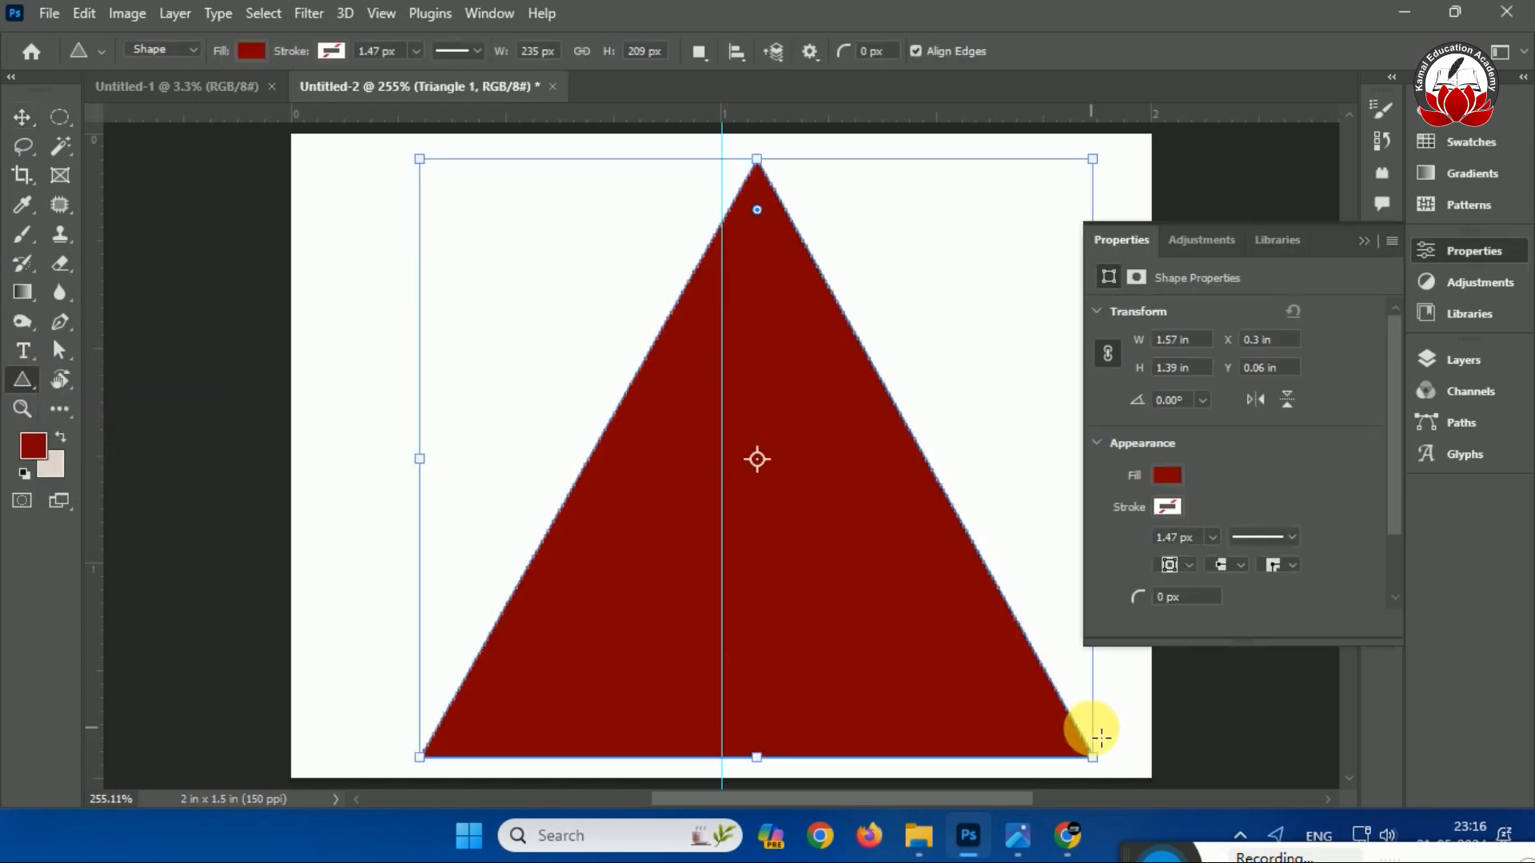
pyautogui.click(22, 118)
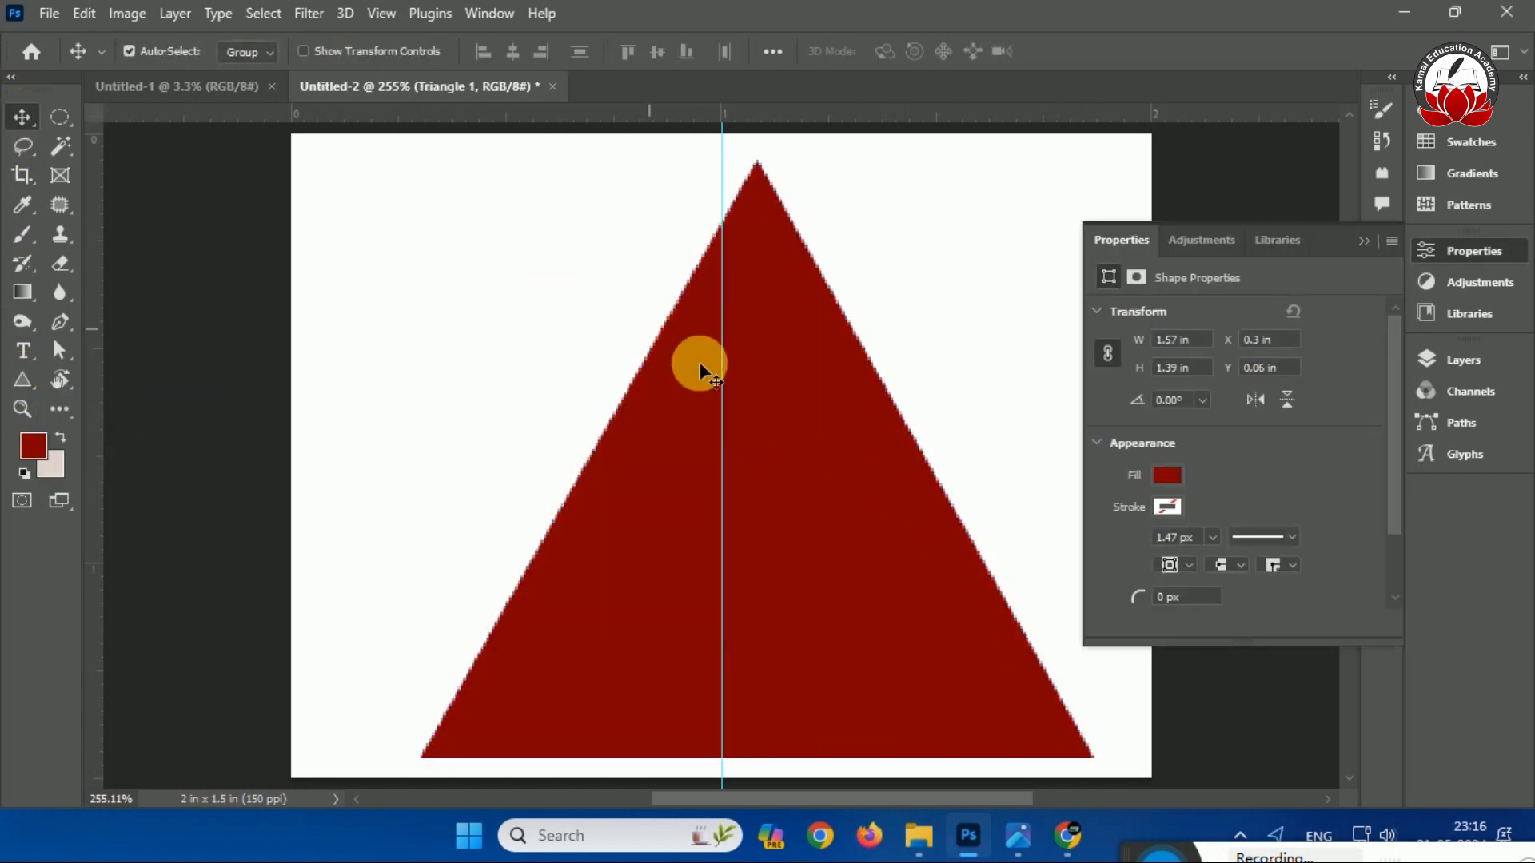
pyautogui.moveTo(772, 392); pyautogui.dragTo(724, 359)
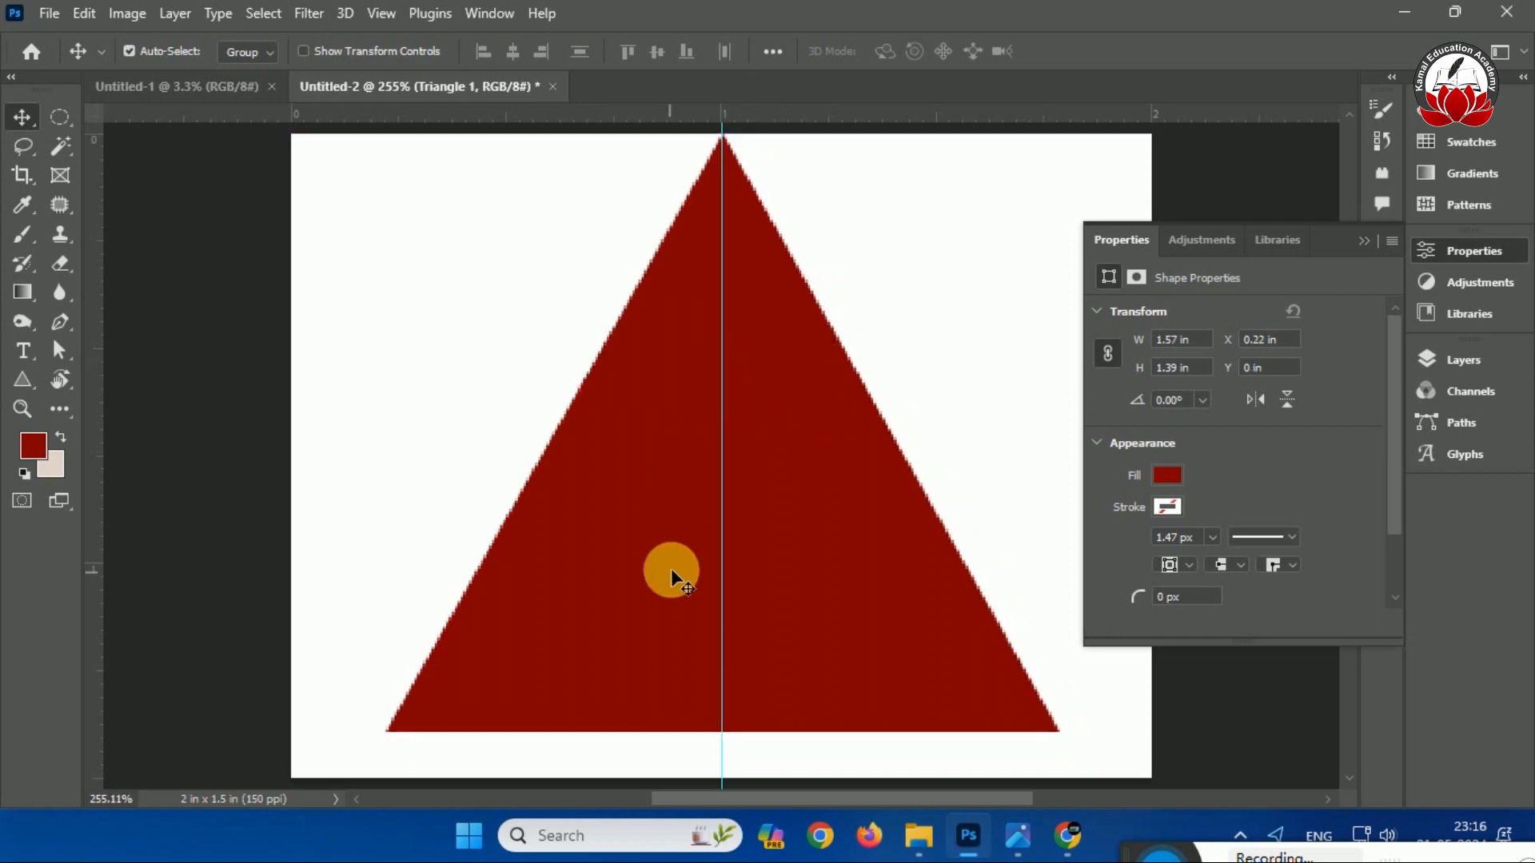
# Stretch the triangle to span the whole 2 by 1.5 inch canvas with its apex on the centre guide.
pyautogui.hotkey('ctrl', 't')
pyautogui.moveTo(387, 732); pyautogui.dragTo(334, 775)
pyautogui.moveTo(336, 456); pyautogui.dragTo(291, 457)
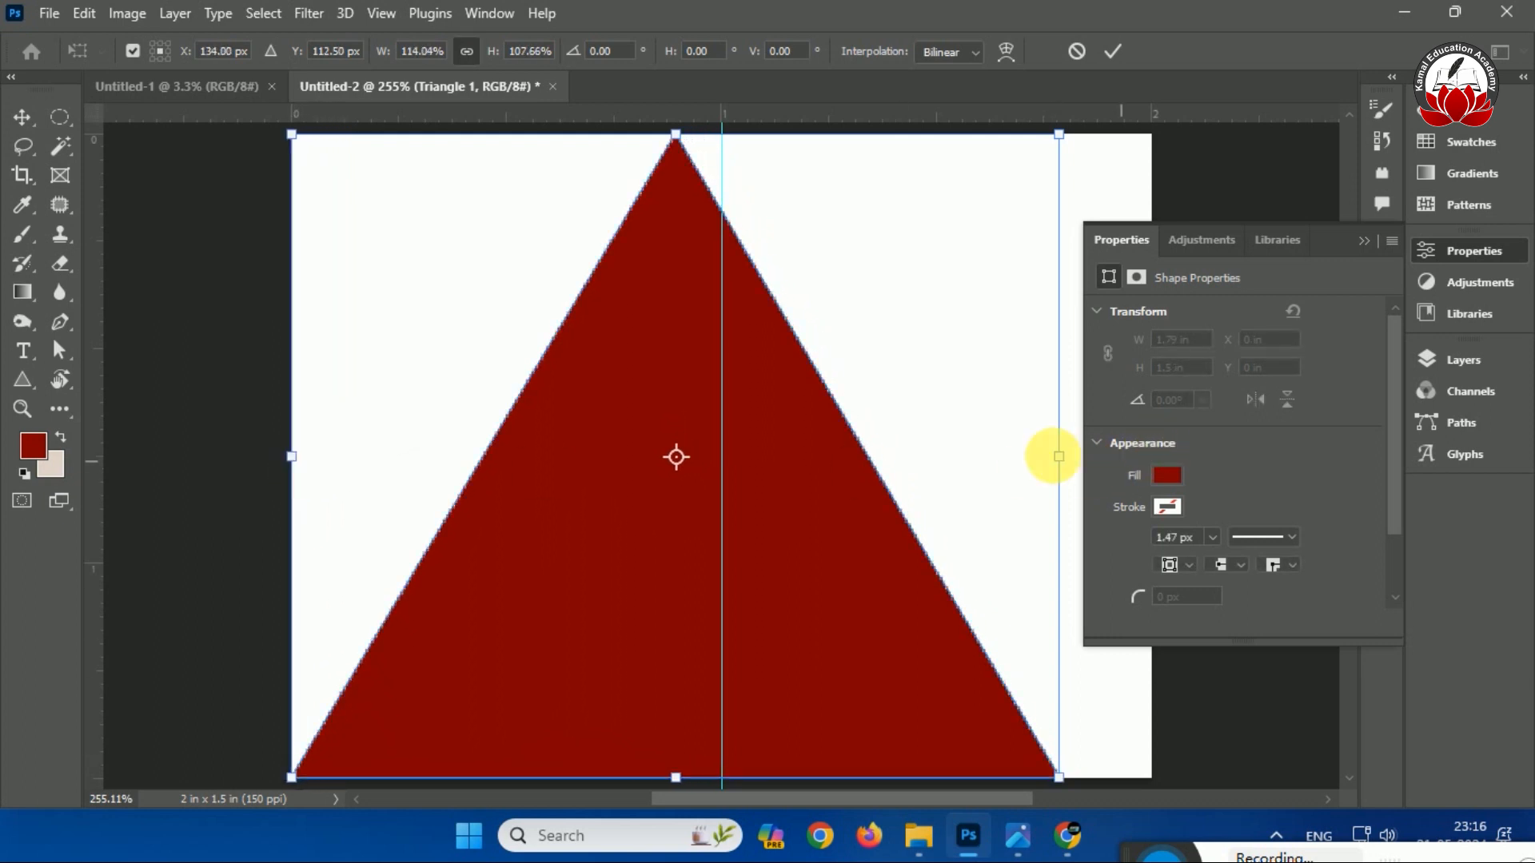
pyautogui.moveTo(1067, 467); pyautogui.dragTo(1167, 468)
pyautogui.press('Return')
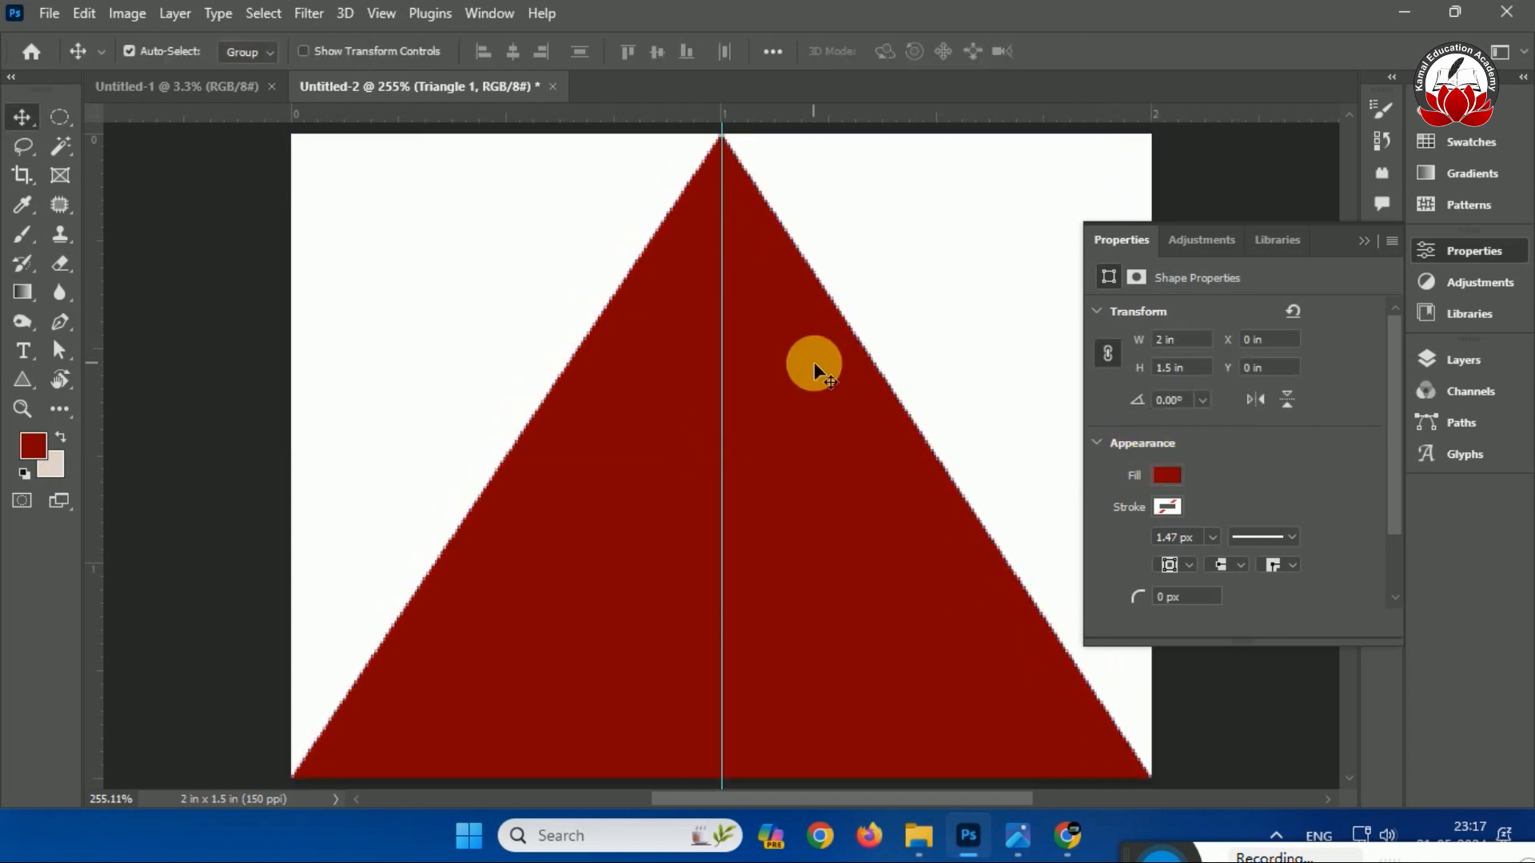
# Change the triangle's fill from maroon to a pale sandy beige.
pyautogui.click(1163, 479)
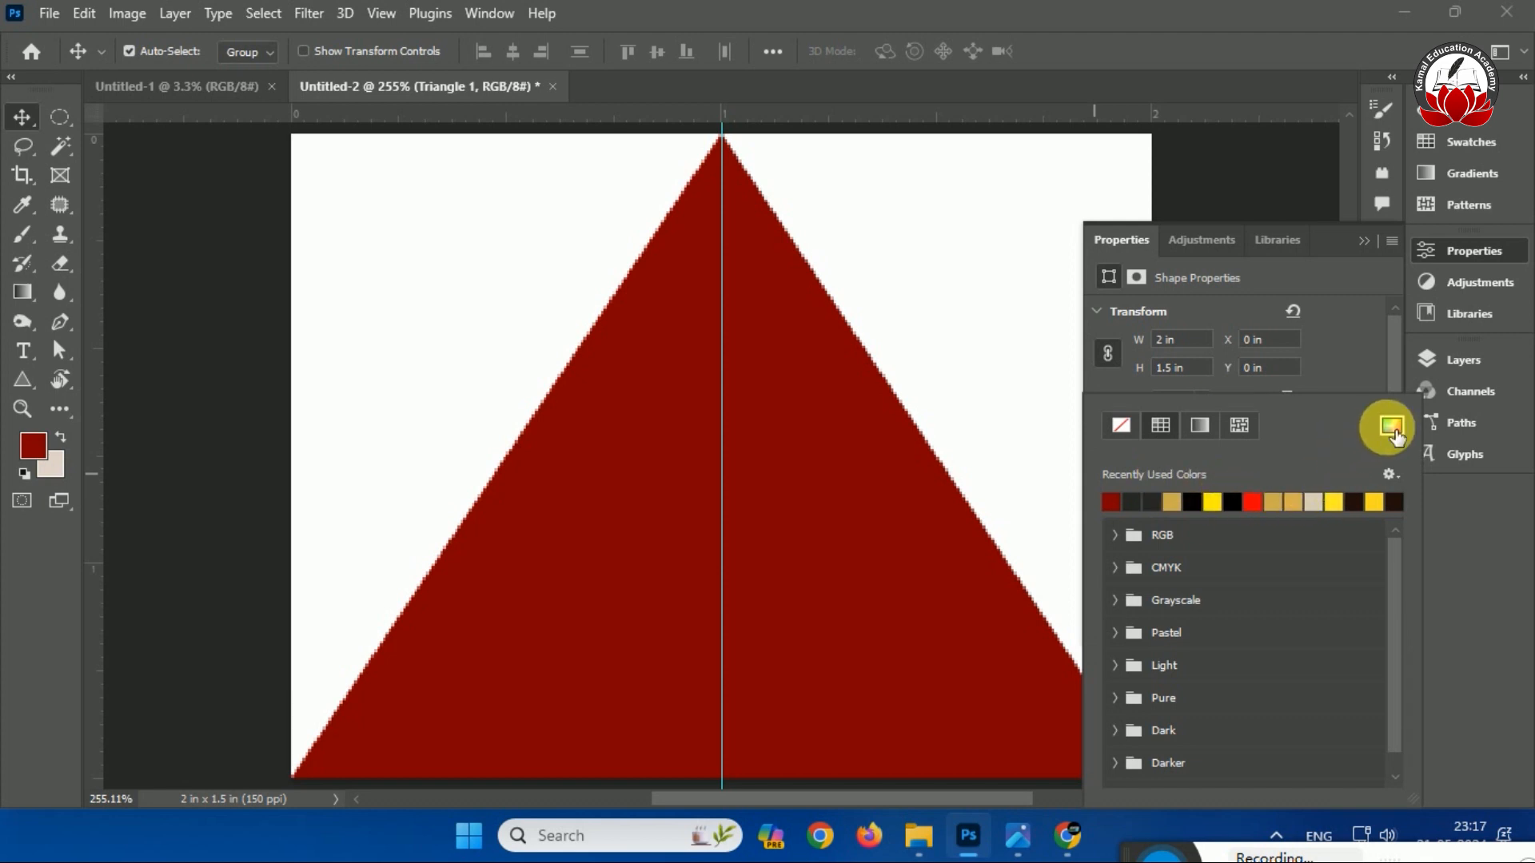
pyautogui.click(1392, 425)
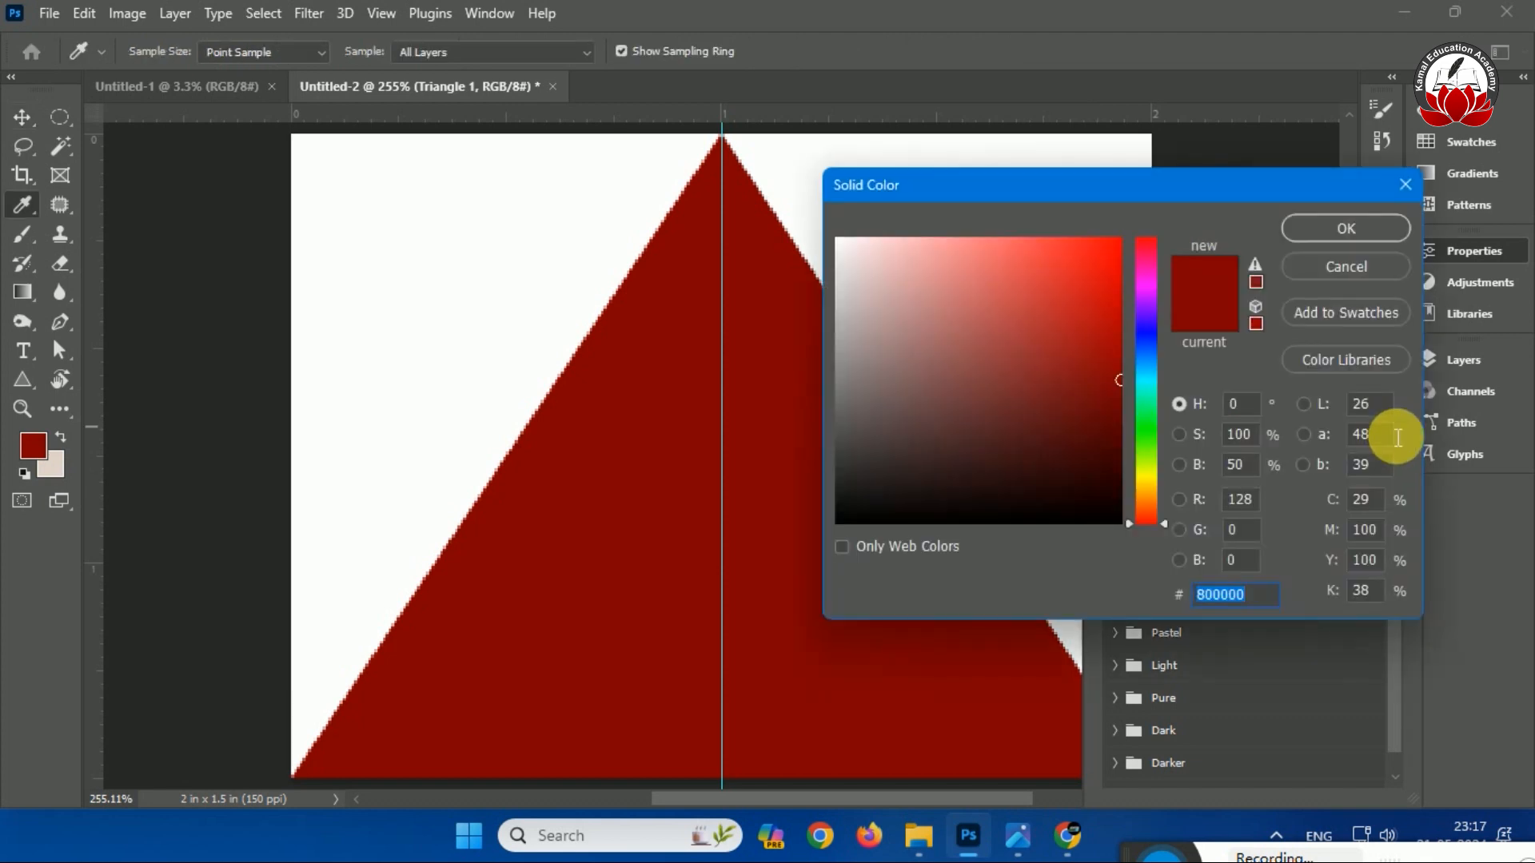
pyautogui.click(1146, 483)
pyautogui.moveTo(968, 316); pyautogui.dragTo(906, 274)
pyautogui.click(1344, 229)
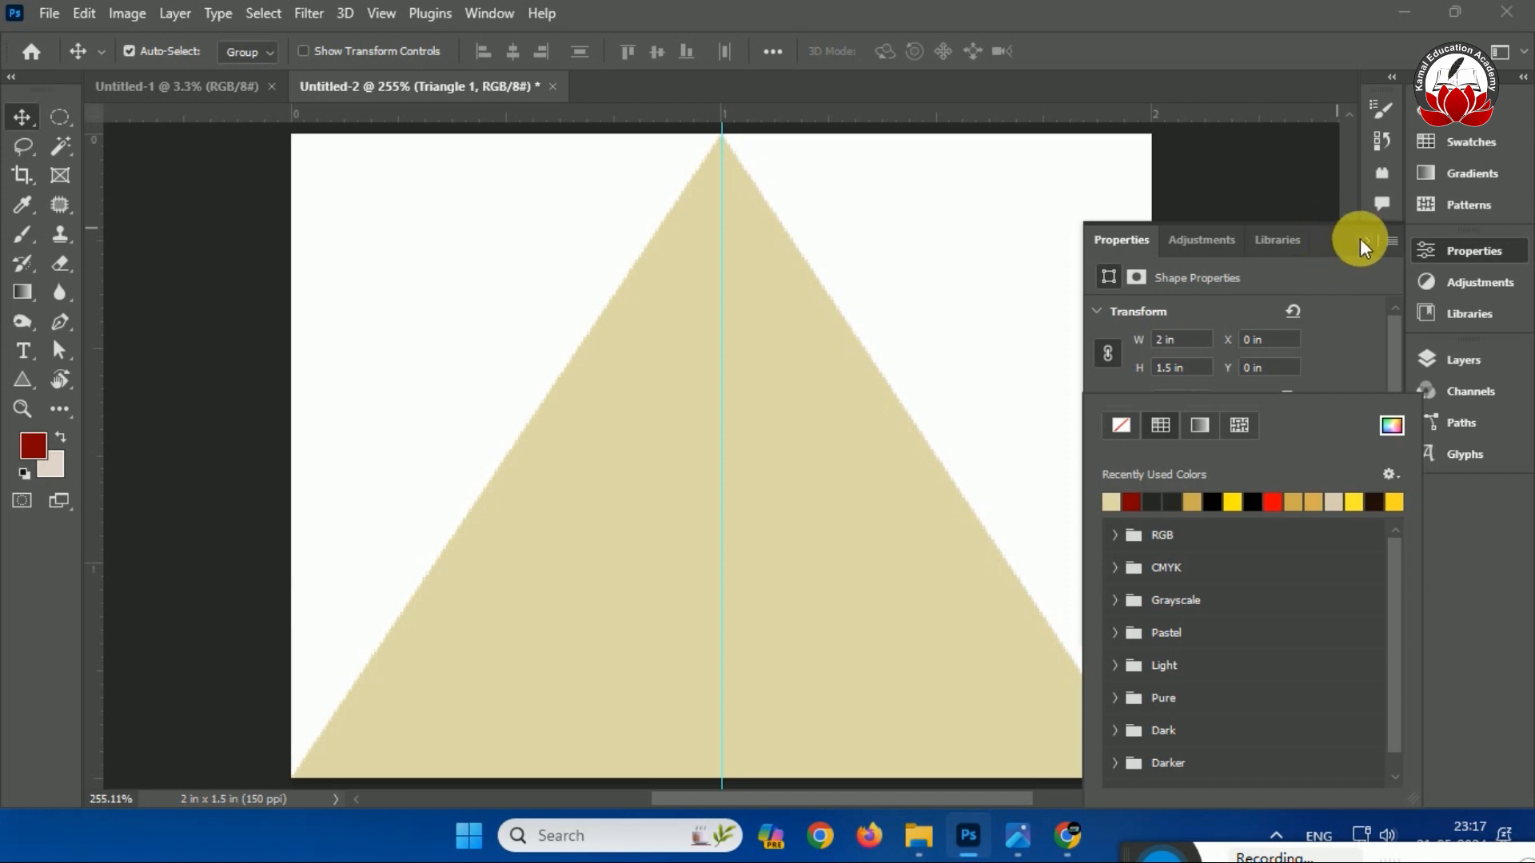
pyautogui.click(1366, 244)
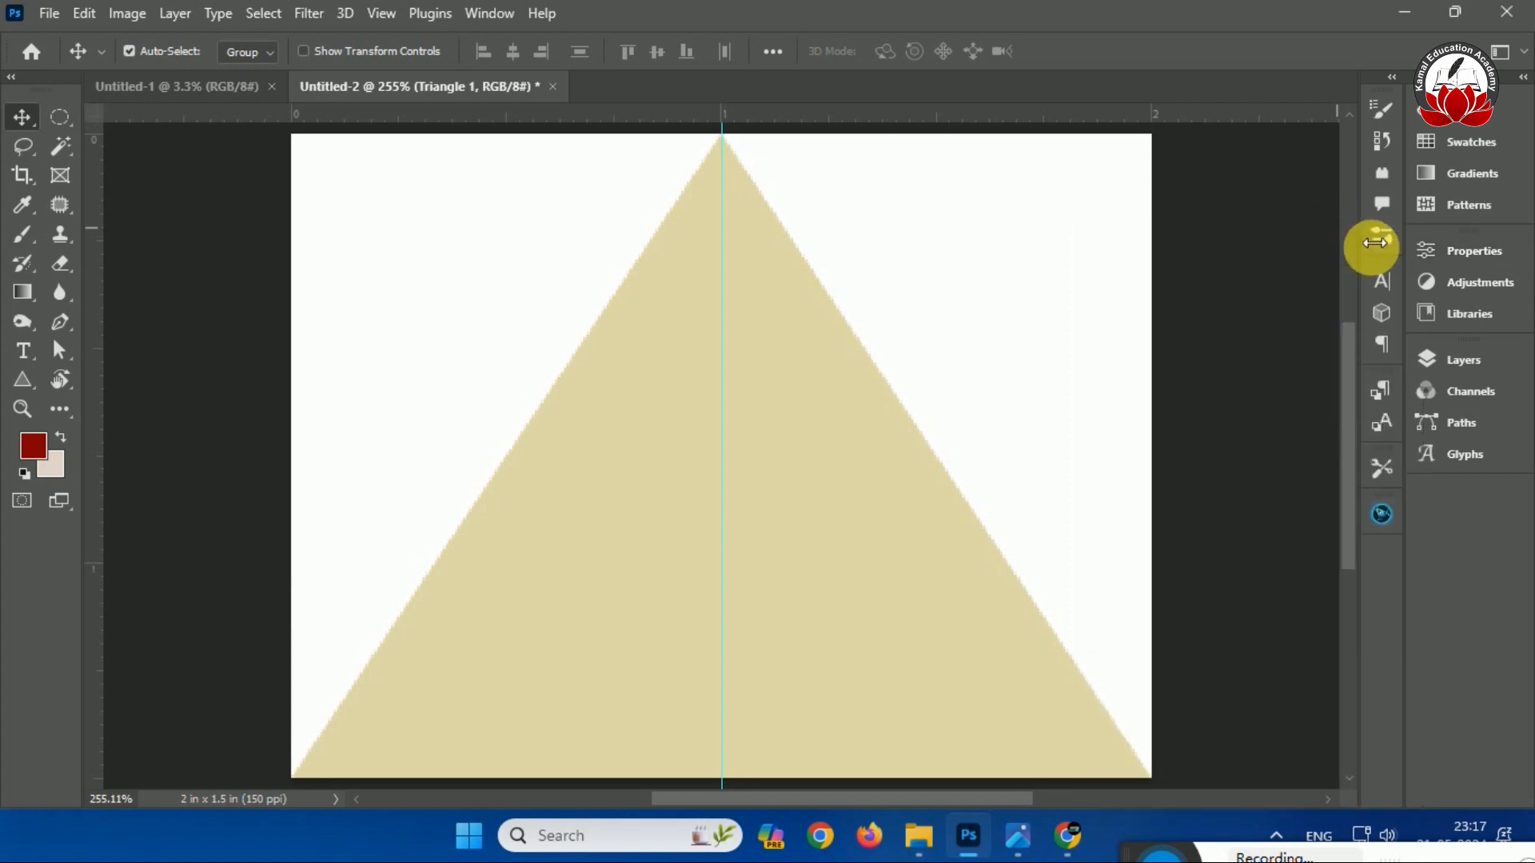
# Unlock the background layer, set the background colour to black and fill the layer with it.
pyautogui.click(1462, 356)
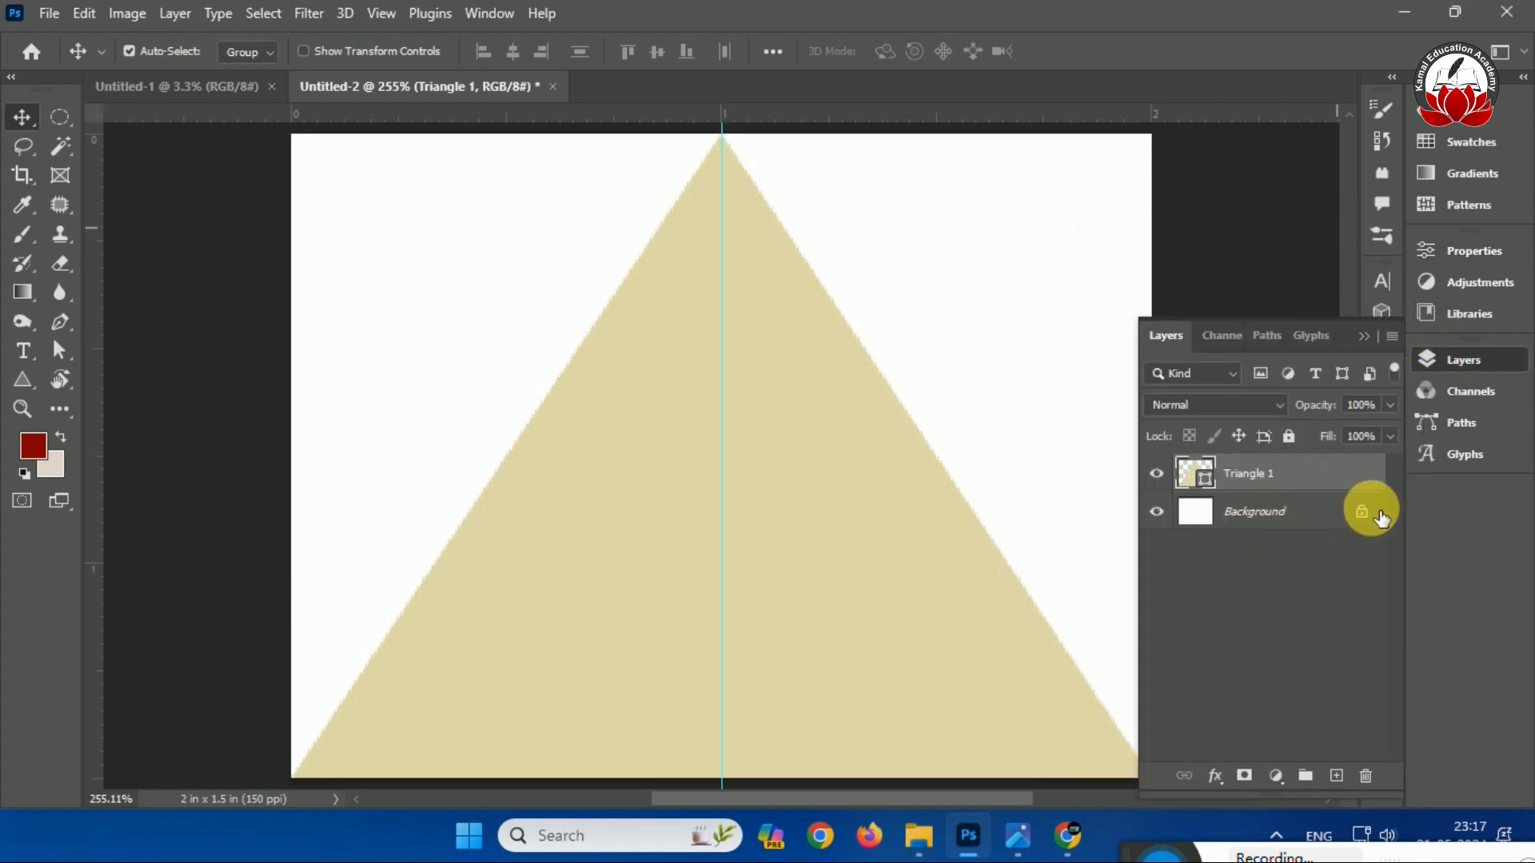
pyautogui.click(1362, 511)
pyautogui.click(51, 466)
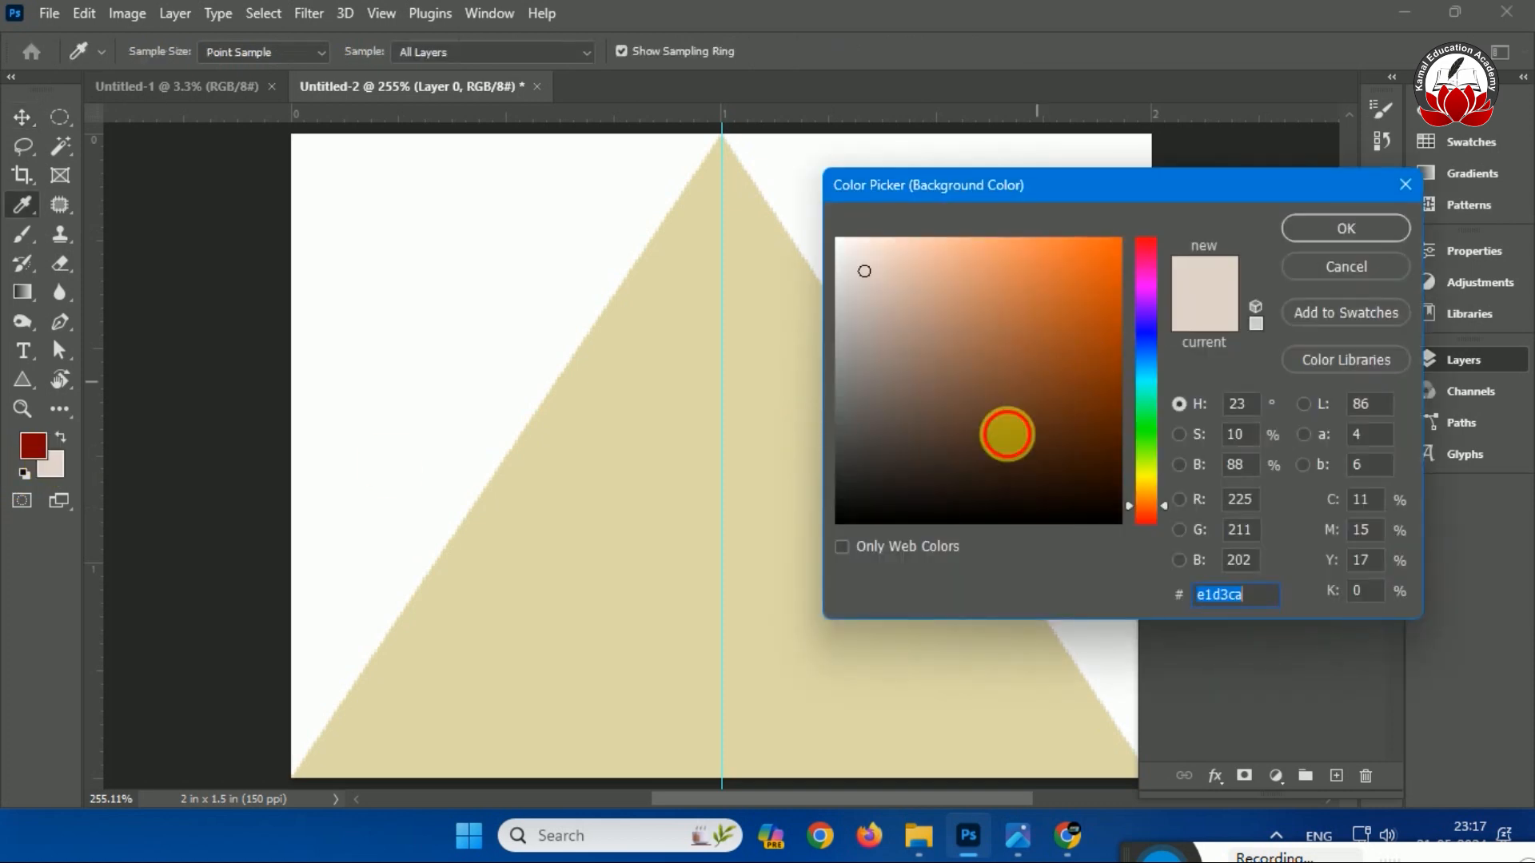
pyautogui.moveTo(1008, 435); pyautogui.dragTo(750, 596)
pyautogui.click(1338, 227)
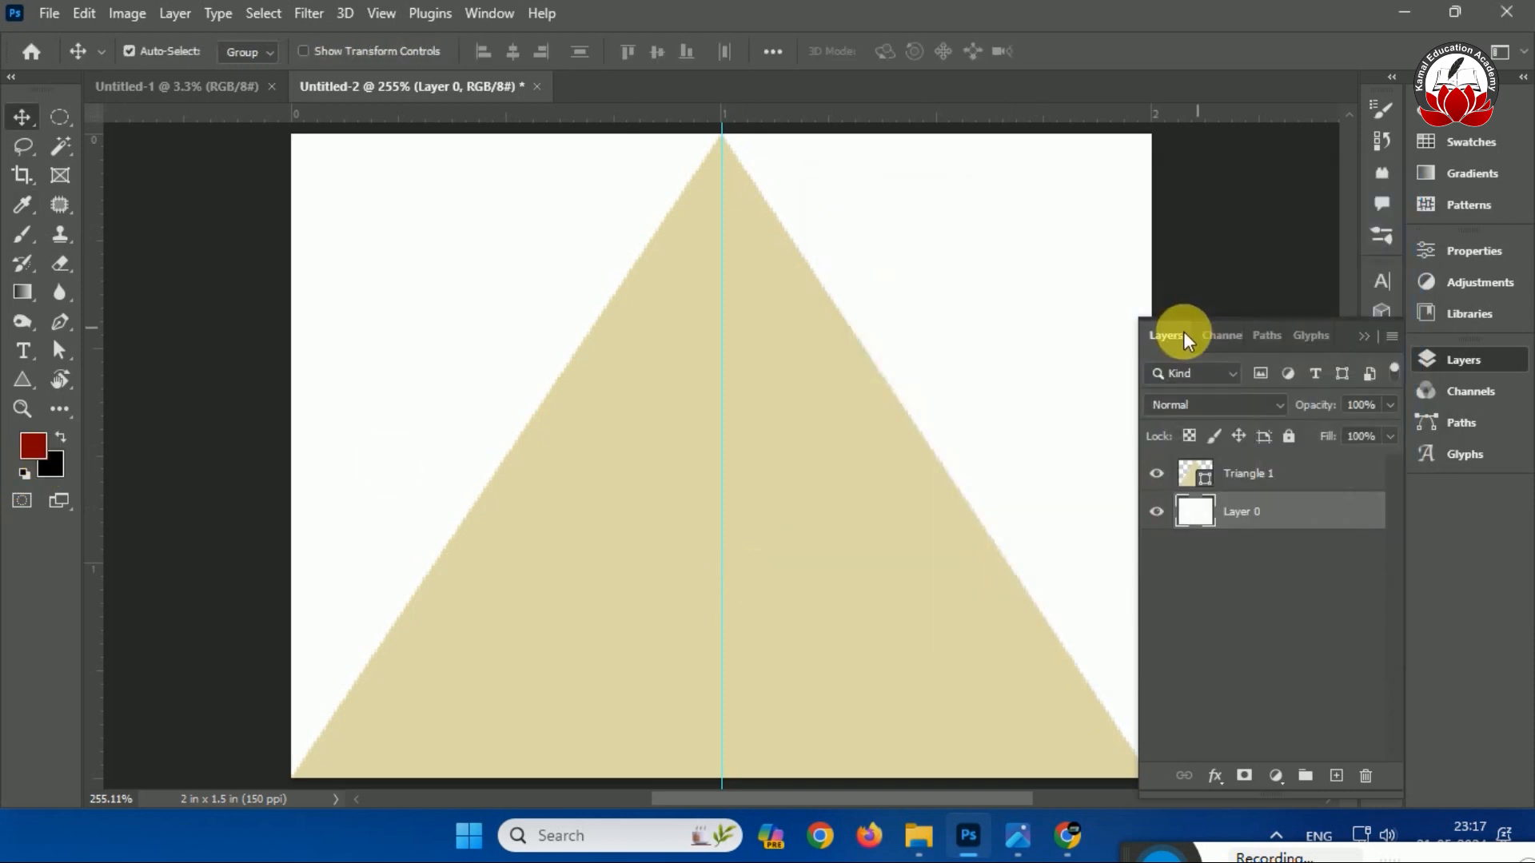
pyautogui.hotkey('ctrl', 'BackSpace')
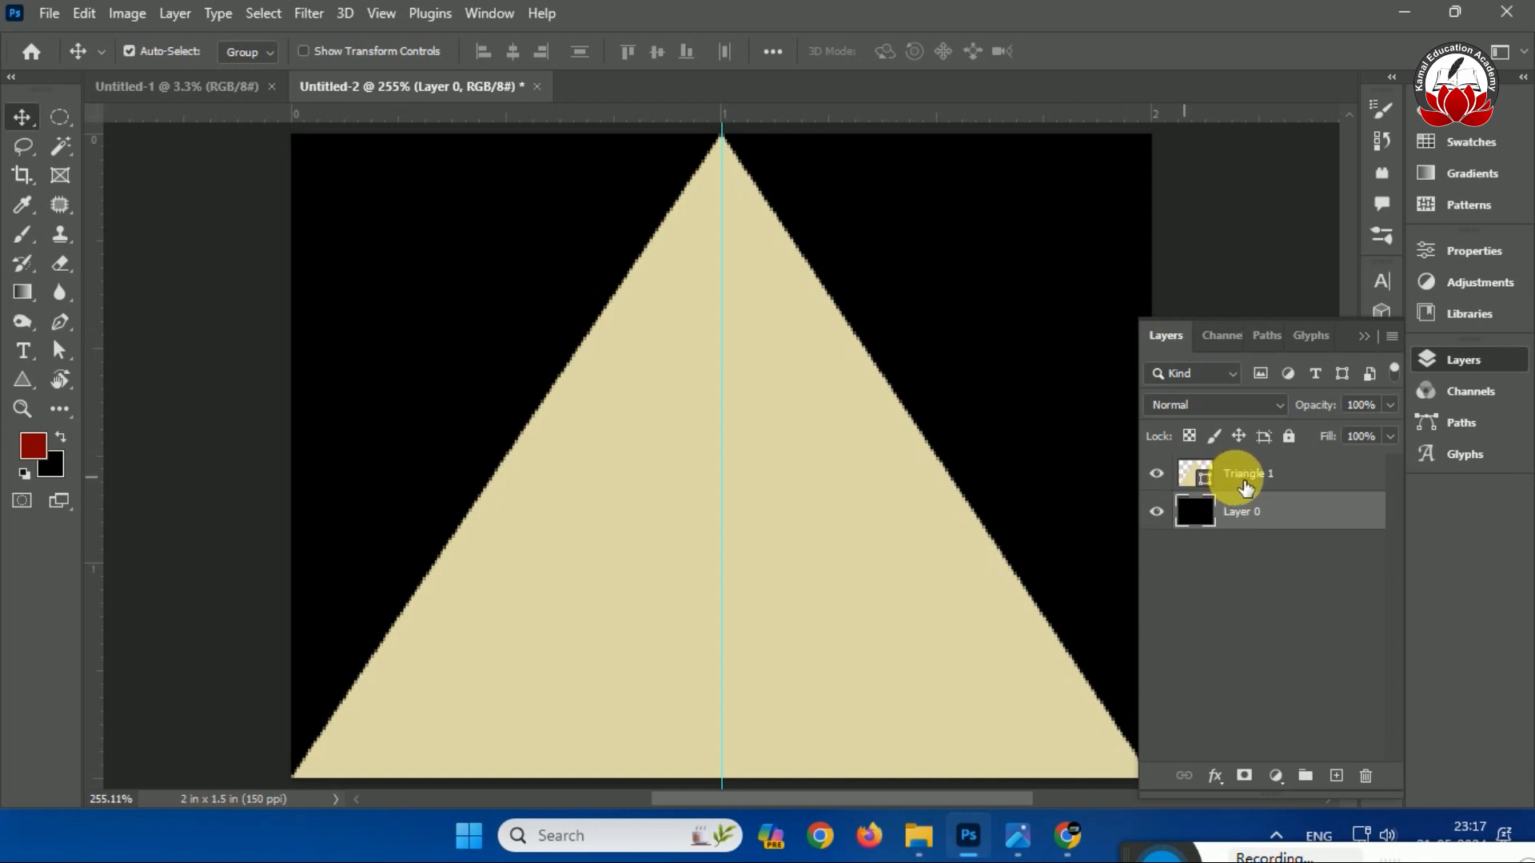
# Check the dots in the saree border photo and draw a circle about 0.25 inches wide near the triangle's apex.
pyautogui.click(1244, 474)
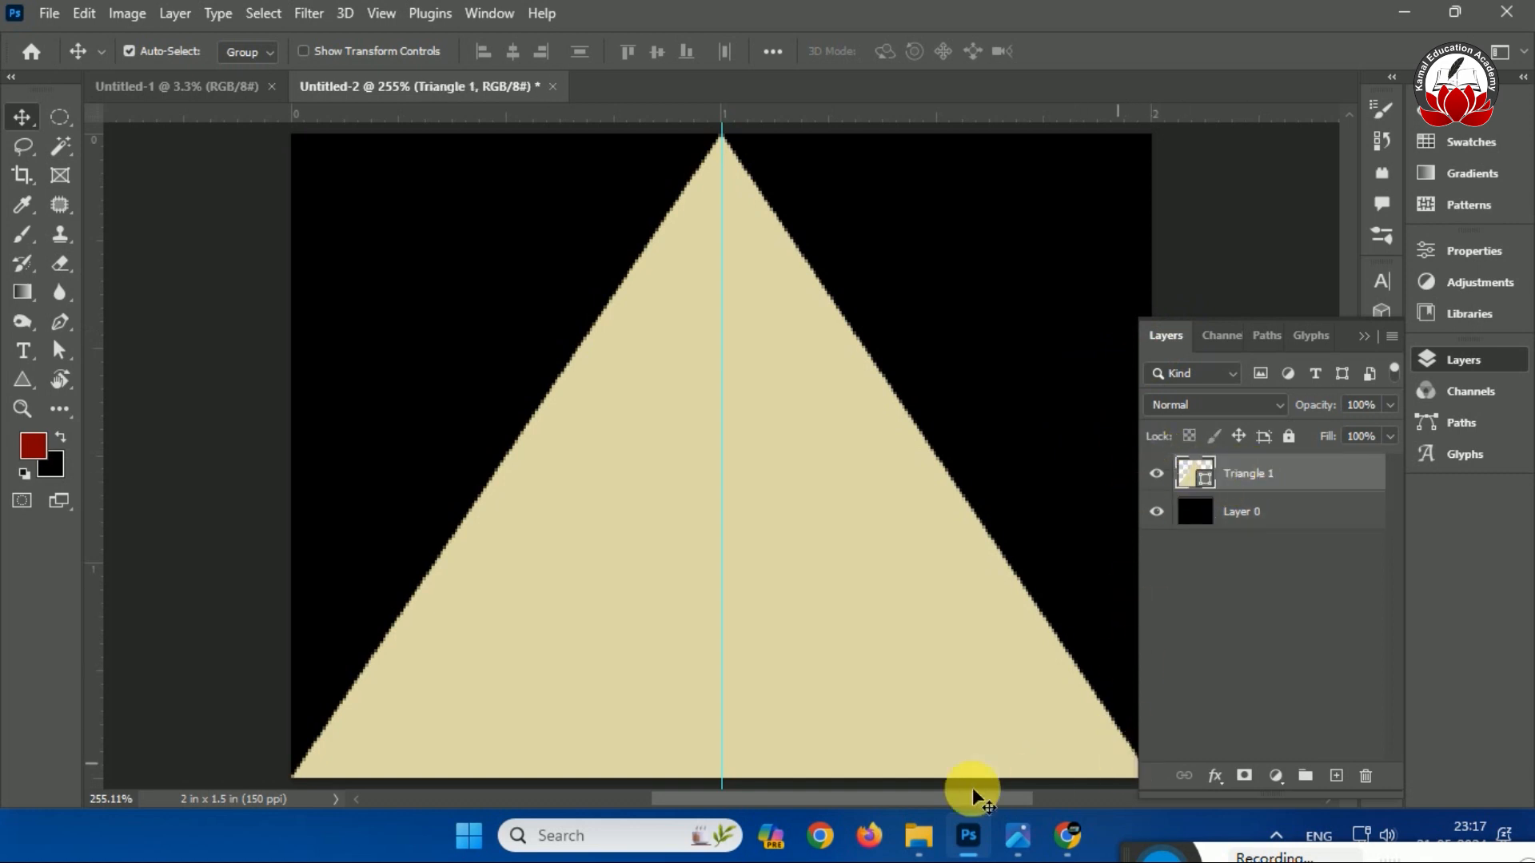
pyautogui.moveTo(1068, 845)
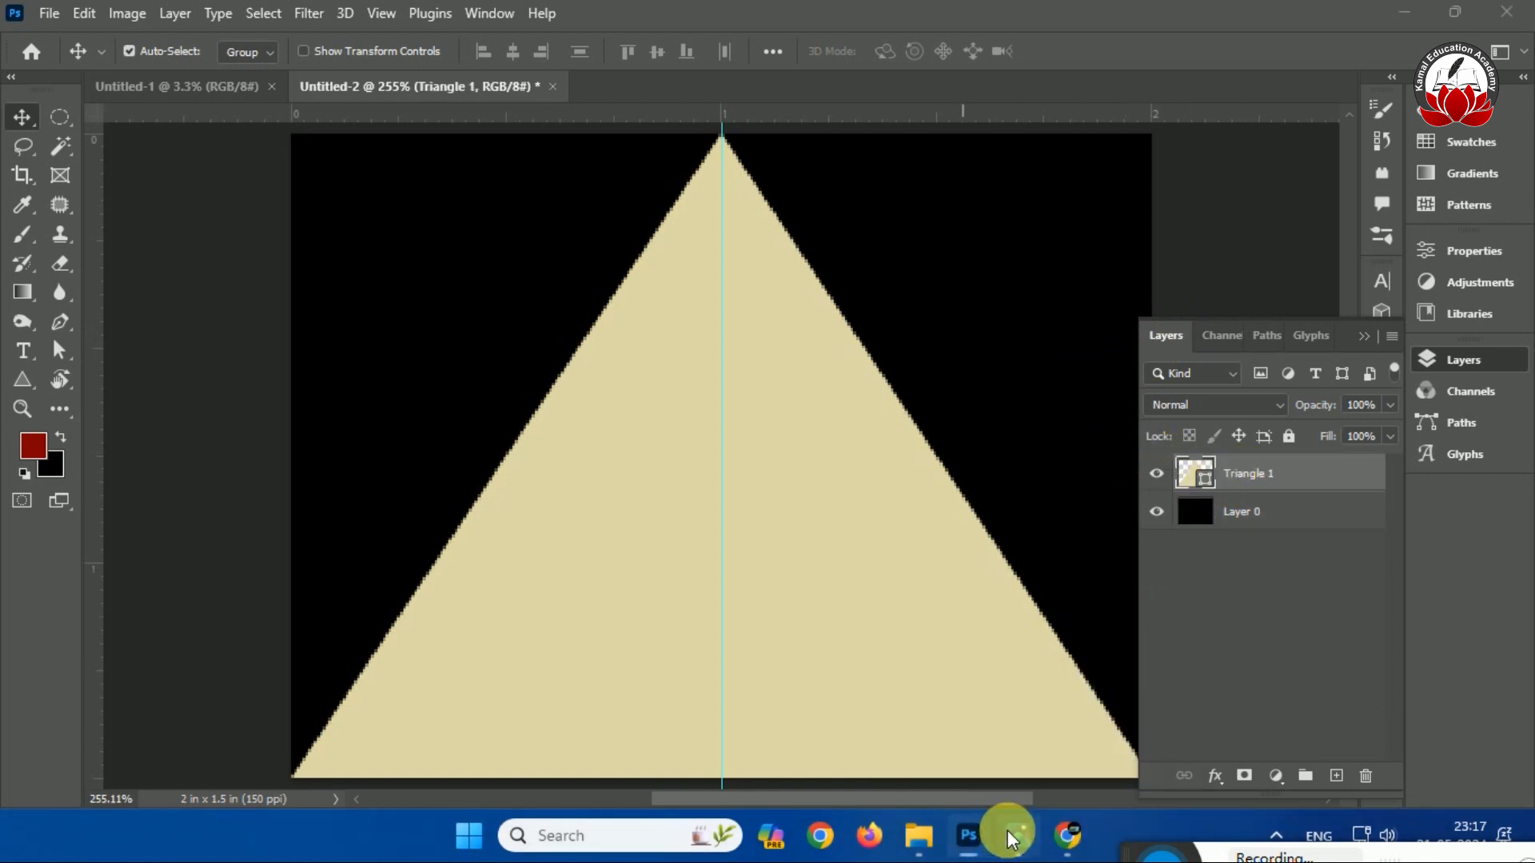
pyautogui.click(1016, 835)
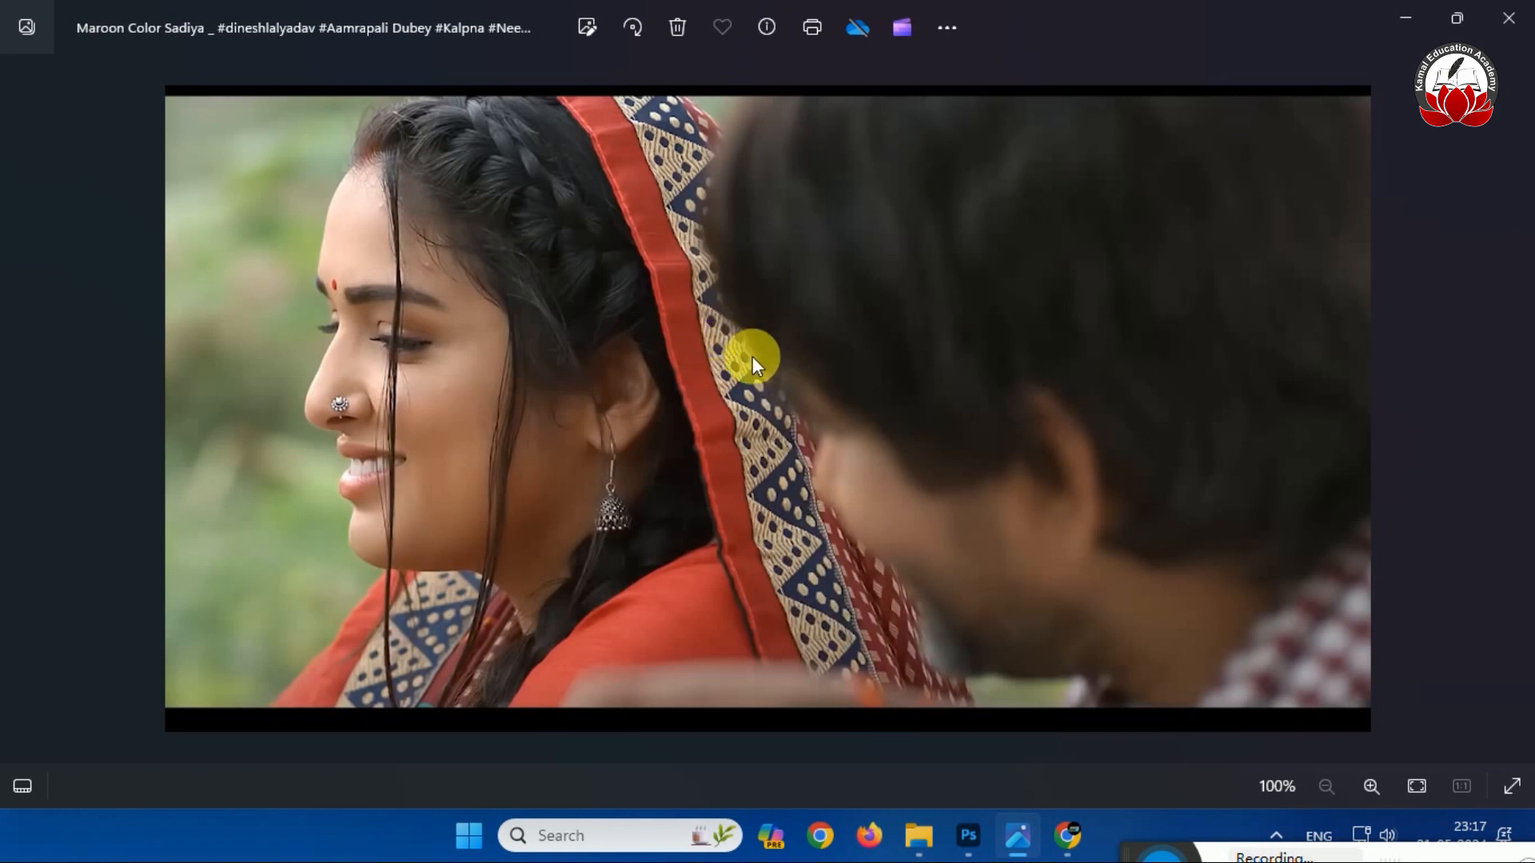
pyautogui.click(1397, 23)
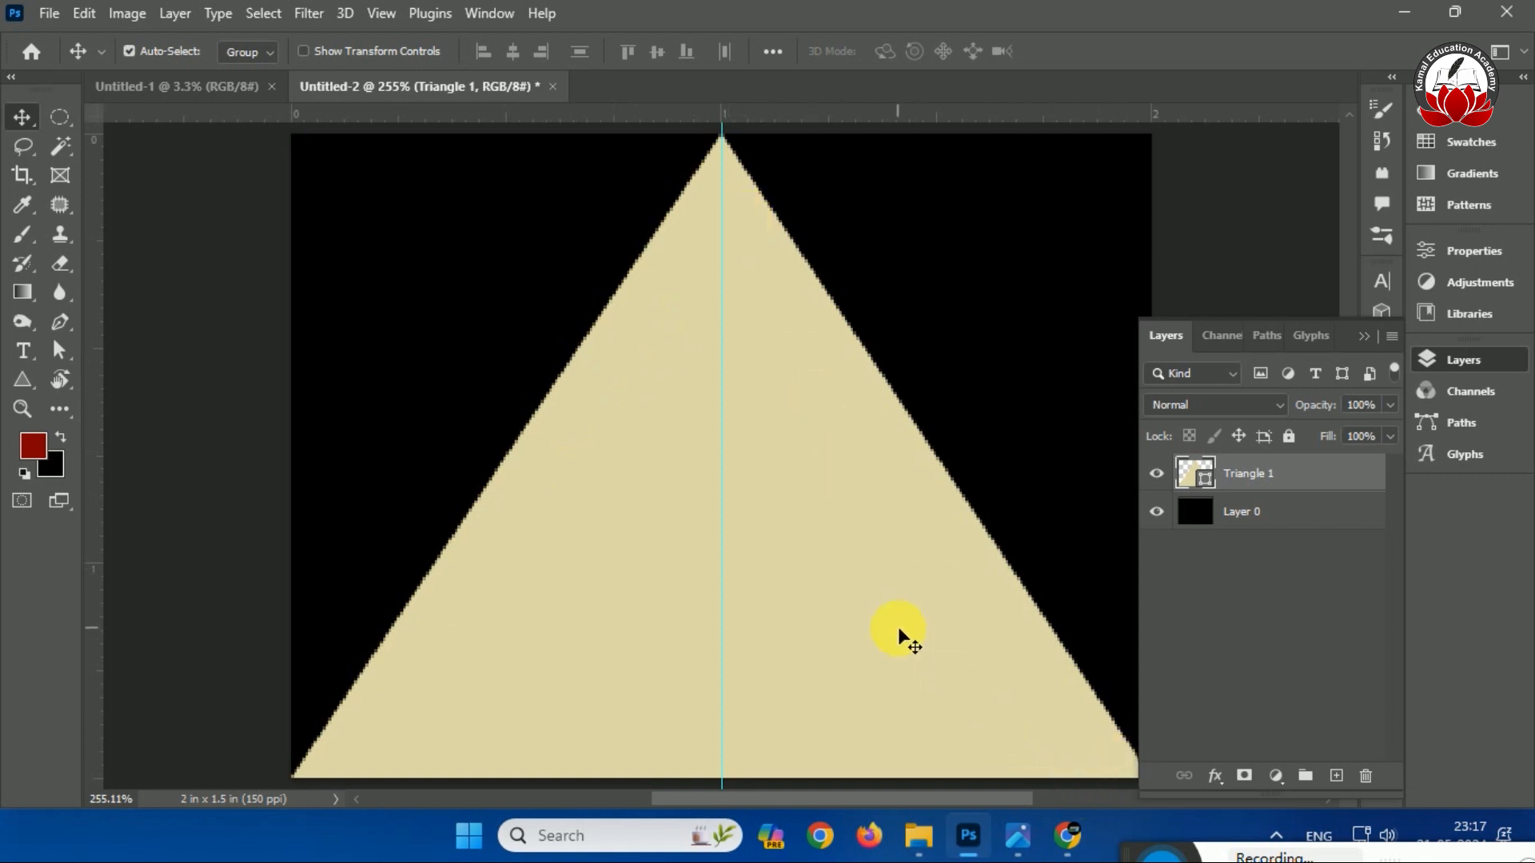
pyautogui.click(16, 382)
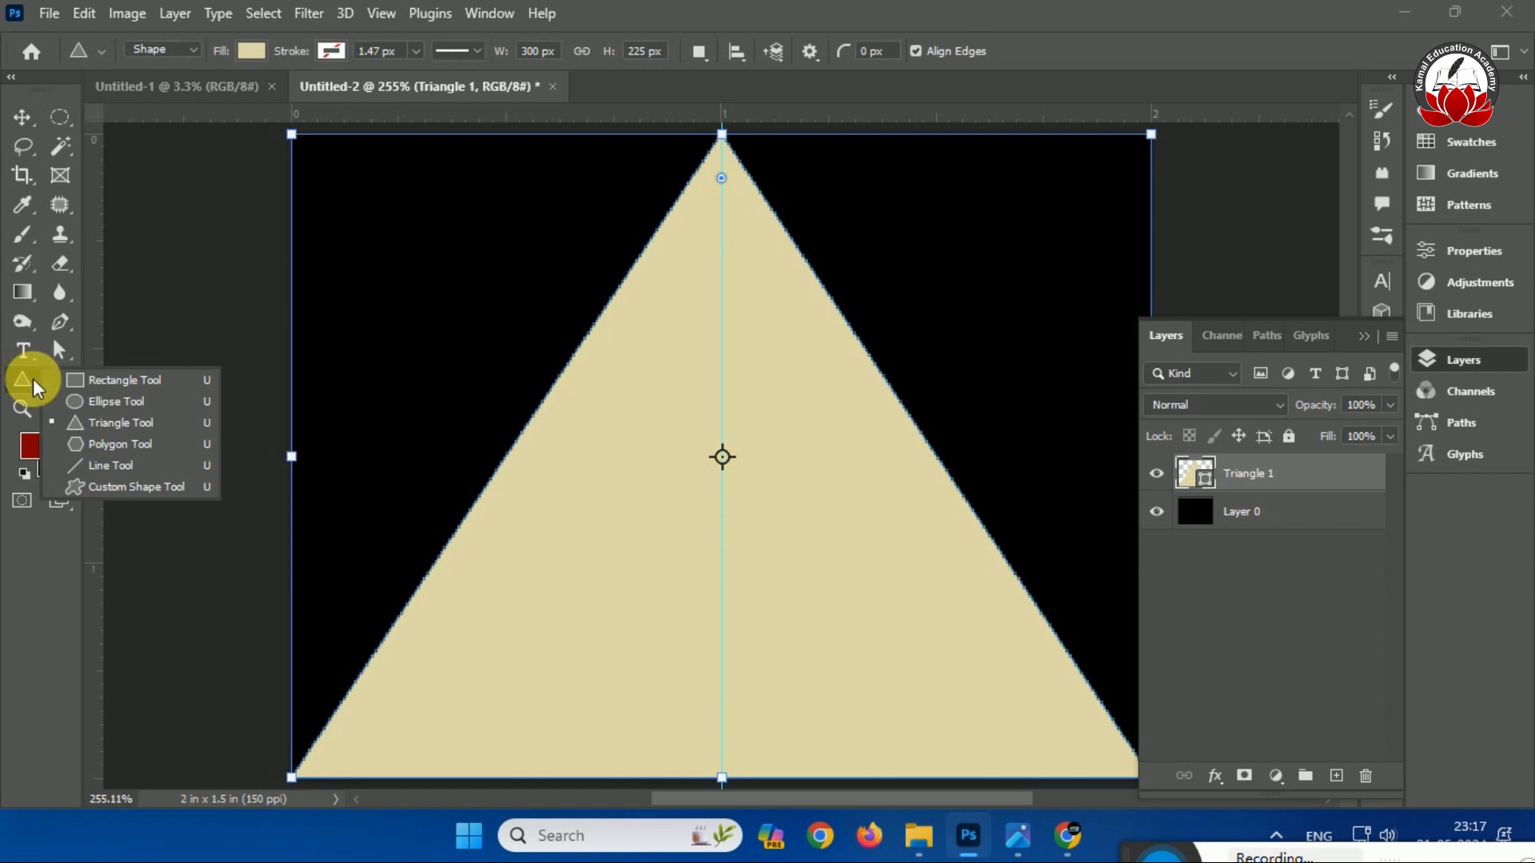
pyautogui.click(123, 411)
pyautogui.moveTo(700, 236); pyautogui.dragTo(807, 342)
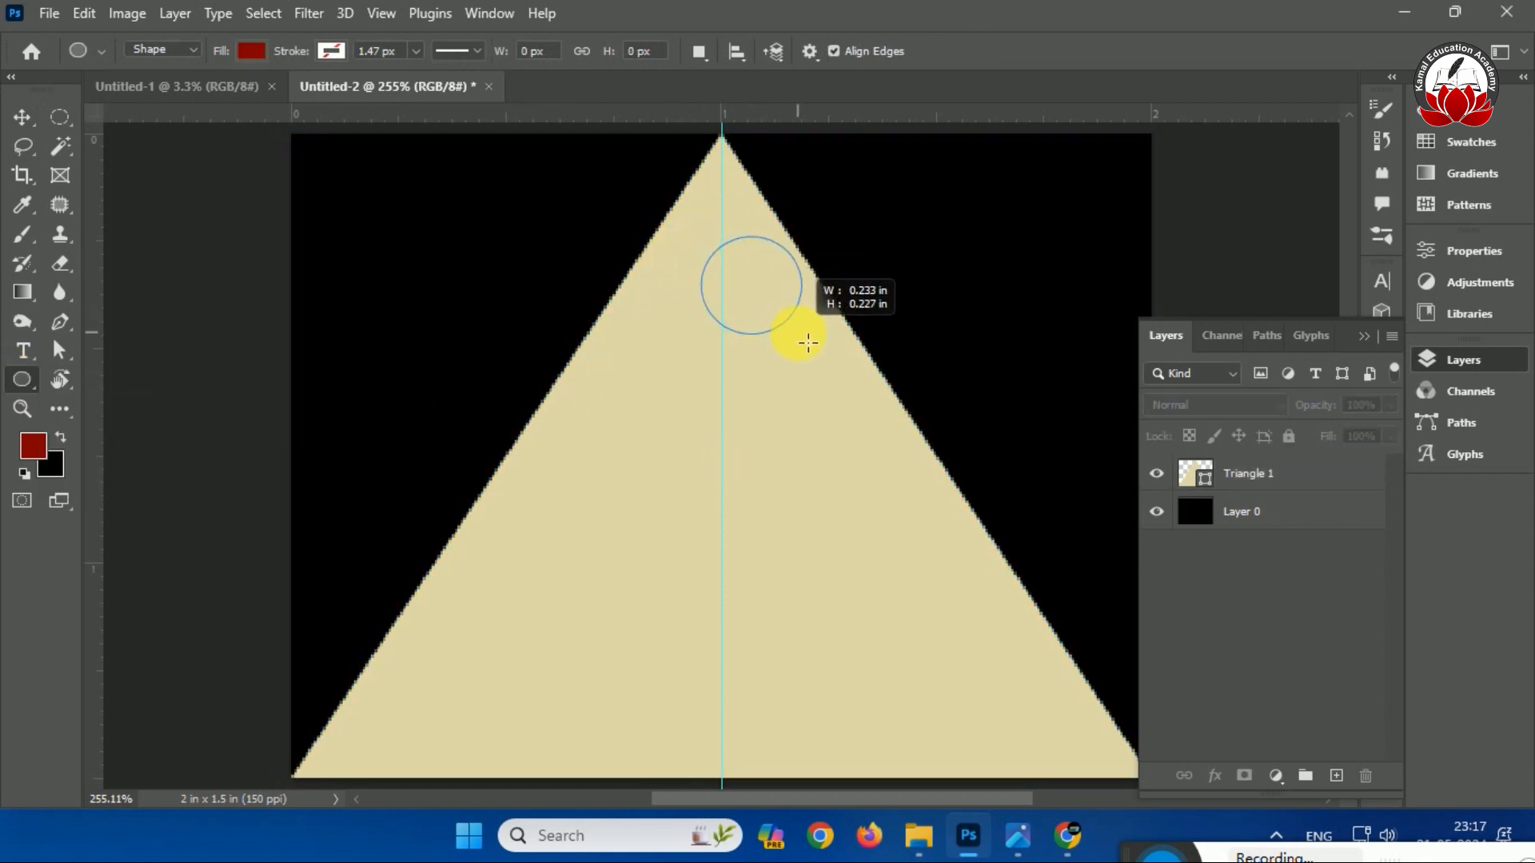
pyautogui.moveTo(807, 342); pyautogui.dragTo(808, 345)
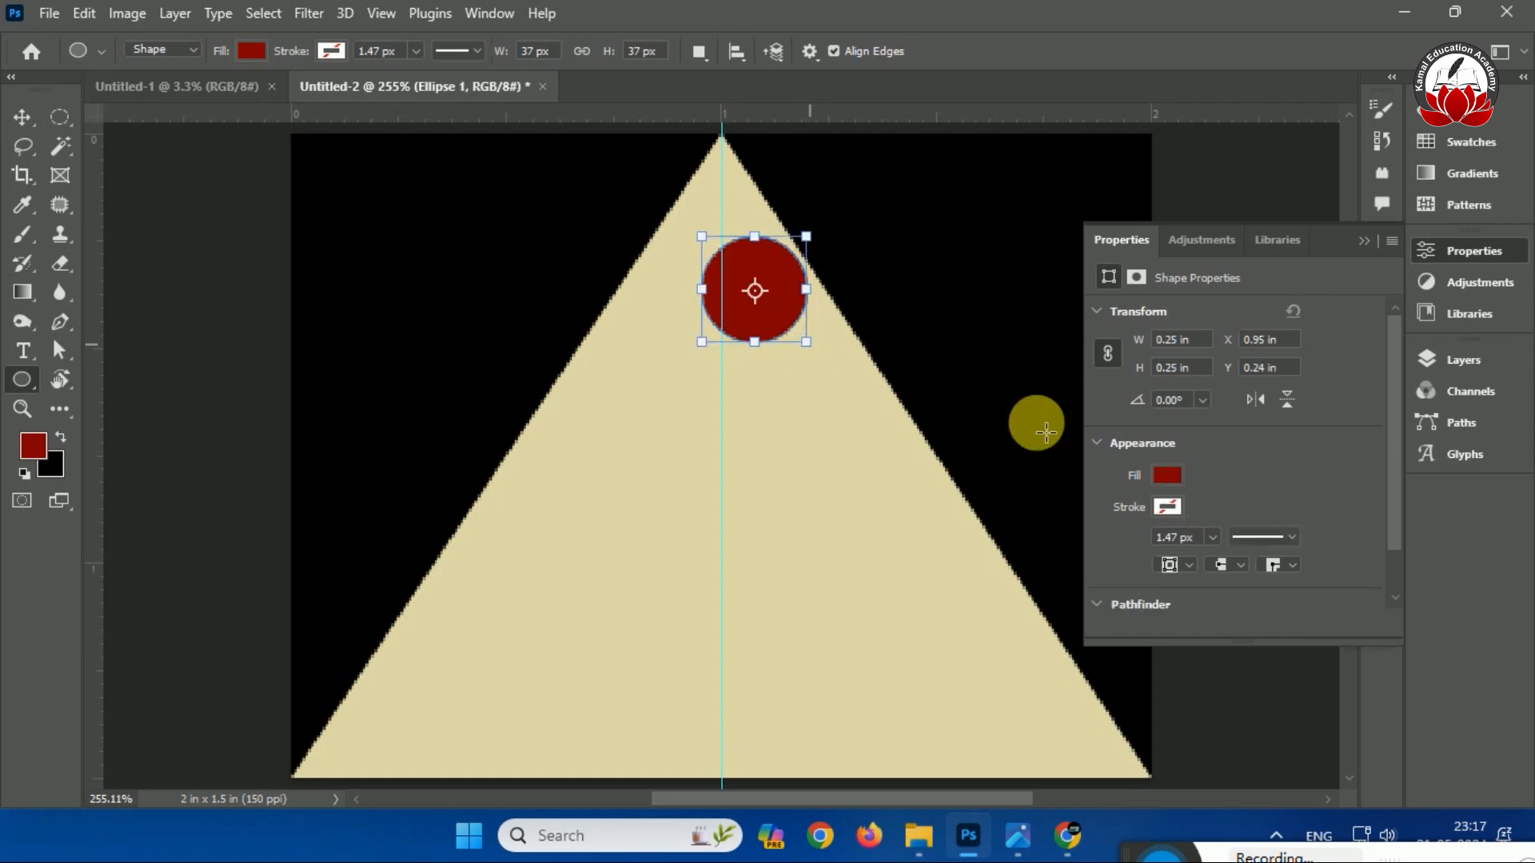
# Fill the circle with black and centre it horizontally on the vertical guide.
pyautogui.click(1151, 504)
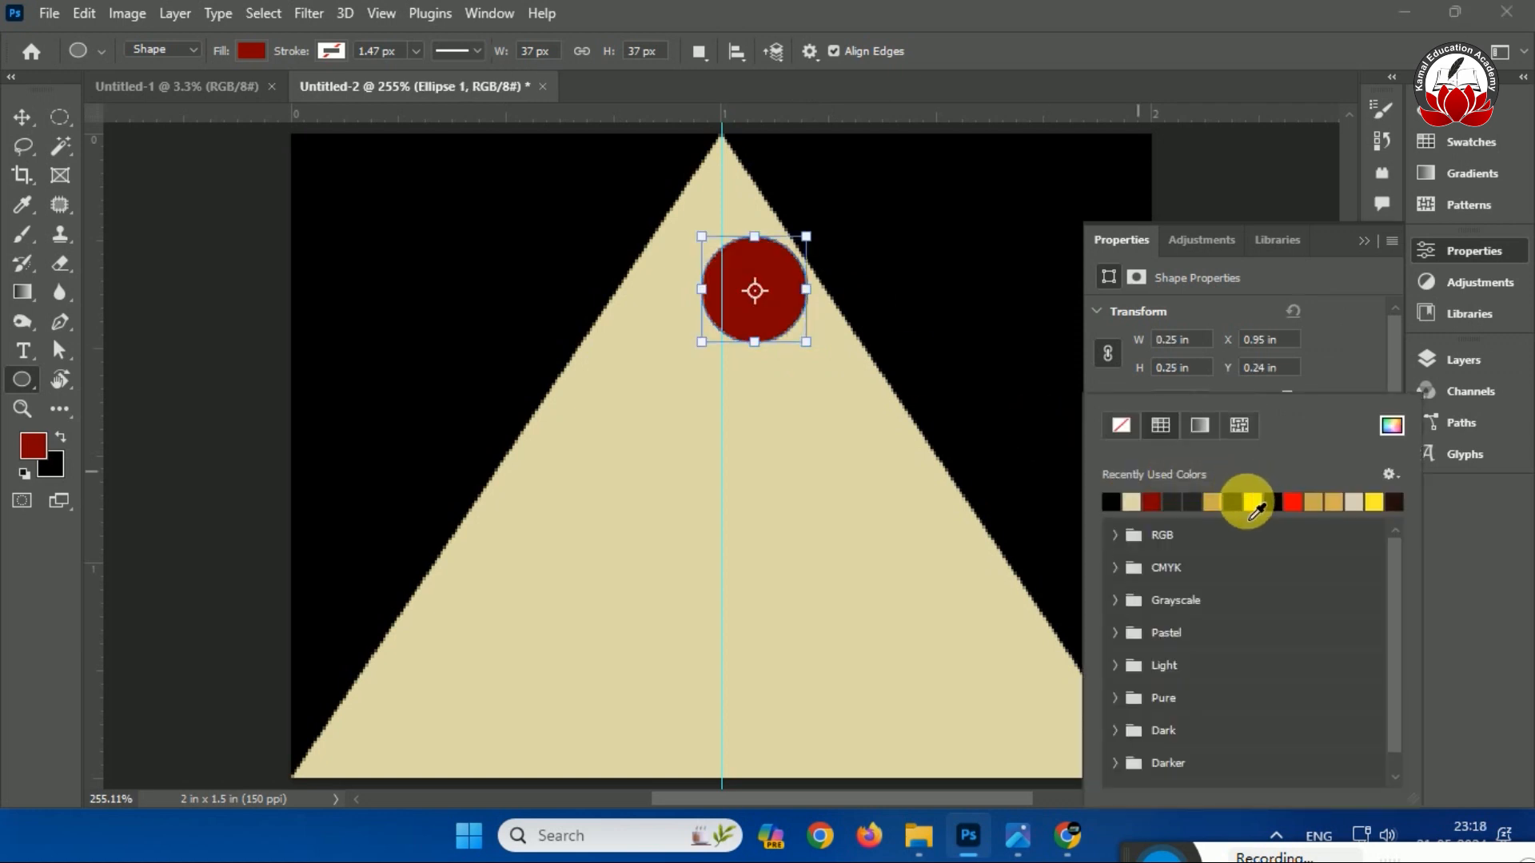
pyautogui.click(1232, 503)
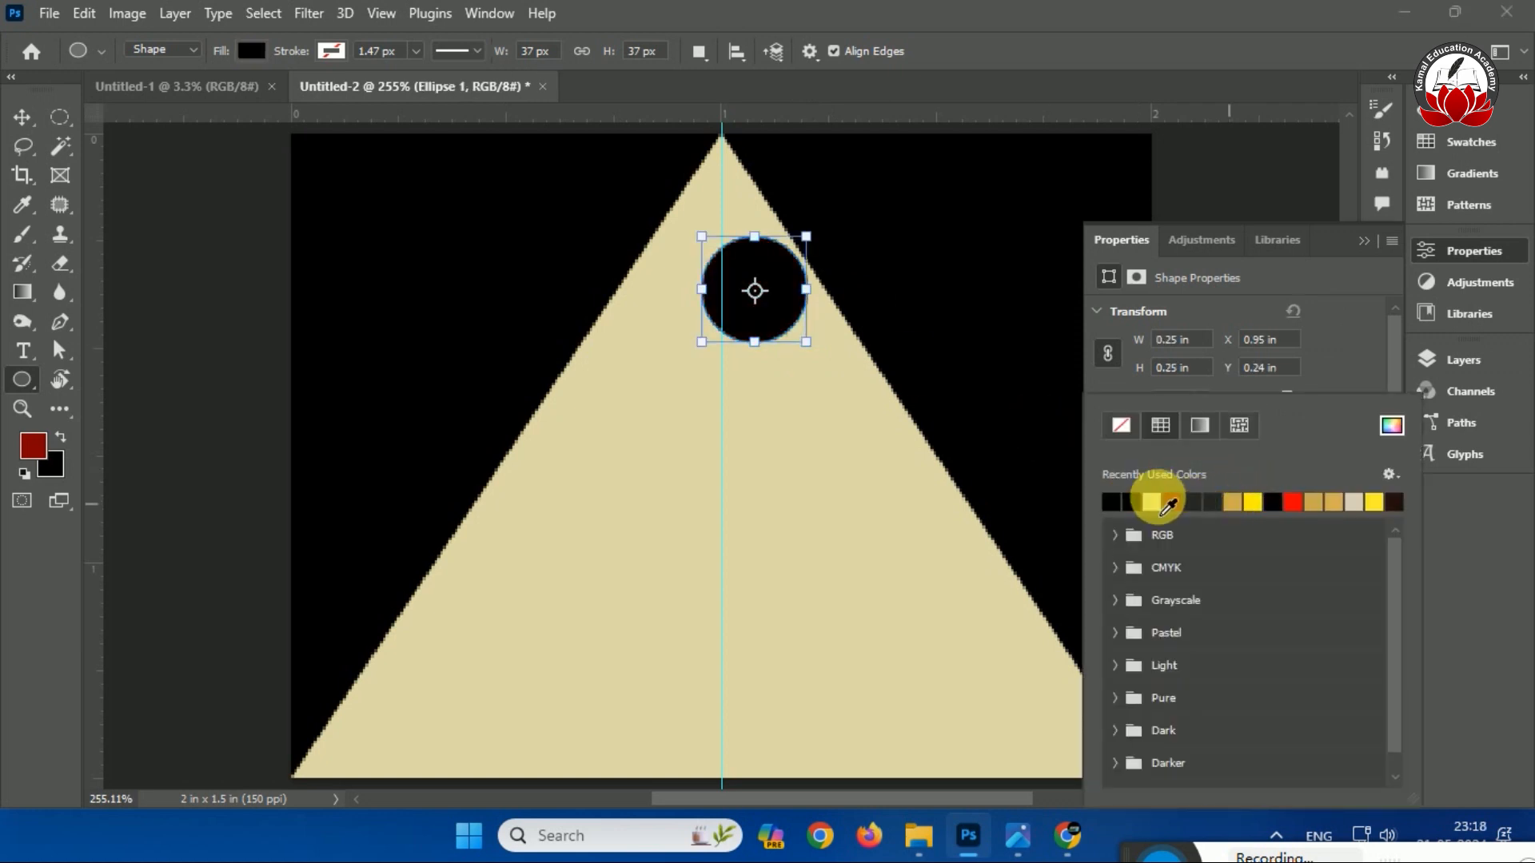
pyautogui.click(32, 122)
pyautogui.click(760, 304)
pyautogui.moveTo(769, 302); pyautogui.dragTo(727, 302)
pyautogui.click(743, 296)
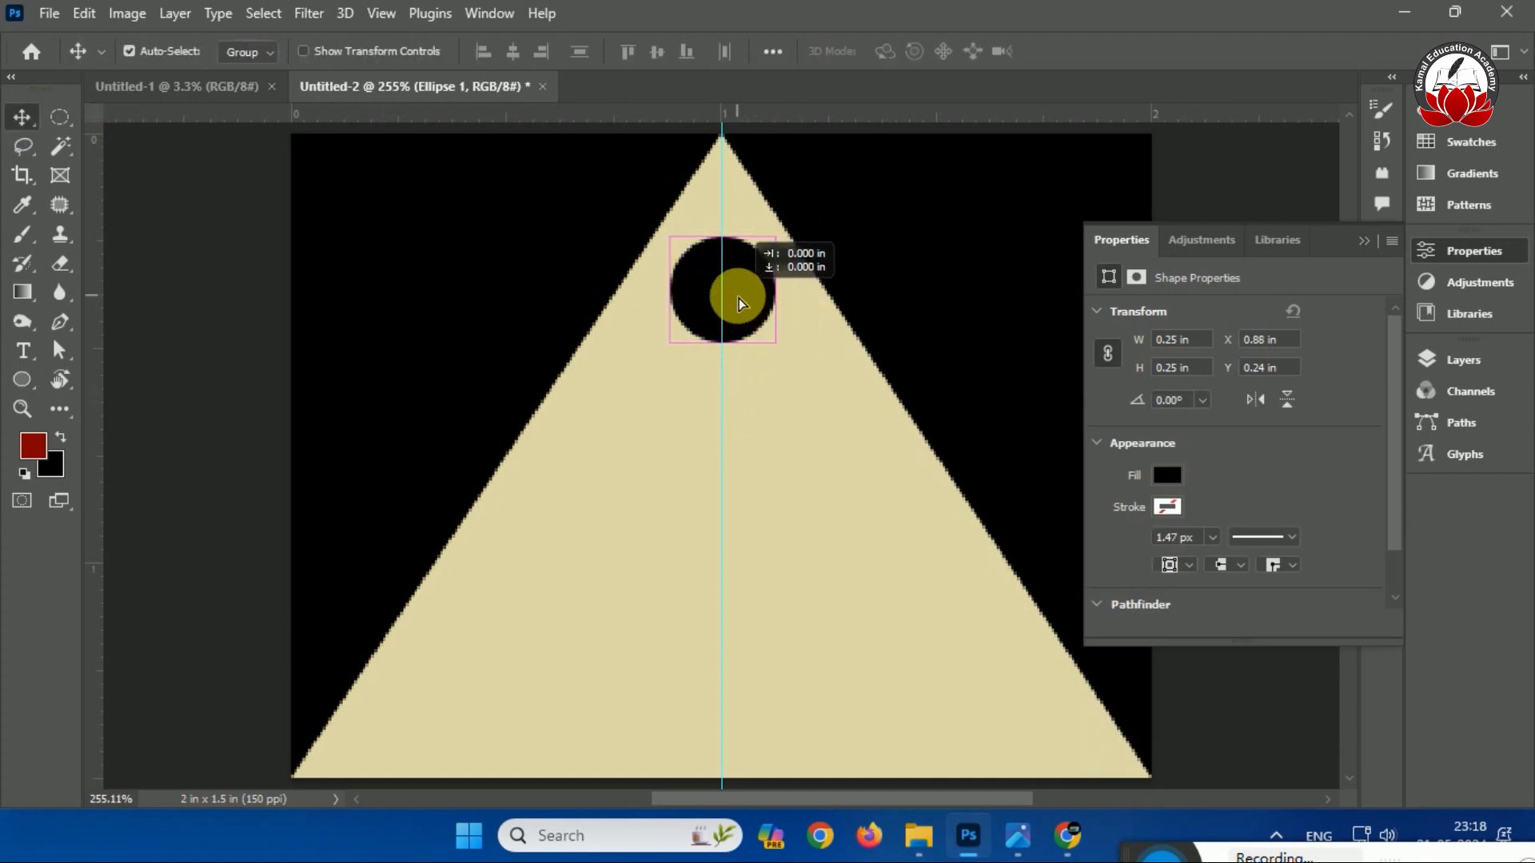
# Copy the black circle three times down the triangle's left slope and adjust the copies to even spacing.
pyautogui.moveTo(746, 301); pyautogui.dragTo(641, 462)
pyautogui.moveTo(626, 464); pyautogui.dragTo(422, 737)
pyautogui.moveTo(535, 584); pyautogui.dragTo(538, 578)
pyautogui.moveTo(623, 421)
pyautogui.mouseDown()
pyautogui.moveTo(635, 409)
pyautogui.moveTo(620, 408)
pyautogui.mouseUp()
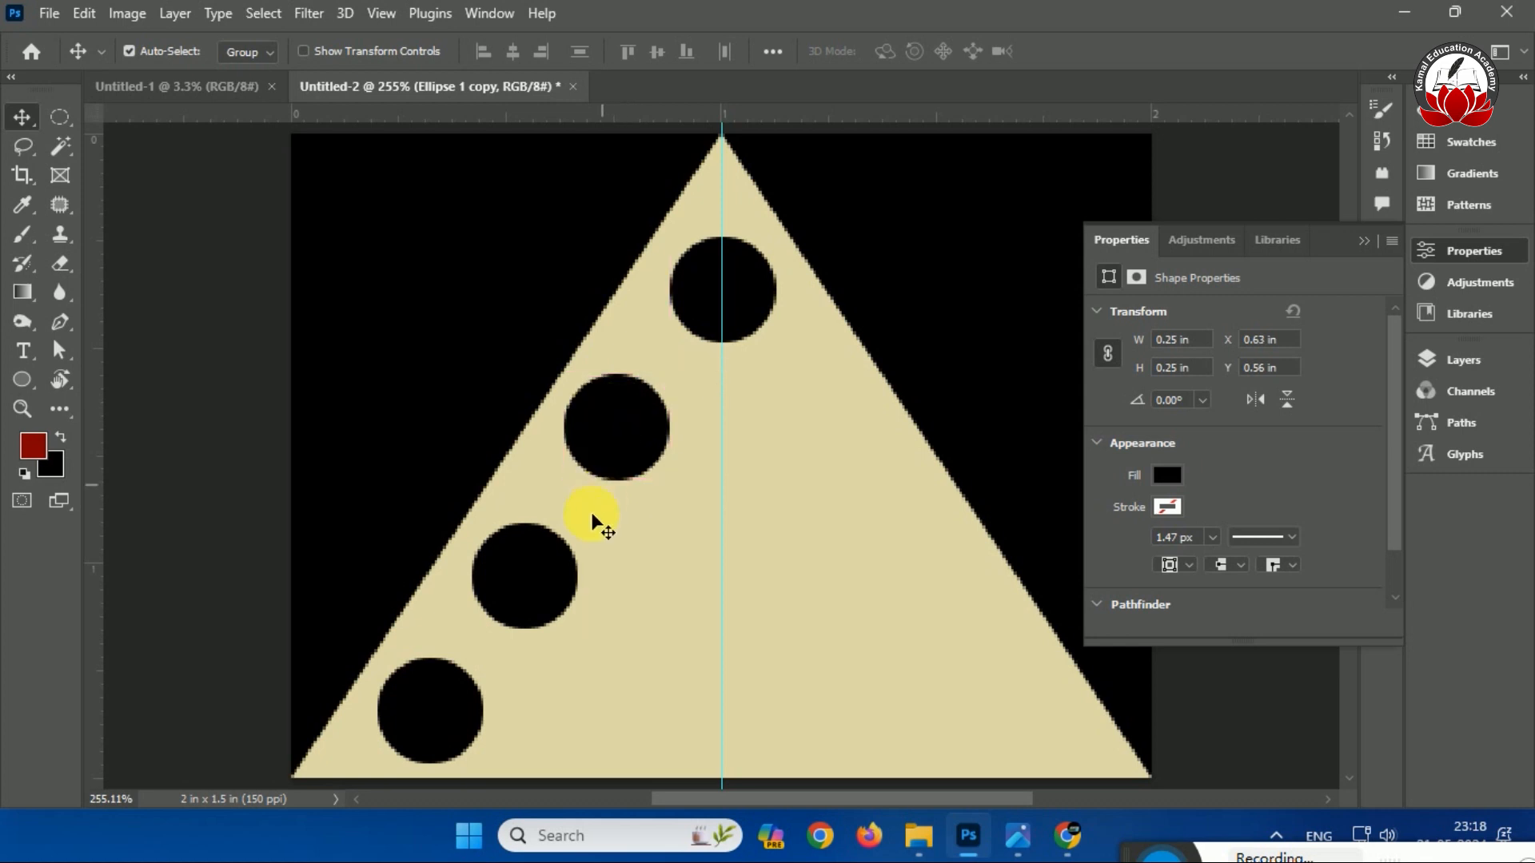
pyautogui.moveTo(552, 564); pyautogui.dragTo(548, 559)
pyautogui.moveTo(431, 677); pyautogui.dragTo(436, 678)
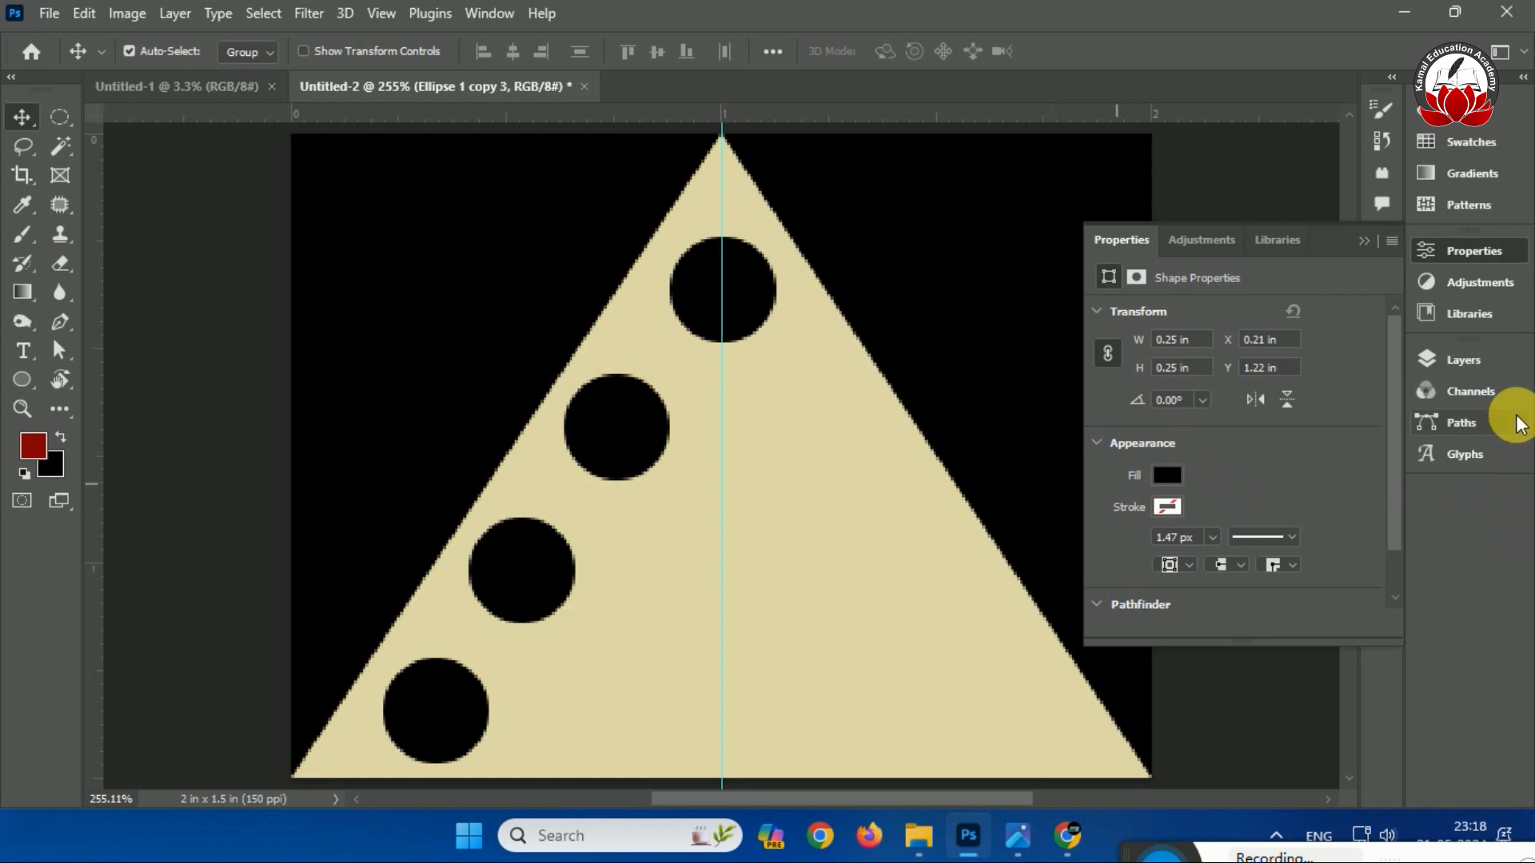
# Duplicate the three lower circles and flip the copies horizontally about the centre guide onto the triangle's right slope.
pyautogui.click(1489, 361)
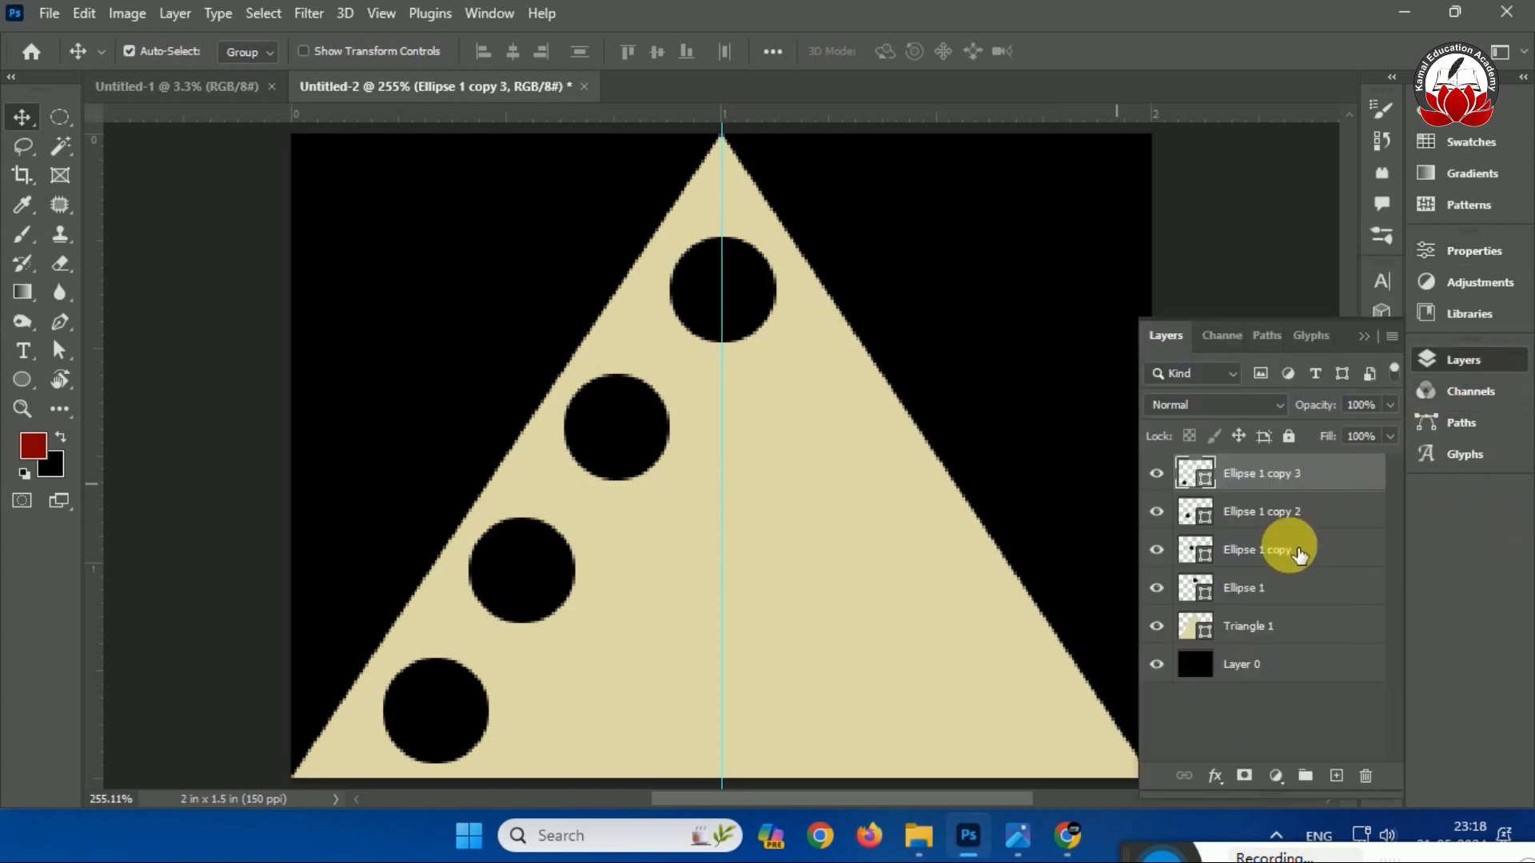
pyautogui.keyDown('shift'); pyautogui.click(1268, 566); pyautogui.keyUp('shift')
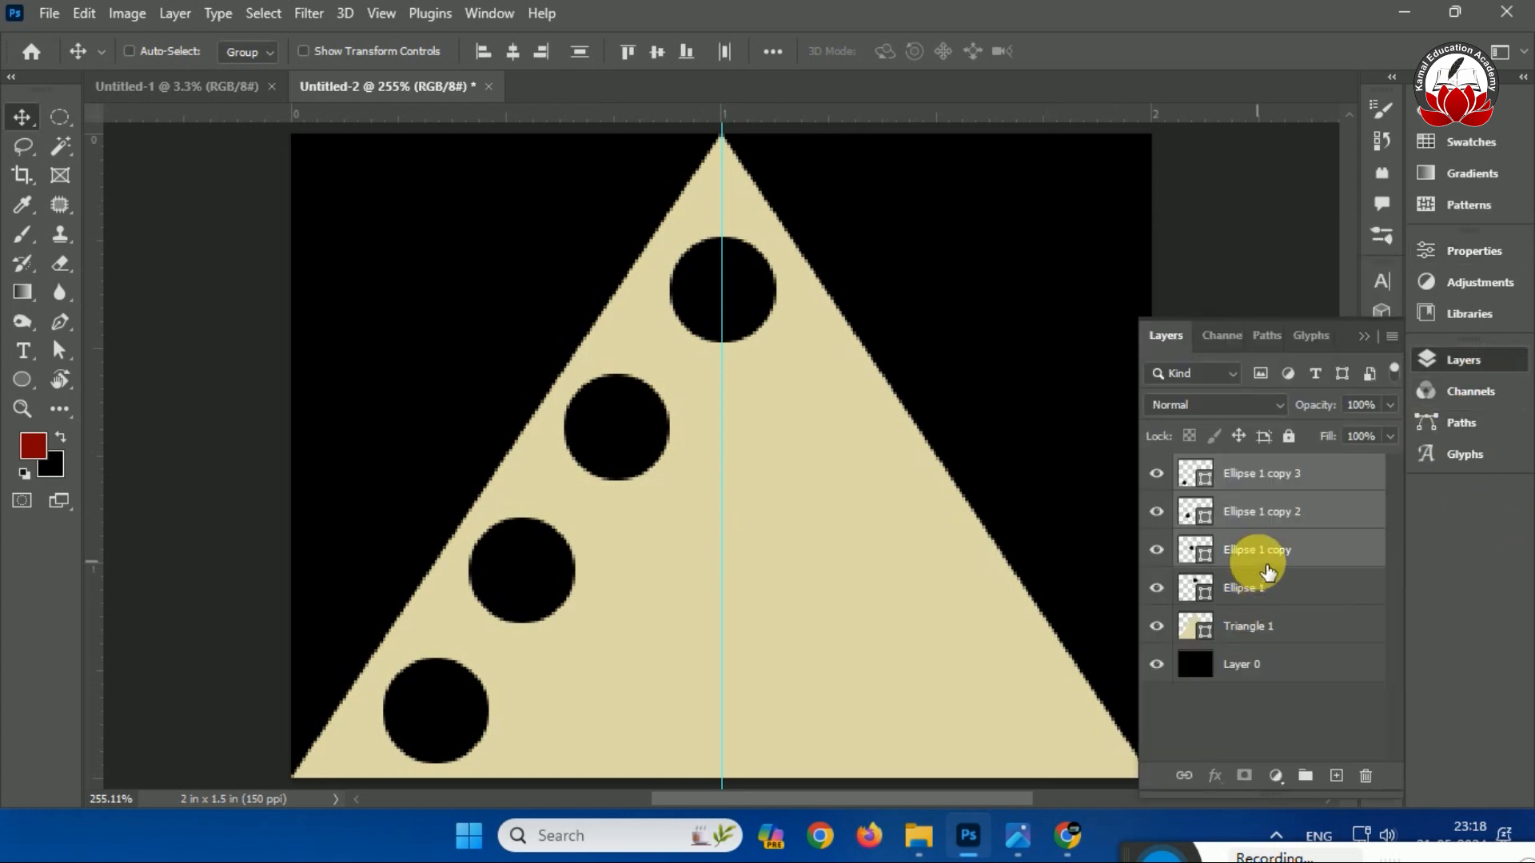
pyautogui.hotkey('ctrl', 'j')
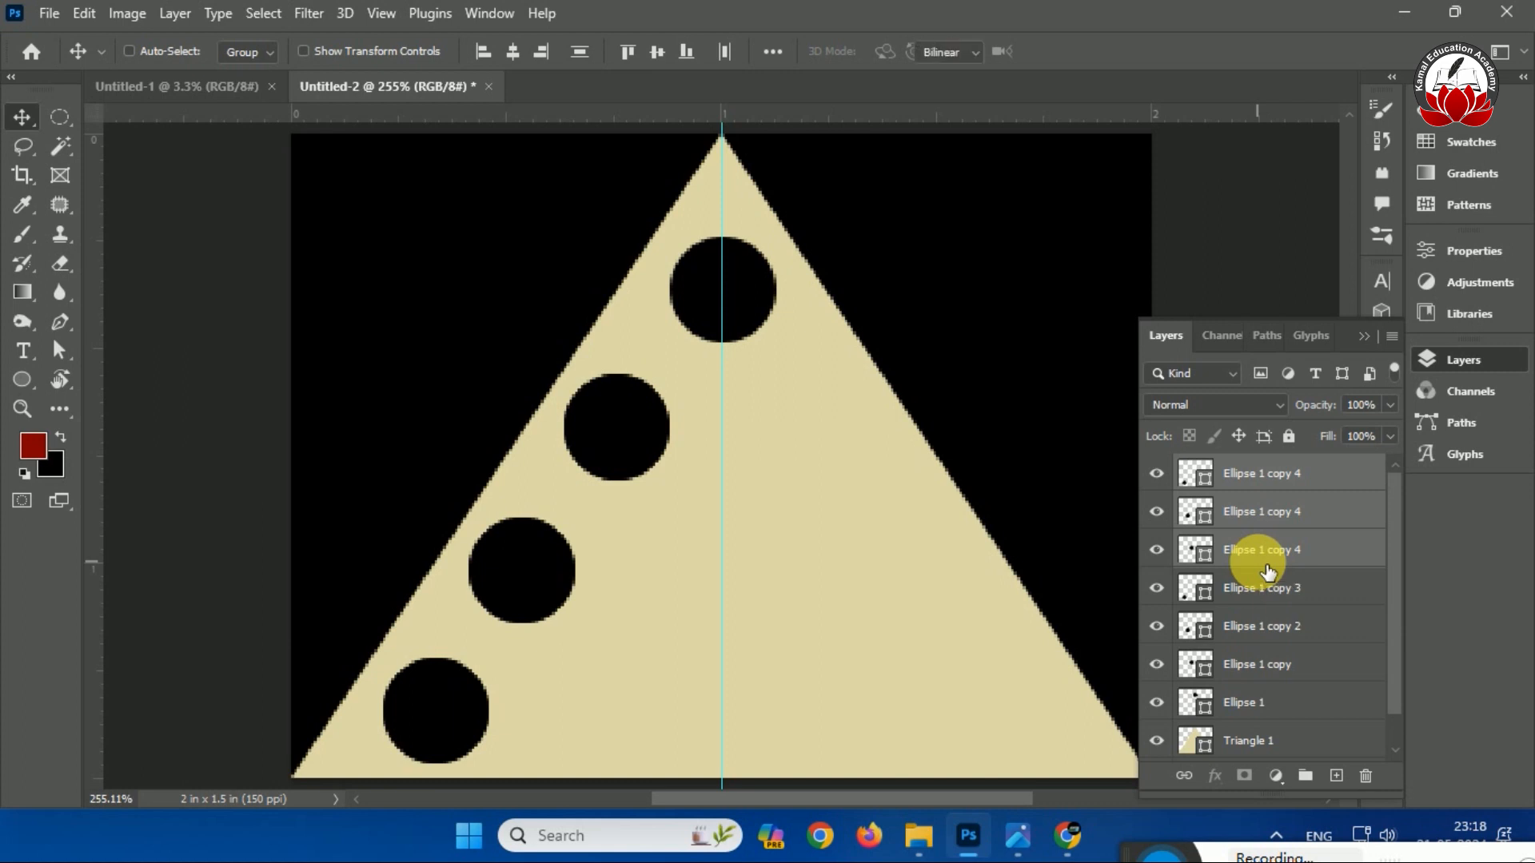
pyautogui.hotkey('ctrl', 't')
pyautogui.moveTo(539, 582); pyautogui.dragTo(731, 556)
pyautogui.rightClick(731, 557)
pyautogui.click(777, 530)
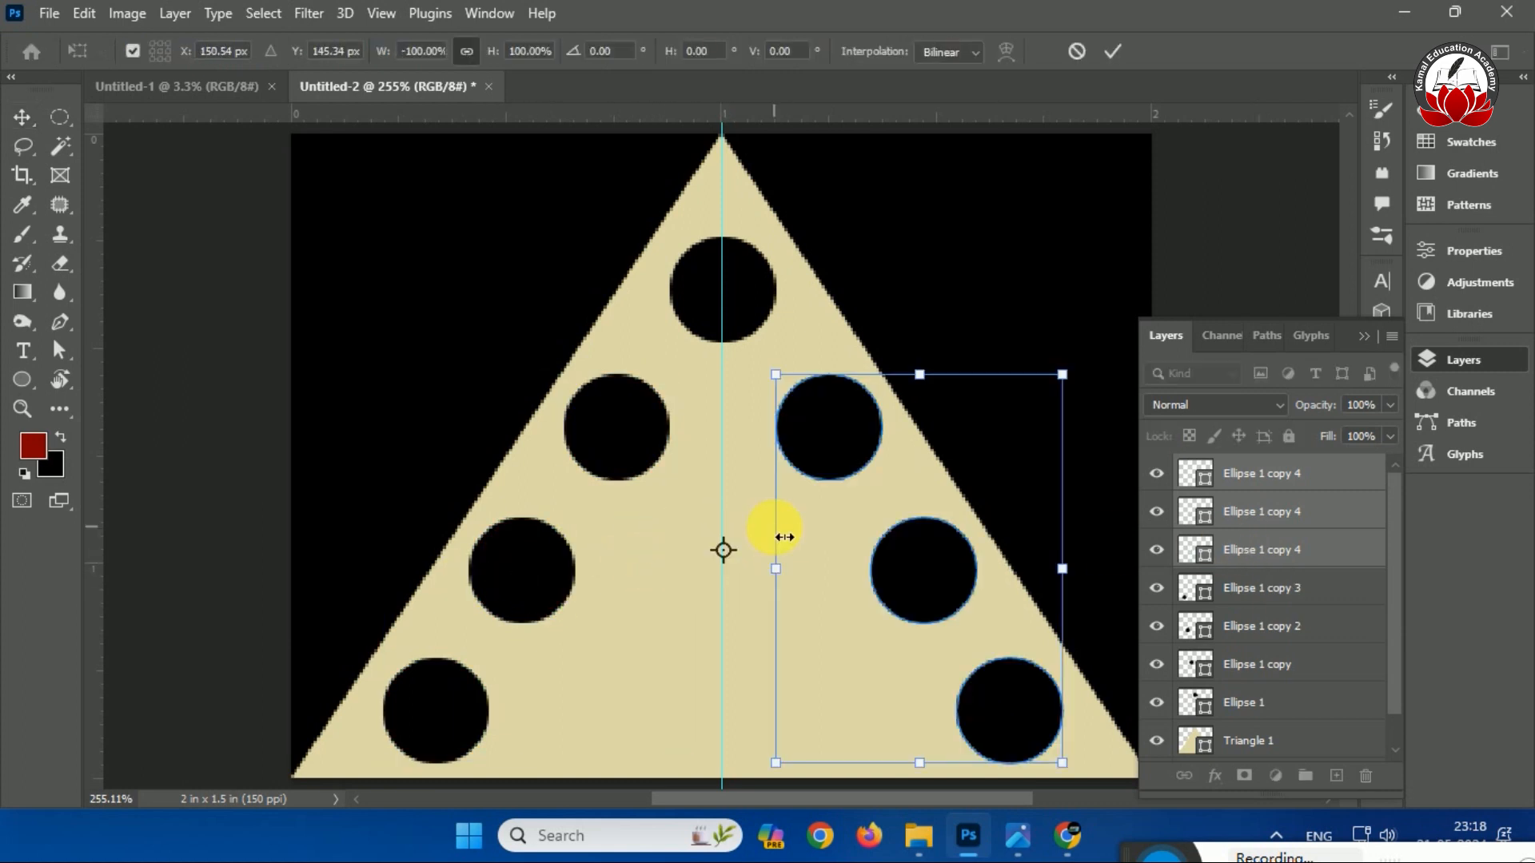
pyautogui.press('Return')
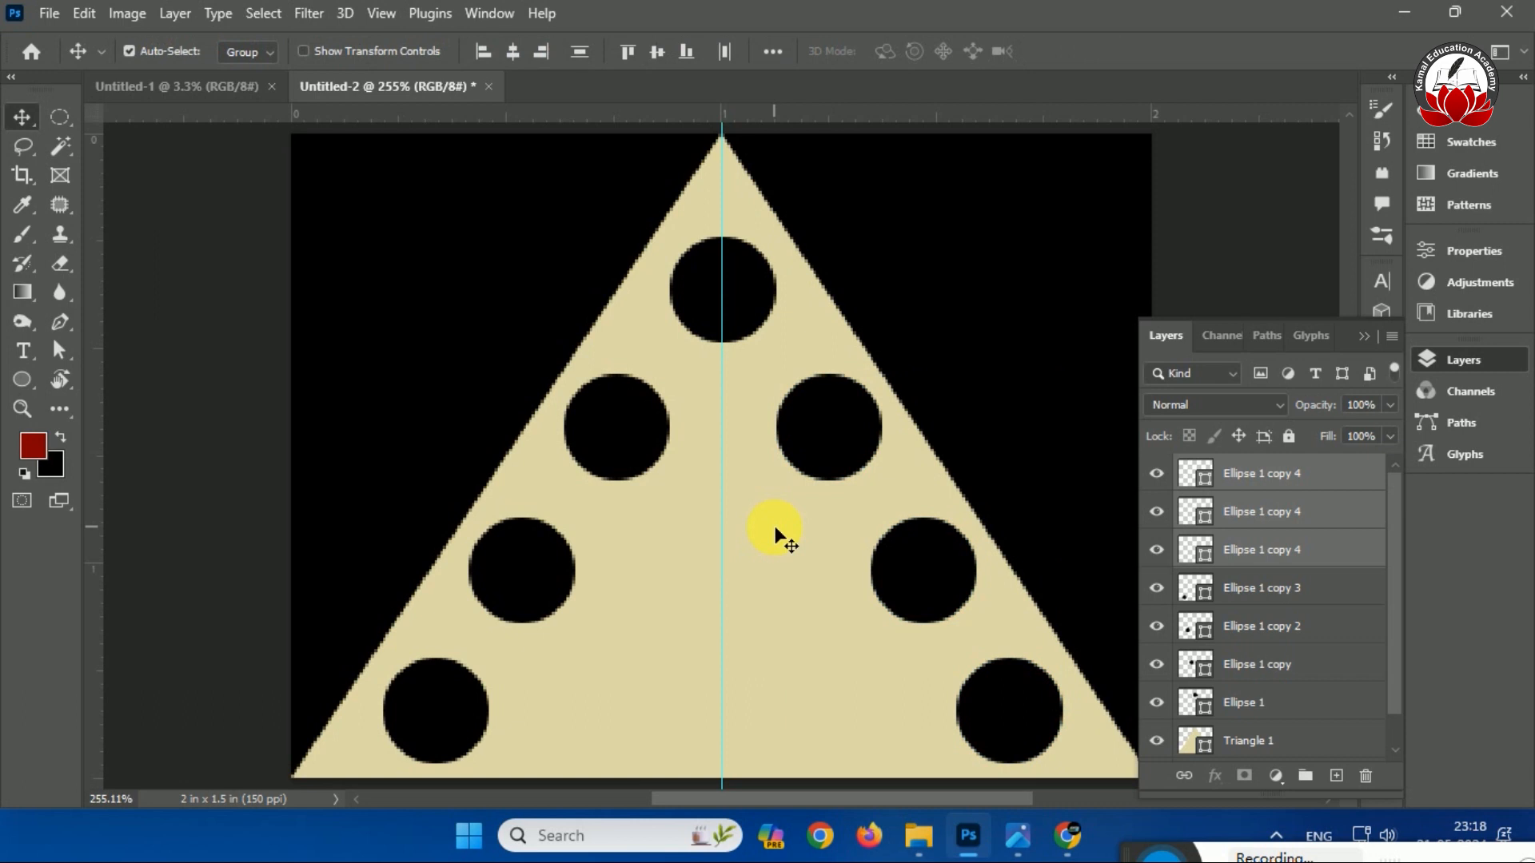
# Merge all seven circle layers into one shape layer and duplicate the merged layer.
pyautogui.click(1252, 711)
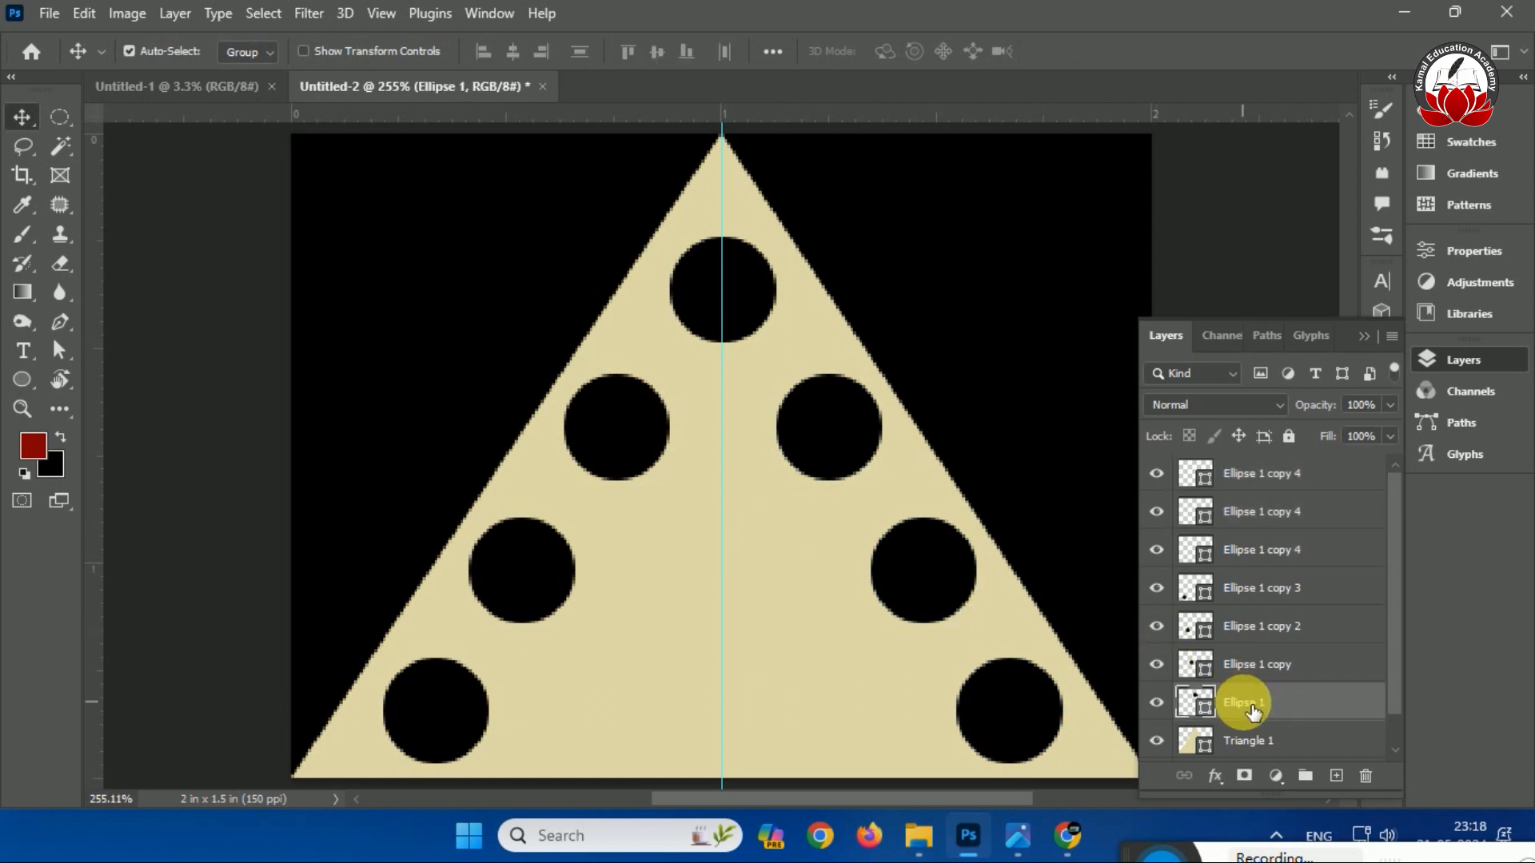
pyautogui.keyDown('shift'); pyautogui.click(1308, 473); pyautogui.keyUp('shift')
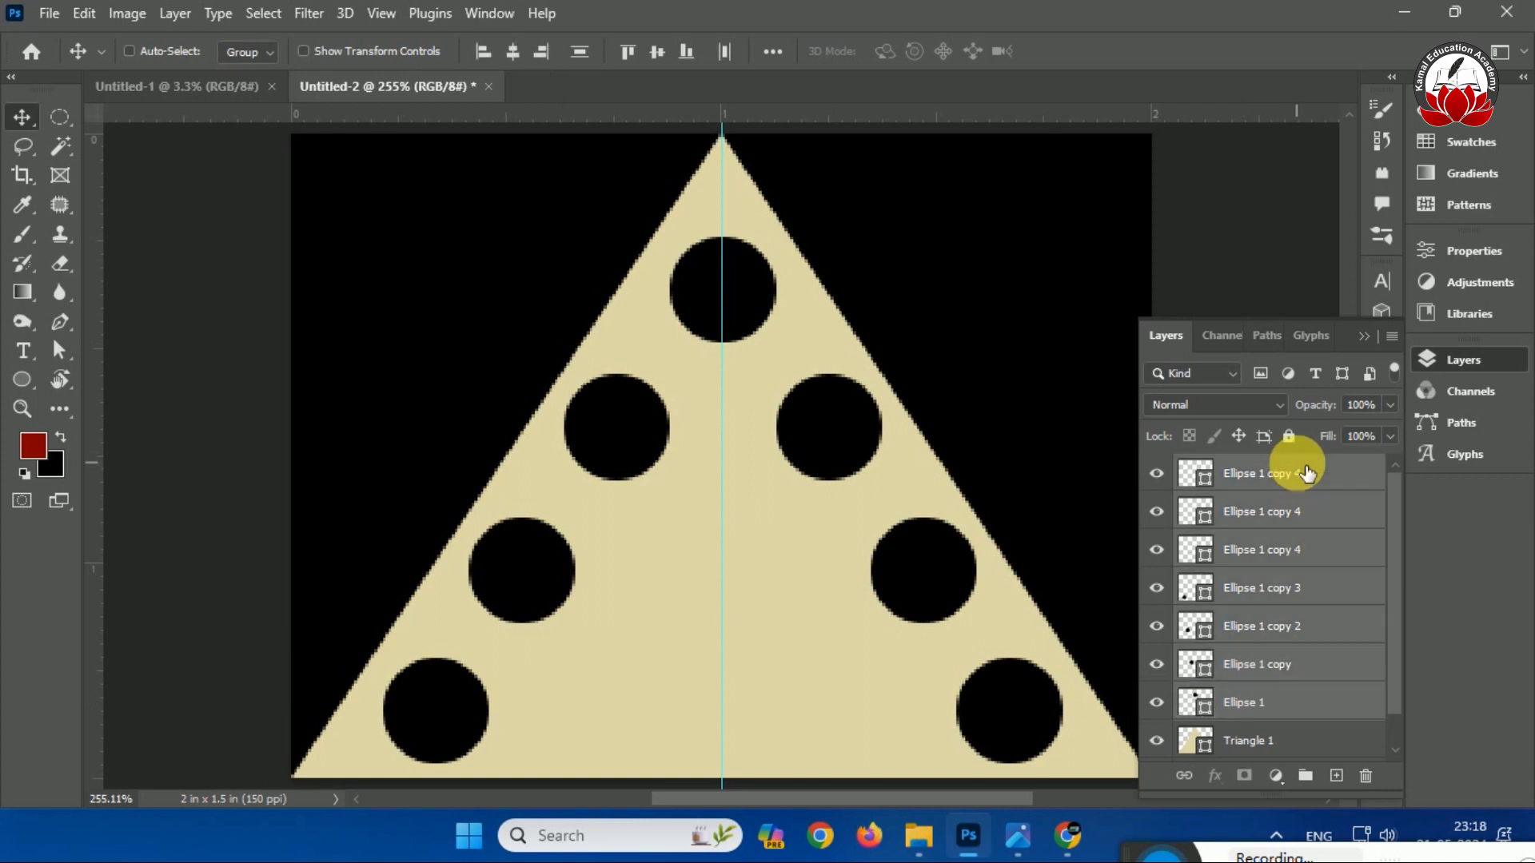
pyautogui.hotkey('ctrl', 'e')
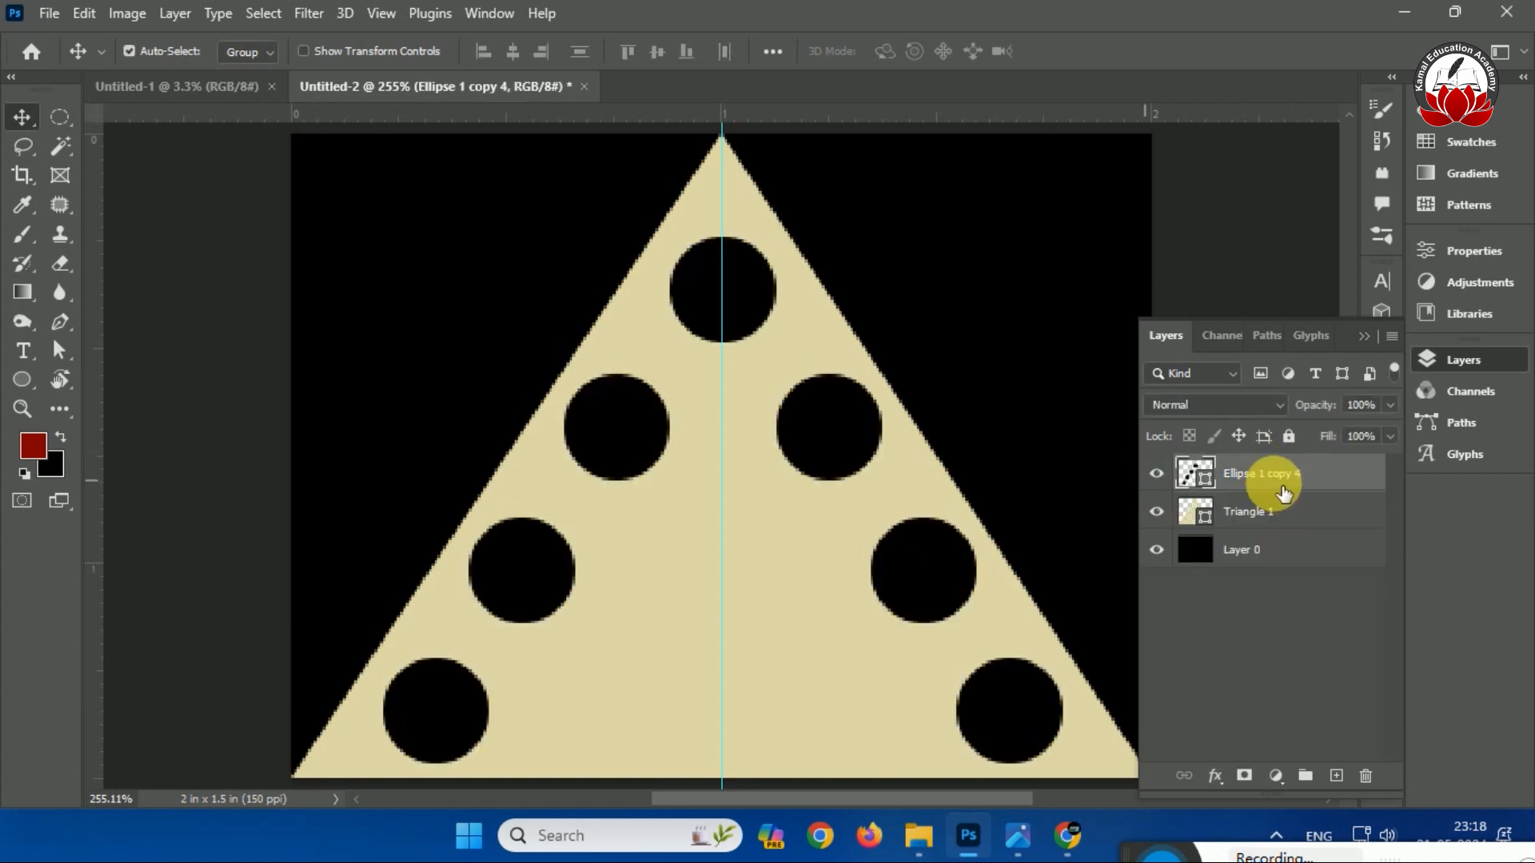
pyautogui.hotkey('ctrl', 'j')
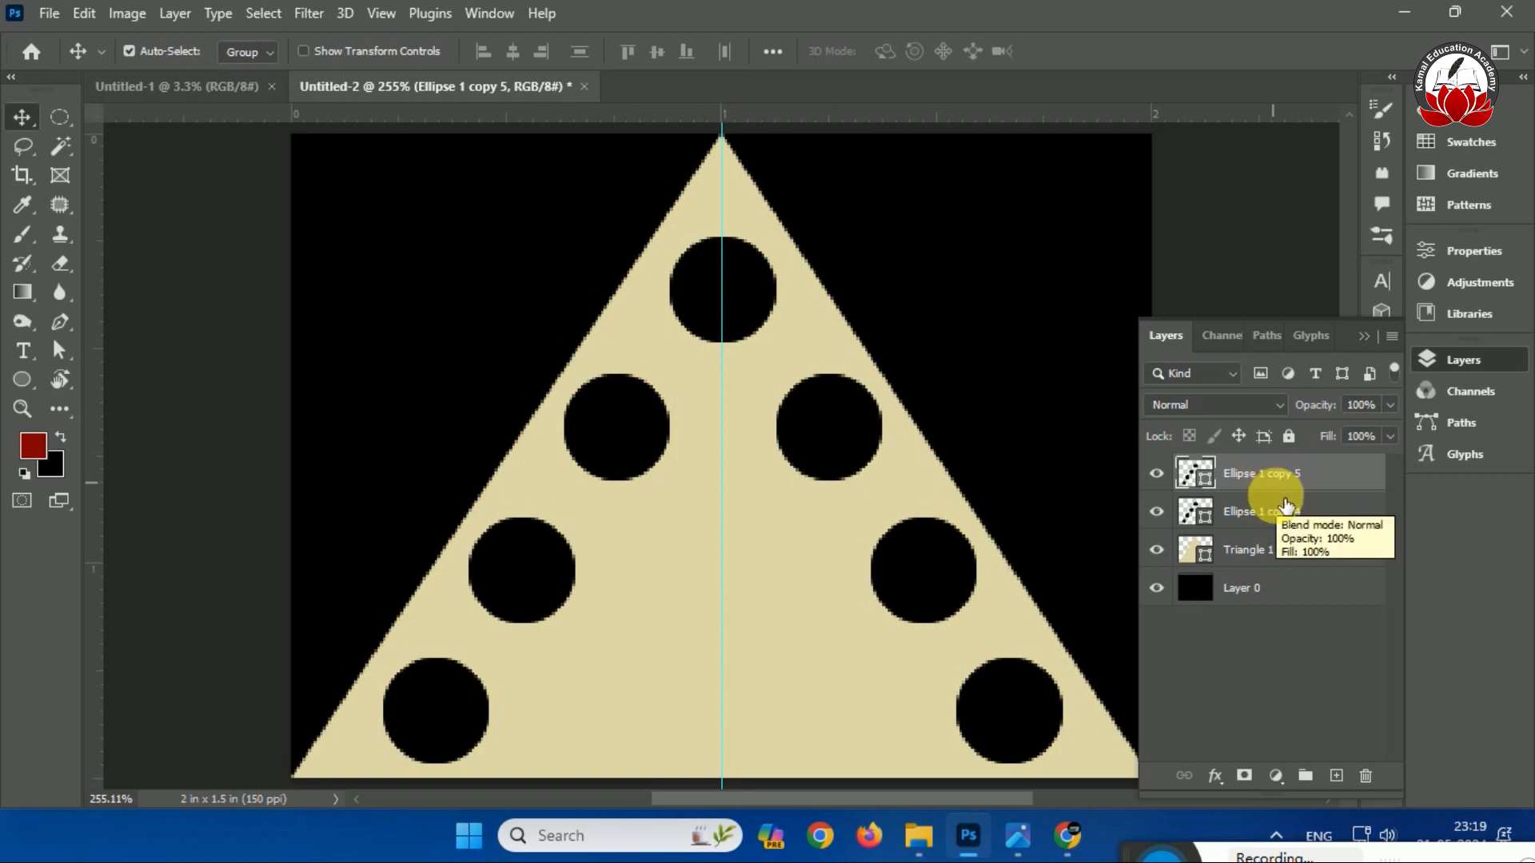
# Flip the duplicated circle layer vertically and move it up so its single centre circle sits above the triangle's base.
pyautogui.hotkey('ctrl', 't')
pyautogui.rightClick(937, 494)
pyautogui.click(994, 478)
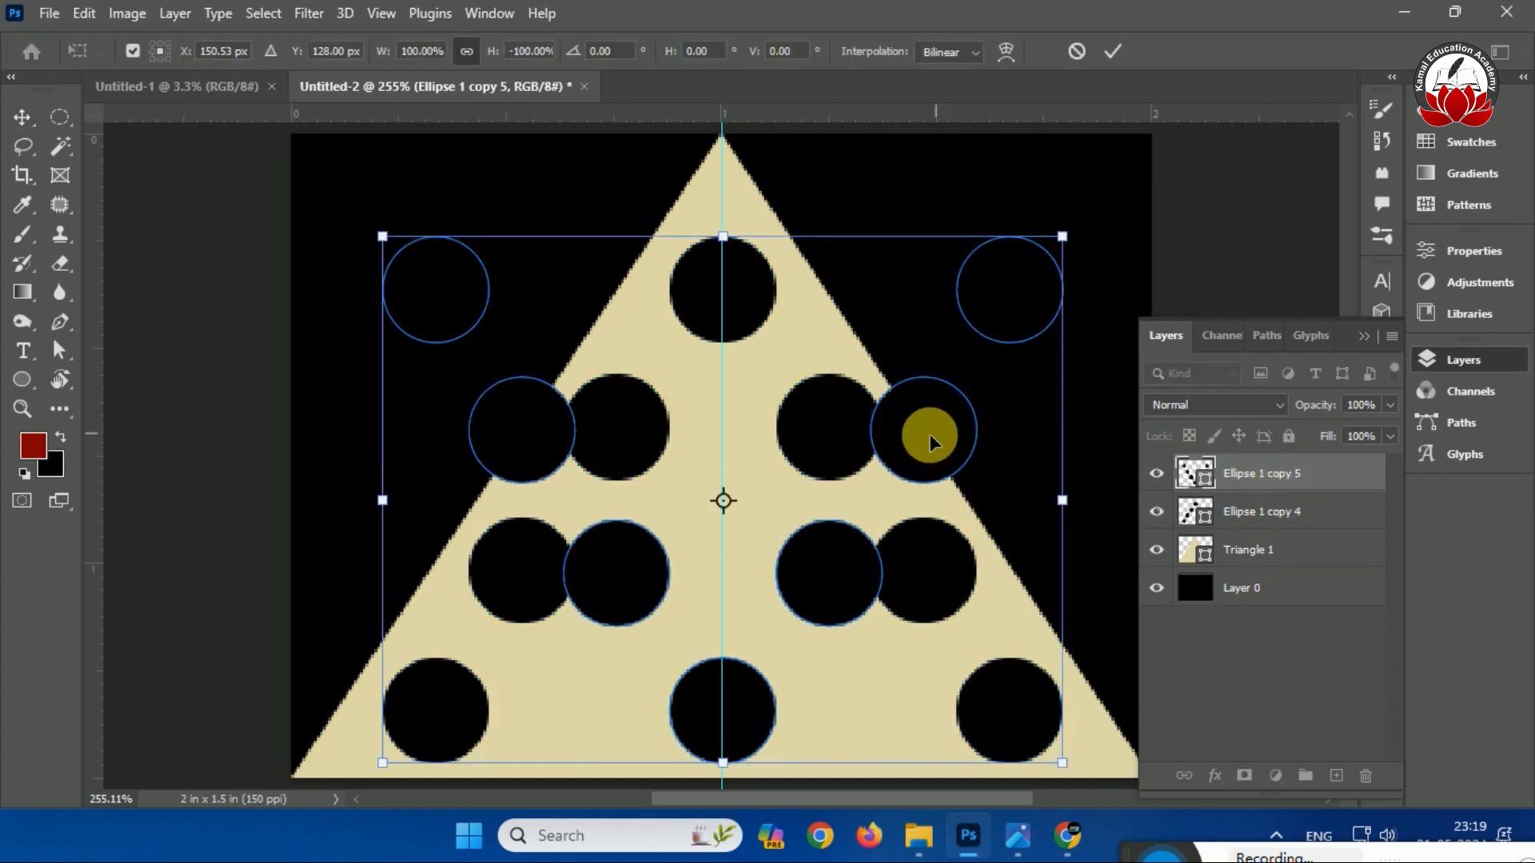
pyautogui.moveTo(803, 362); pyautogui.dragTo(801, 283)
pyautogui.press('Return')
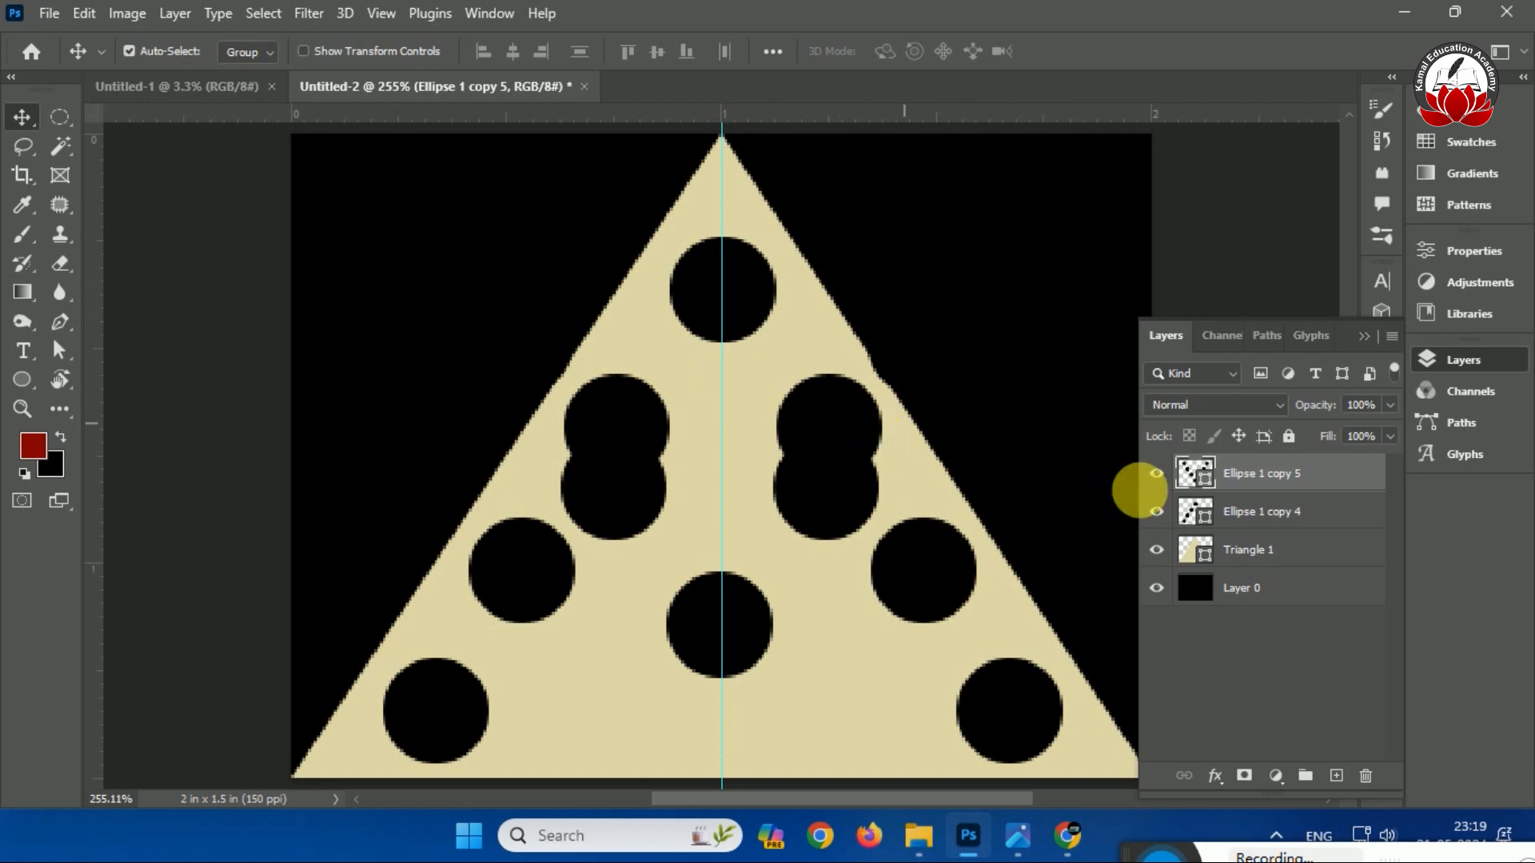
# Apply a beige Color Overlay matching the triangle to the flipped circle layer, Ellipse 1 copy 5.
pyautogui.rightClick(1268, 483)
pyautogui.click(1307, 88)
pyautogui.moveTo(1049, 92); pyautogui.dragTo(1327, 89)
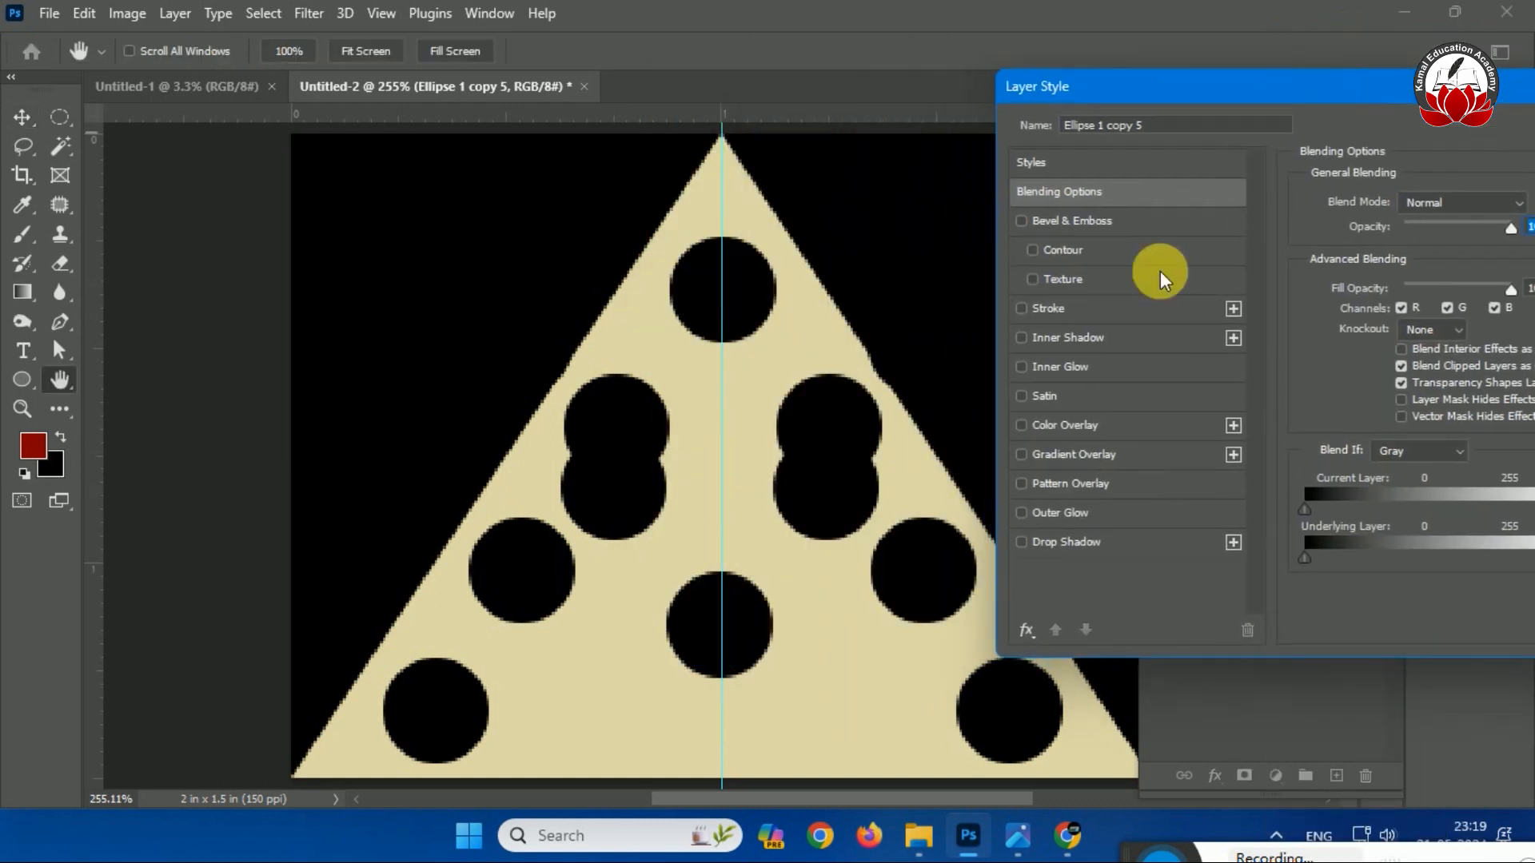
pyautogui.click(1020, 425)
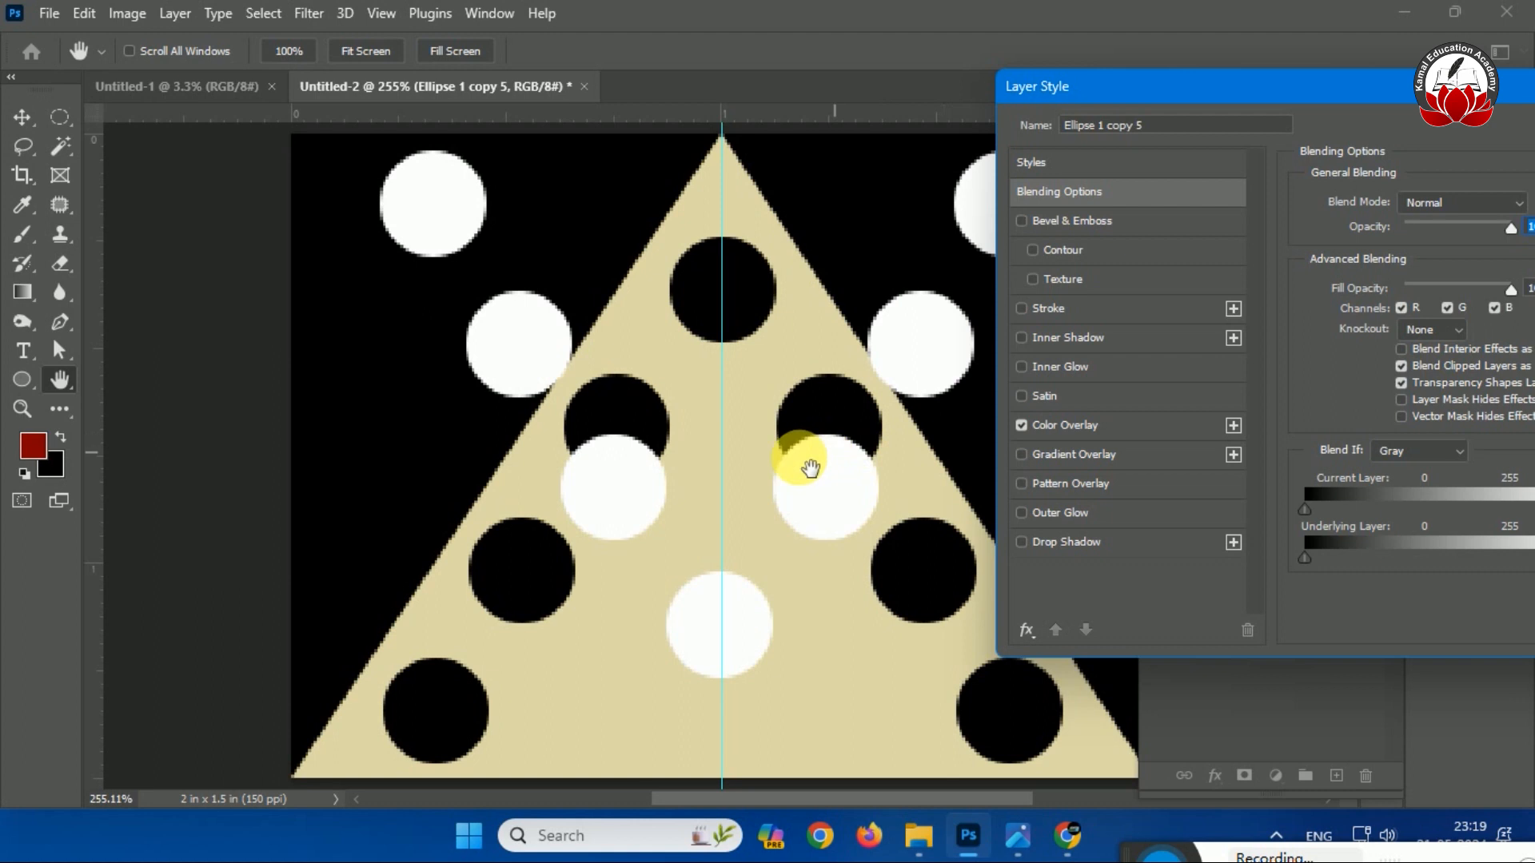
pyautogui.click(1106, 424)
pyautogui.moveTo(1408, 92); pyautogui.dragTo(1266, 91)
pyautogui.moveTo(1414, 102); pyautogui.dragTo(1231, 103)
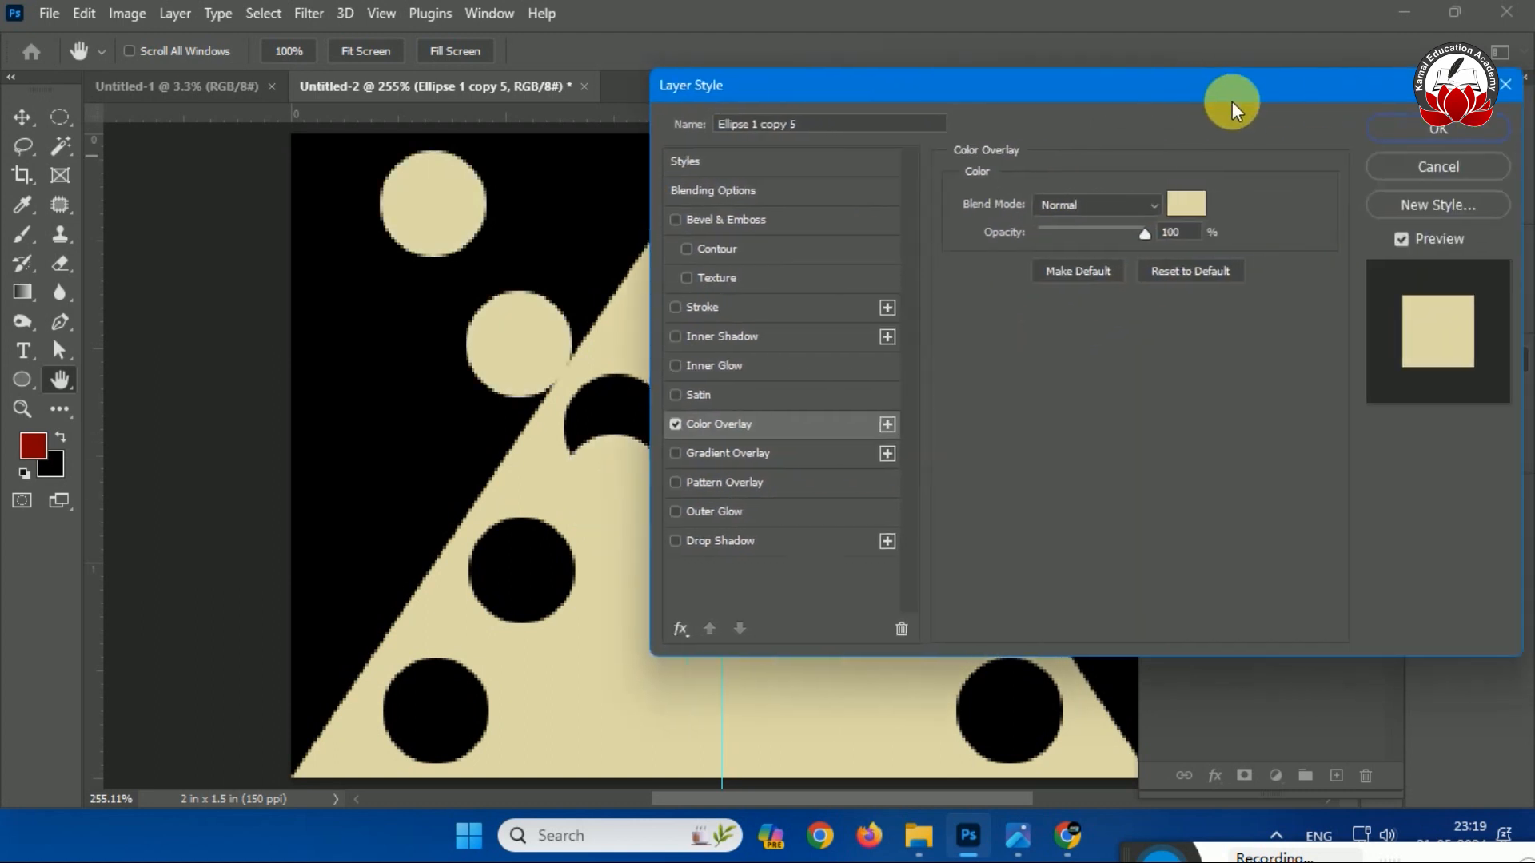
pyautogui.press('Return')
# Rasterize the beige circle layer and hide the black circles and triangle layers.
pyautogui.hotkey('ctrl', '-')
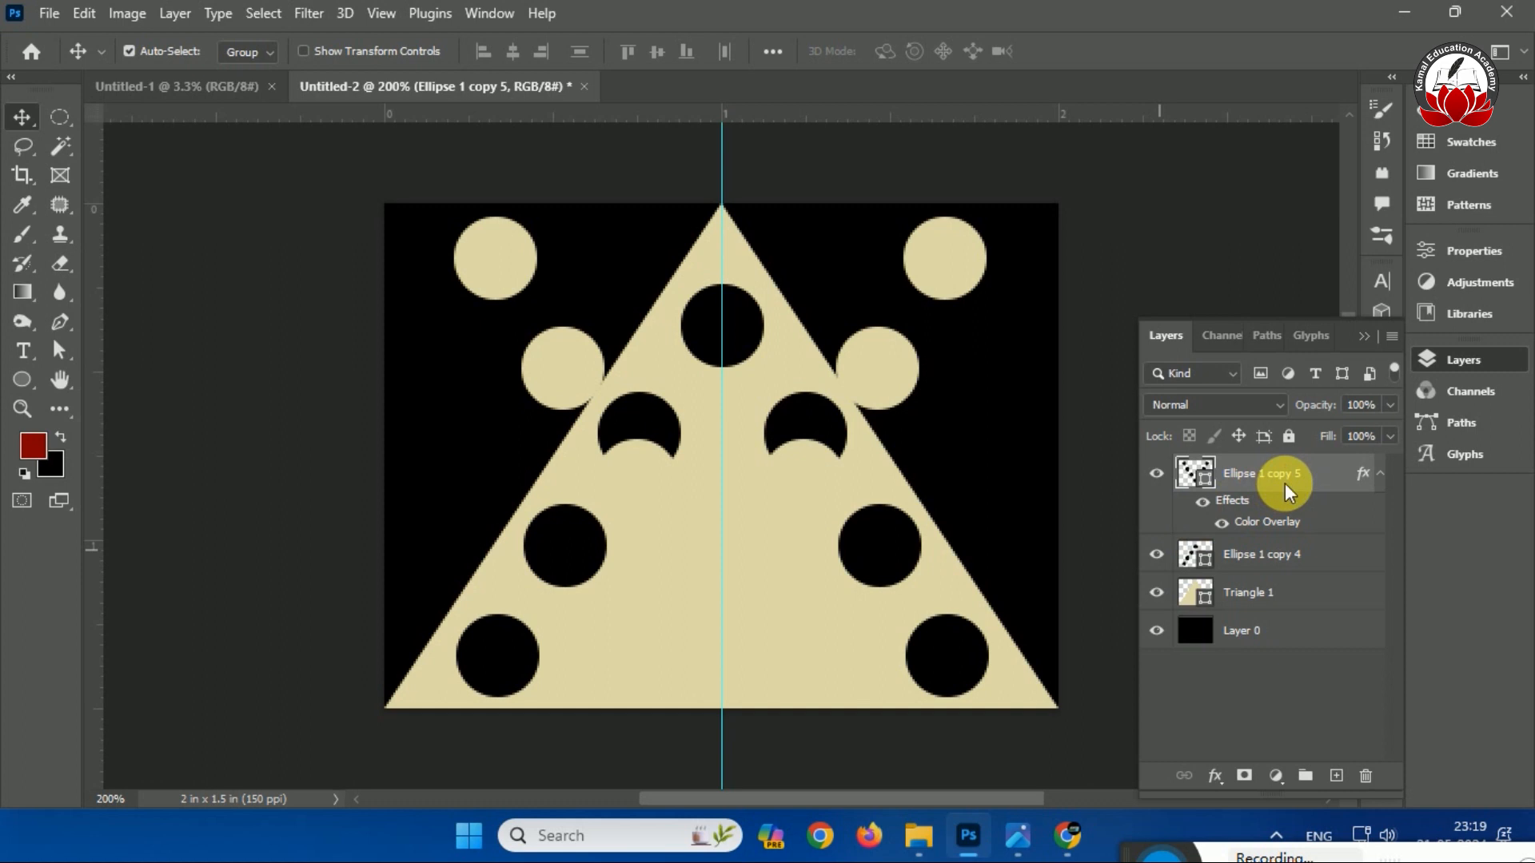
pyautogui.rightClick(1284, 483)
pyautogui.click(1384, 379)
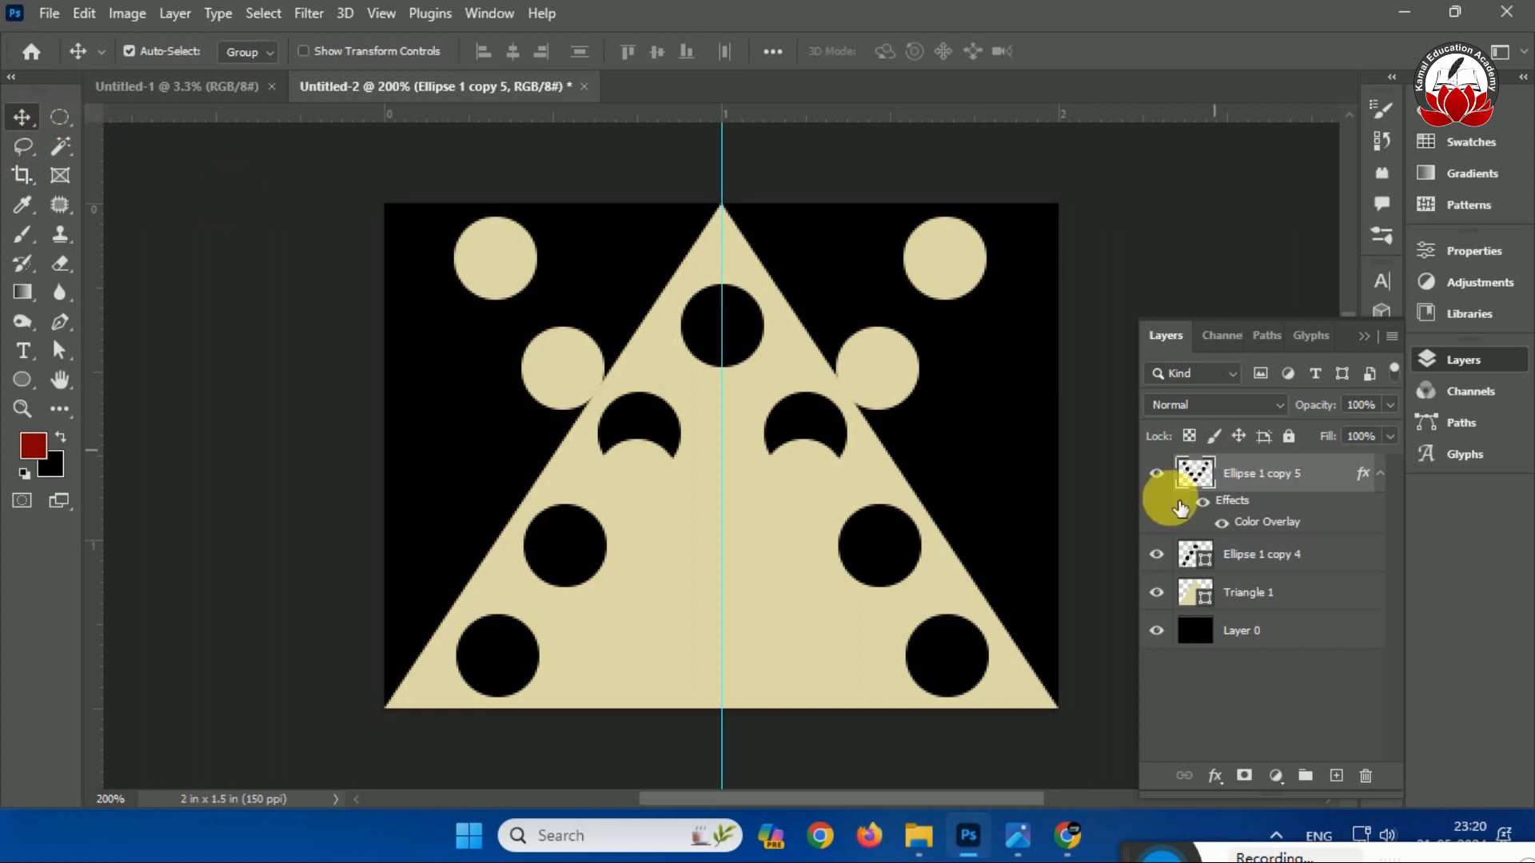
pyautogui.click(1156, 554)
pyautogui.click(1156, 592)
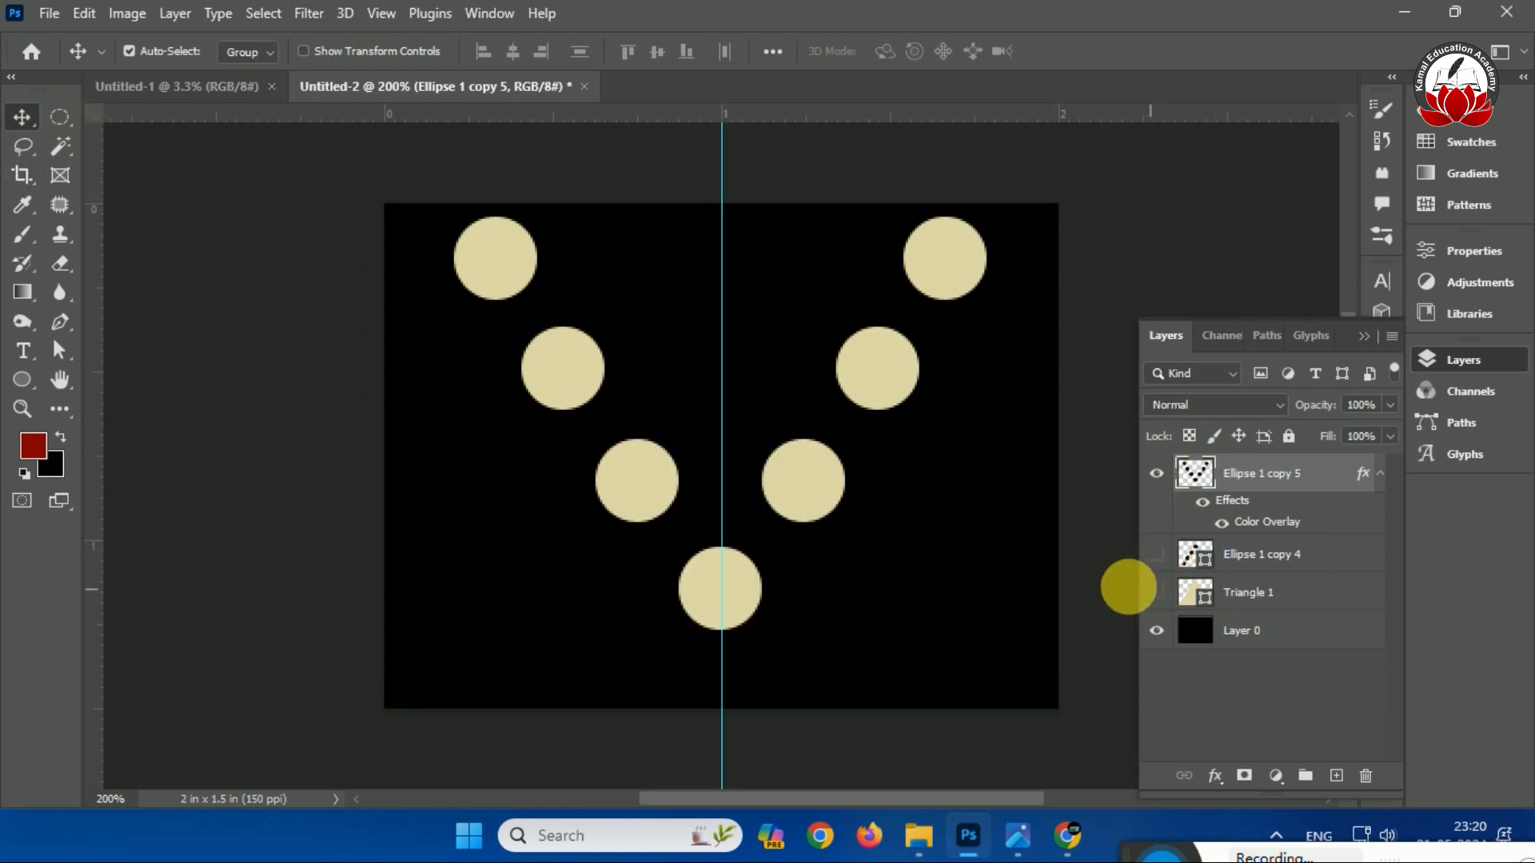
# Select the canvas half left of the centre guide with a rectangular marquee and flip its beige circles horizontally.
pyautogui.rightClick(59, 118)
pyautogui.click(104, 113)
pyautogui.moveTo(385, 204); pyautogui.dragTo(728, 715)
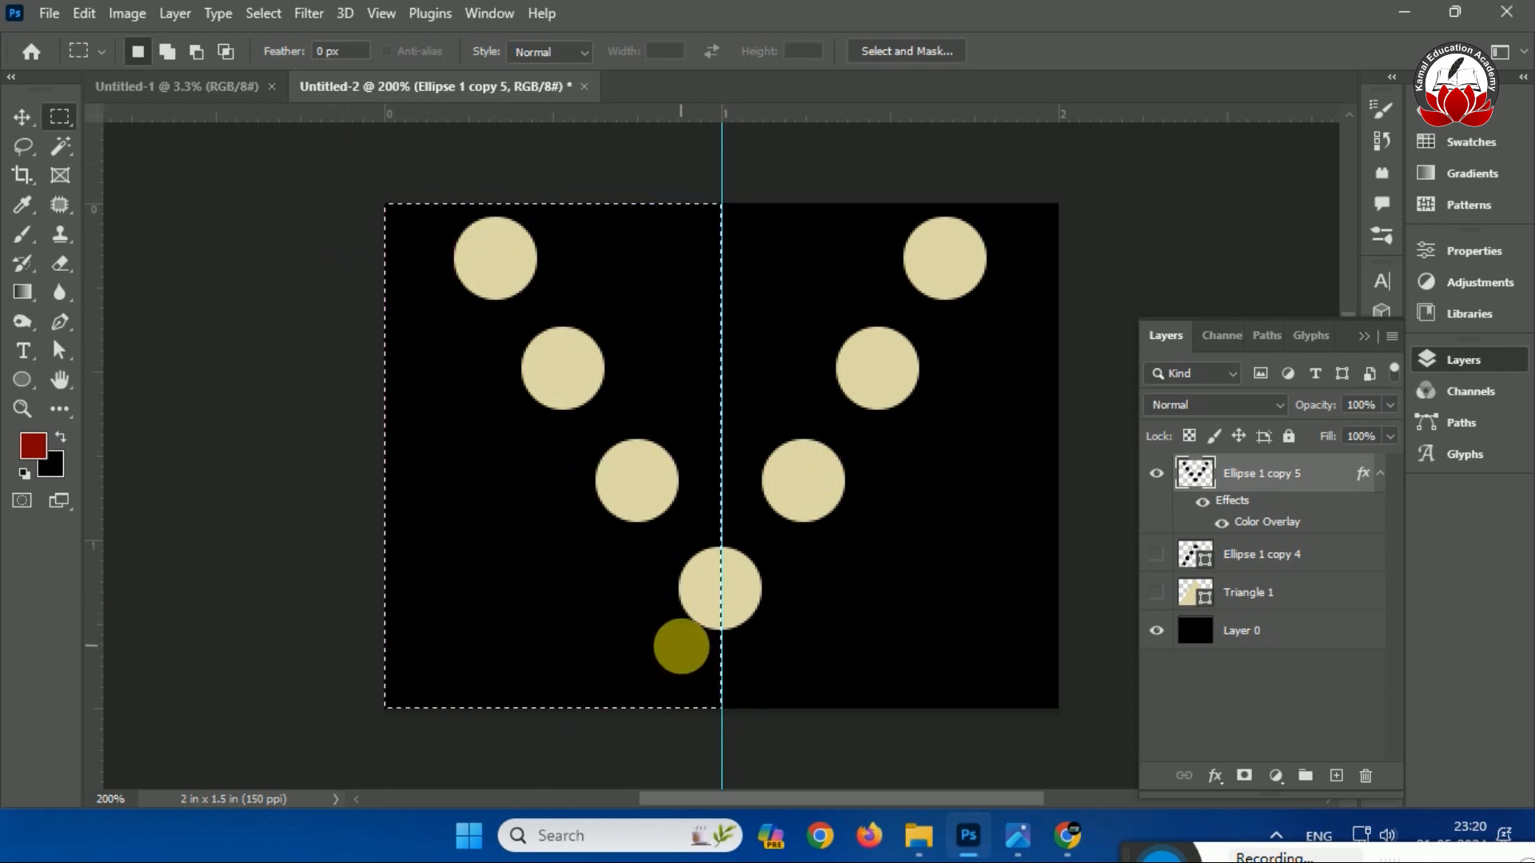
pyautogui.hotkey('ctrl', 't')
pyautogui.rightClick(659, 436)
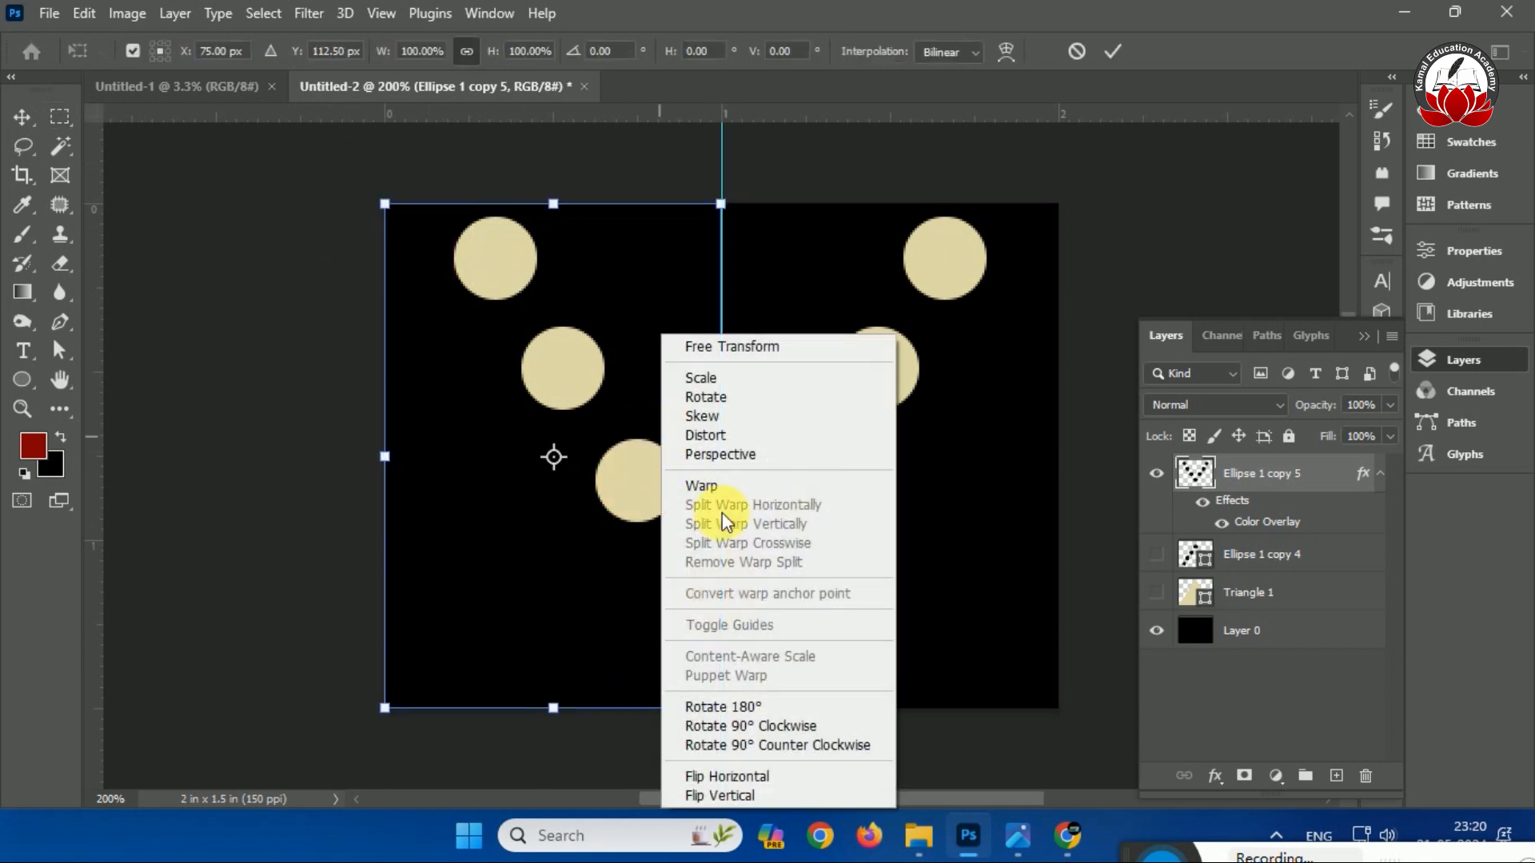
pyautogui.click(775, 779)
pyautogui.hotkey('ctrl', 'd')
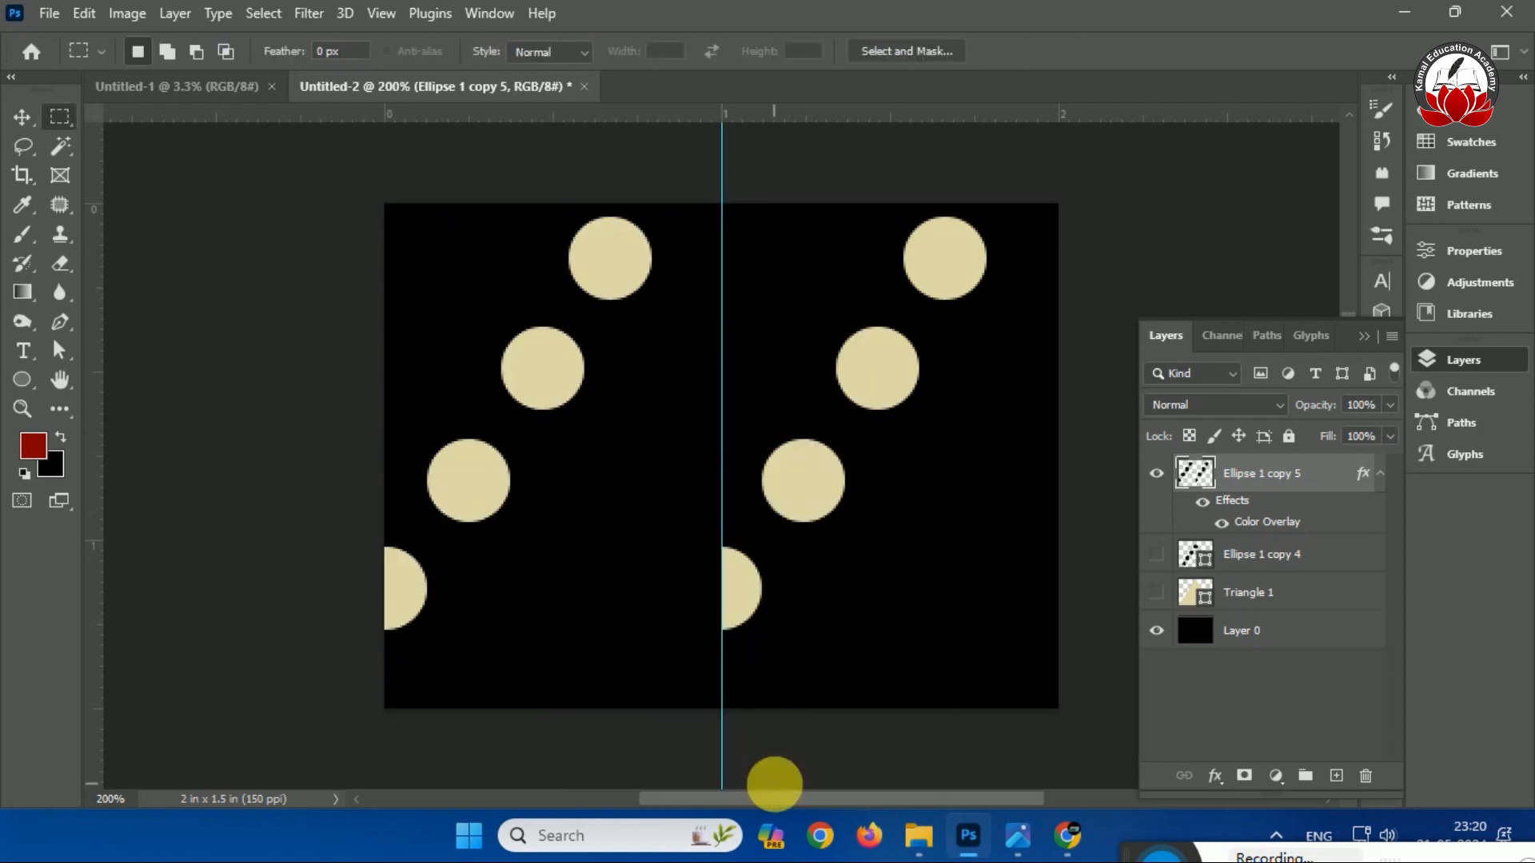
# Select the canvas half right of the centre guide and flip its beige circles horizontally.
pyautogui.moveTo(1124, 164)
pyautogui.mouseDown()
pyautogui.moveTo(840, 623)
pyautogui.moveTo(742, 742)
pyautogui.moveTo(703, 758)
pyautogui.moveTo(723, 759)
pyautogui.mouseUp()
pyautogui.hotkey('ctrl', 't')
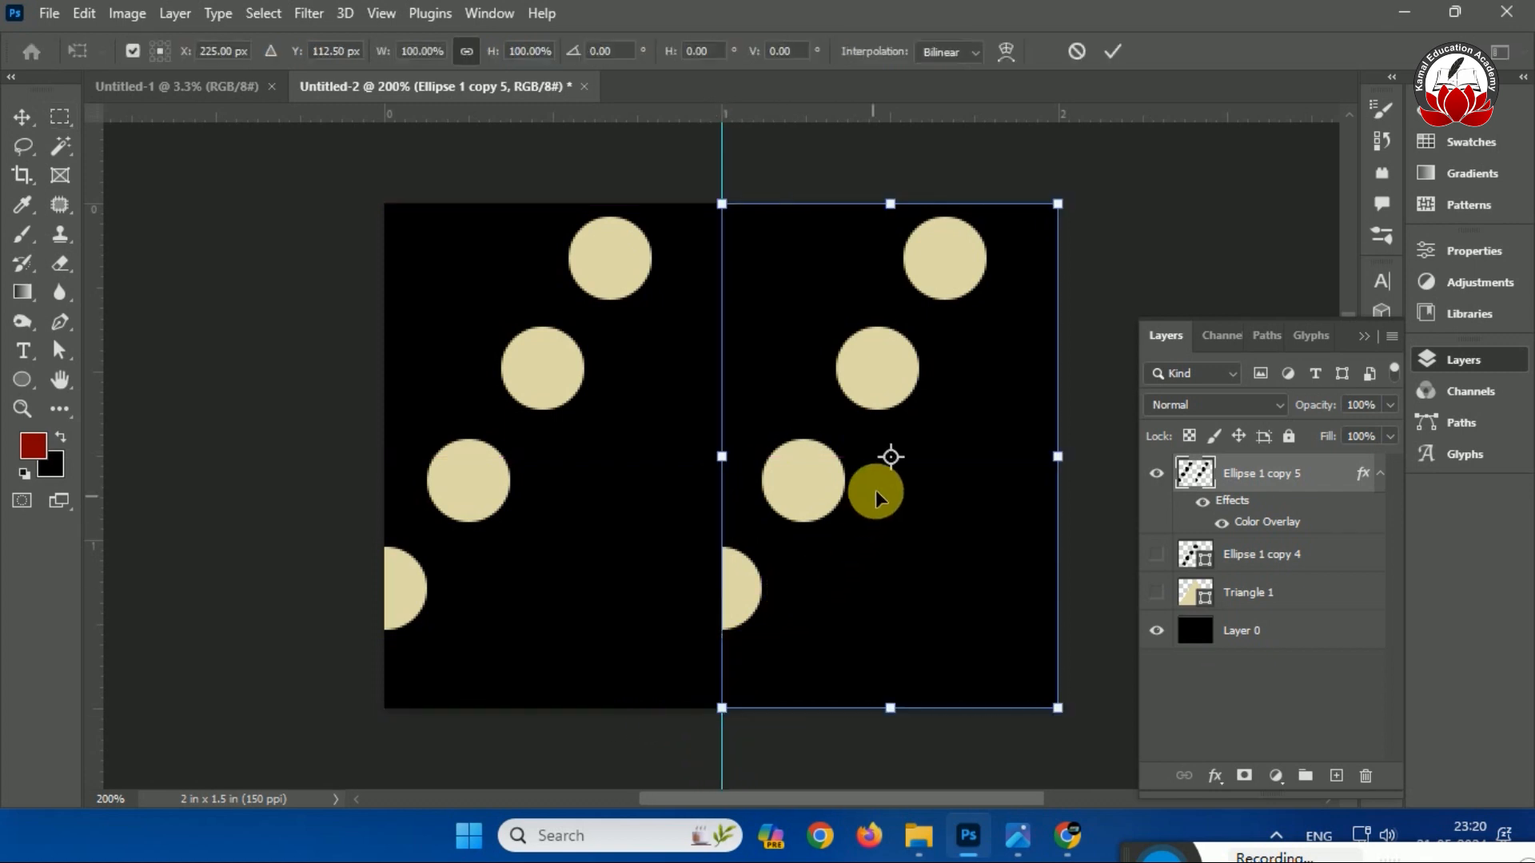
pyautogui.rightClick(875, 490)
pyautogui.click(1010, 456)
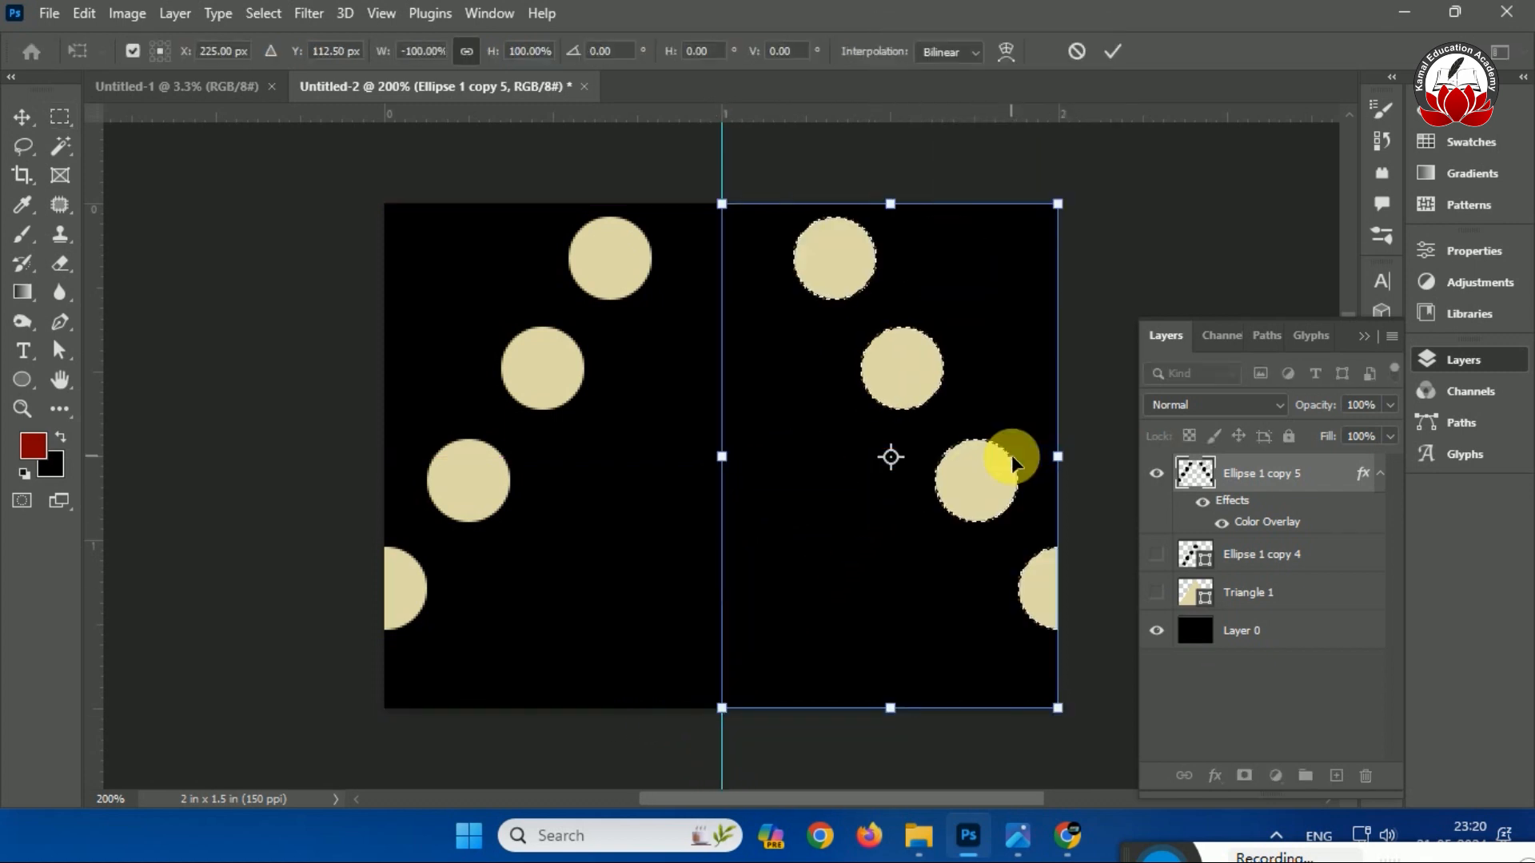
pyautogui.press('Return')
pyautogui.hotkey('ctrl', 'd')
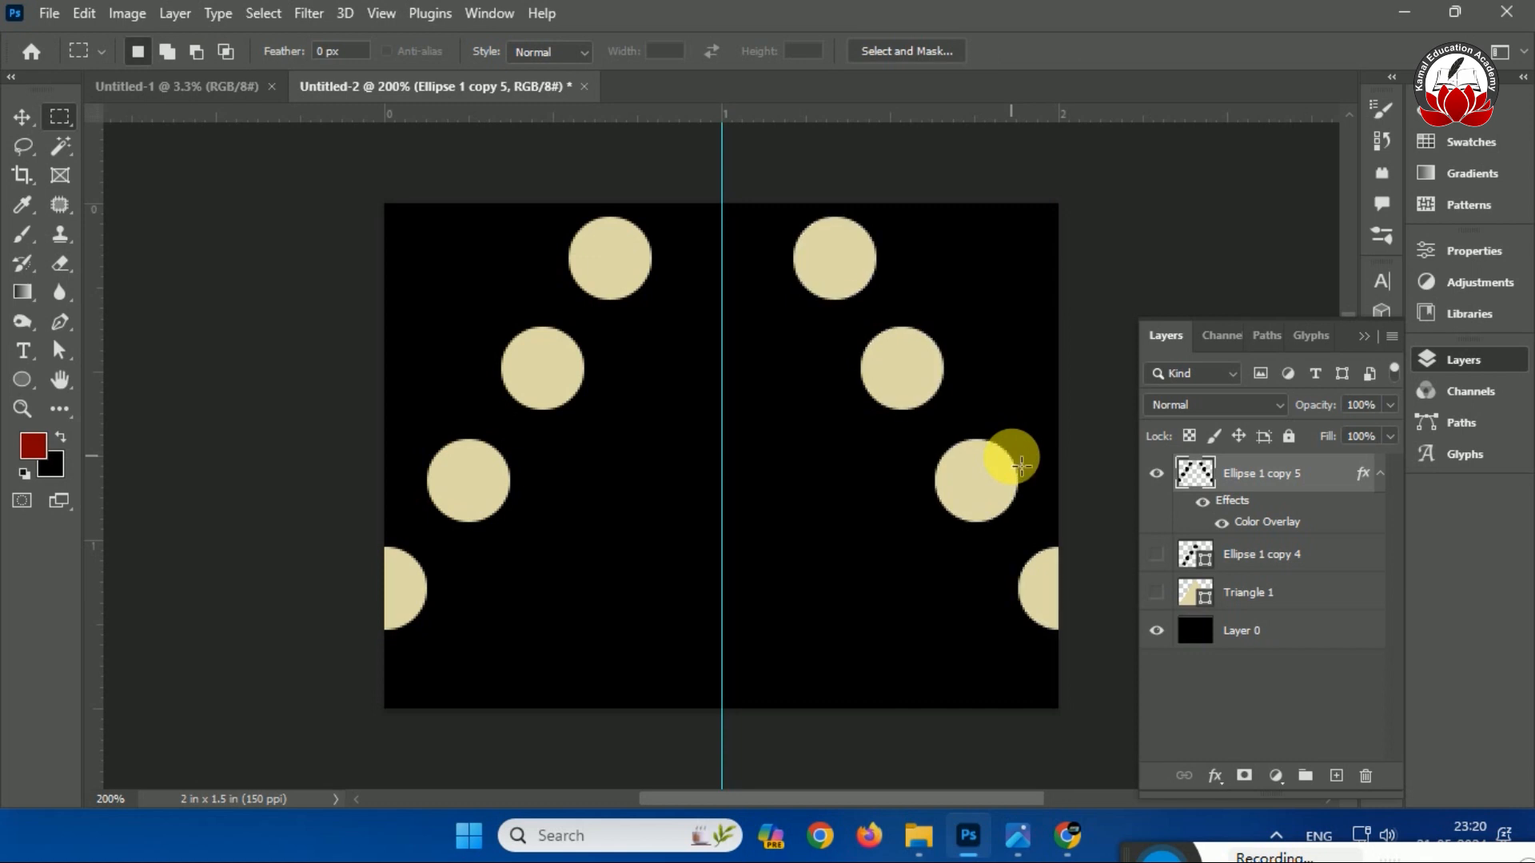
# Show the black circles and triangle layers again and compare the tile with the saree border in the reference photo.
pyautogui.click(1157, 554)
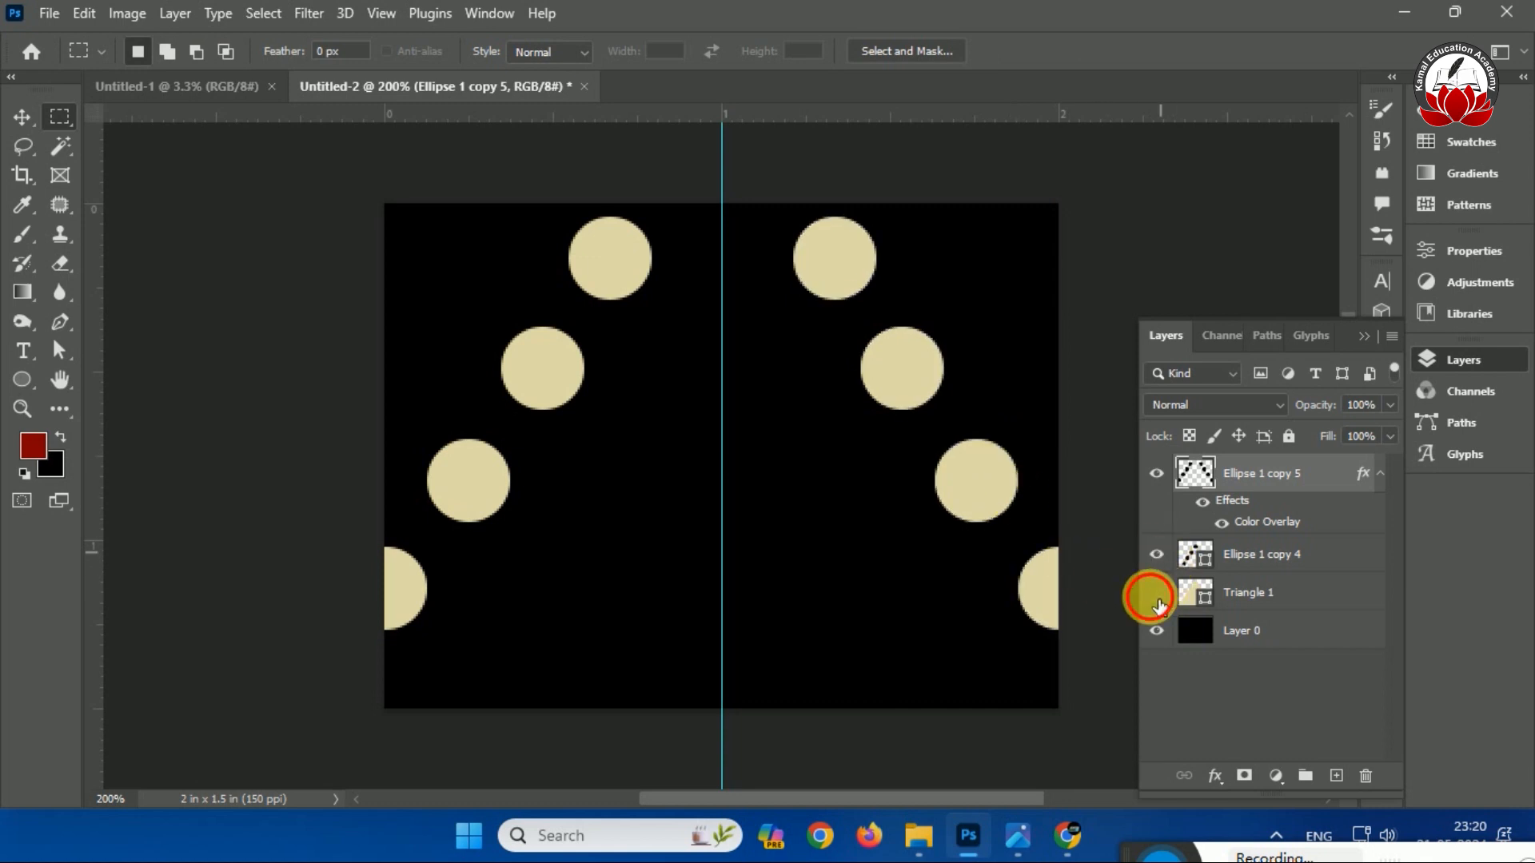
pyautogui.click(1157, 593)
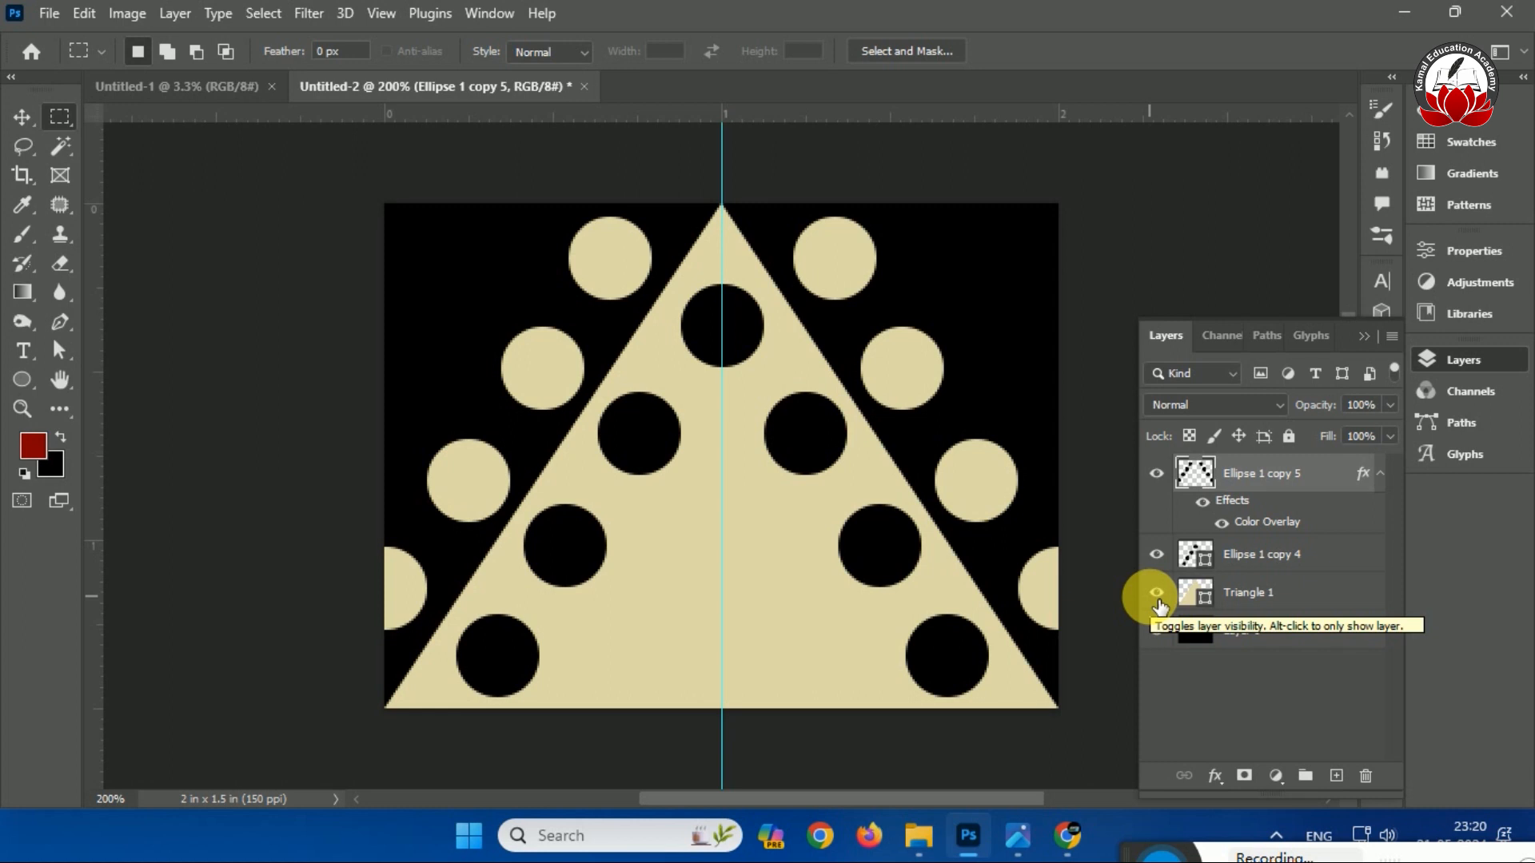
pyautogui.click(1020, 853)
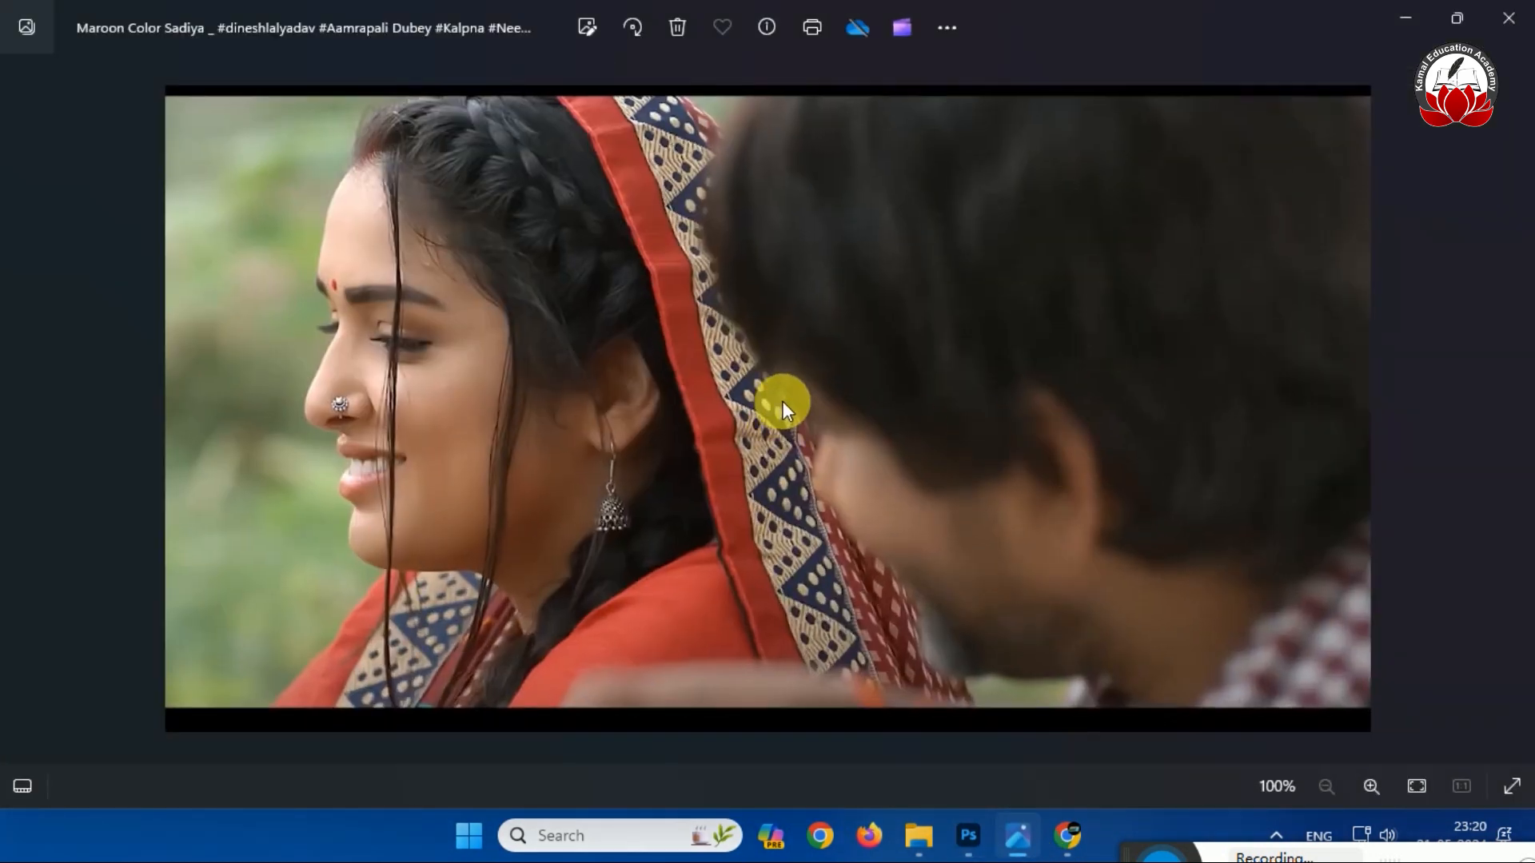
pyautogui.click(1409, 18)
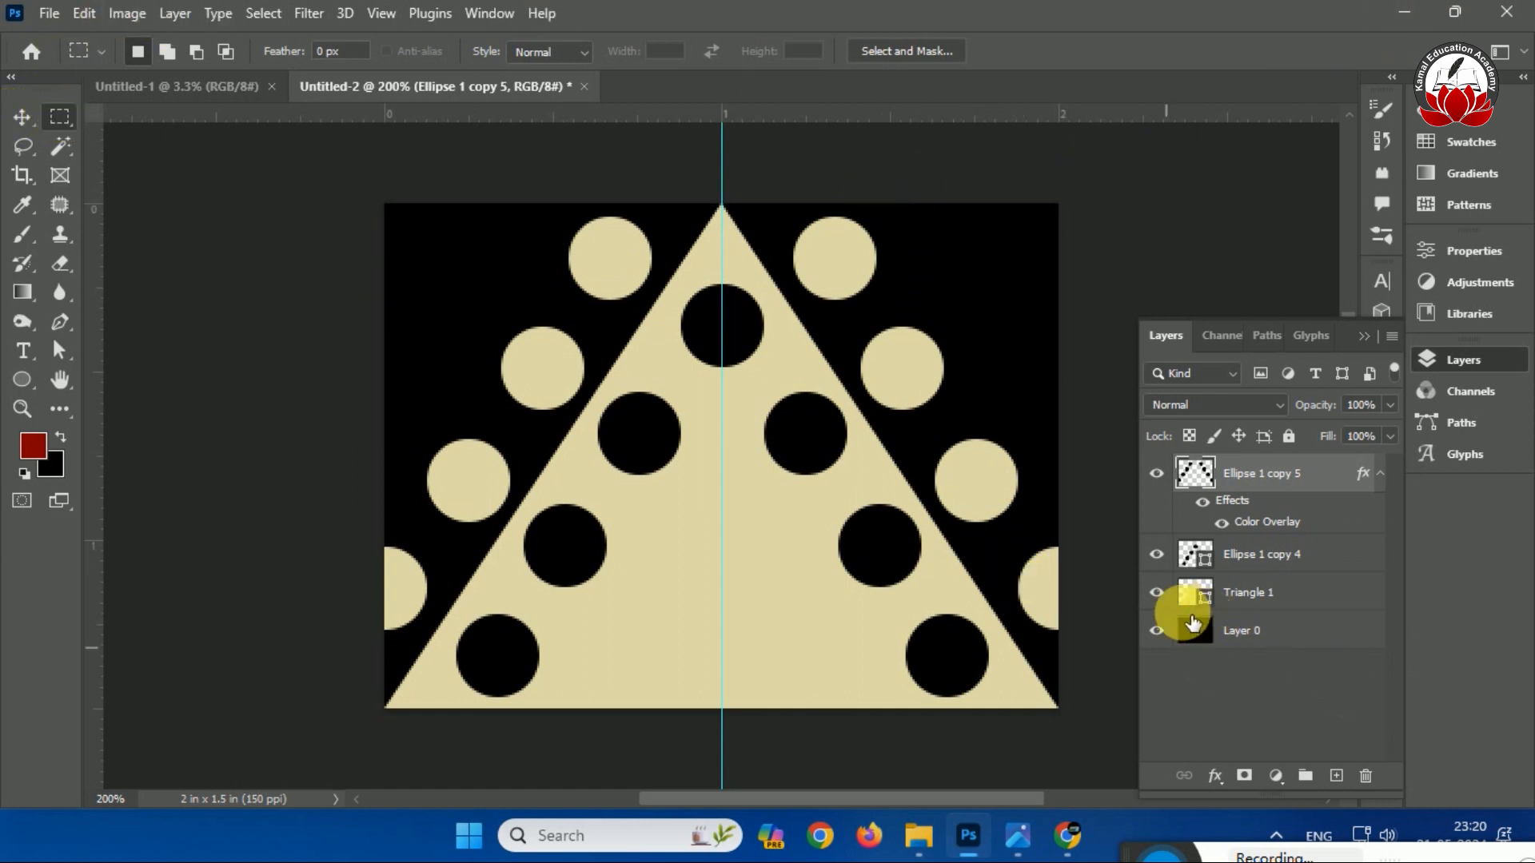
# Hide the triangle, copy the top-left full beige circle to a new layer centred on the guide, and duplicate that layer.
pyautogui.click(1157, 593)
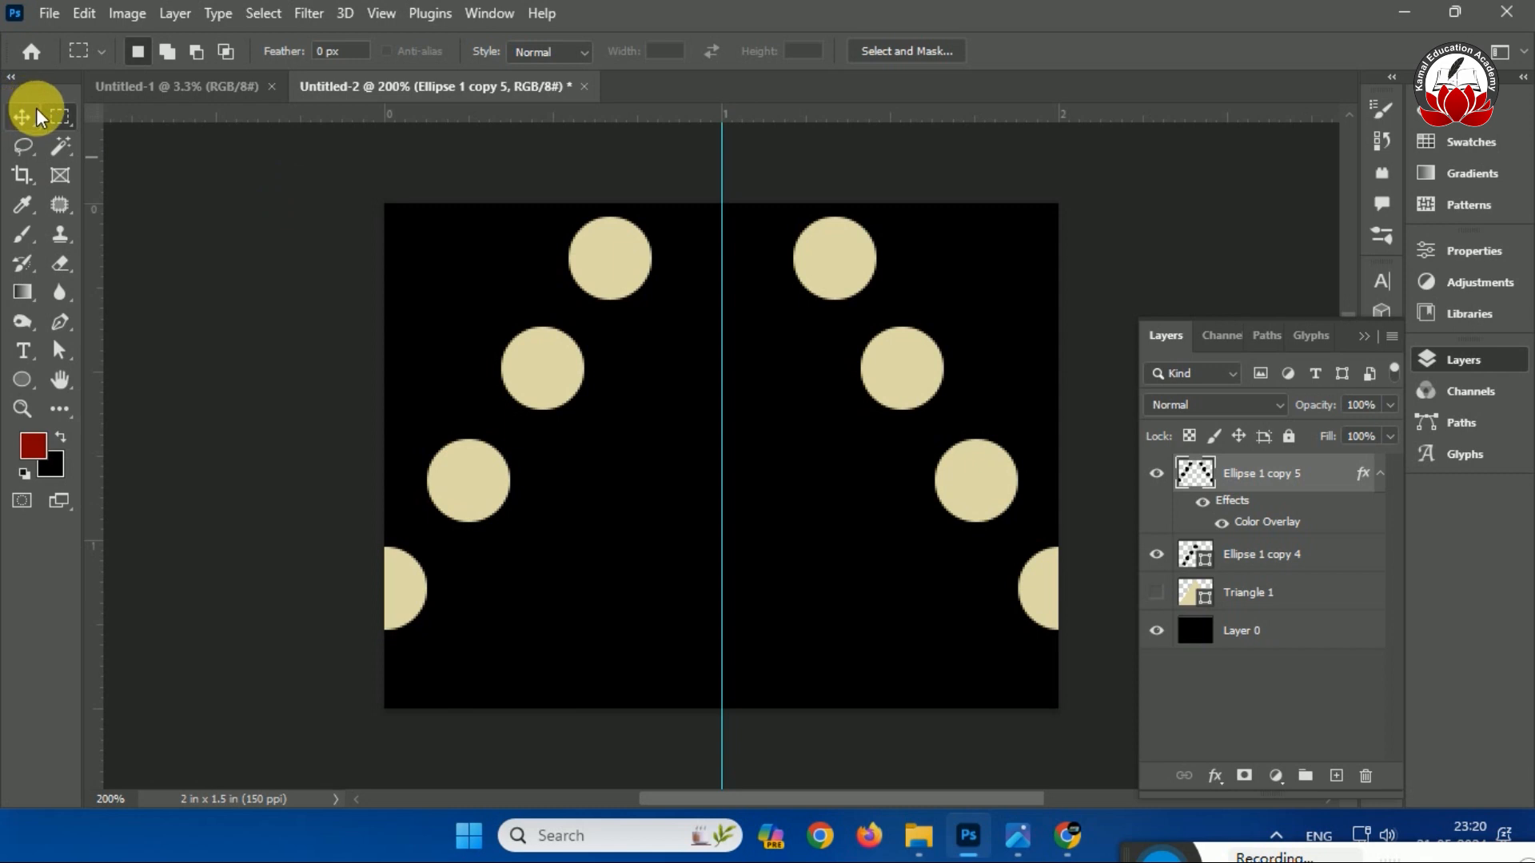
pyautogui.moveTo(529, 204); pyautogui.dragTo(712, 327)
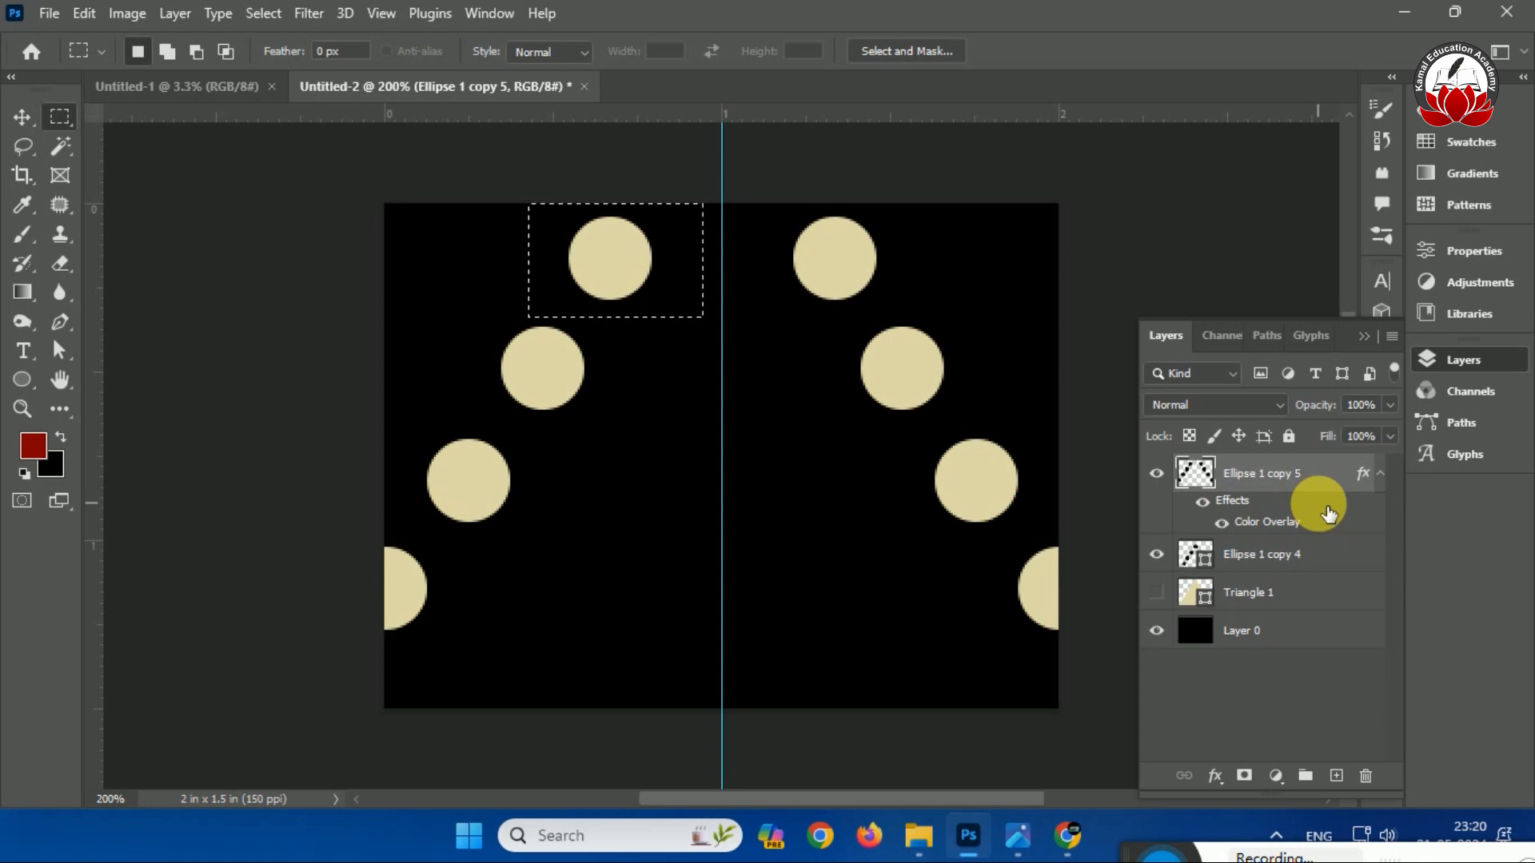
pyautogui.hotkey('ctrl', 'j')
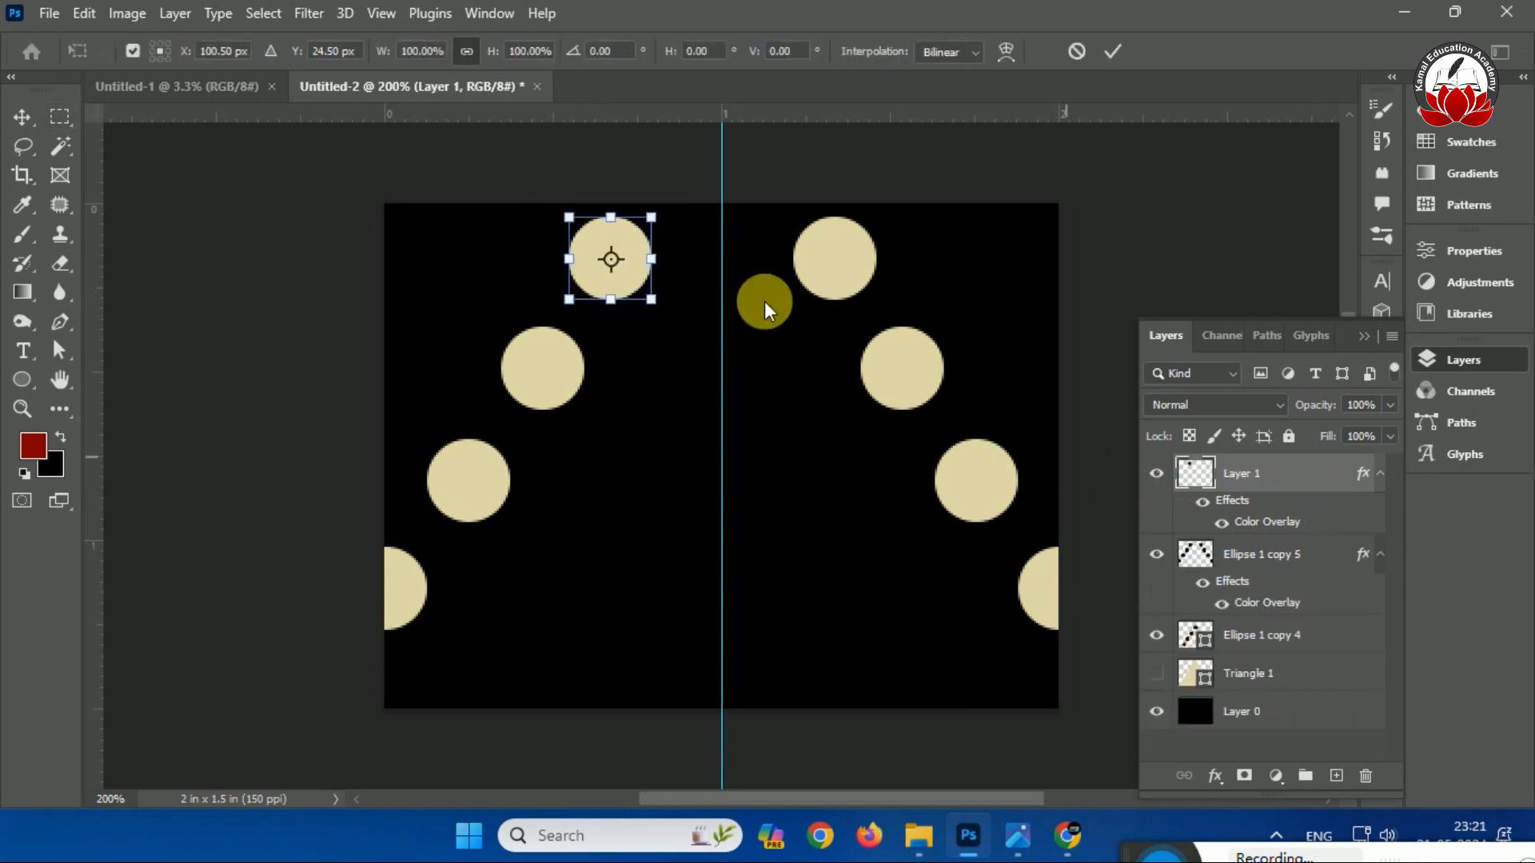
pyautogui.moveTo(634, 251); pyautogui.dragTo(746, 250)
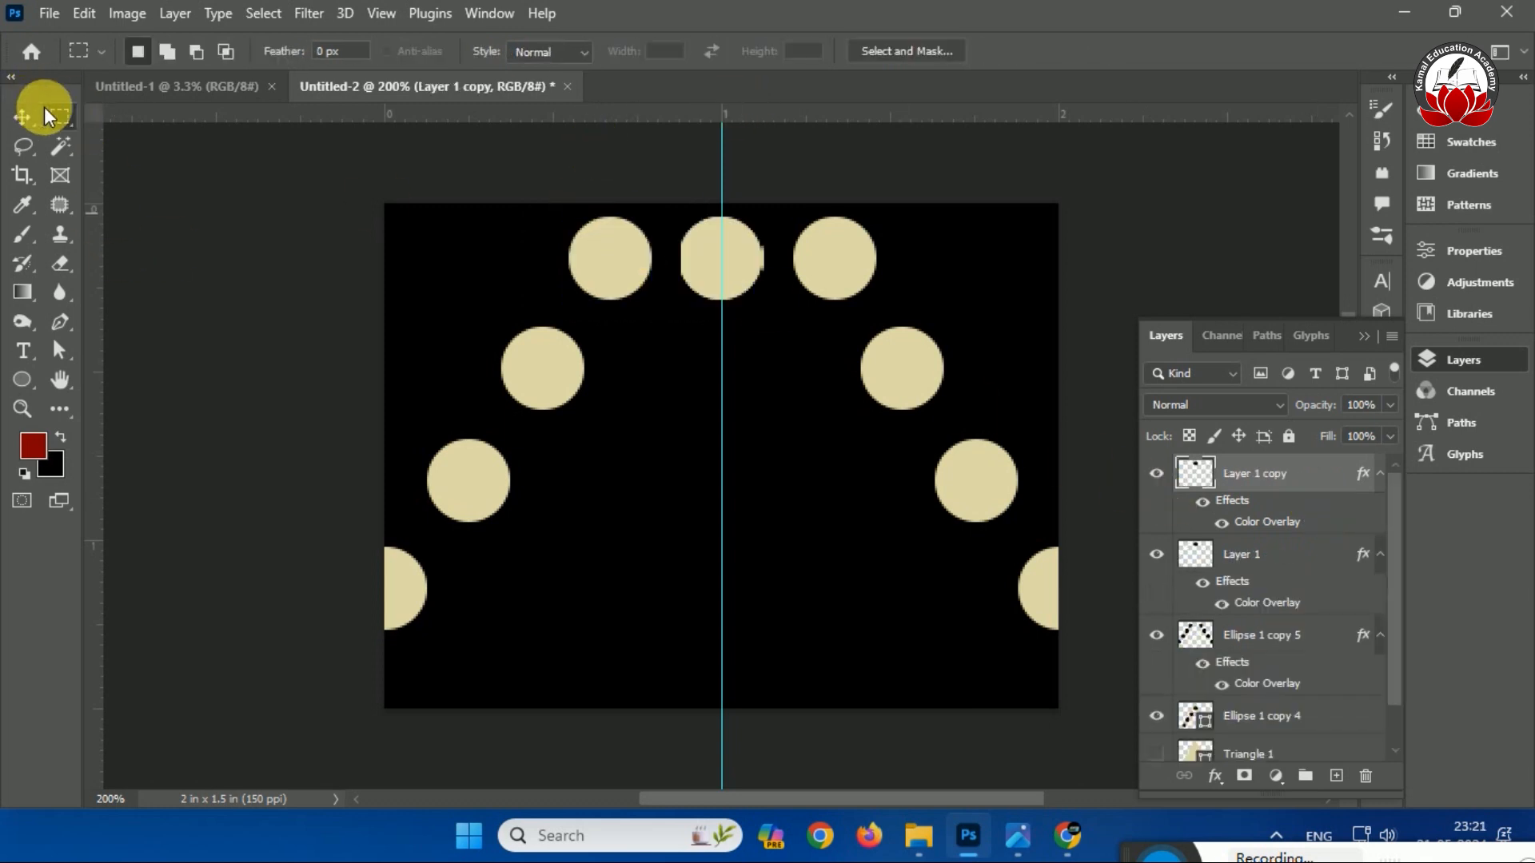
# Flip the left half of the duplicated centre circle horizontally so it lands on the canvas's left edge.
pyautogui.moveTo(384, 204); pyautogui.dragTo(722, 393)
pyautogui.rightClick(635, 301)
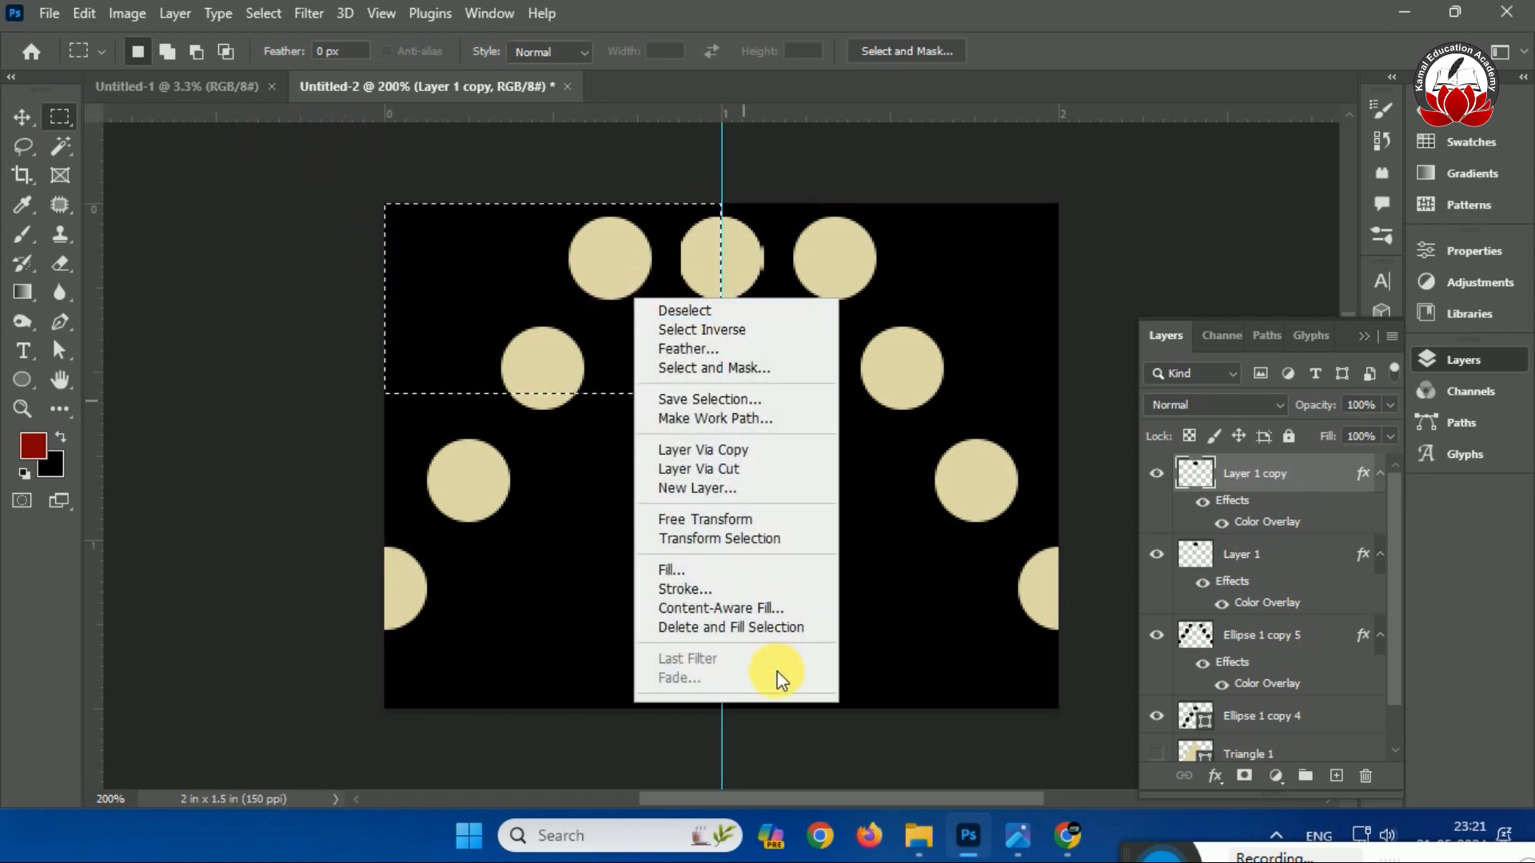
pyautogui.click(703, 519)
pyautogui.rightClick(612, 230)
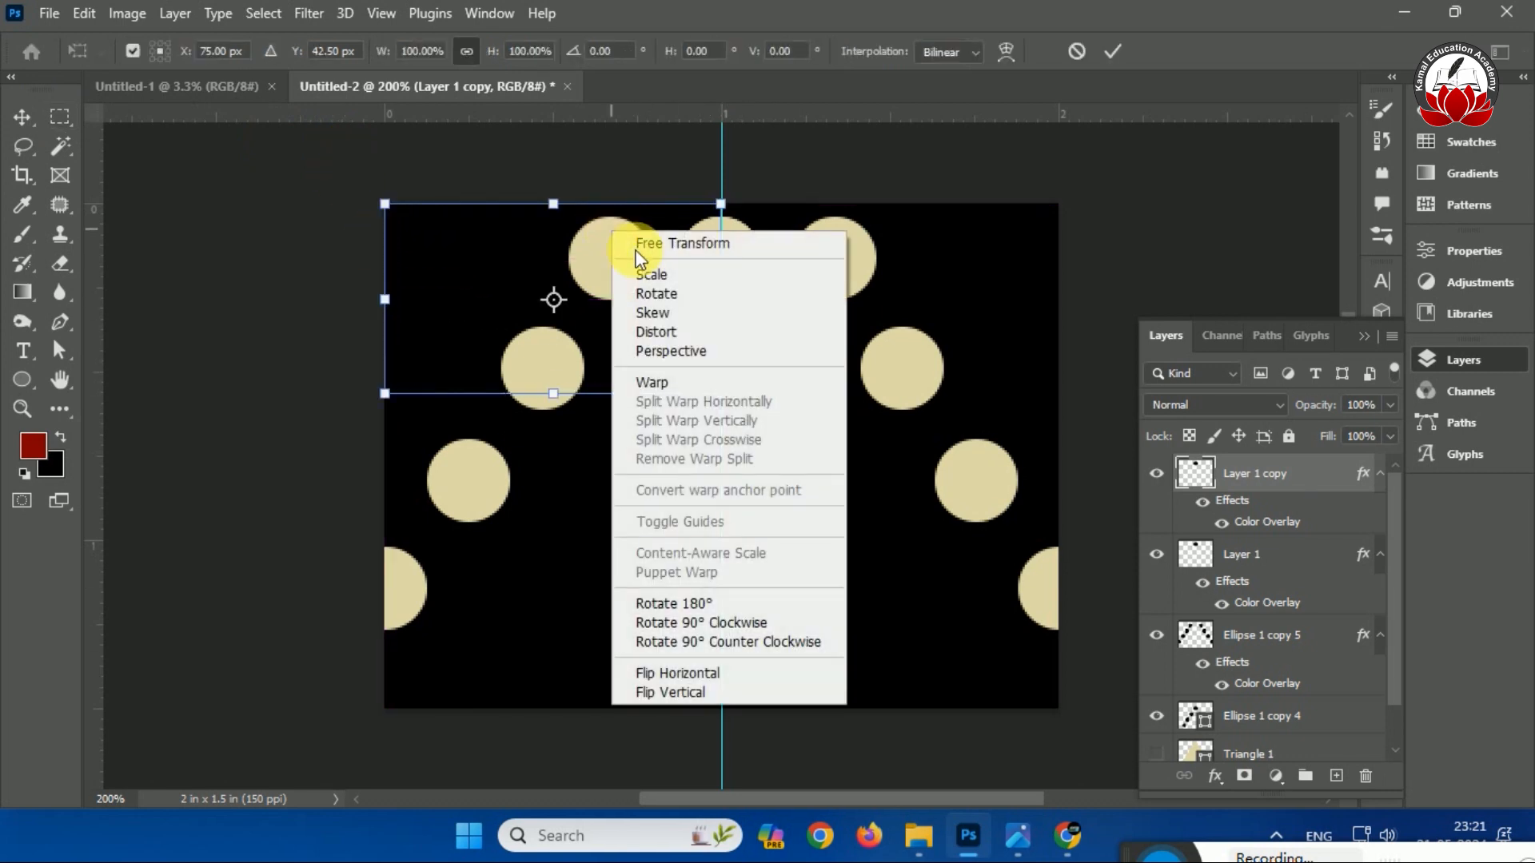
pyautogui.click(742, 674)
pyautogui.press('Return')
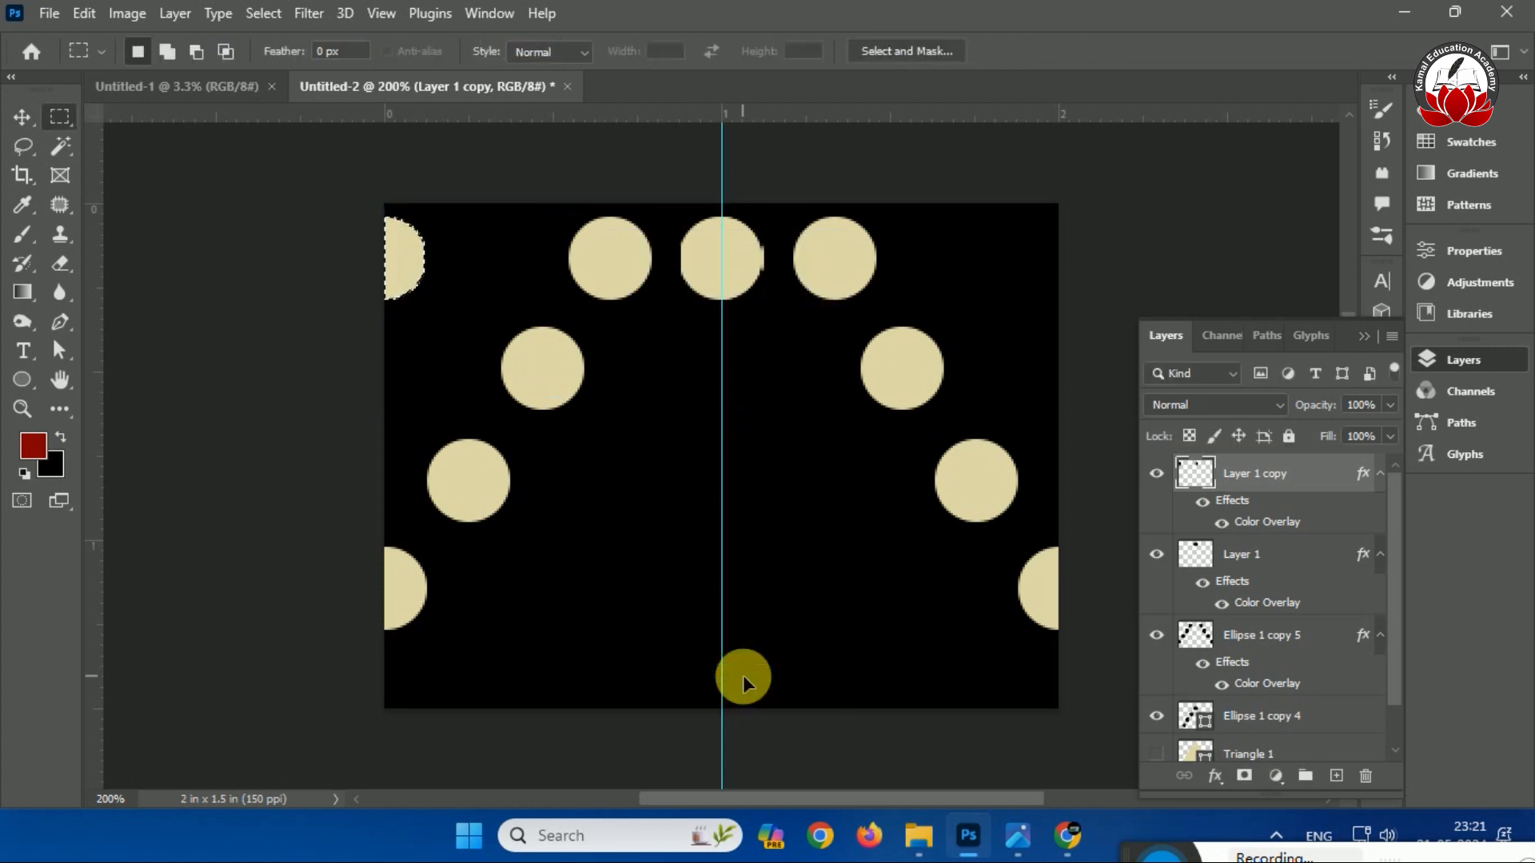
# Flip the right half of the duplicated centre circle horizontally so it lands on the canvas's right edge.
pyautogui.moveTo(1058, 203); pyautogui.dragTo(722, 418)
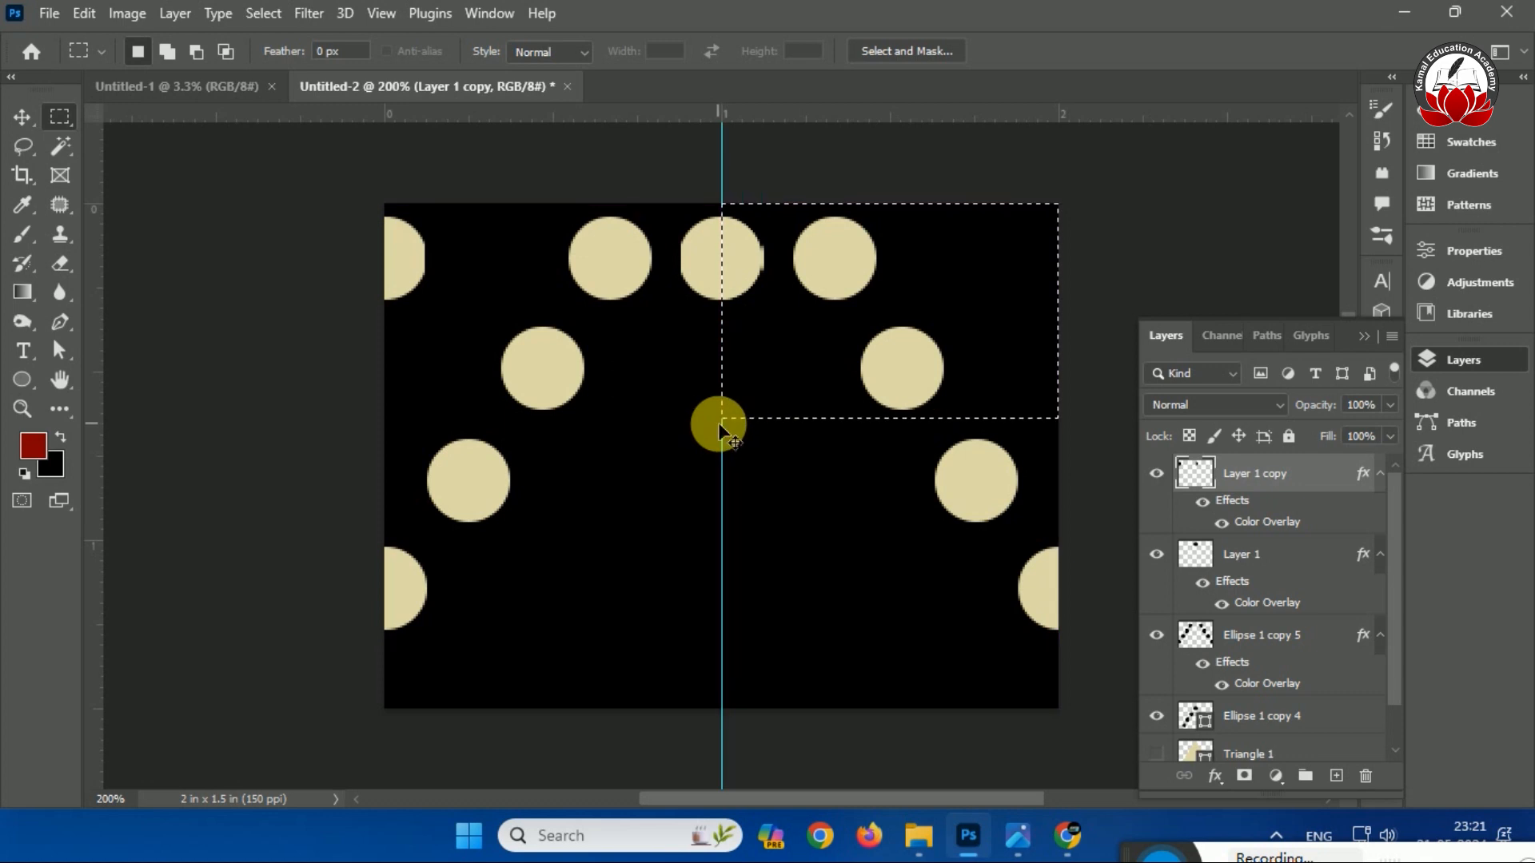
pyautogui.hotkey('ctrl', 't')
pyautogui.rightClick(826, 304)
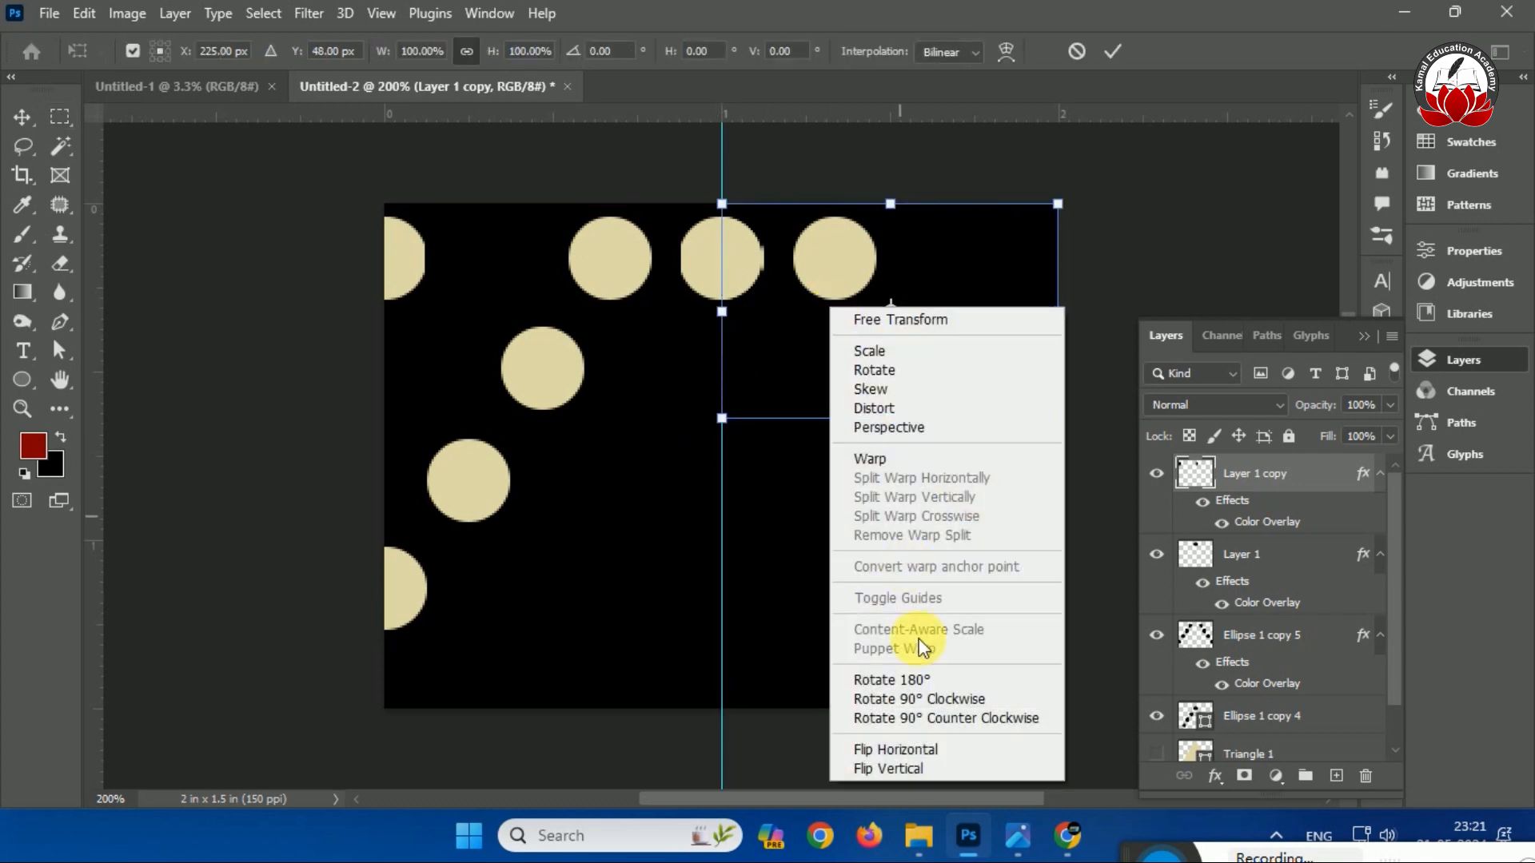
pyautogui.click(922, 751)
pyautogui.press('Return')
pyautogui.hotkey('ctrl', 'd')
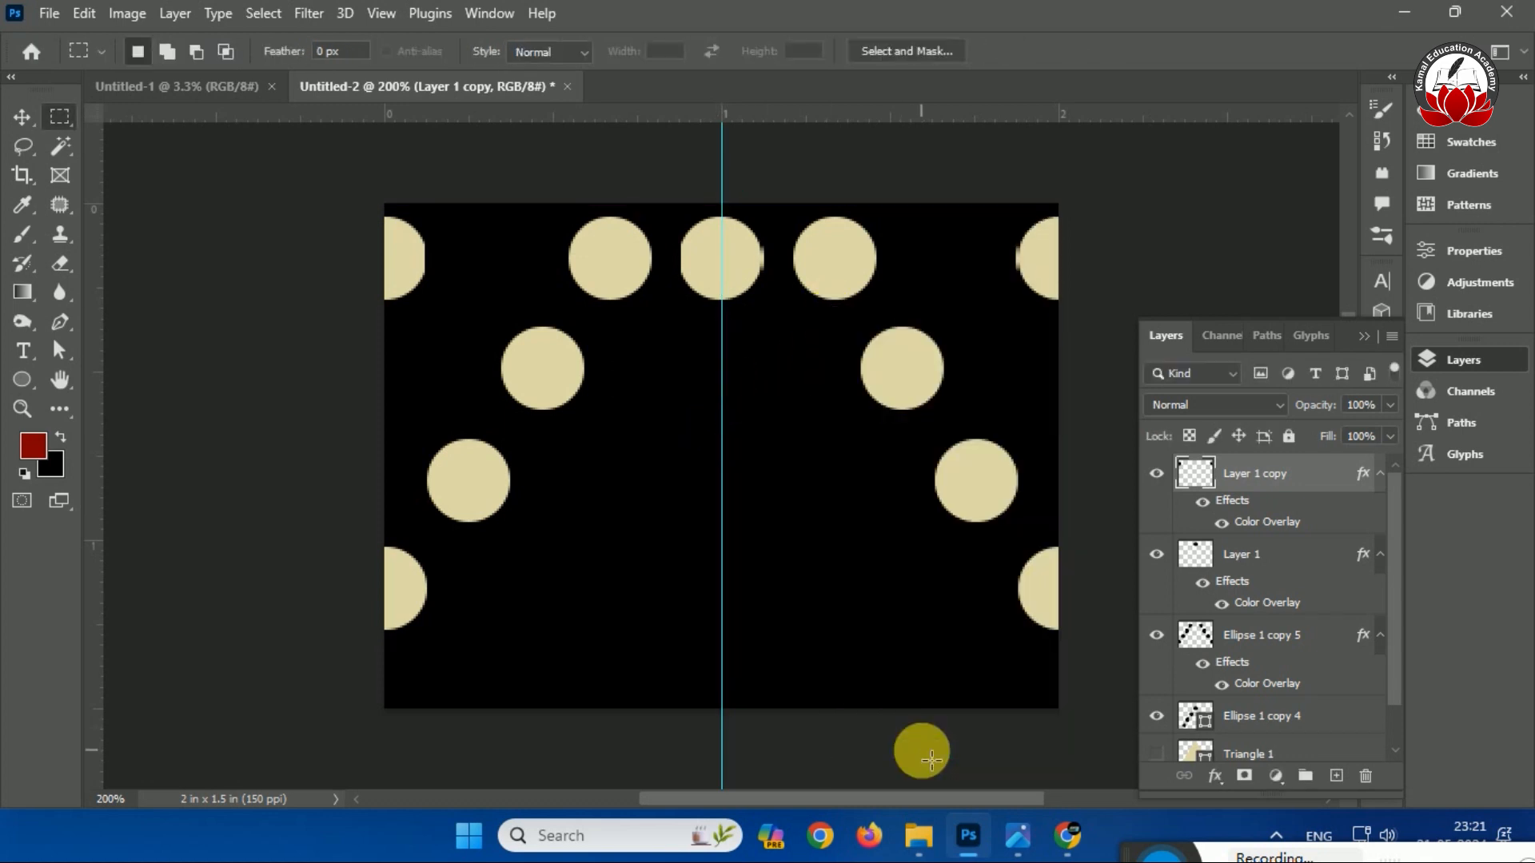
# Show the triangle layer again and move the Layer 1 circle down along the guide, level with the lowest black circles.
pyautogui.click(1276, 561)
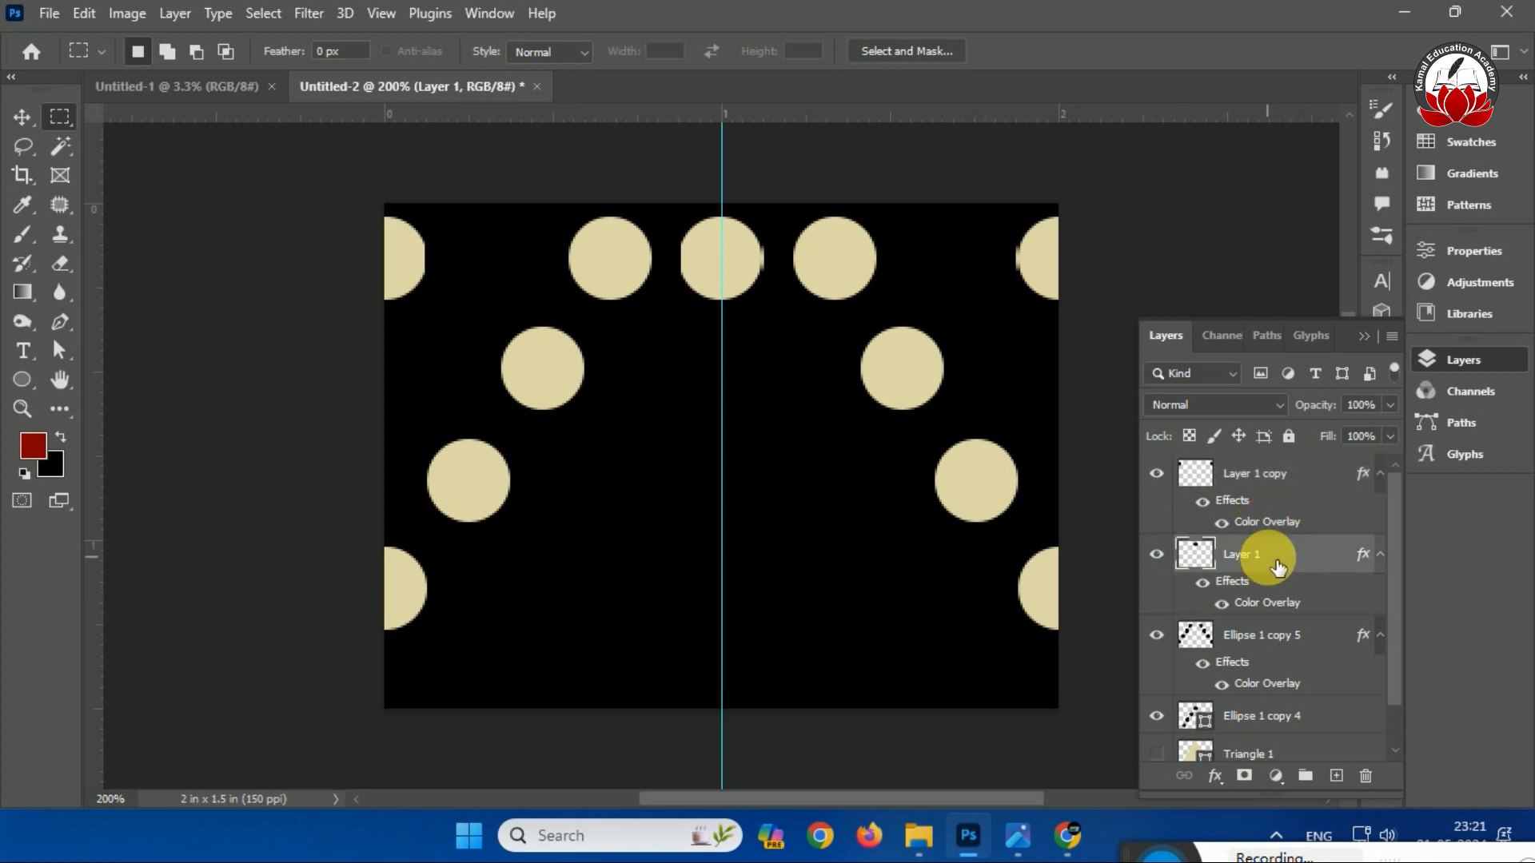
pyautogui.hotkey('ctrl', 't')
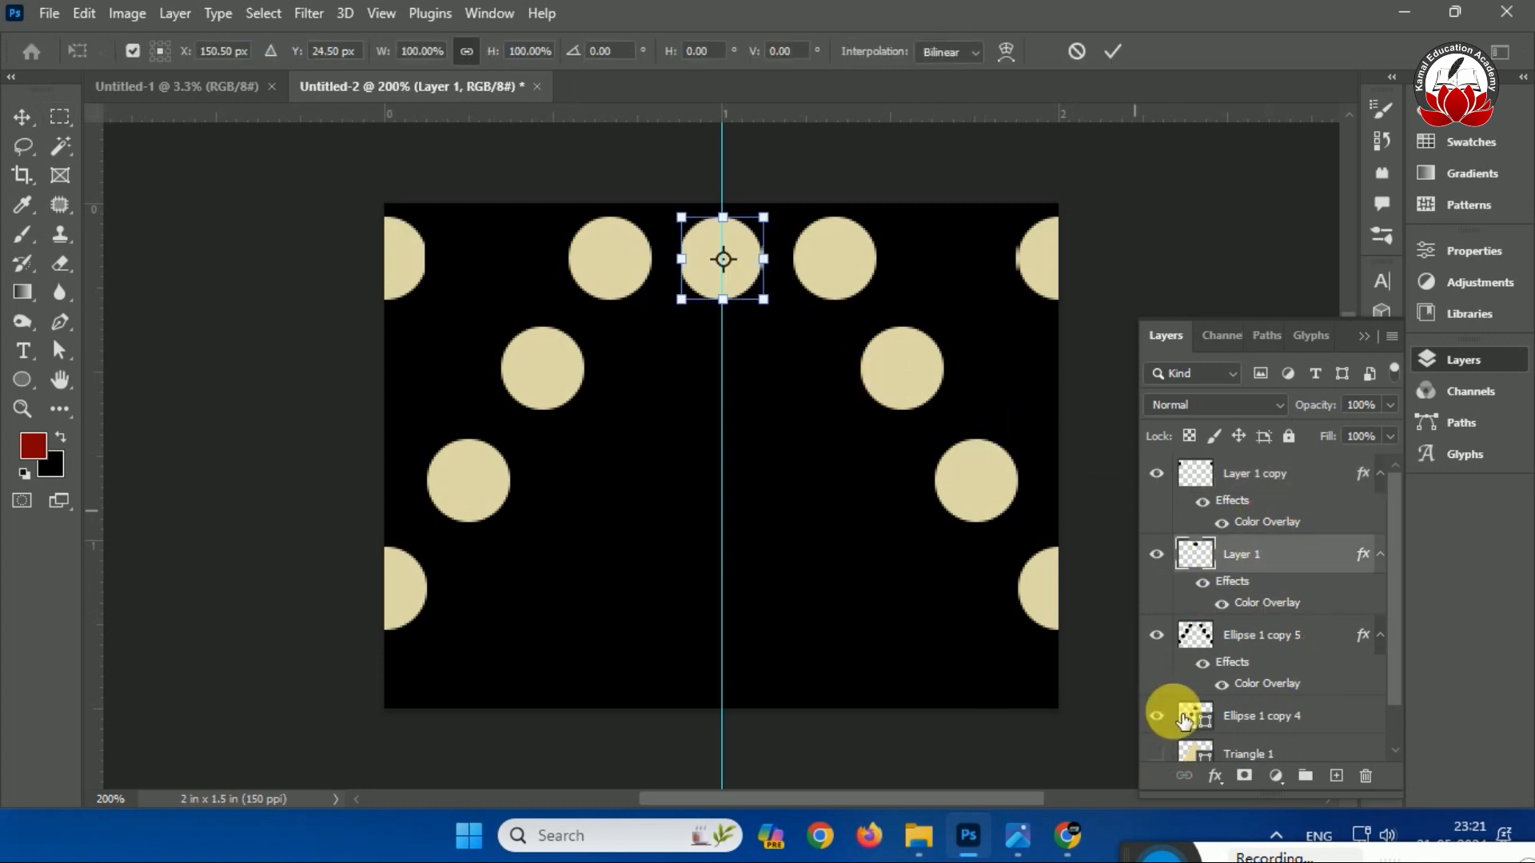
pyautogui.scroll(-1, 1184, 716)
pyautogui.click(1156, 705)
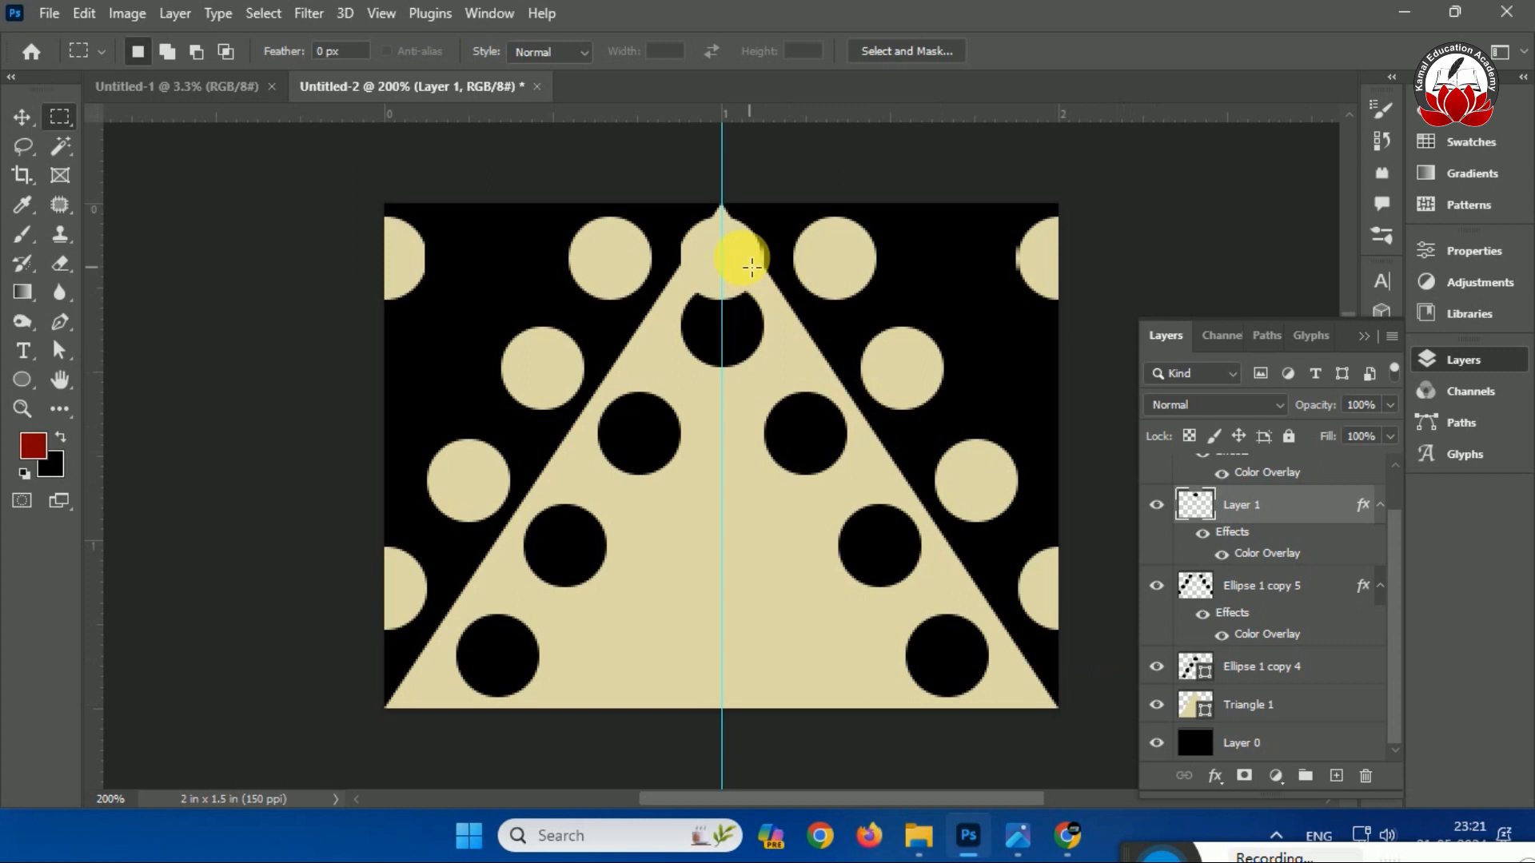
pyautogui.click(22, 117)
pyautogui.moveTo(729, 276); pyautogui.dragTo(729, 674)
# Change the Color Overlay of the bottom centre circle on Layer 1 to black.
pyautogui.rightClick(1277, 514)
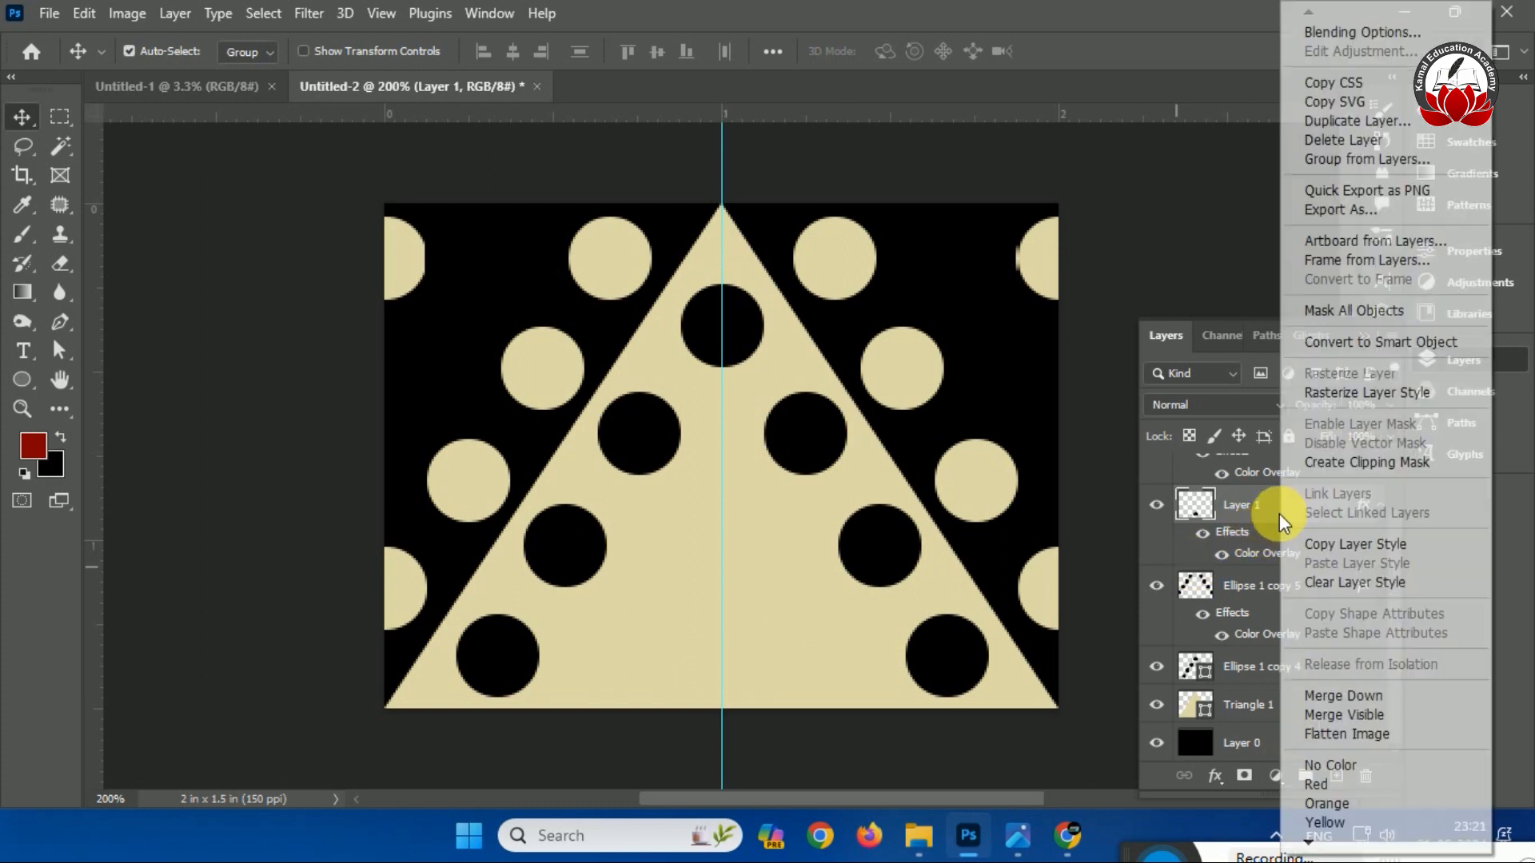
pyautogui.click(1366, 32)
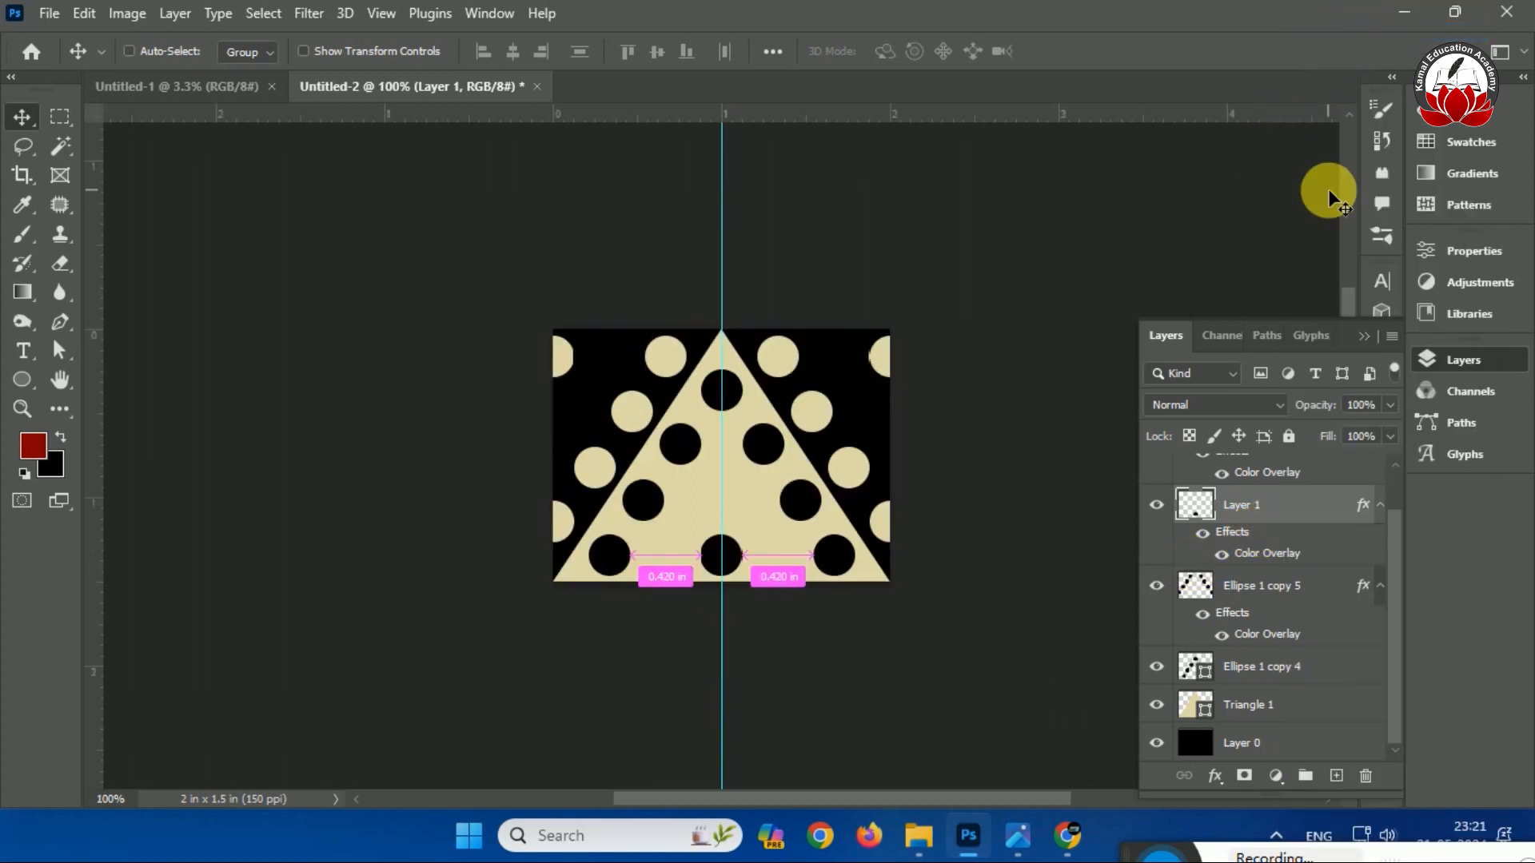
pyautogui.hotkey('ctrl', '0')
pyautogui.hotkey('ctrl', '-')
pyautogui.hotkey('ctrl', '-')
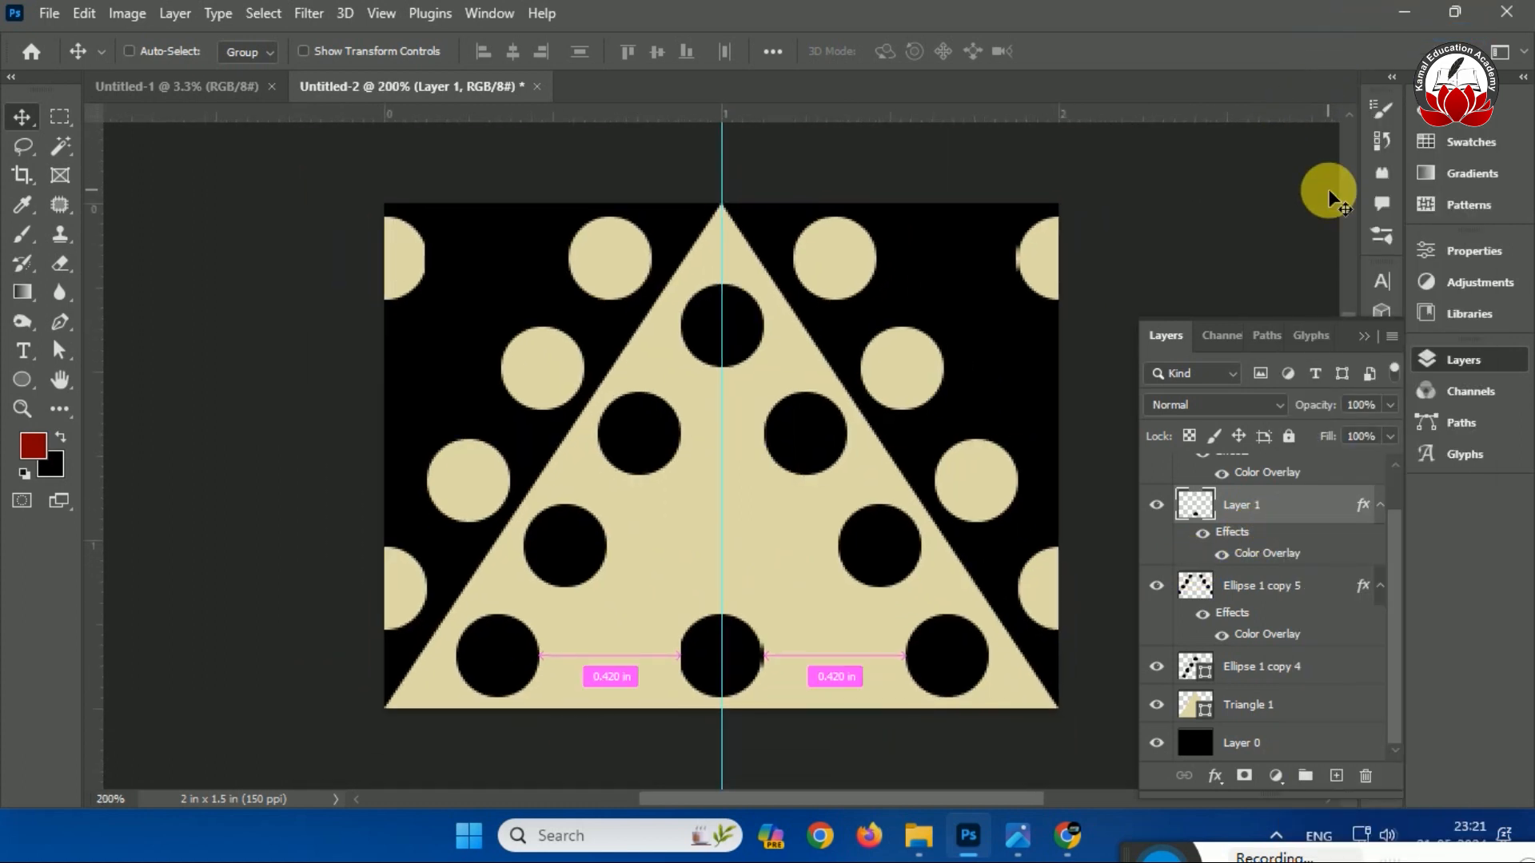
pyautogui.hotkey('ctrl', '0')
pyautogui.press('ctrl')
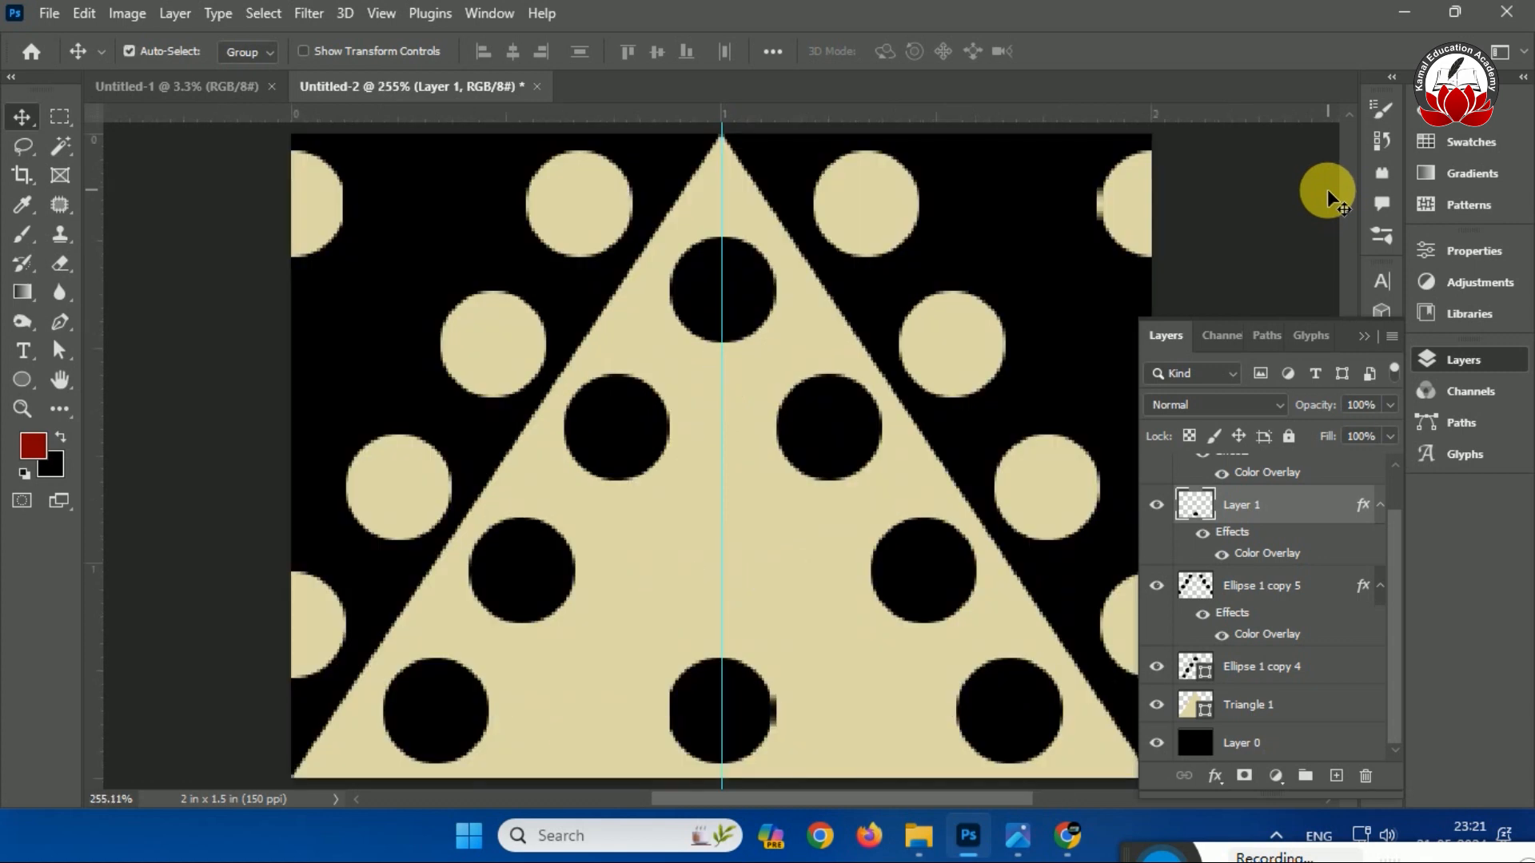
# Preview the triangle tile as a repeating pattern, check how it tiles at a smaller zoom, and return to the single-tile view.
pyautogui.click(380, 15)
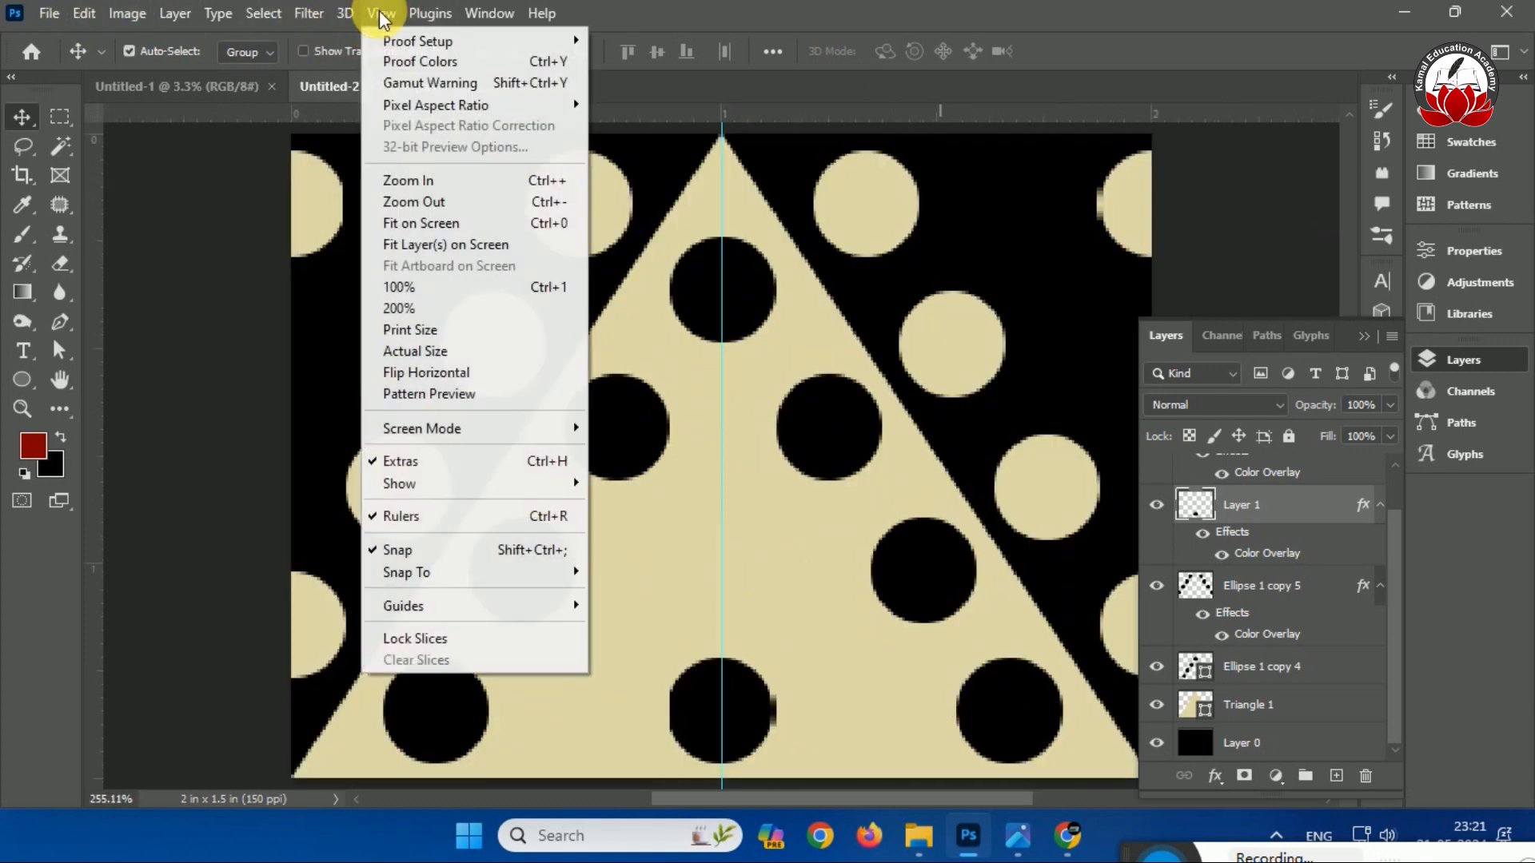
pyautogui.click(462, 399)
pyautogui.click(683, 338)
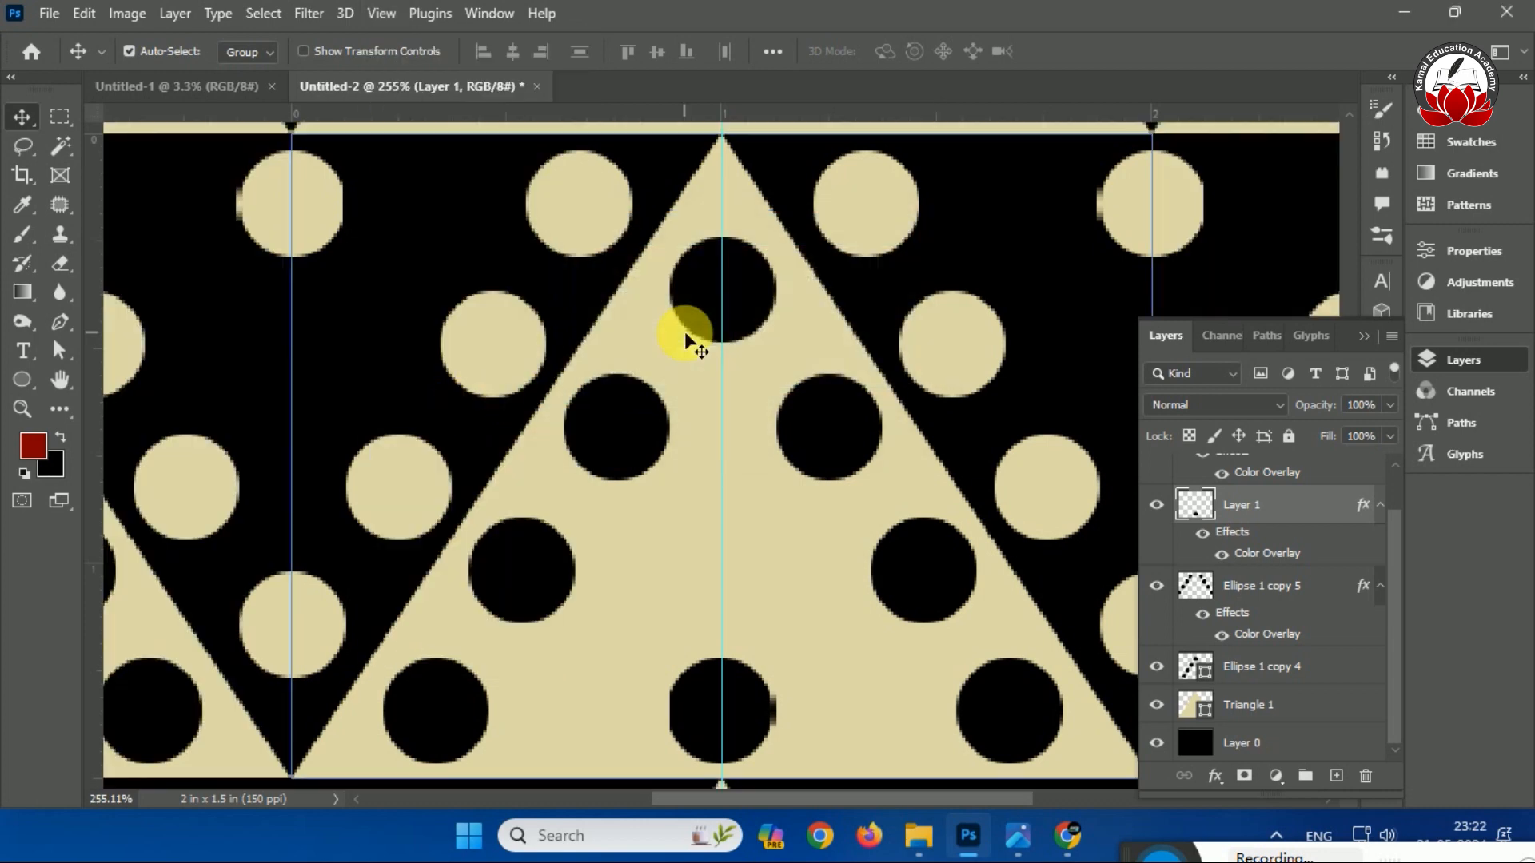
pyautogui.hotkey('ctrl', '-')
pyautogui.hotkey('ctrl', '-')
pyautogui.hotkey('ctrl', '-')
pyautogui.hotkey('ctrl', '-')
pyautogui.hotkey('ctrl', '-')
pyautogui.hotkey('ctrl', '-')
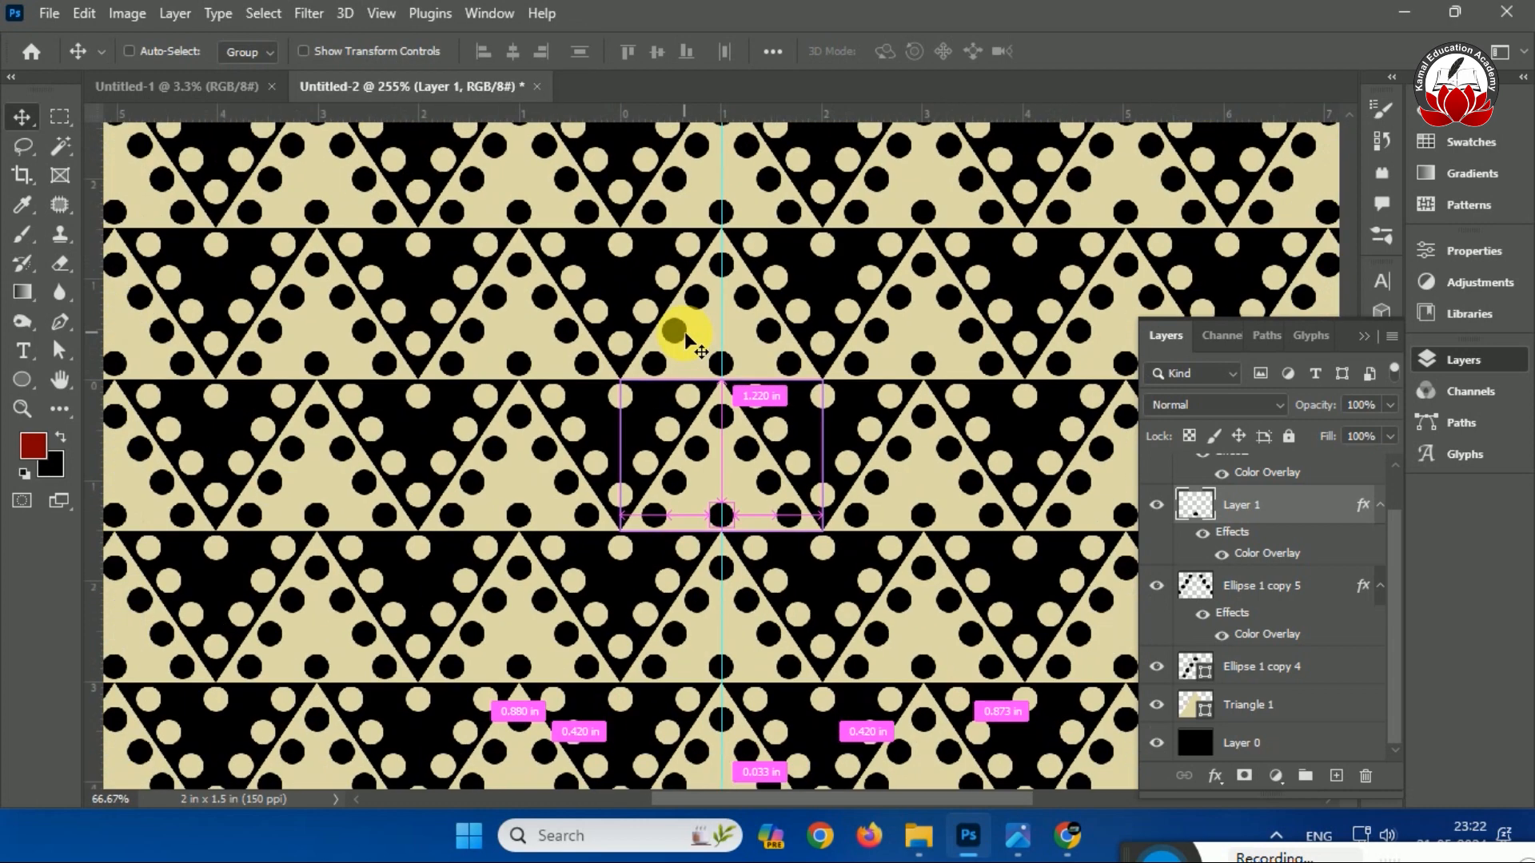
pyautogui.hotkey('ctrl', '+')
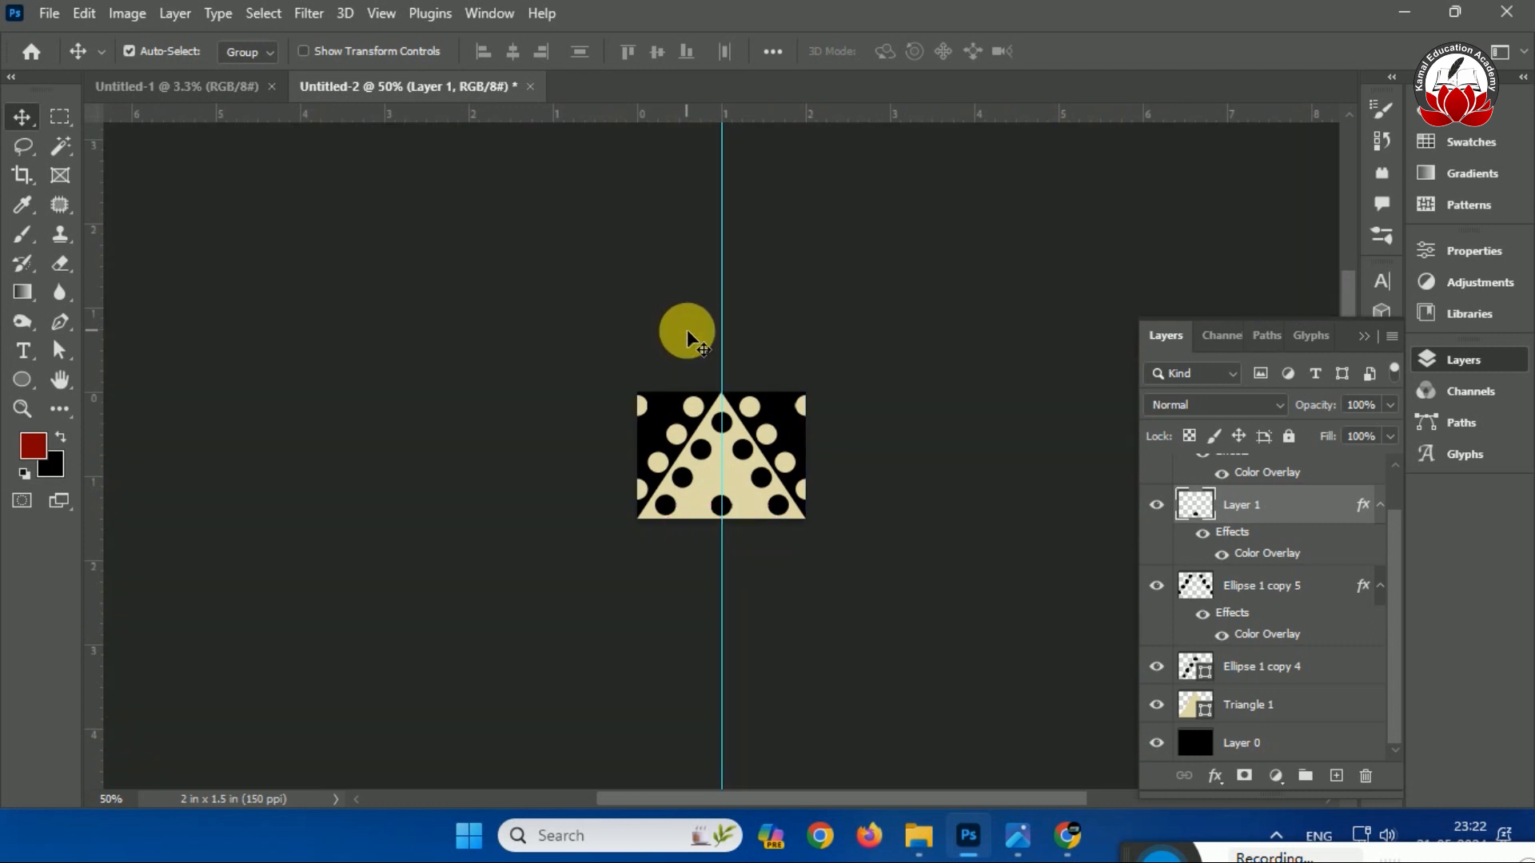
pyautogui.hotkey('ctrl', '0')
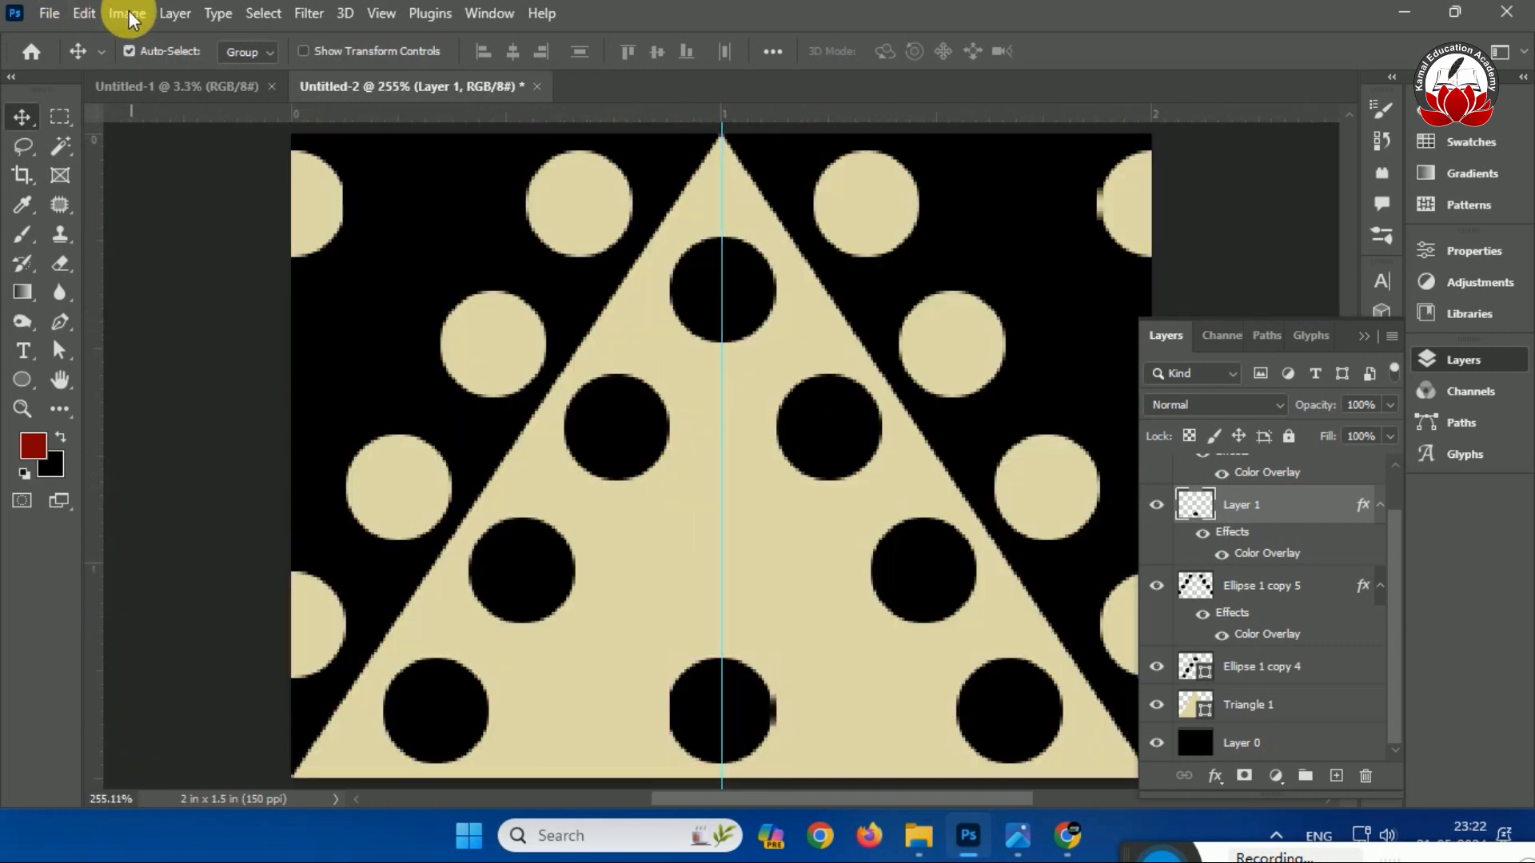
# Define the triangle tile as a pattern named Pattern 26.
pyautogui.click(84, 16)
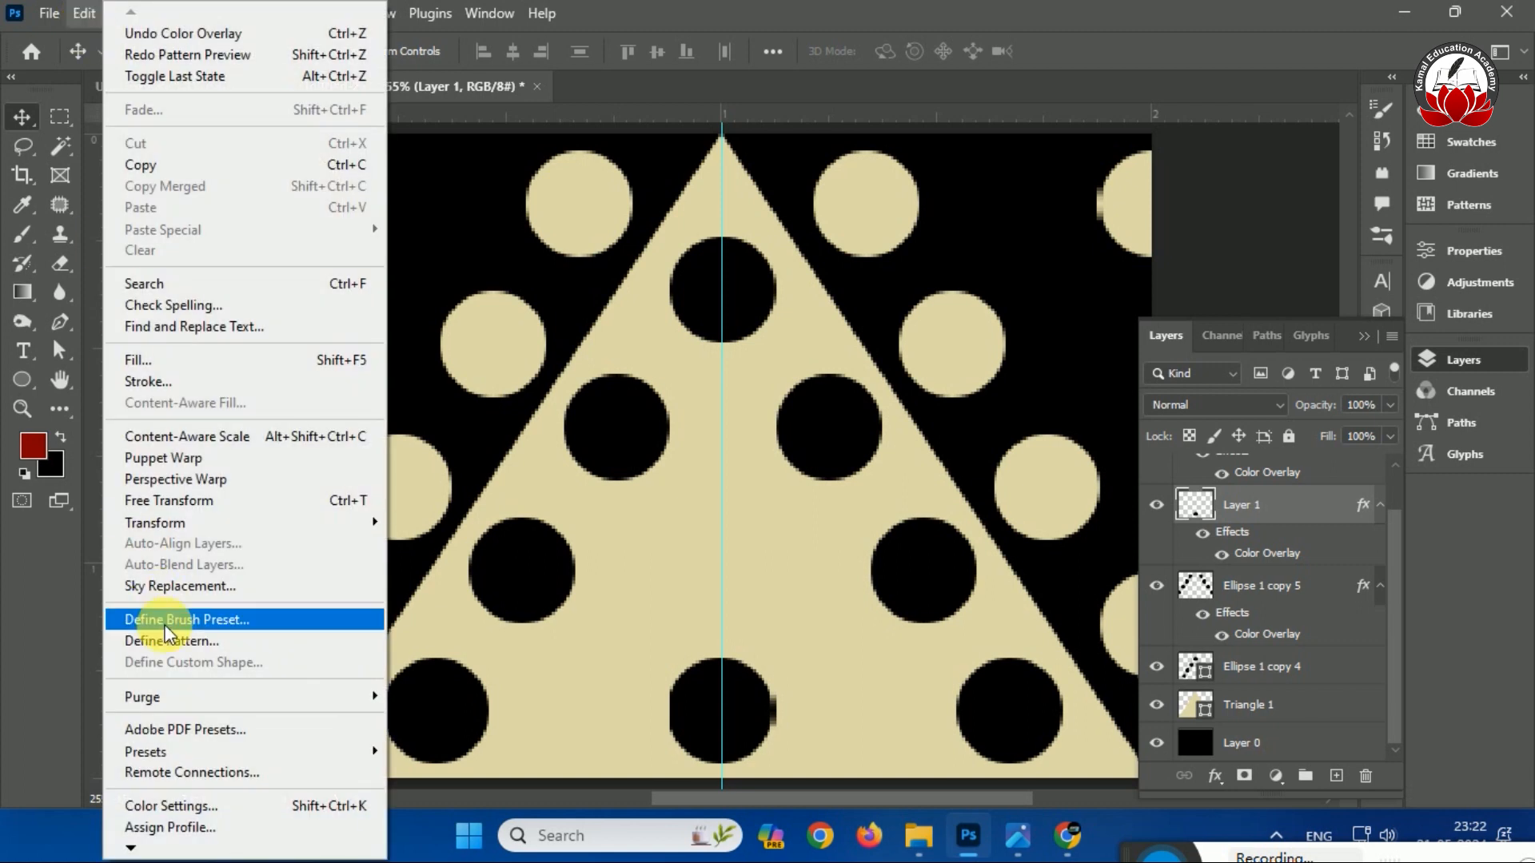
pyautogui.click(196, 641)
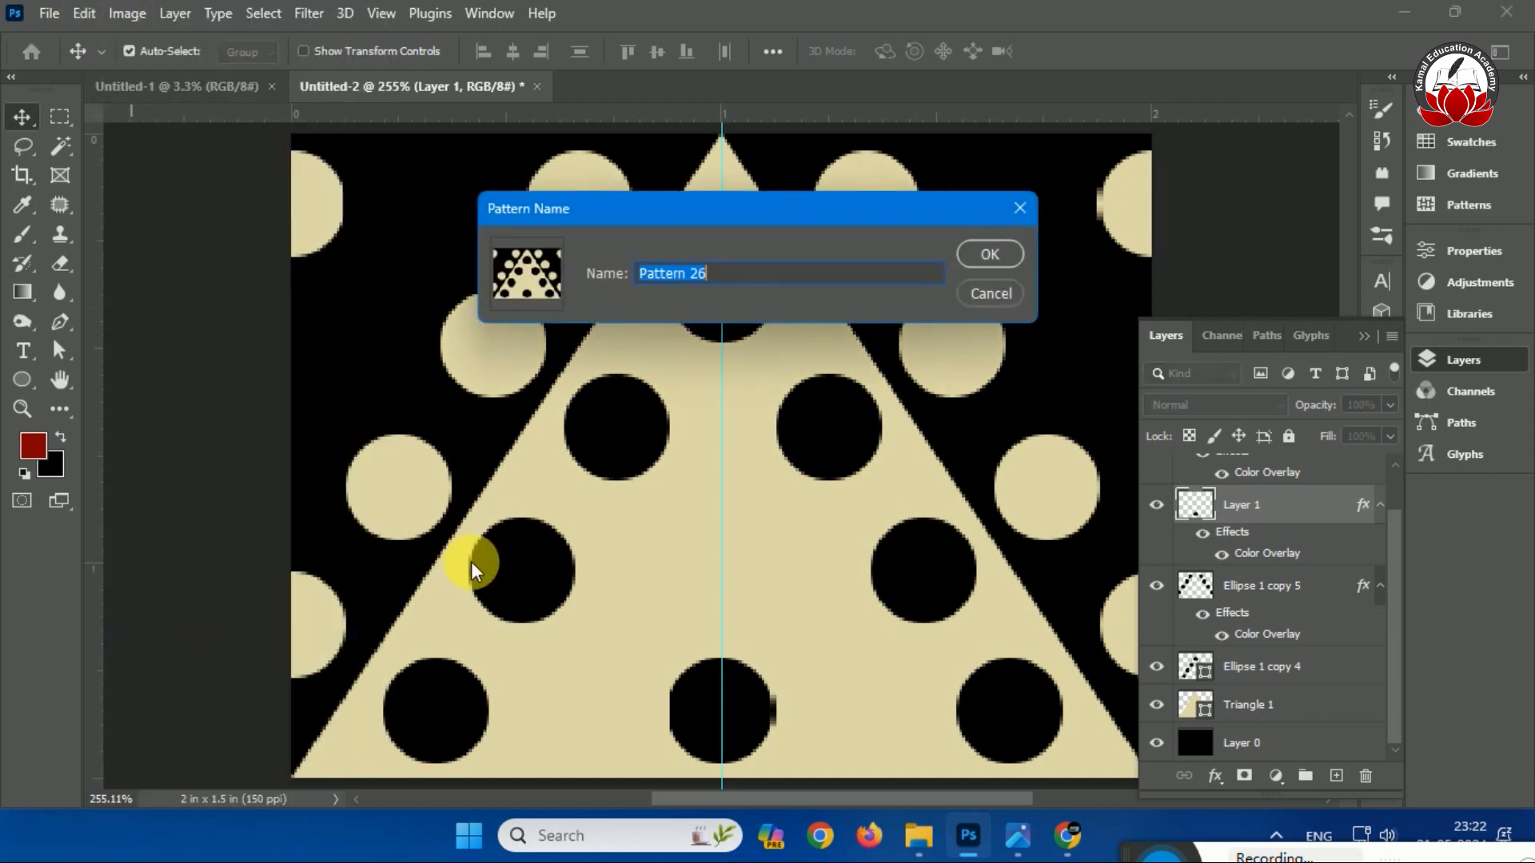
pyautogui.click(991, 255)
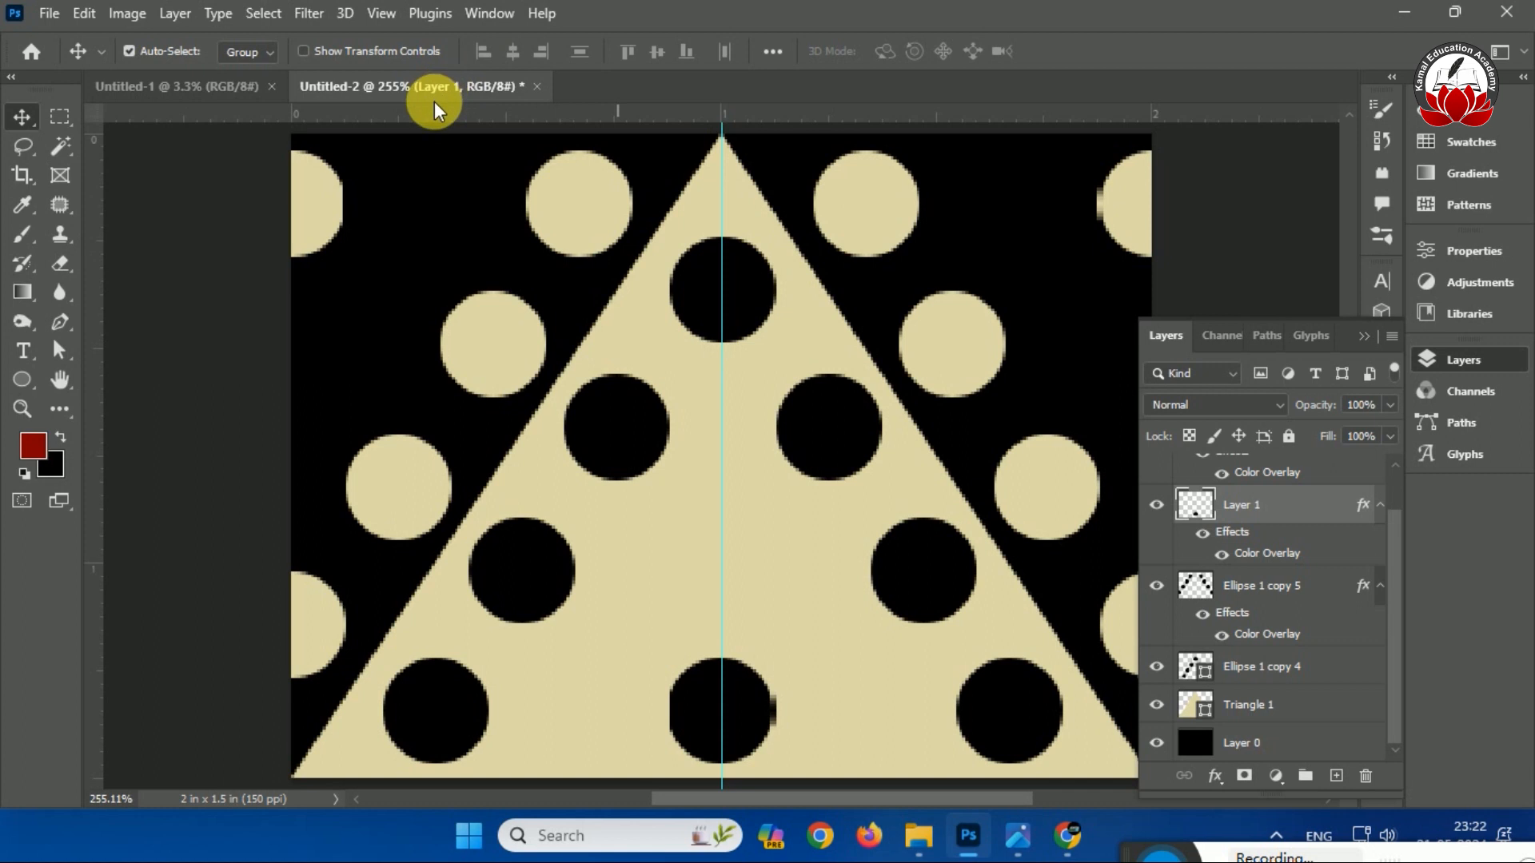
# Switch to Photos, examine the saree's border and dotted body in the reference images, and return to Photoshop.
pyautogui.moveTo(1015, 831)
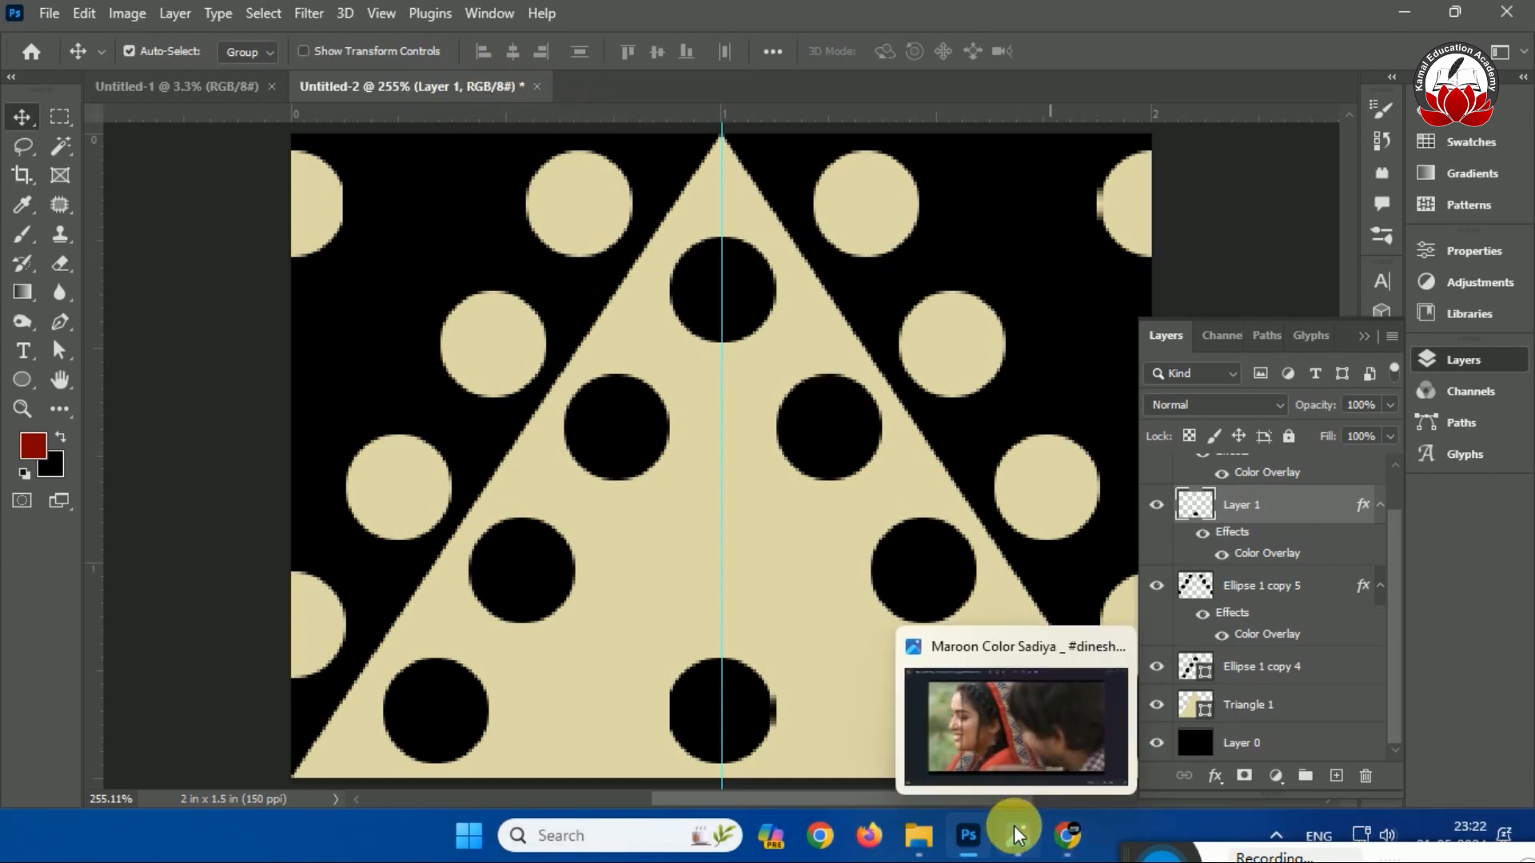
pyautogui.click(1014, 829)
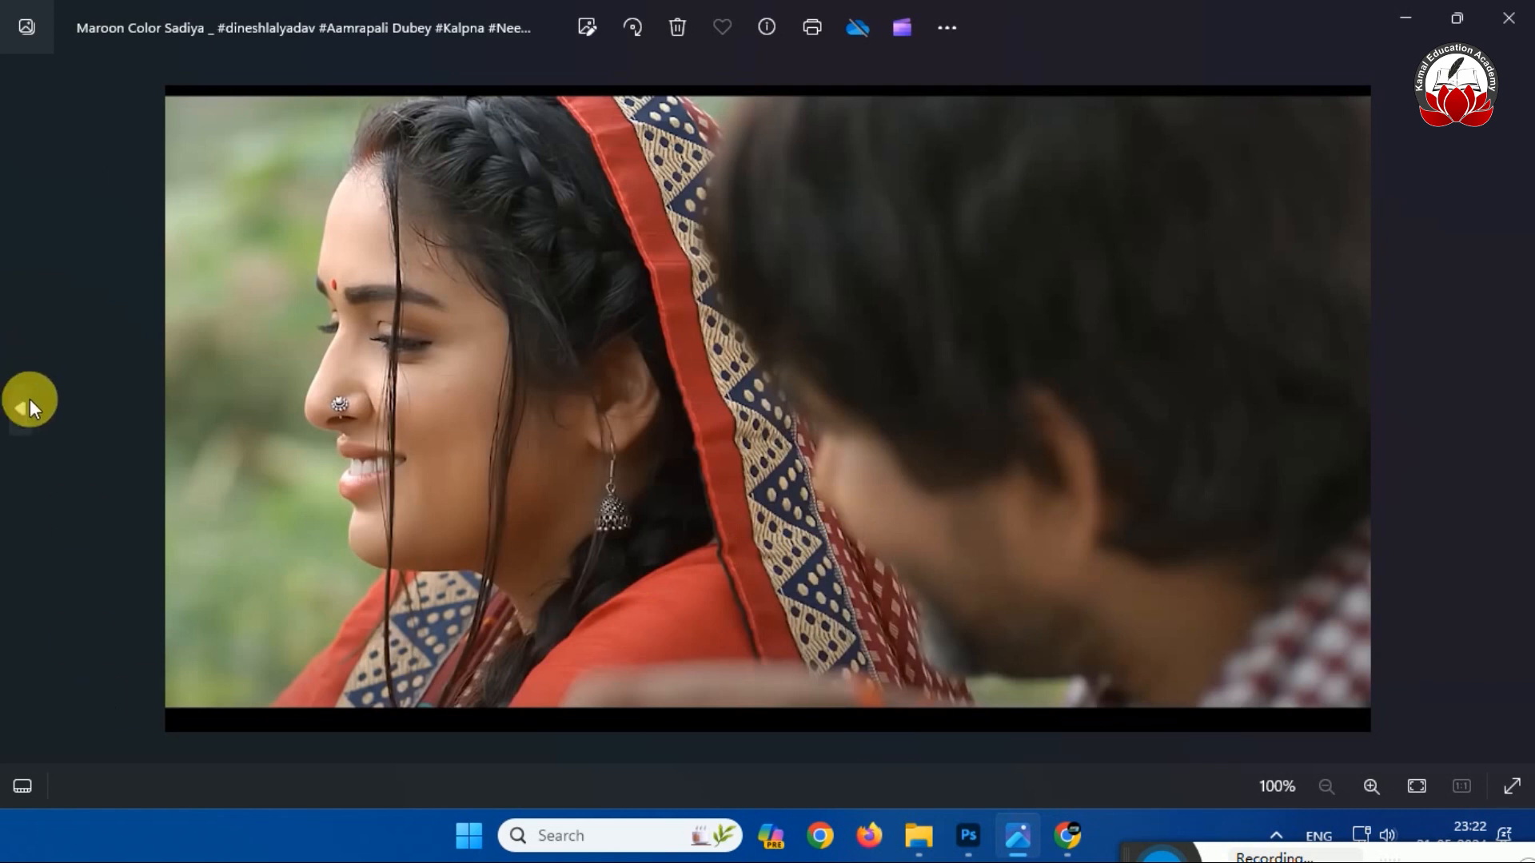
pyautogui.click(11, 406)
pyautogui.scroll(5, 1077, 457)
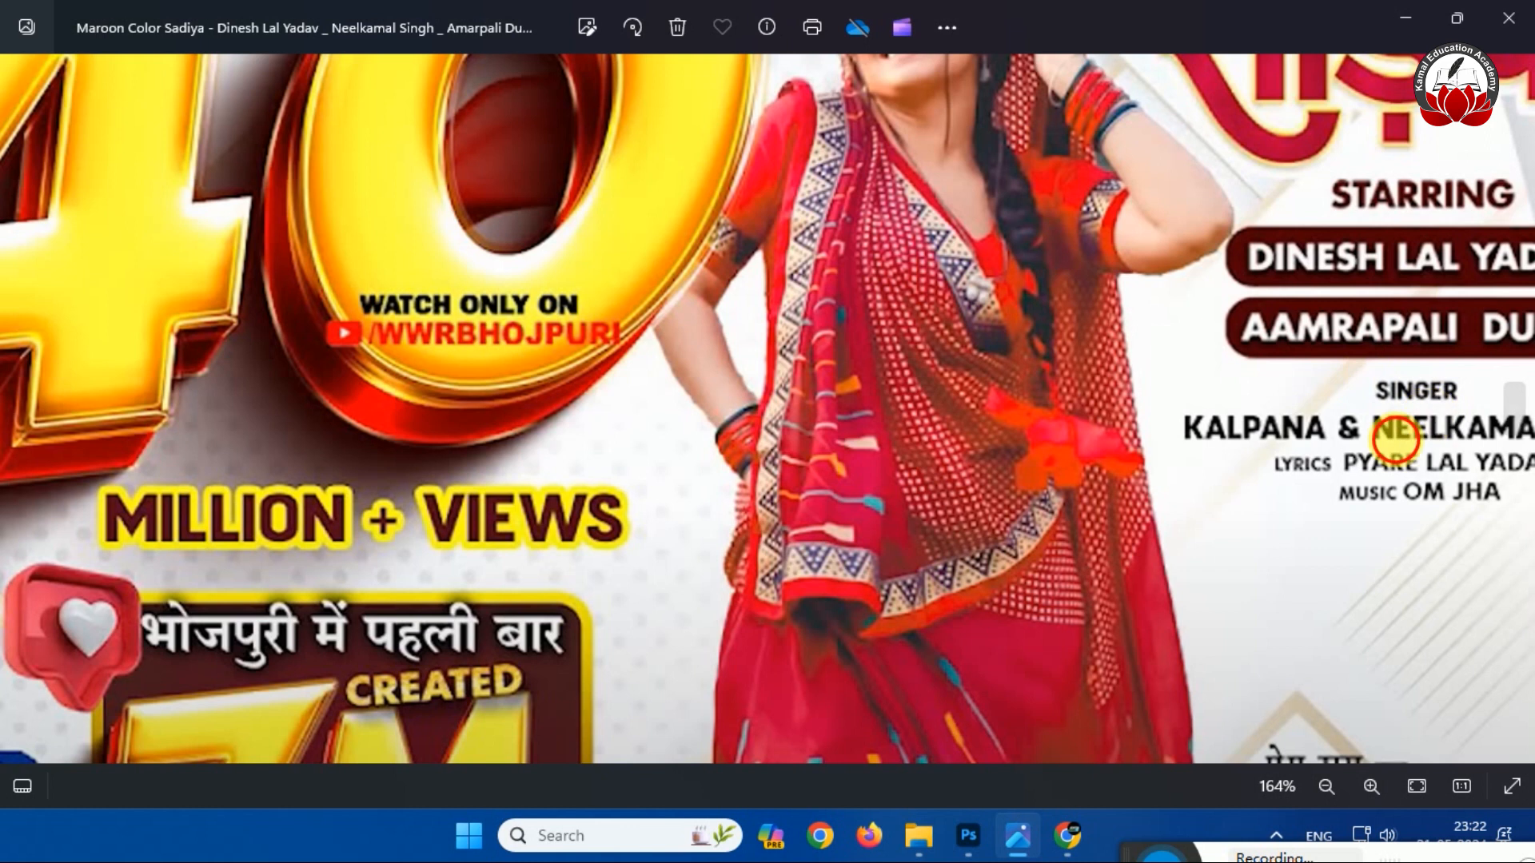
pyautogui.scroll(-4, 1396, 439)
pyautogui.click(1518, 432)
pyautogui.click(1518, 429)
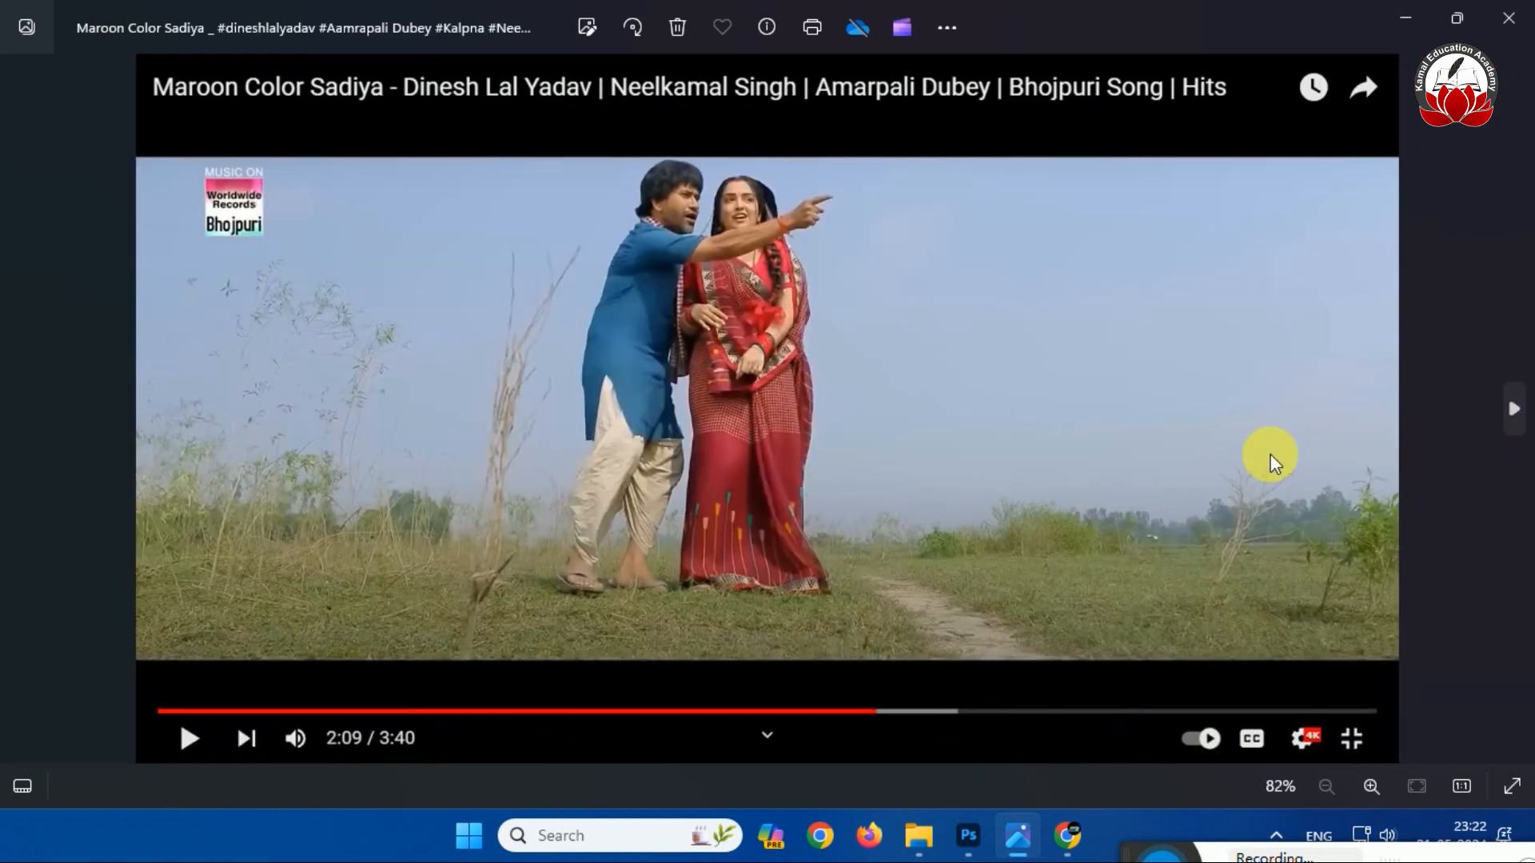
pyautogui.click(1511, 421)
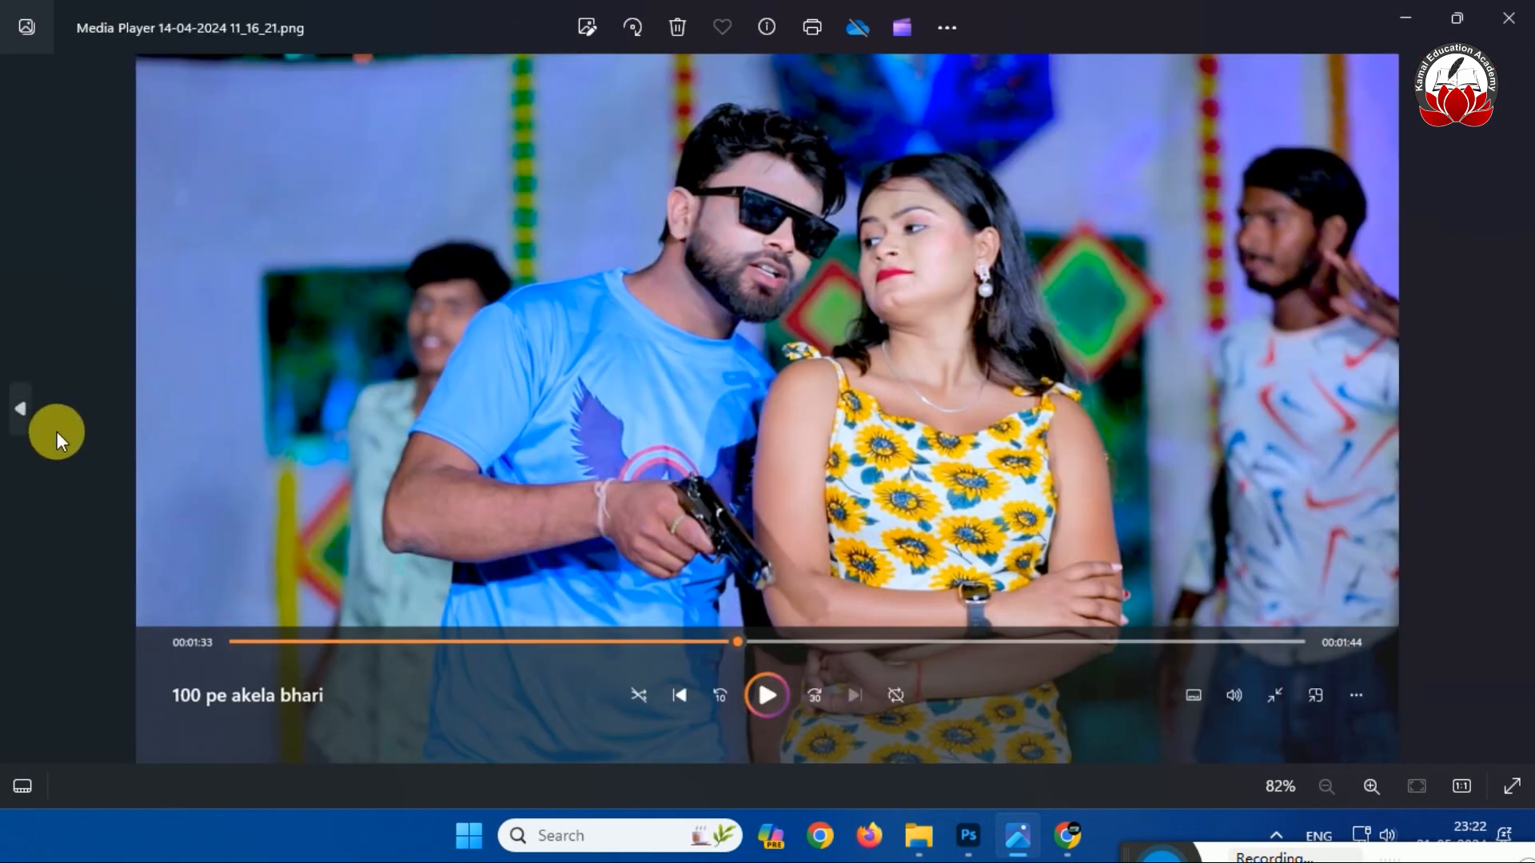
pyautogui.click(22, 422)
pyautogui.scroll(4, 639, 445)
pyautogui.moveTo(823, 446); pyautogui.dragTo(809, 411)
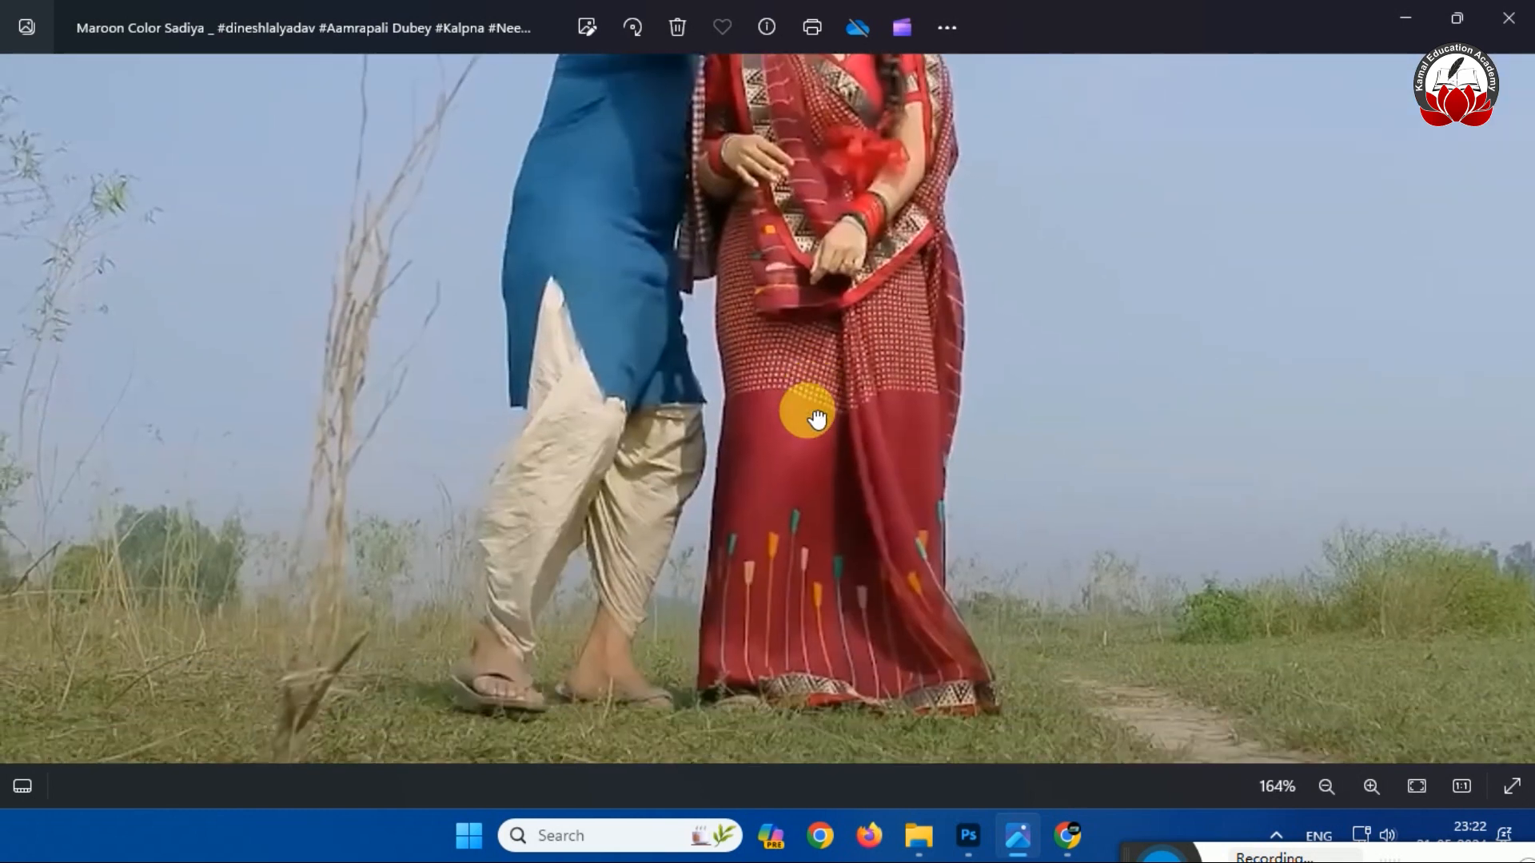
pyautogui.click(1405, 16)
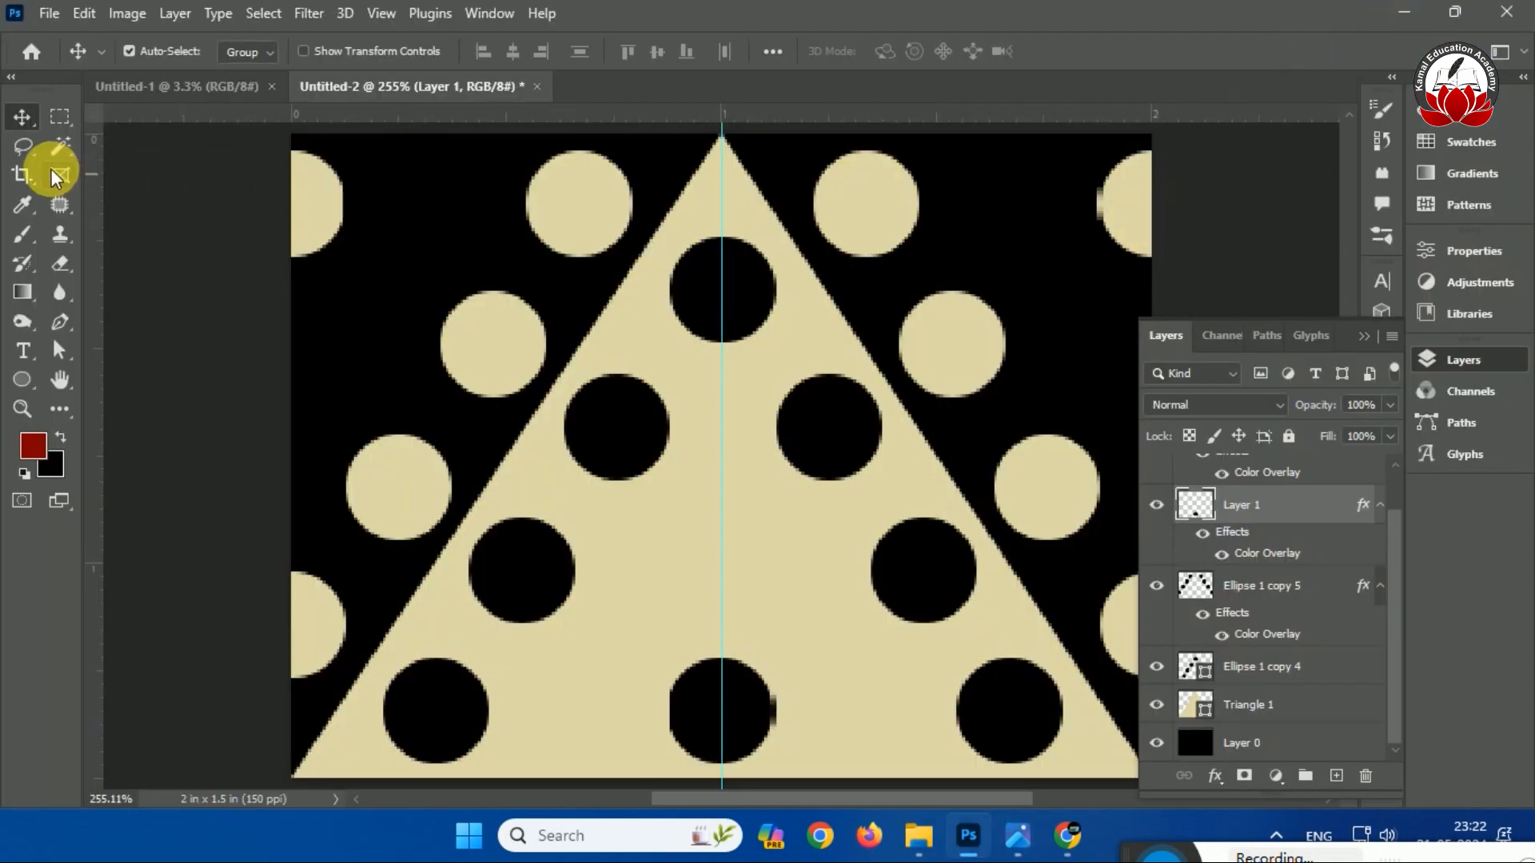
# Create a new 2 x 2 inch RGB document at 150 pixels/inch with a white background and fit it to the view.
pyautogui.click(49, 13)
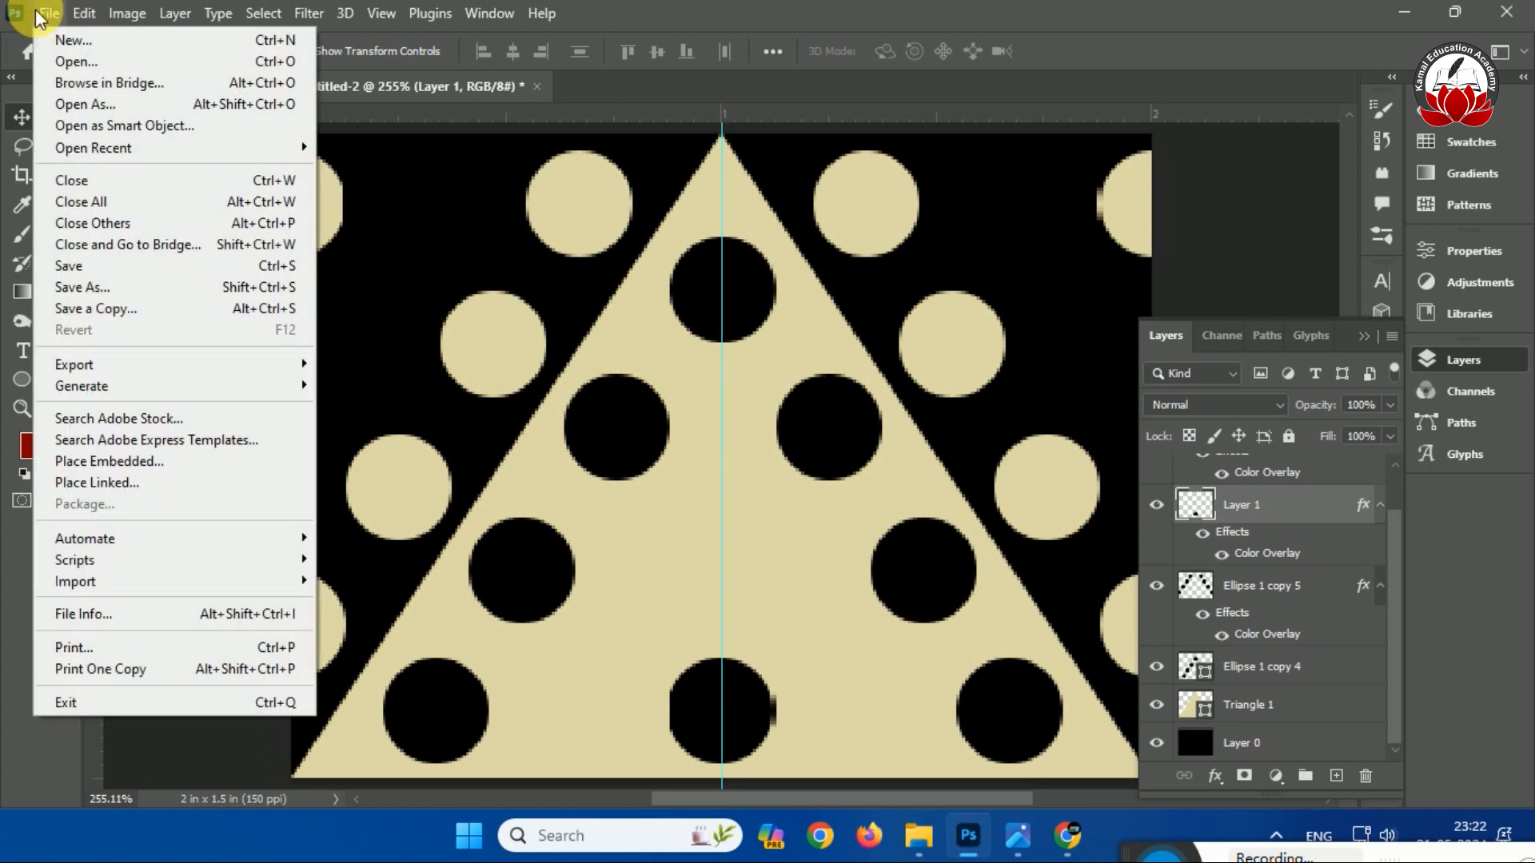
pyautogui.click(66, 40)
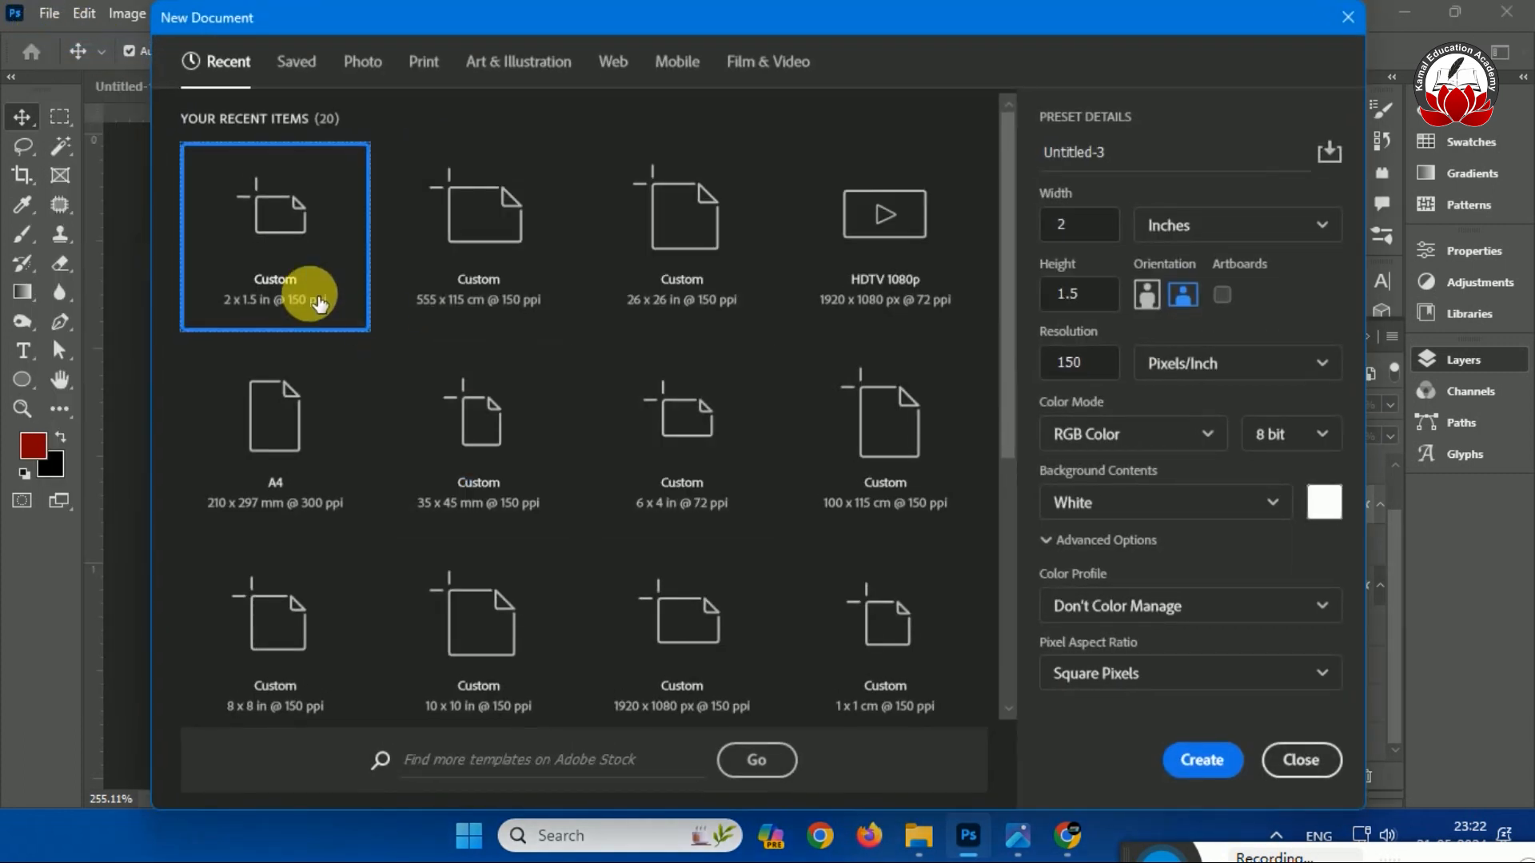
pyautogui.click(1108, 228)
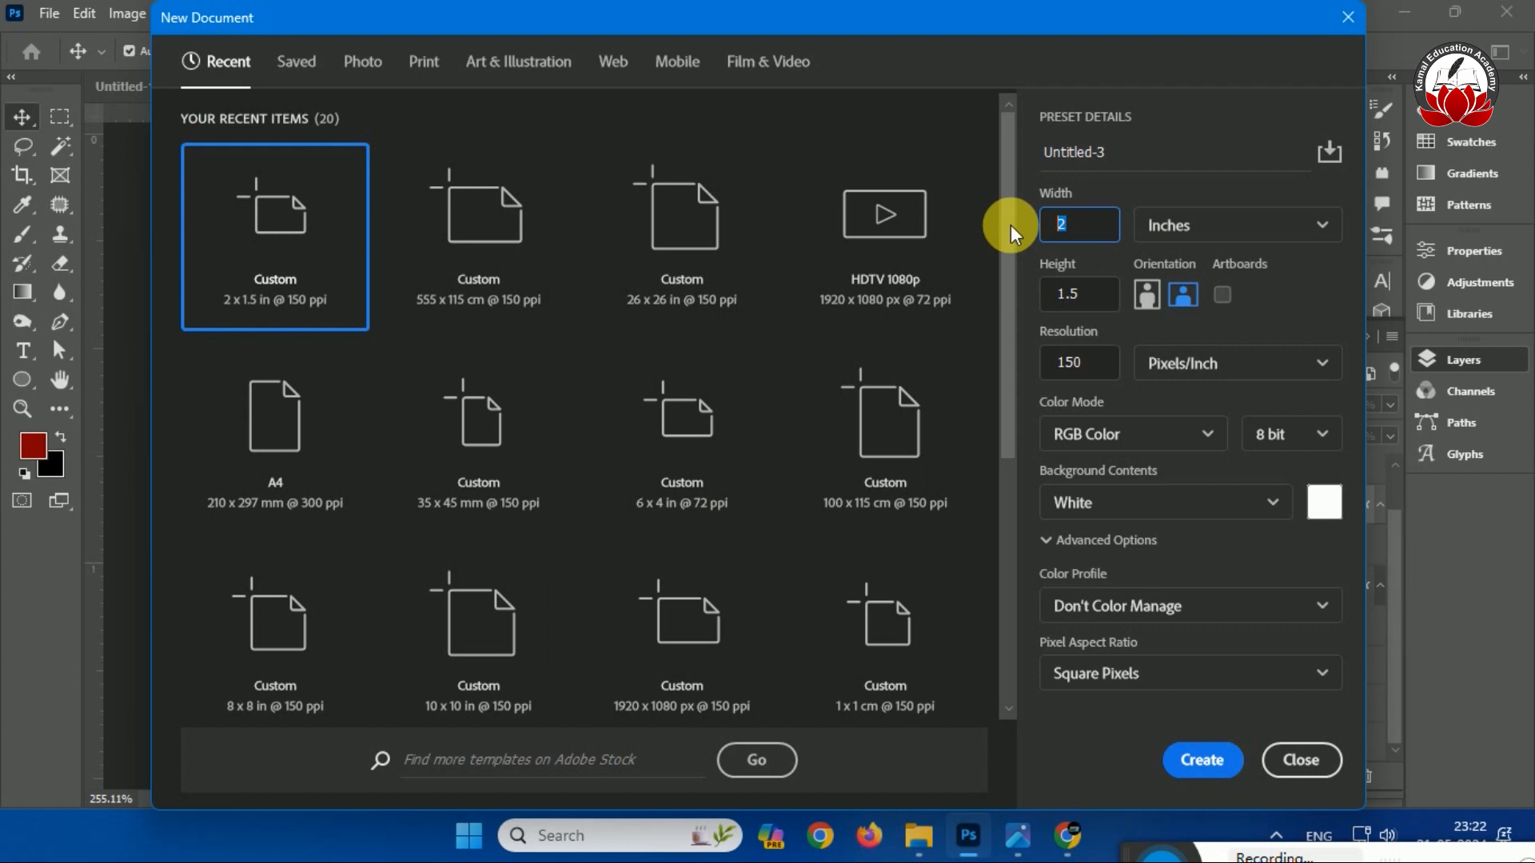
pyautogui.press('Tab')
pyautogui.write('2')
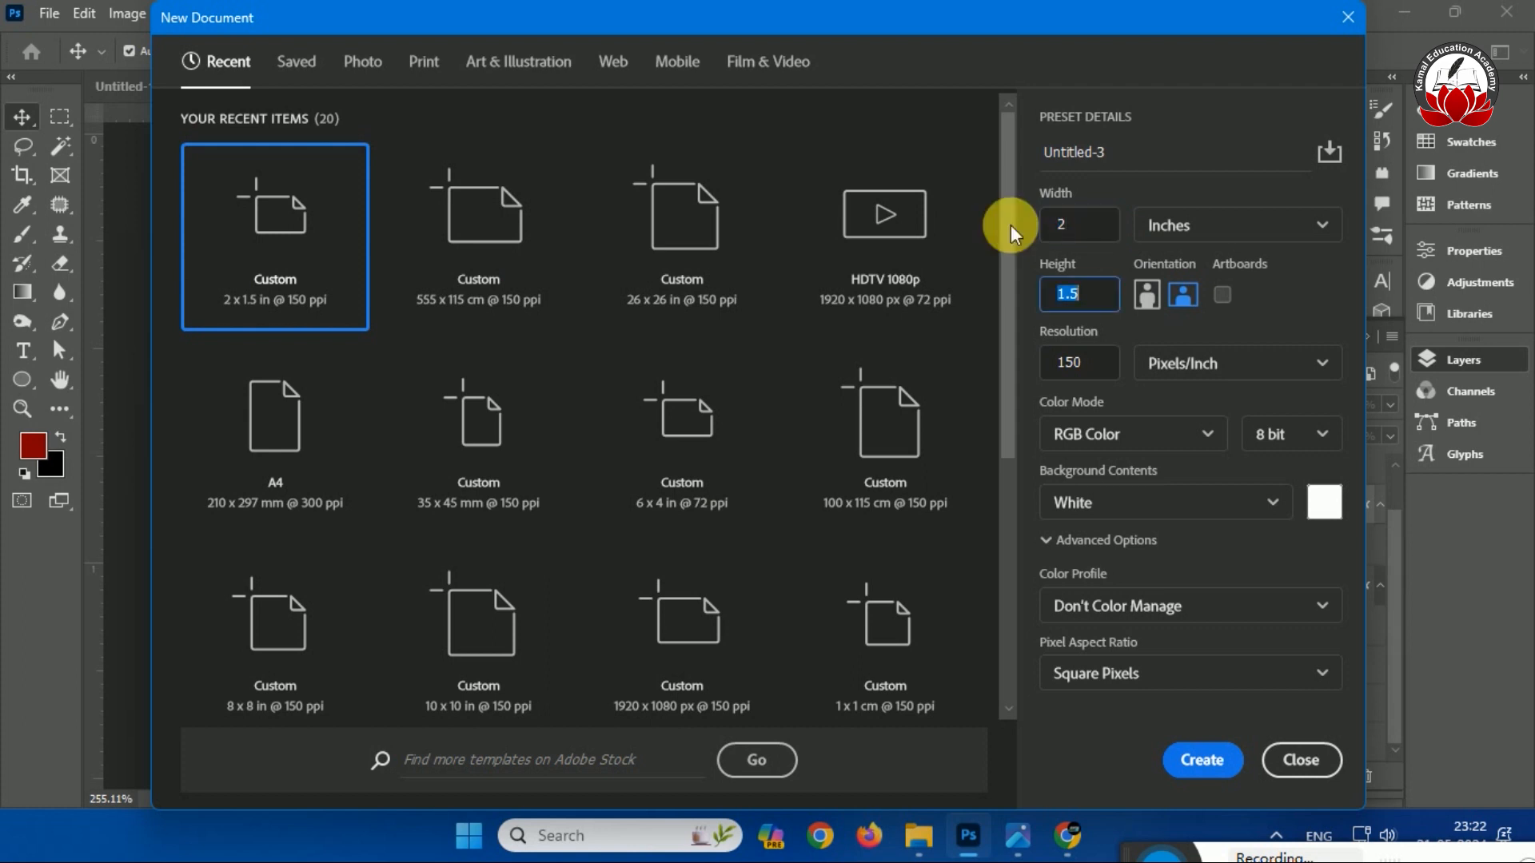
pyautogui.press('Return')
pyautogui.hotkey('ctrl', '0')
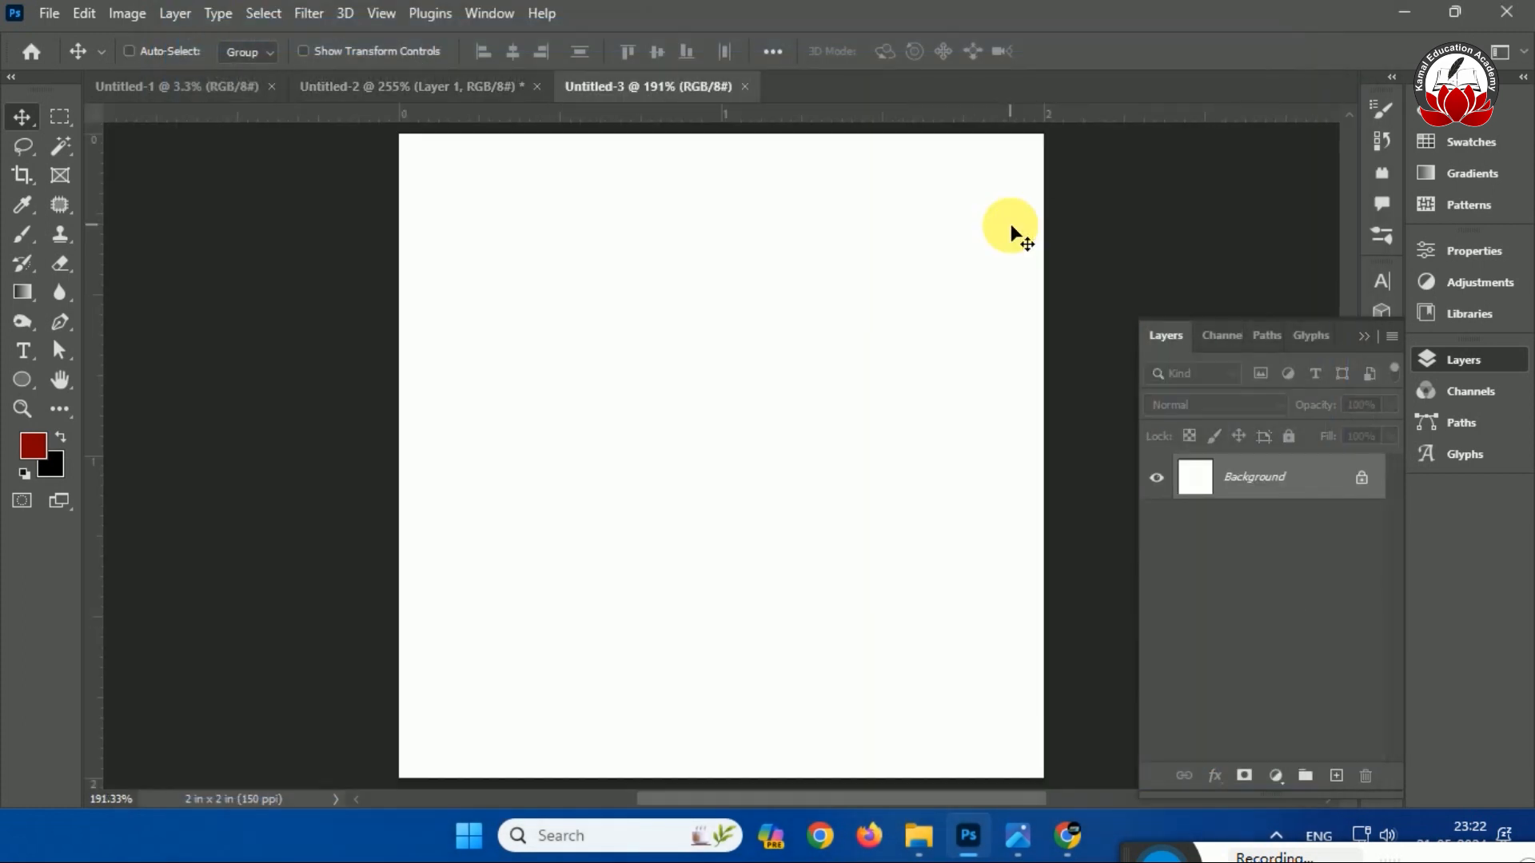
# Set the foreground color to the beige sampled from the triangle in Untitled-2.
pyautogui.click(411, 85)
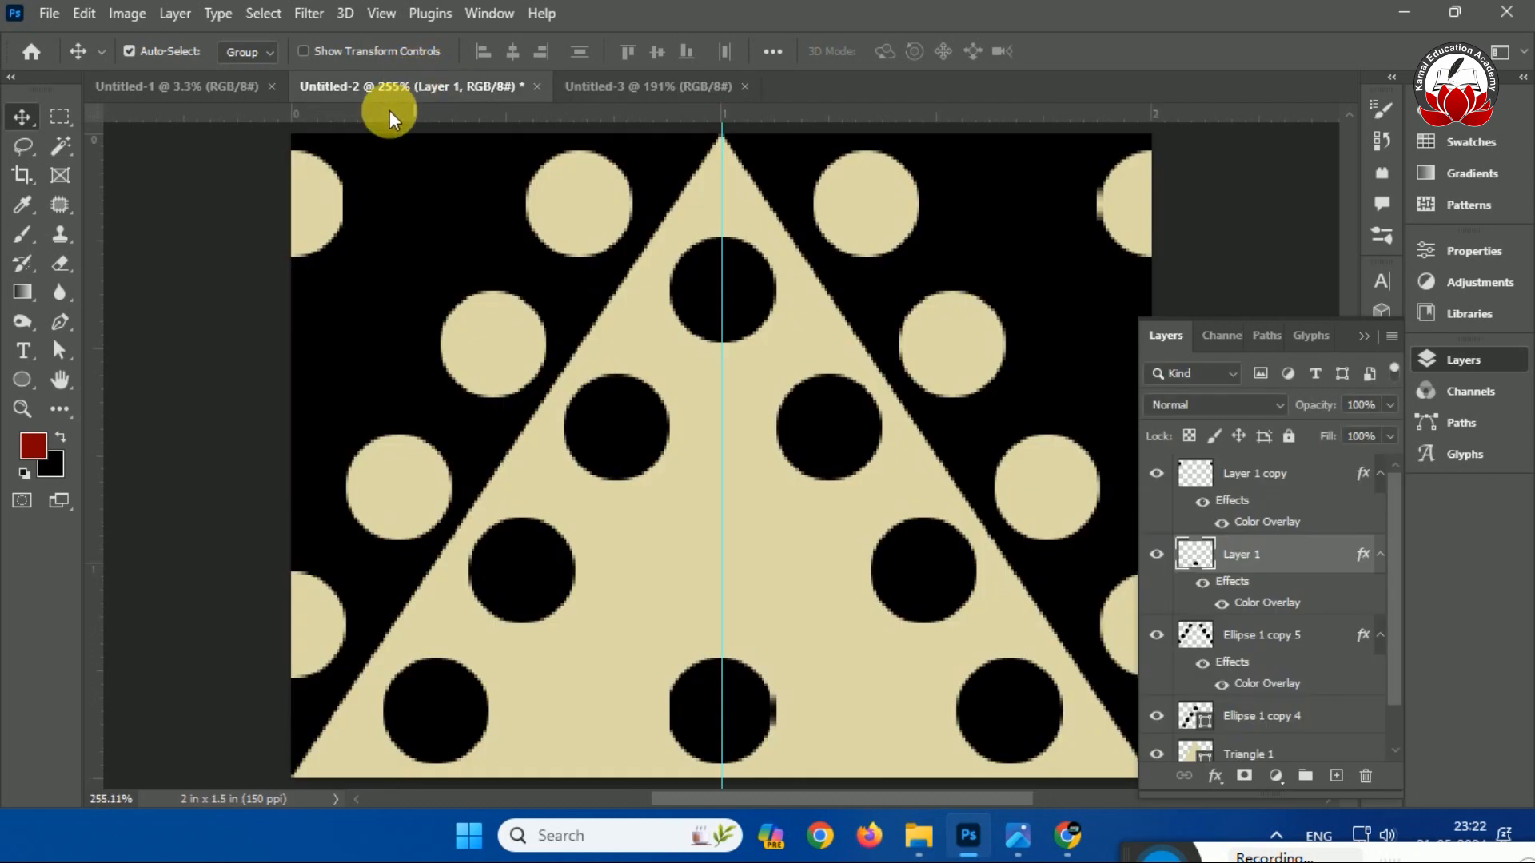
pyautogui.click(31, 443)
pyautogui.click(427, 518)
pyautogui.click(1359, 228)
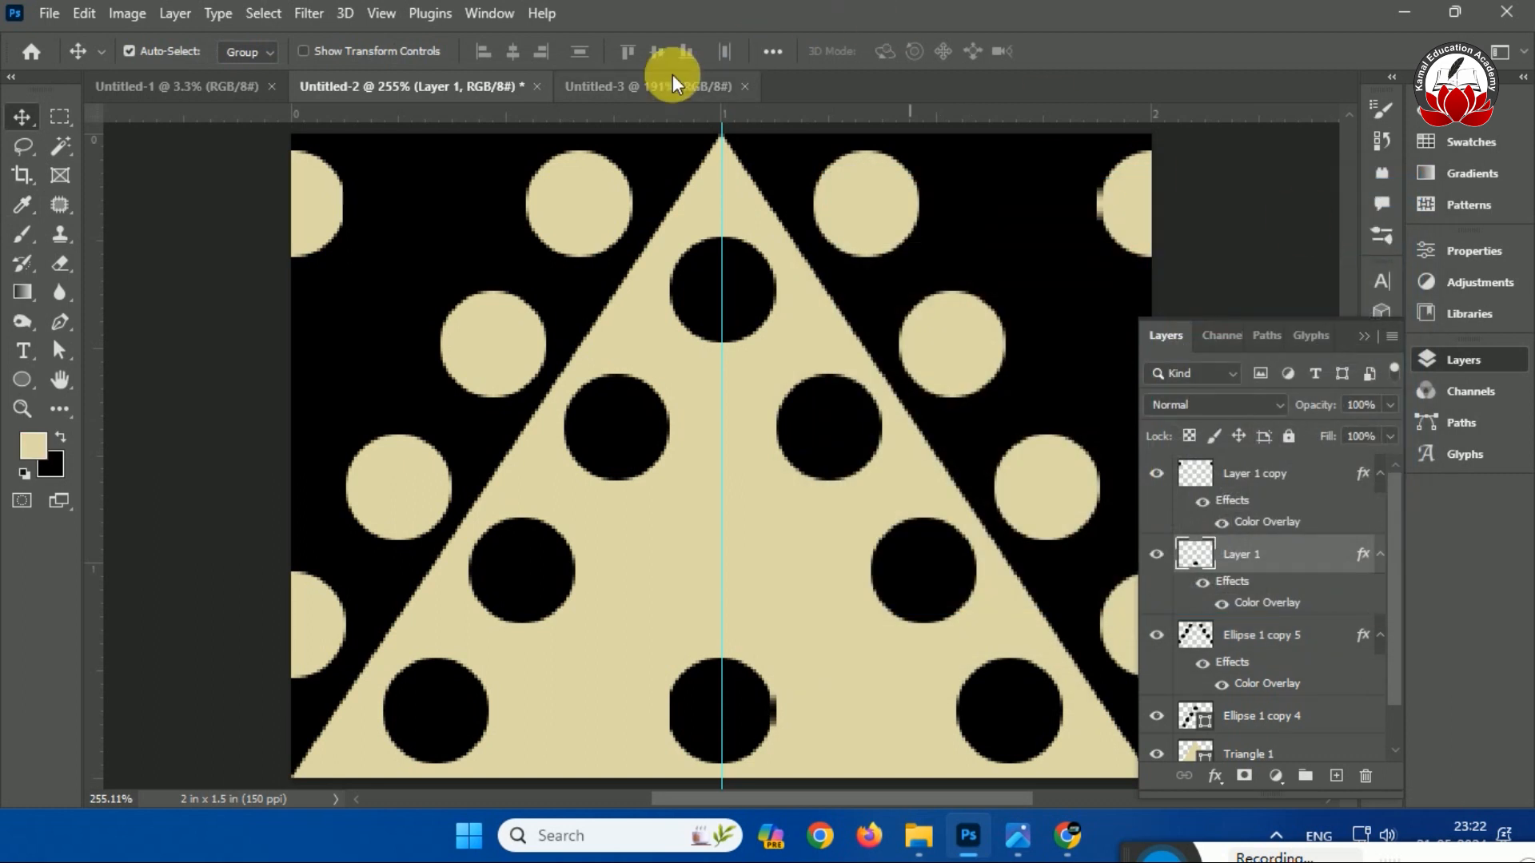
# Add a new layer to Untitled-3 and fill it with black.
pyautogui.click(689, 86)
pyautogui.click(1333, 777)
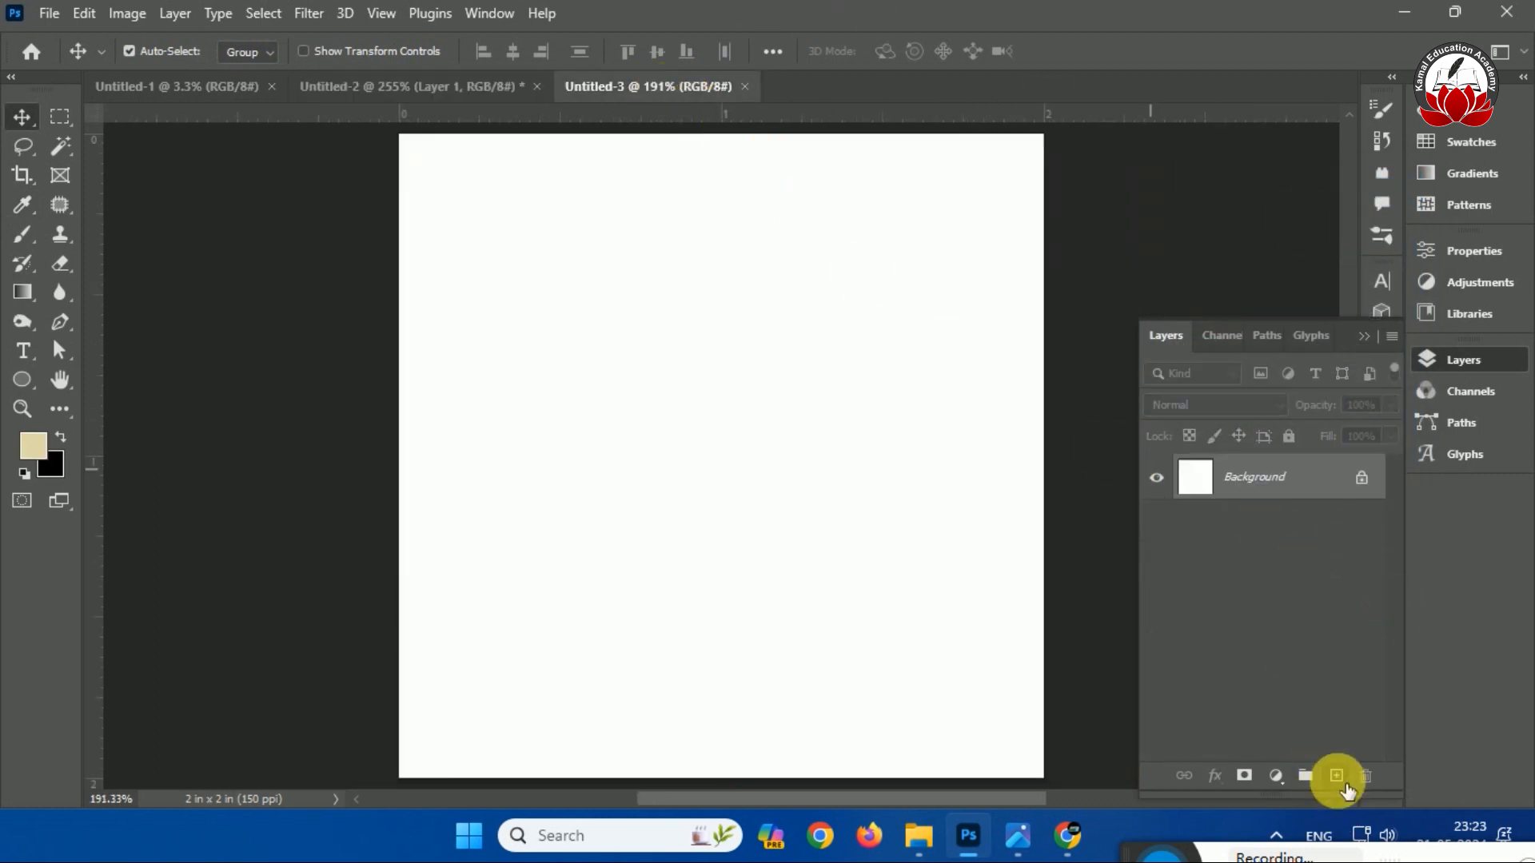
pyautogui.hotkey('ctrl', 'BackSpace')
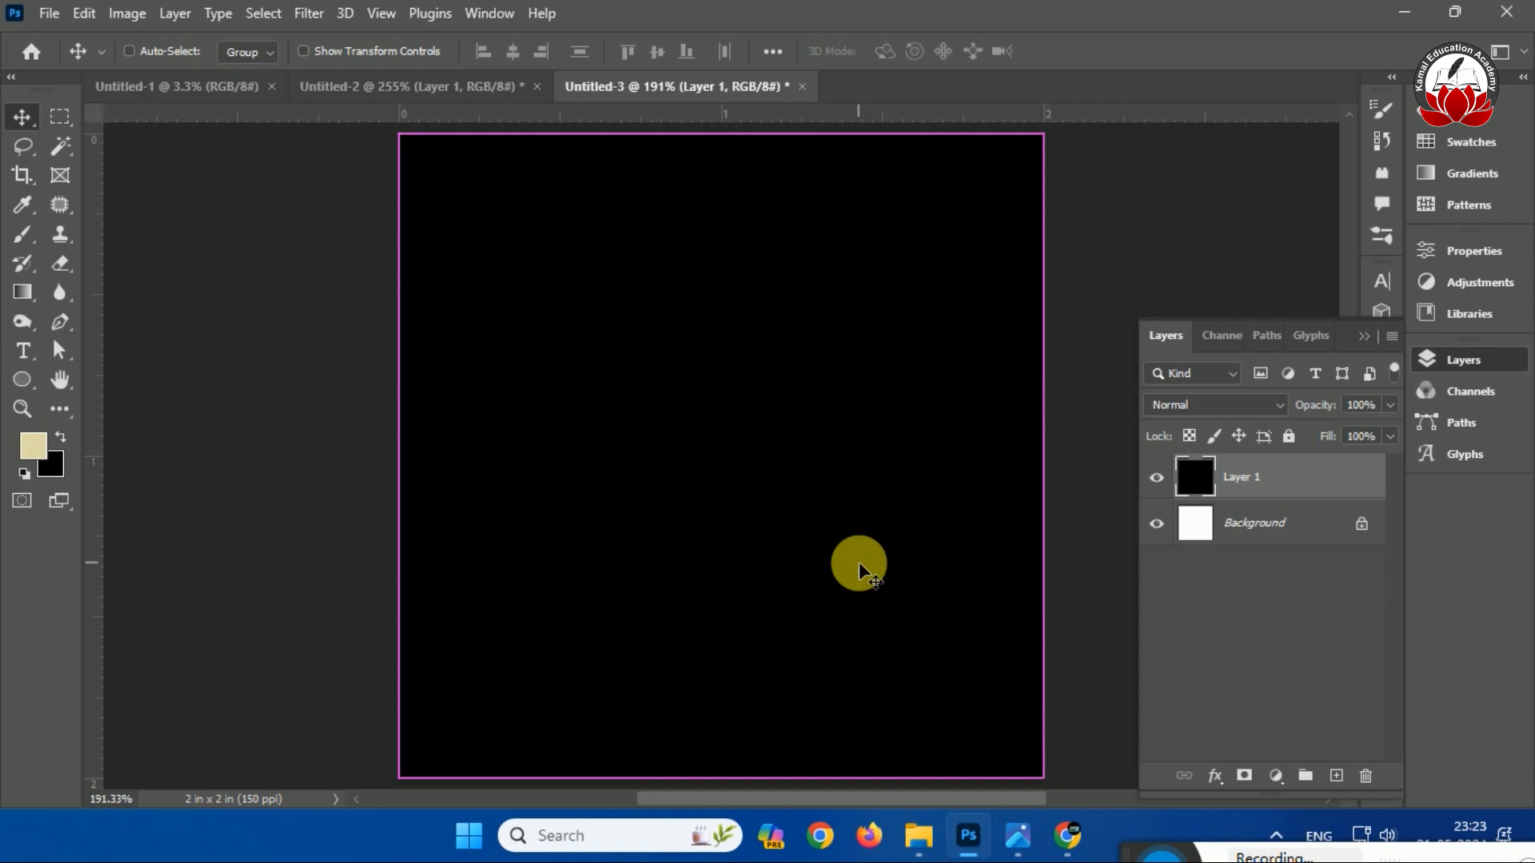
# Draw a beige rectangle about 0.44 x 0.41 in in the upper-left area of the black Untitled-3 canvas.
pyautogui.click(339, 89)
pyautogui.click(692, 88)
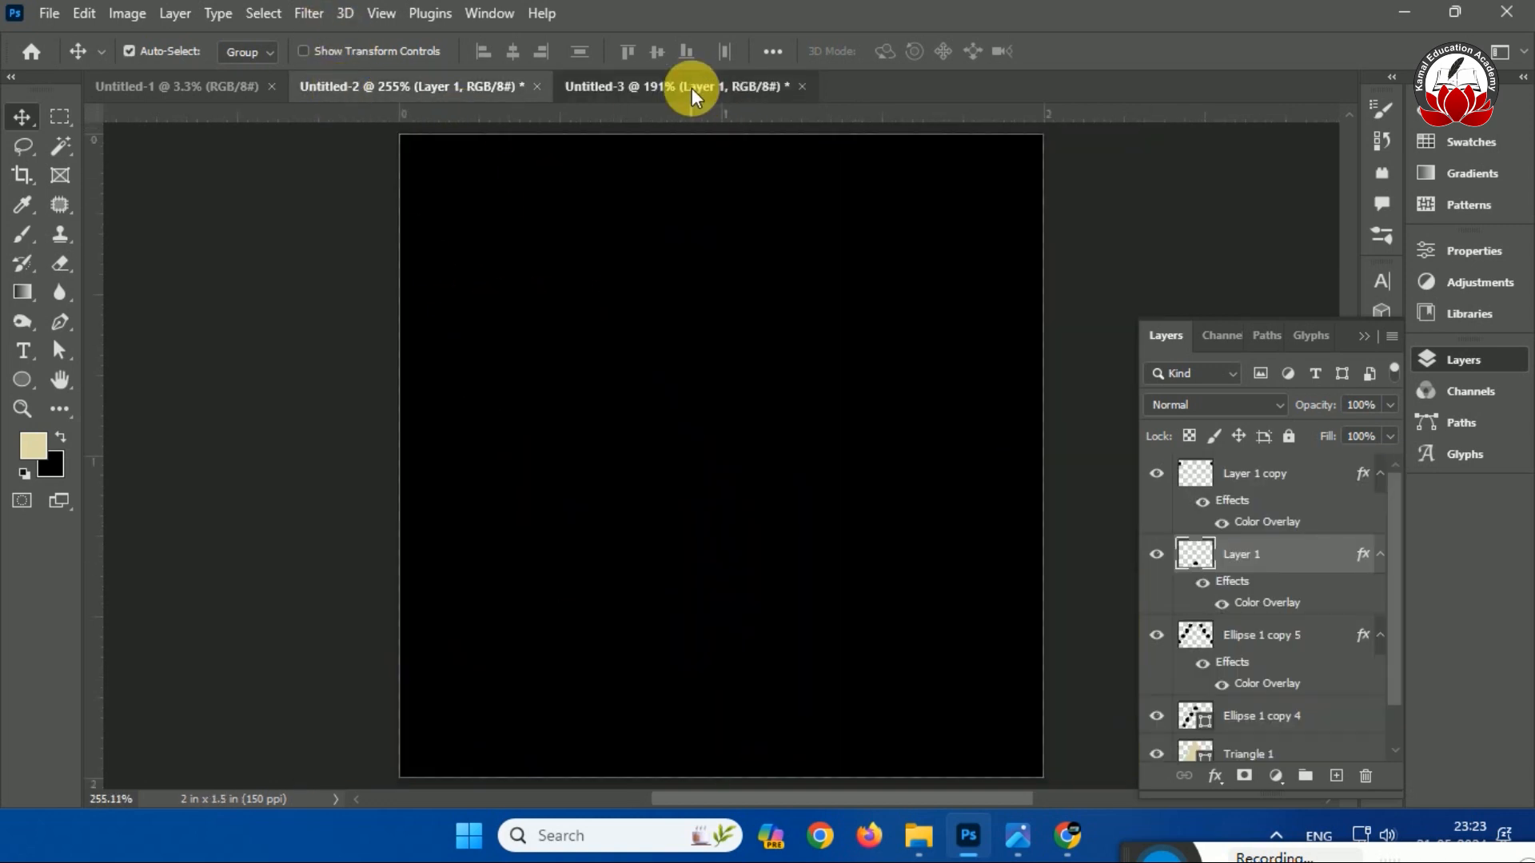
pyautogui.click(19, 381)
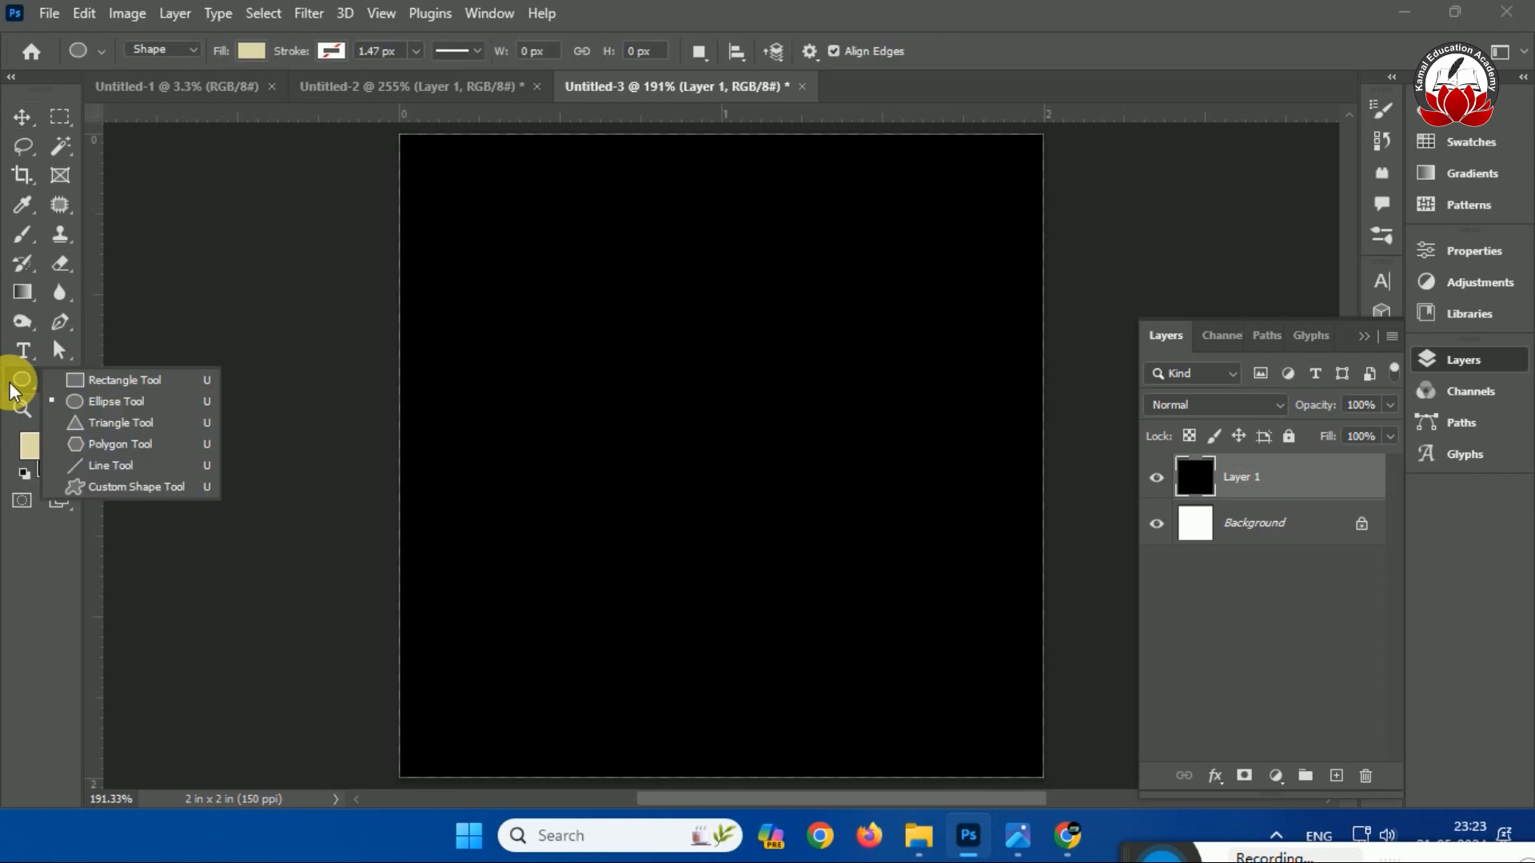
pyautogui.click(128, 380)
pyautogui.moveTo(473, 265); pyautogui.dragTo(619, 395)
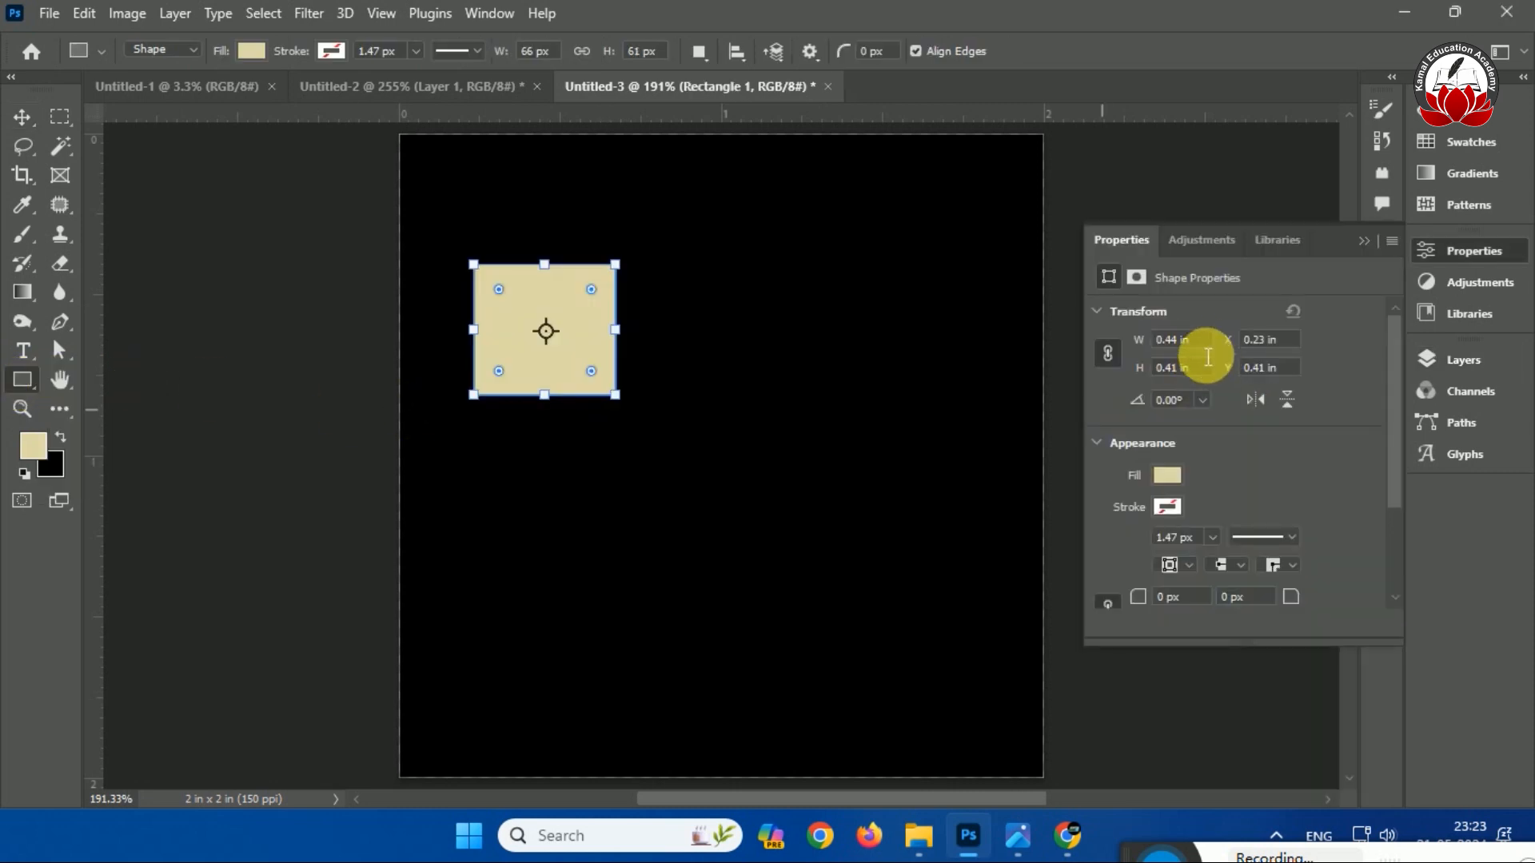
# Set the beige rectangle's height to 0.44 in with its proportions linked.
pyautogui.click(1195, 342)
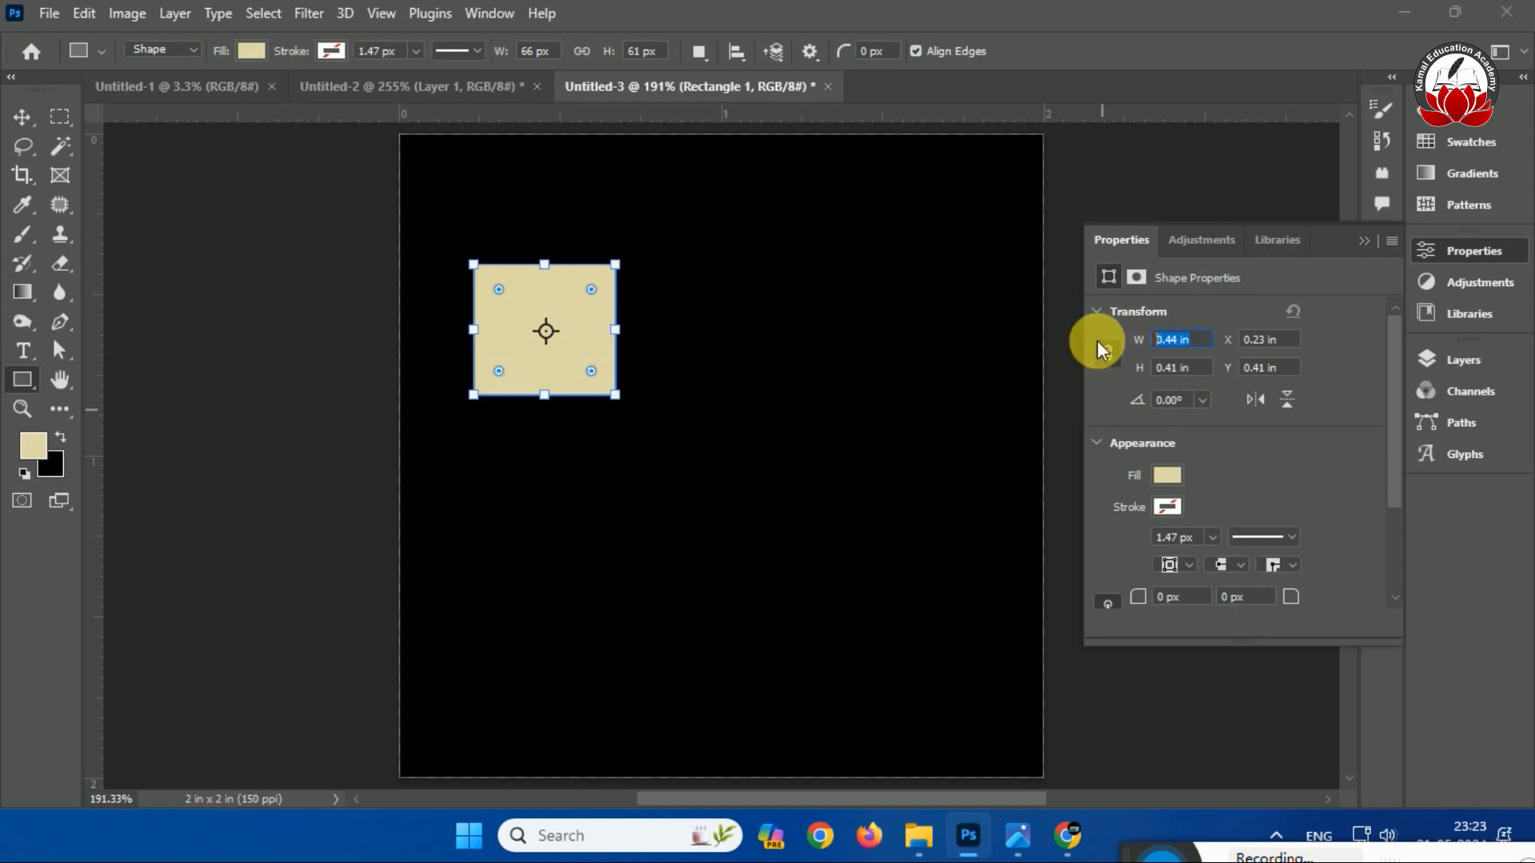
pyautogui.click(1196, 369)
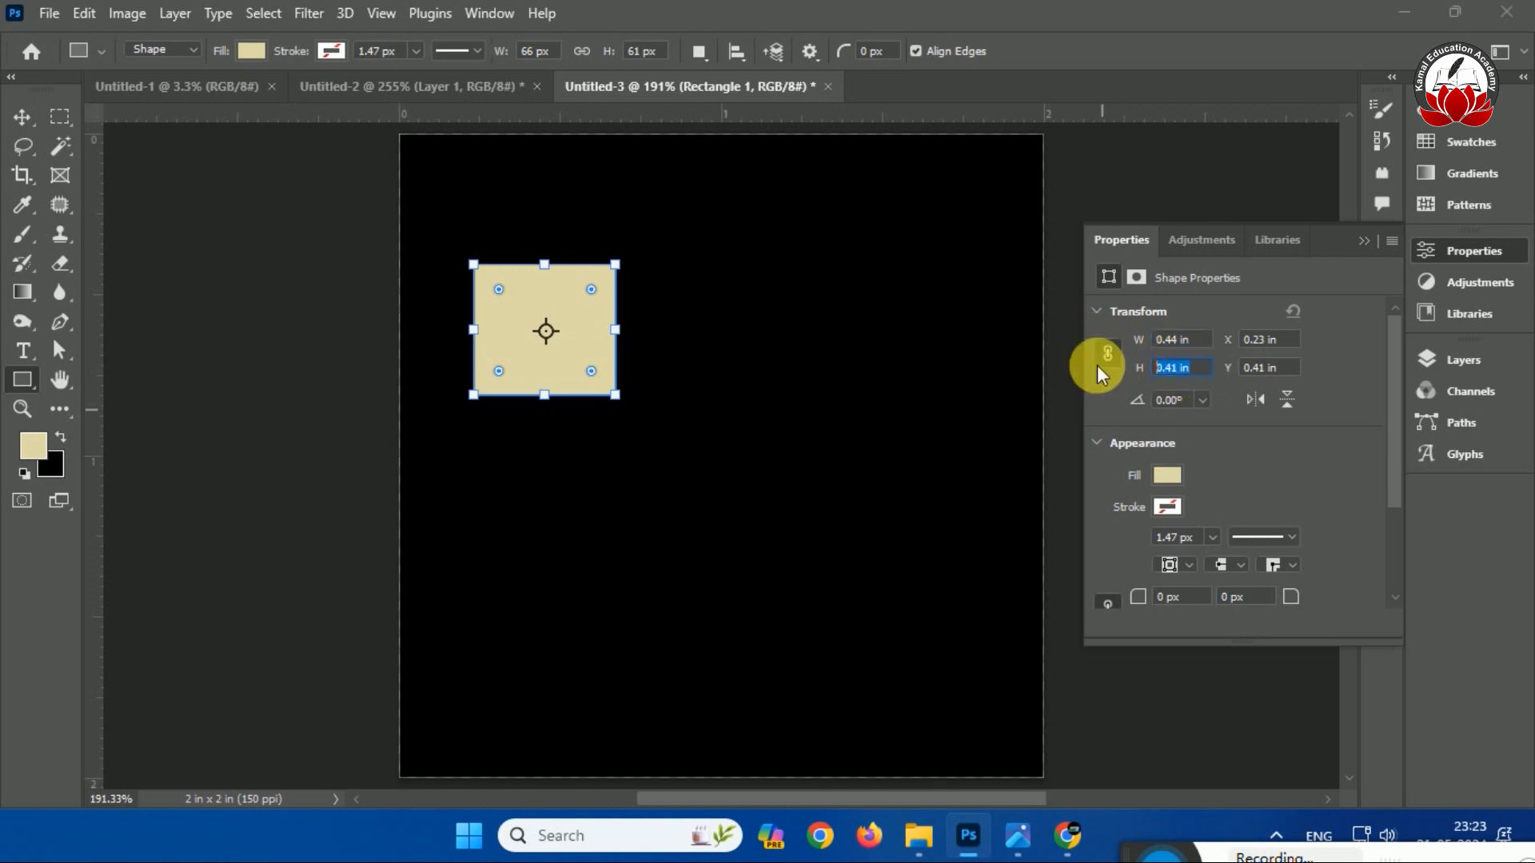
pyautogui.write('0.44')
pyautogui.press('Return')
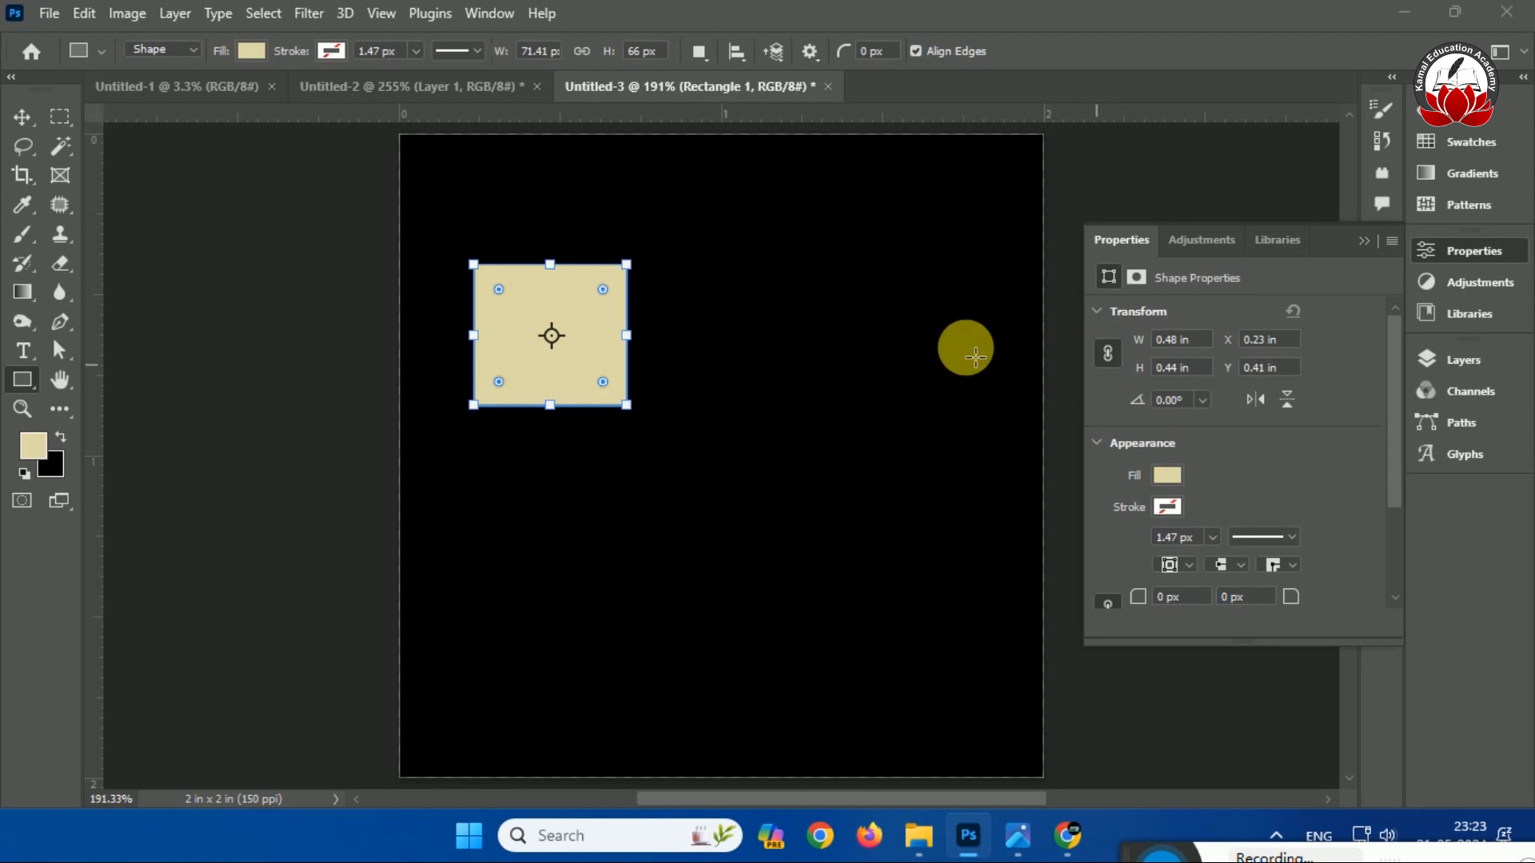
# Move the beige rectangle to the canvas center and scale it up from its middle to about 0.66 x 0.61 in.
pyautogui.click(21, 116)
pyautogui.moveTo(560, 364); pyautogui.dragTo(737, 489)
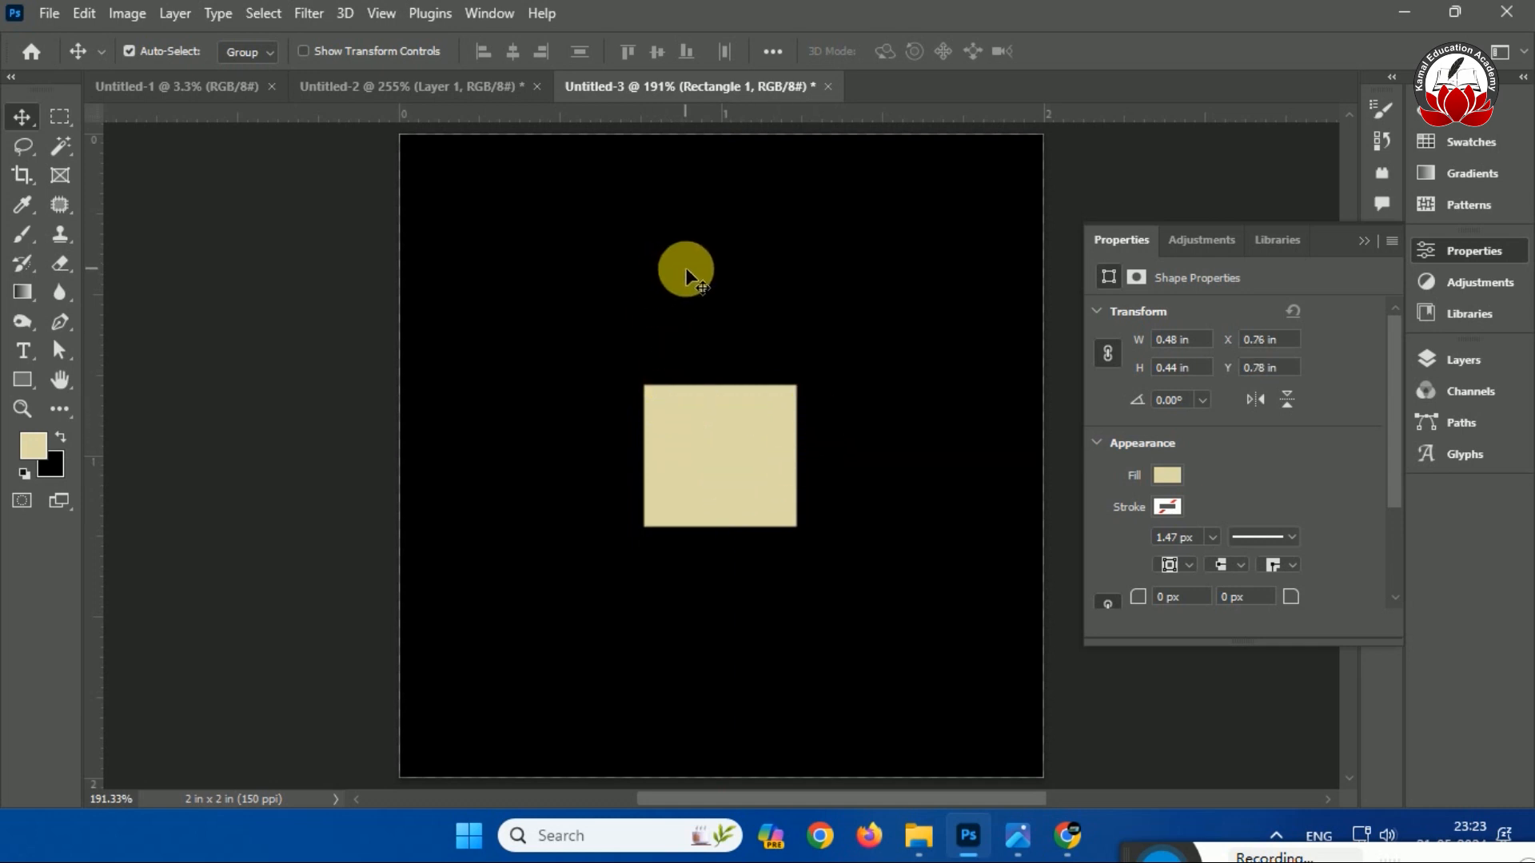
pyautogui.hotkey('ctrl', 't')
pyautogui.press('Return')
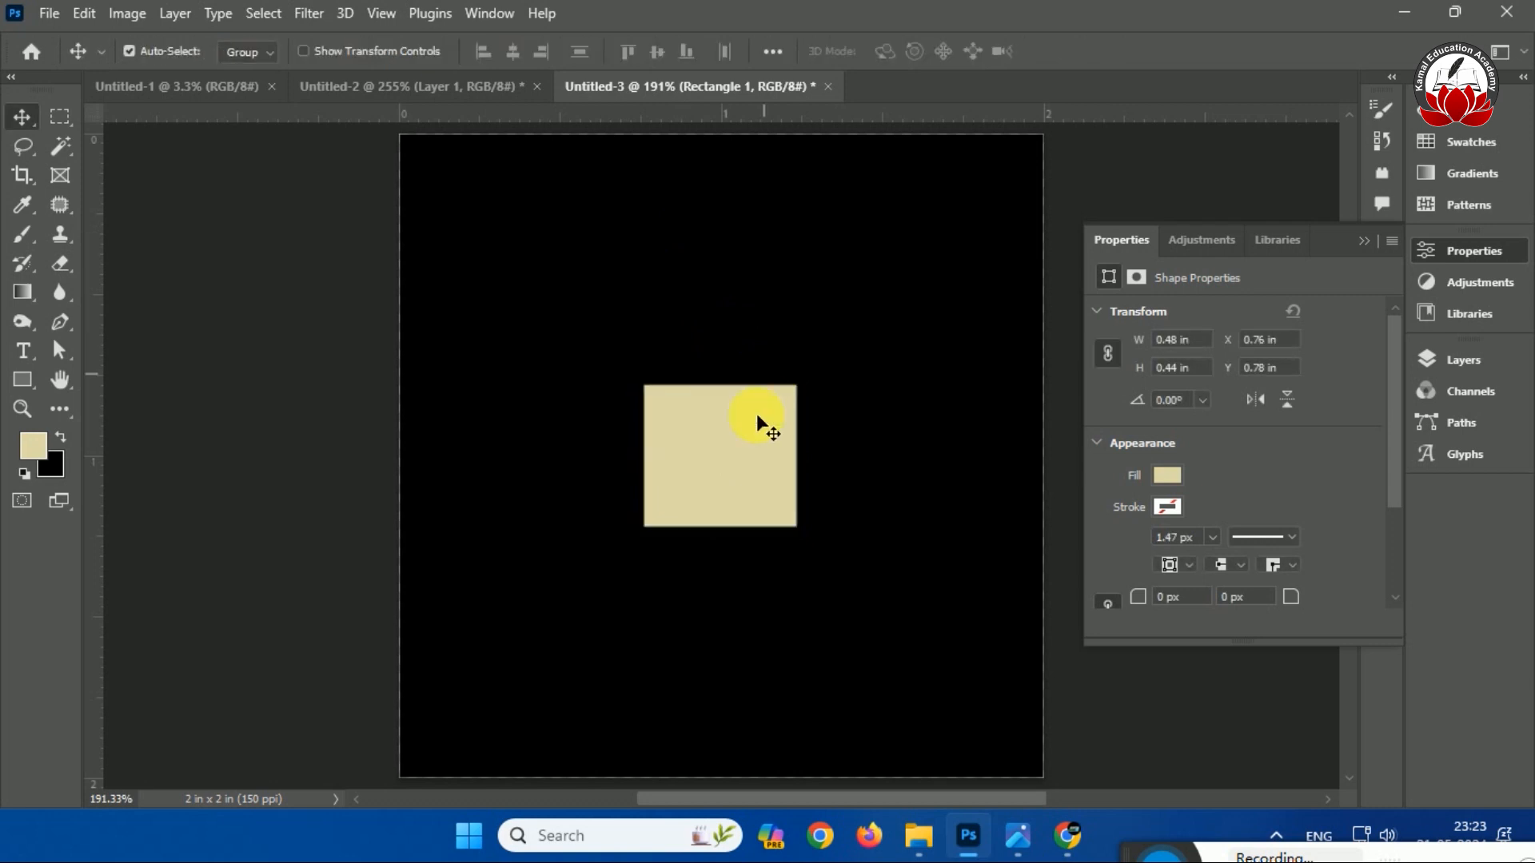
pyautogui.hotkey('ctrl', 't')
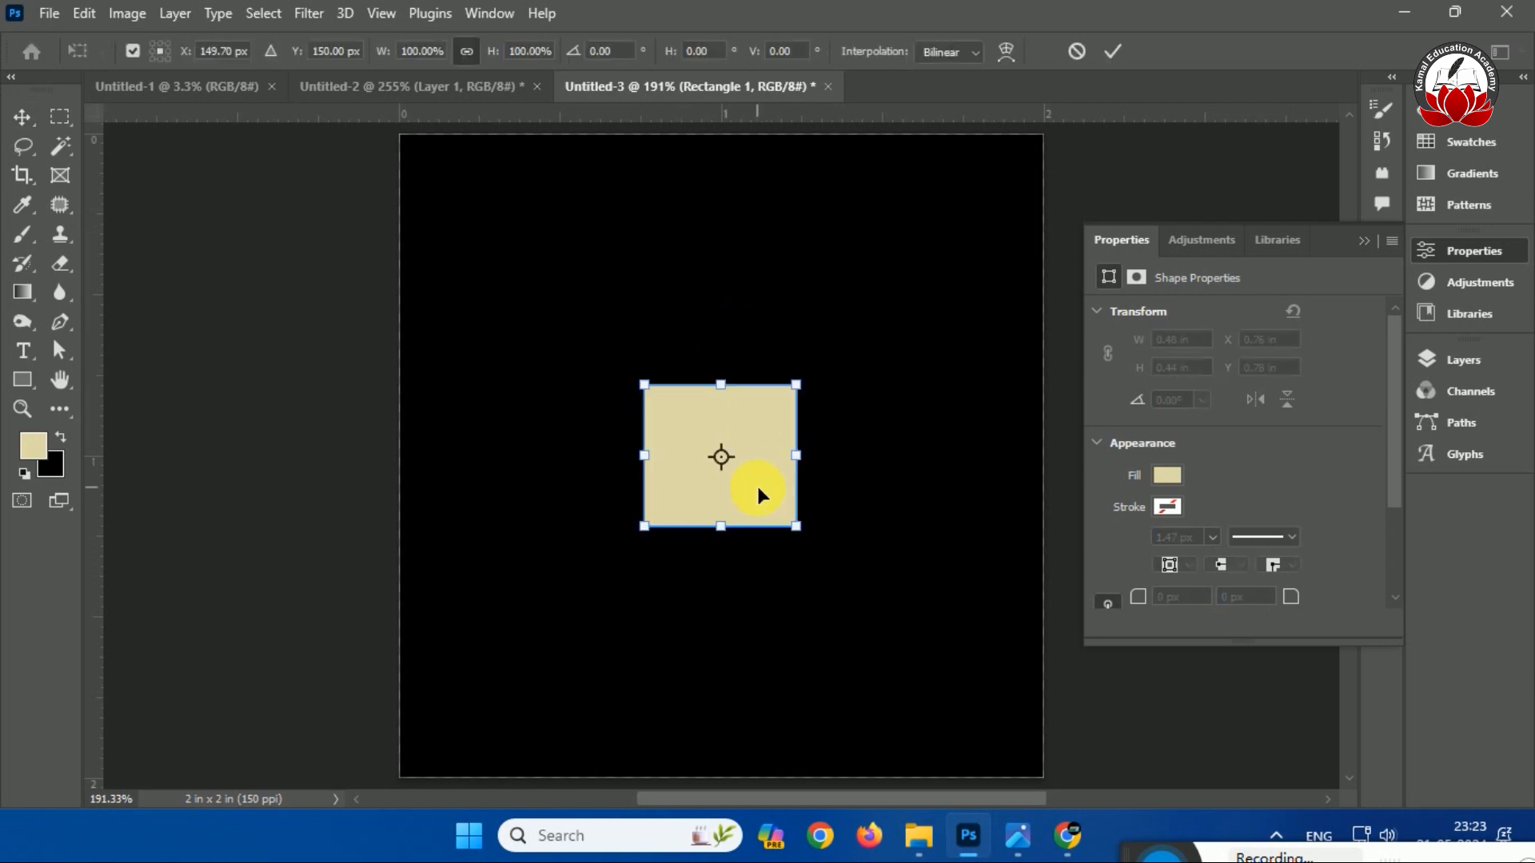
pyautogui.moveTo(802, 528); pyautogui.dragTo(826, 554)
pyautogui.press('Return')
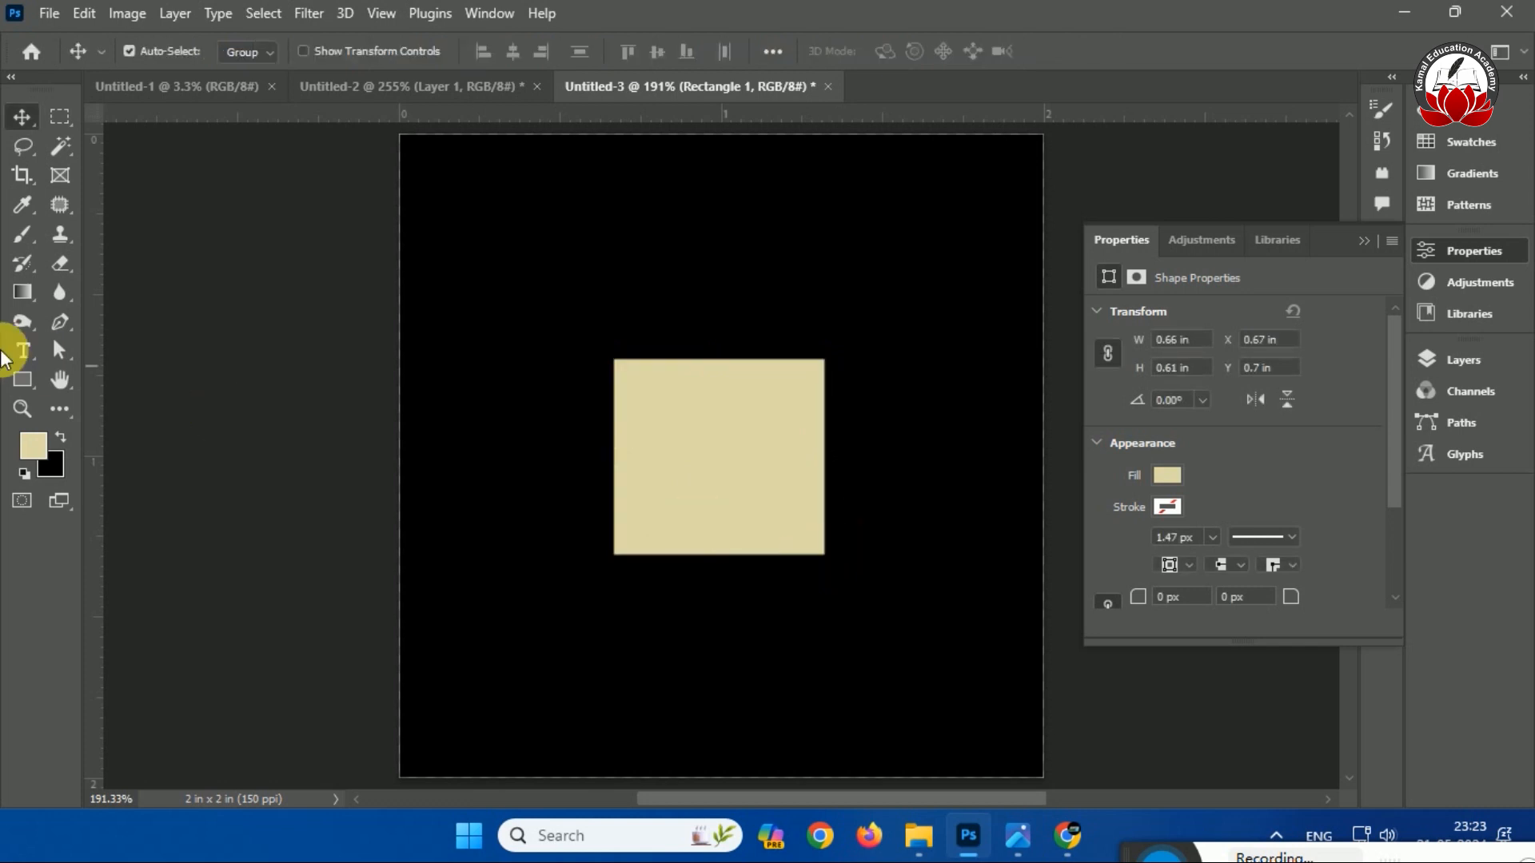
# Rasterize the Rectangle 1 shape layer.
pyautogui.click(60, 322)
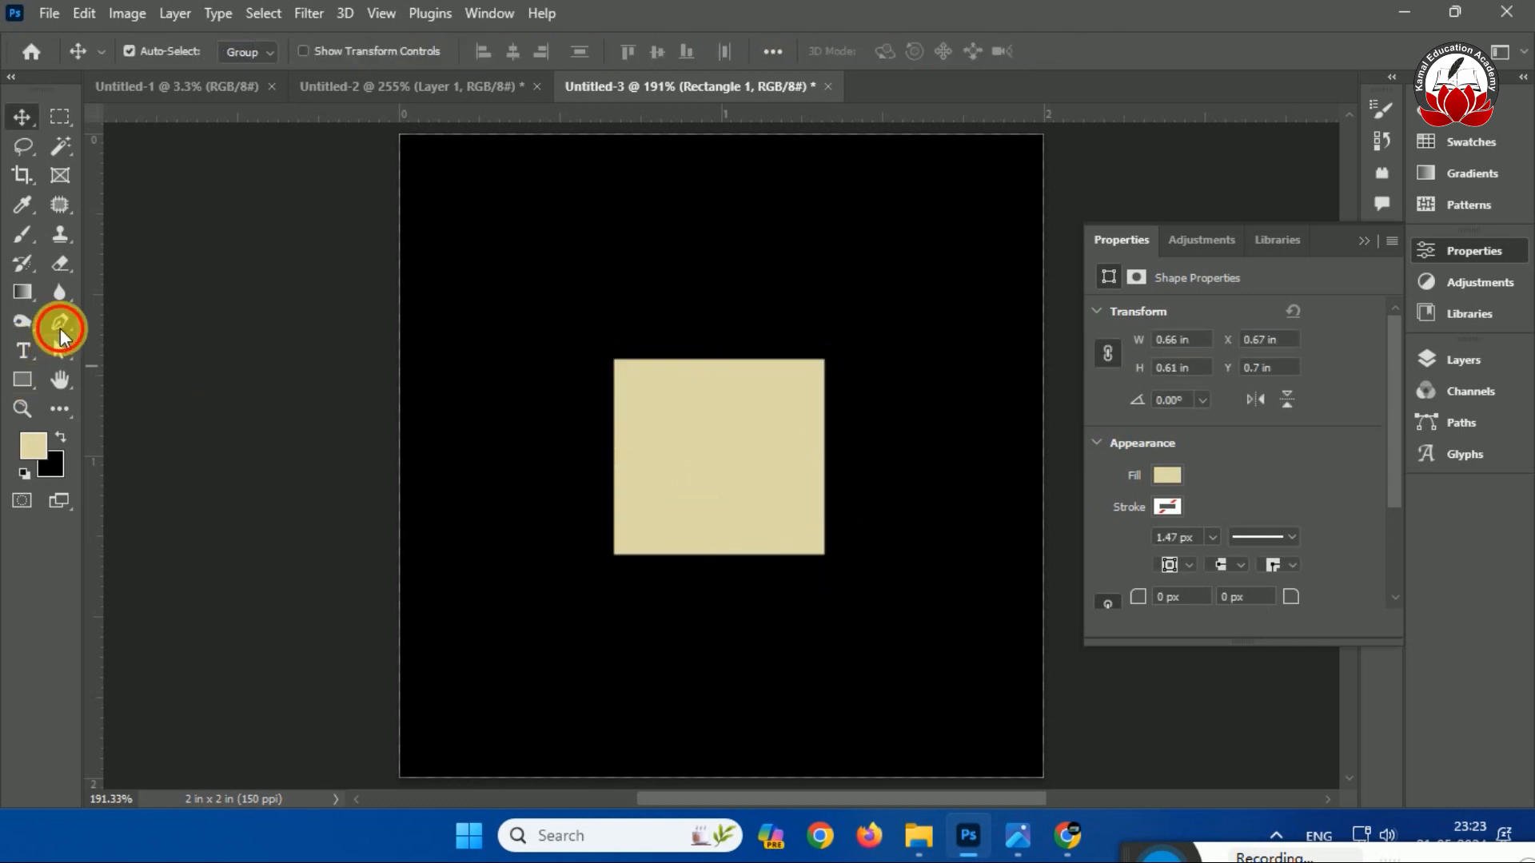
pyautogui.click(21, 116)
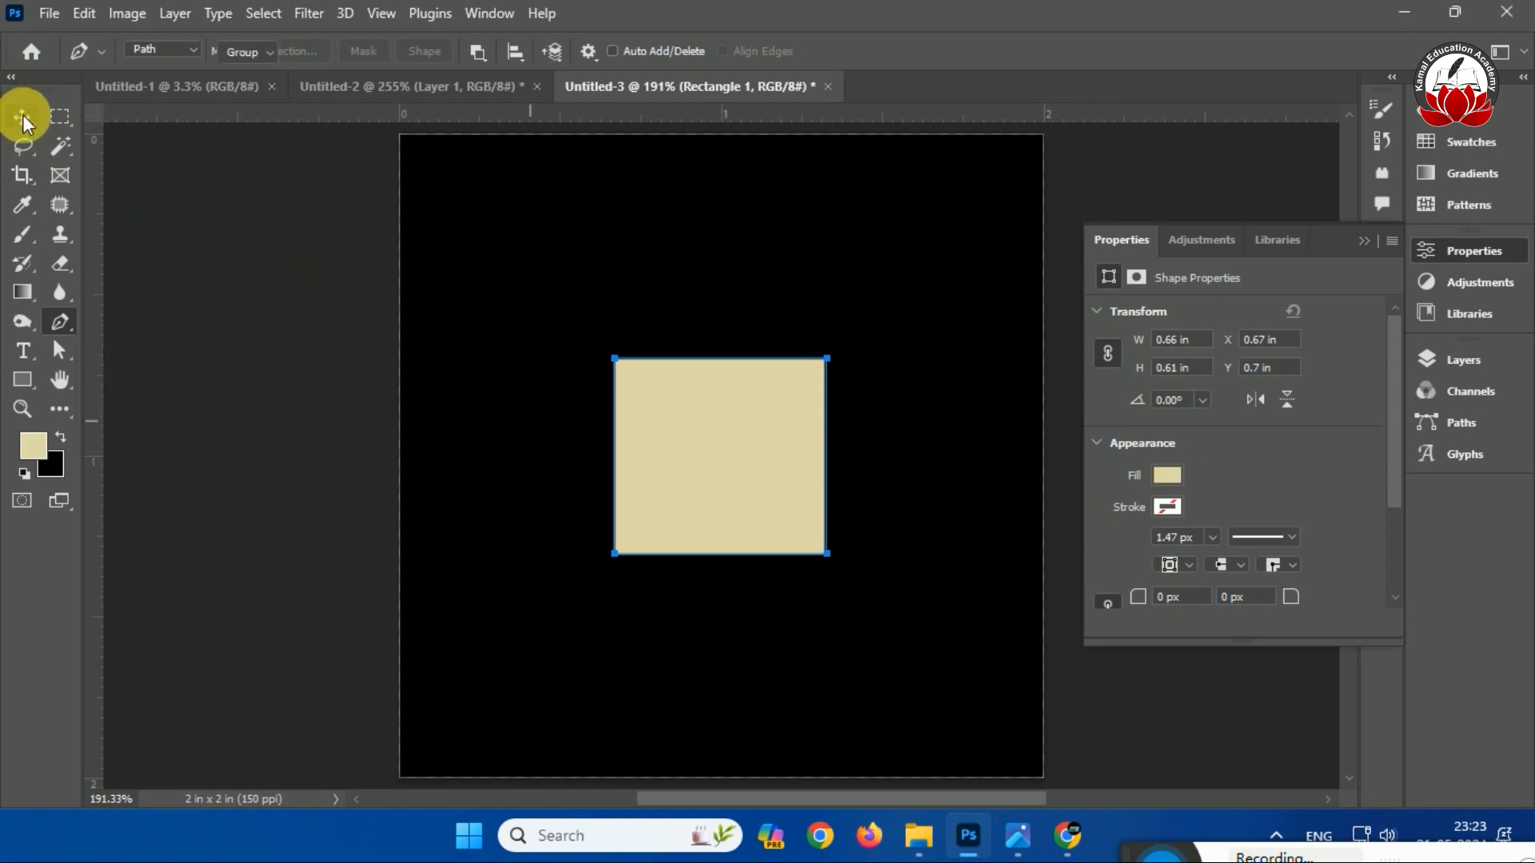
pyautogui.click(1482, 368)
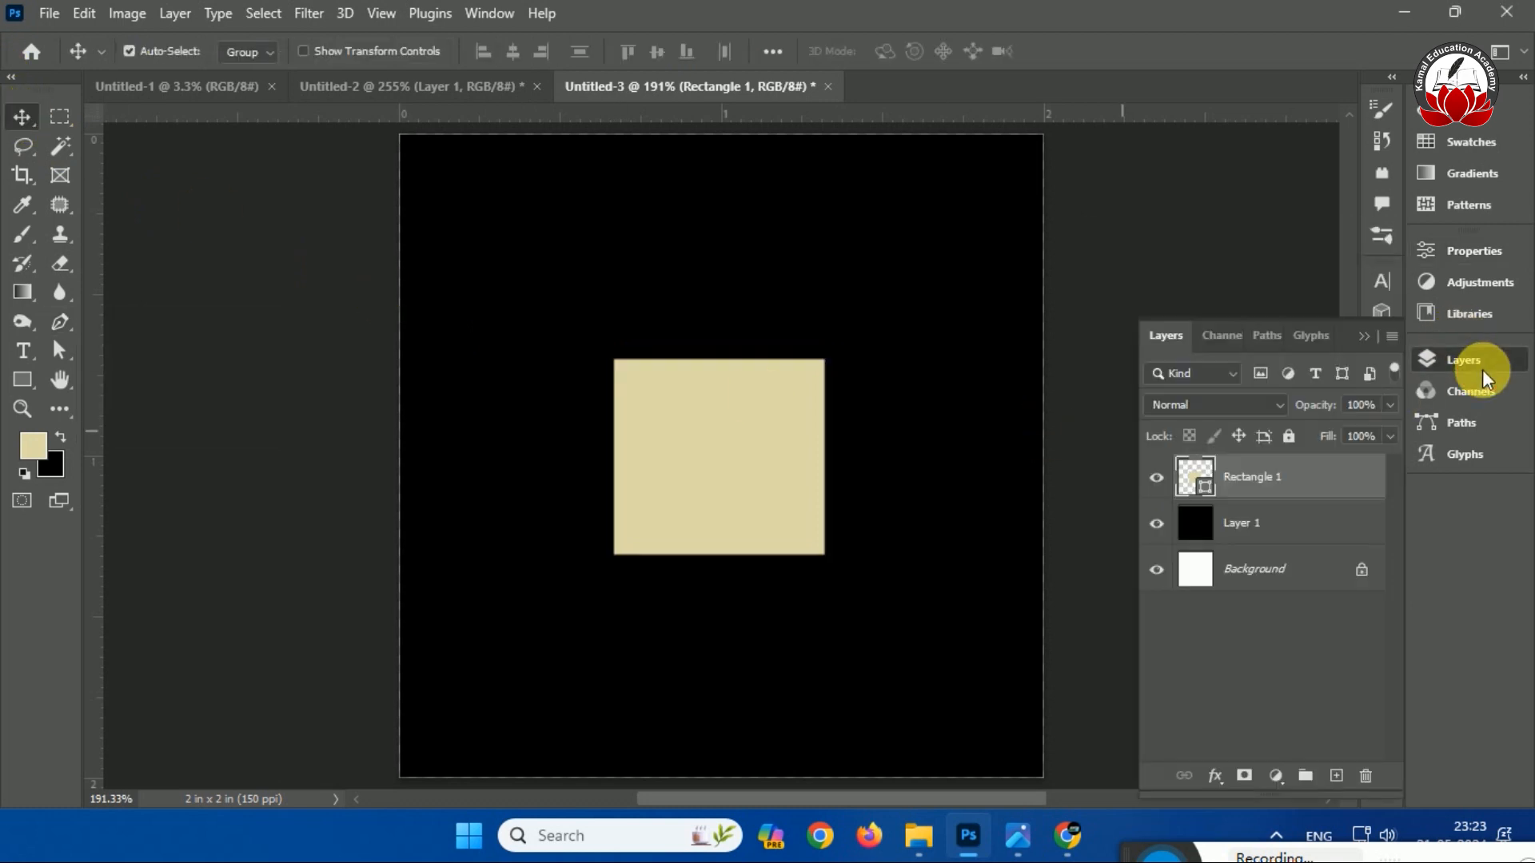
pyautogui.rightClick(1309, 475)
pyautogui.click(1398, 376)
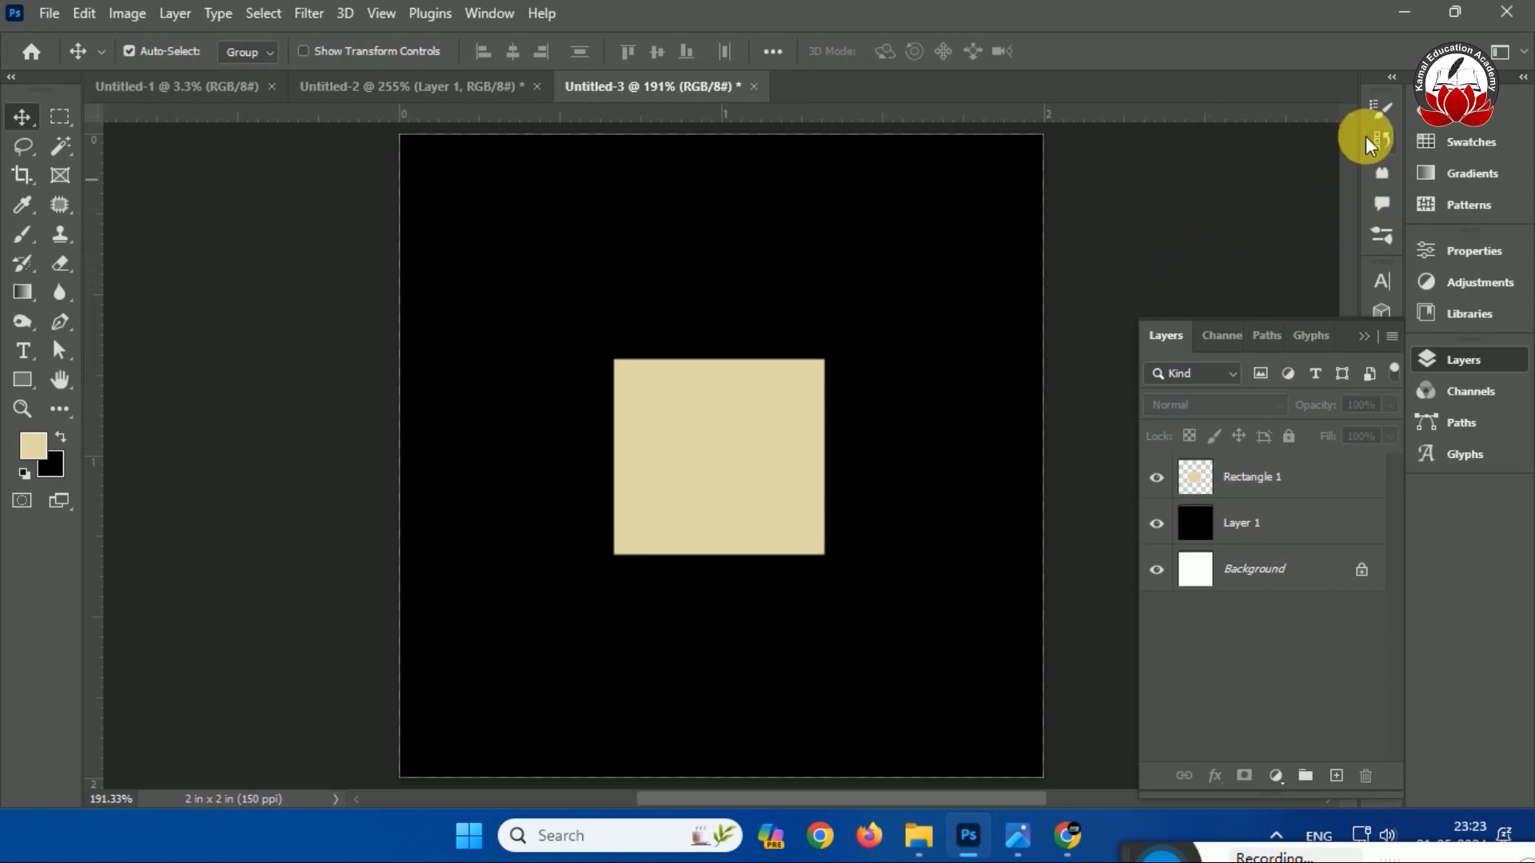
# Set up the Eraser with a small round brush tip of 8 px.
pyautogui.press('e')
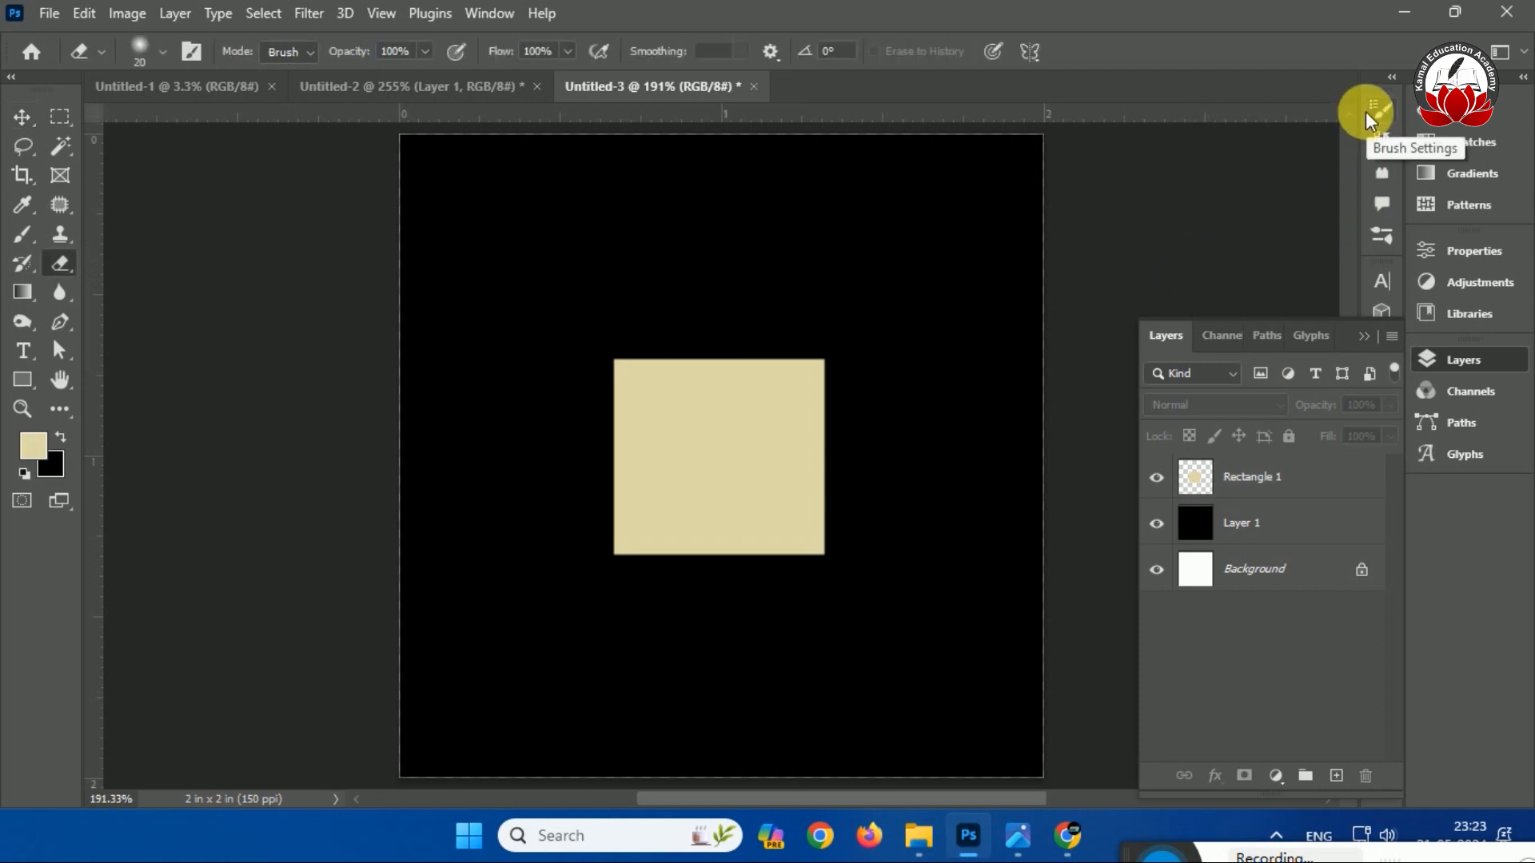
pyautogui.click(1365, 112)
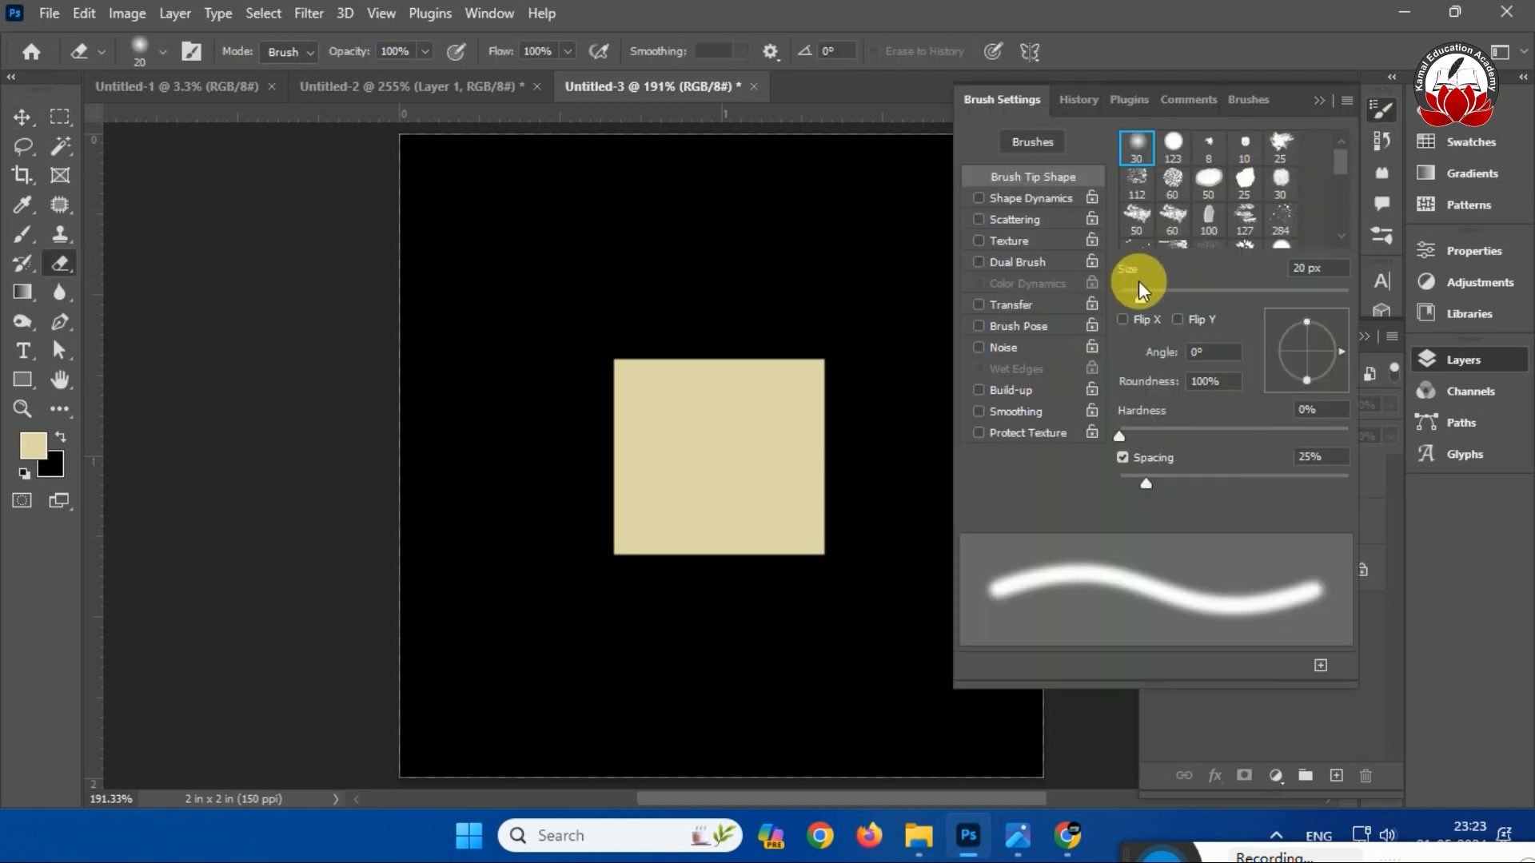
pyautogui.click(1173, 144)
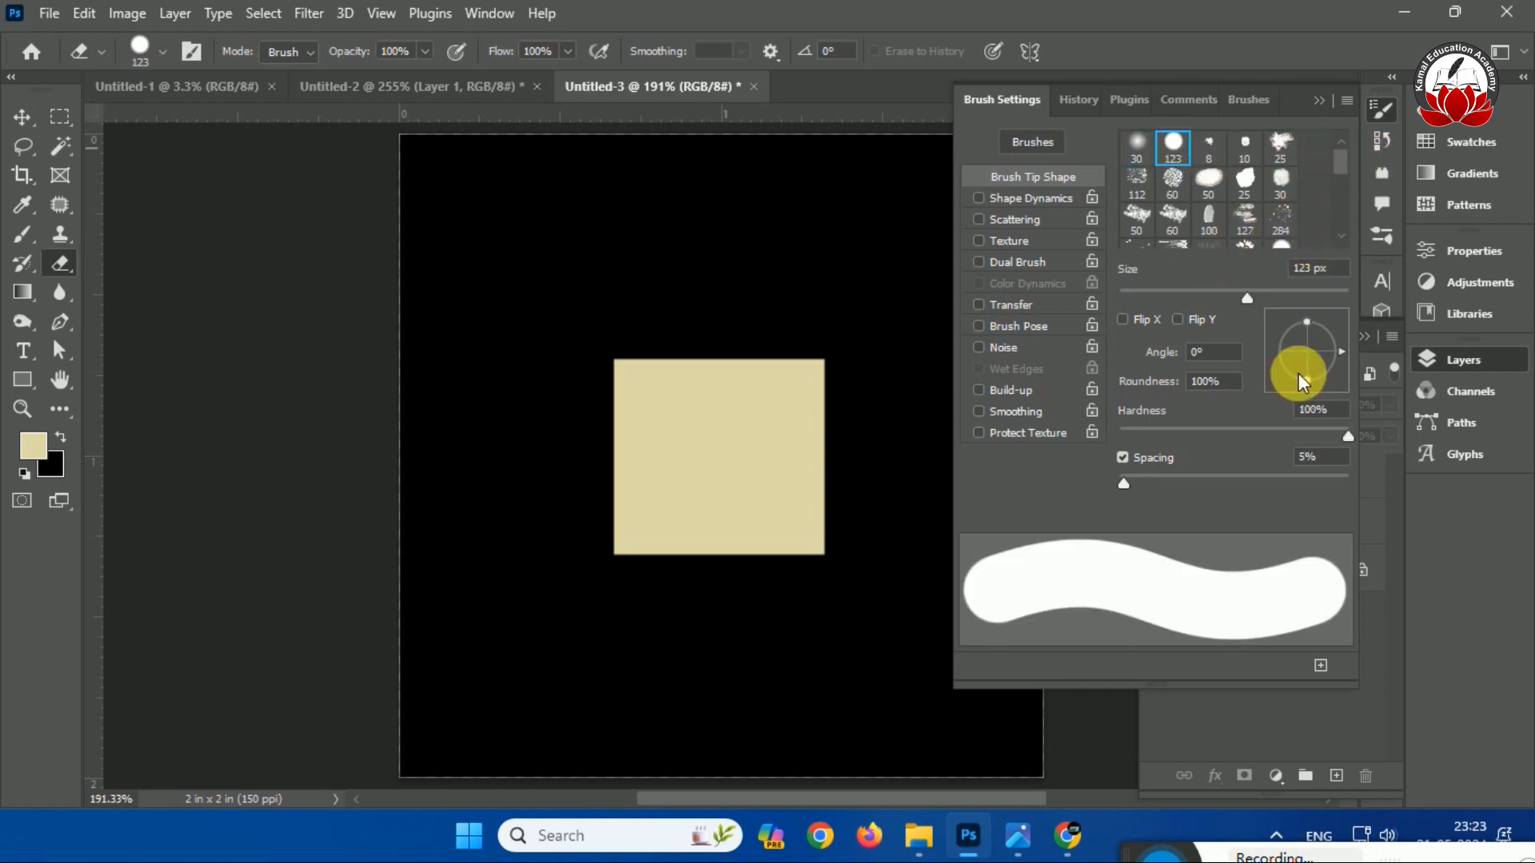
pyautogui.click(1320, 99)
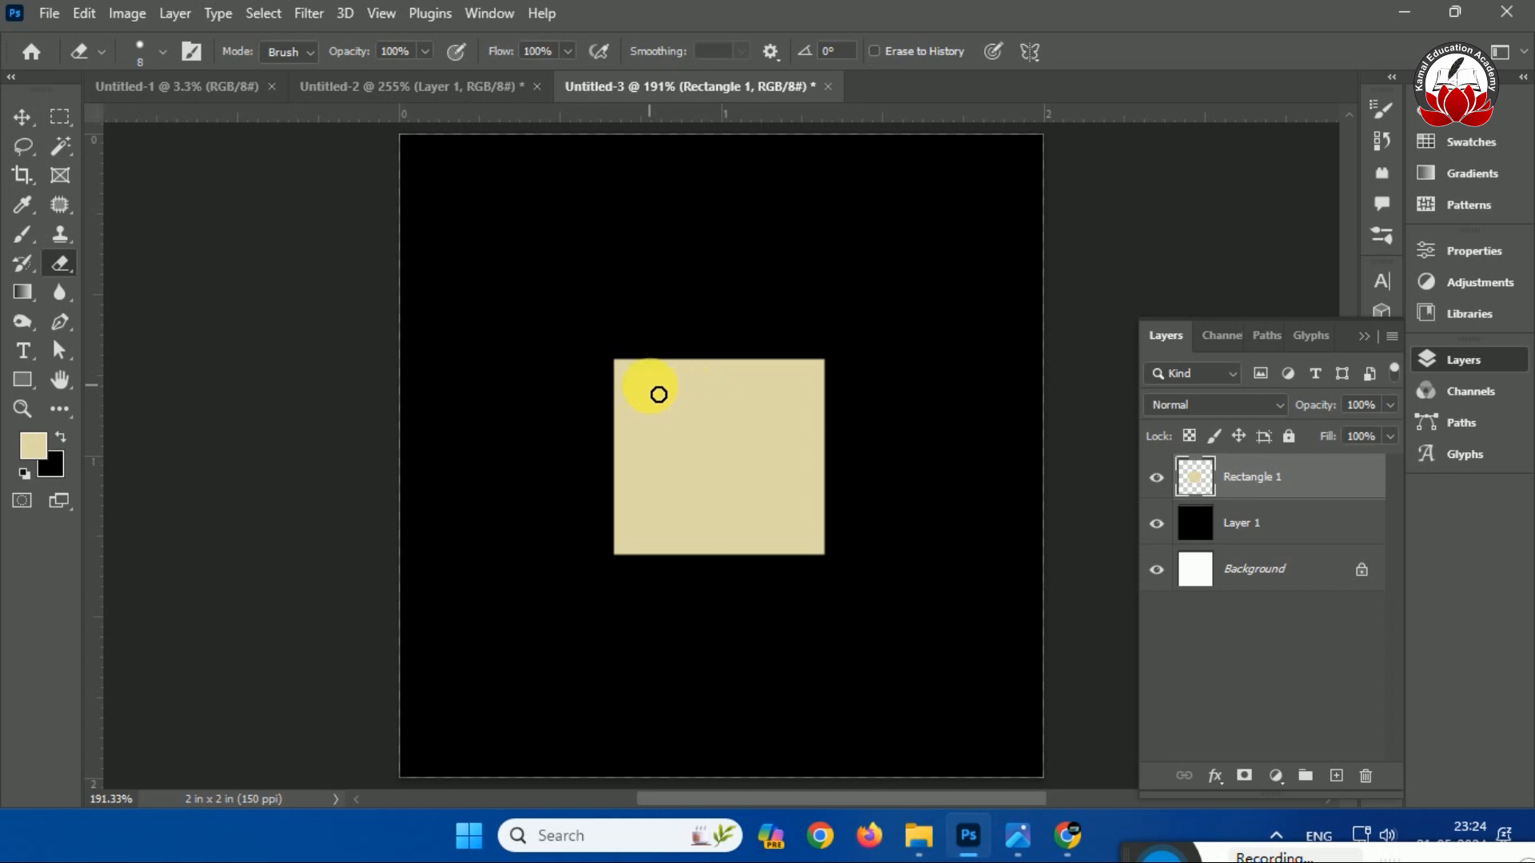
# Erase four horizontal stripes from the beige rectangle, opening alternately at its right and left edges, and duplicate the layer.
pyautogui.moveTo(658, 395)
pyautogui.mouseDown()
pyautogui.moveTo(856, 394)
pyautogui.moveTo(843, 393)
pyautogui.mouseUp()
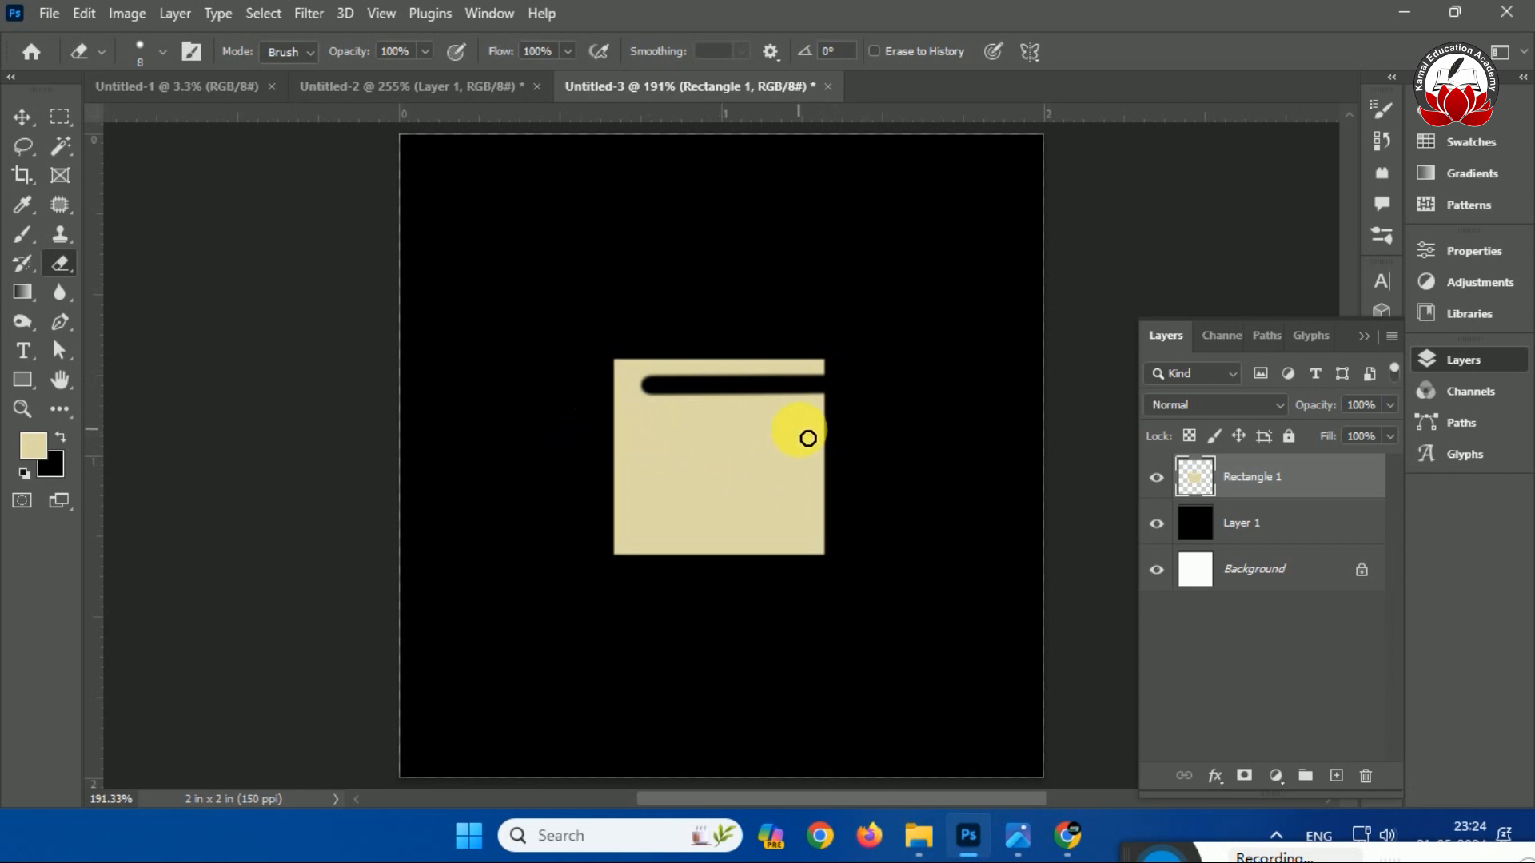
pyautogui.moveTo(821, 396); pyautogui.dragTo(797, 430)
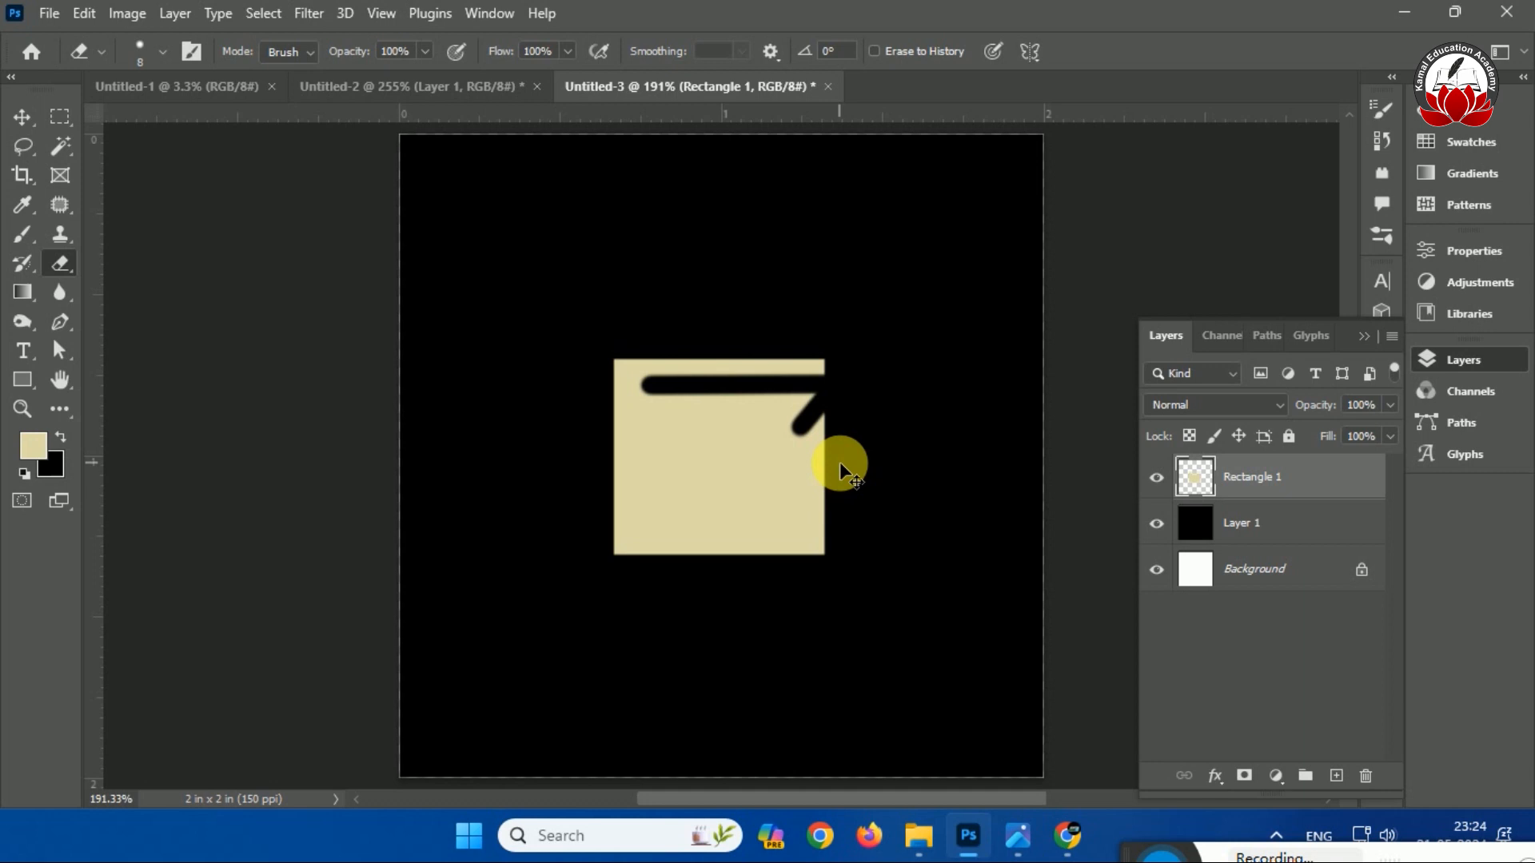
pyautogui.hotkey('ctrl', 'z')
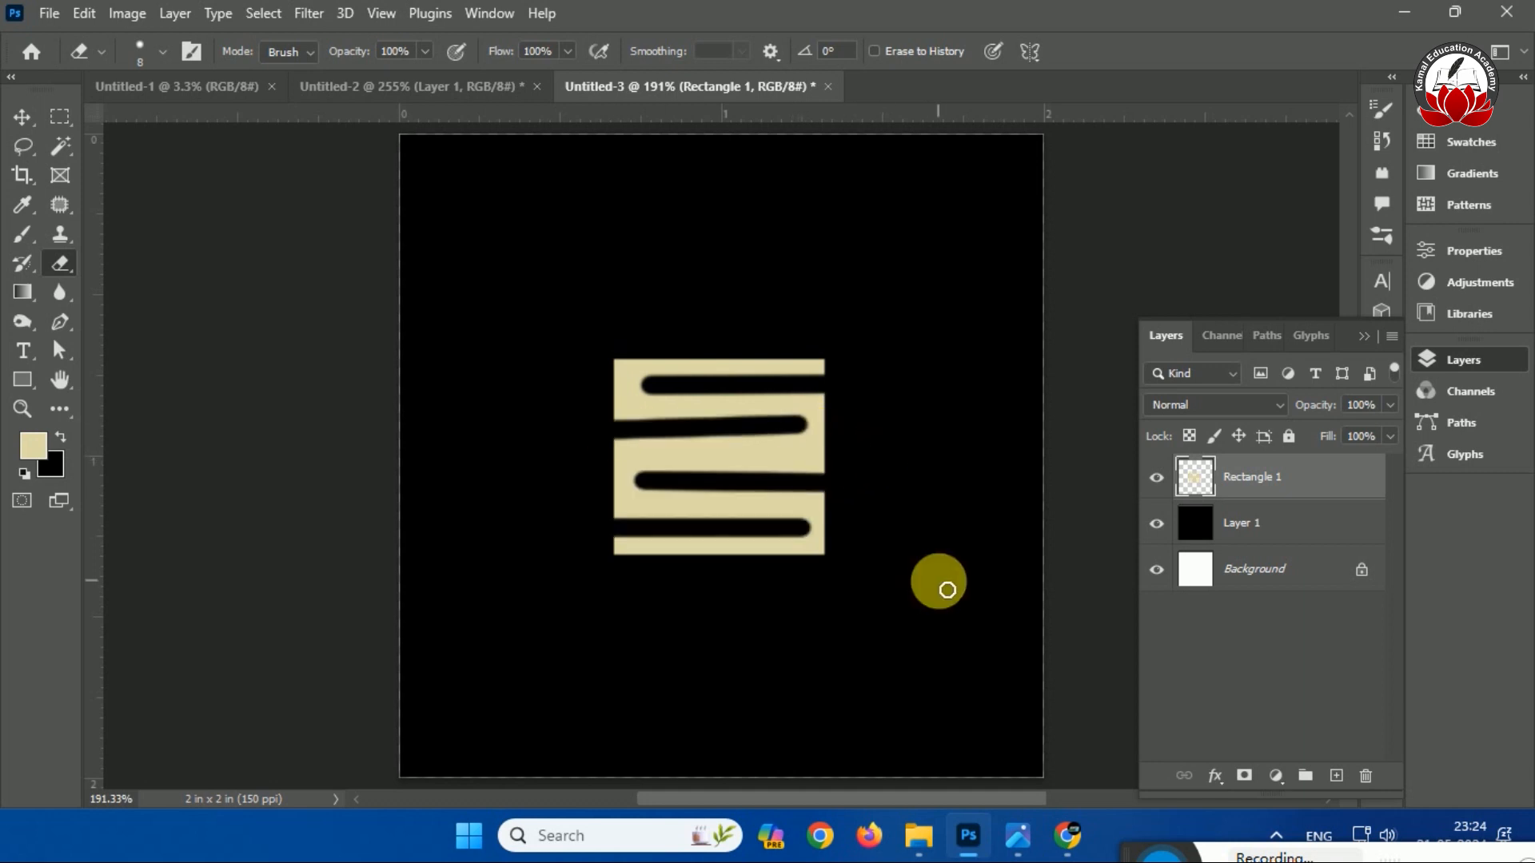
pyautogui.hotkey('ctrl', '1')
pyautogui.hotkey('ctrl', '0')
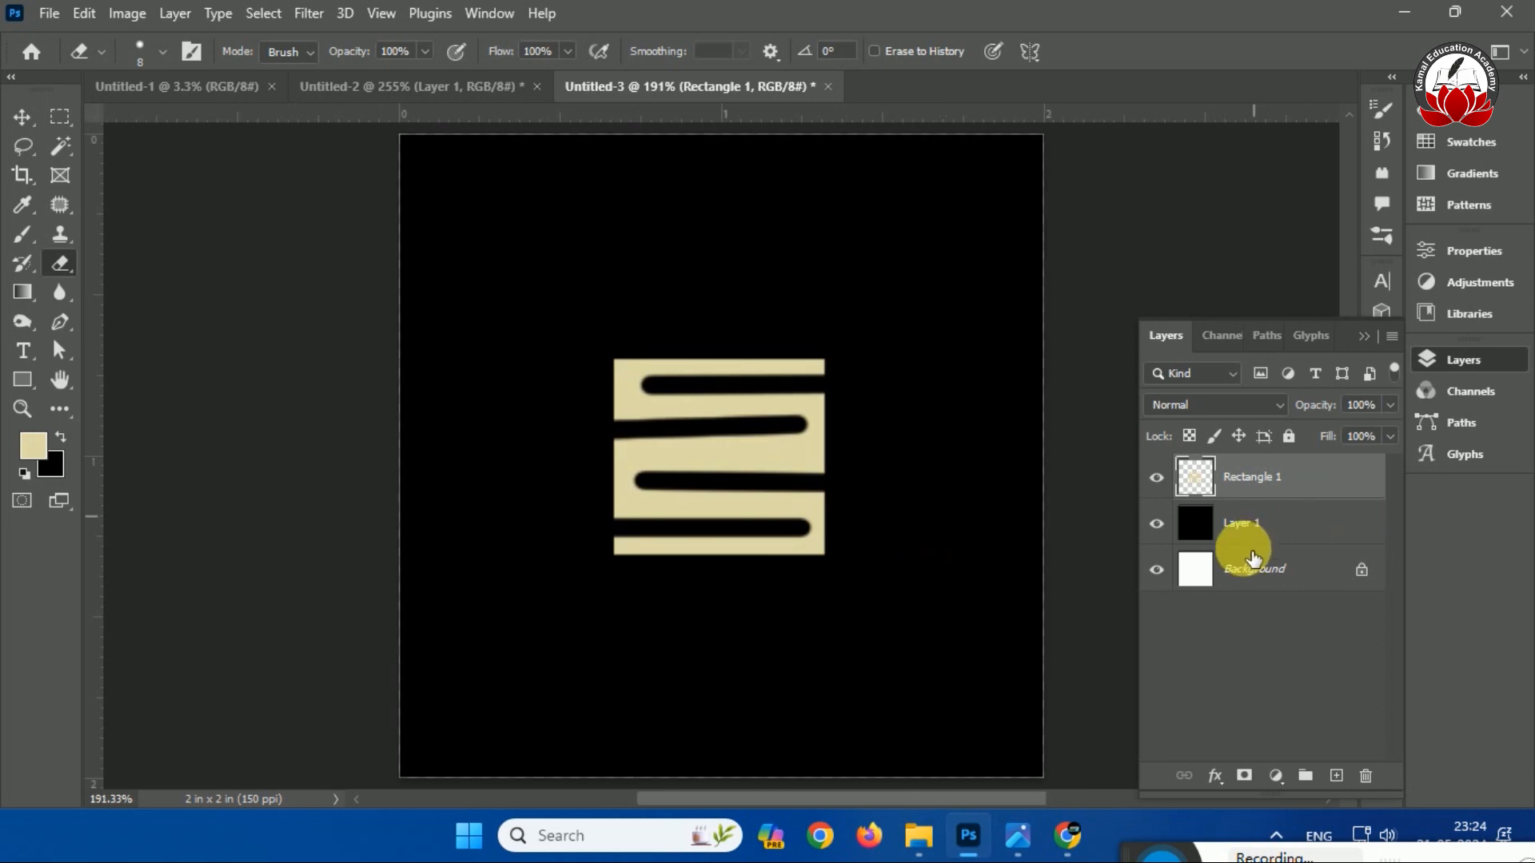
pyautogui.hotkey('ctrl', 'j')
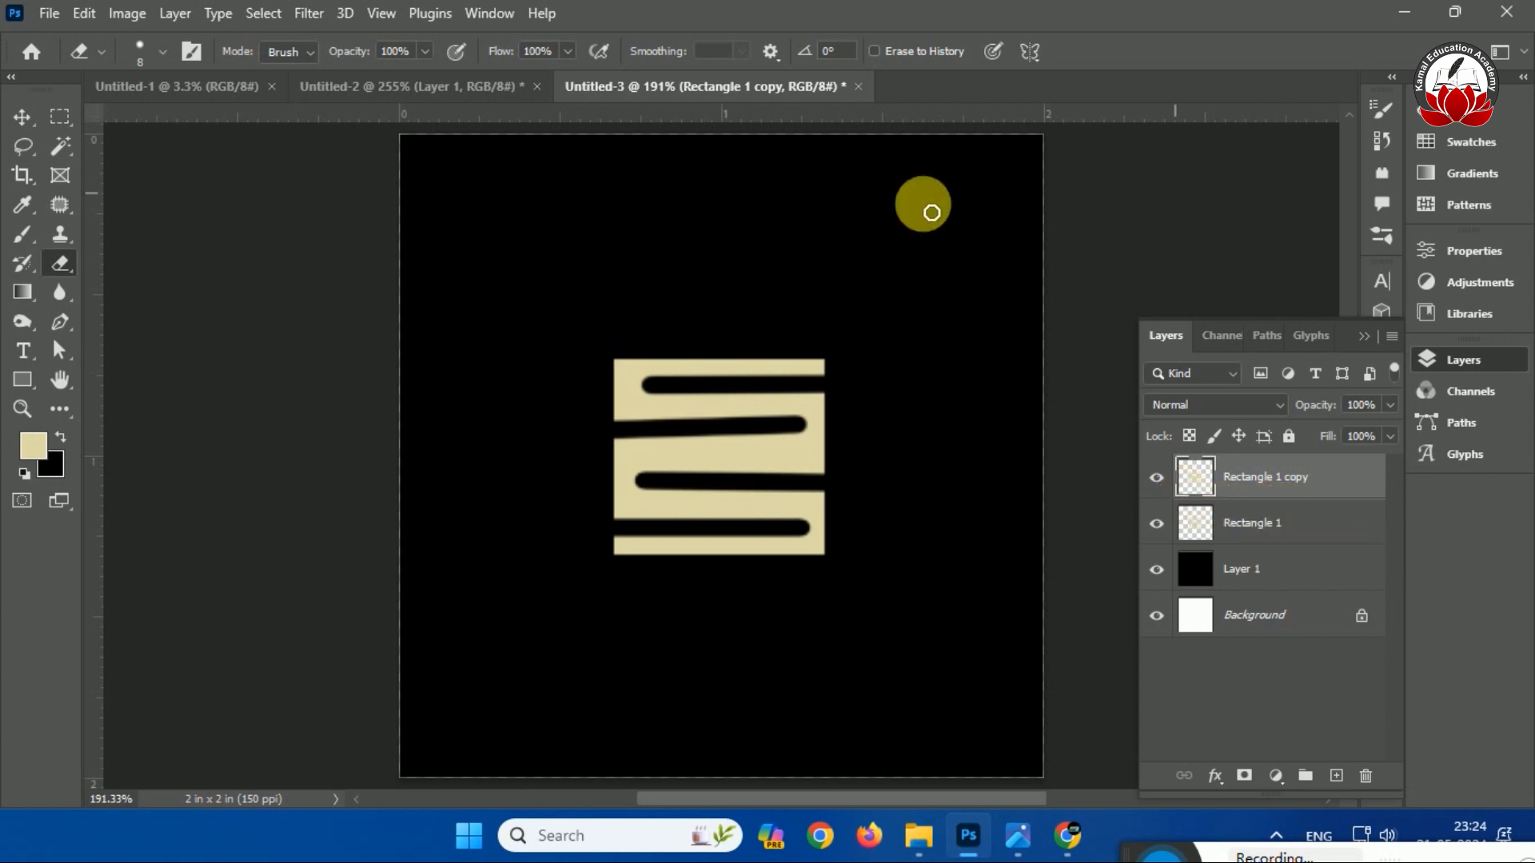
# Try to wrap the duplicated motif around to the four canvas corners with the Offset filter.
pyautogui.click(309, 13)
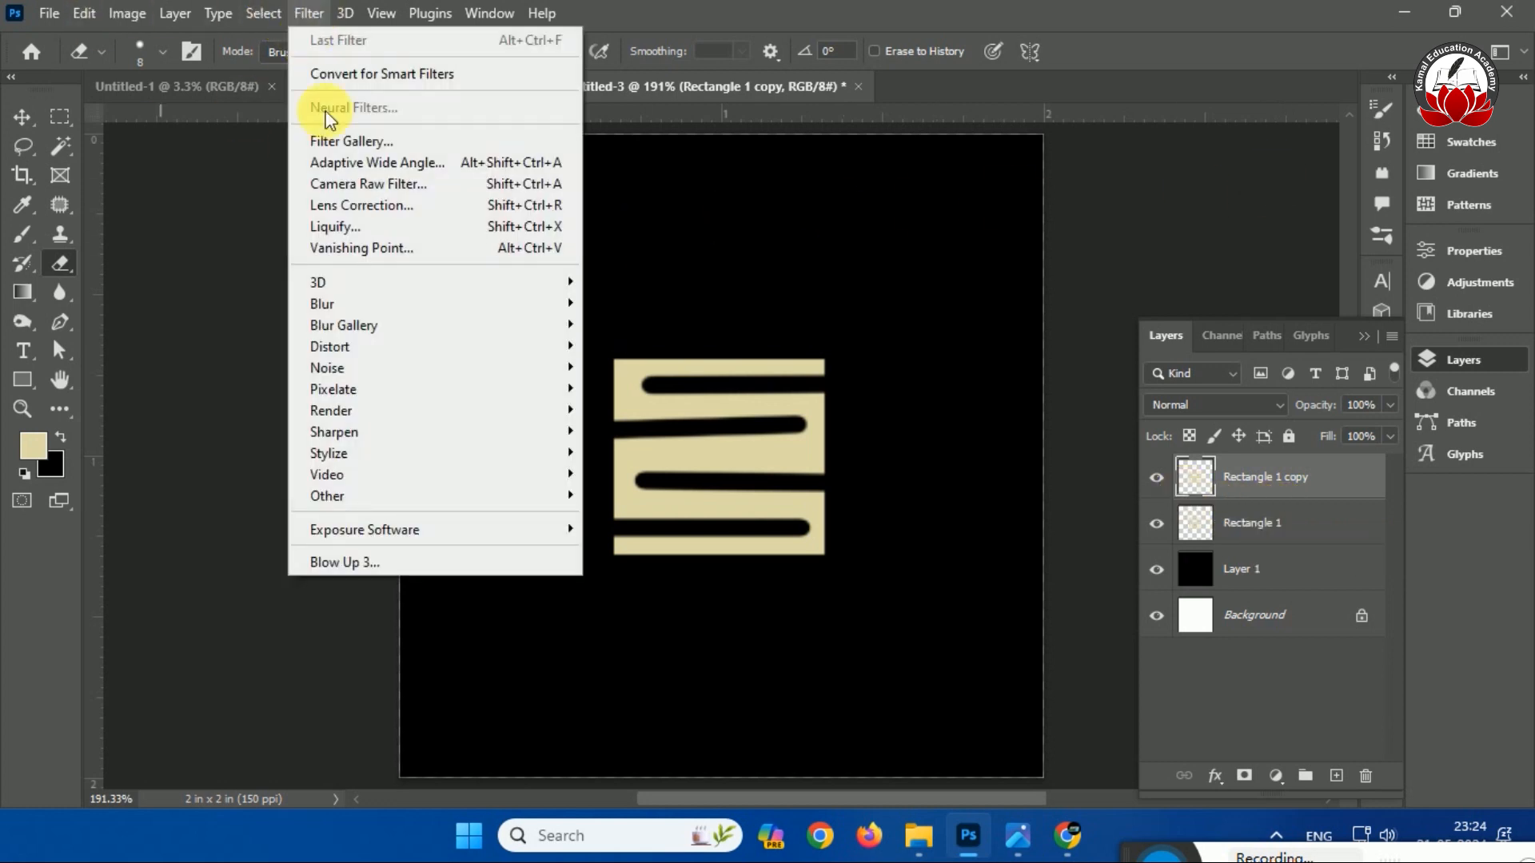
pyautogui.moveTo(512, 514)
pyautogui.click(622, 601)
pyautogui.click(1205, 180)
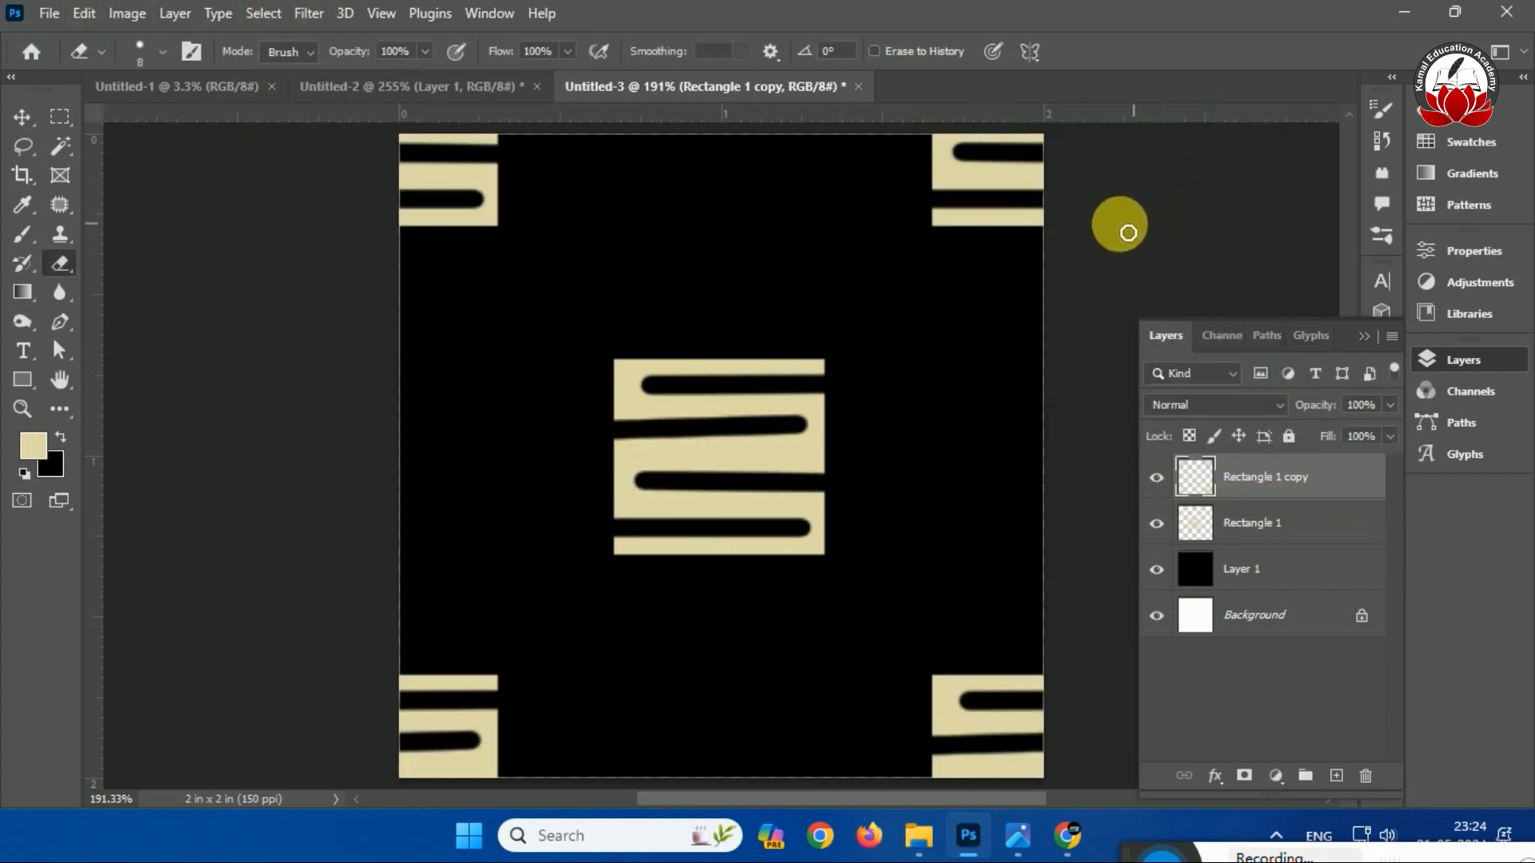
pyautogui.hotkey('ctrl', 't')
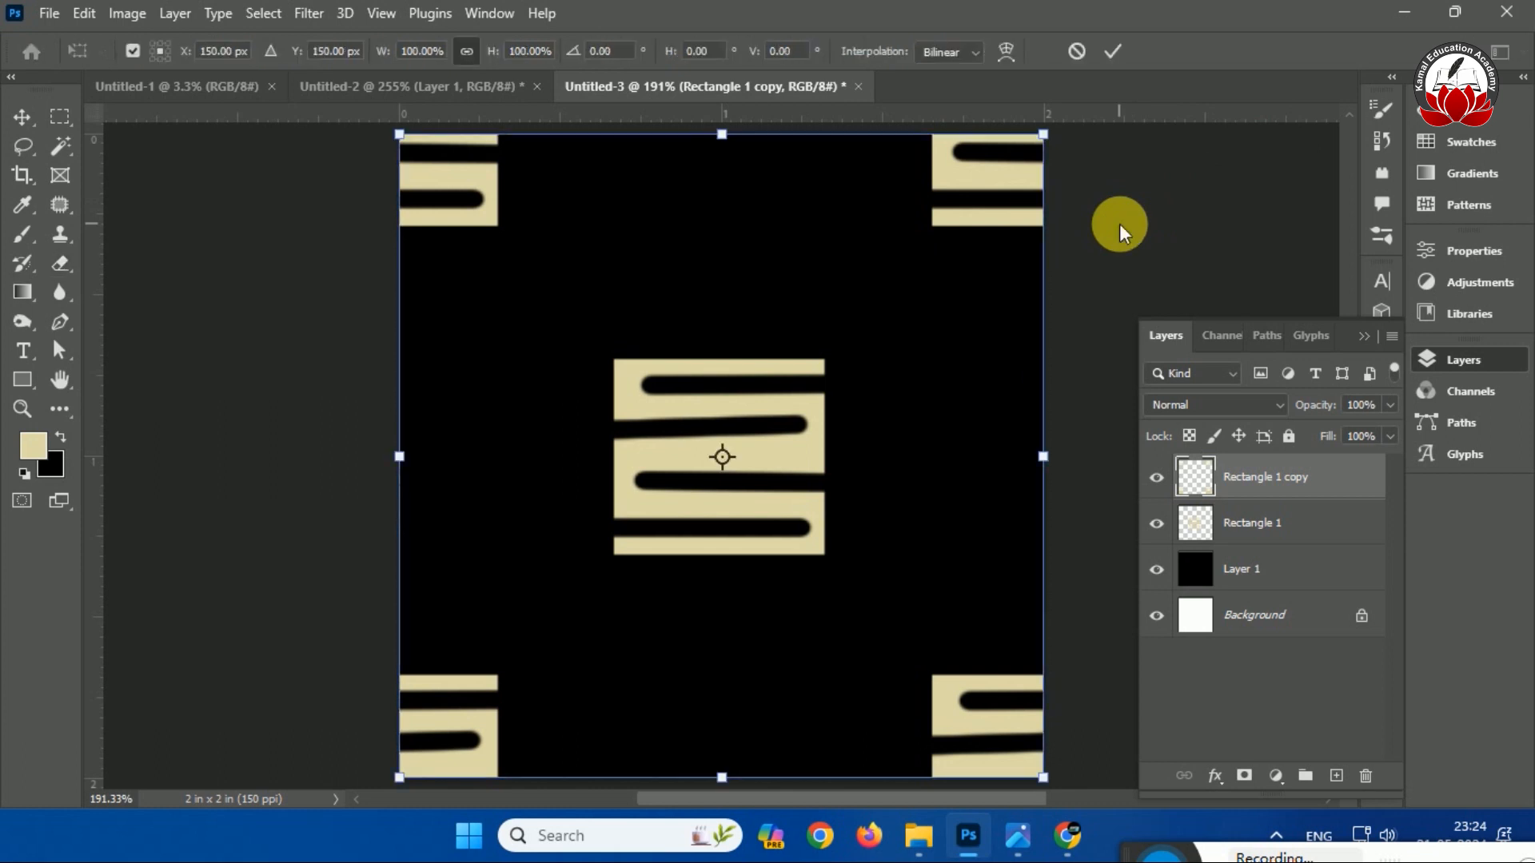
pyautogui.press('Return')
pyautogui.press('e')
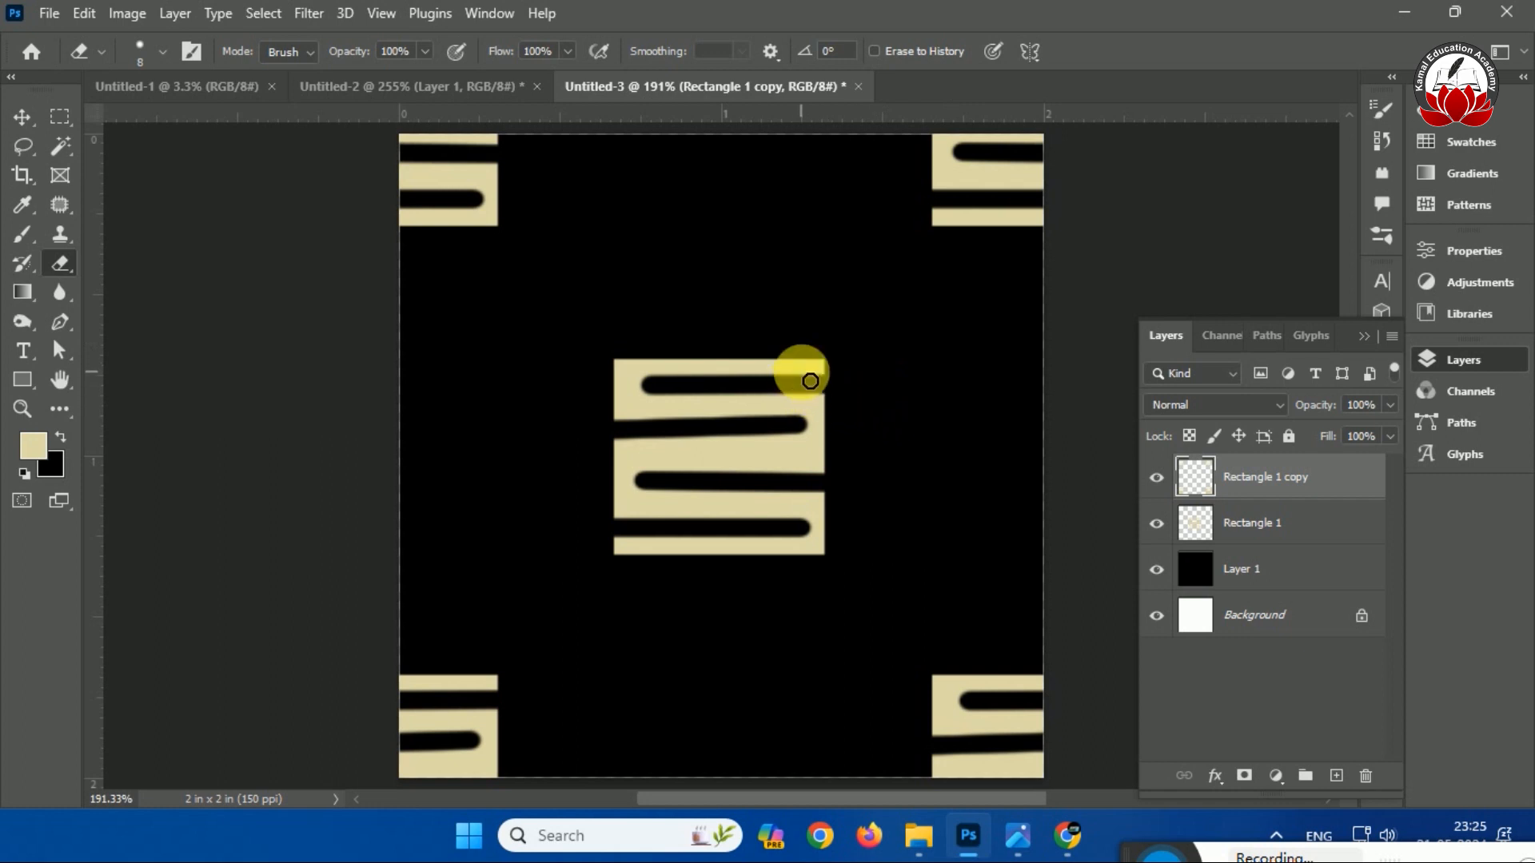
pyautogui.hotkey('ctrl', 'z')
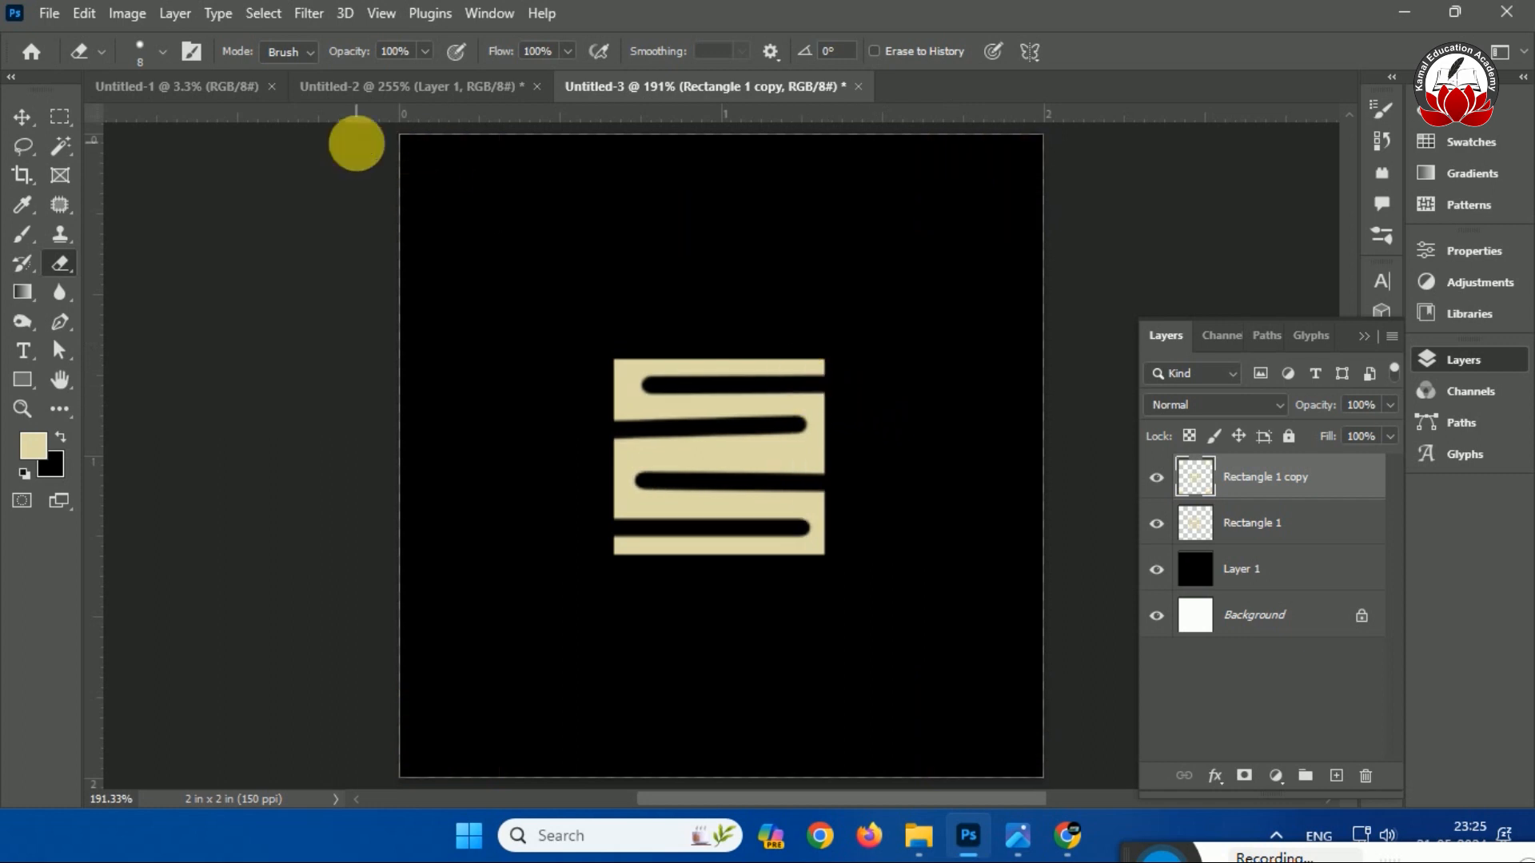
# Crop the canvas to about 1.58 x 1.68 in and center both motif layers on it.
pyautogui.click(22, 176)
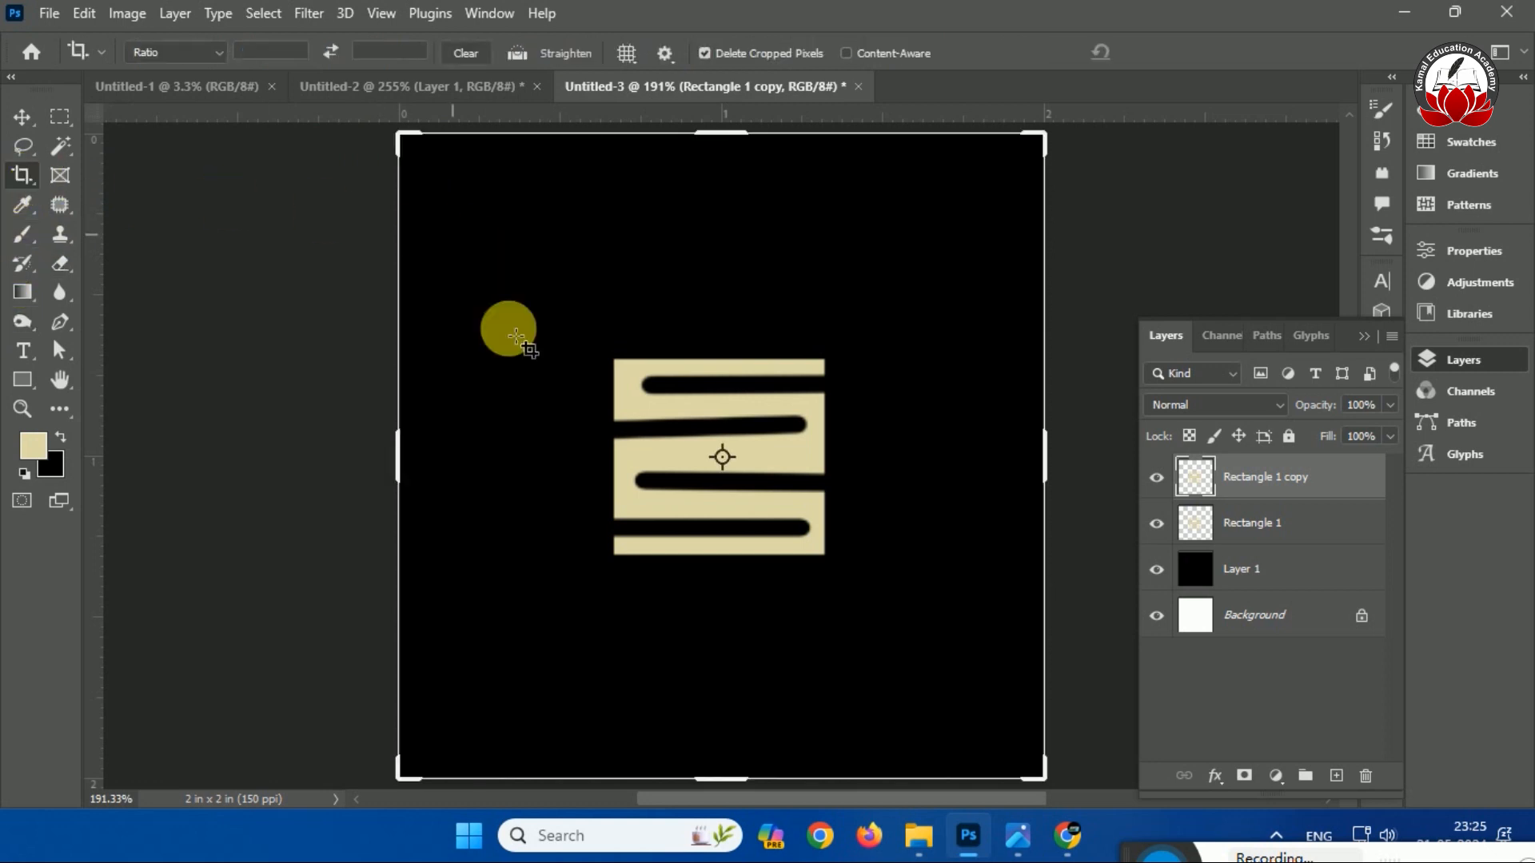
pyautogui.moveTo(401, 767); pyautogui.dragTo(539, 674)
pyautogui.press('Return')
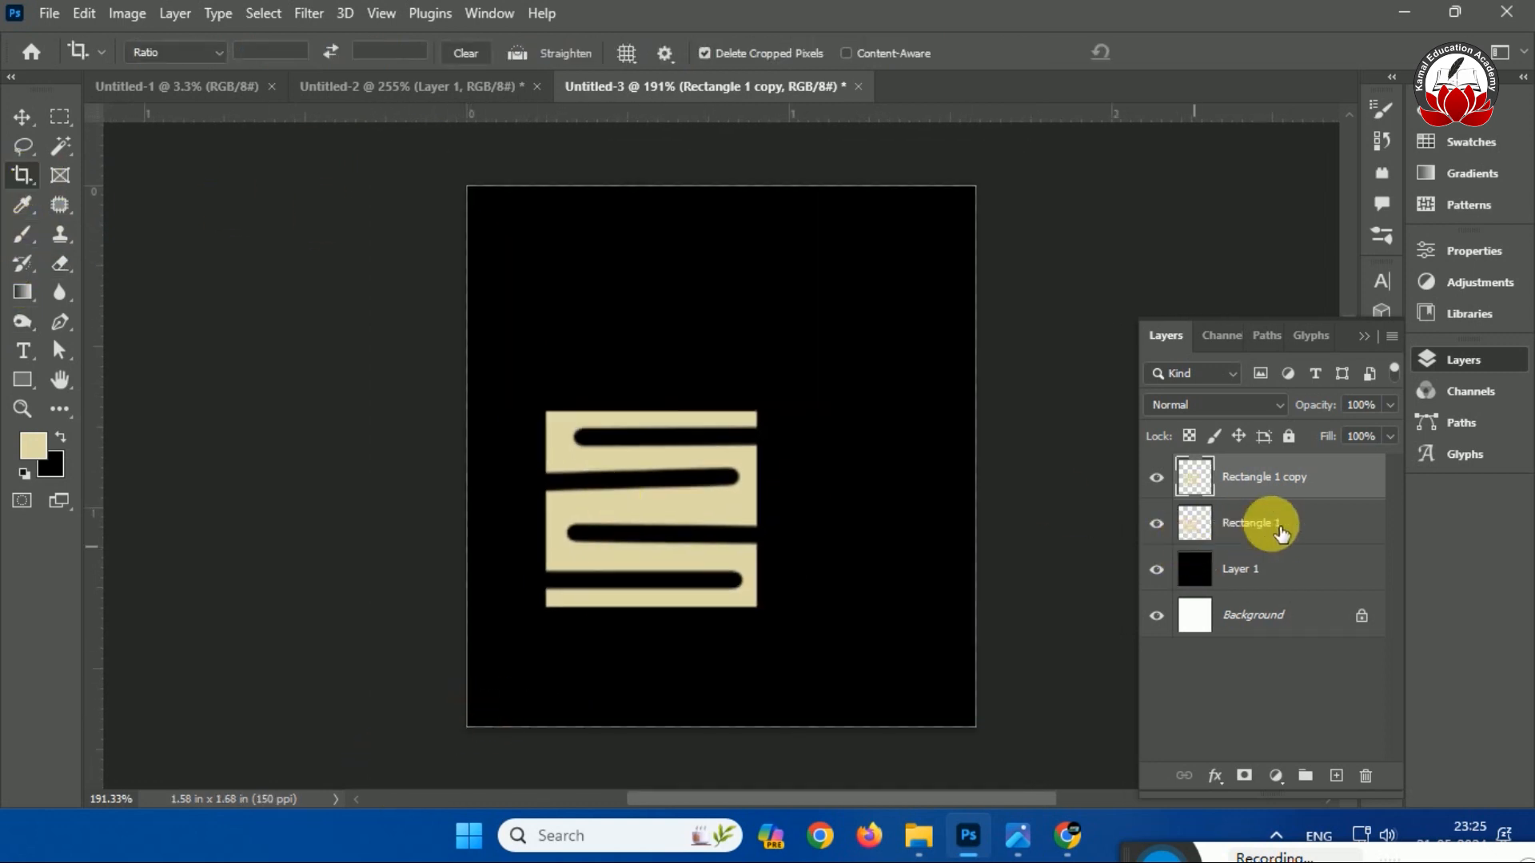
pyautogui.hotkey('ctrl', 'a')
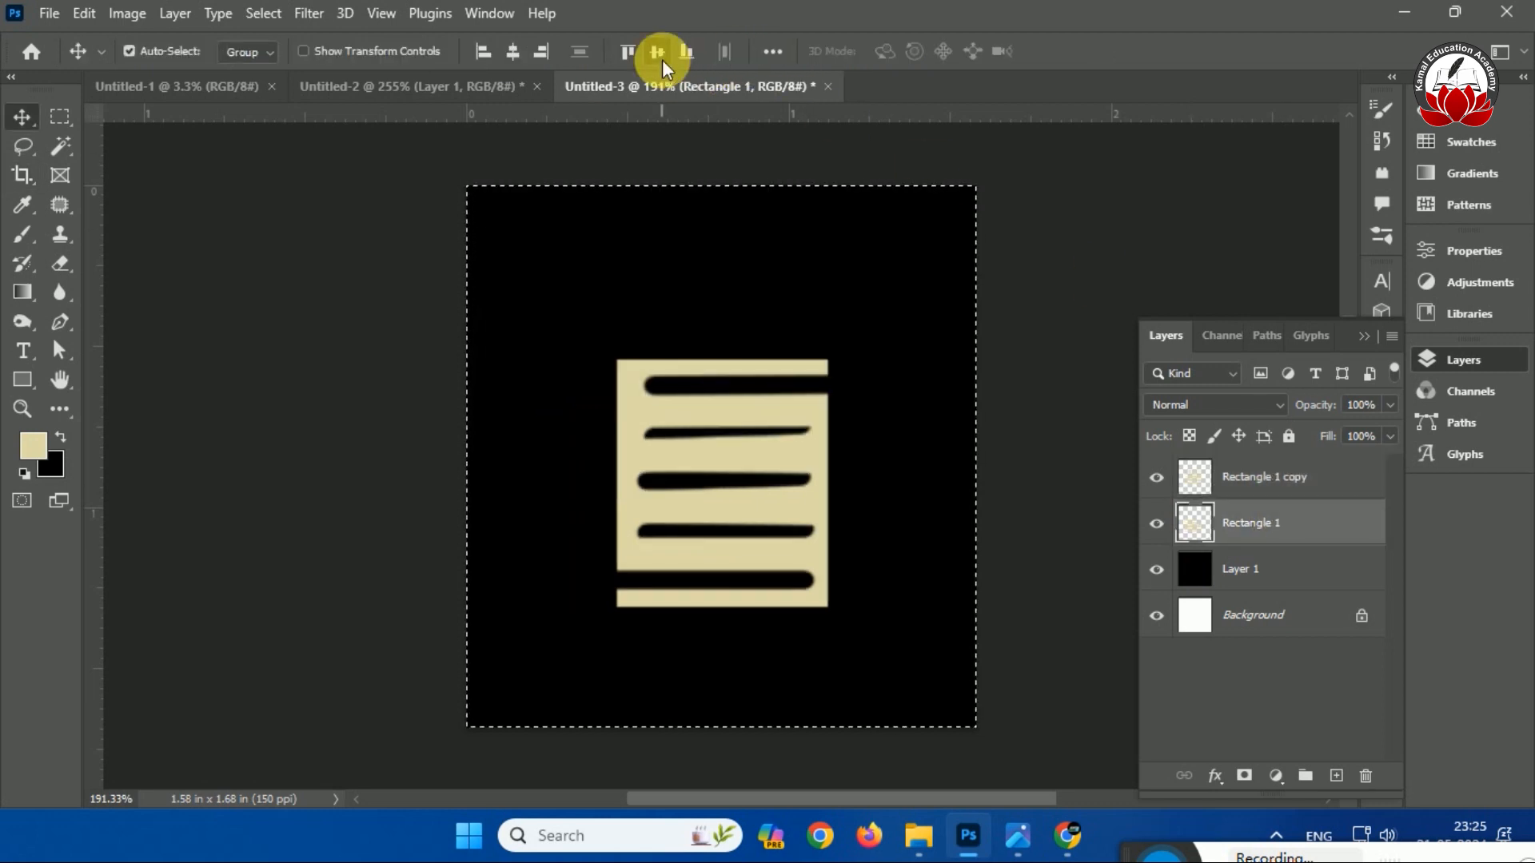
pyautogui.click(661, 56)
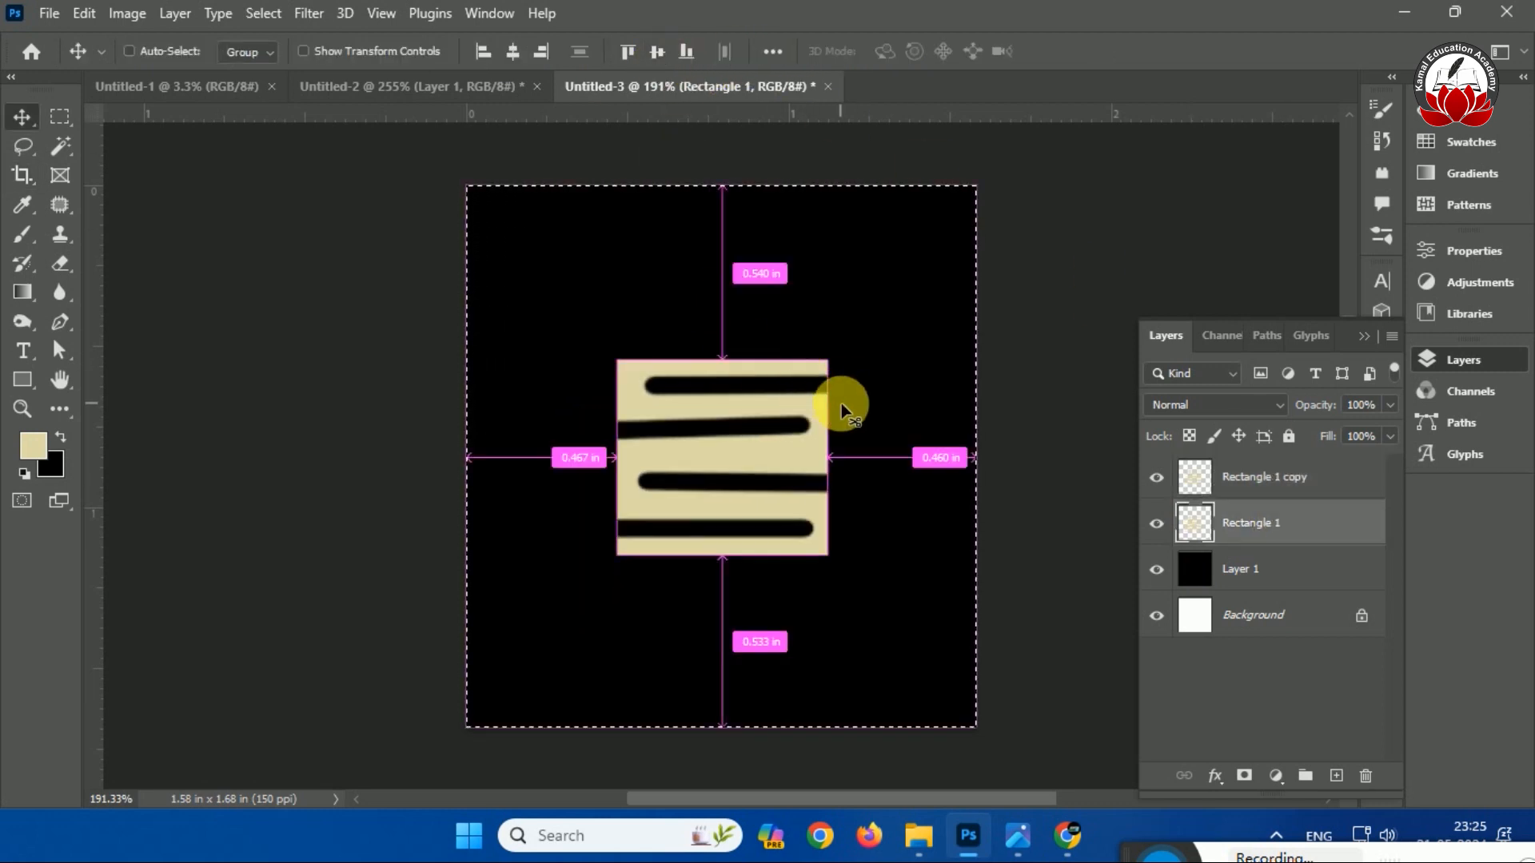
pyautogui.hotkey('ctrl', 'd')
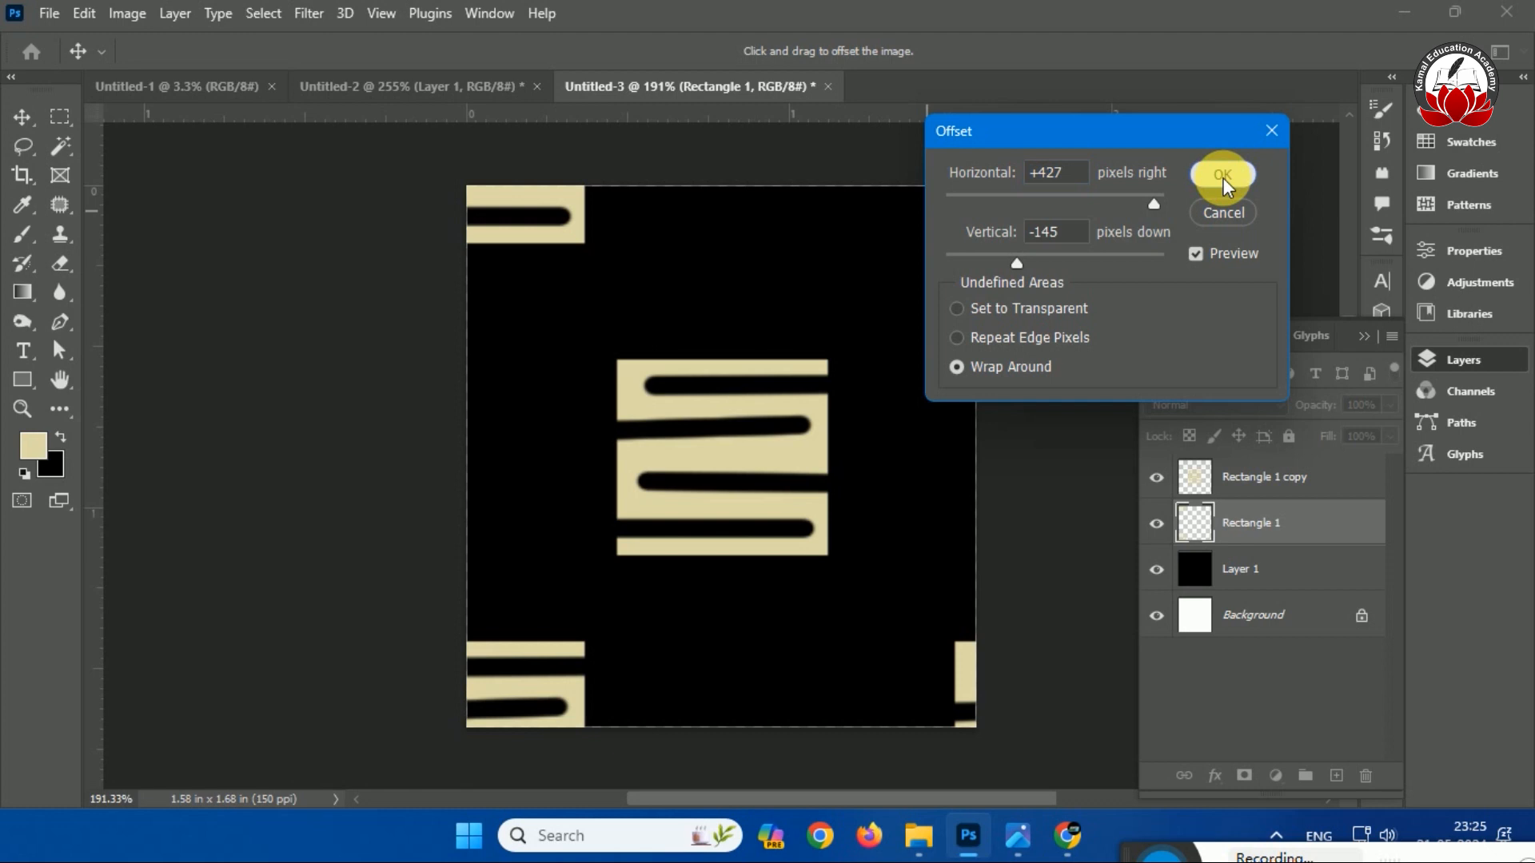
# Offset the Rectangle 1 layer into the canvas corners with Wrap Around, and scale the central motif down slightly from its middle.
pyautogui.click(1223, 177)
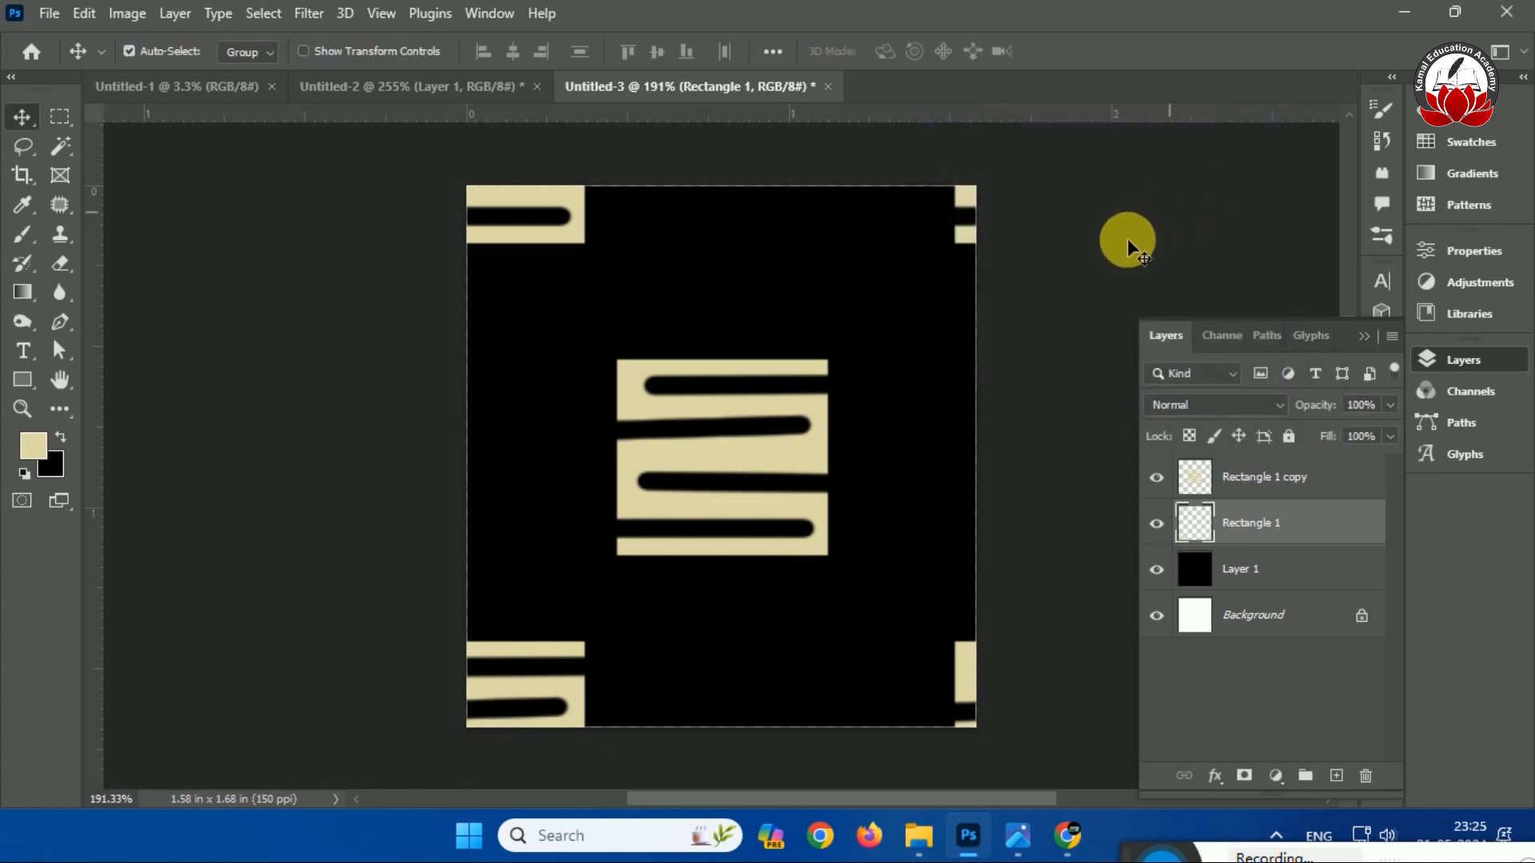
pyautogui.hotkey('ctrl', 't')
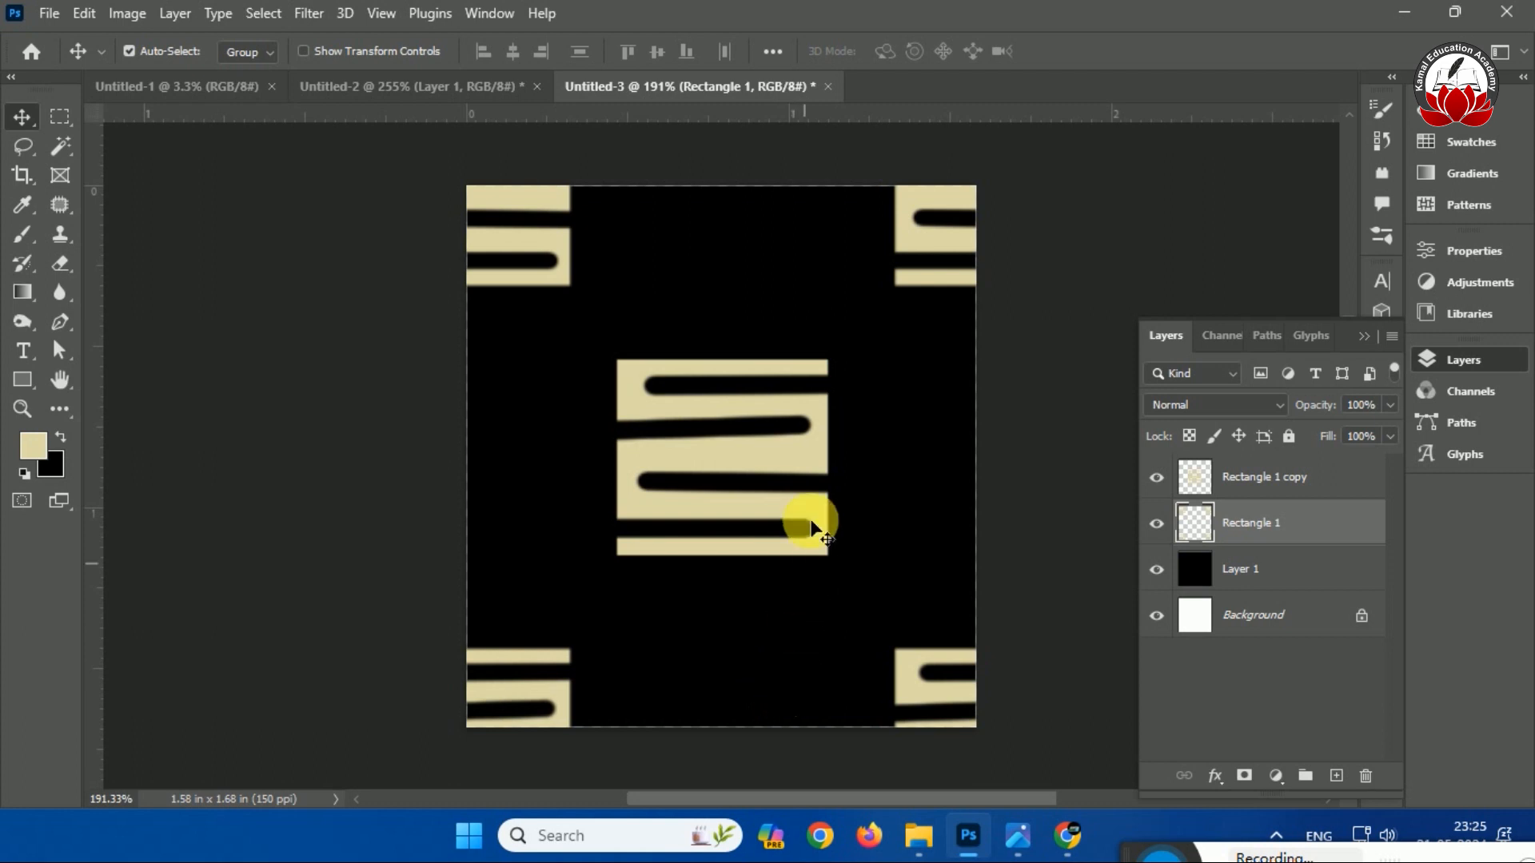
pyautogui.click(808, 458)
pyautogui.hotkey('ctrl', 't')
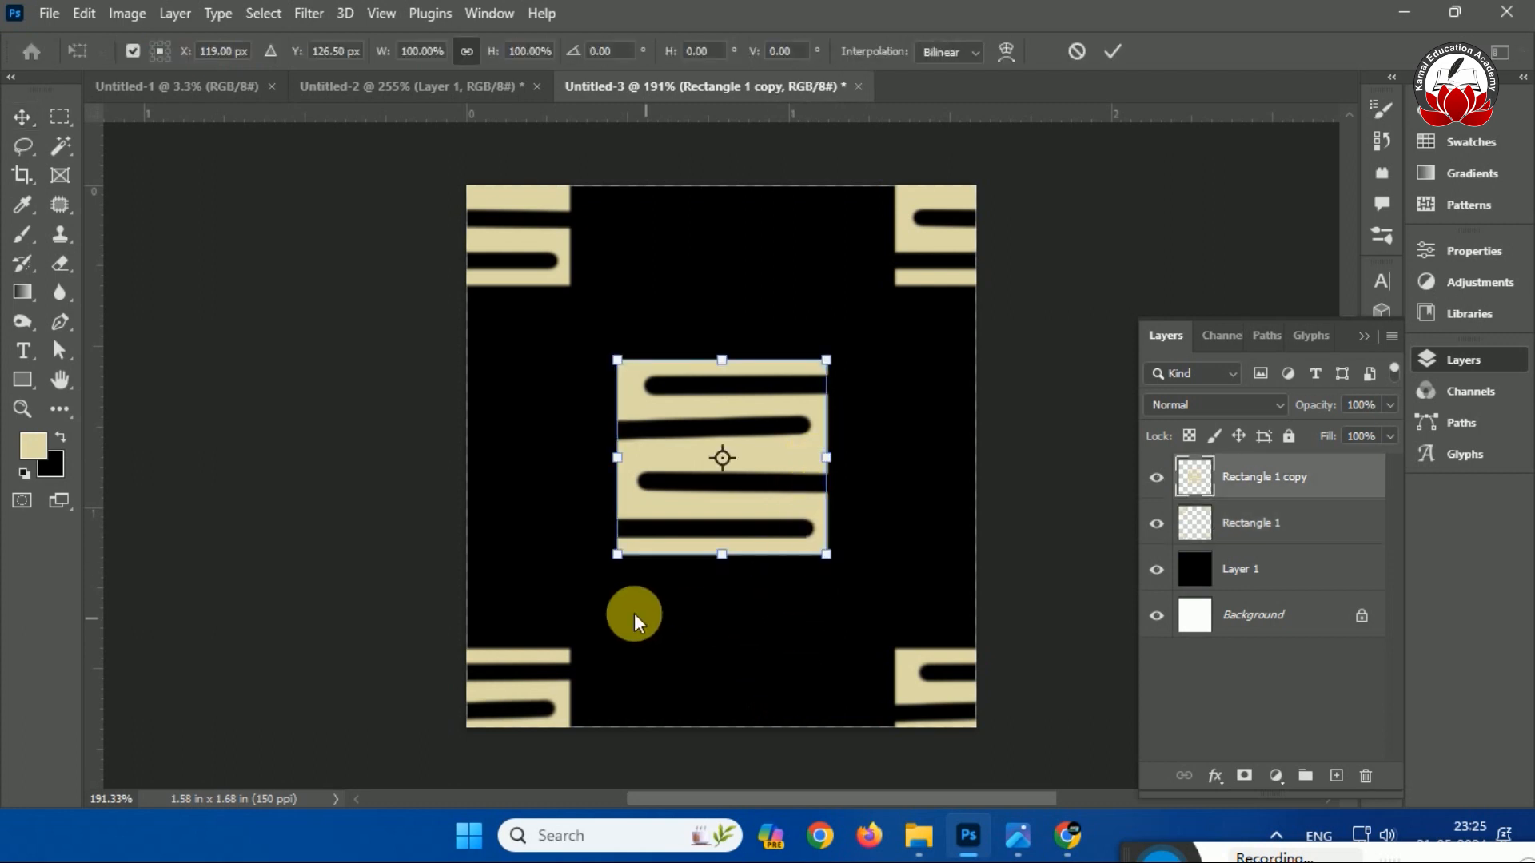
pyautogui.moveTo(619, 558); pyautogui.dragTo(629, 554)
pyautogui.press('Return')
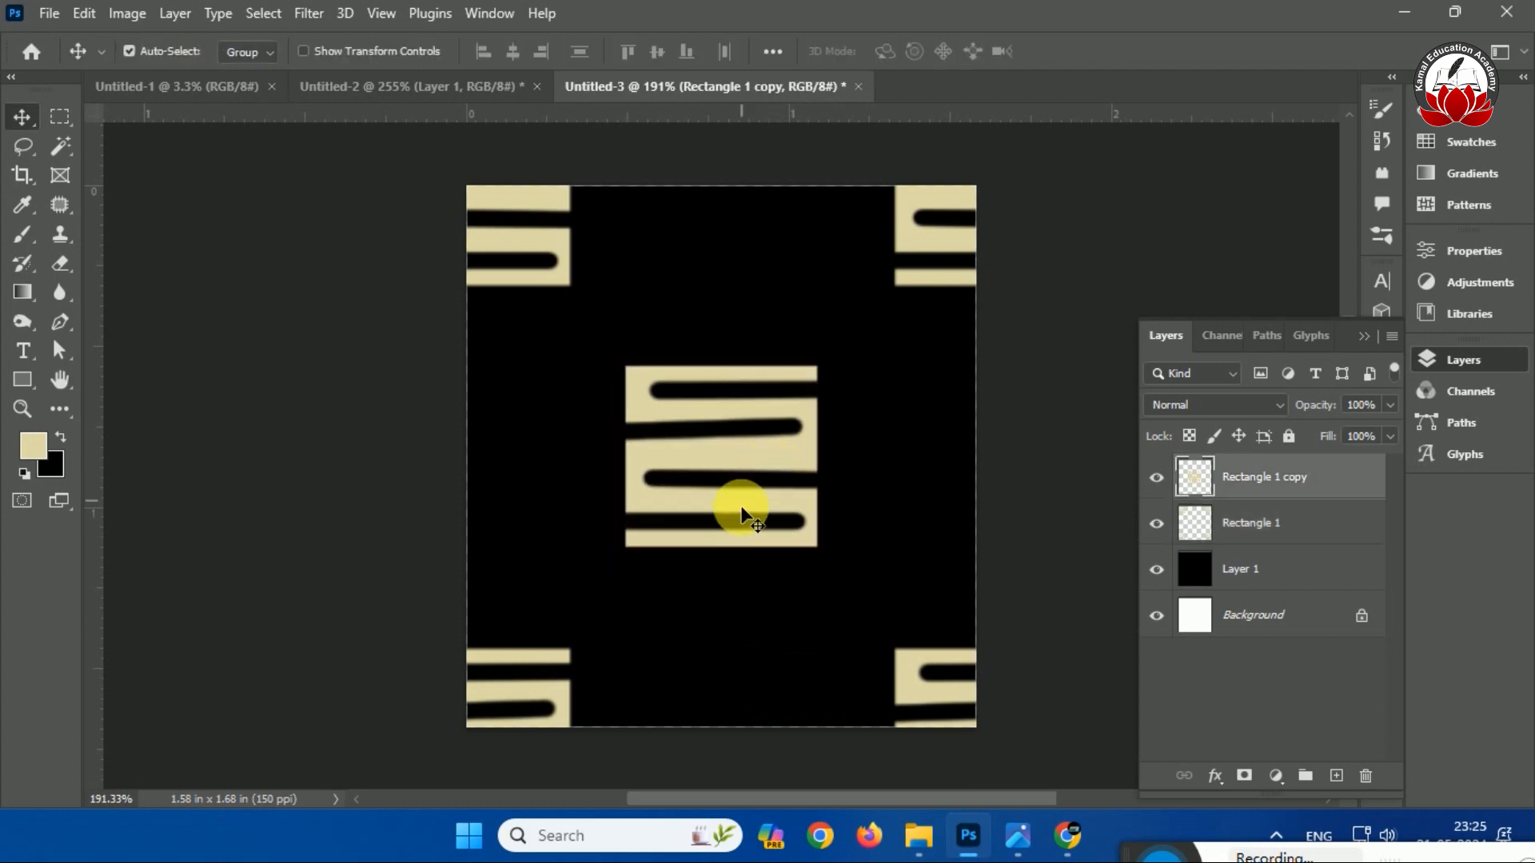
# Hide the black Layer 1 and the Background, and define the transparent motif tile as a pattern.
pyautogui.click(1156, 569)
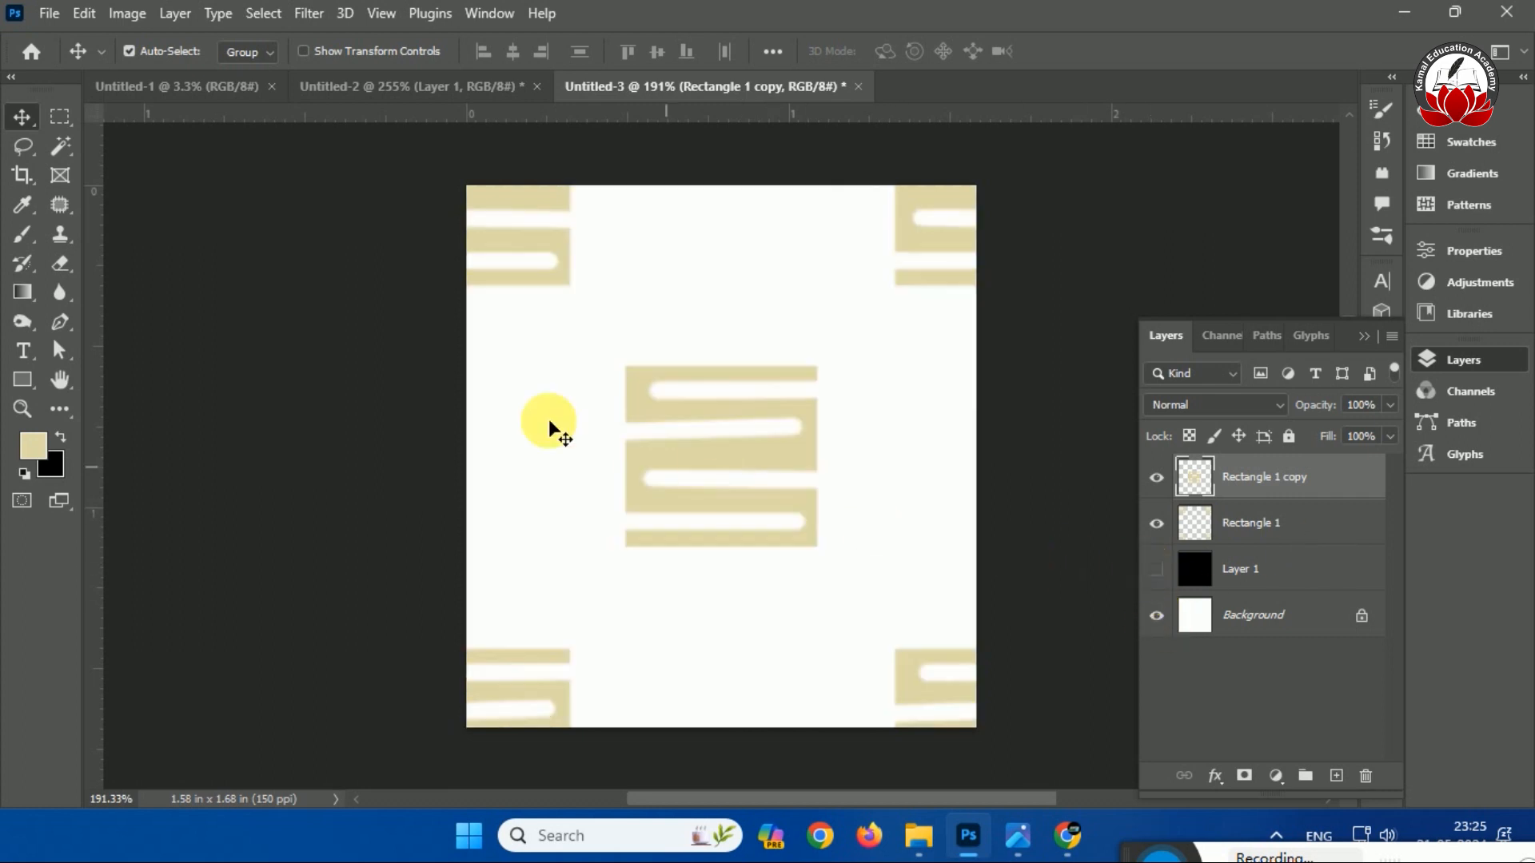
pyautogui.click(1156, 615)
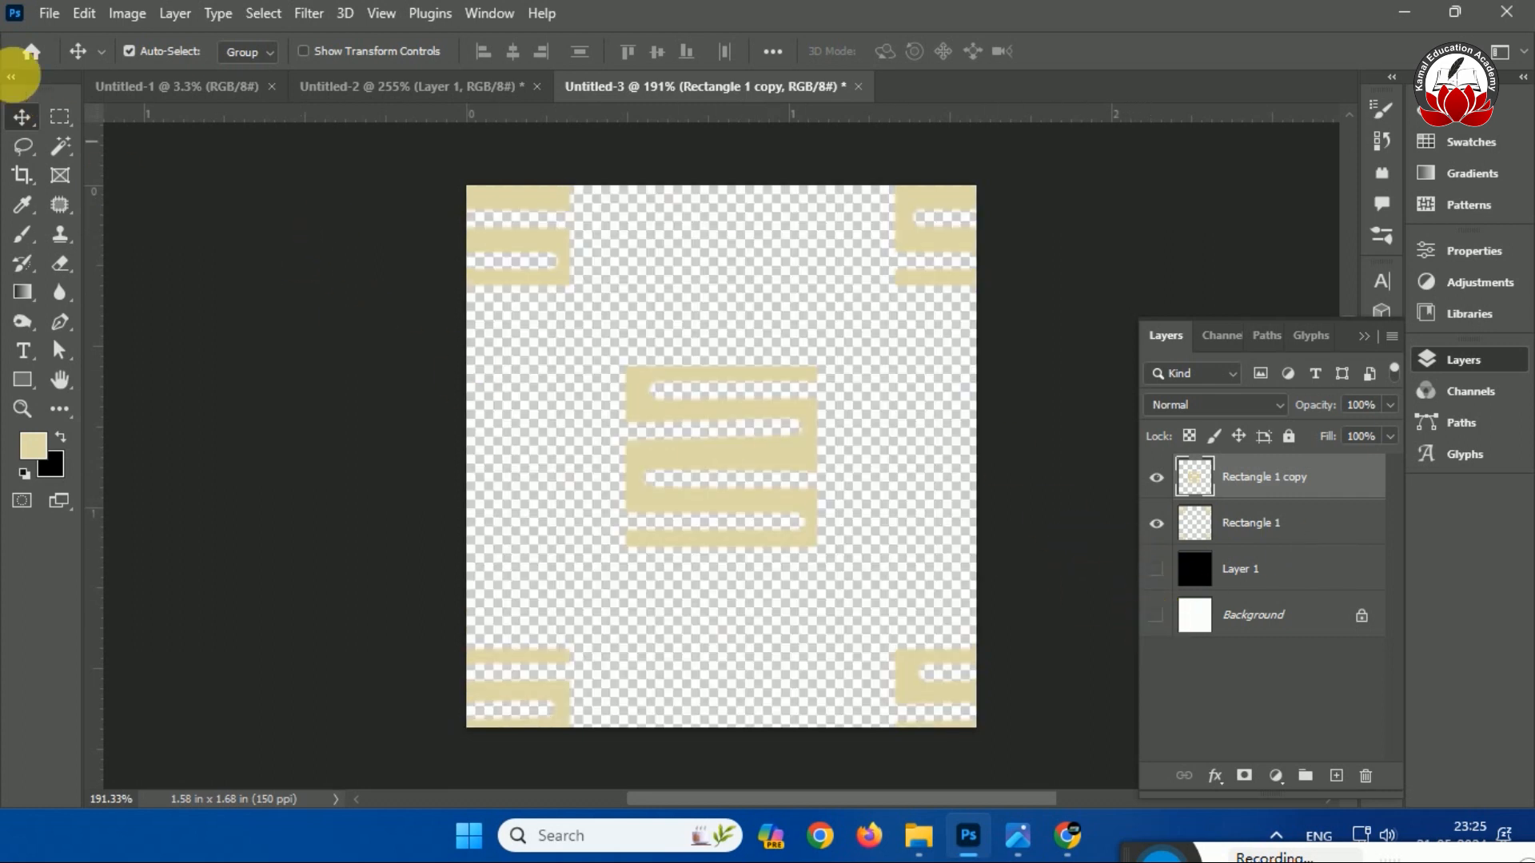
pyautogui.click(85, 13)
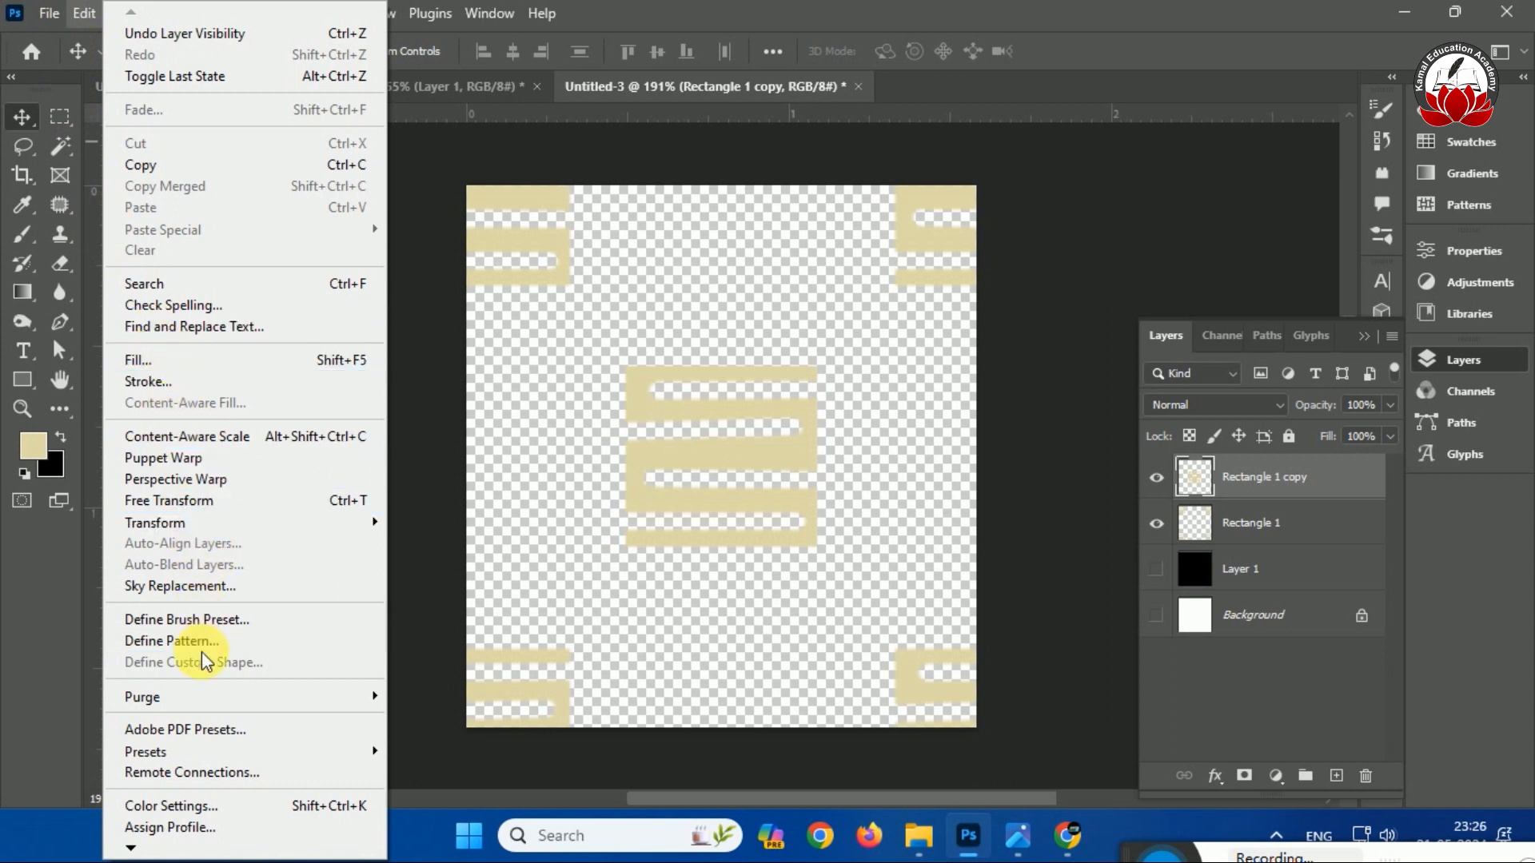
pyautogui.click(228, 640)
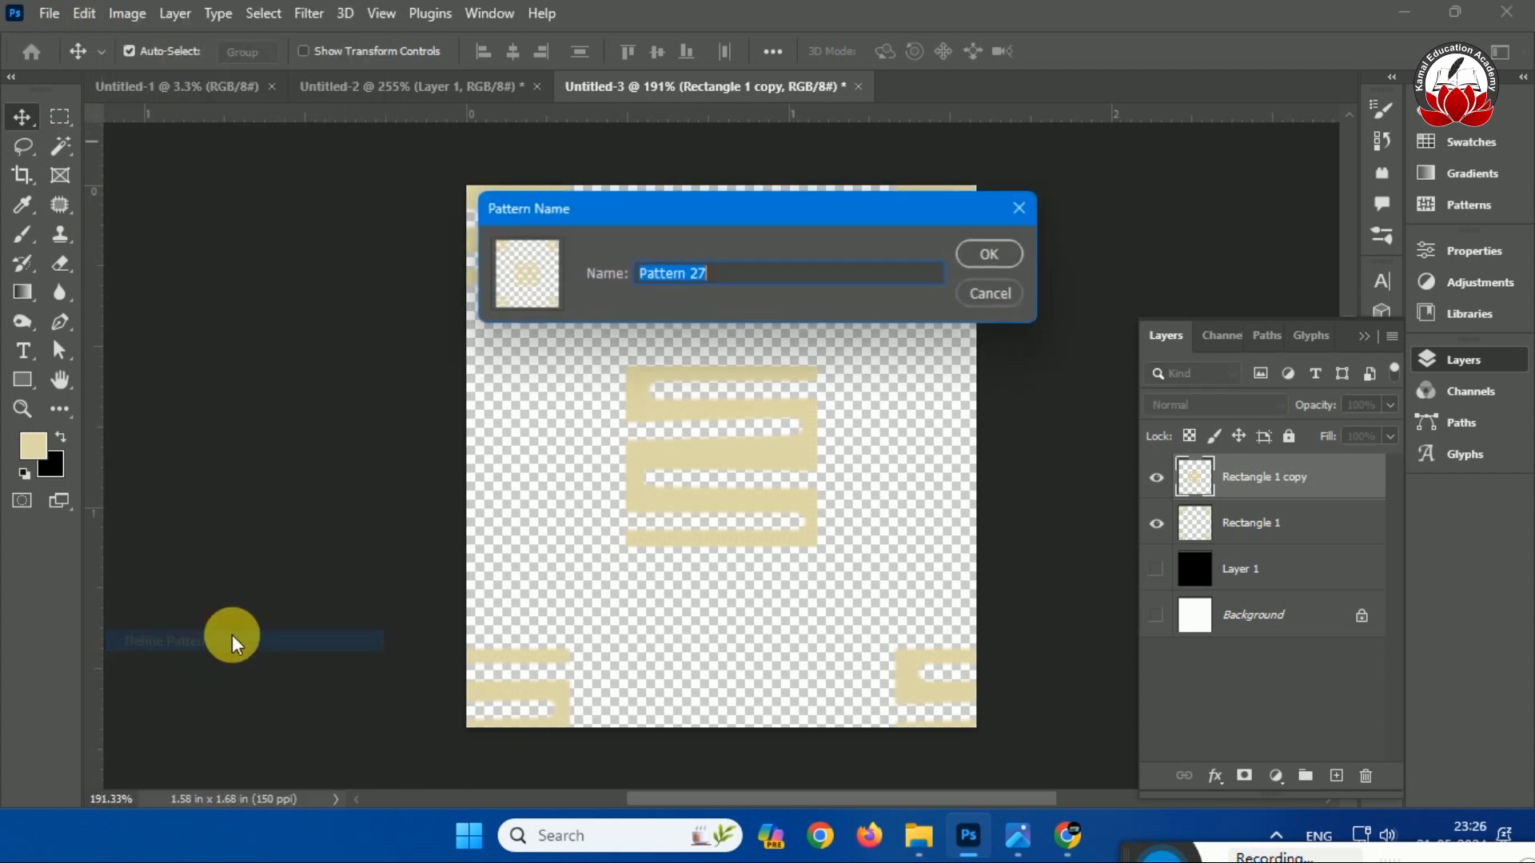
pyautogui.click(989, 253)
# Bring up the Untitled-1 document and check the saree's pattern layout in the reference photo.
pyautogui.click(395, 96)
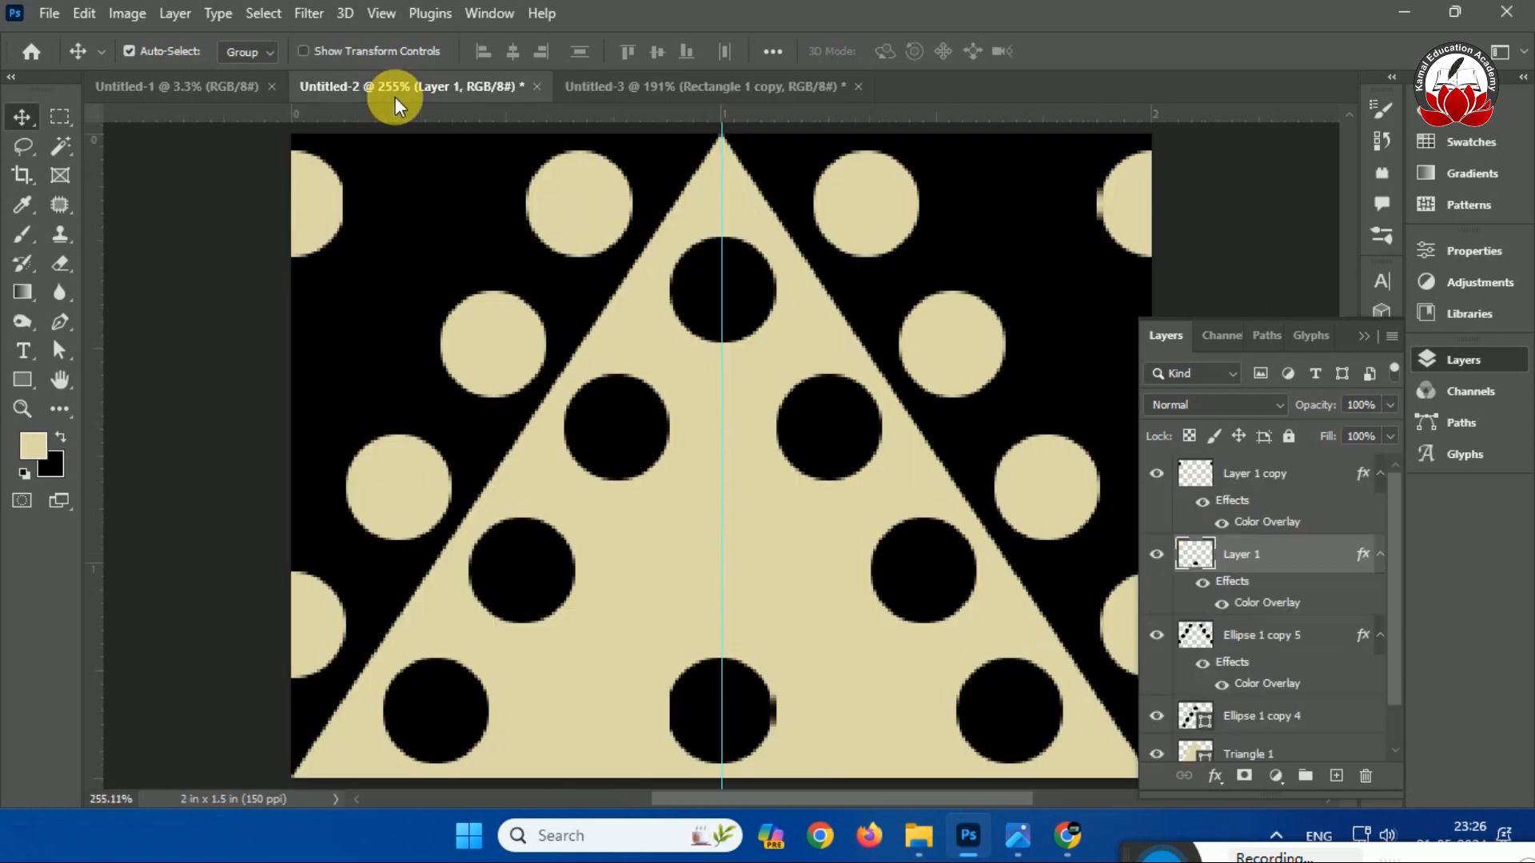
pyautogui.click(171, 88)
pyautogui.click(1045, 766)
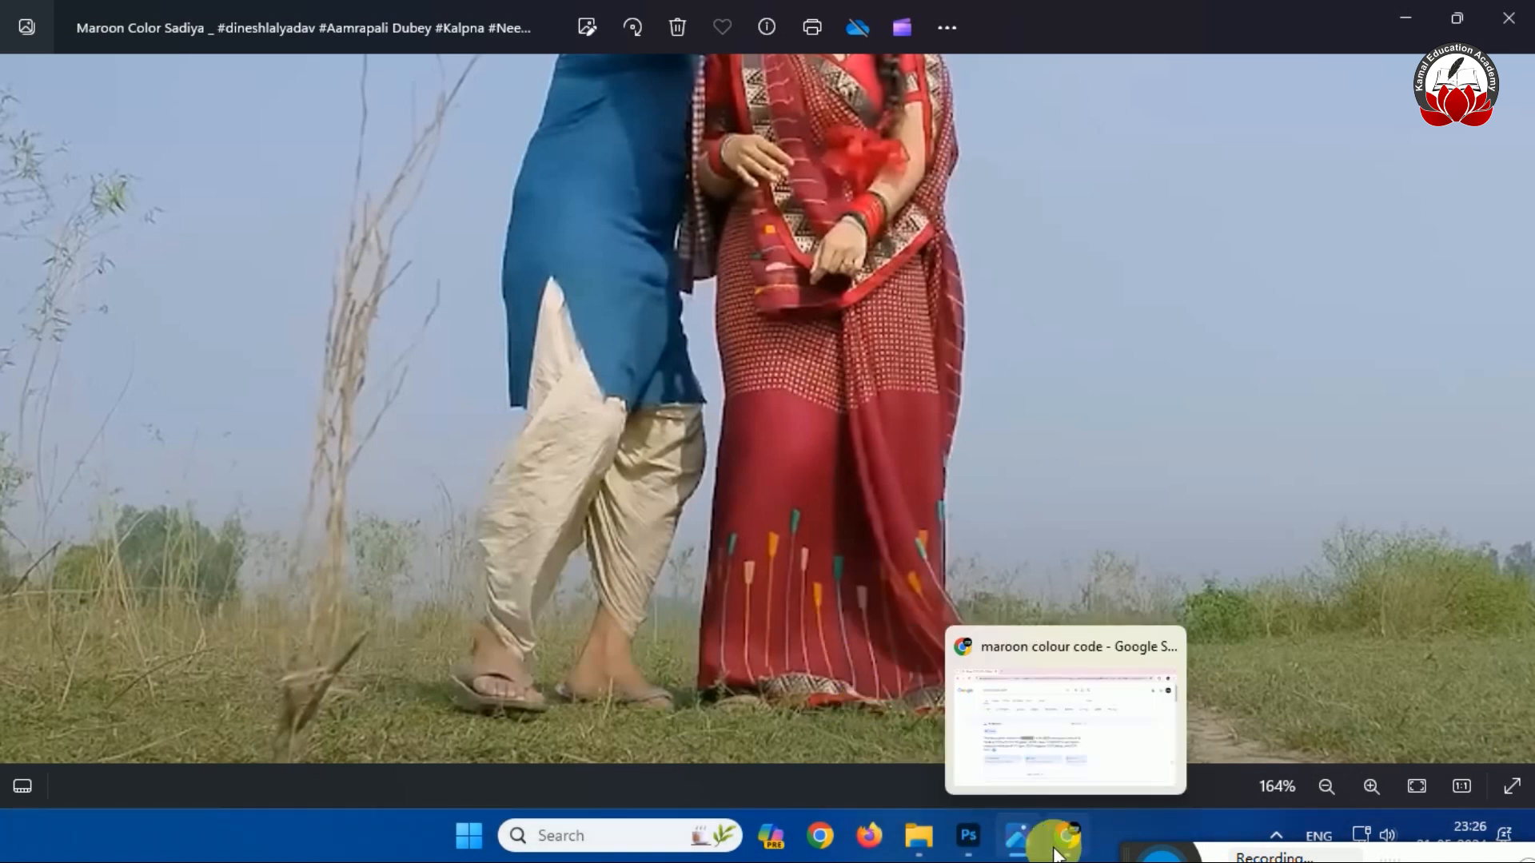
pyautogui.click(968, 836)
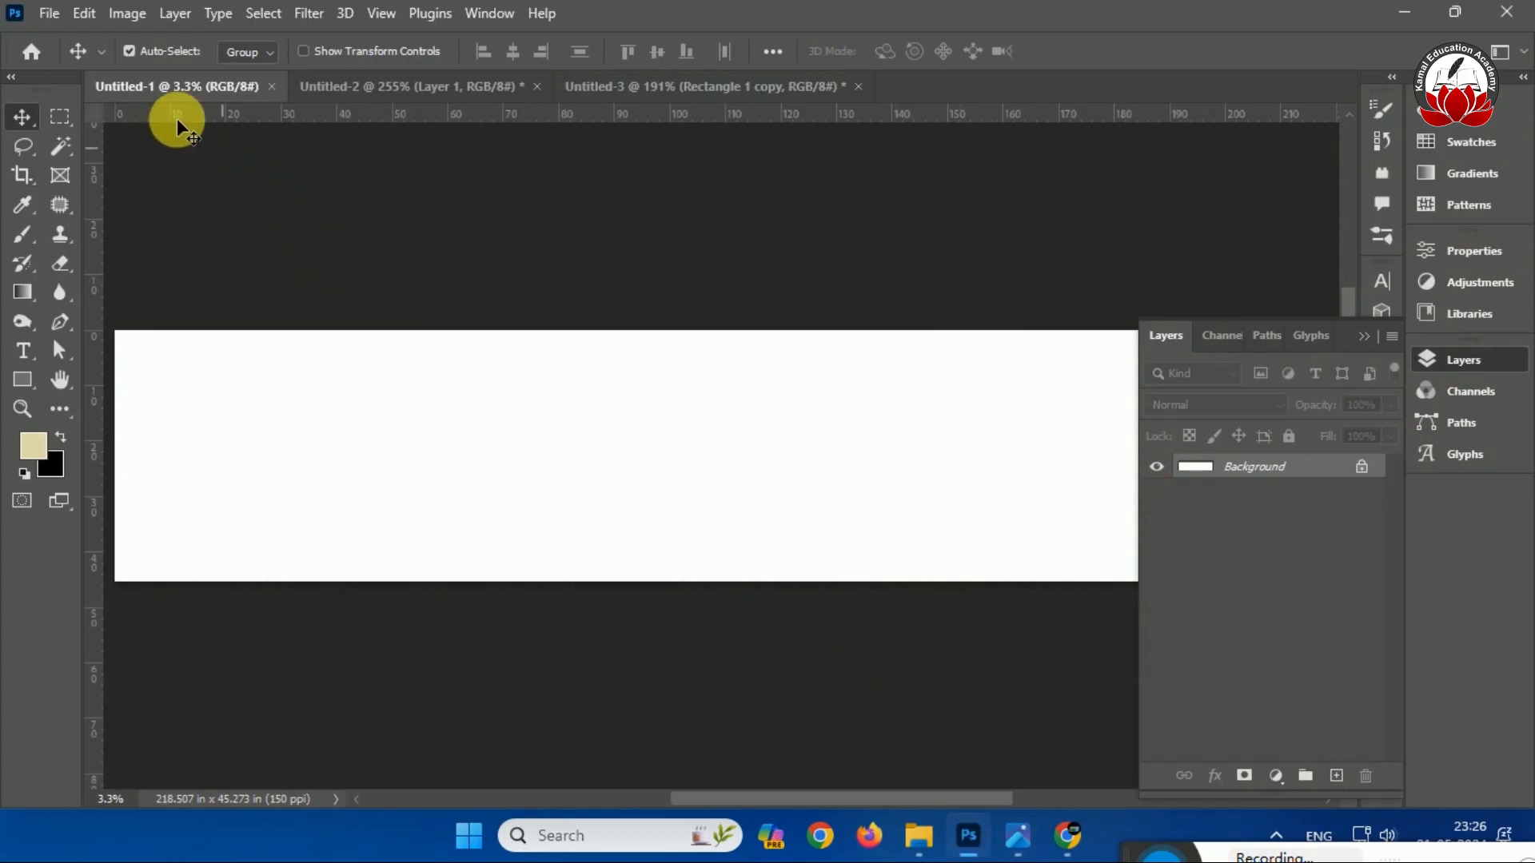
# Create a new RGB document 18 inches wide and 18 inches high at 150 pixels per inch with a white background.
pyautogui.click(49, 13)
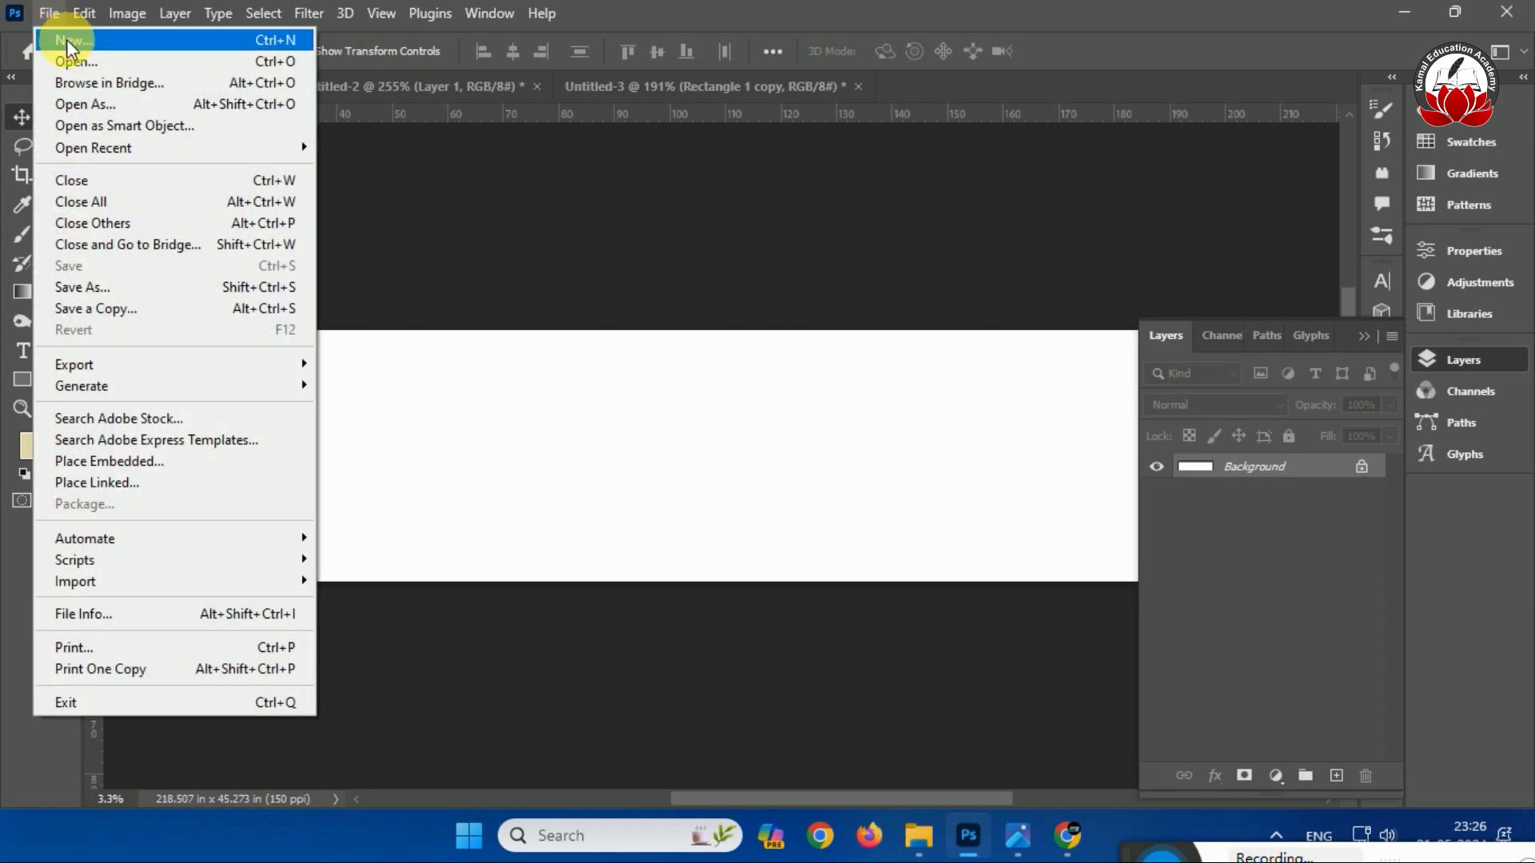
pyautogui.click(68, 43)
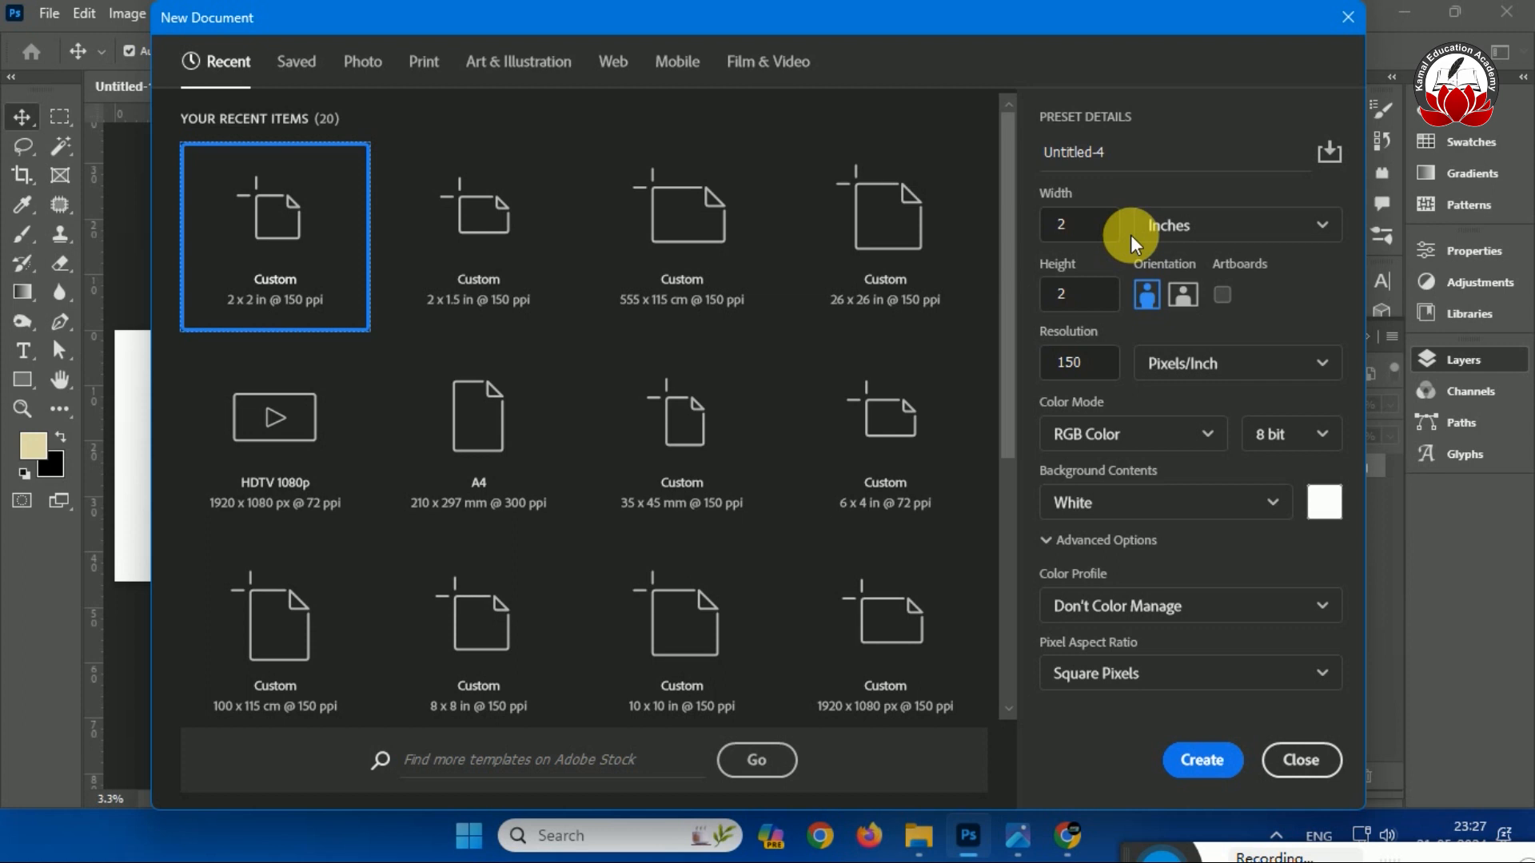
pyautogui.click(1057, 292)
pyautogui.write('18')
pyautogui.click(1074, 229)
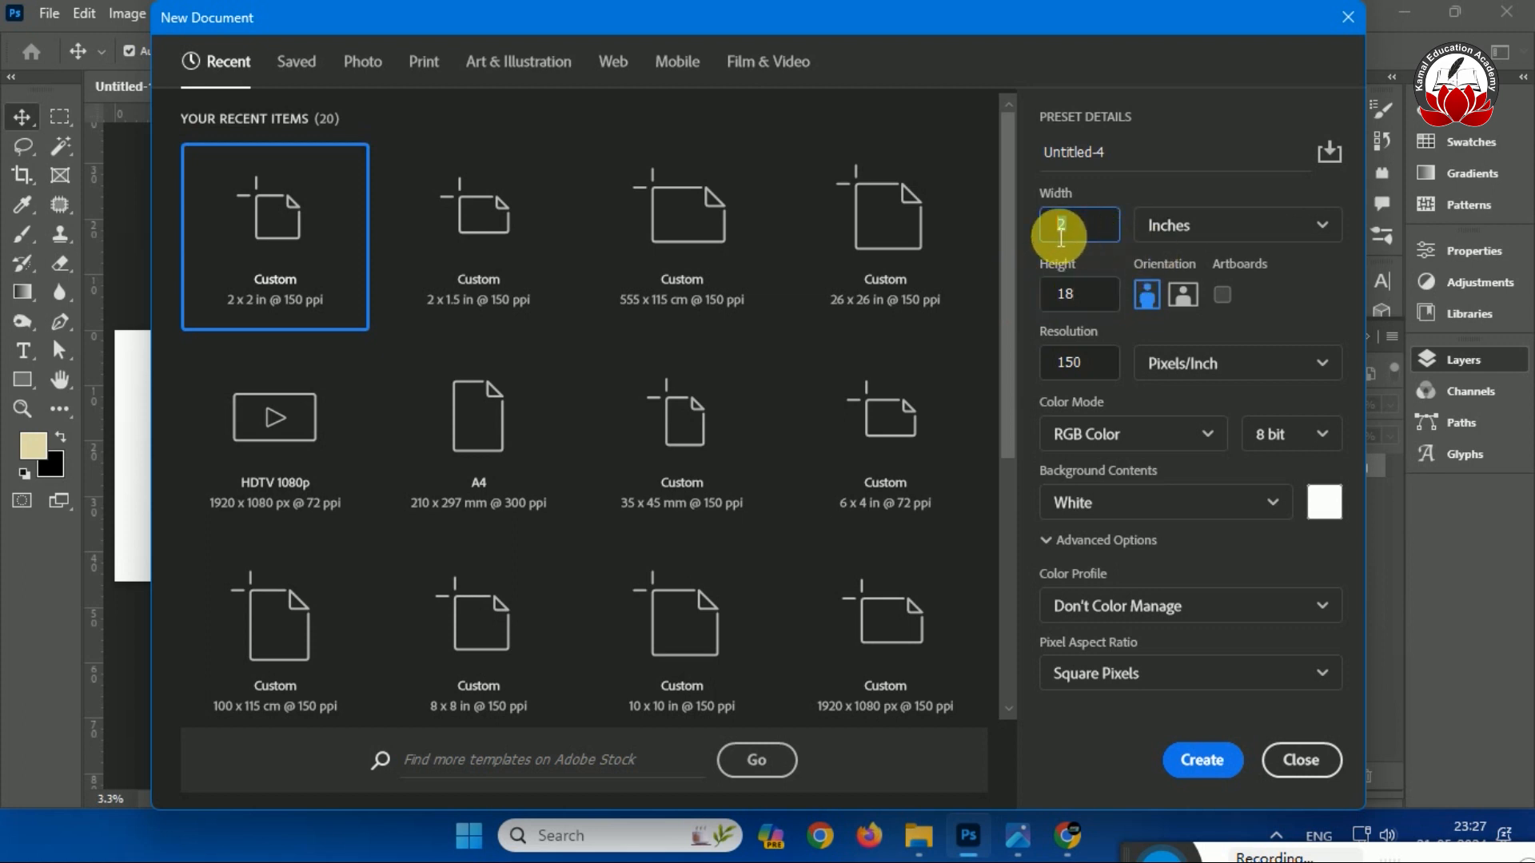
pyautogui.moveTo(1024, 849)
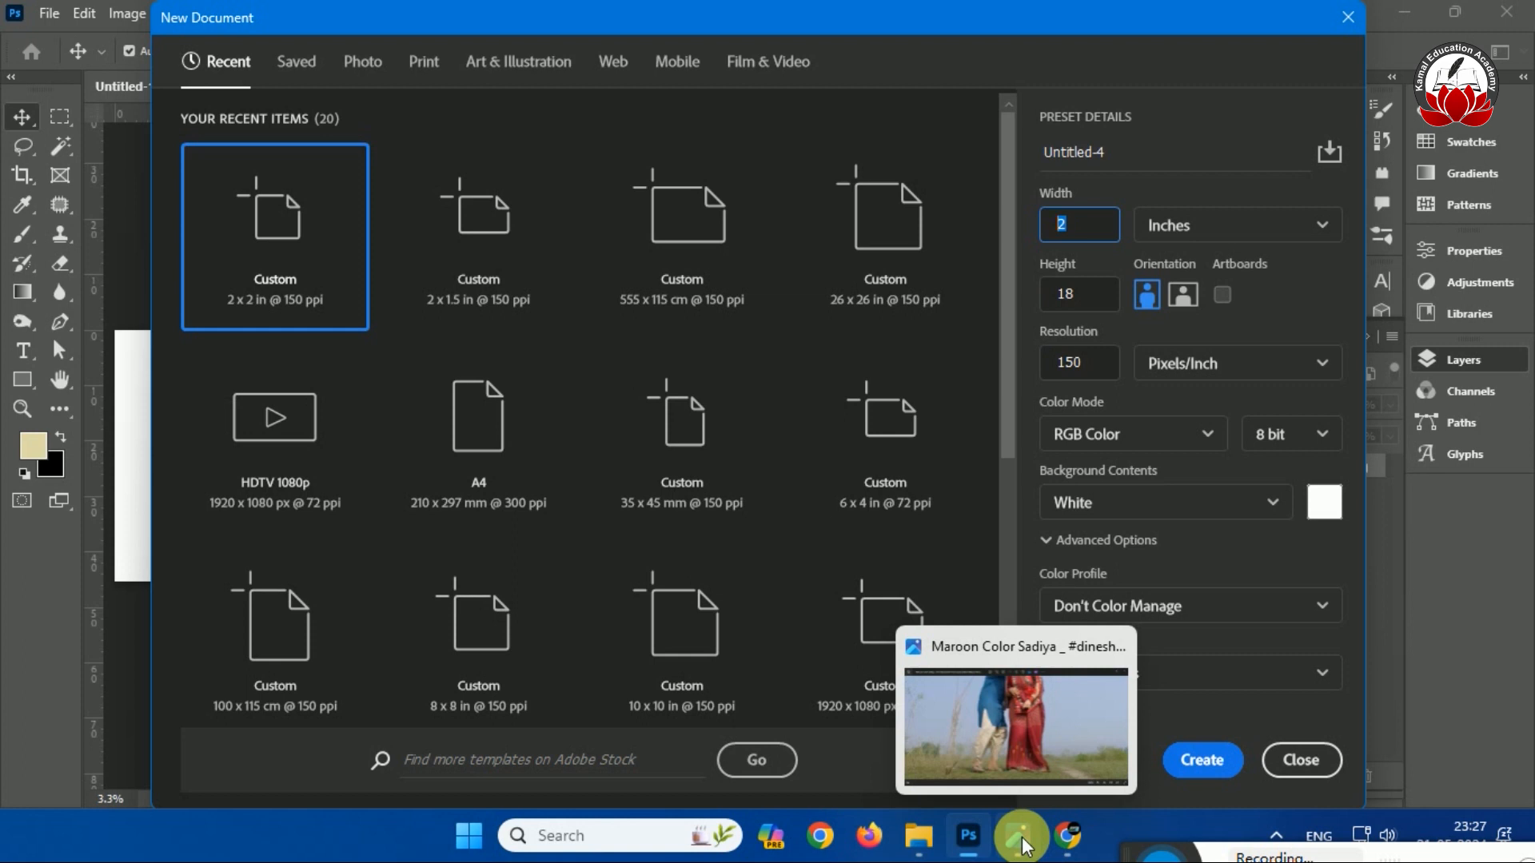
pyautogui.write('18')
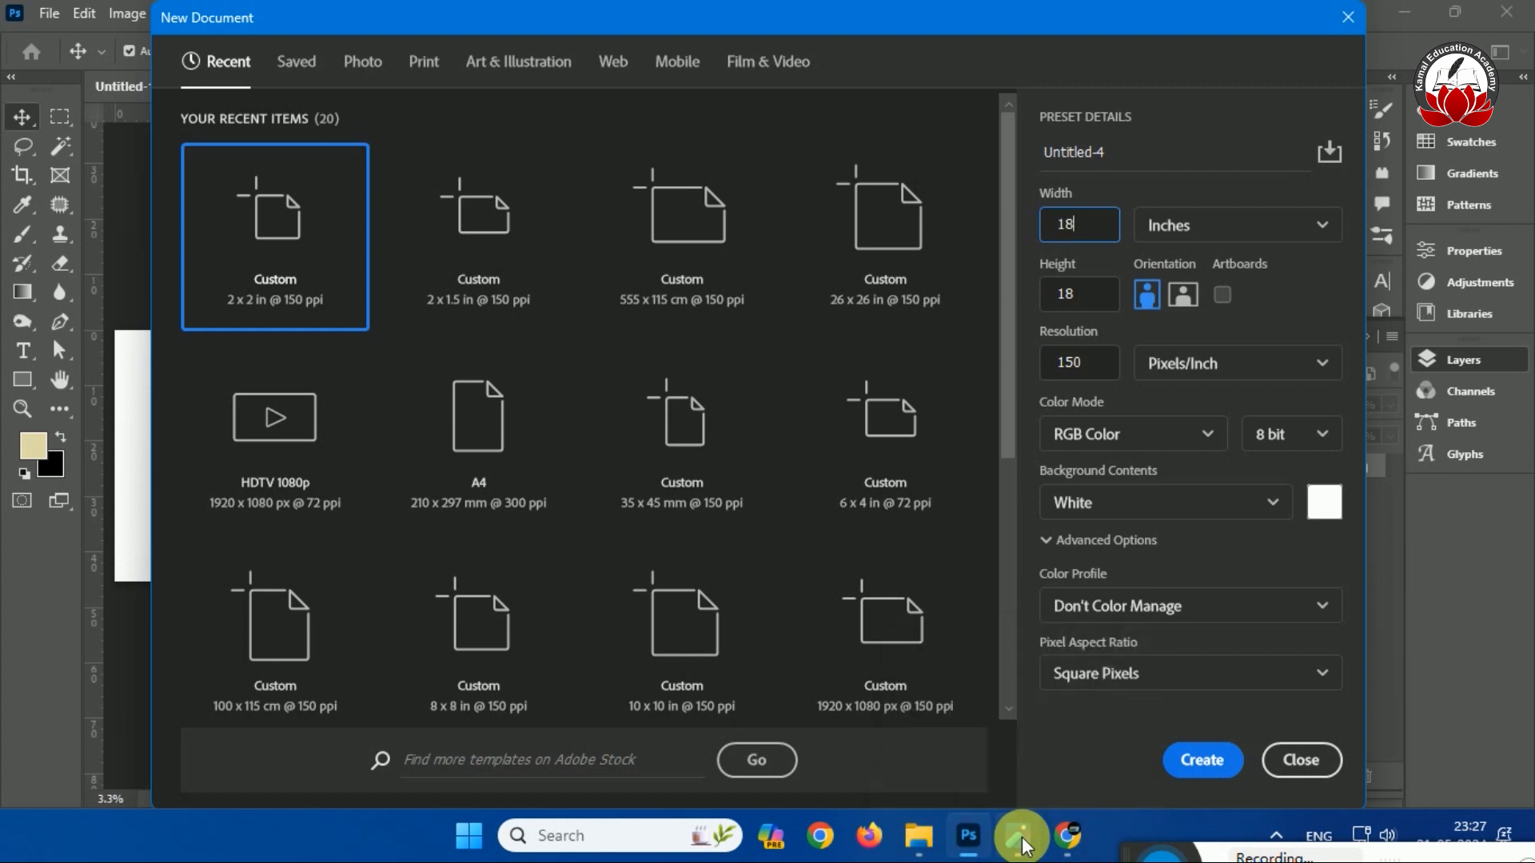
pyautogui.click(1204, 766)
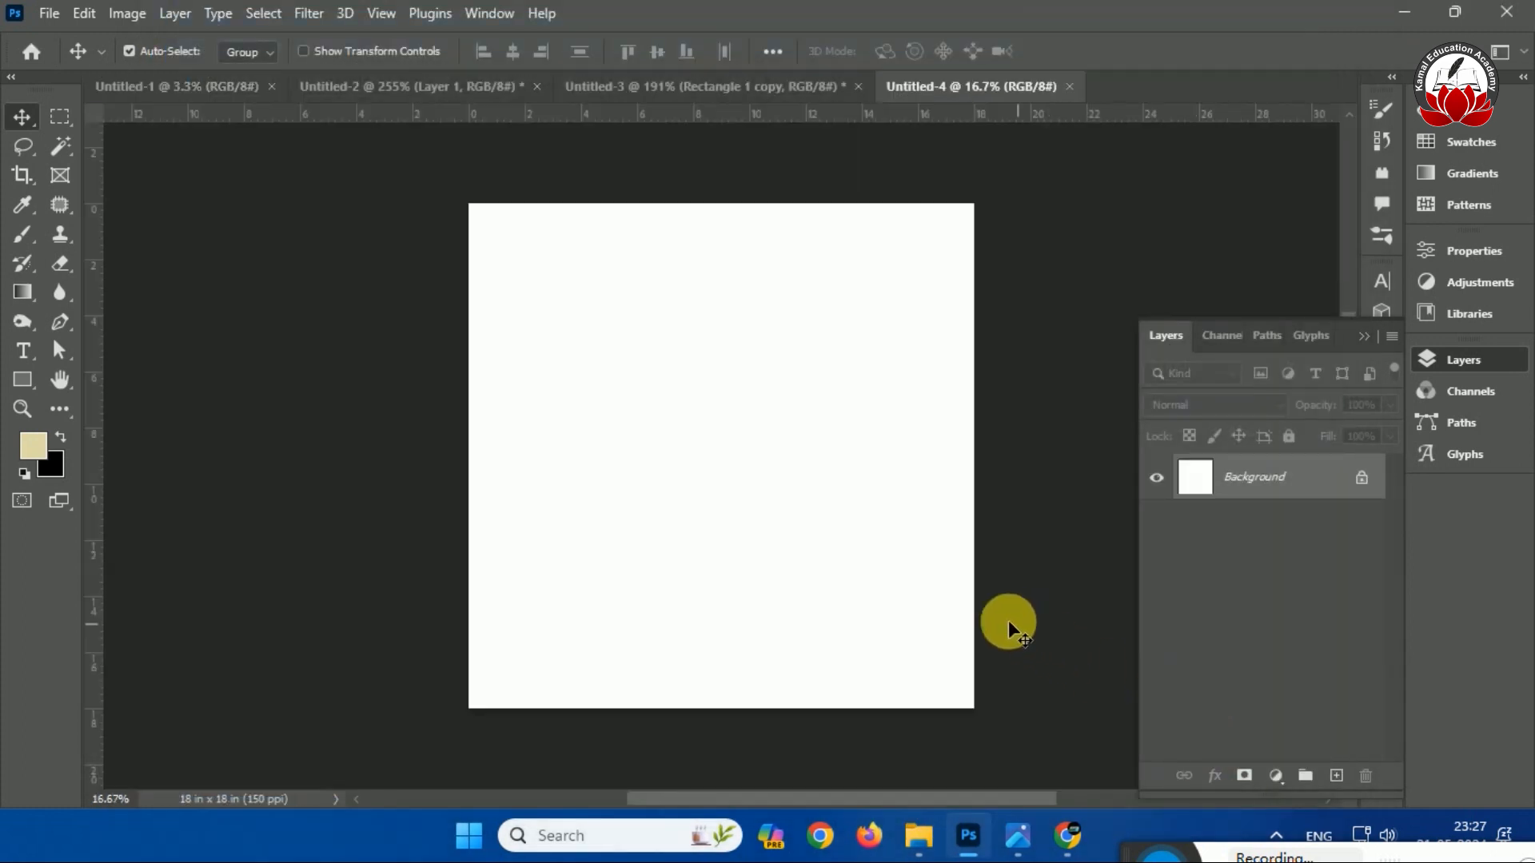
# Check the stemmed motifs near the saree's hem in the reference photo and draw a narrow vertical beige rectangle about 0.4 x 13.04 in.
pyautogui.click(1026, 836)
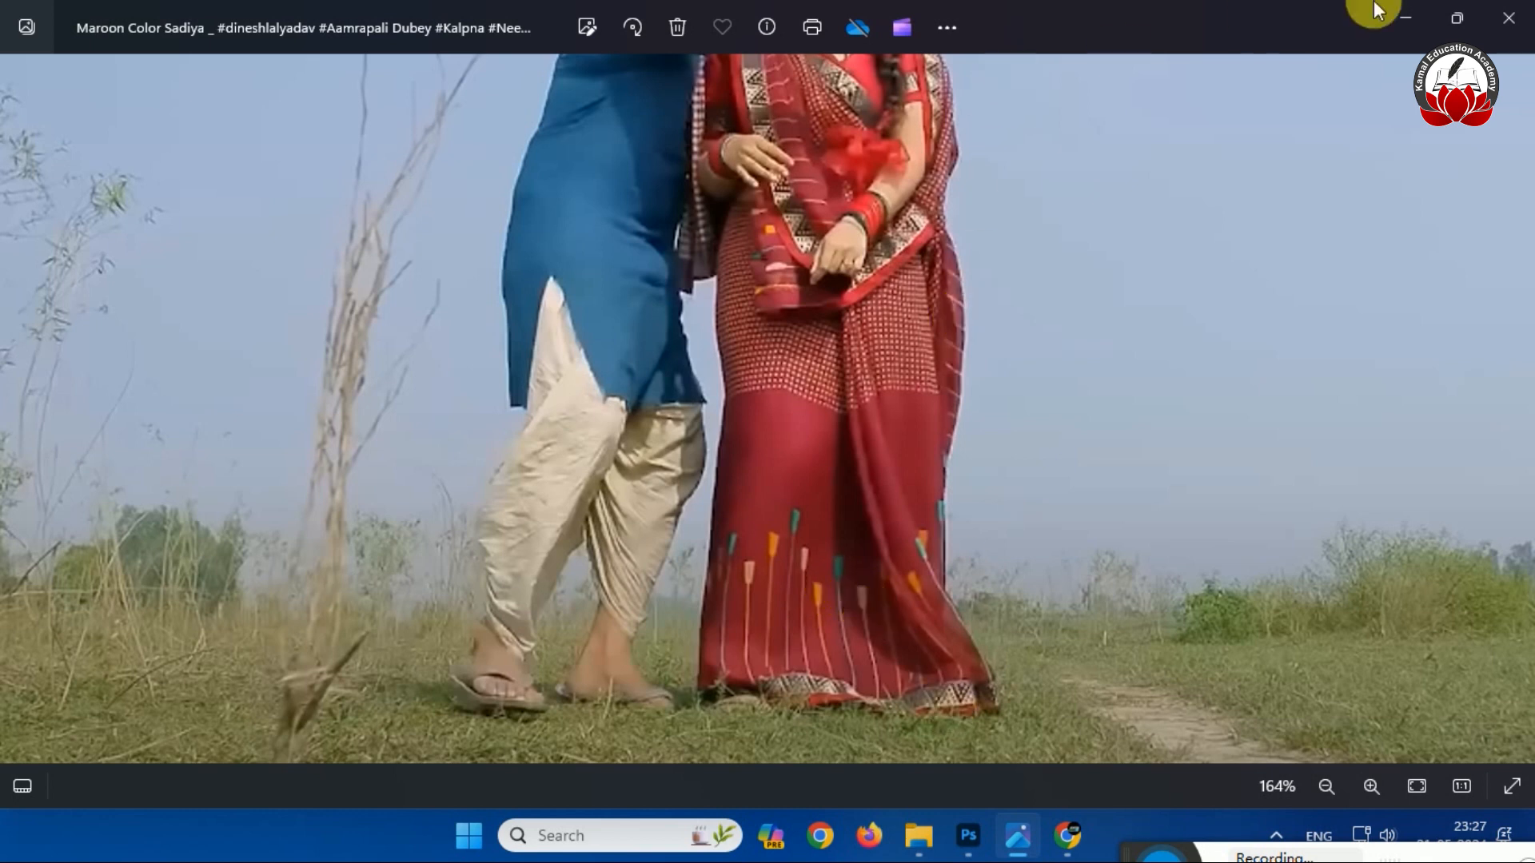
pyautogui.click(1405, 16)
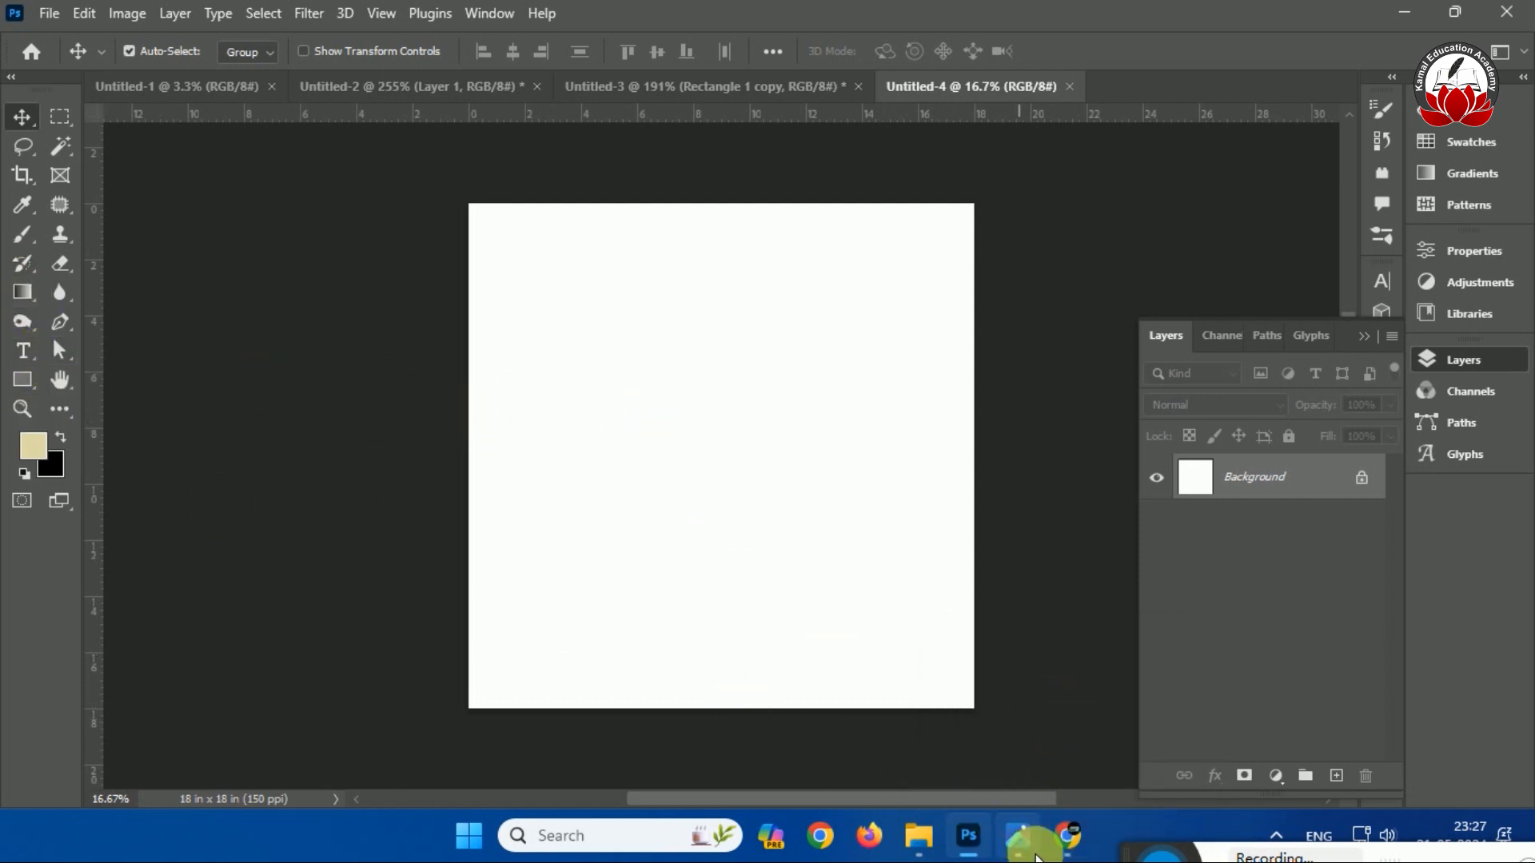
pyautogui.moveTo(1067, 840)
pyautogui.click(1018, 836)
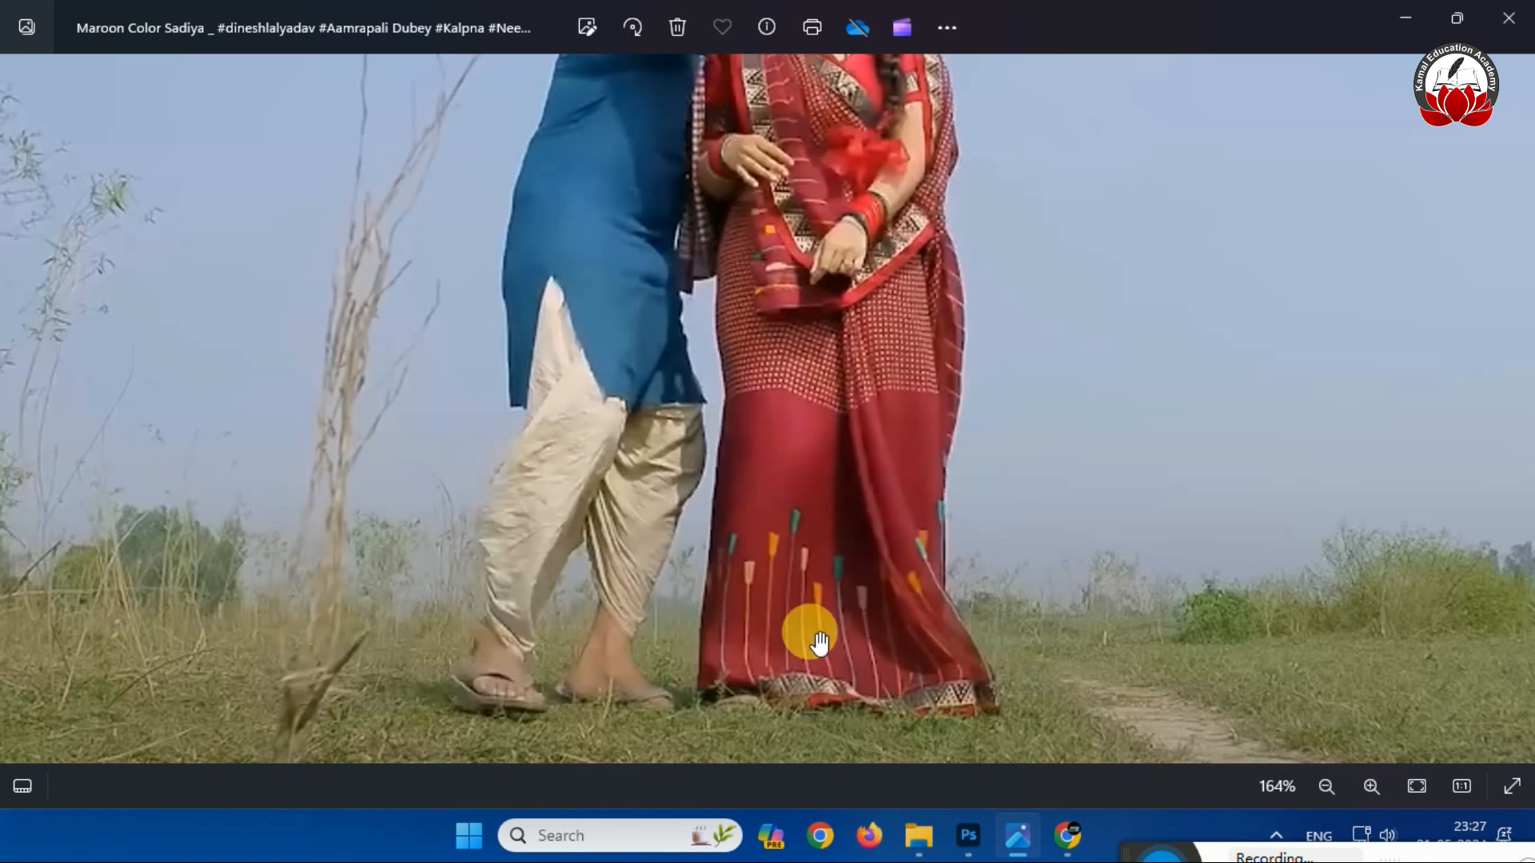
pyautogui.doubleClick(1392, 20)
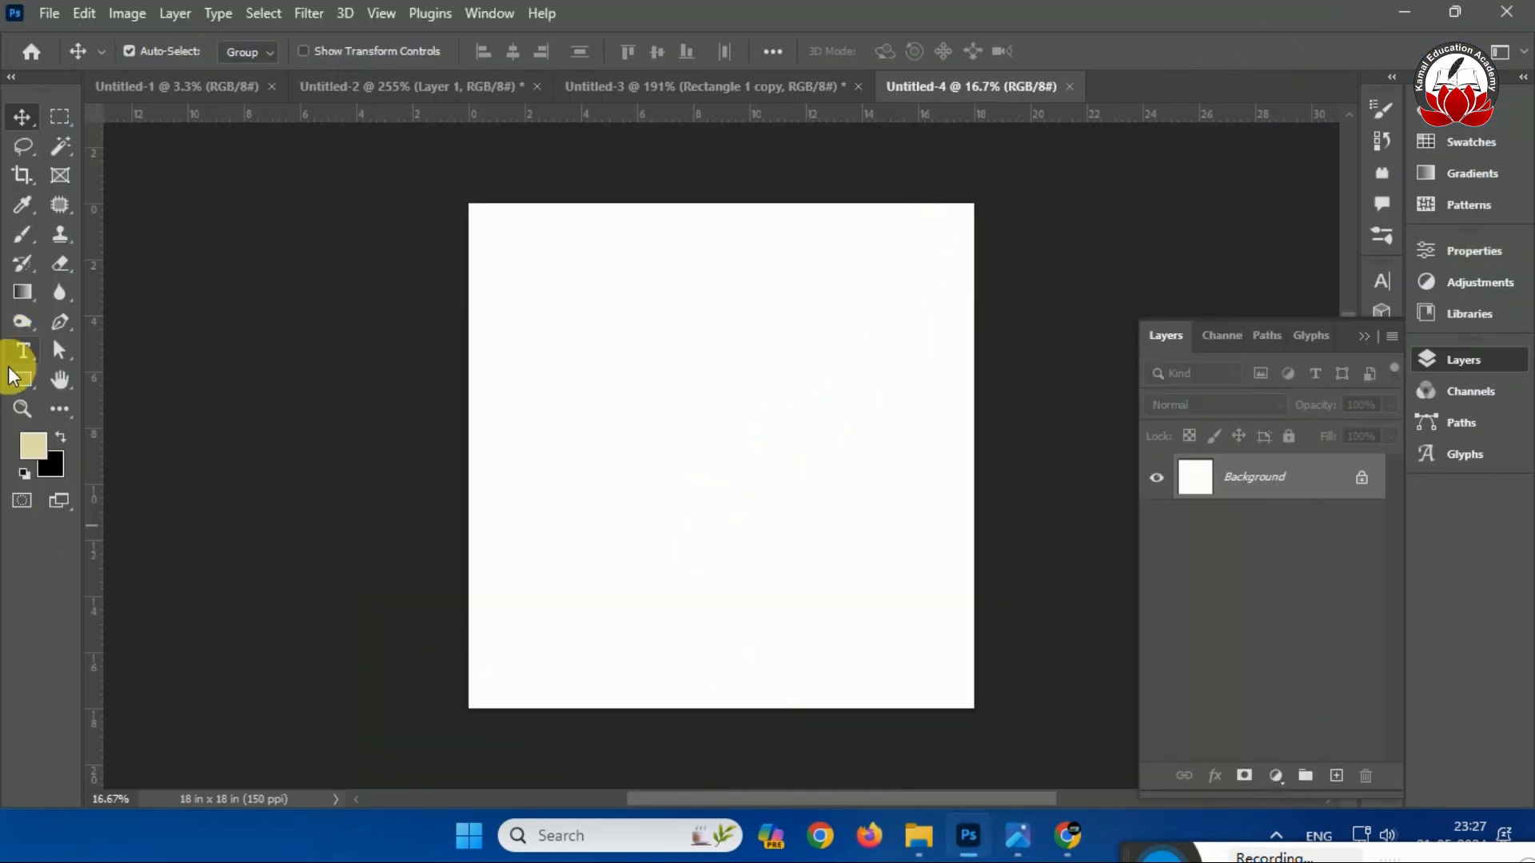
pyautogui.click(21, 384)
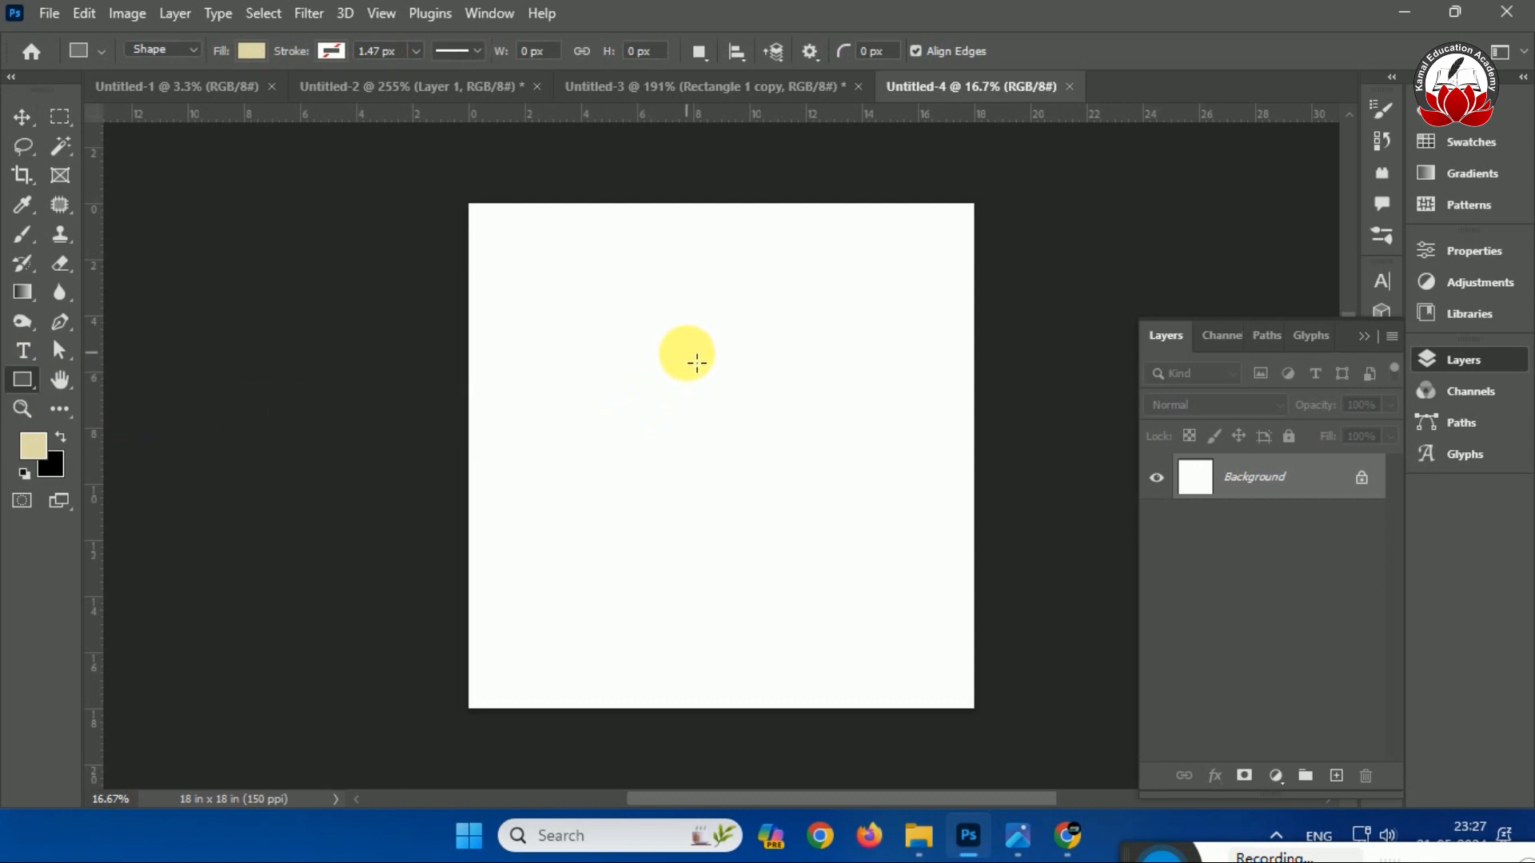
pyautogui.moveTo(696, 353); pyautogui.dragTo(706, 720)
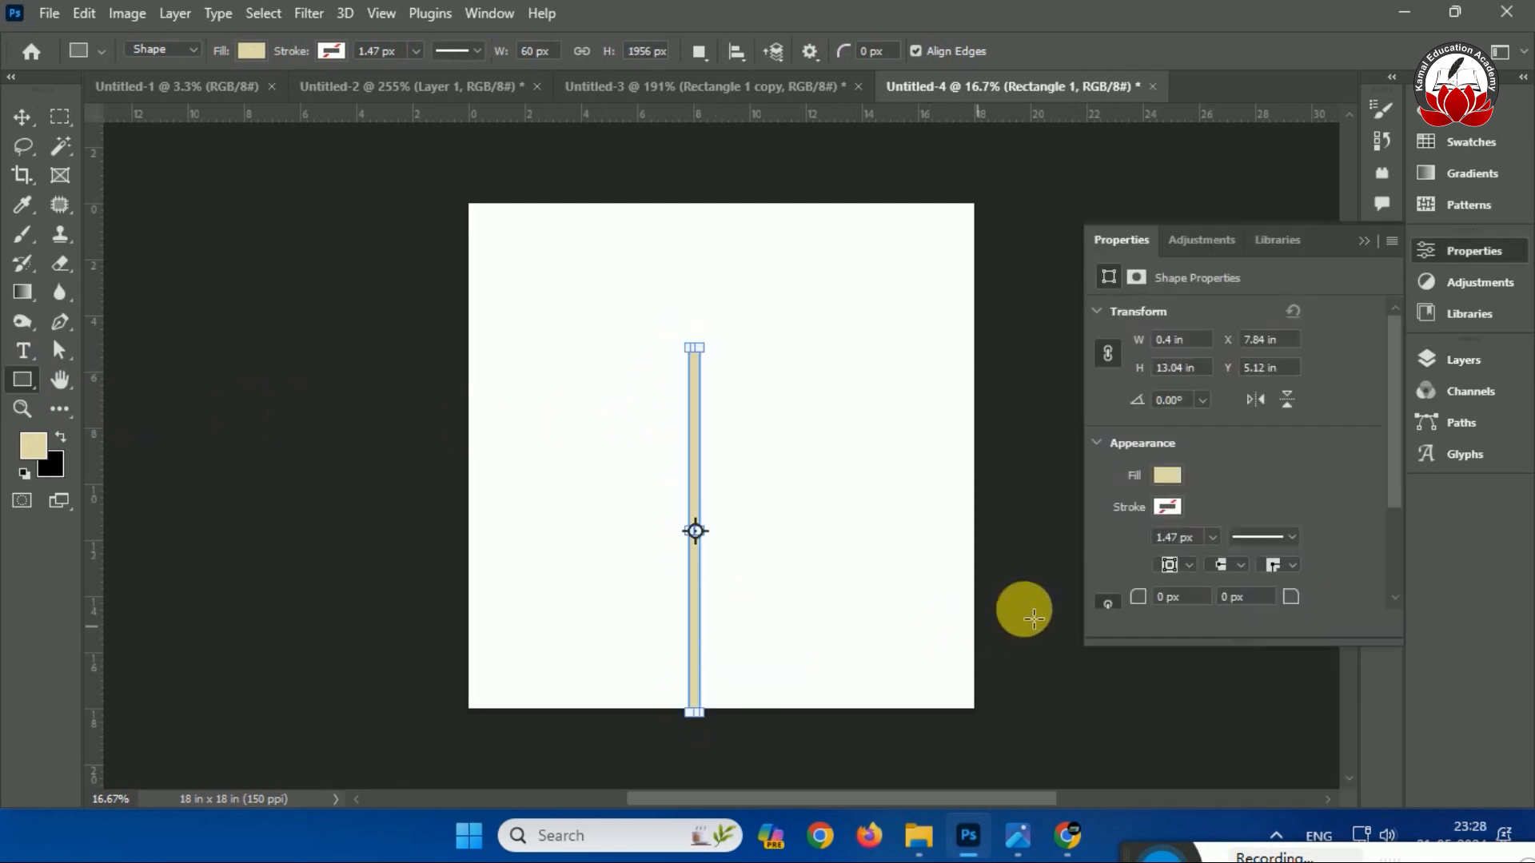
# Center the narrow beige rectangle on the canvas, then move it straight down until it meets the bottom edge.
pyautogui.click(24, 116)
pyautogui.moveTo(695, 554); pyautogui.dragTo(711, 554)
pyautogui.hotkey('ctrl', 'a')
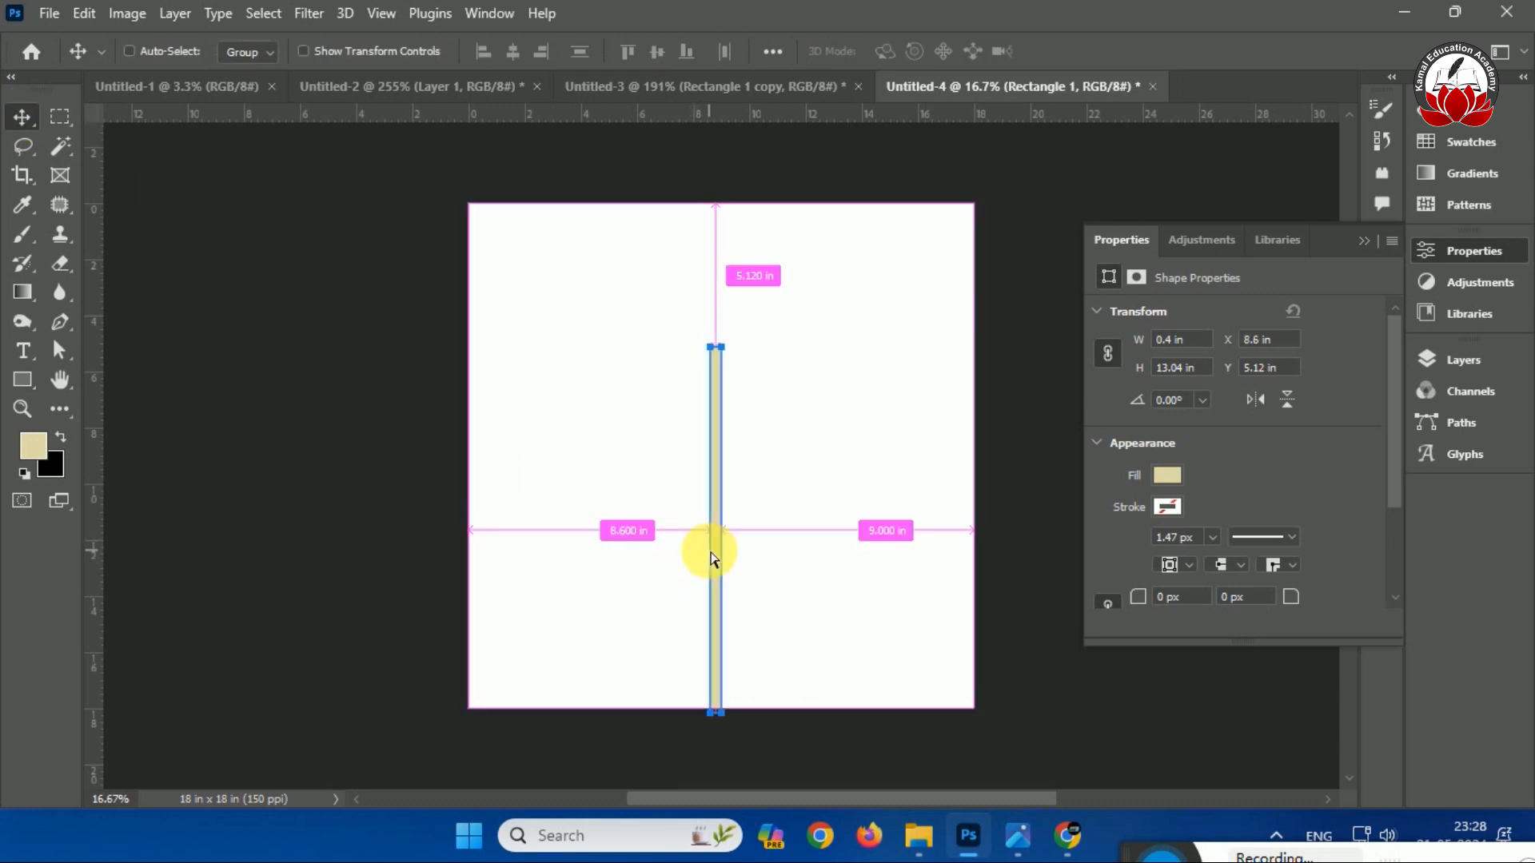
pyautogui.click(658, 51)
pyautogui.hotkey('ctrl', 'd')
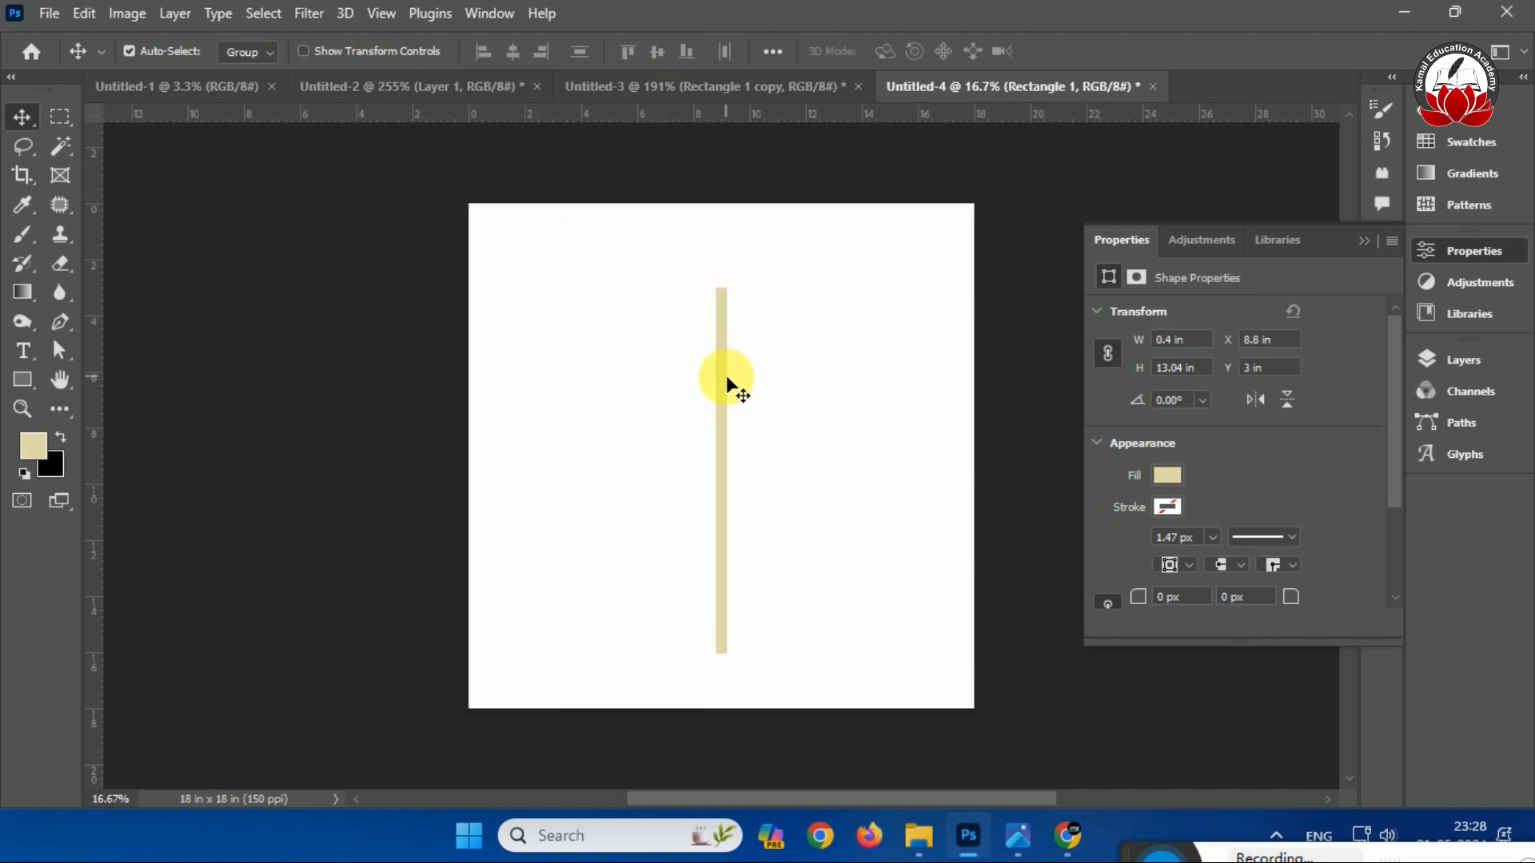
pyautogui.moveTo(726, 375); pyautogui.dragTo(726, 434)
pyautogui.press('ctrl')
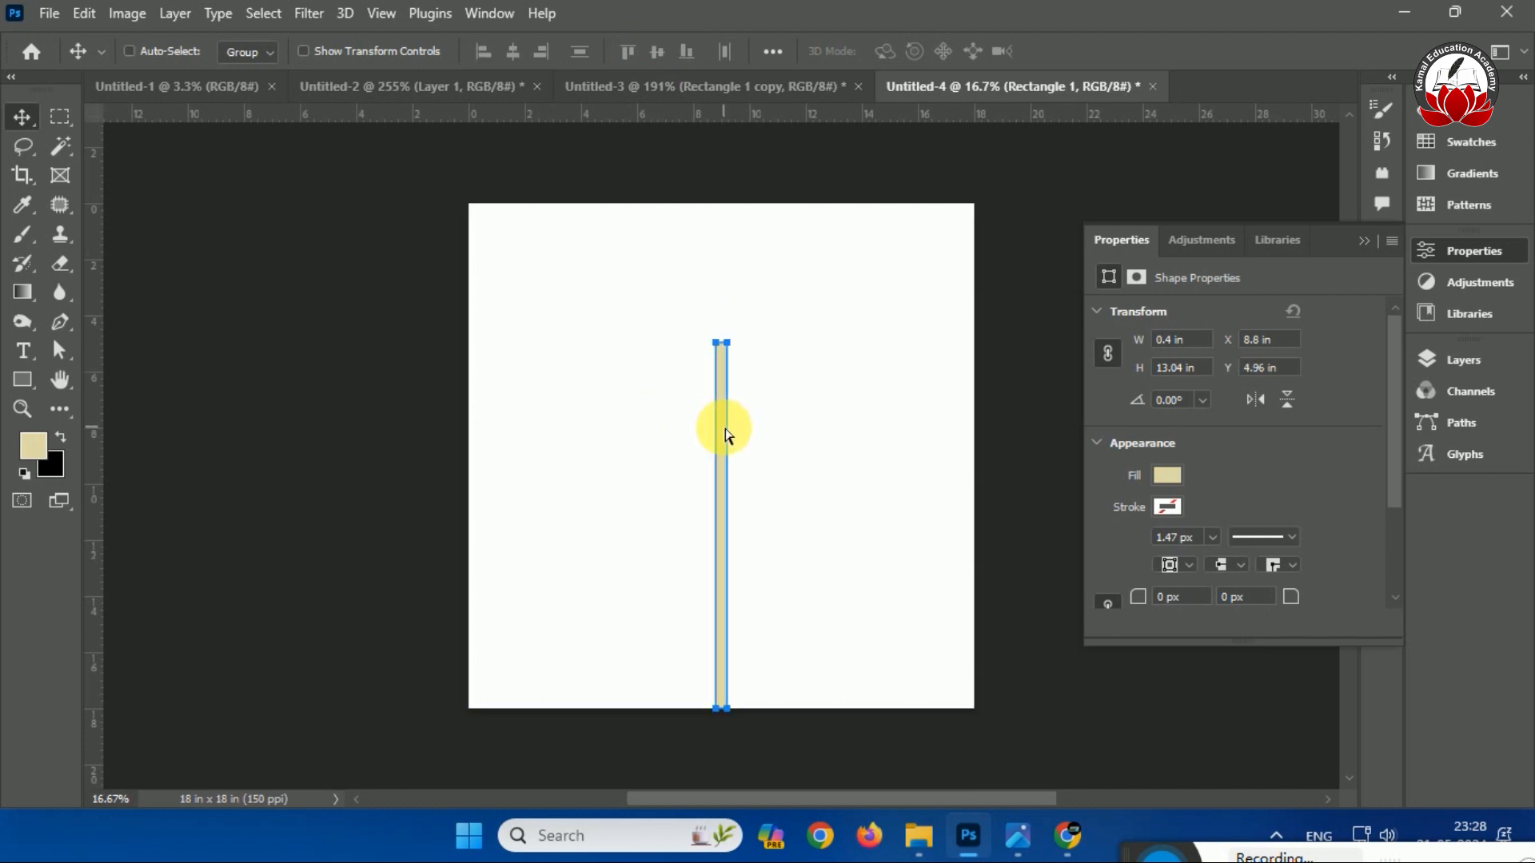
# Shorten the beige stem from its upper end to a height of about 10.08 in with Free Transform.
pyautogui.hotkey('ctrl', 't')
pyautogui.moveTo(730, 350); pyautogui.dragTo(719, 425)
pyautogui.press('Return')
# Check the motif heads in the reference photo and draw a beige rectangle about 1.95 x 2.41 in on top of the stem.
pyautogui.scroll(3, 720, 430)
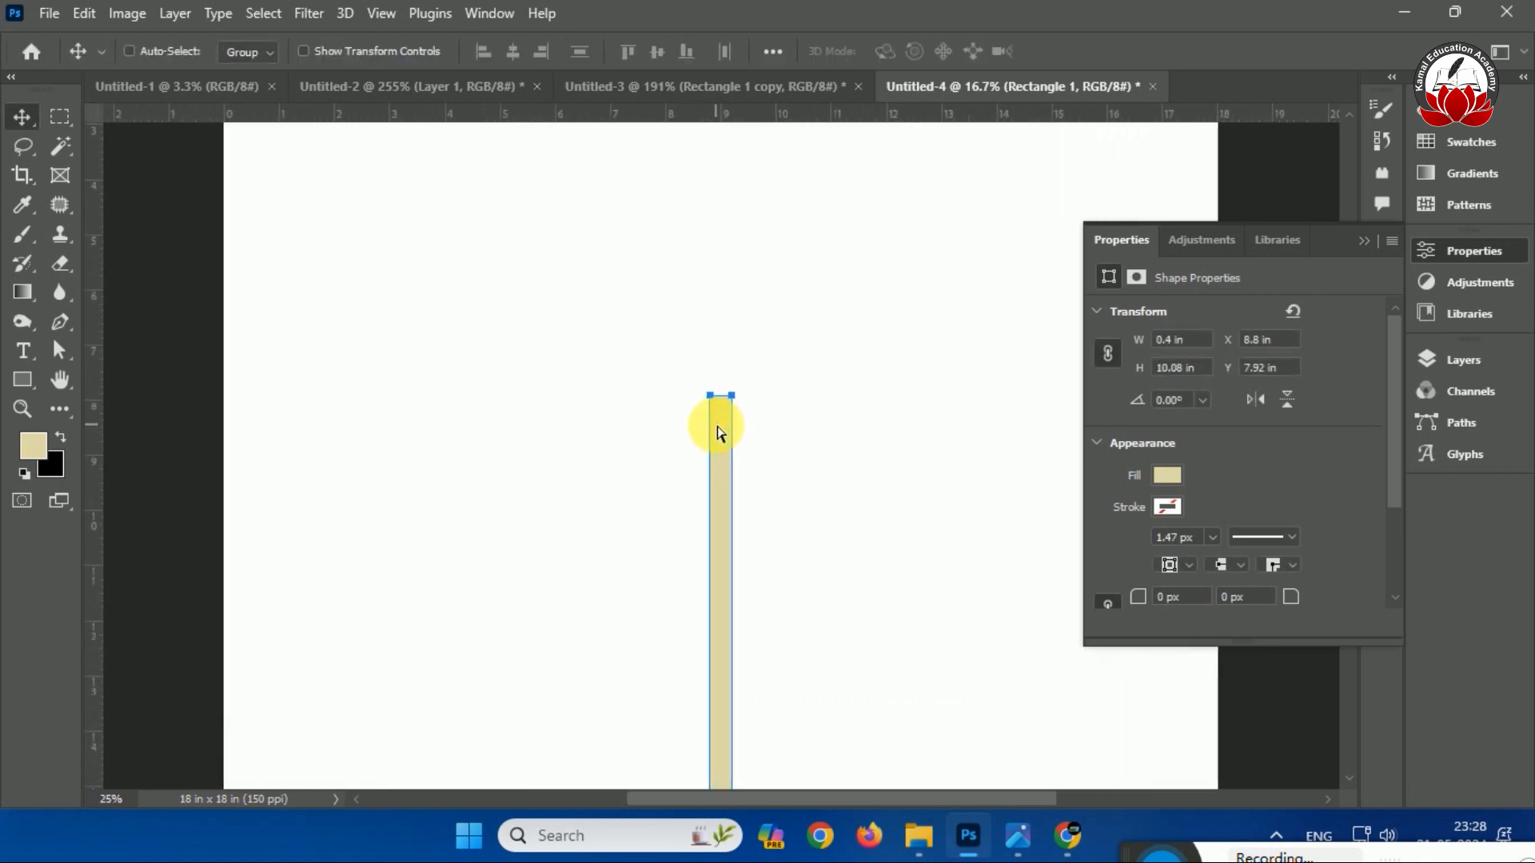
pyautogui.click(705, 80)
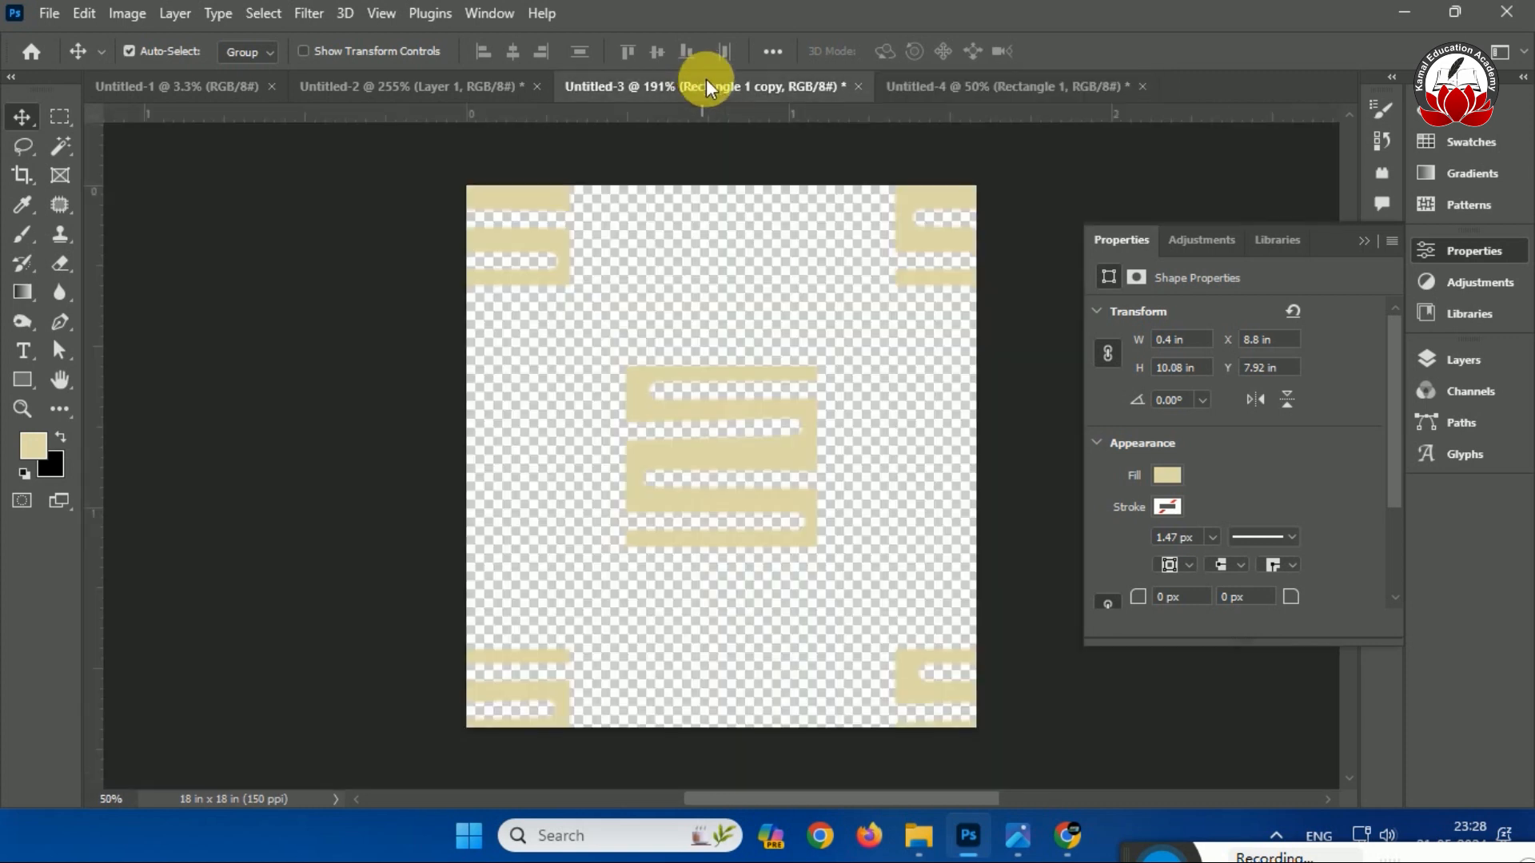
pyautogui.click(923, 85)
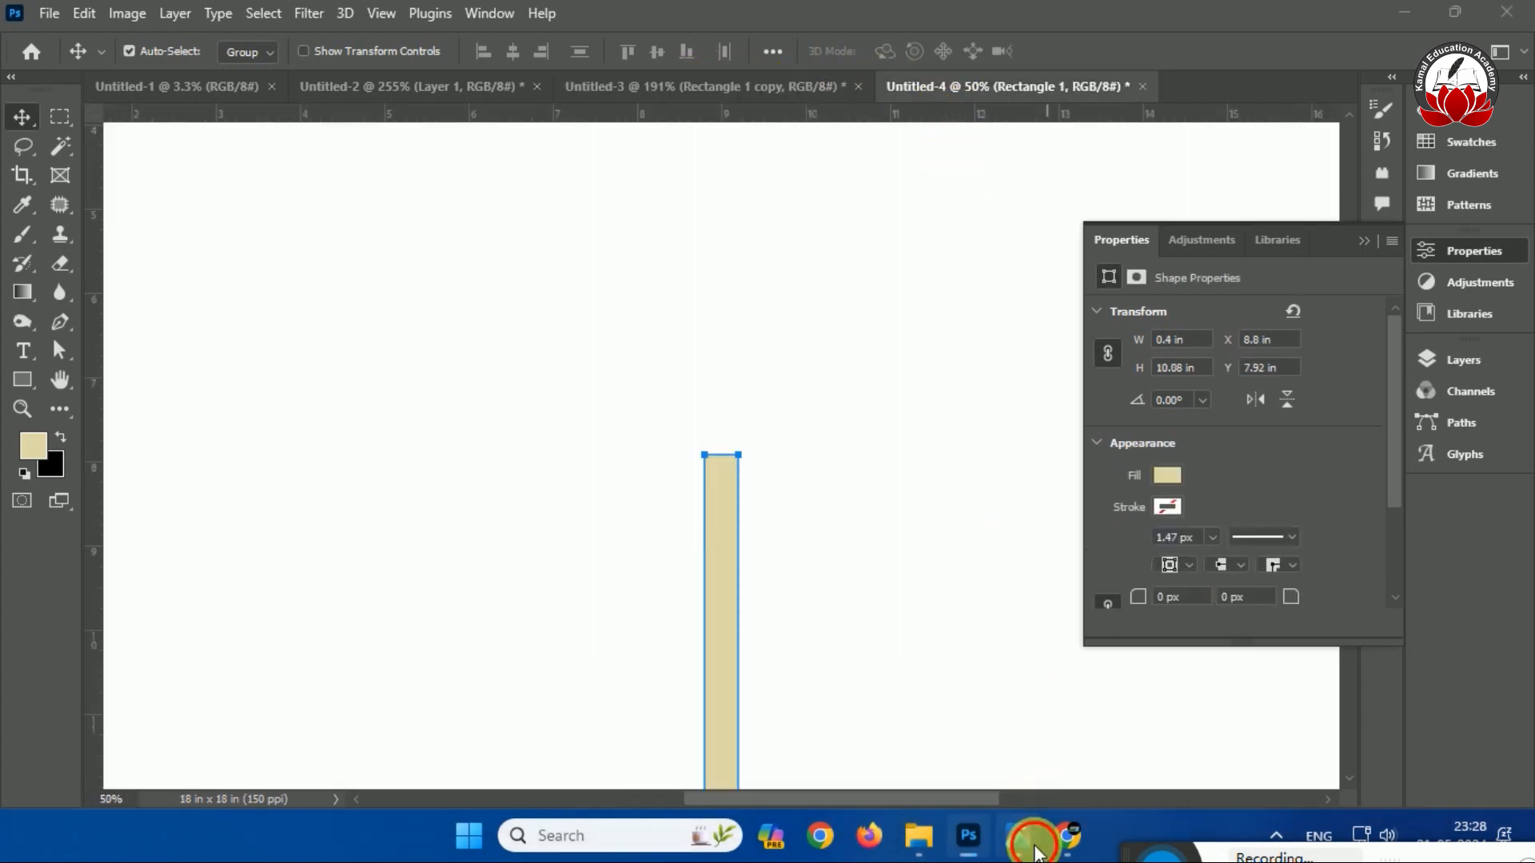
pyautogui.click(1018, 836)
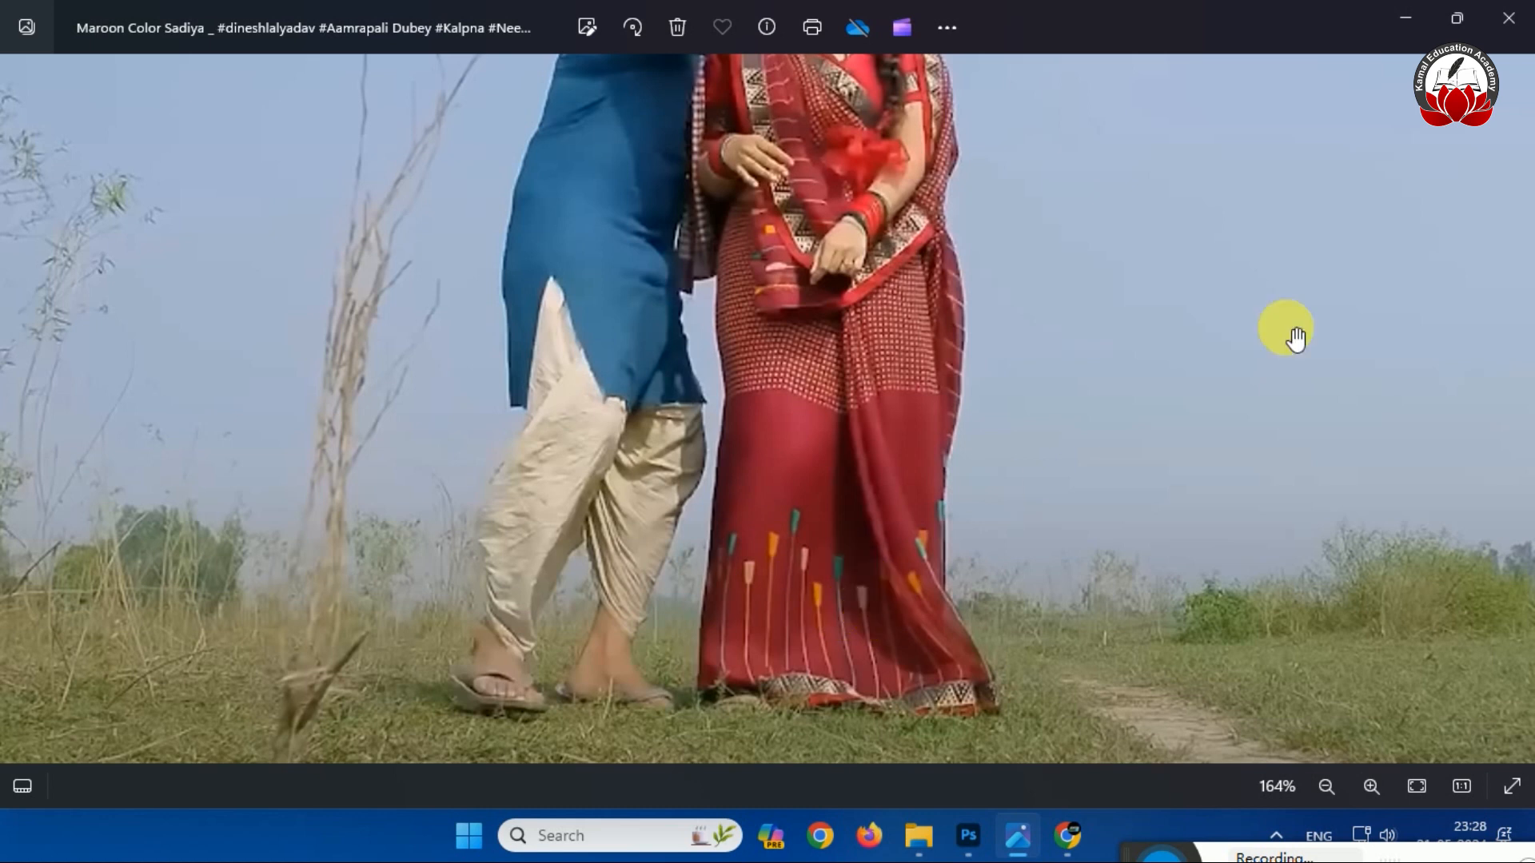
pyautogui.click(1400, 18)
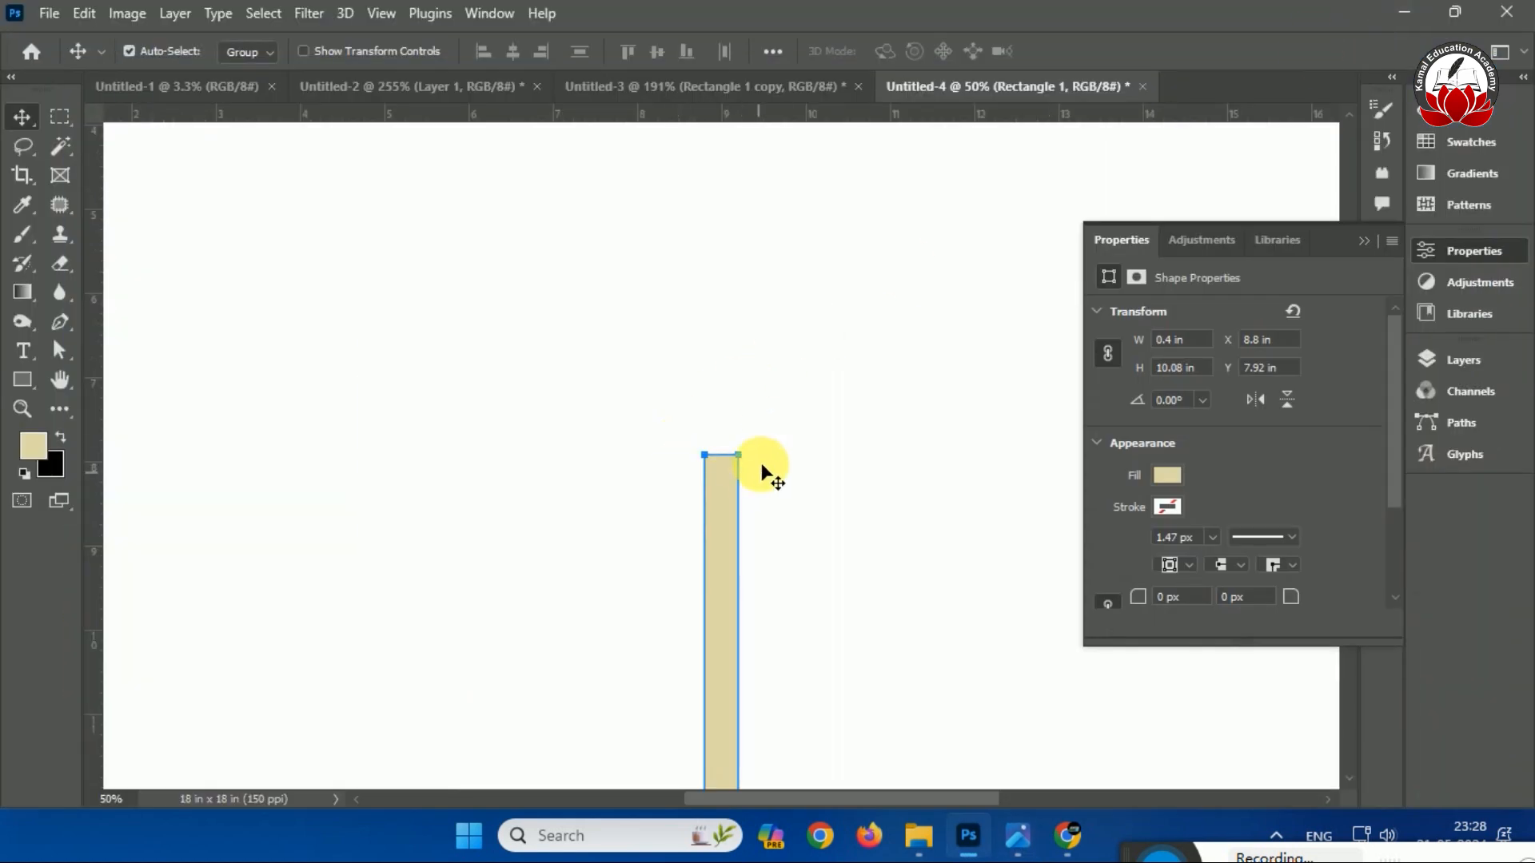
pyautogui.click(403, 300)
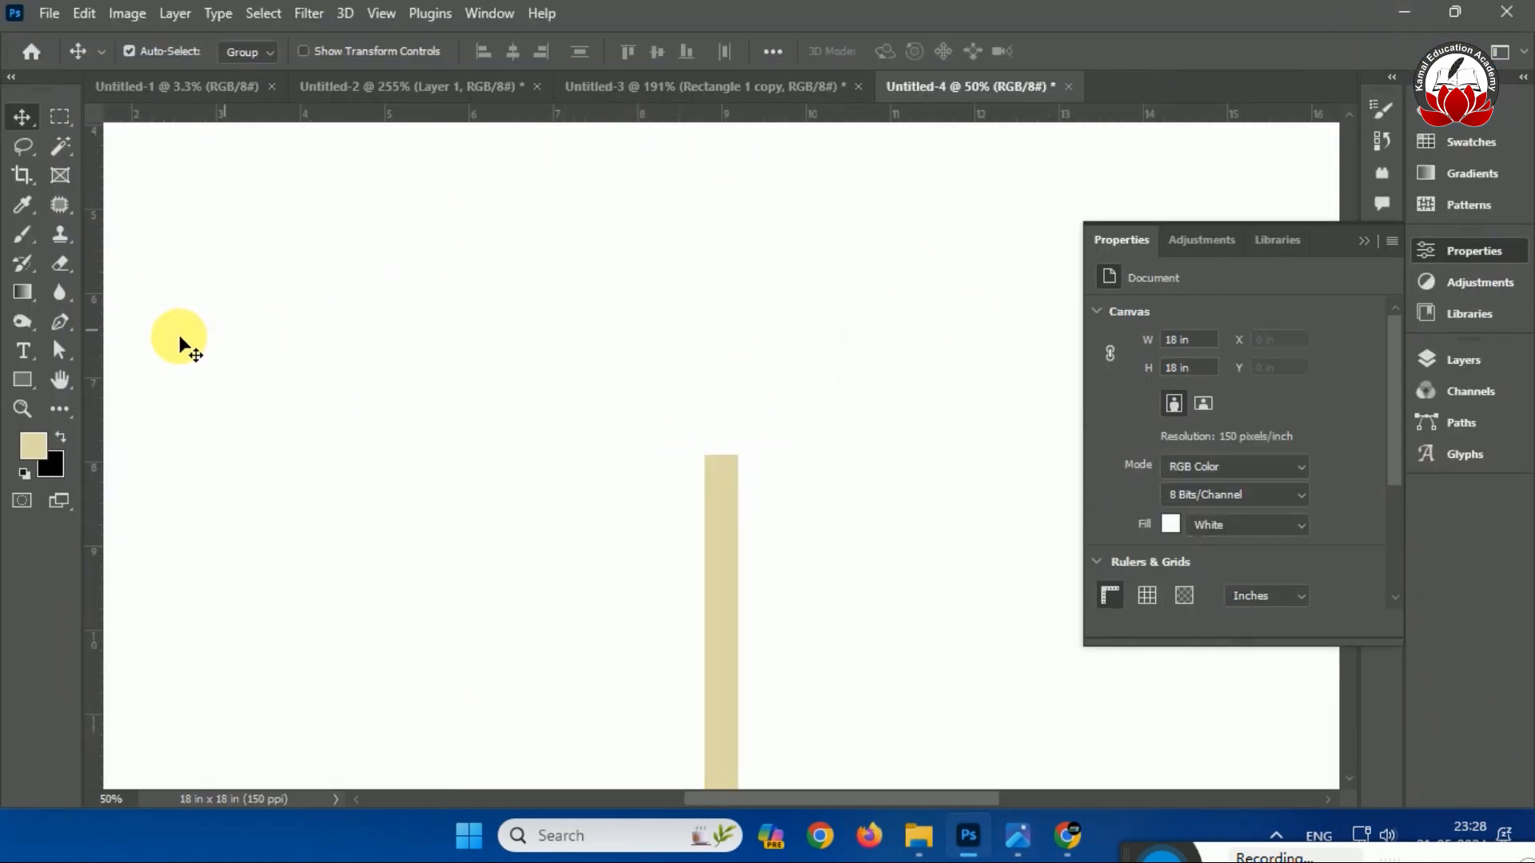
pyautogui.click(19, 376)
pyautogui.moveTo(637, 255)
pyautogui.mouseDown()
pyautogui.moveTo(871, 438)
pyautogui.moveTo(792, 470)
pyautogui.moveTo(811, 470)
pyautogui.mouseUp()
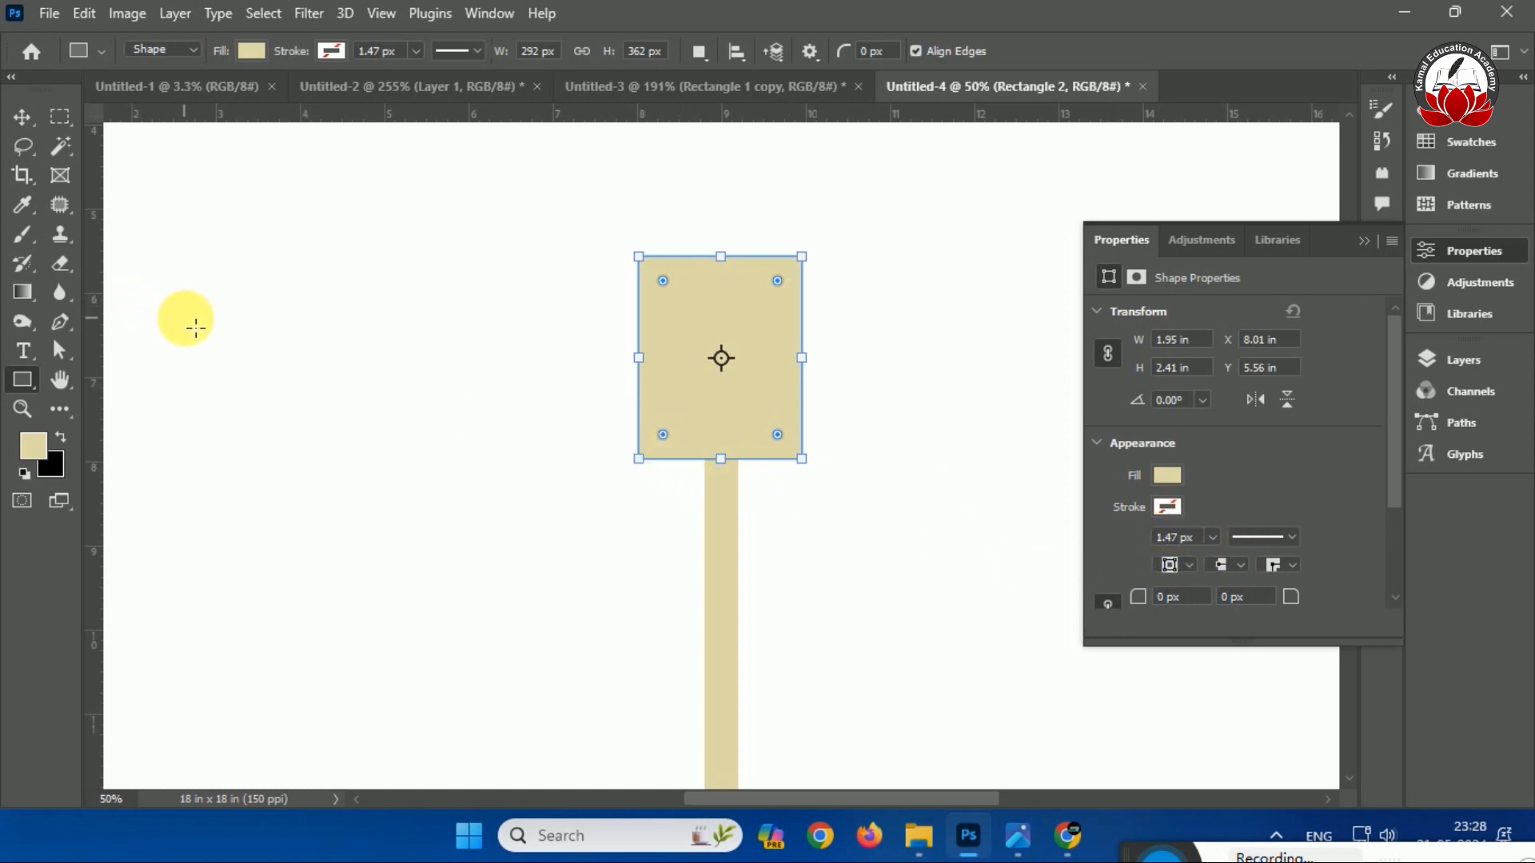
# Pull both lower corners of the head rectangle inward to taper it toward the stem.
pyautogui.rightClick(745, 436)
pyautogui.press('Escape')
pyautogui.press('v')
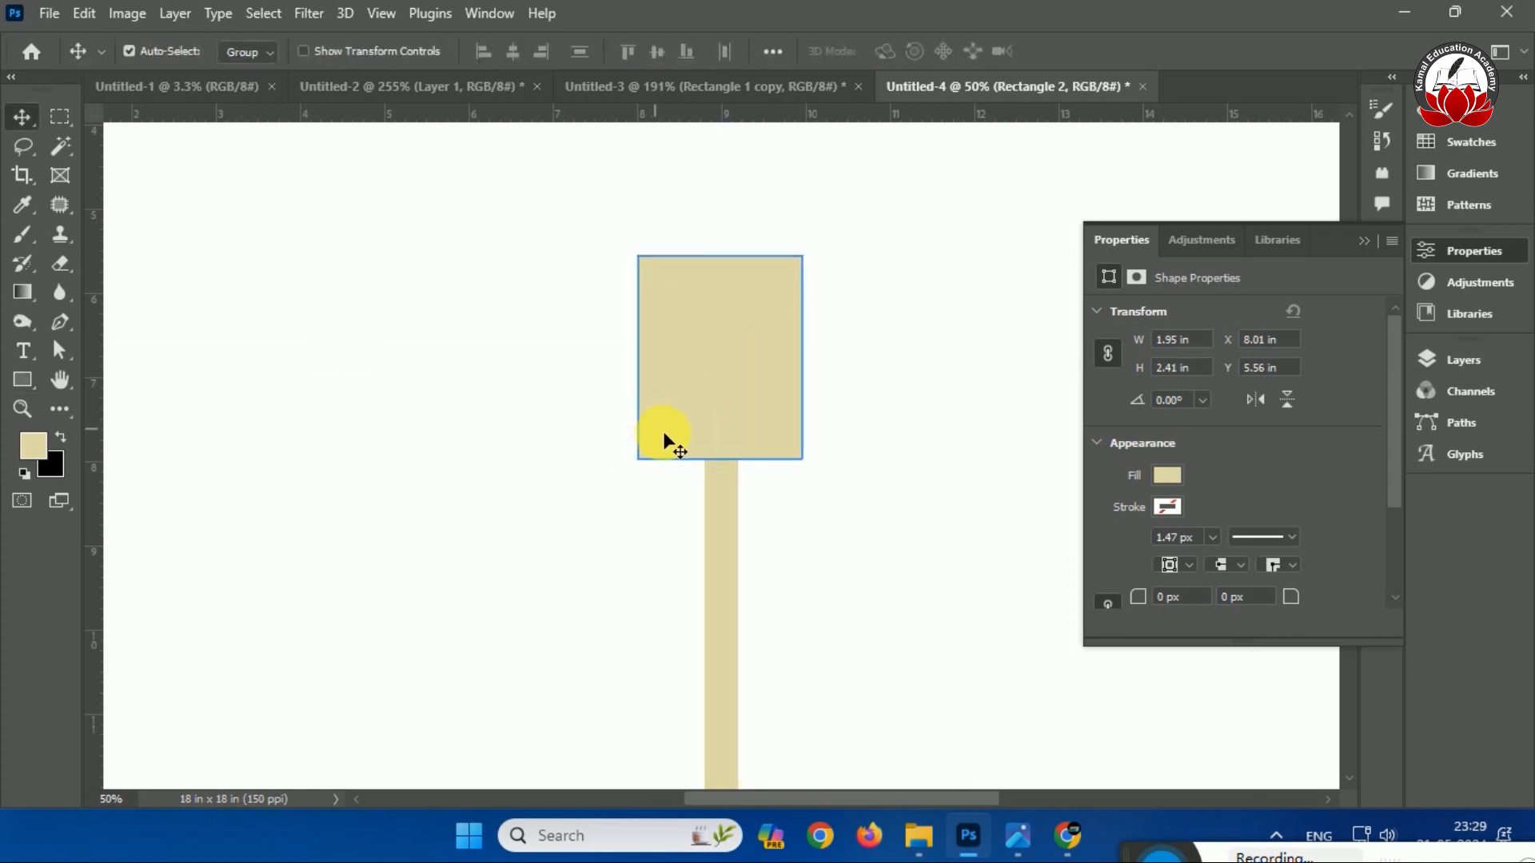
pyautogui.hotkey('ctrl', 't')
pyautogui.click(754, 338)
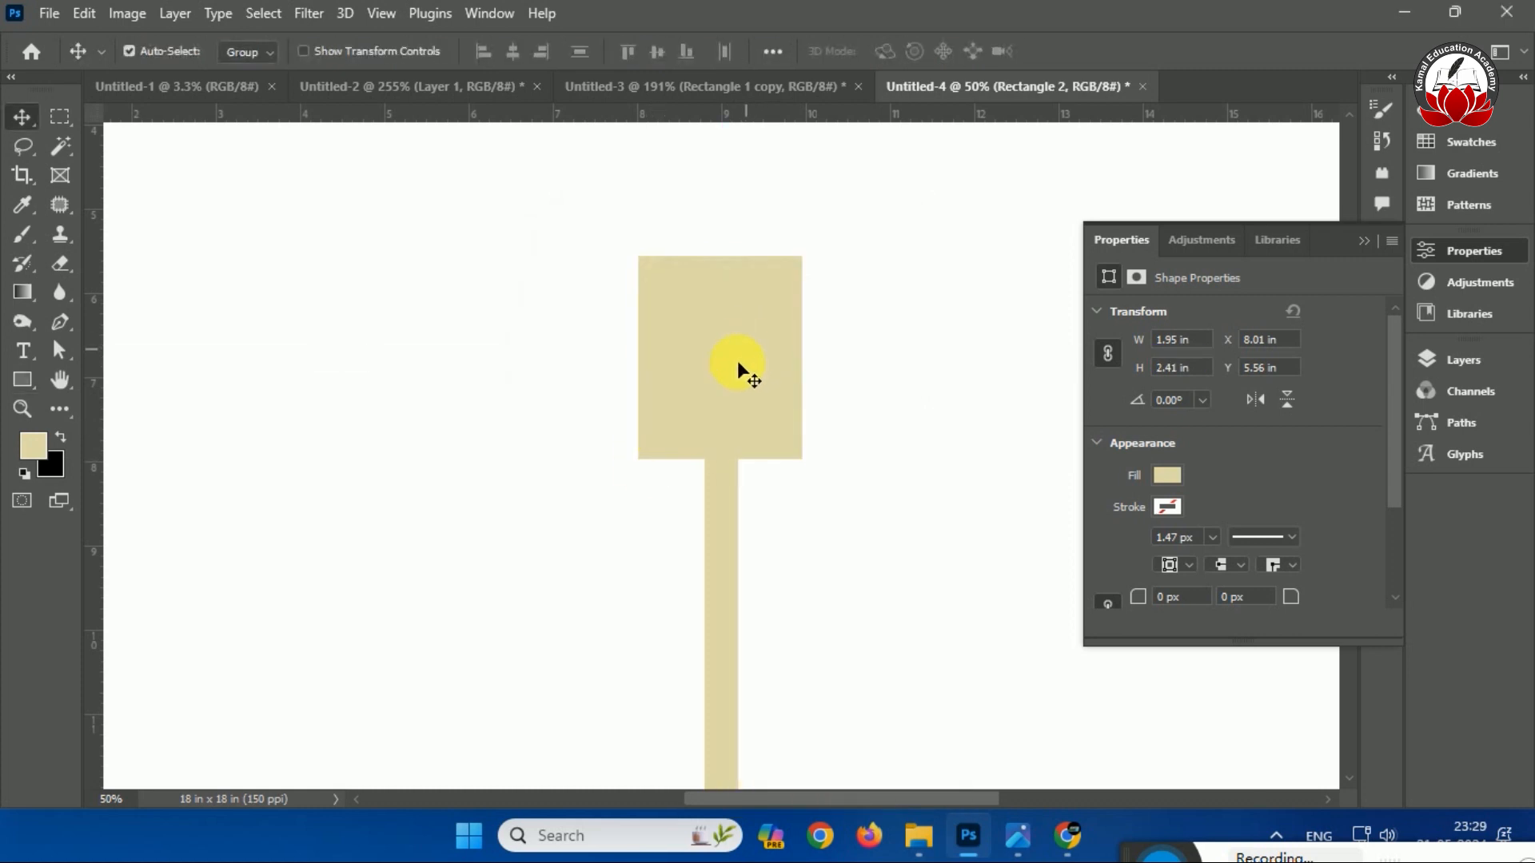
pyautogui.hotkey('ctrl', 't')
pyautogui.moveTo(638, 459); pyautogui.dragTo(685, 458)
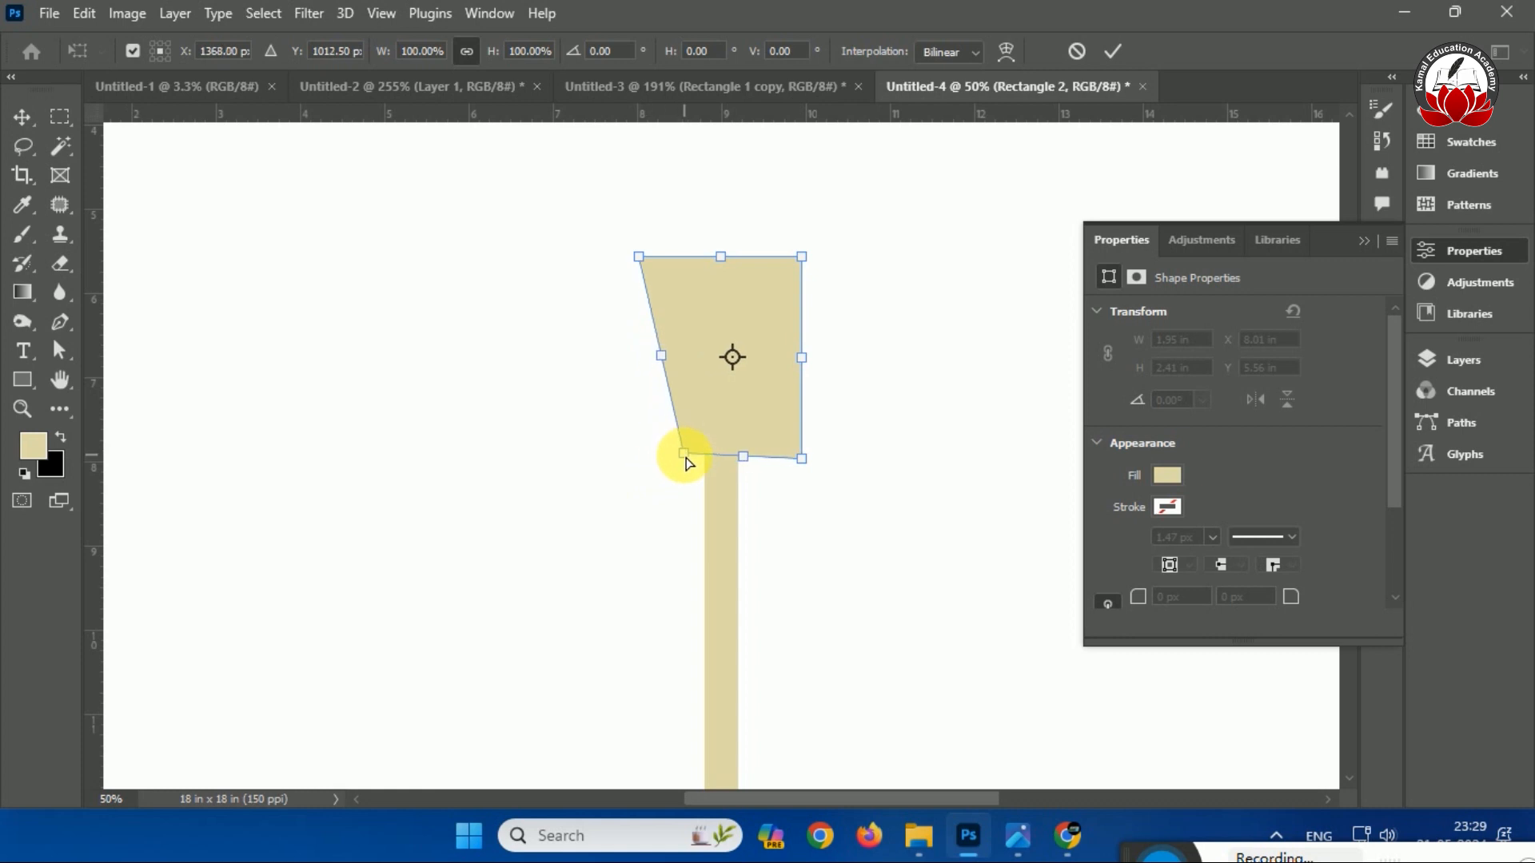
pyautogui.moveTo(801, 464); pyautogui.dragTo(758, 462)
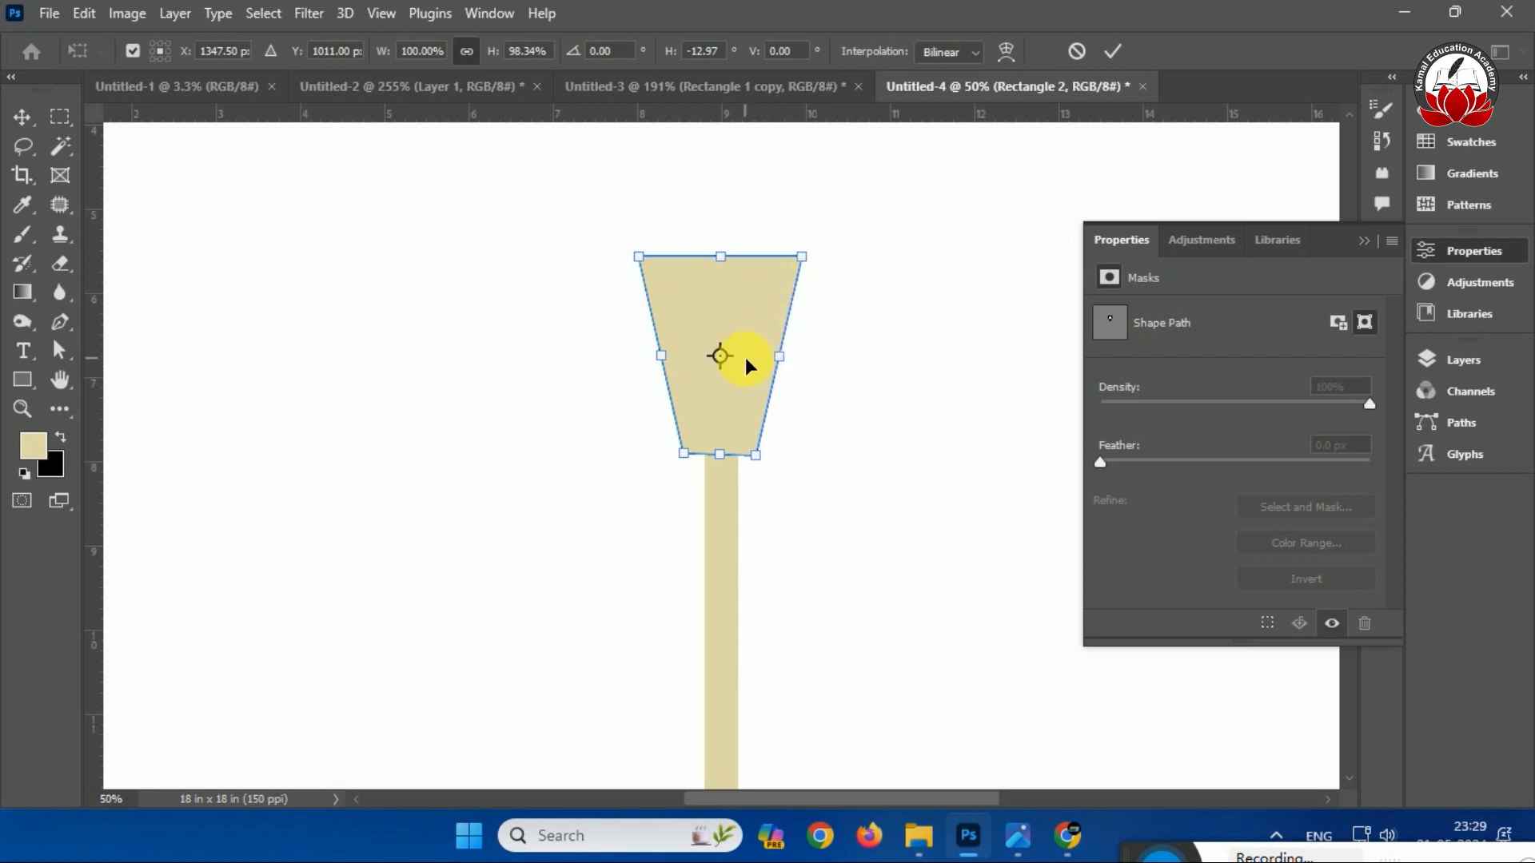
pyautogui.press('Return')
# Nudge the tapered head slightly right and down to align it over the stem.
pyautogui.press('Right')
pyautogui.press('Right')
pyautogui.press('Down')
pyautogui.press('Right')
pyautogui.press('Left')
pyautogui.press('Left')
pyautogui.press('Right')
pyautogui.press('Right')
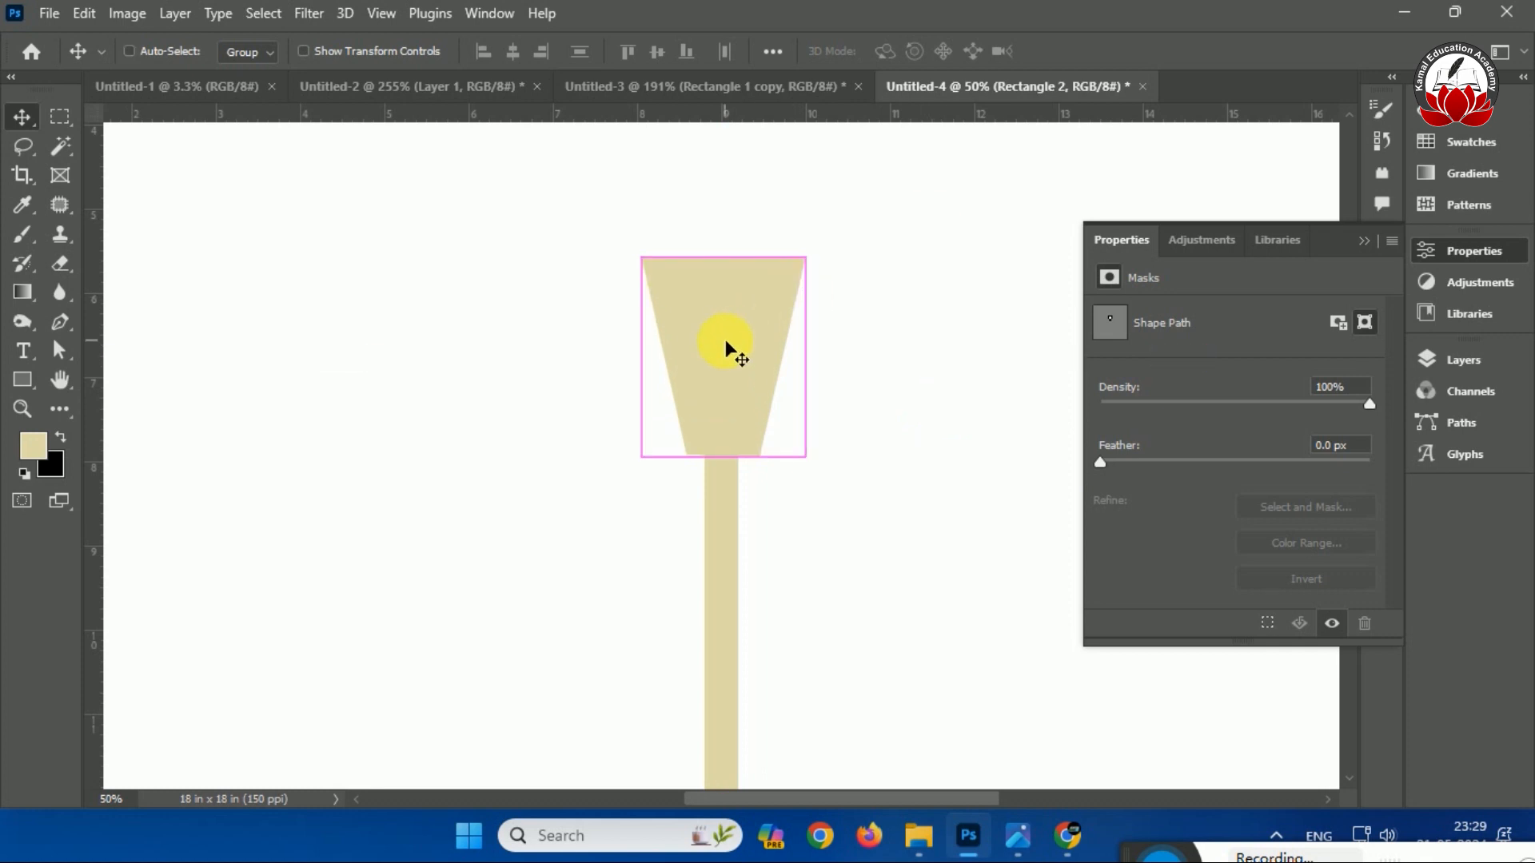
# Compare the head with the reference photo and warp its upper edge upward into a rounded arc.
pyautogui.hotkey('ctrl', 't')
pyautogui.moveTo(1023, 834)
pyautogui.click(988, 720)
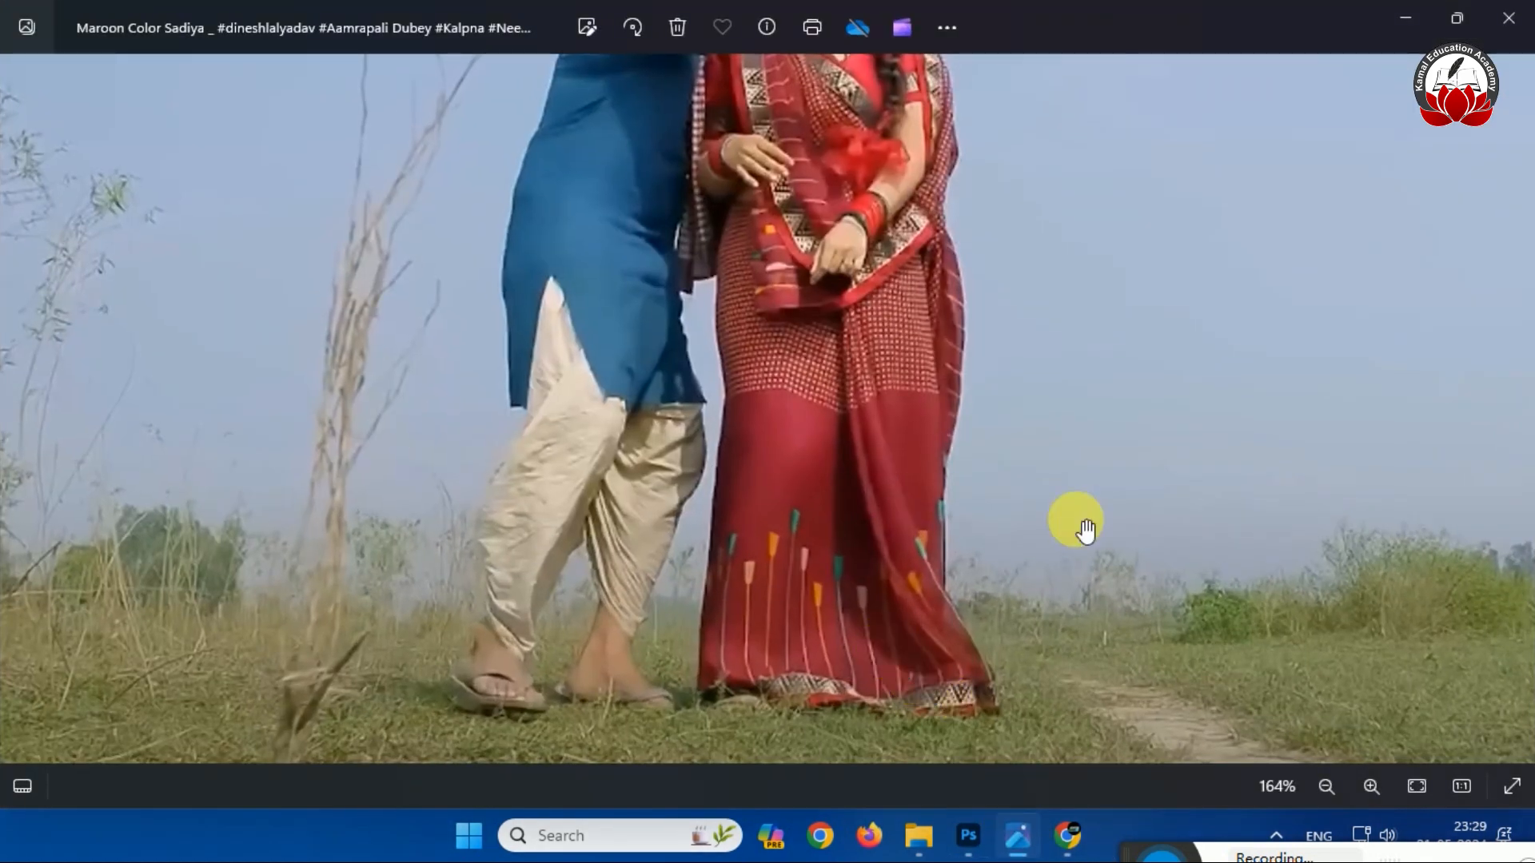
pyautogui.click(1404, 19)
pyautogui.hotkey('ctrl', '+')
pyautogui.scroll(2, 734, 280)
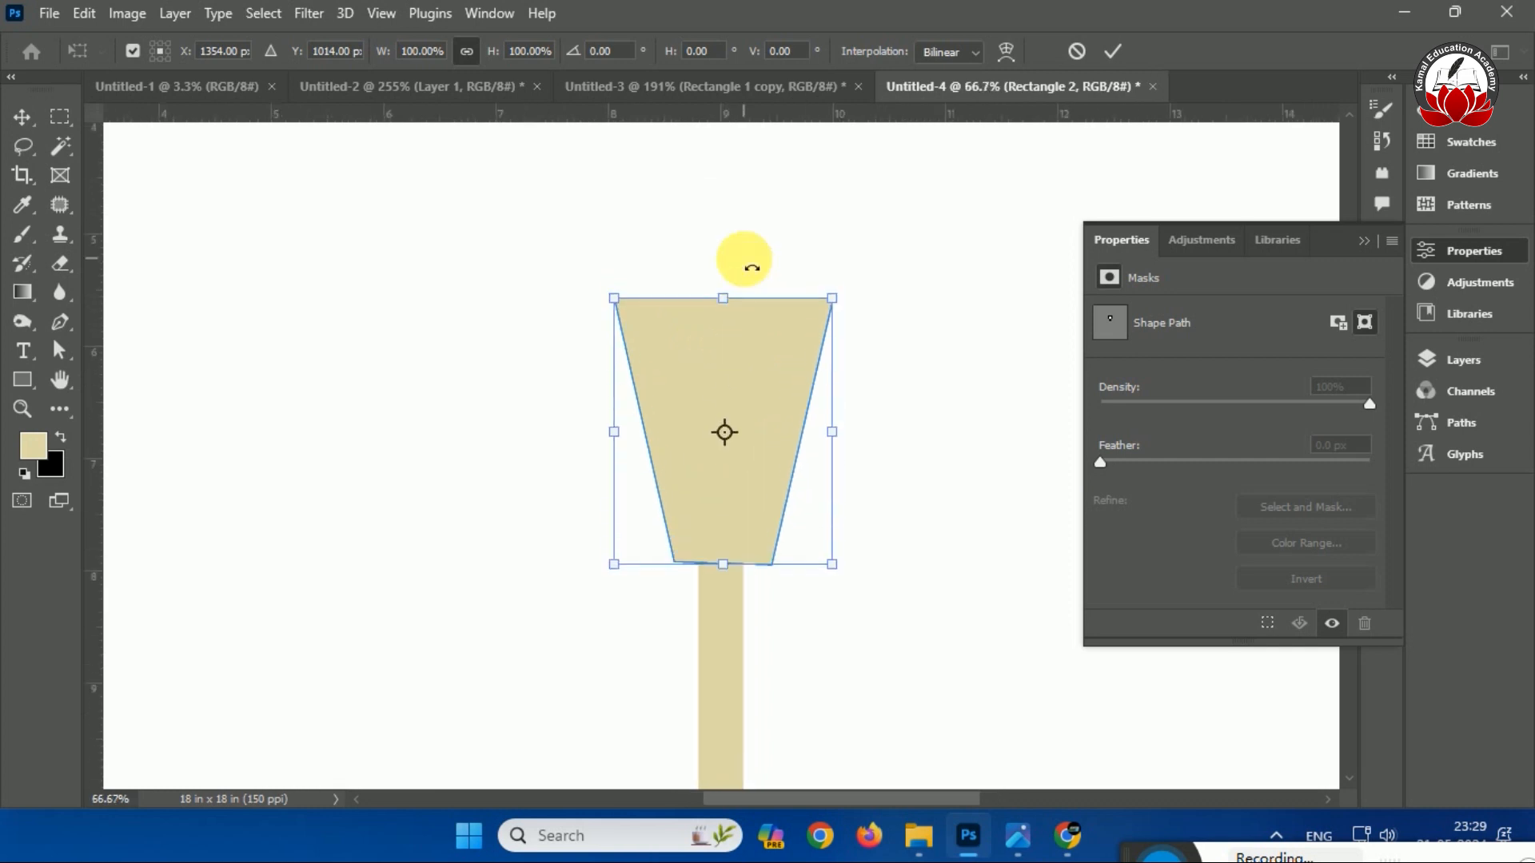
pyautogui.rightClick(734, 376)
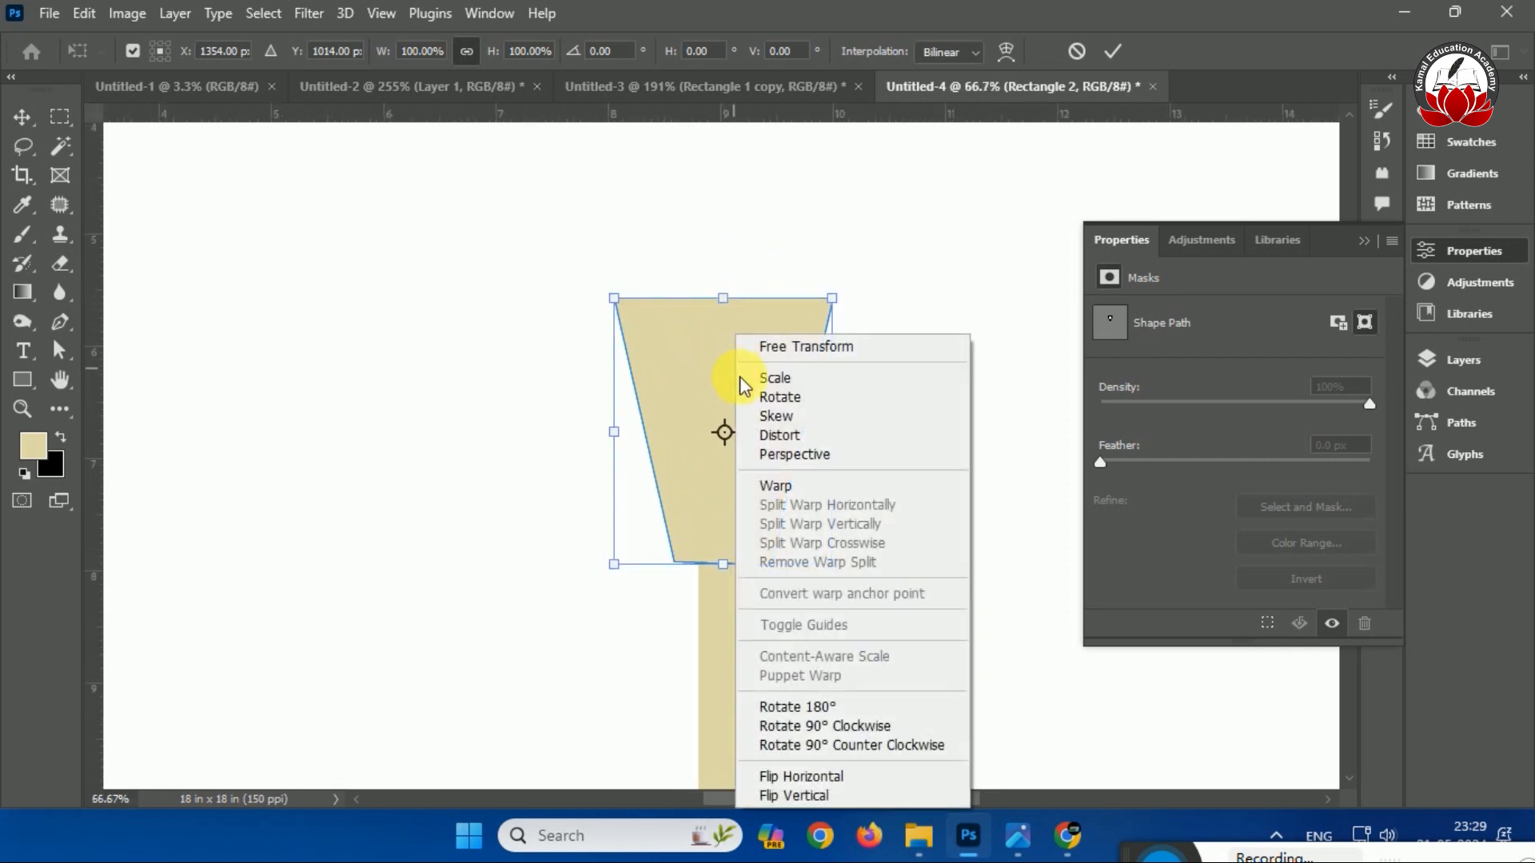
pyautogui.click(788, 484)
pyautogui.moveTo(686, 298); pyautogui.dragTo(700, 257)
pyautogui.moveTo(759, 299); pyautogui.dragTo(747, 258)
pyautogui.press('Return')
# Duplicate the Rectangle 1 and Rectangle 2 layers together and merge the two copies into one shape layer.
pyautogui.hotkey('ctrl', '0')
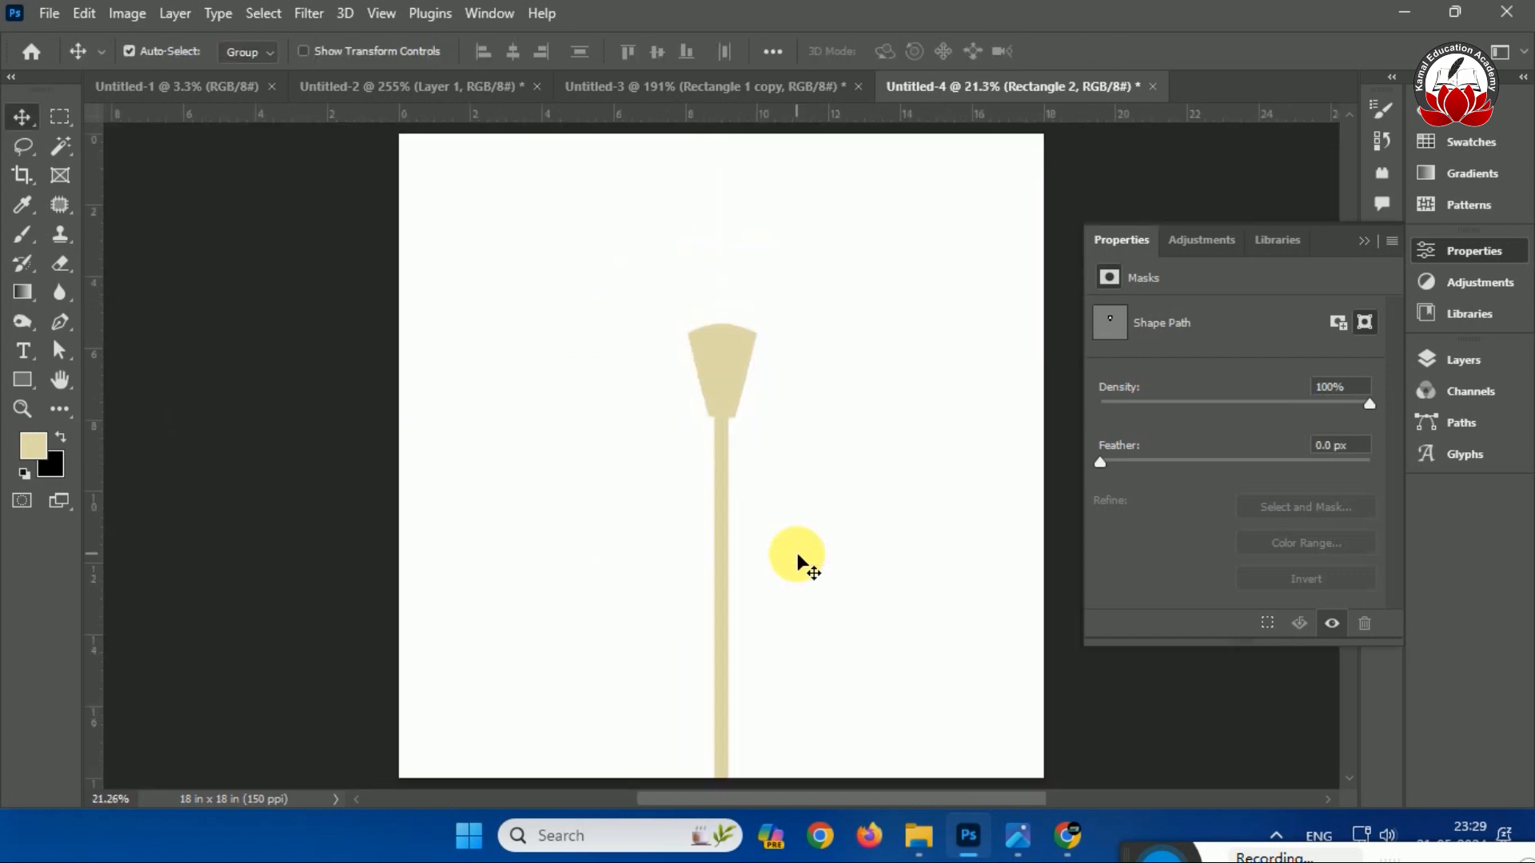
pyautogui.click(1444, 352)
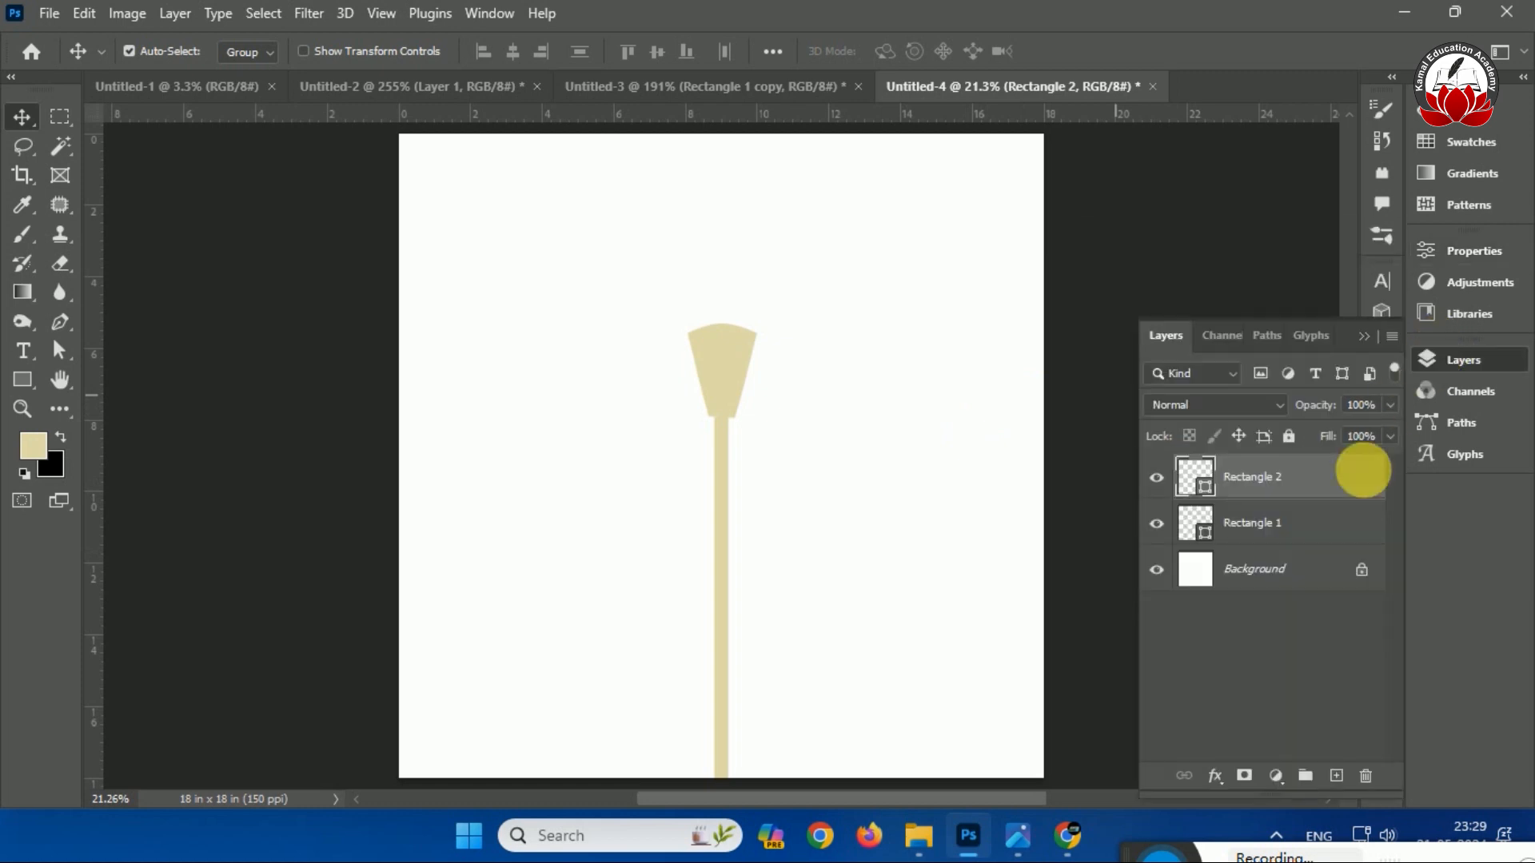
pyautogui.keyDown('shift'); pyautogui.click(1255, 544); pyautogui.keyUp('shift')
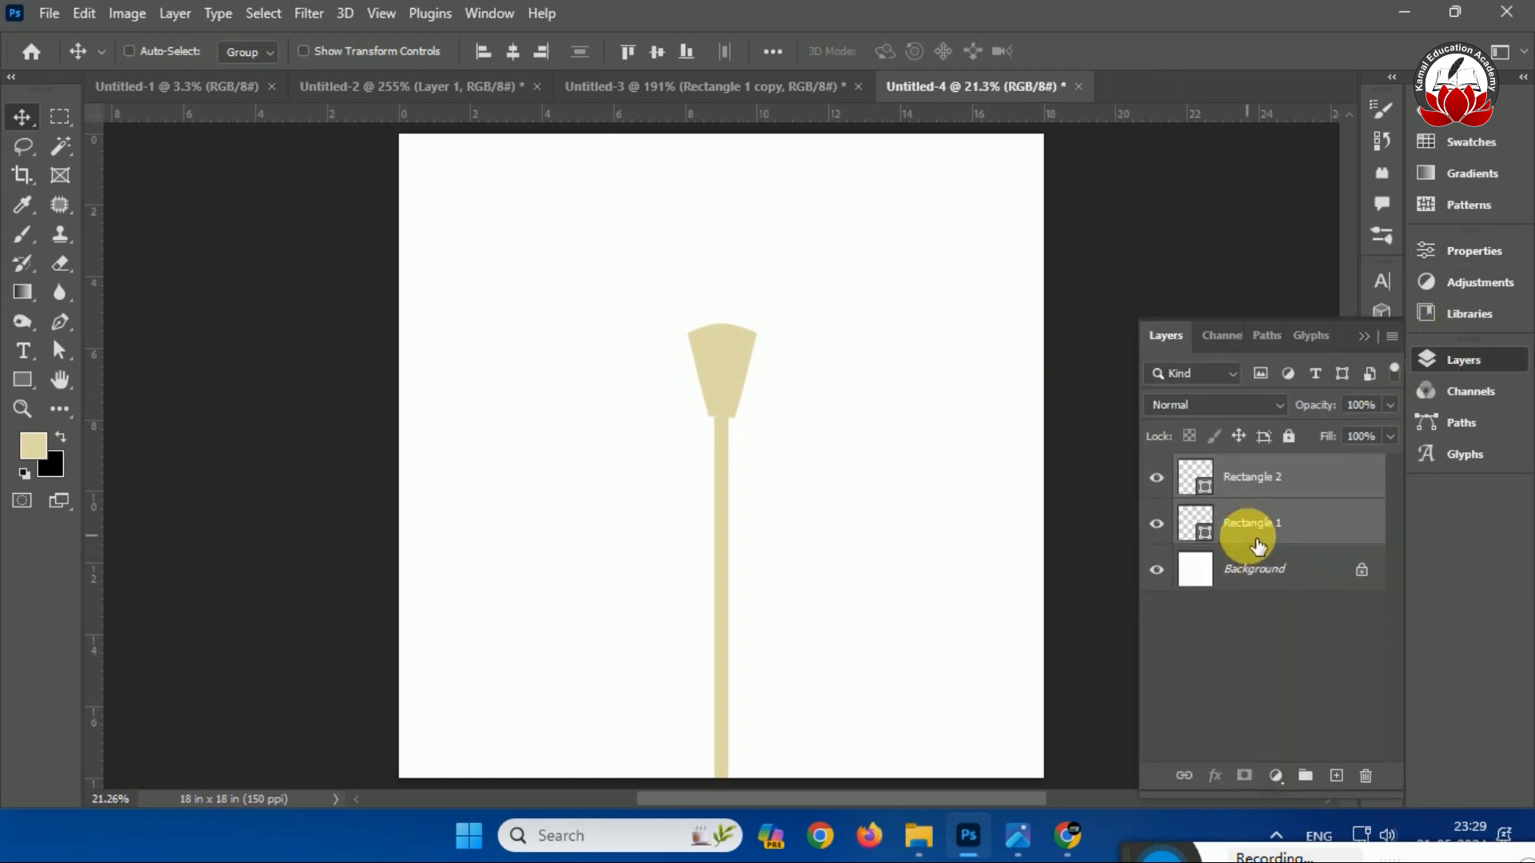
pyautogui.press('ctrl')
pyautogui.hotkey('ctrl', 'j')
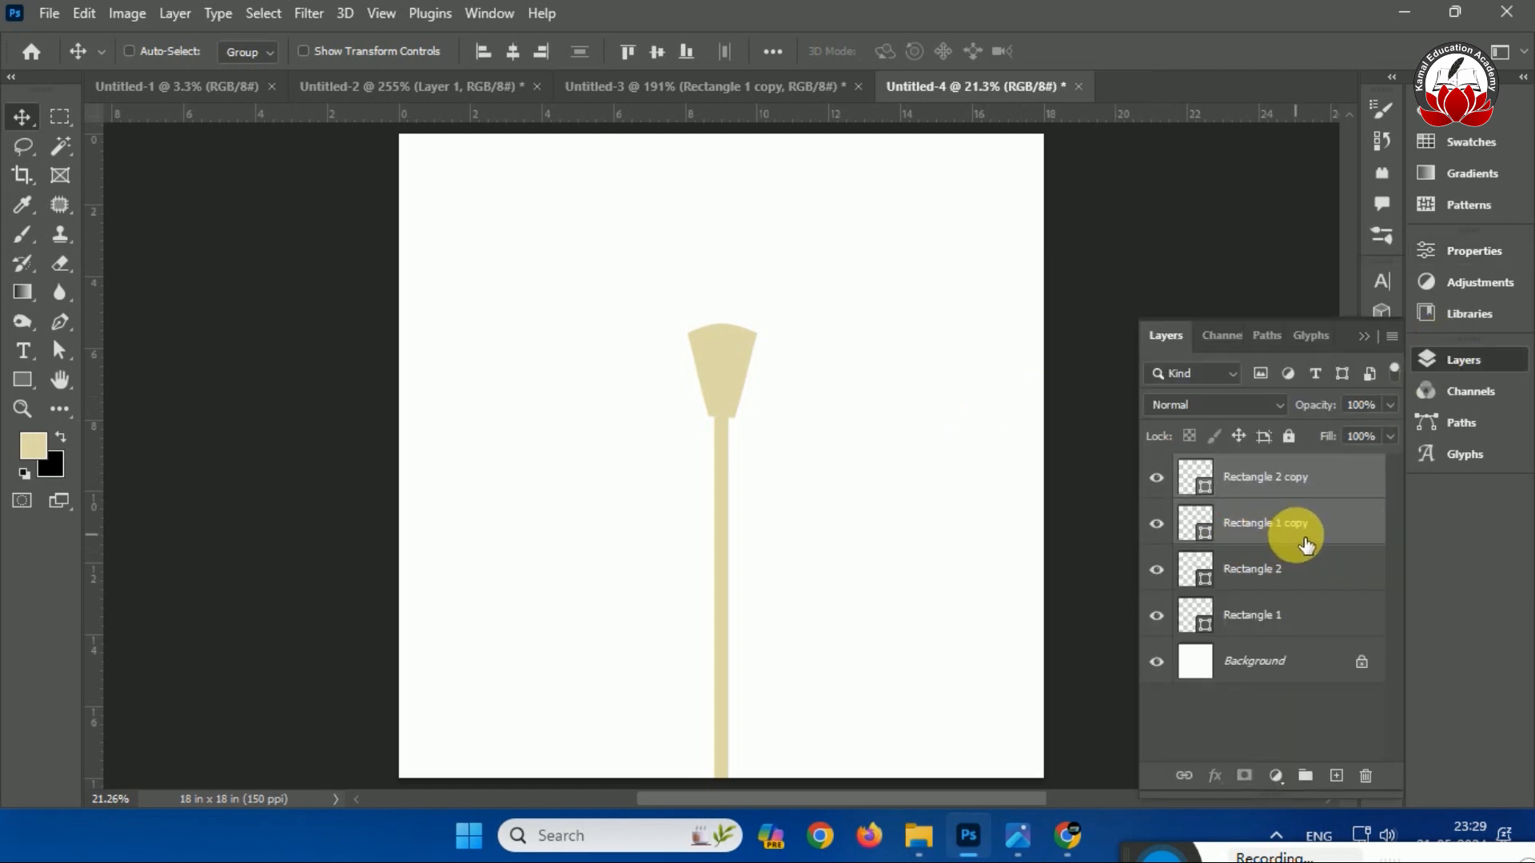
pyautogui.hotkey('ctrl', 'e')
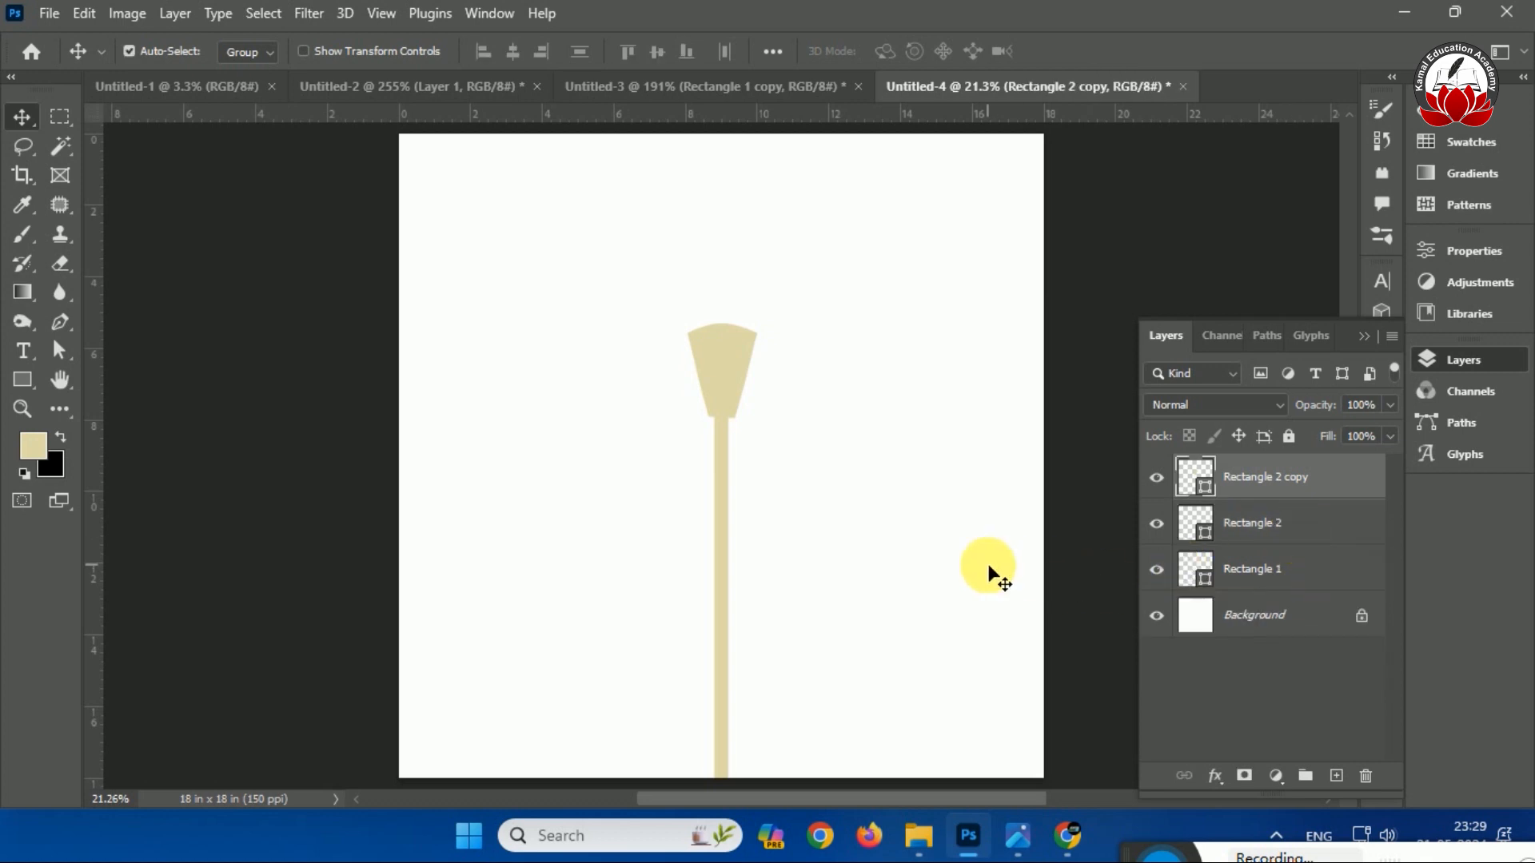
# Convert the merged Rectangle 2 copy to a smart object and wrap it around the document's side edges with the Offset filter.
pyautogui.click(307, 13)
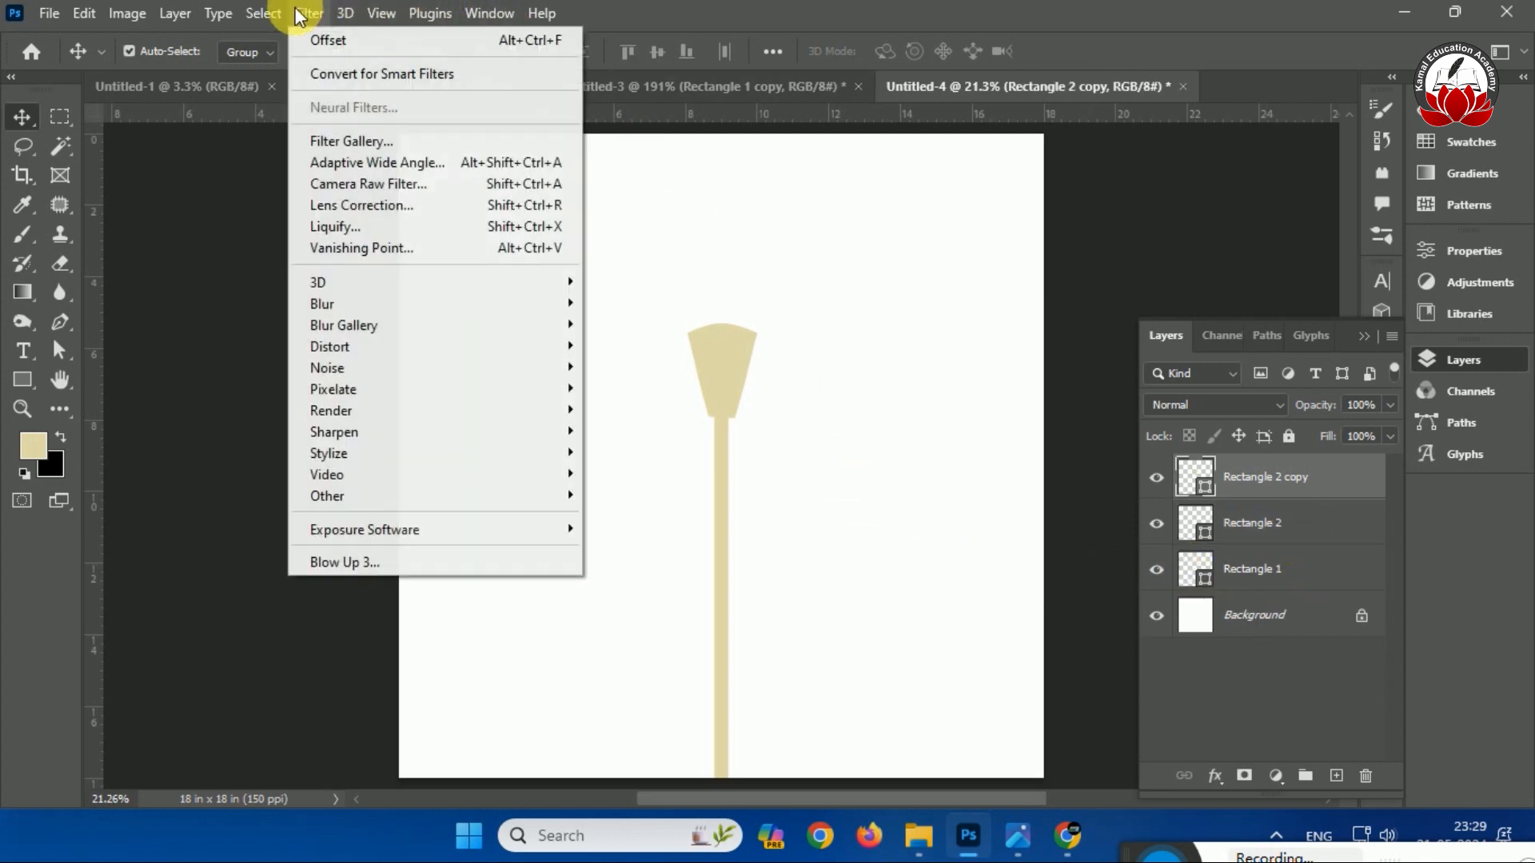
pyautogui.moveTo(530, 503)
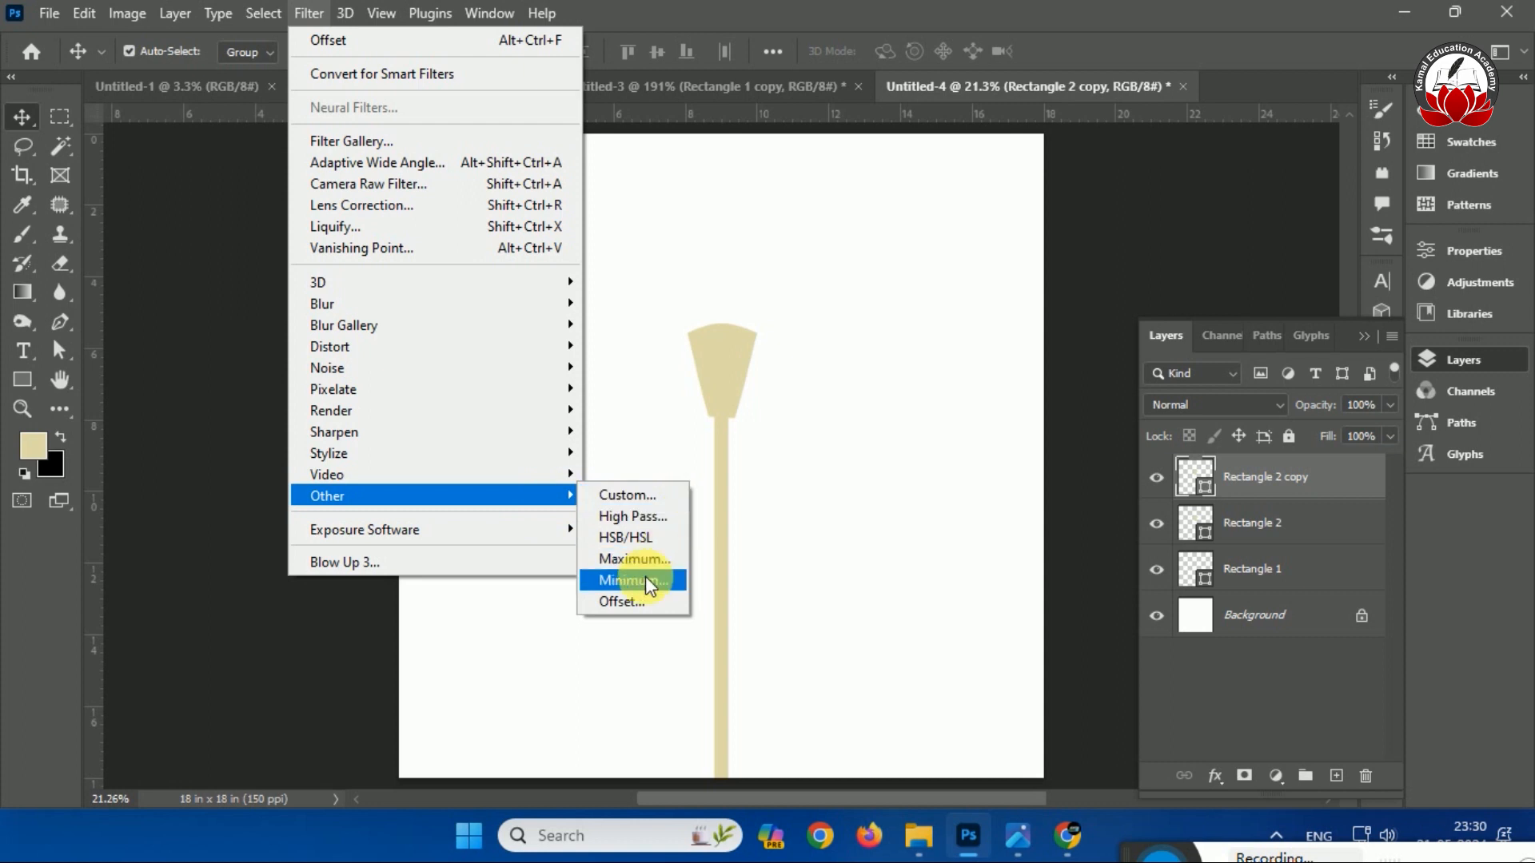
pyautogui.click(636, 602)
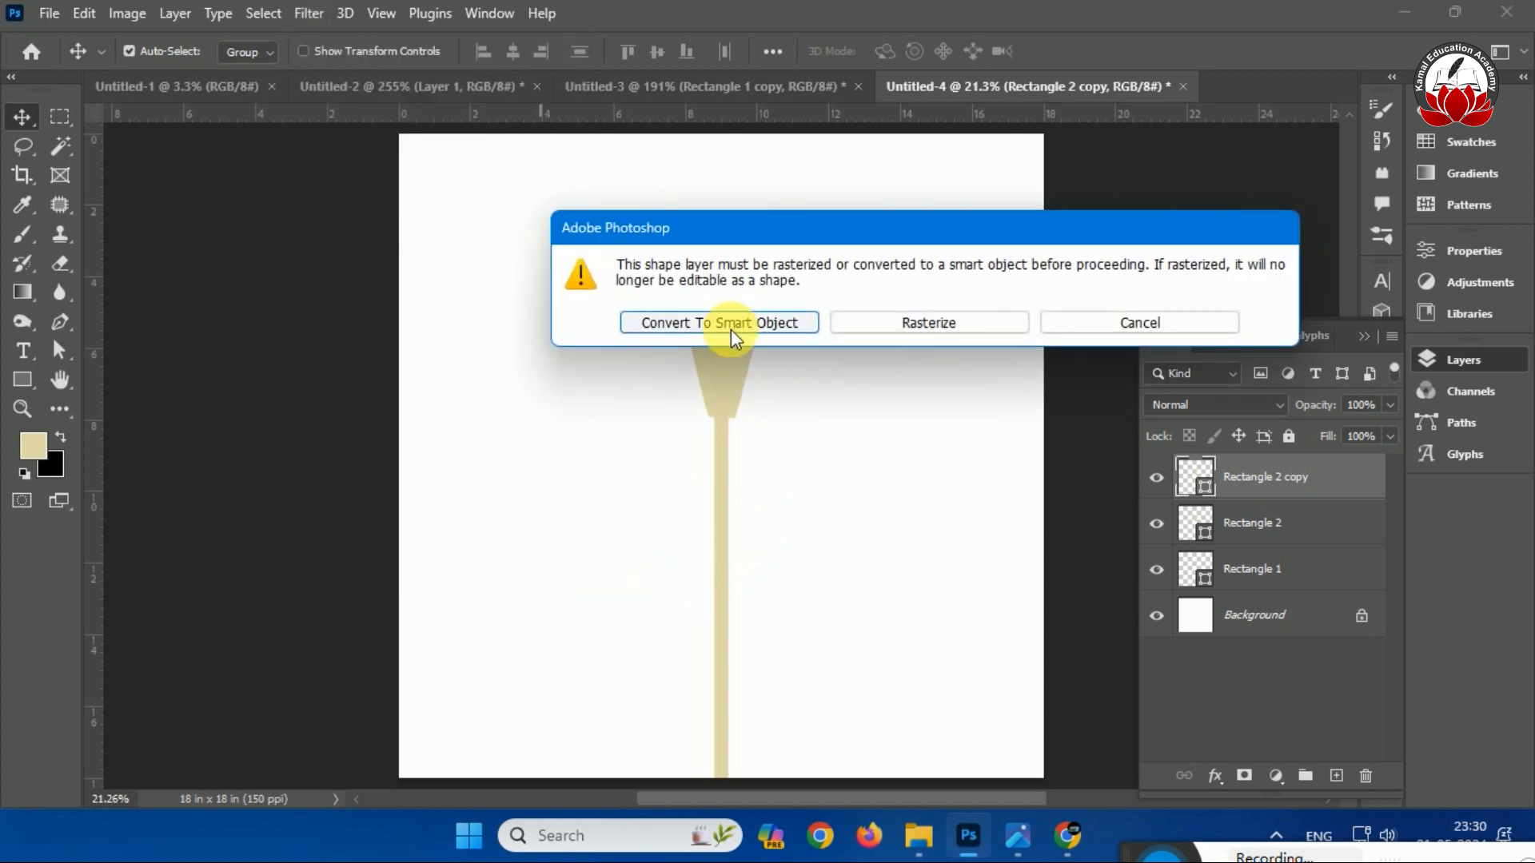
pyautogui.click(731, 328)
pyautogui.click(1216, 174)
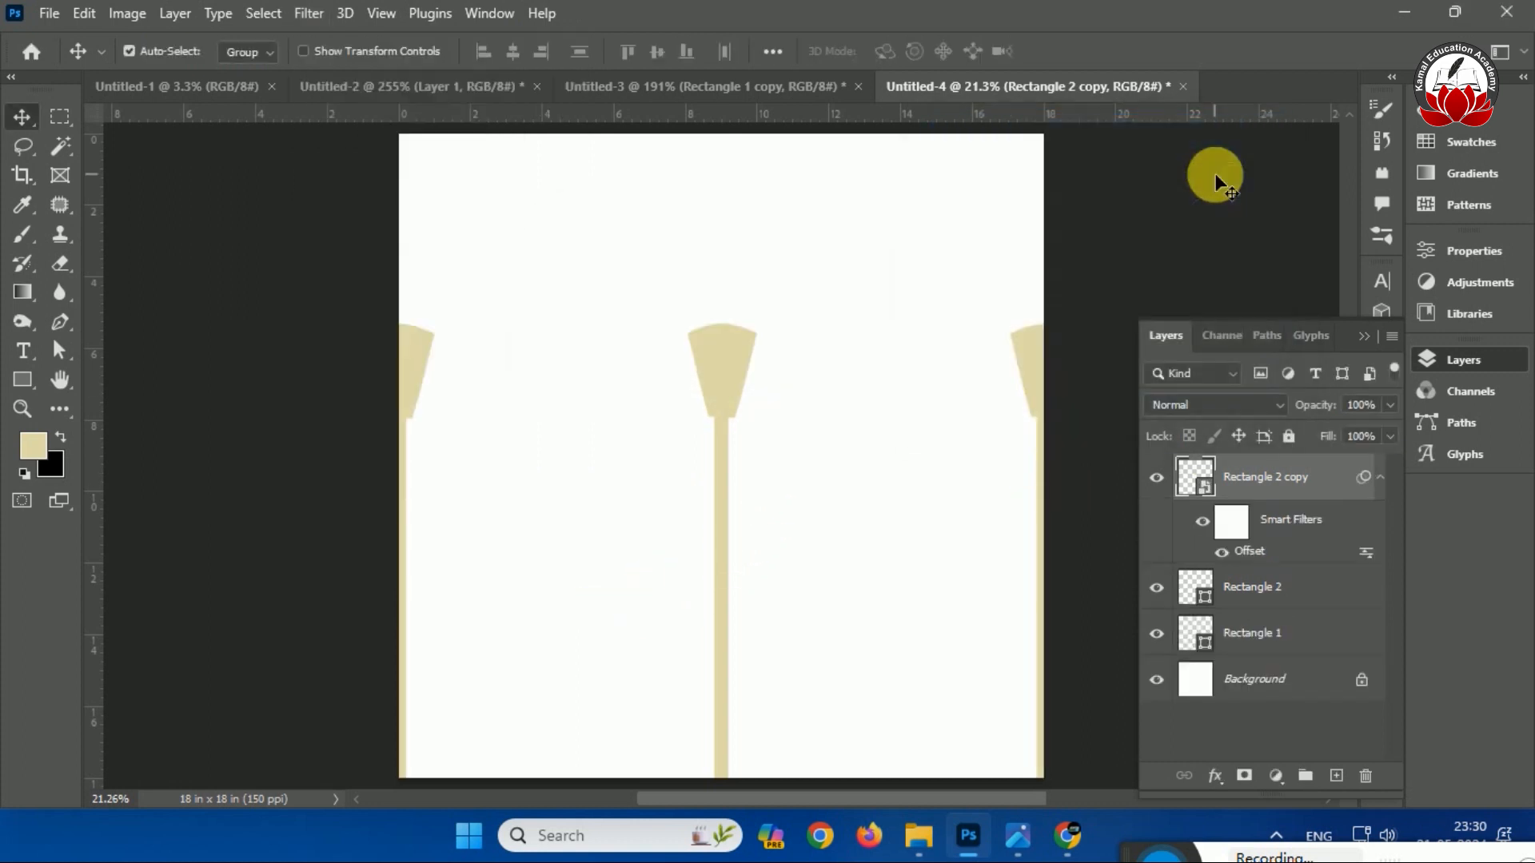
# Select the Rectangle 1 and Rectangle 2 layers together and duplicate them sideways into a row of five motifs between the edge halves.
pyautogui.click(736, 372)
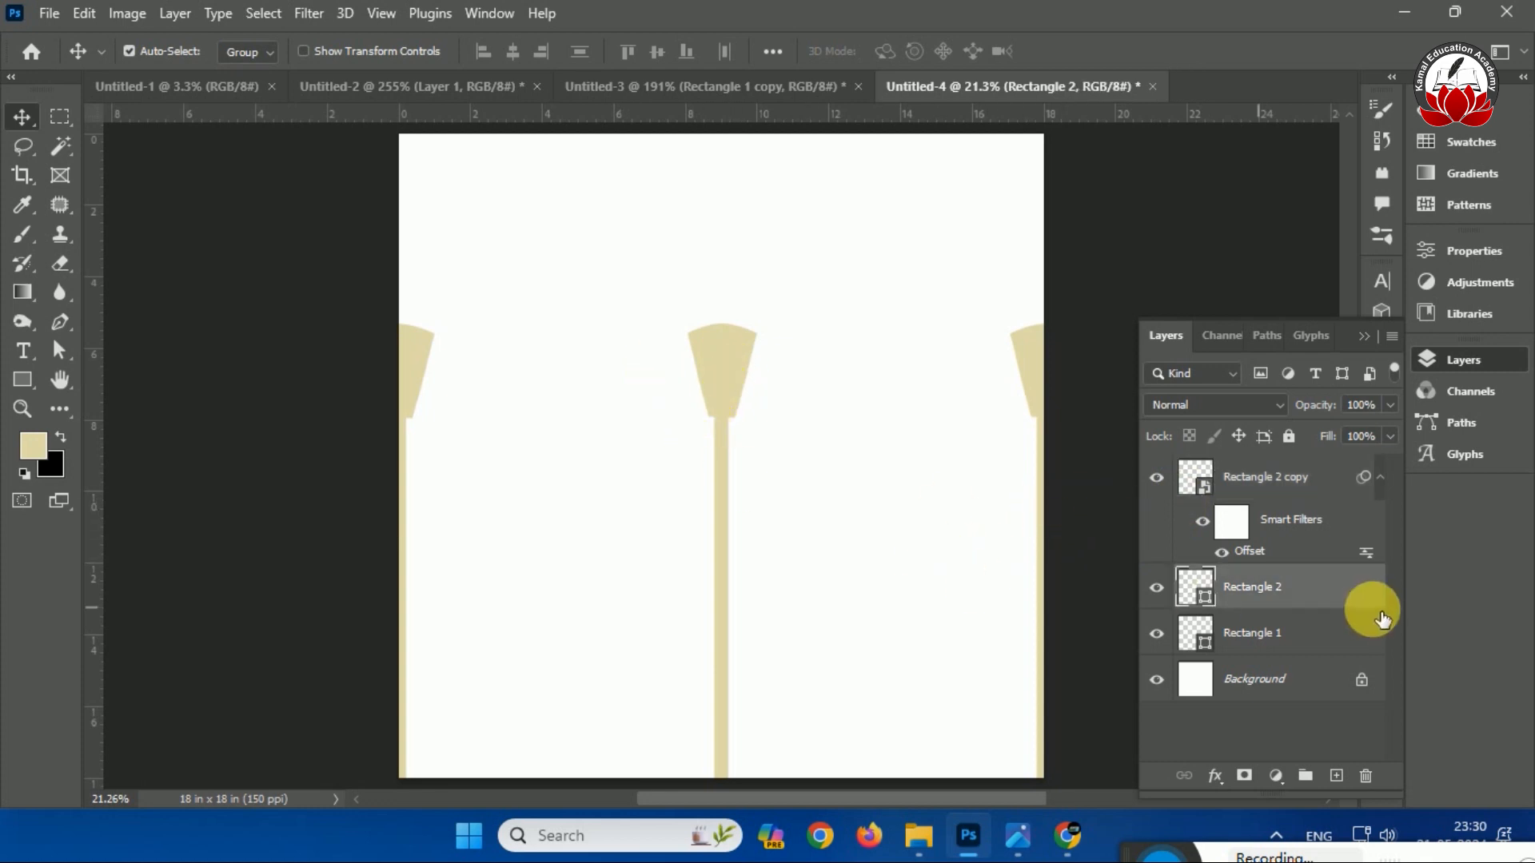
pyautogui.keyDown('shift'); pyautogui.click(1299, 633); pyautogui.keyUp('shift')
pyautogui.hotkey('ctrl', 't')
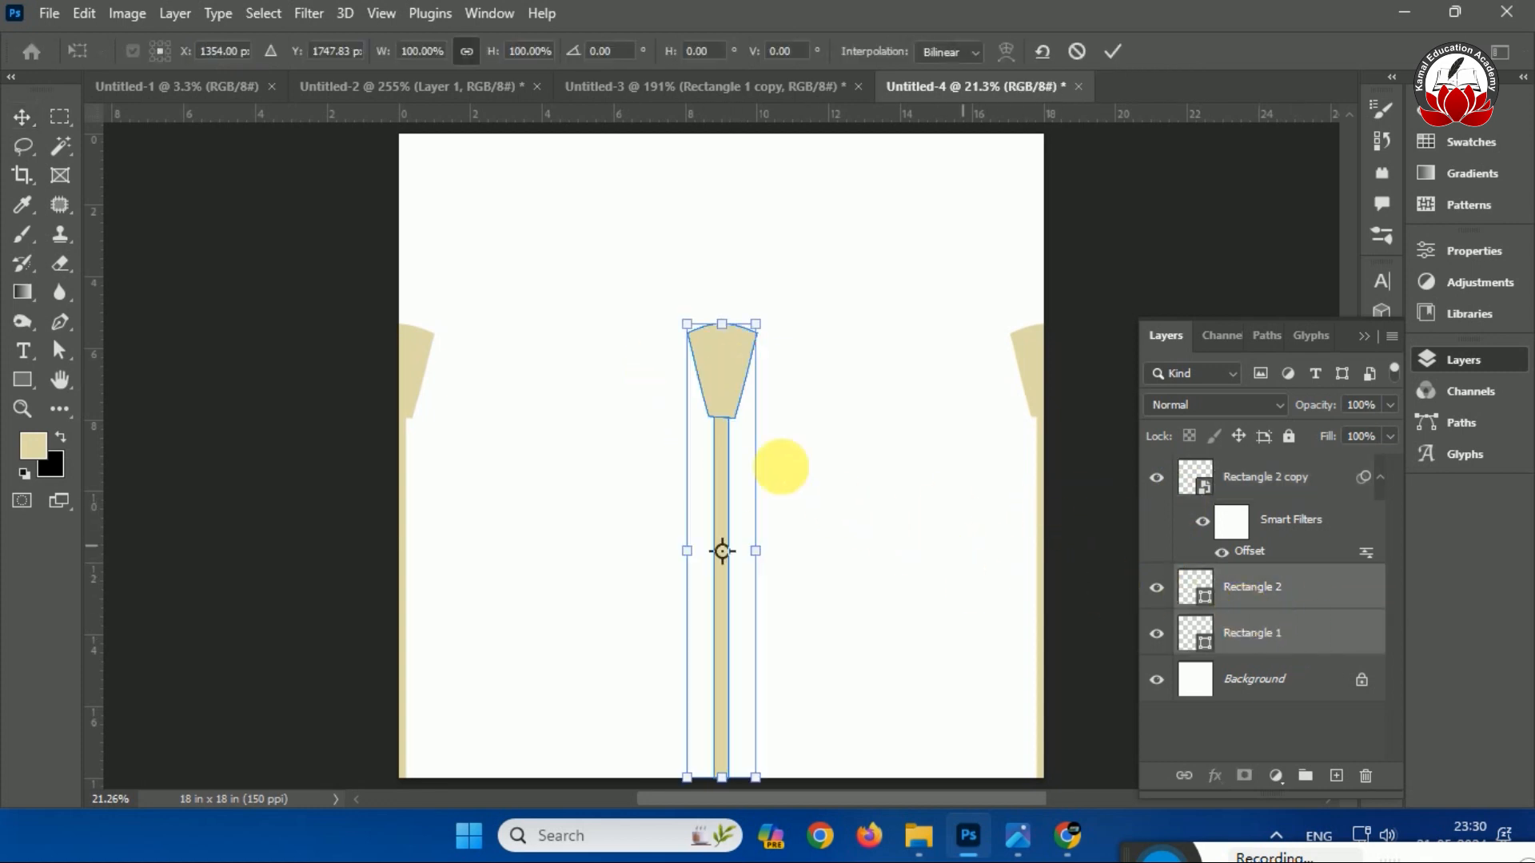
pyautogui.moveTo(702, 396); pyautogui.dragTo(937, 386)
pyautogui.press('Return')
# Shift the middle motif and its right neighbour slightly right to even out the spacing of the row.
pyautogui.click(815, 385)
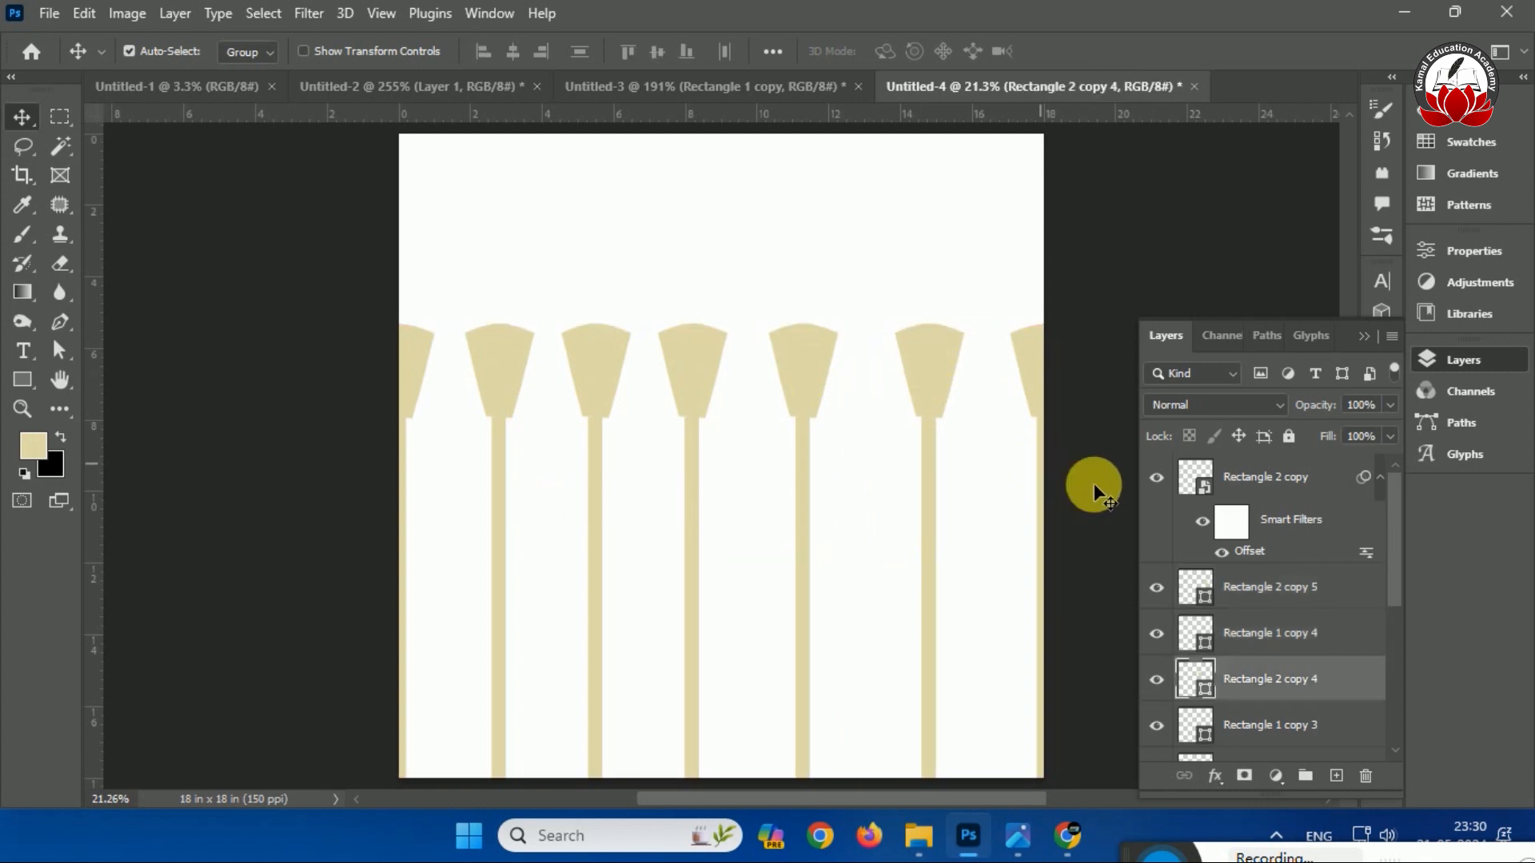
pyautogui.click(1271, 601)
pyautogui.moveTo(707, 388); pyautogui.dragTo(715, 388)
# Try to lengthen the middle motif by stretching its head and stem upward together.
pyautogui.moveTo(718, 330); pyautogui.dragTo(714, 169)
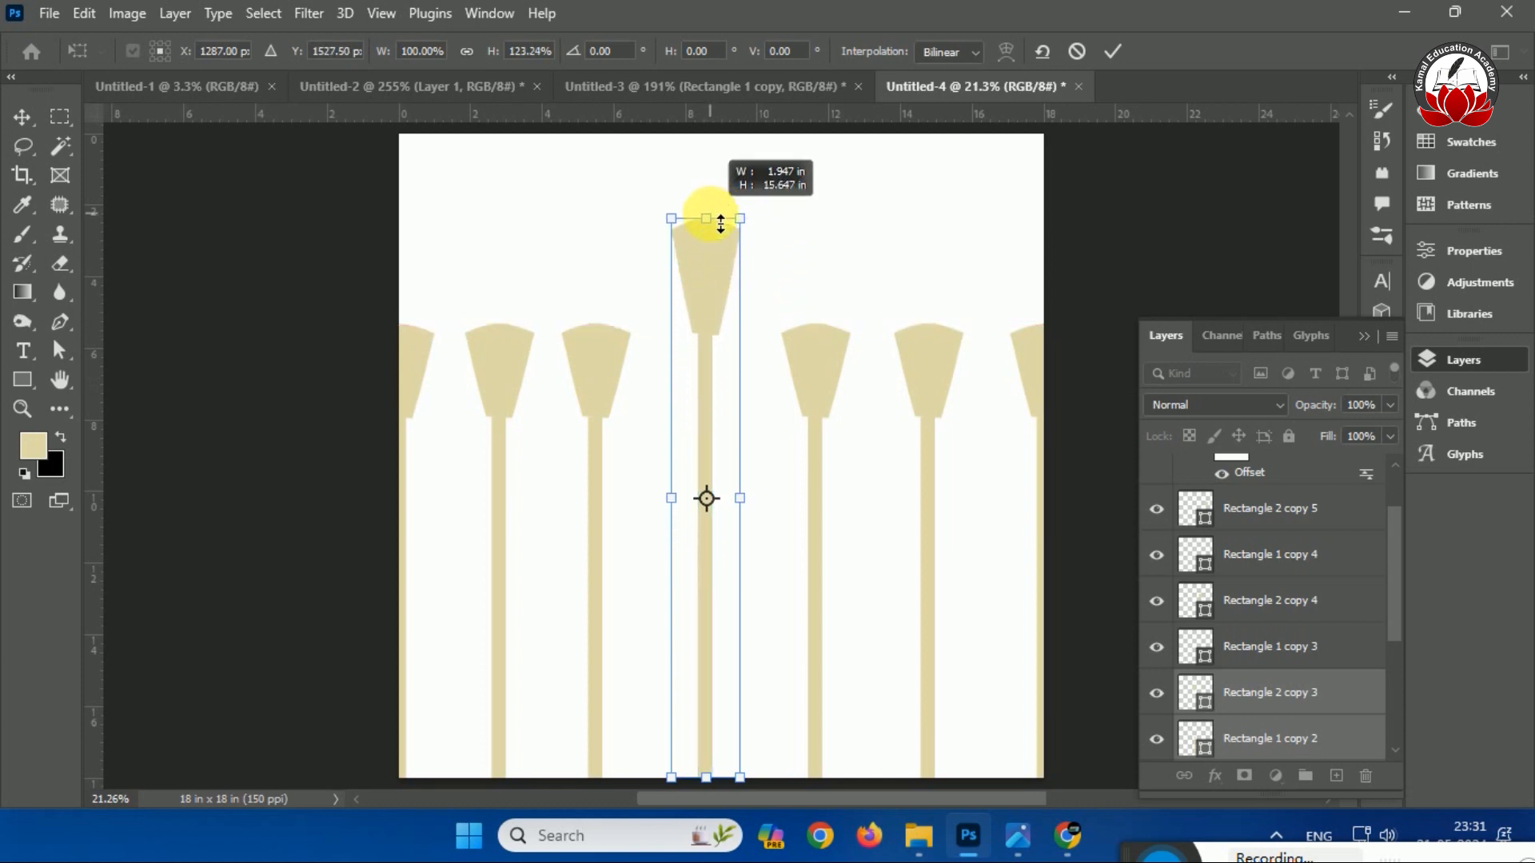
pyautogui.press('Return')
pyautogui.hotkey('ctrl', 't')
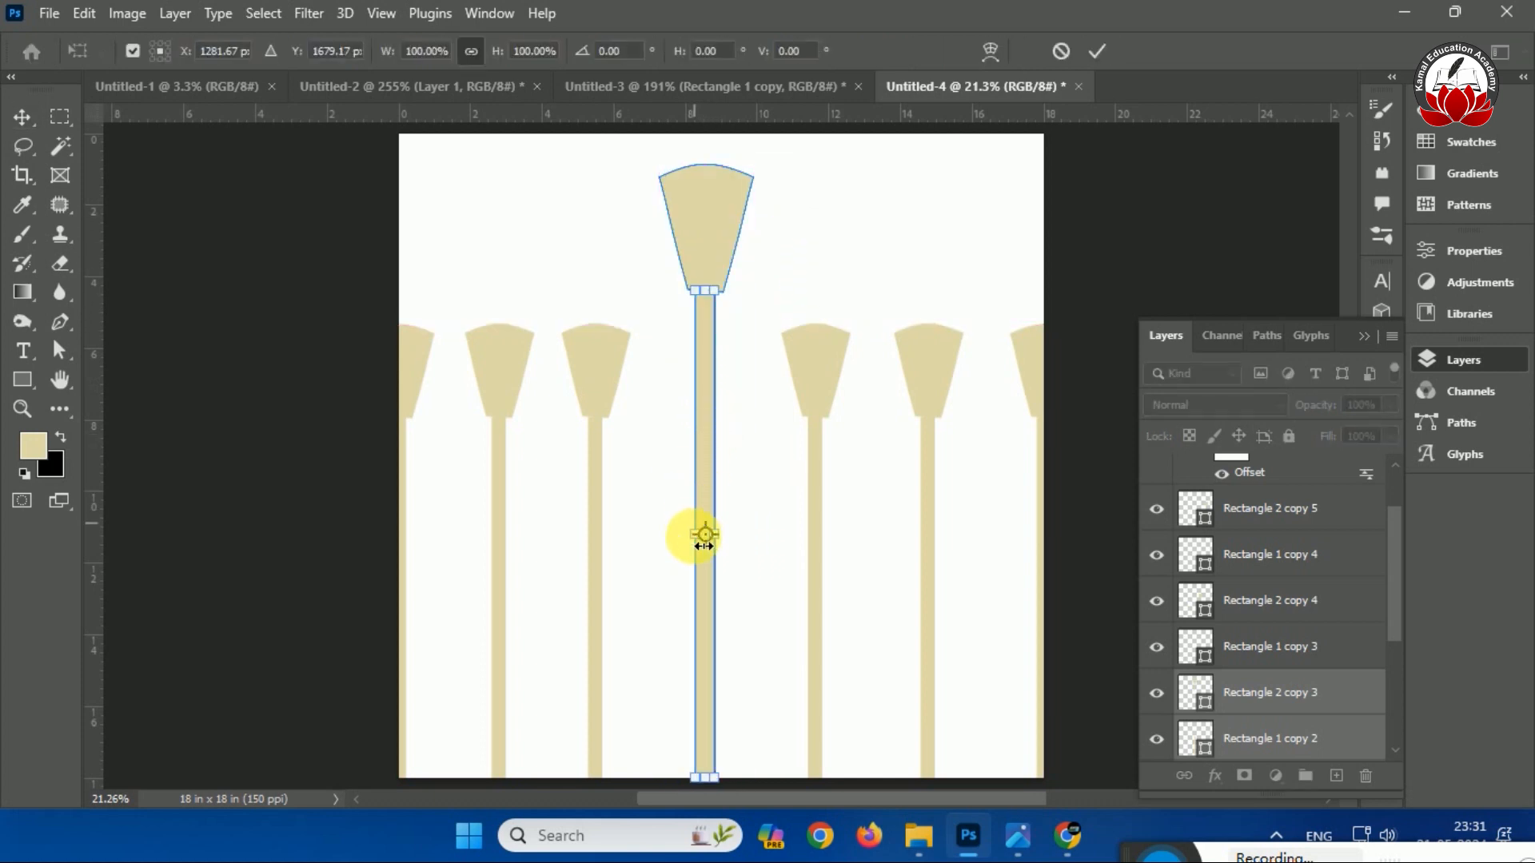
pyautogui.moveTo(694, 536); pyautogui.dragTo(708, 536)
pyautogui.press('Escape')
pyautogui.hotkey('ctrl', 'z')
# Move the middle motif's head up near the document's upper edge and extend its stem upward to reach the head.
pyautogui.click(752, 367)
pyautogui.moveTo(752, 370); pyautogui.dragTo(727, 212)
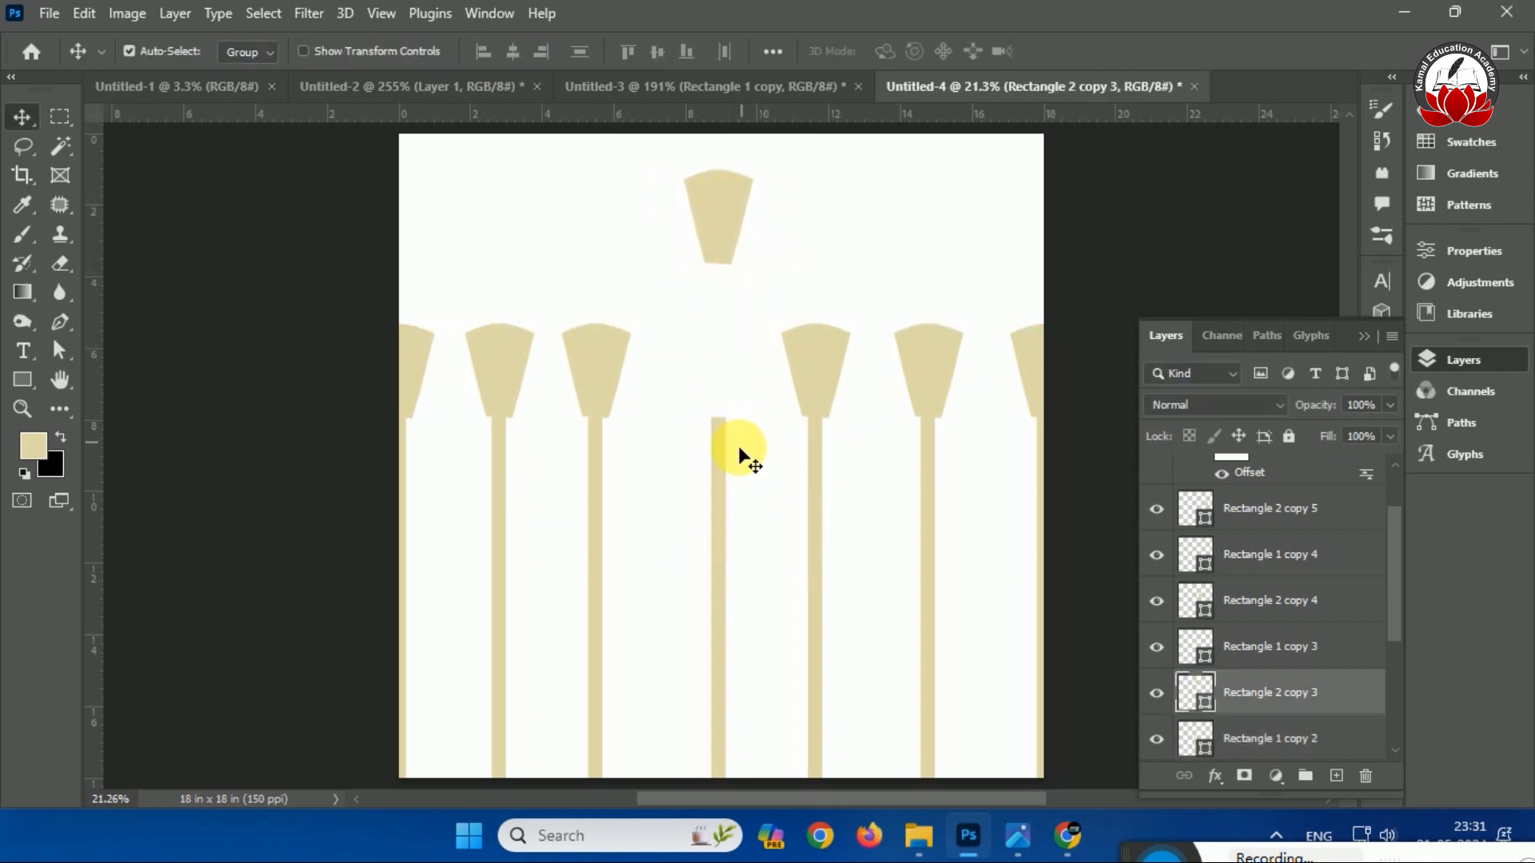
pyautogui.click(721, 457)
pyautogui.hotkey('ctrl', 't')
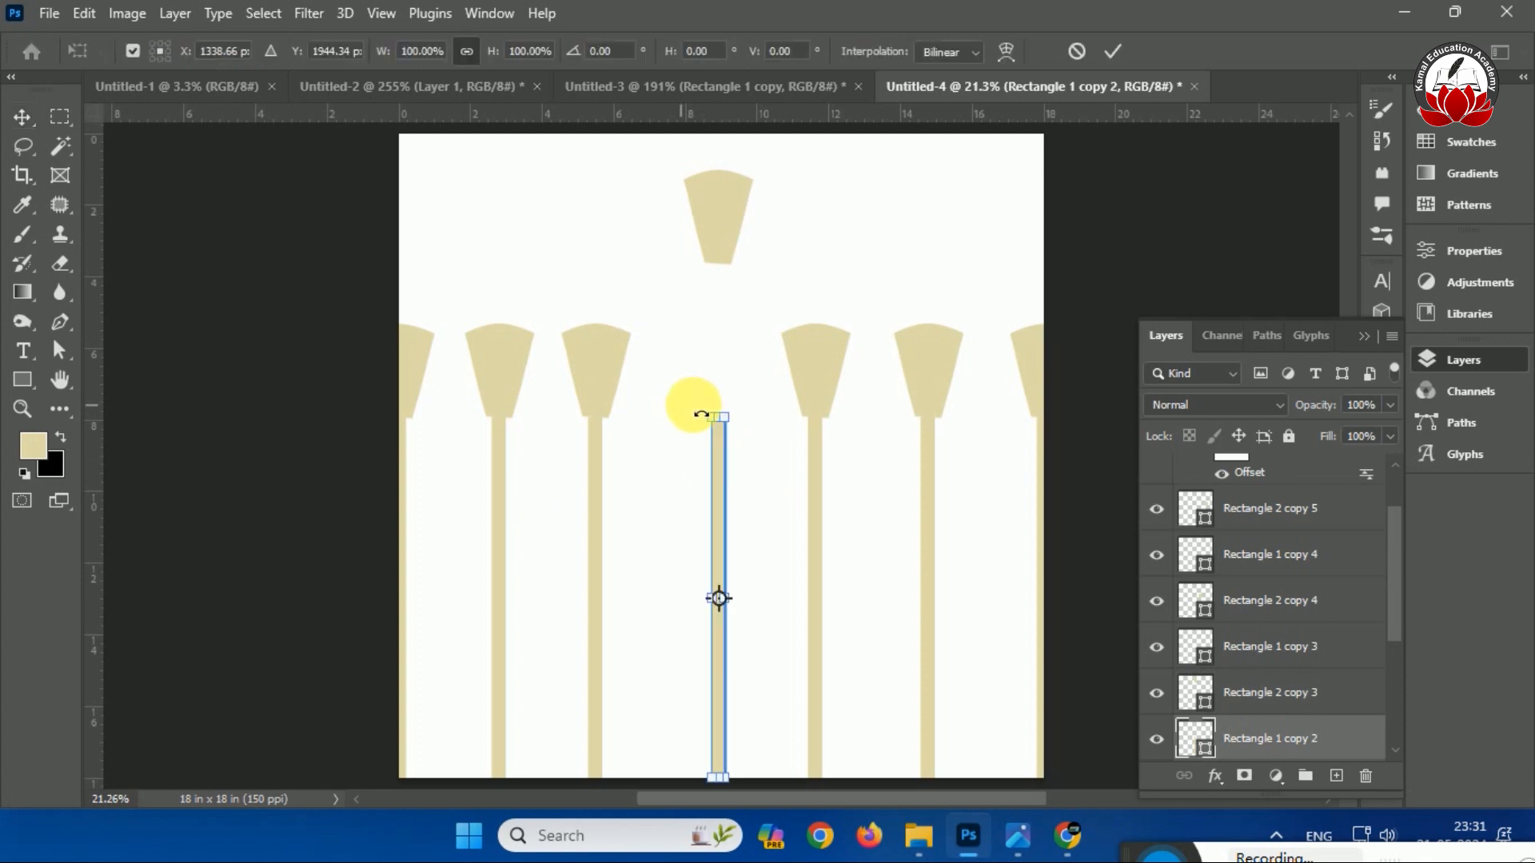
pyautogui.moveTo(718, 417); pyautogui.dragTo(714, 320)
pyautogui.press('Return')
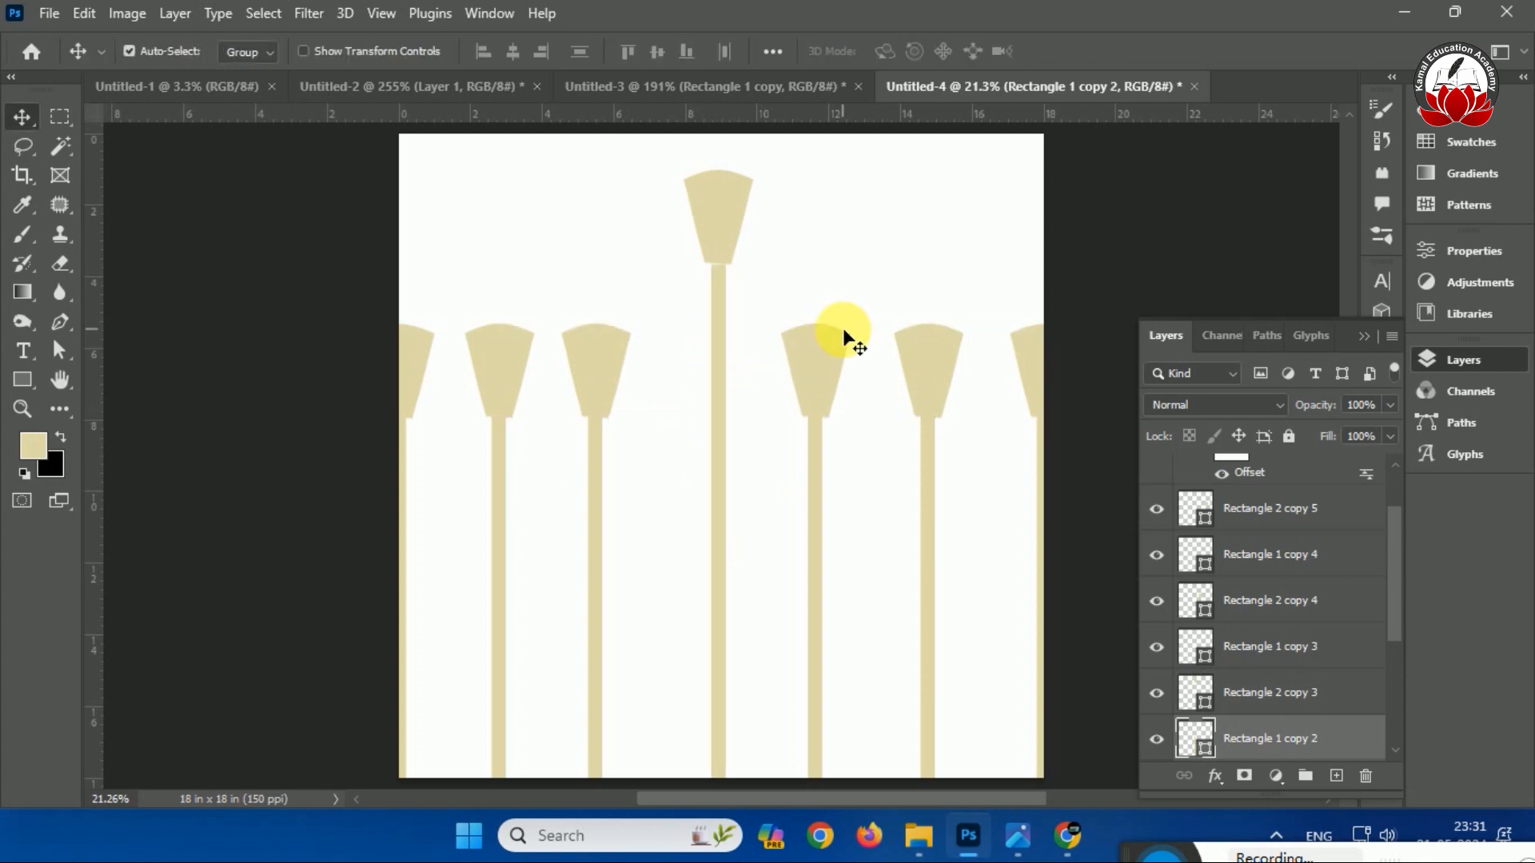
# Raise the middle head slightly more and extend its stem to close the gap beneath it.
pyautogui.hotkey('ctrl', '+')
pyautogui.scroll(4, 757, 315)
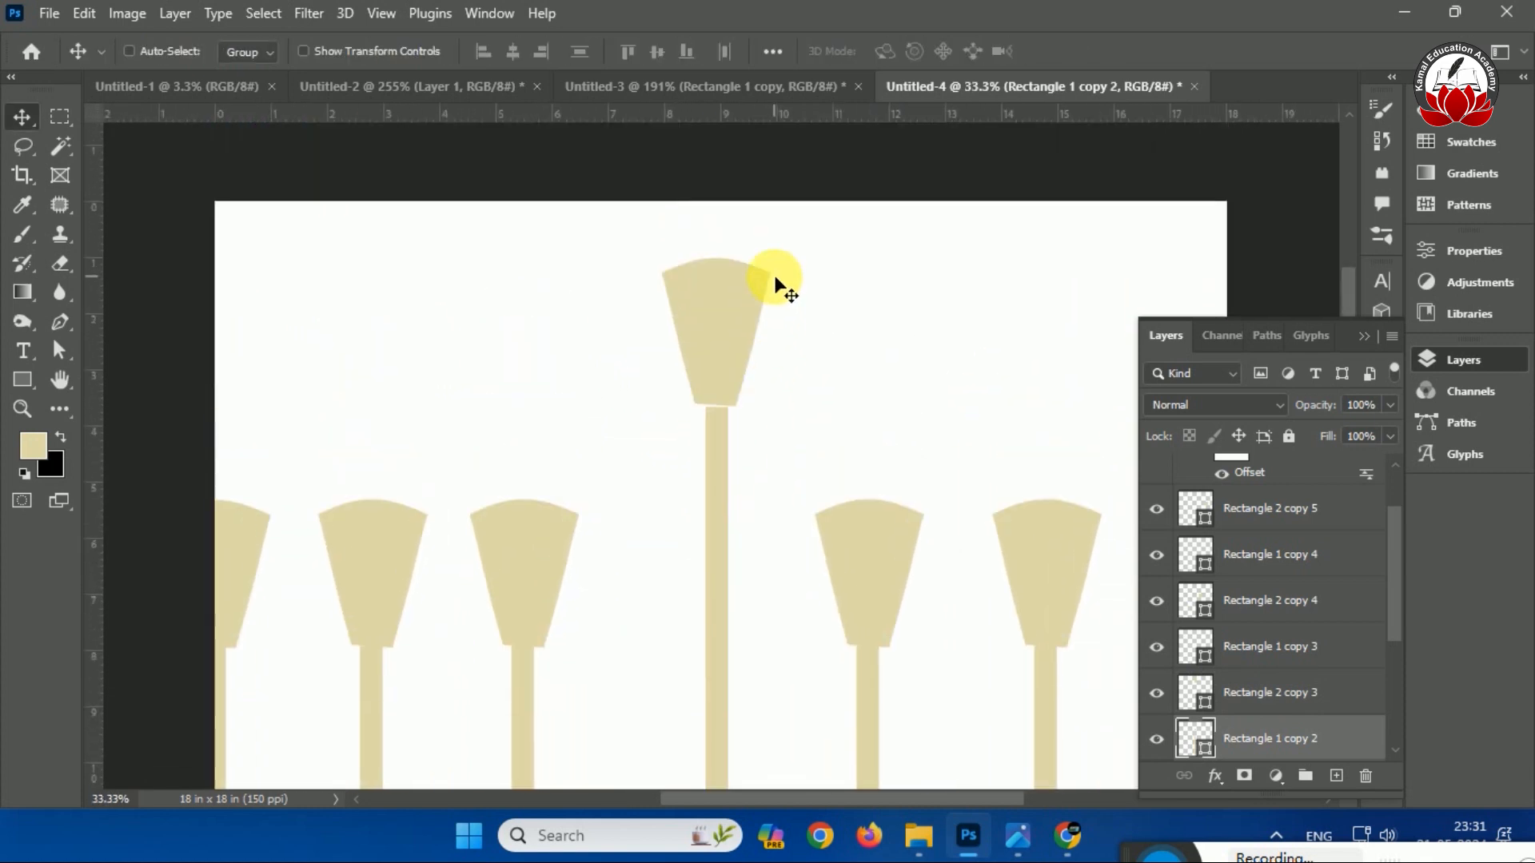
pyautogui.hotkey('ctrl', '+')
pyautogui.hotkey('ctrl', '+')
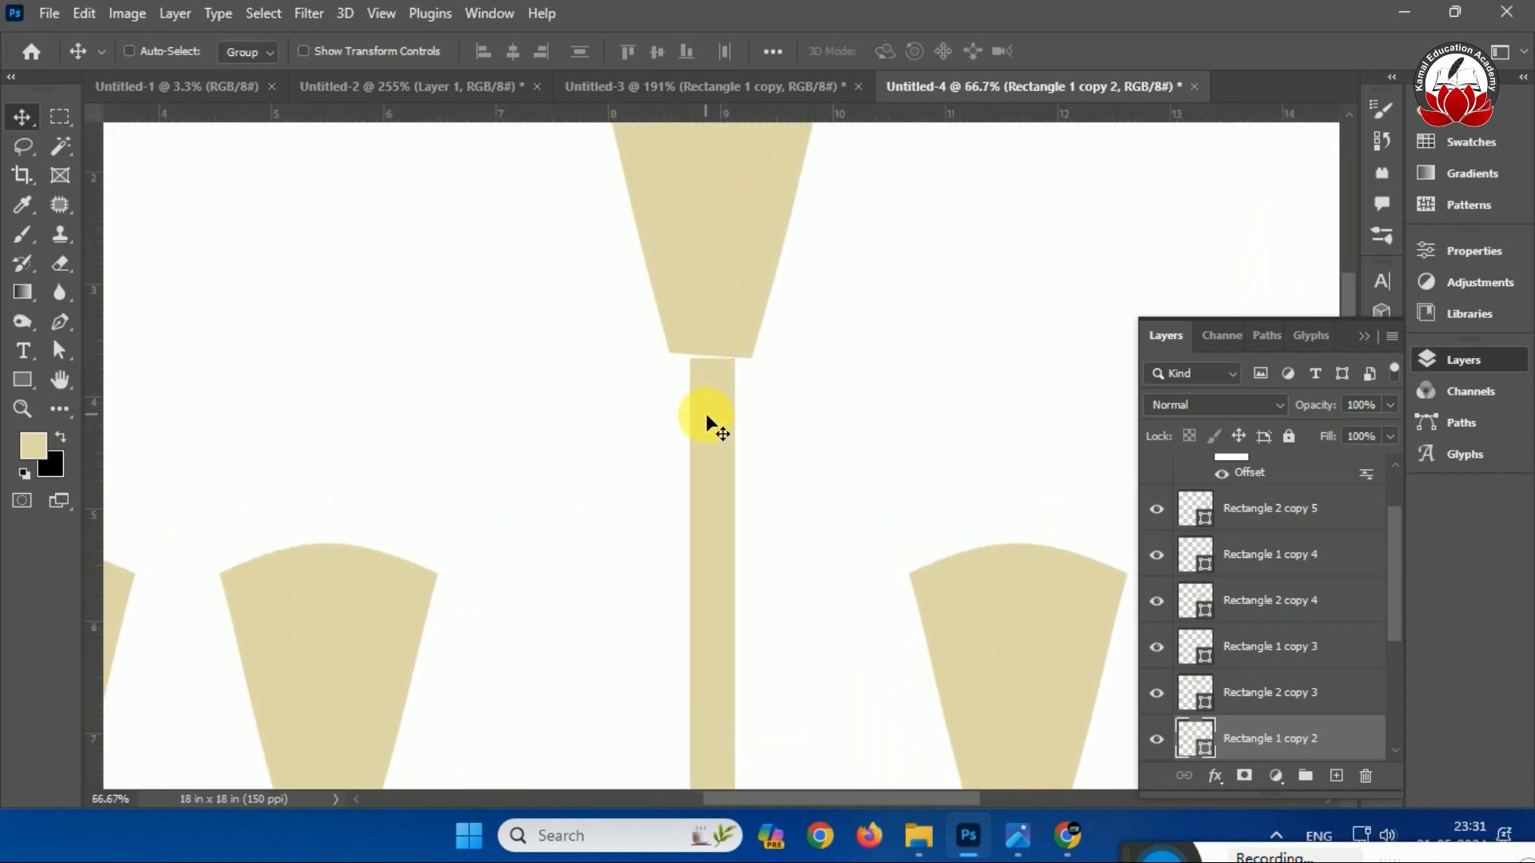
pyautogui.hotkey('ctrl', 't')
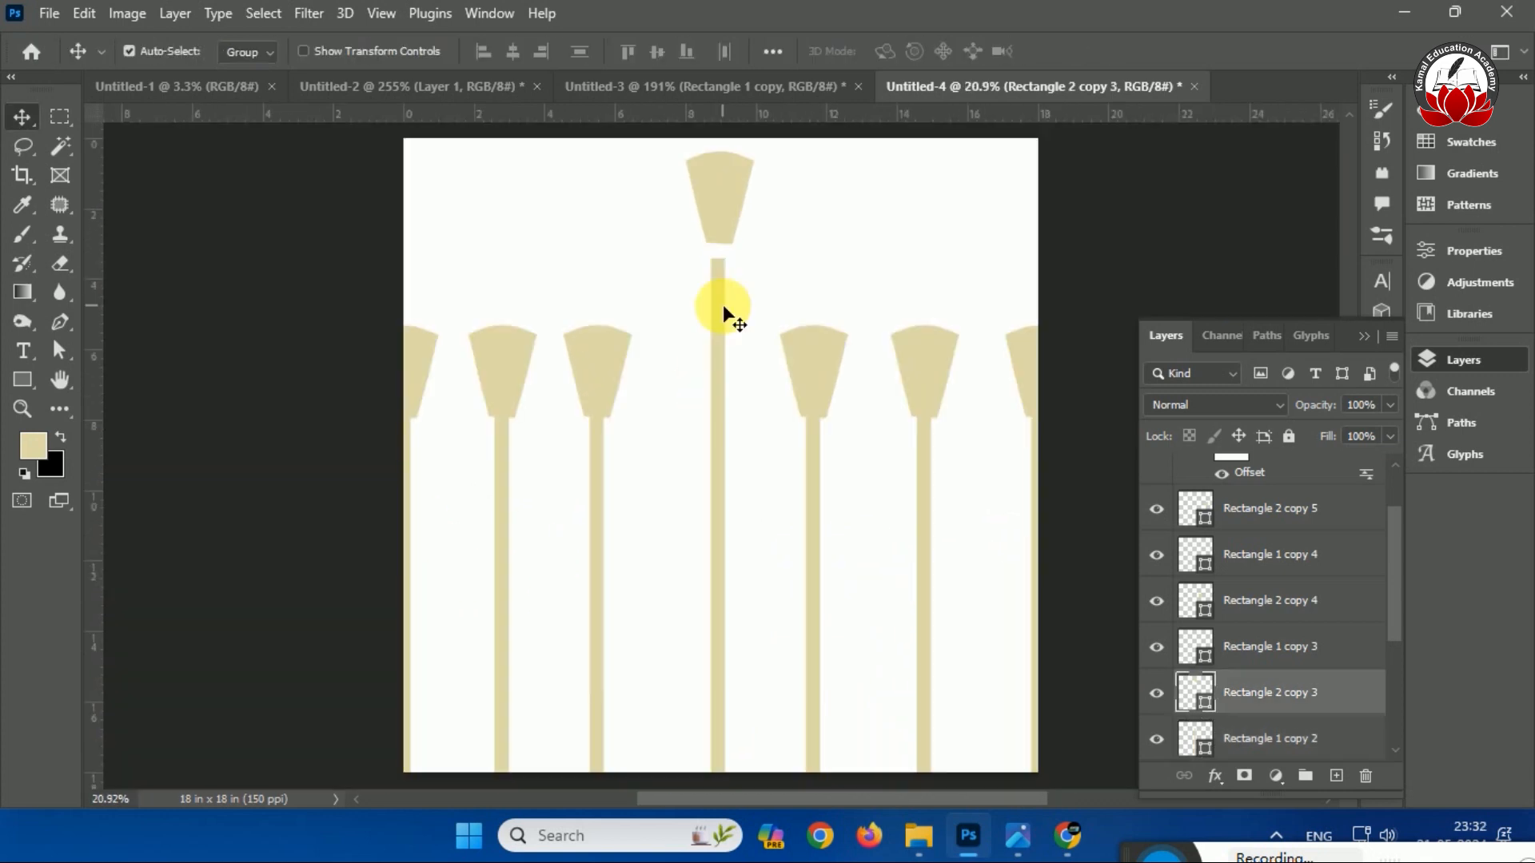
pyautogui.click(723, 308)
pyautogui.hotkey('ctrl', 't')
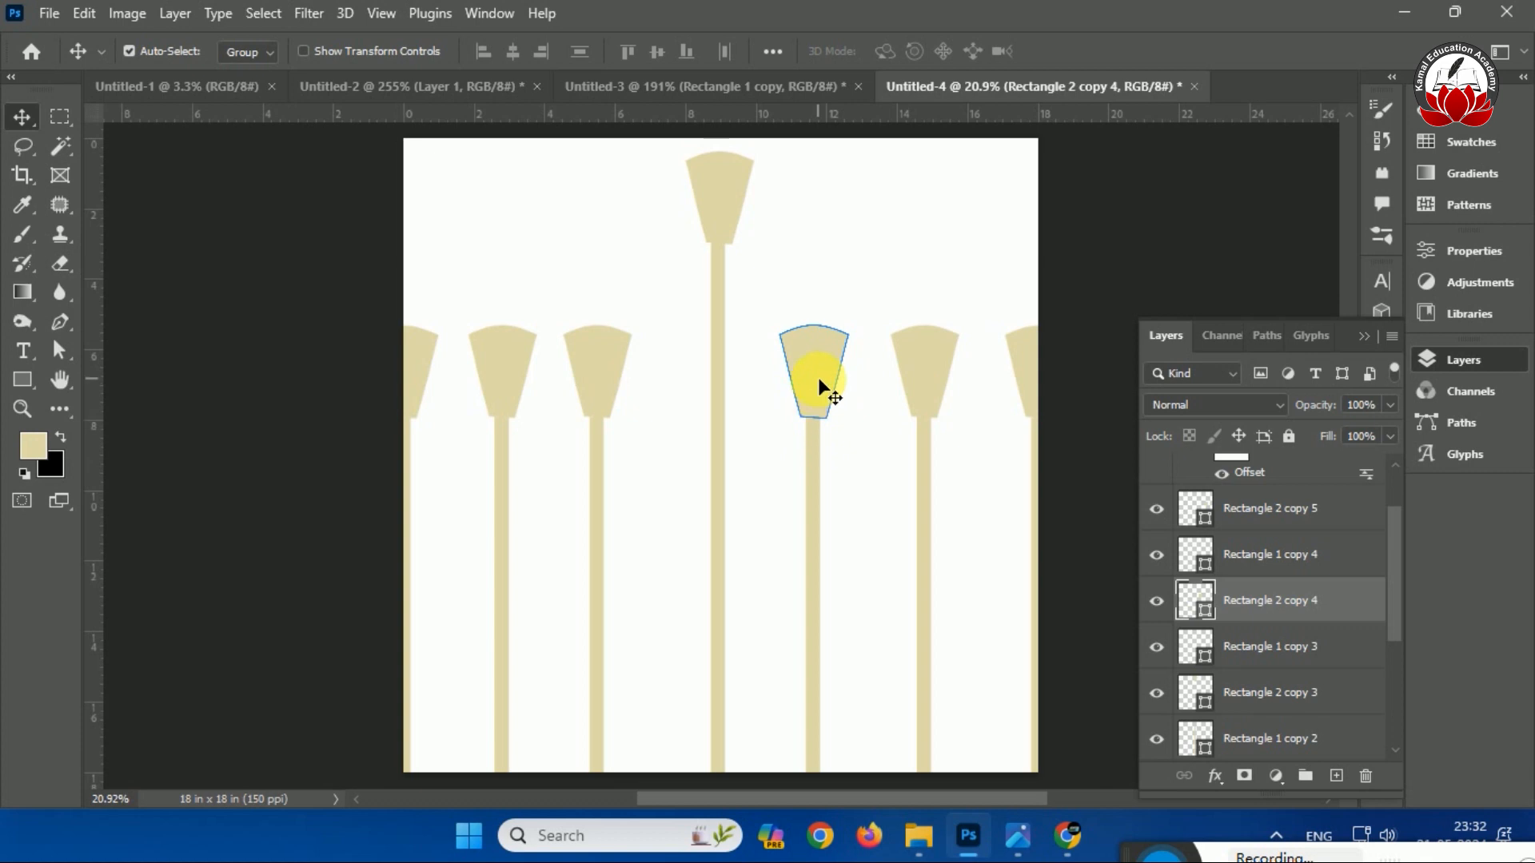
# Raise the heads of the two motifs right of the middle in descending steps and extend their stems to meet them.
pyautogui.moveTo(818, 377); pyautogui.dragTo(815, 304)
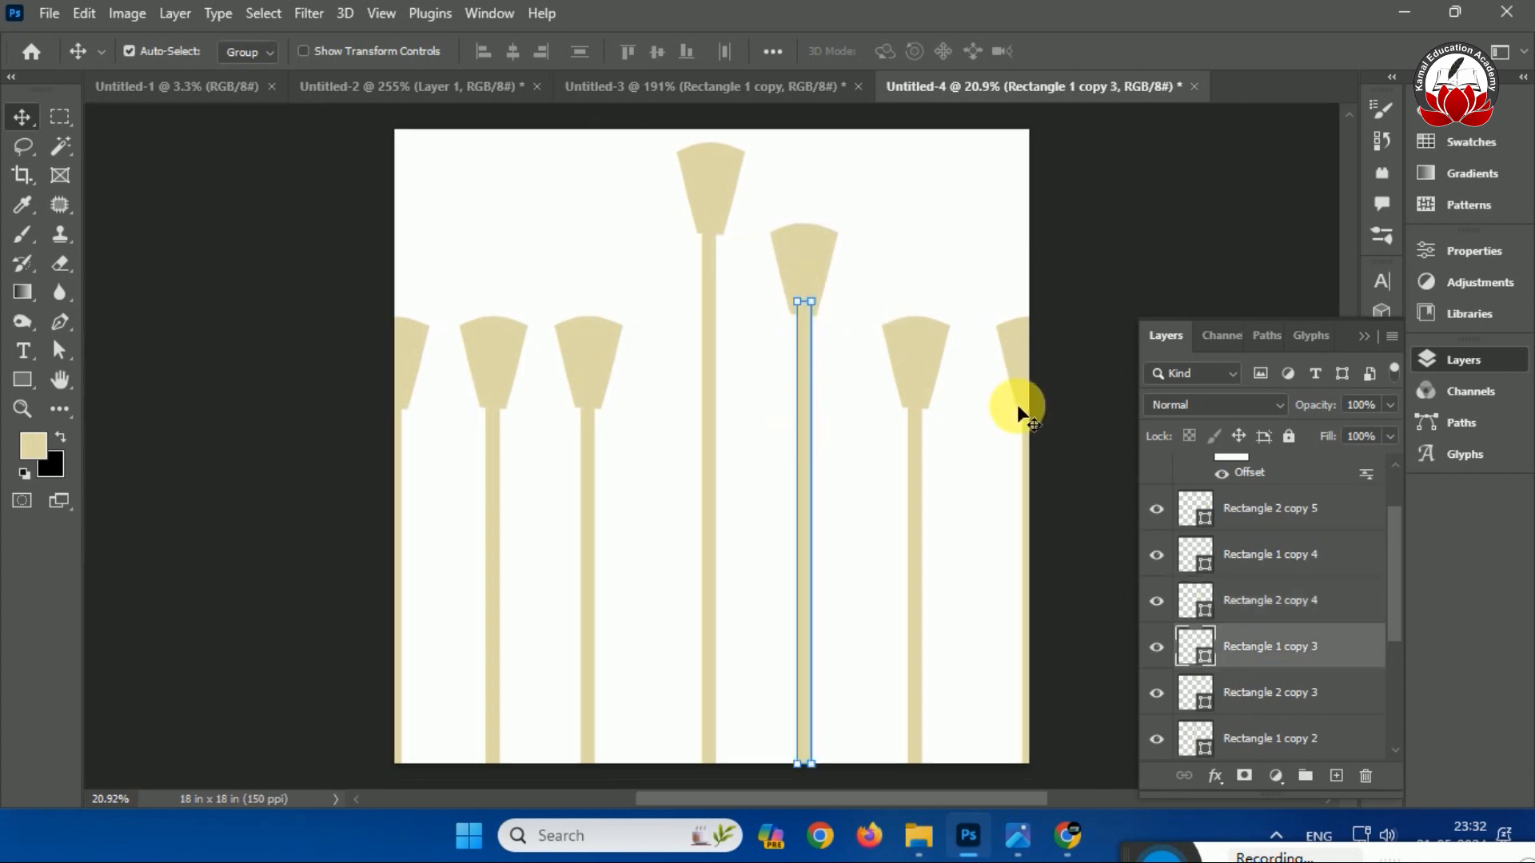
pyautogui.click(917, 365)
pyautogui.moveTo(915, 359); pyautogui.dragTo(917, 329)
pyautogui.click(918, 382)
# Raise the heads of the two motifs left of the middle to mirror the right side and extend their stems.
pyautogui.click(596, 366)
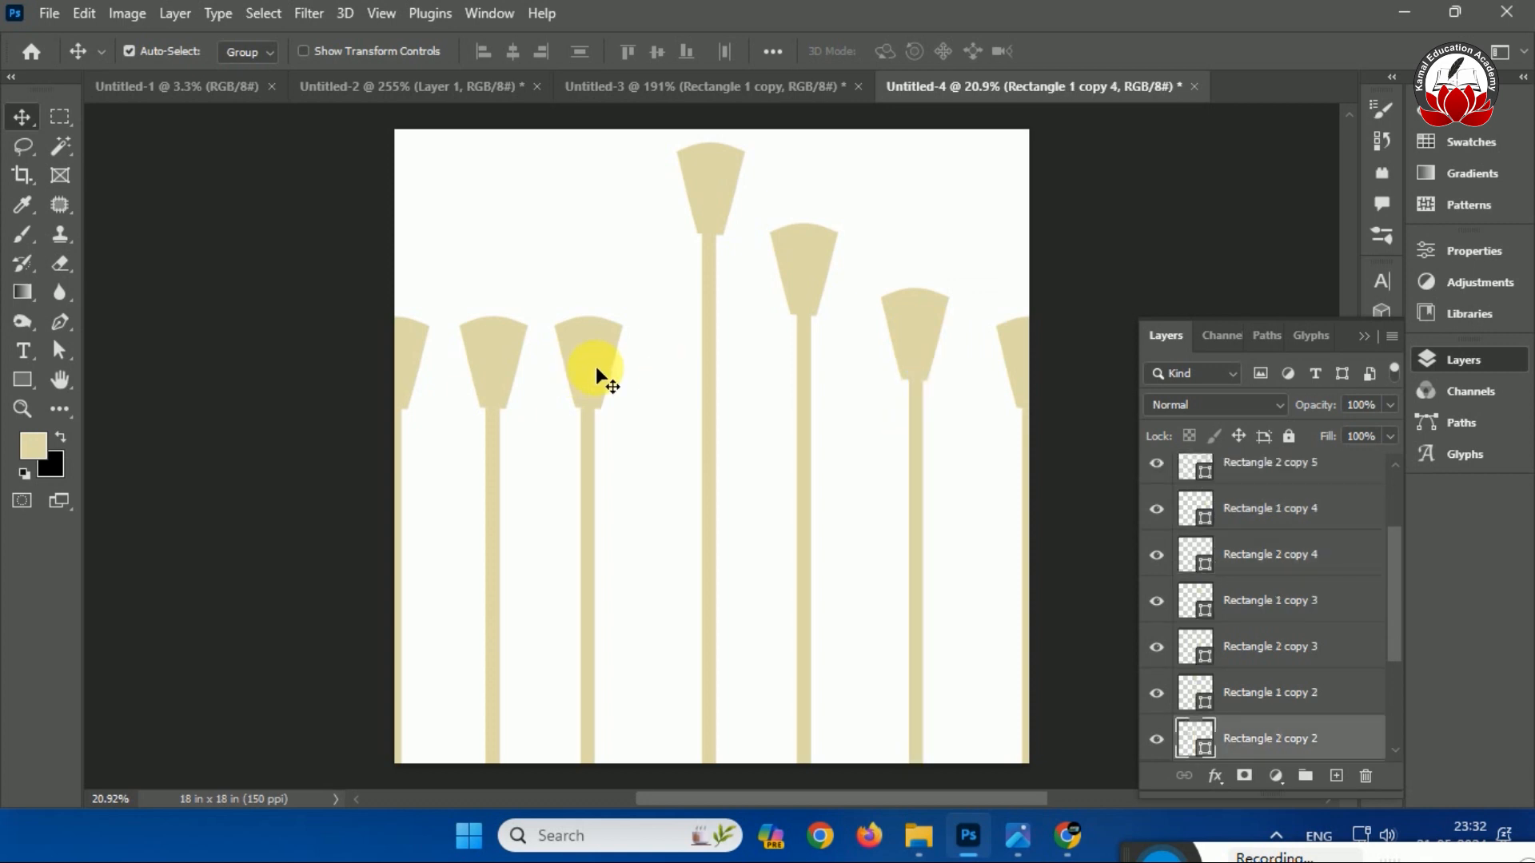
pyautogui.moveTo(596, 367); pyautogui.dragTo(604, 287)
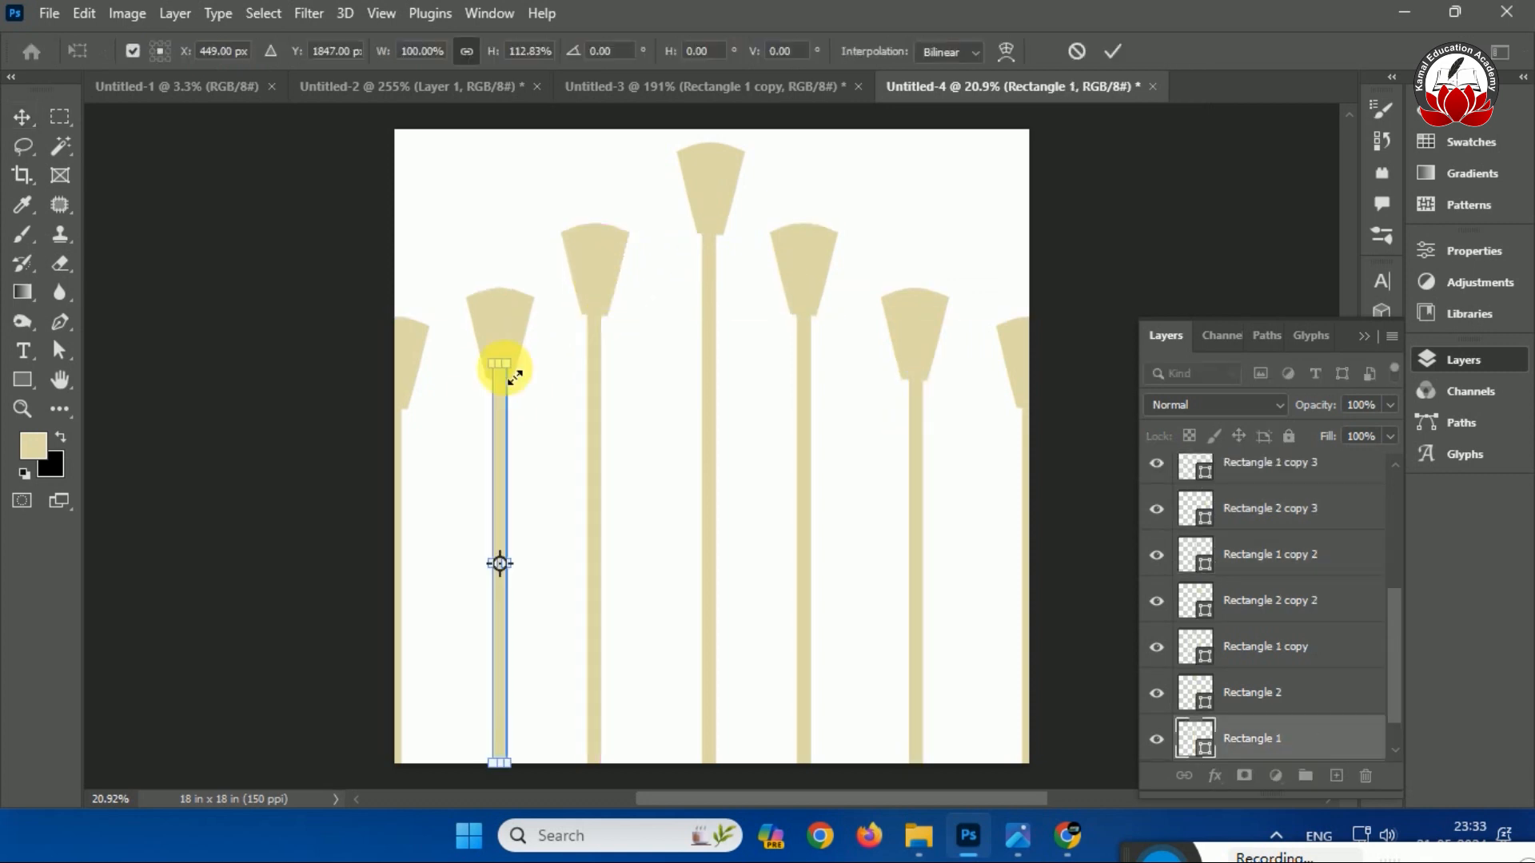
pyautogui.press('Return')
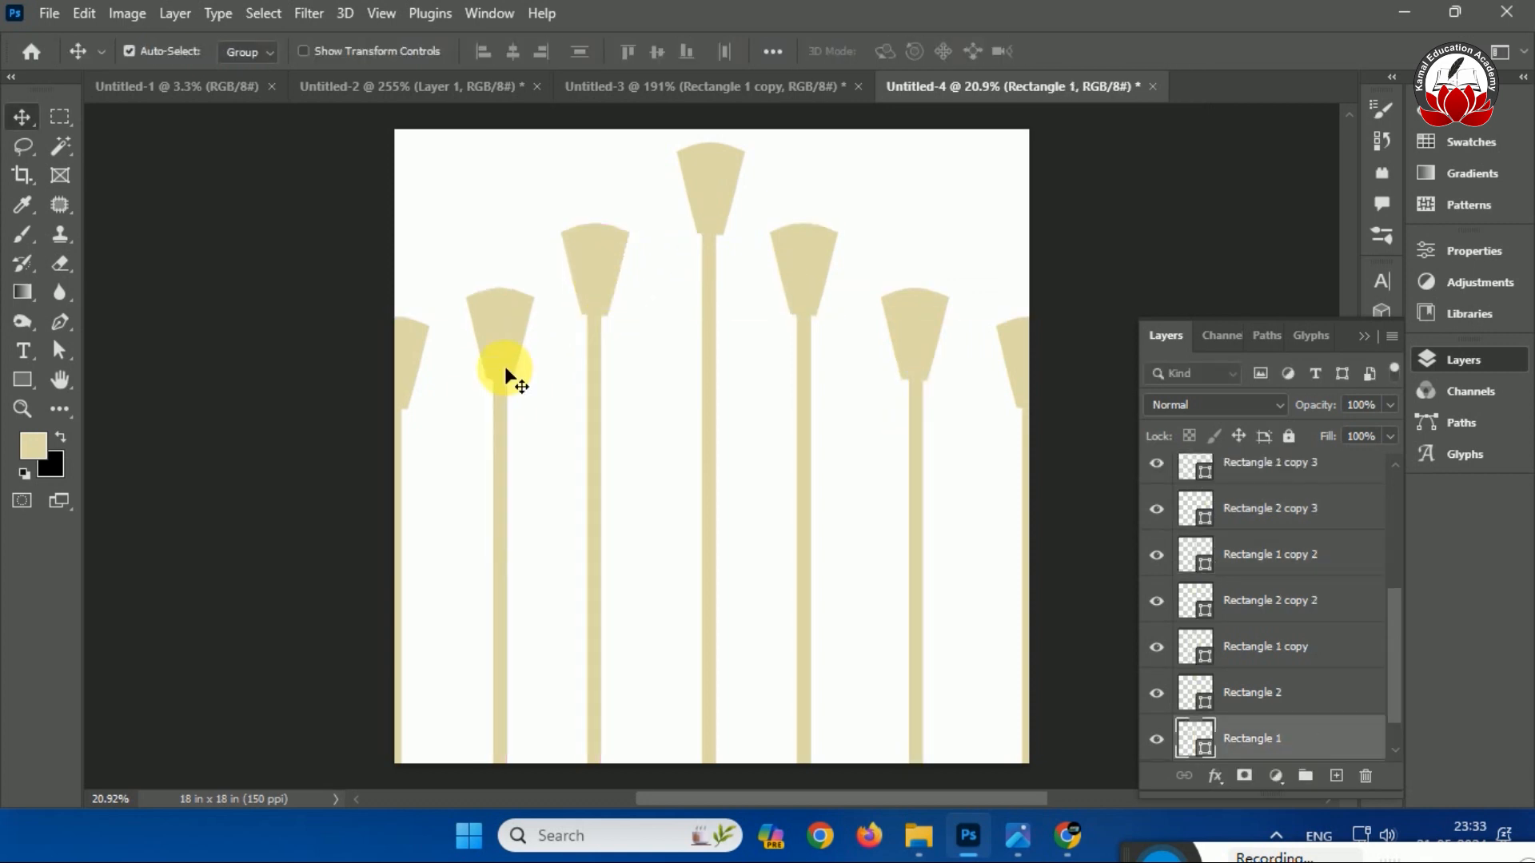
pyautogui.hotkey('ctrl', '0')
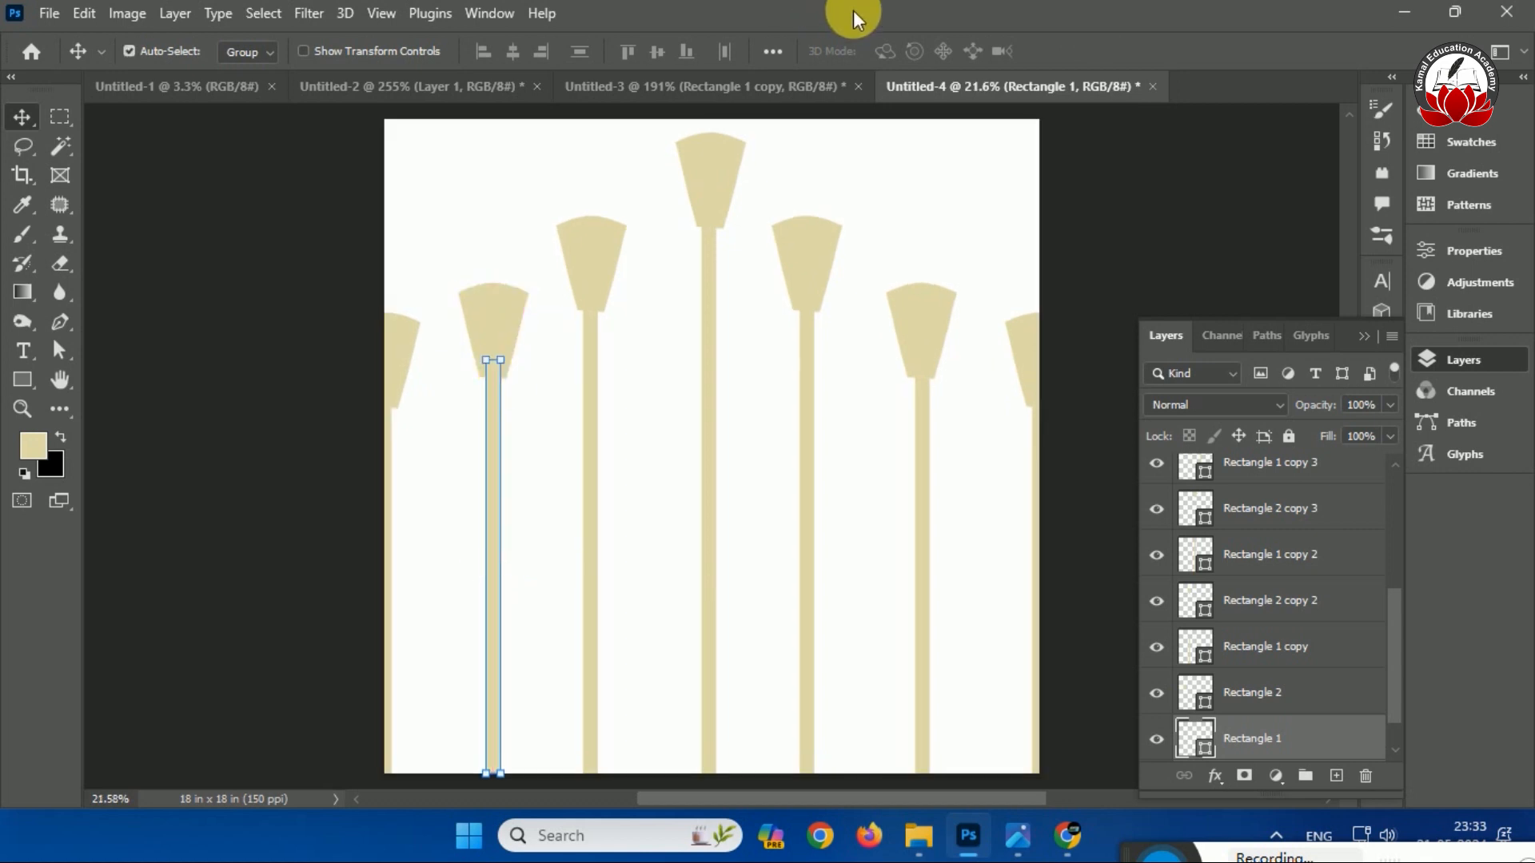
# Check the motif colors on the saree hem in the reference photo and add a Color Overlay to the outer left head, Rectangle 2.
pyautogui.click(1014, 836)
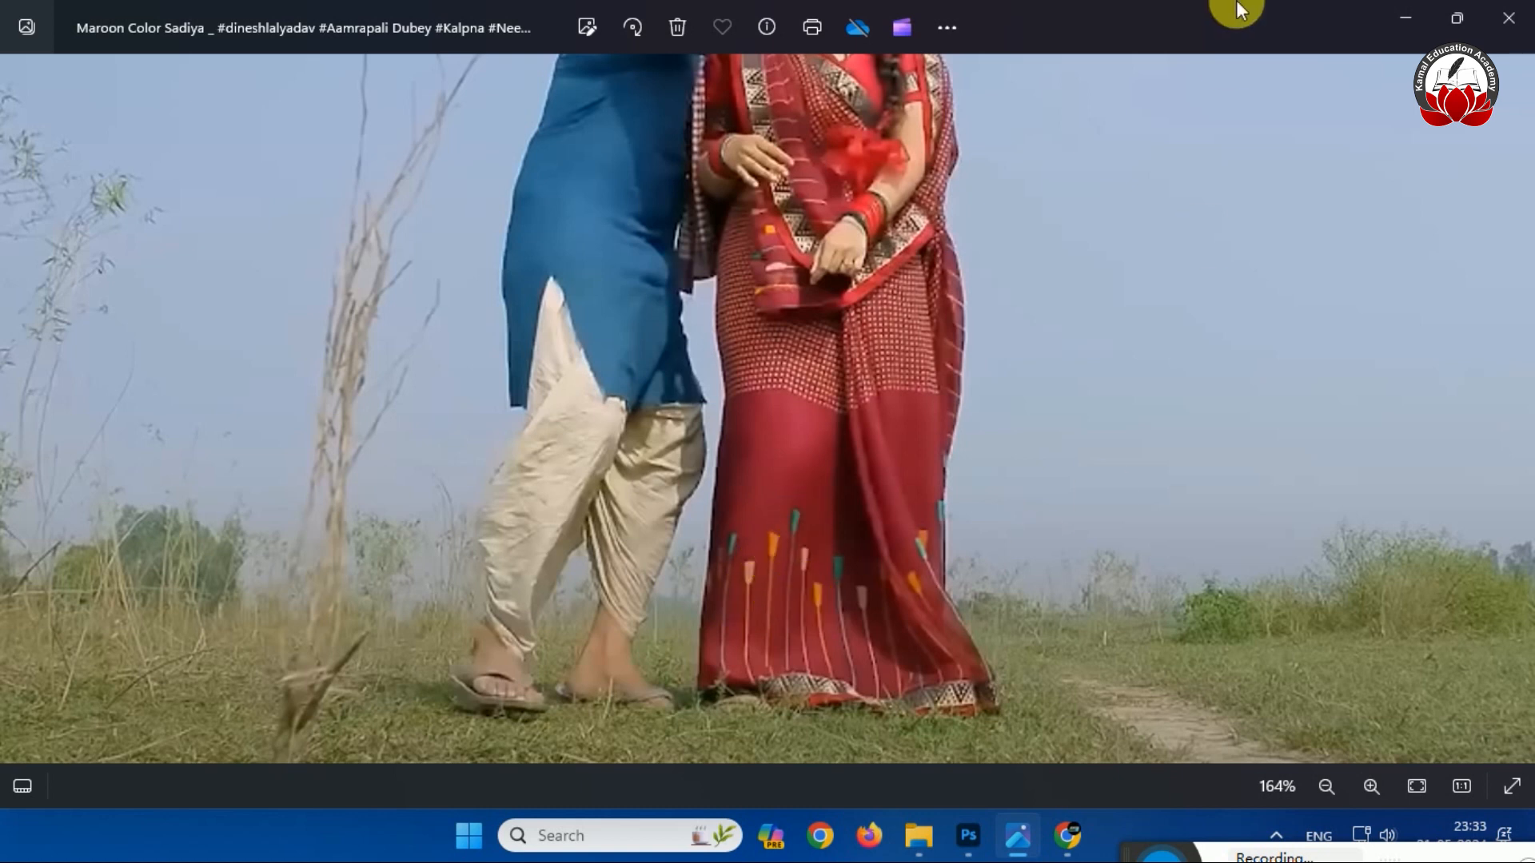
pyautogui.click(1403, 11)
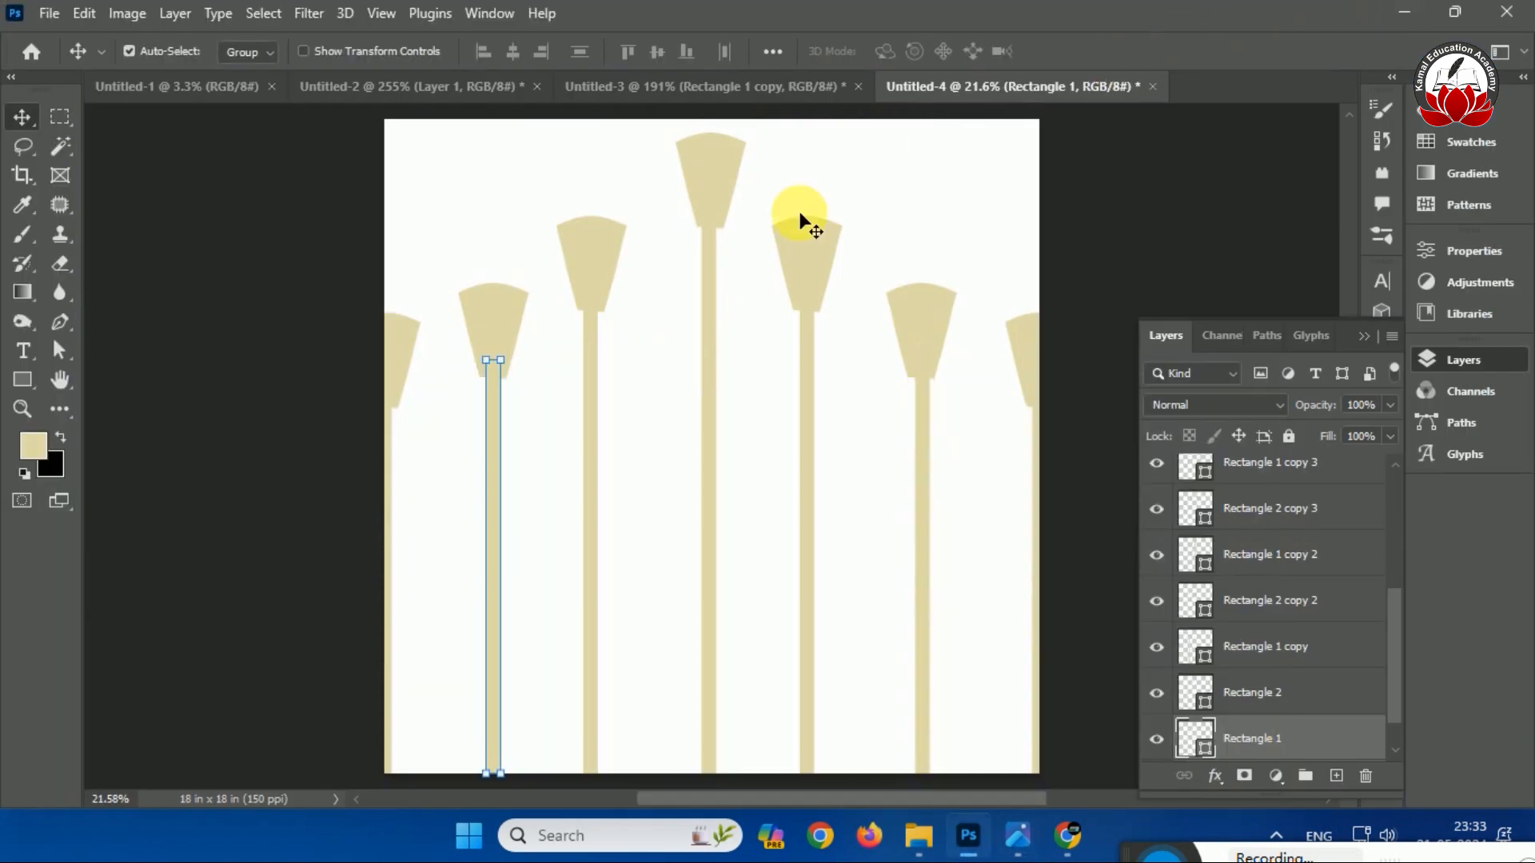
pyautogui.click(637, 357)
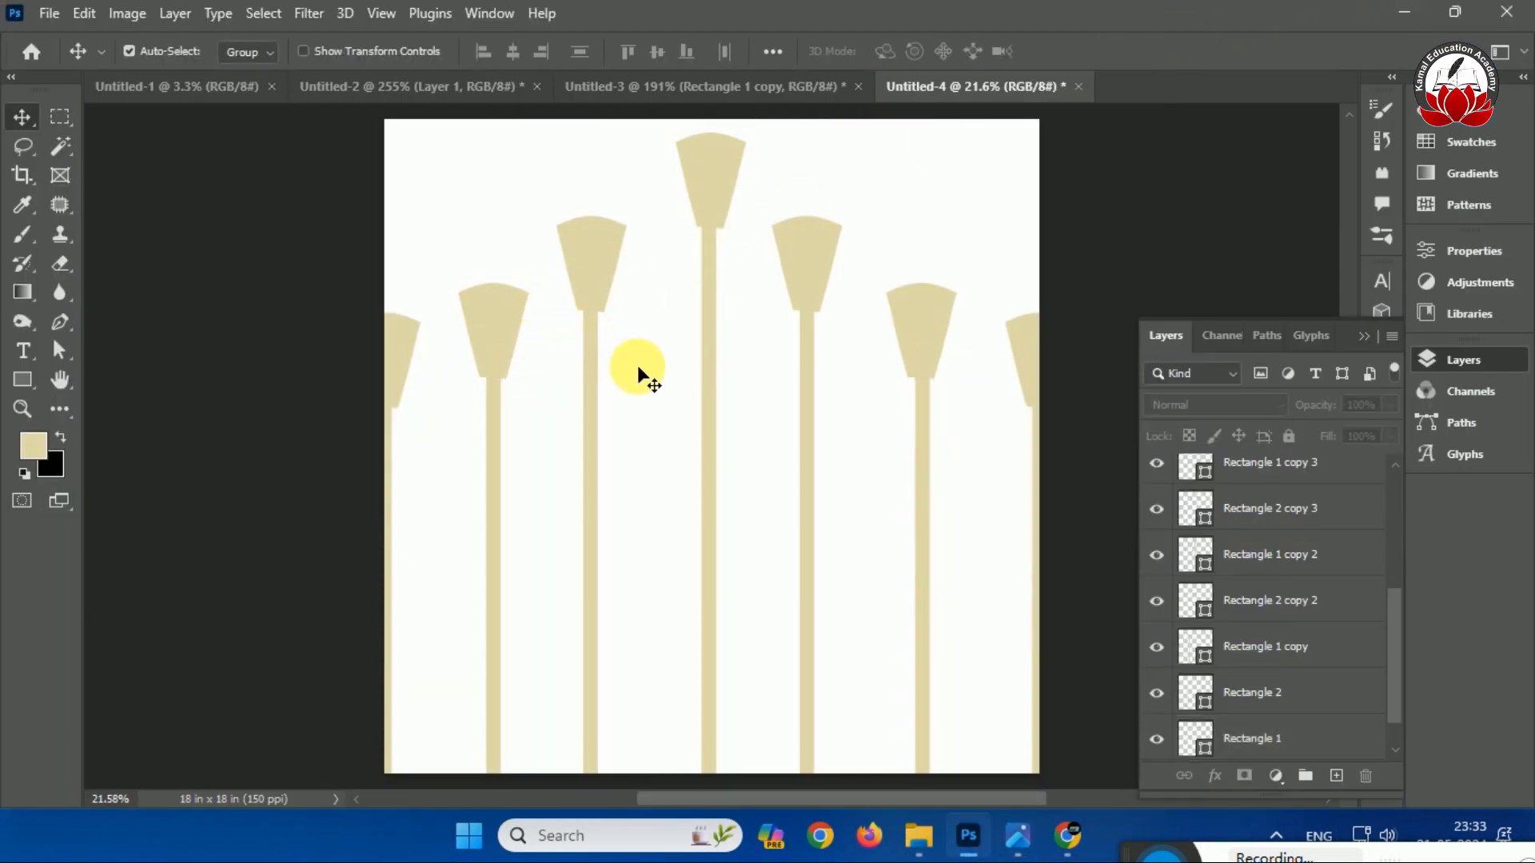
pyautogui.click(1021, 832)
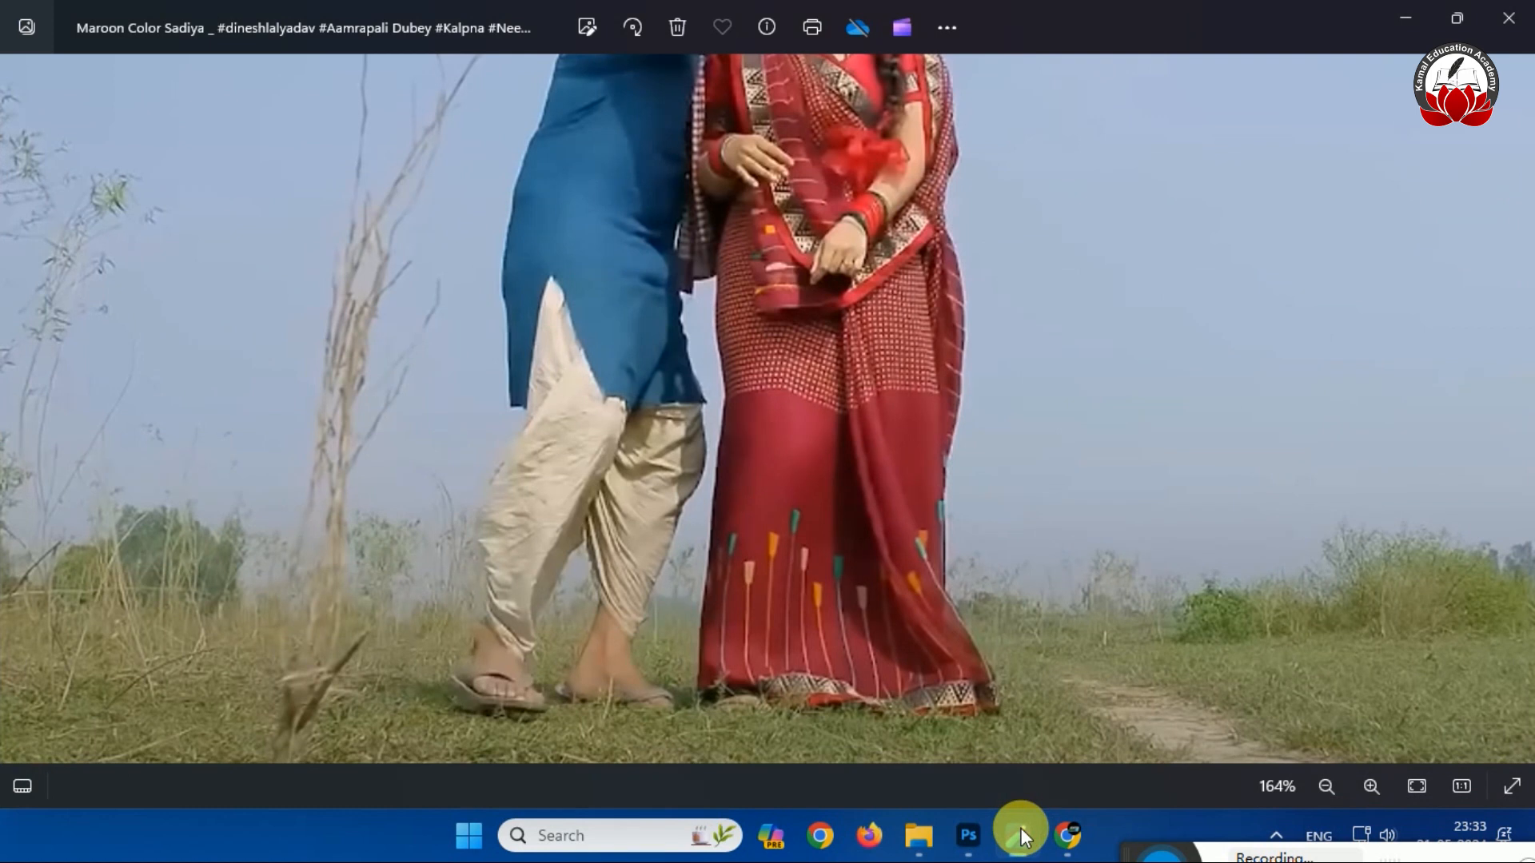
pyautogui.click(1020, 828)
pyautogui.click(494, 326)
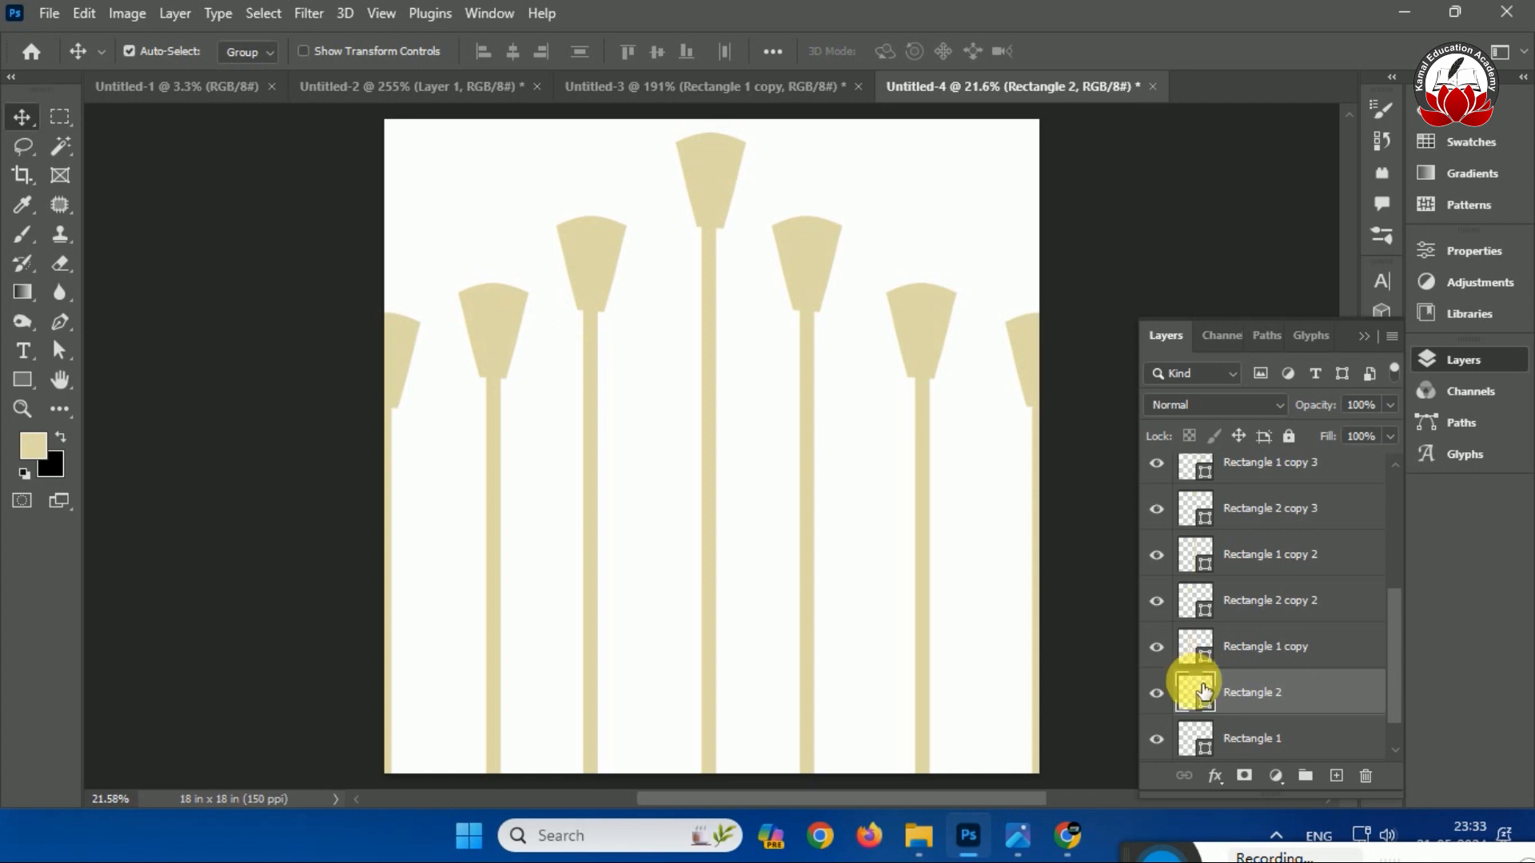
pyautogui.rightClick(1239, 710)
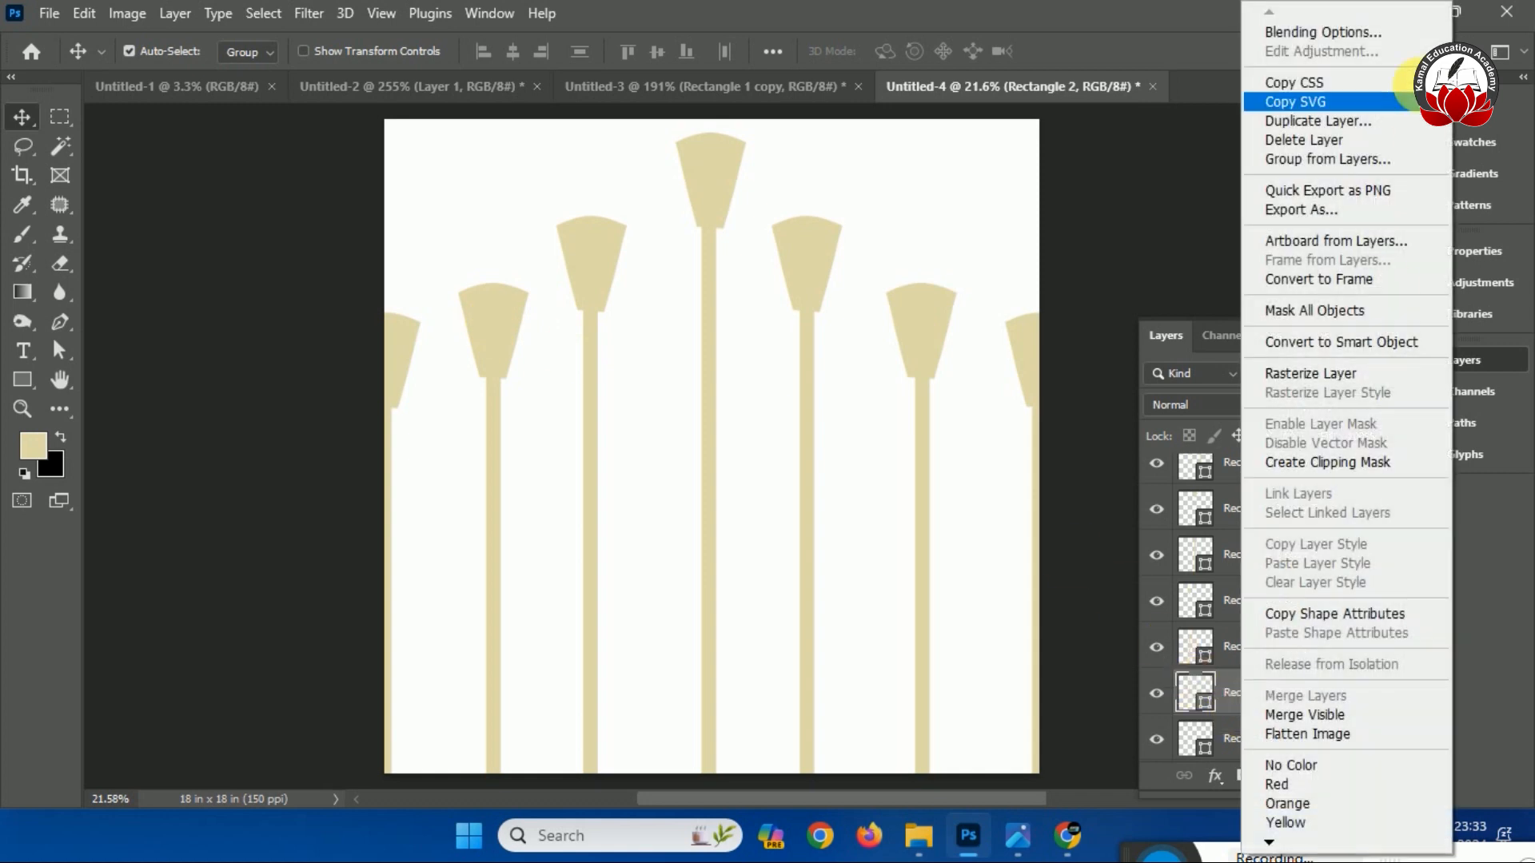
pyautogui.click(1391, 36)
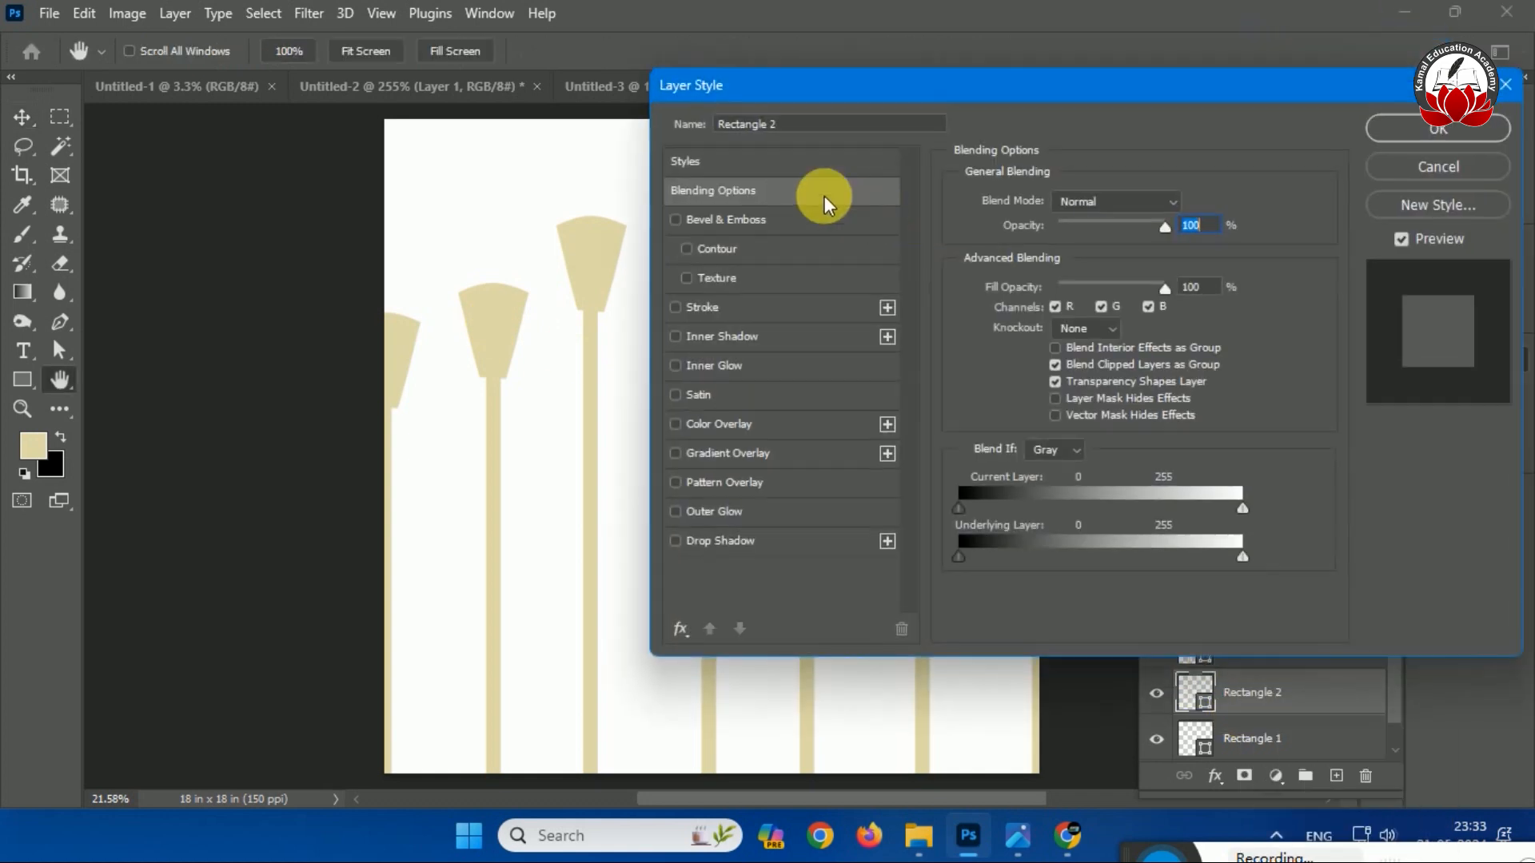
pyautogui.click(674, 425)
pyautogui.click(712, 425)
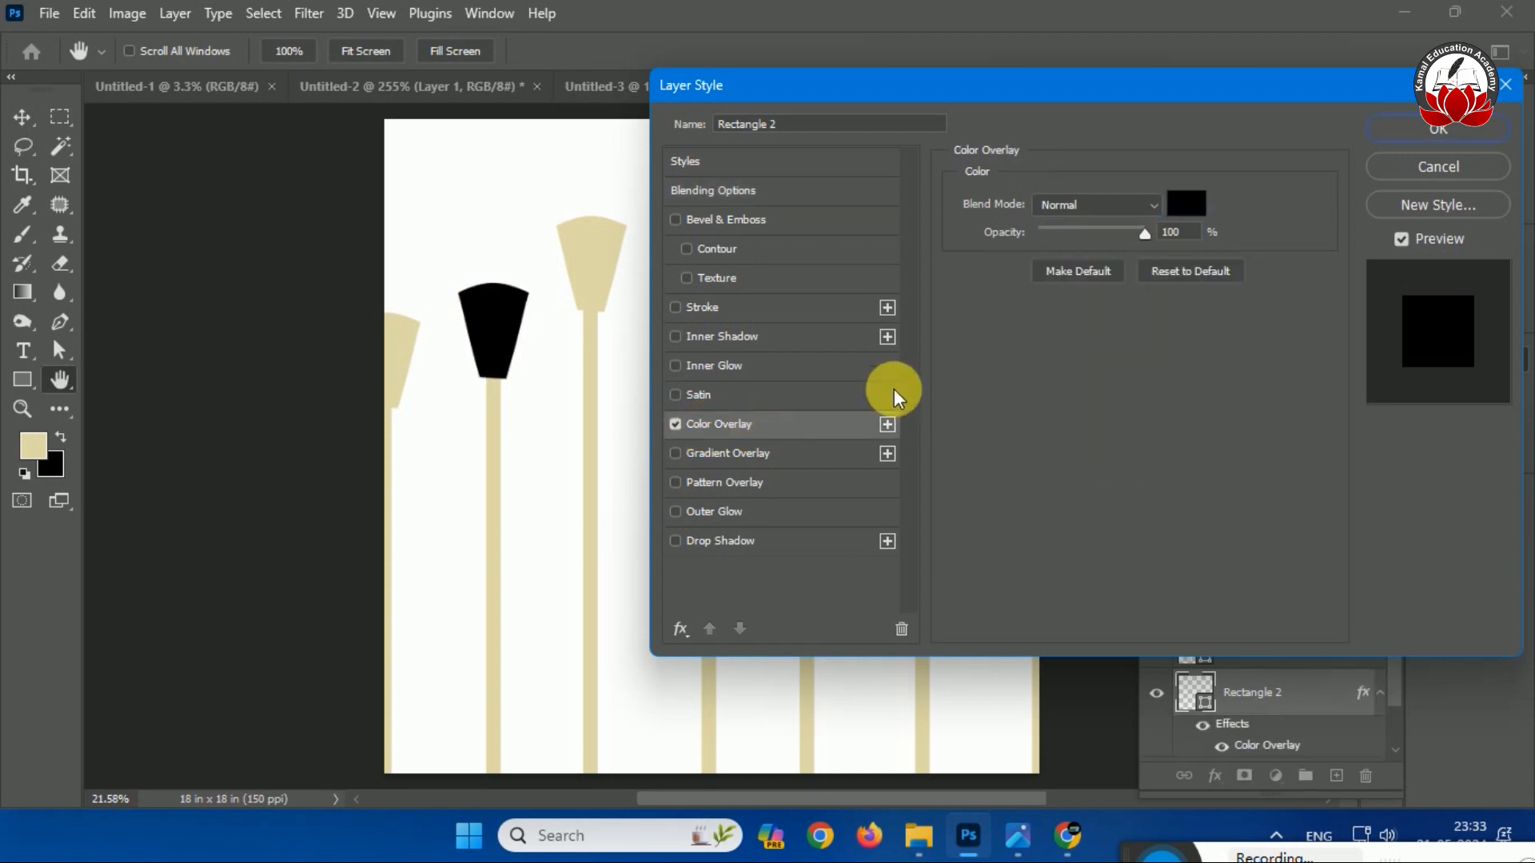
# Set the overlay color of the outer left head to yellow, ffea00, and apply the layer style.
pyautogui.click(1182, 205)
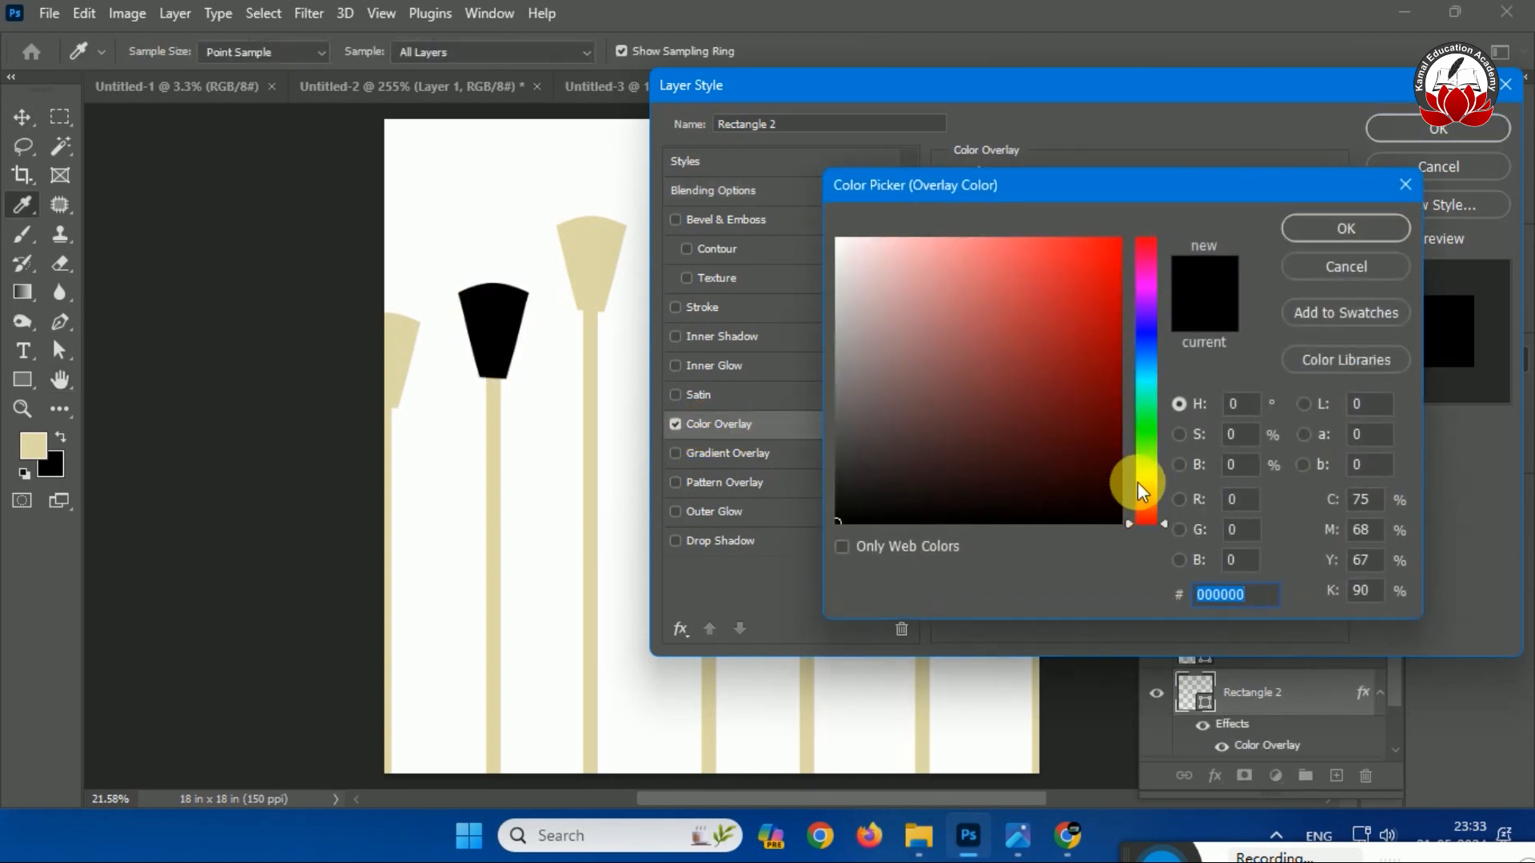
pyautogui.click(1147, 483)
pyautogui.moveTo(1118, 242); pyautogui.dragTo(1201, 152)
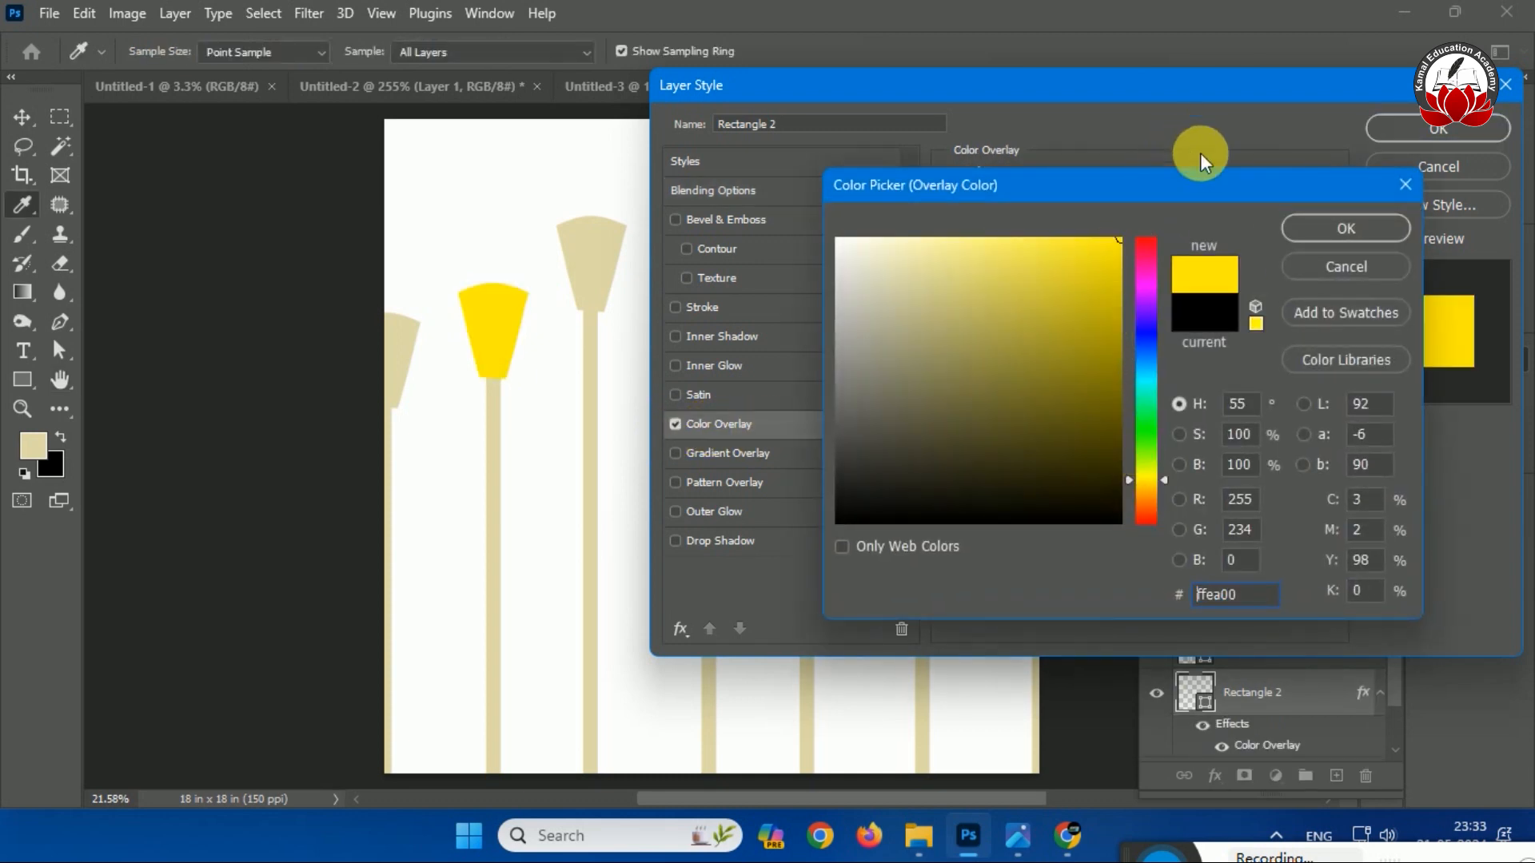
pyautogui.click(1360, 218)
pyautogui.click(1413, 125)
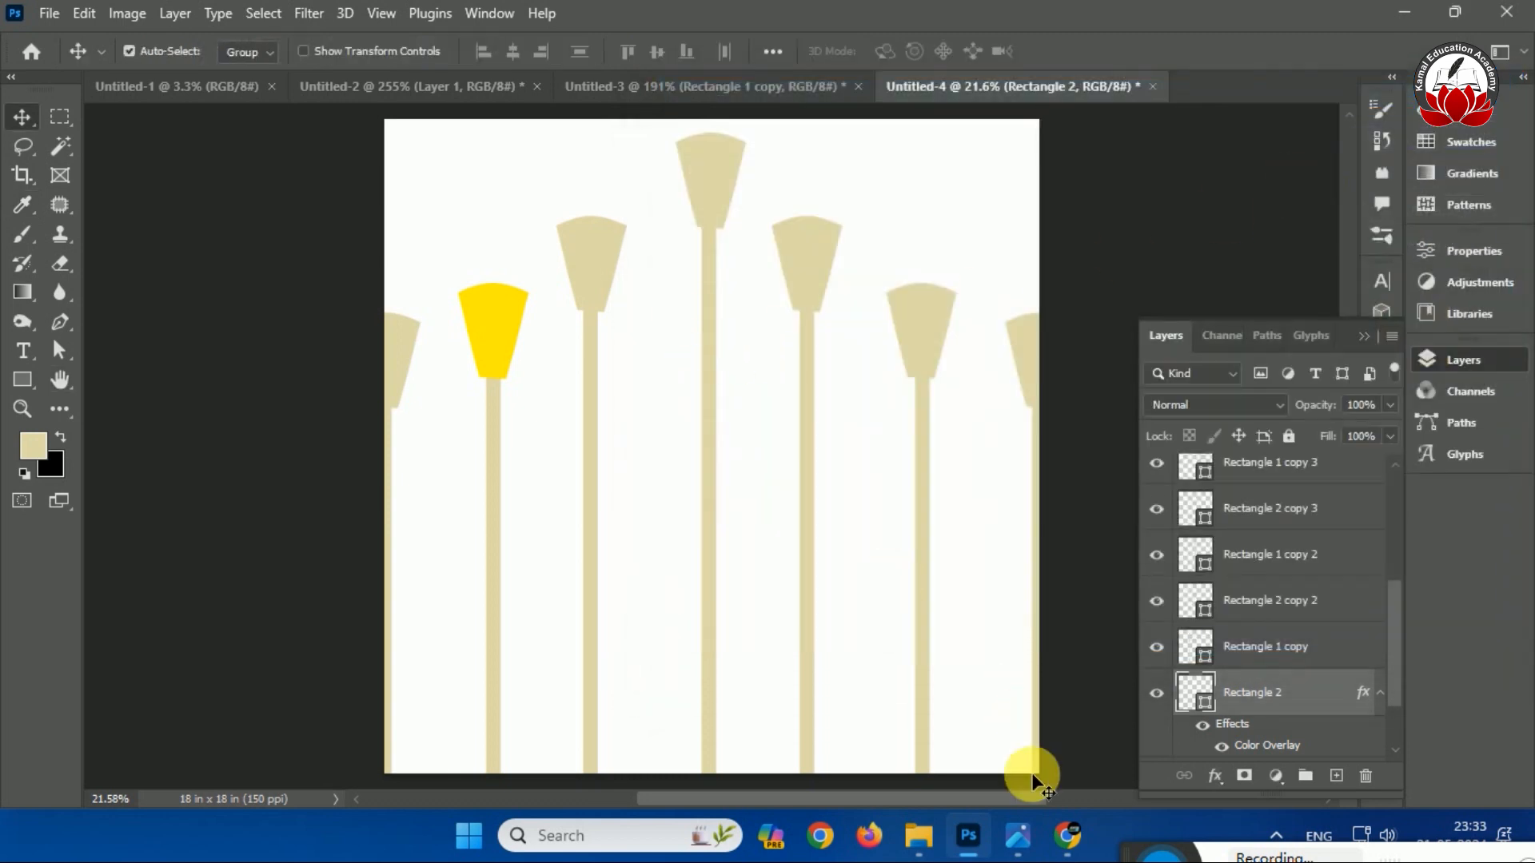
# Check the hem colors in the reference photo and give the inner left head, Rectangle 2 copy 2, a green Color Overlay.
pyautogui.click(1020, 838)
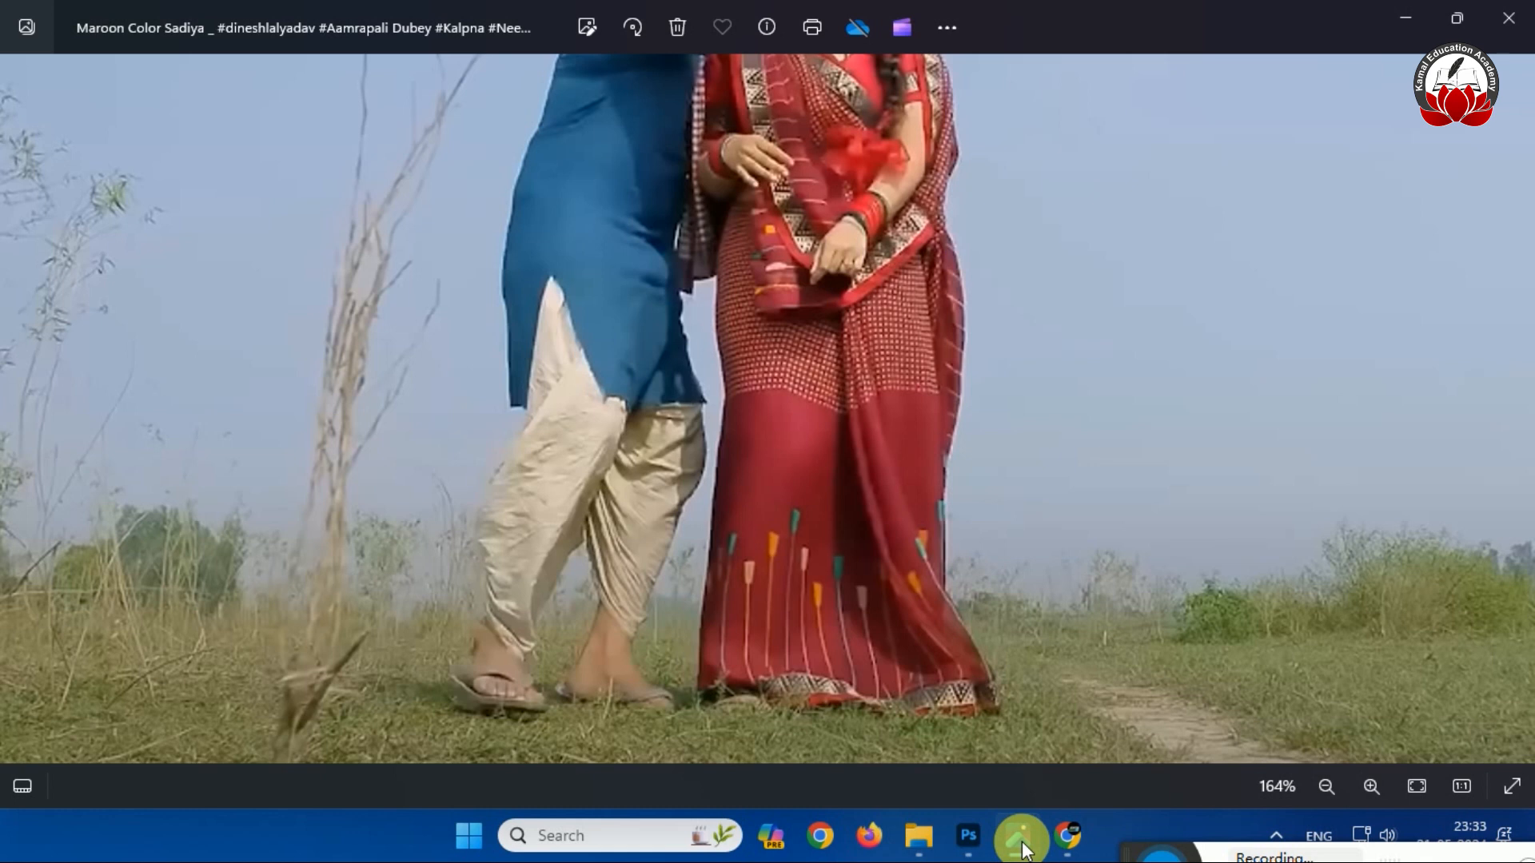
pyautogui.click(1022, 841)
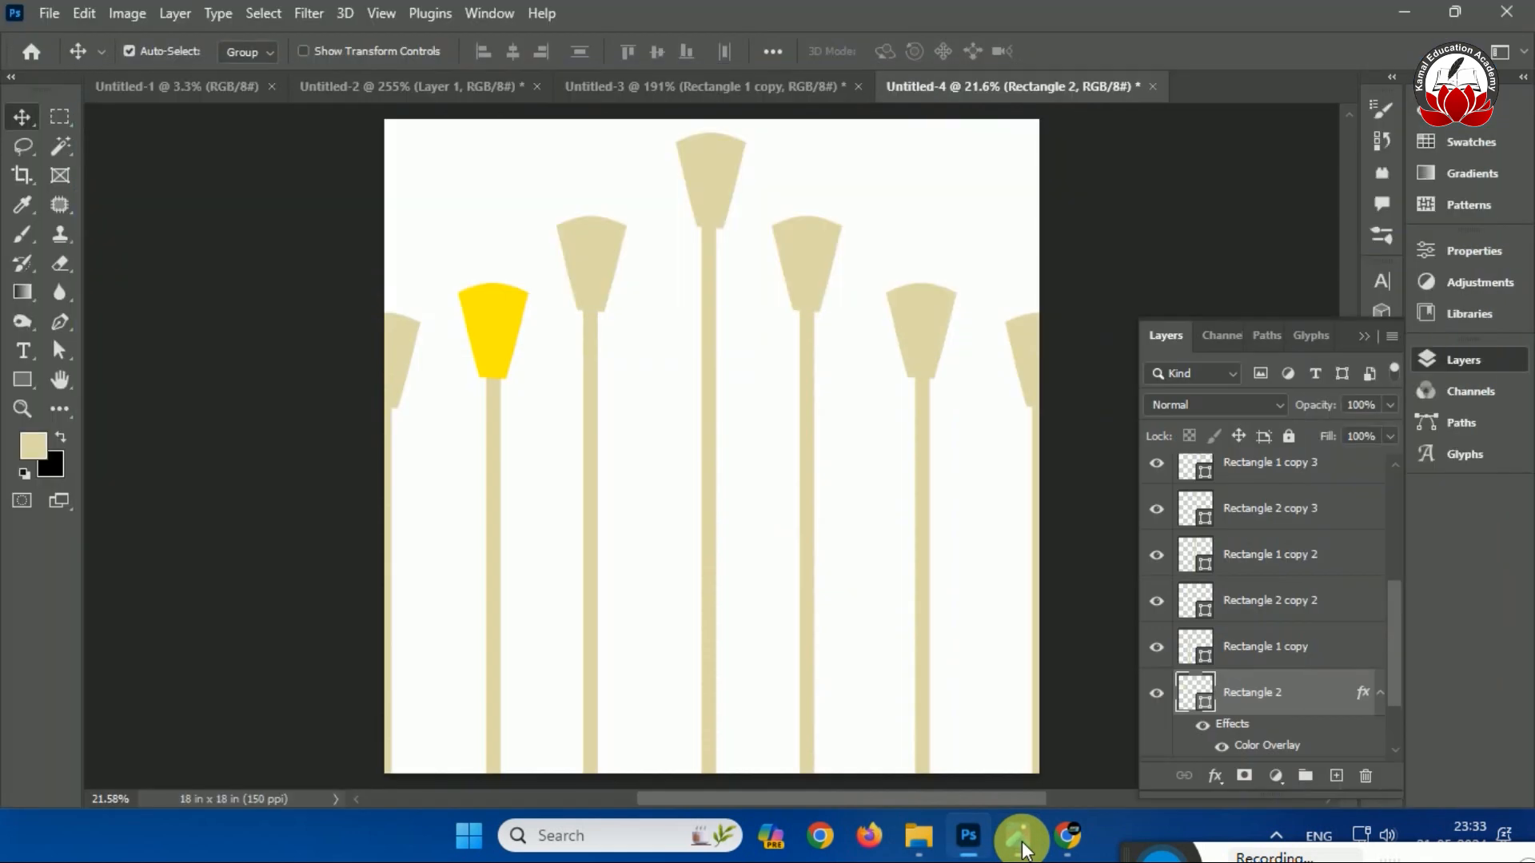
pyautogui.click(621, 232)
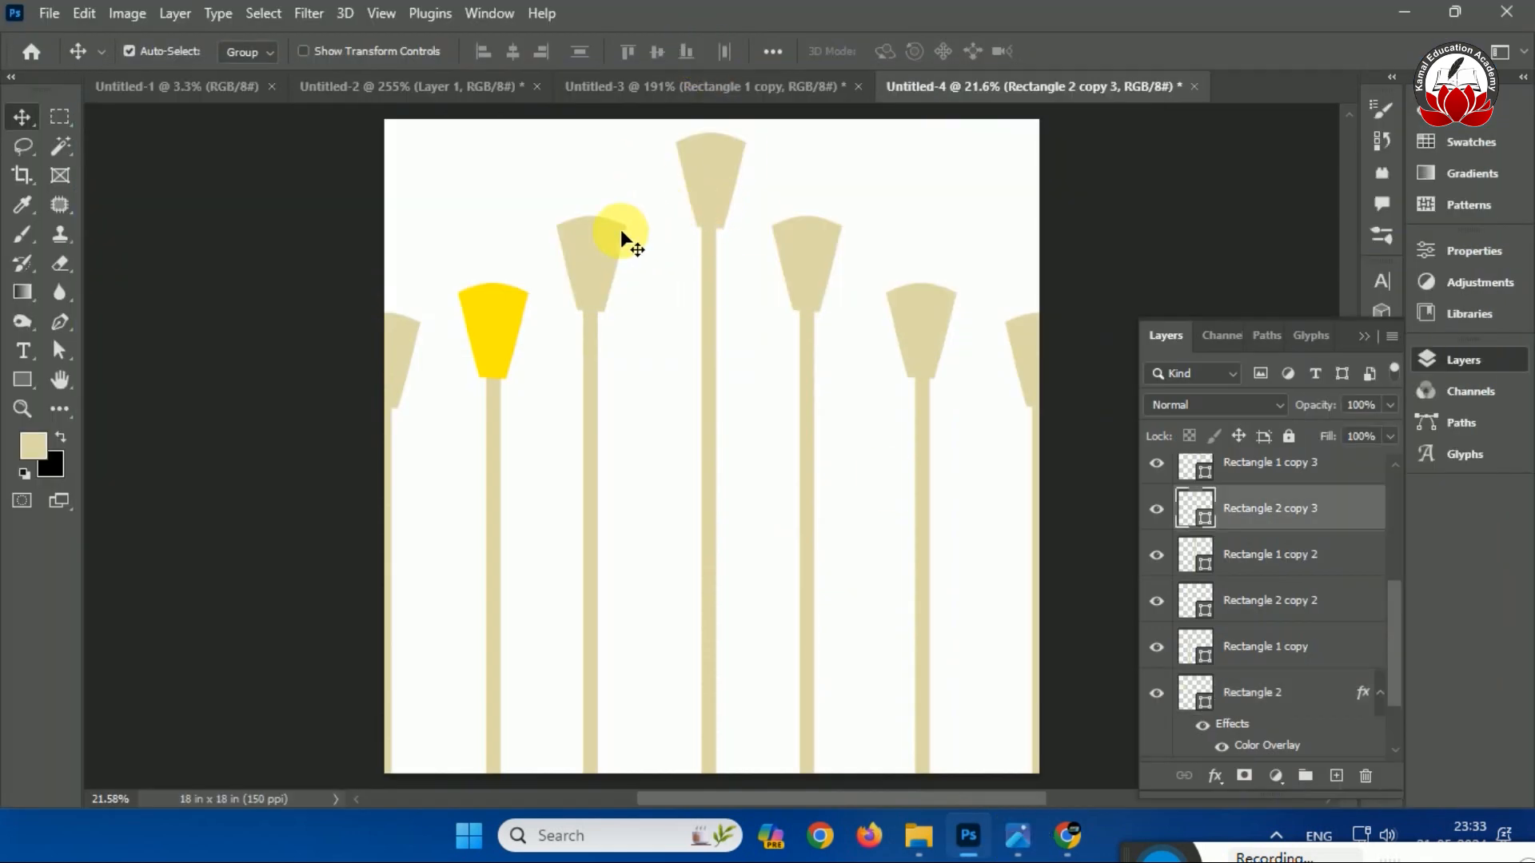
pyautogui.click(598, 267)
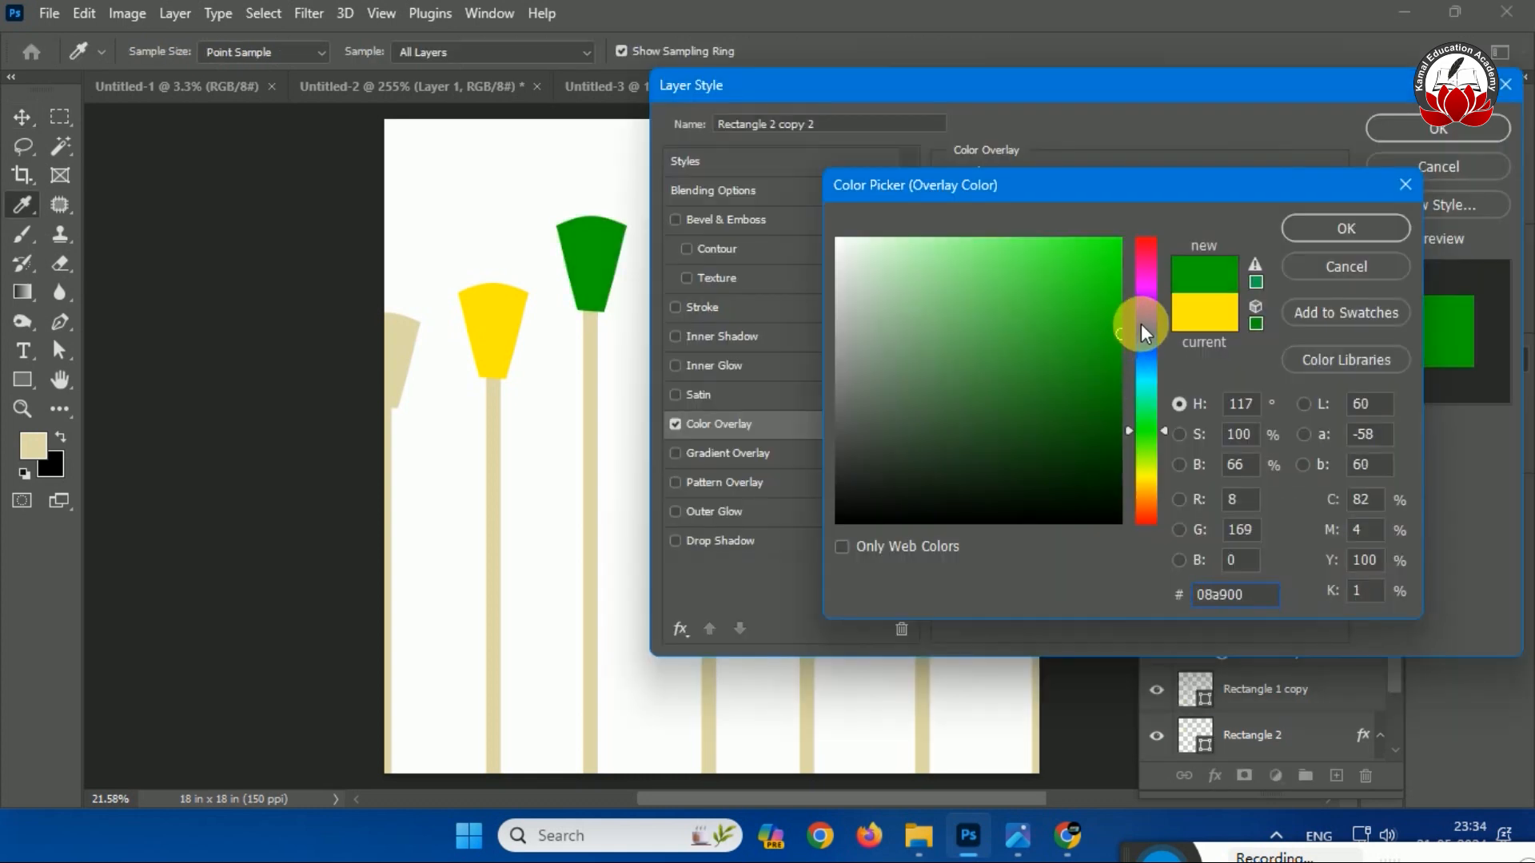
pyautogui.click(1119, 326)
pyautogui.click(1348, 231)
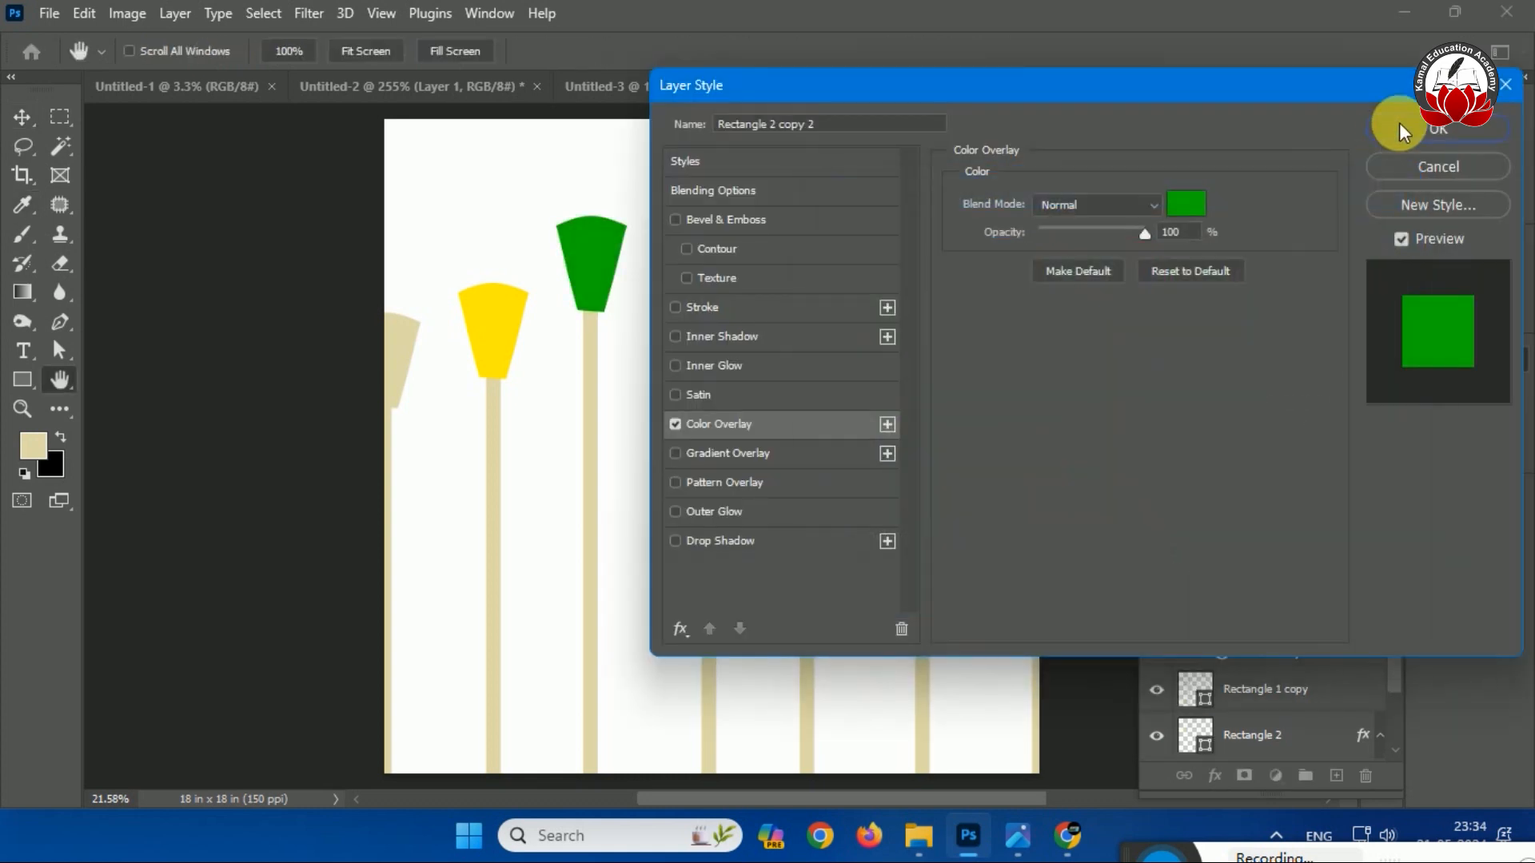
pyautogui.click(1399, 124)
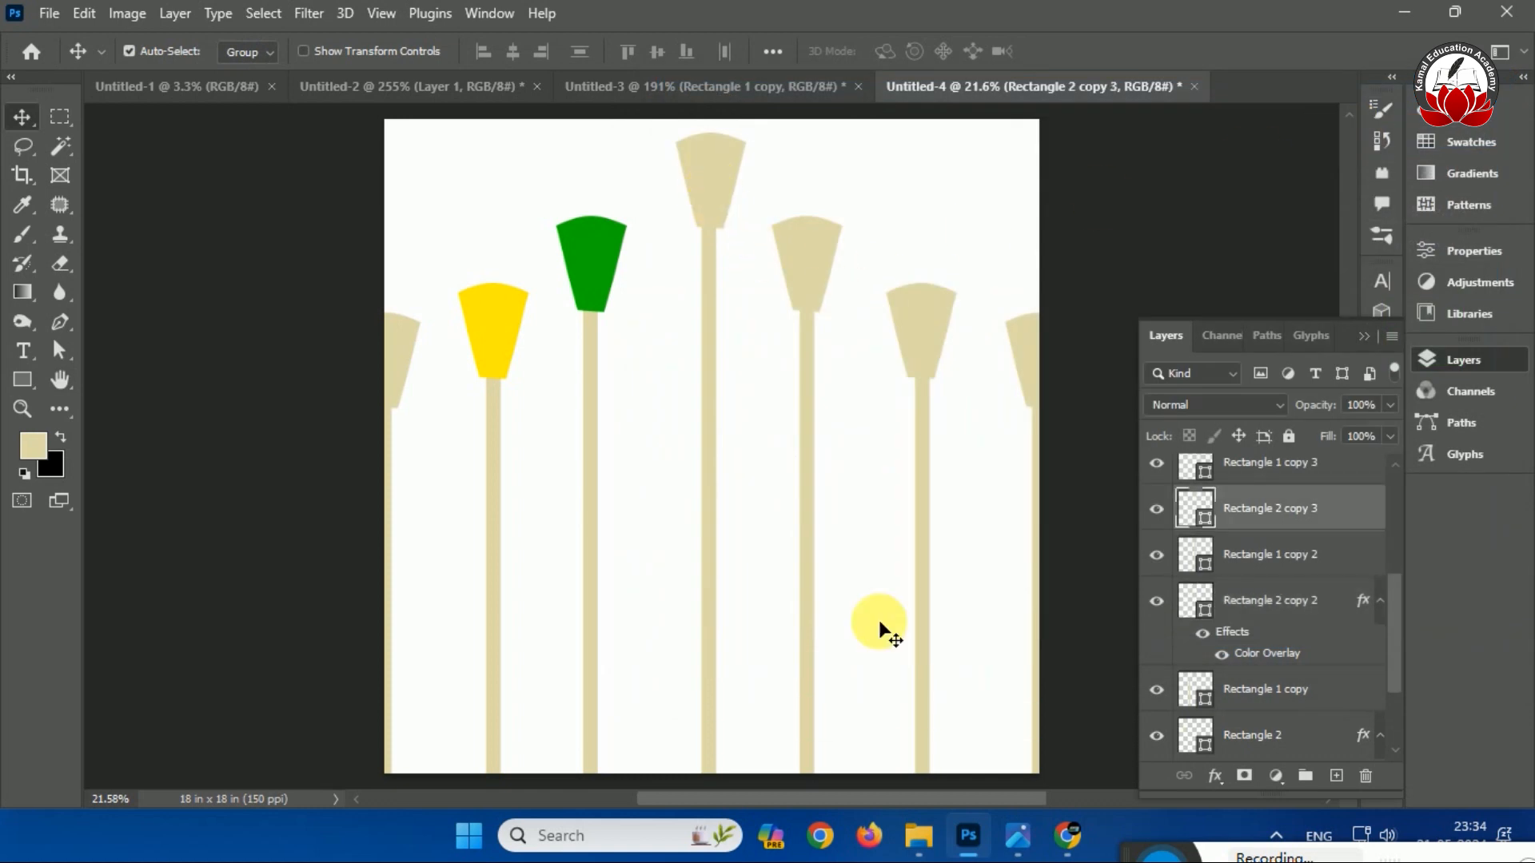
# Compare the head color sequence with the reference photo and apply the green Color Overlay to the outer right head, Rectangle 2 copy 5.
pyautogui.click(1029, 838)
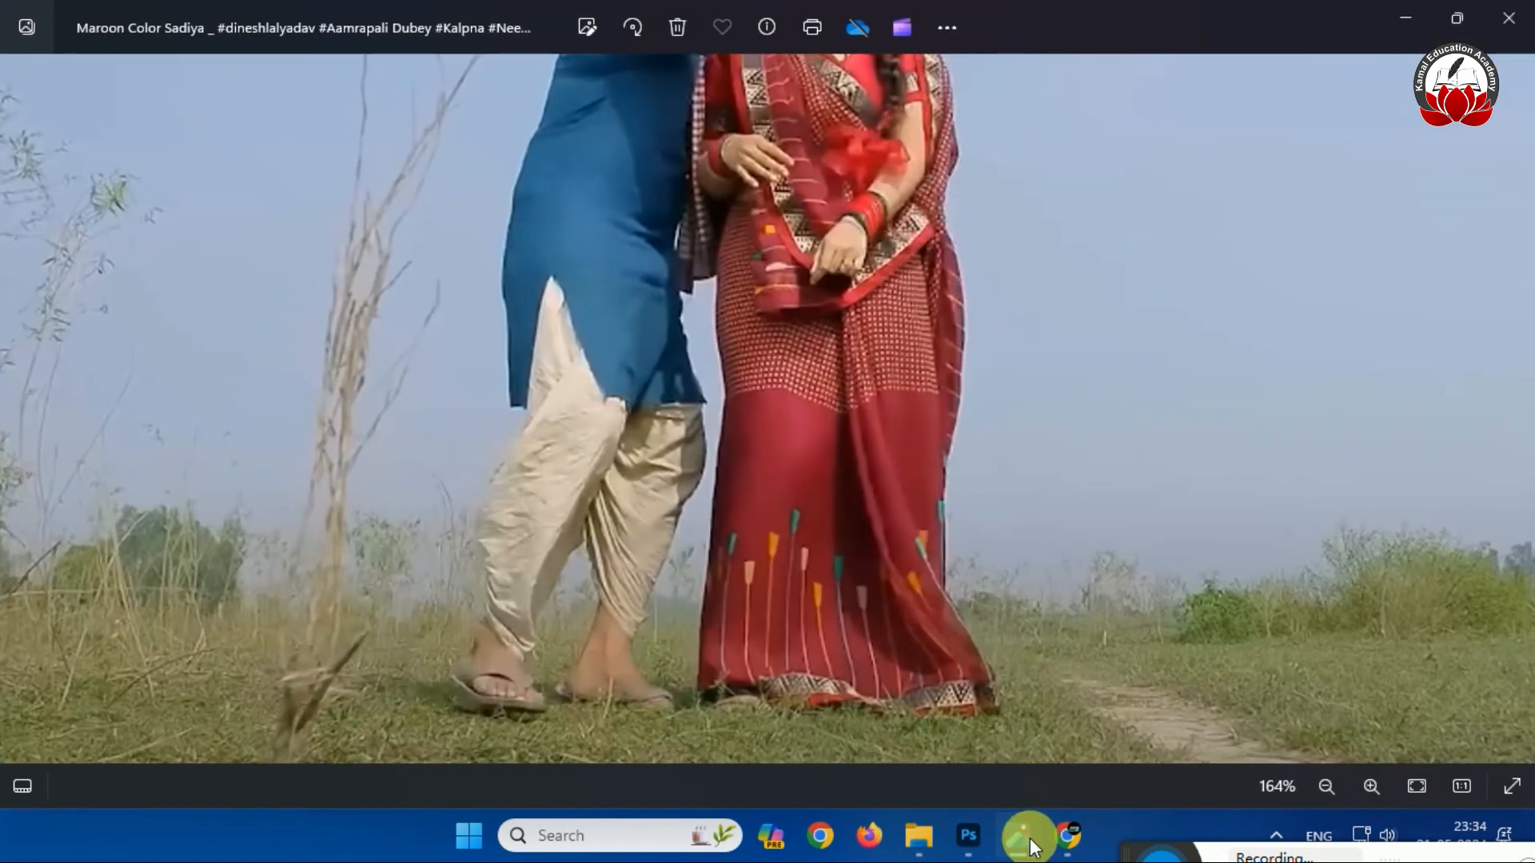
pyautogui.click(1022, 832)
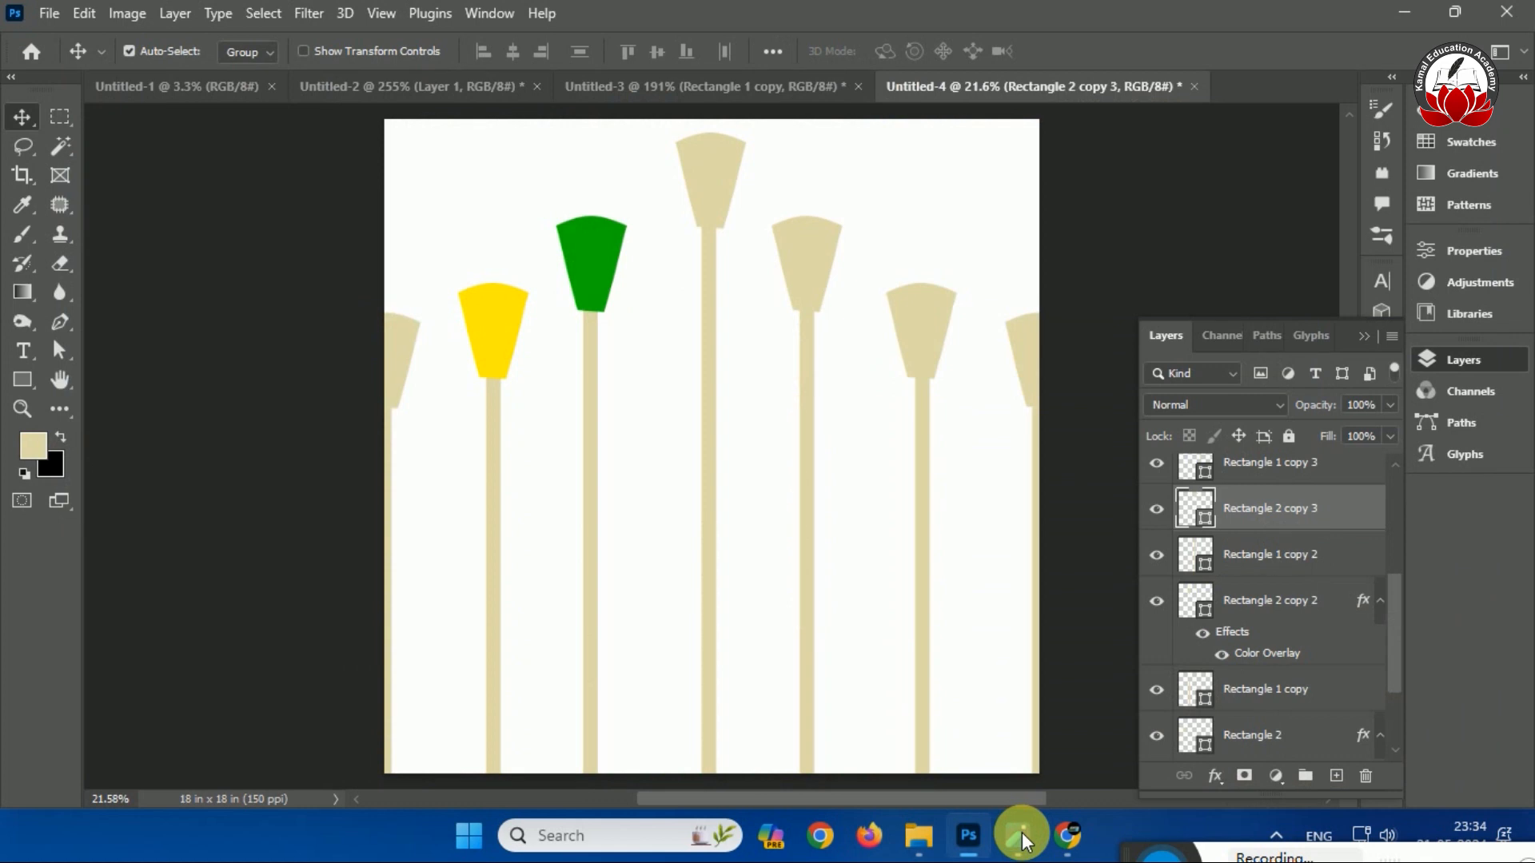
pyautogui.click(1022, 833)
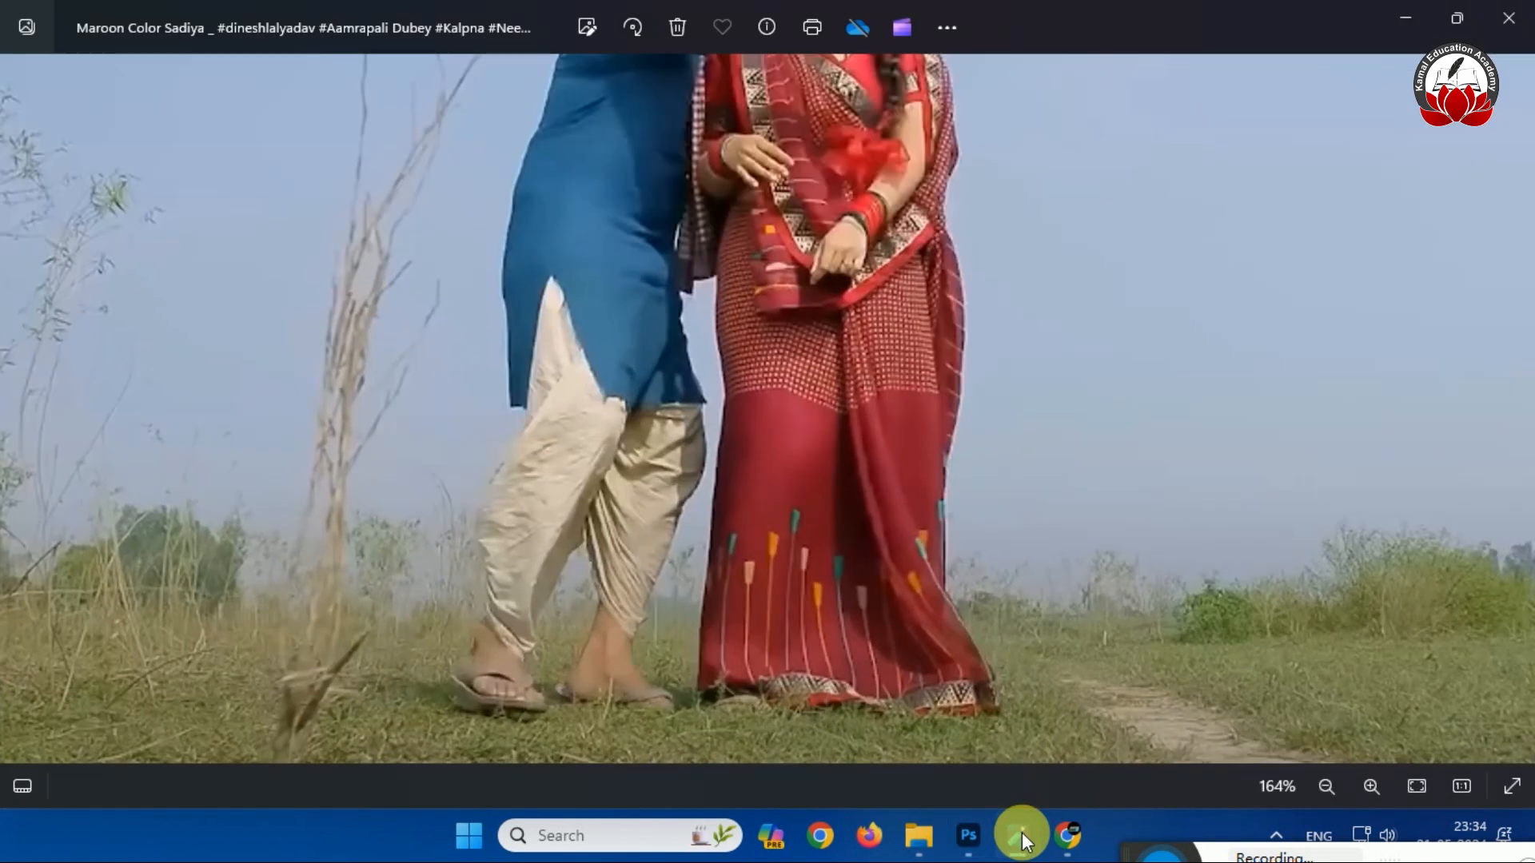
pyautogui.click(1022, 832)
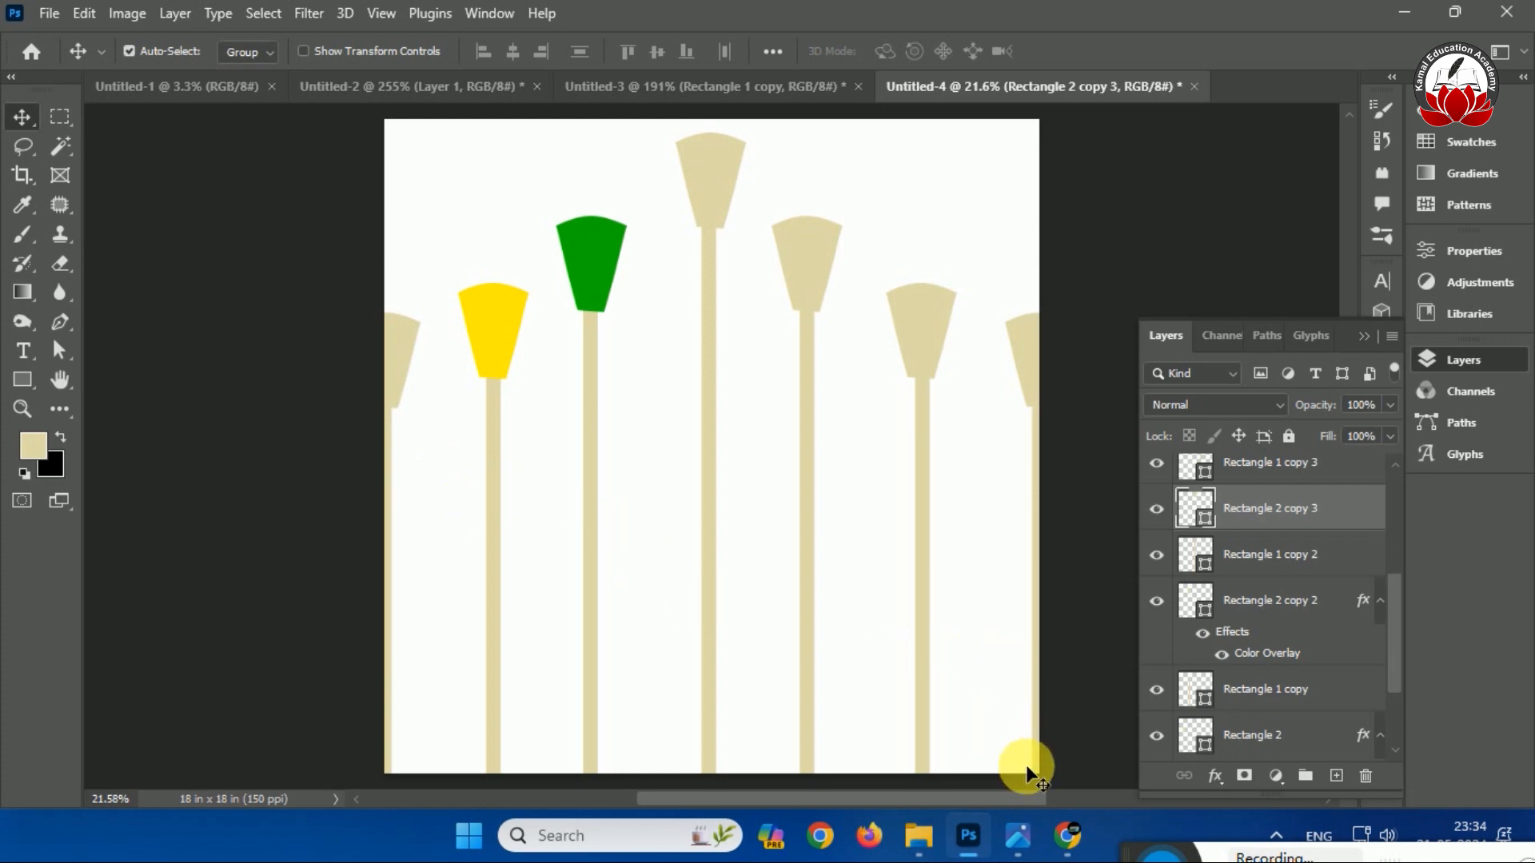
pyautogui.click(1018, 836)
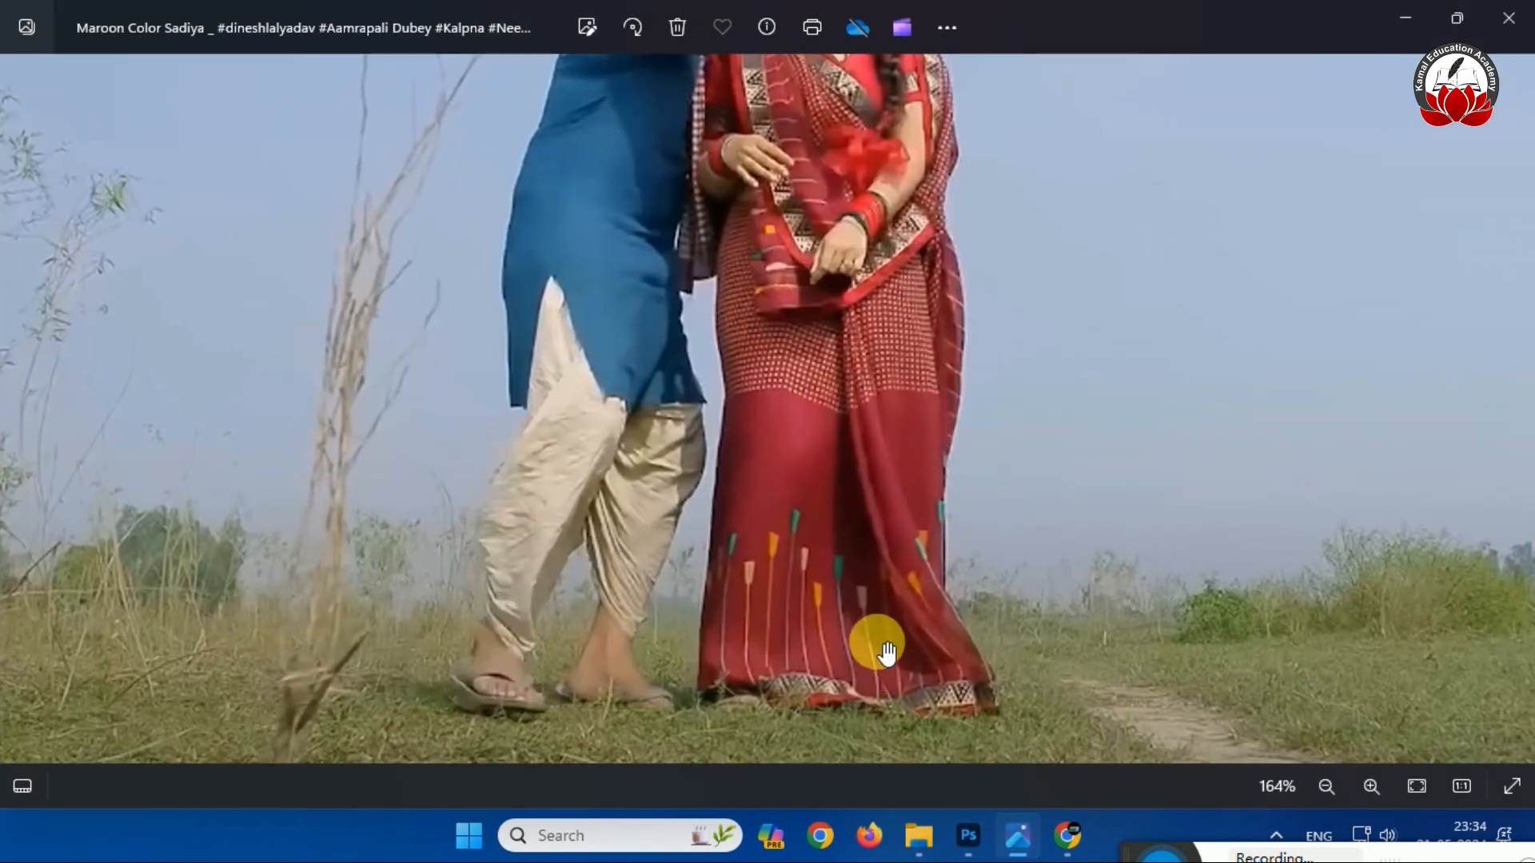
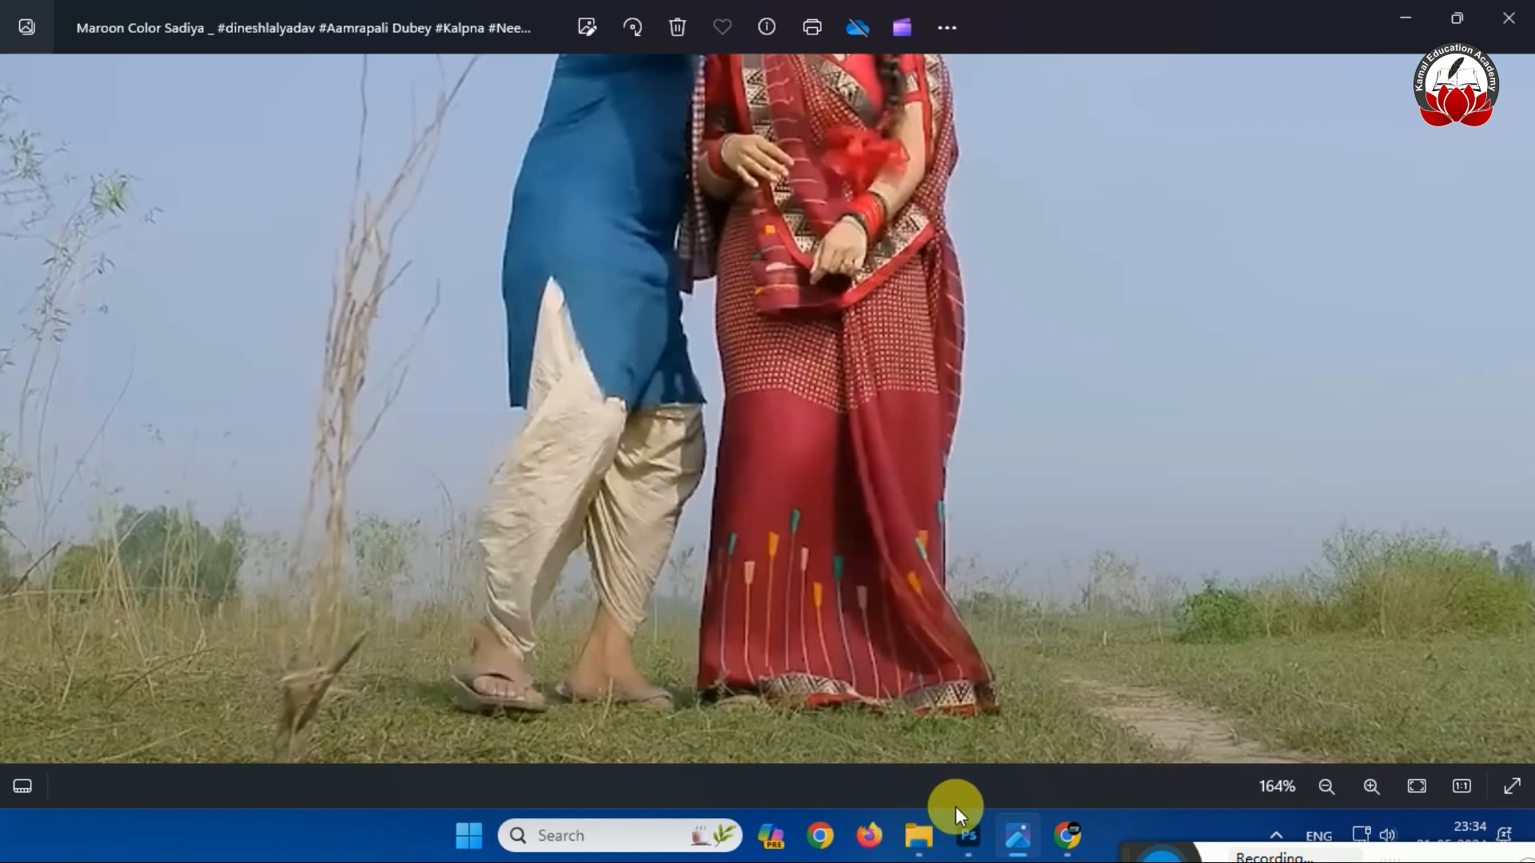
pyautogui.click(969, 836)
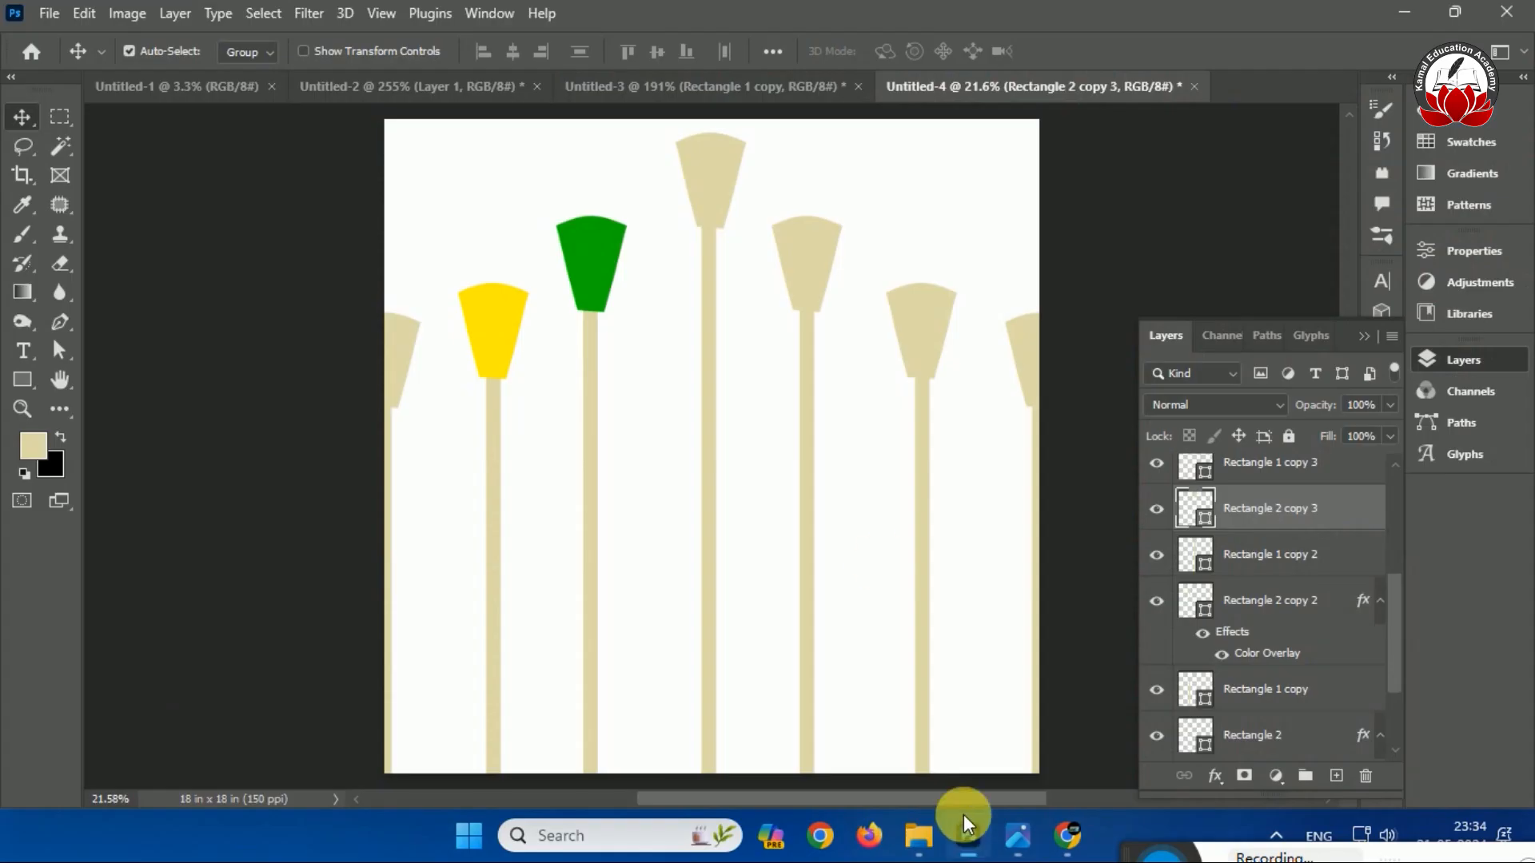
pyautogui.click(922, 313)
pyautogui.rightClick(1302, 478)
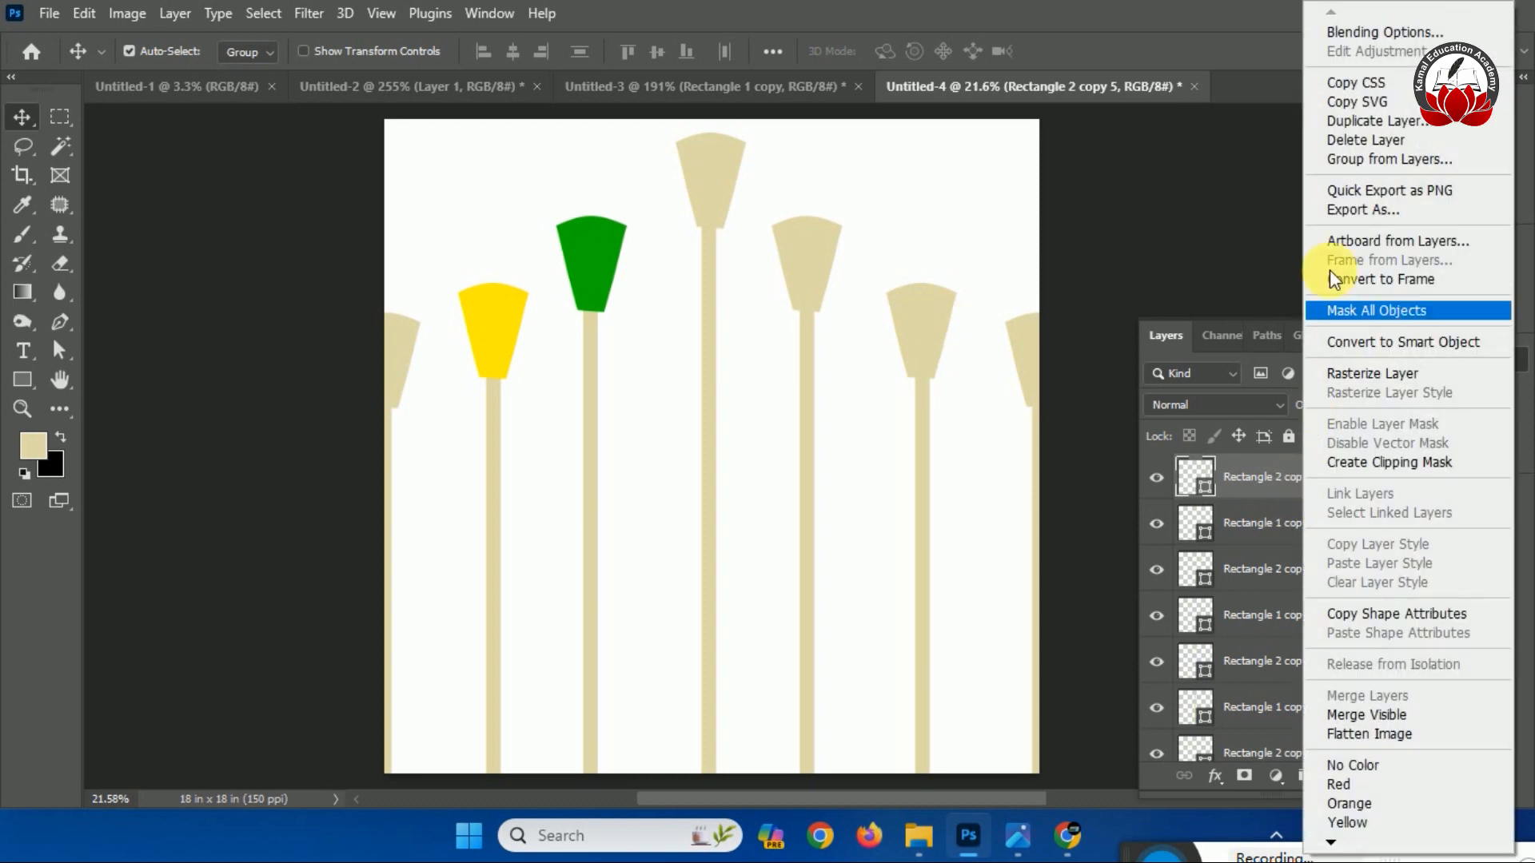
pyautogui.click(1363, 32)
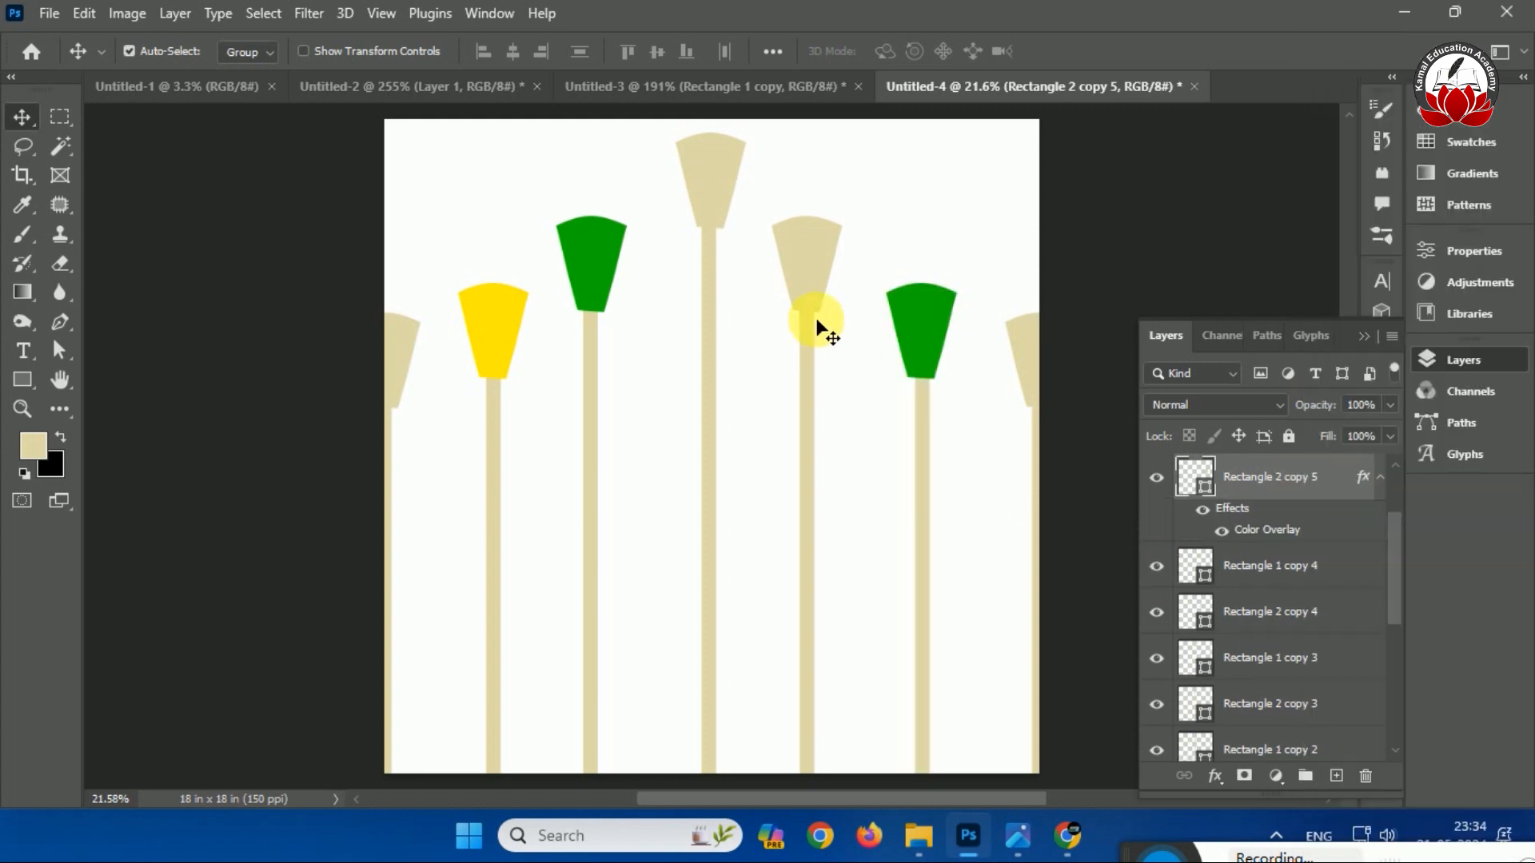
# Apply a yellow Color Overlay to the head just right of the middle, Rectangle 2 copy 4.
pyautogui.click(808, 264)
pyautogui.rightClick(1247, 608)
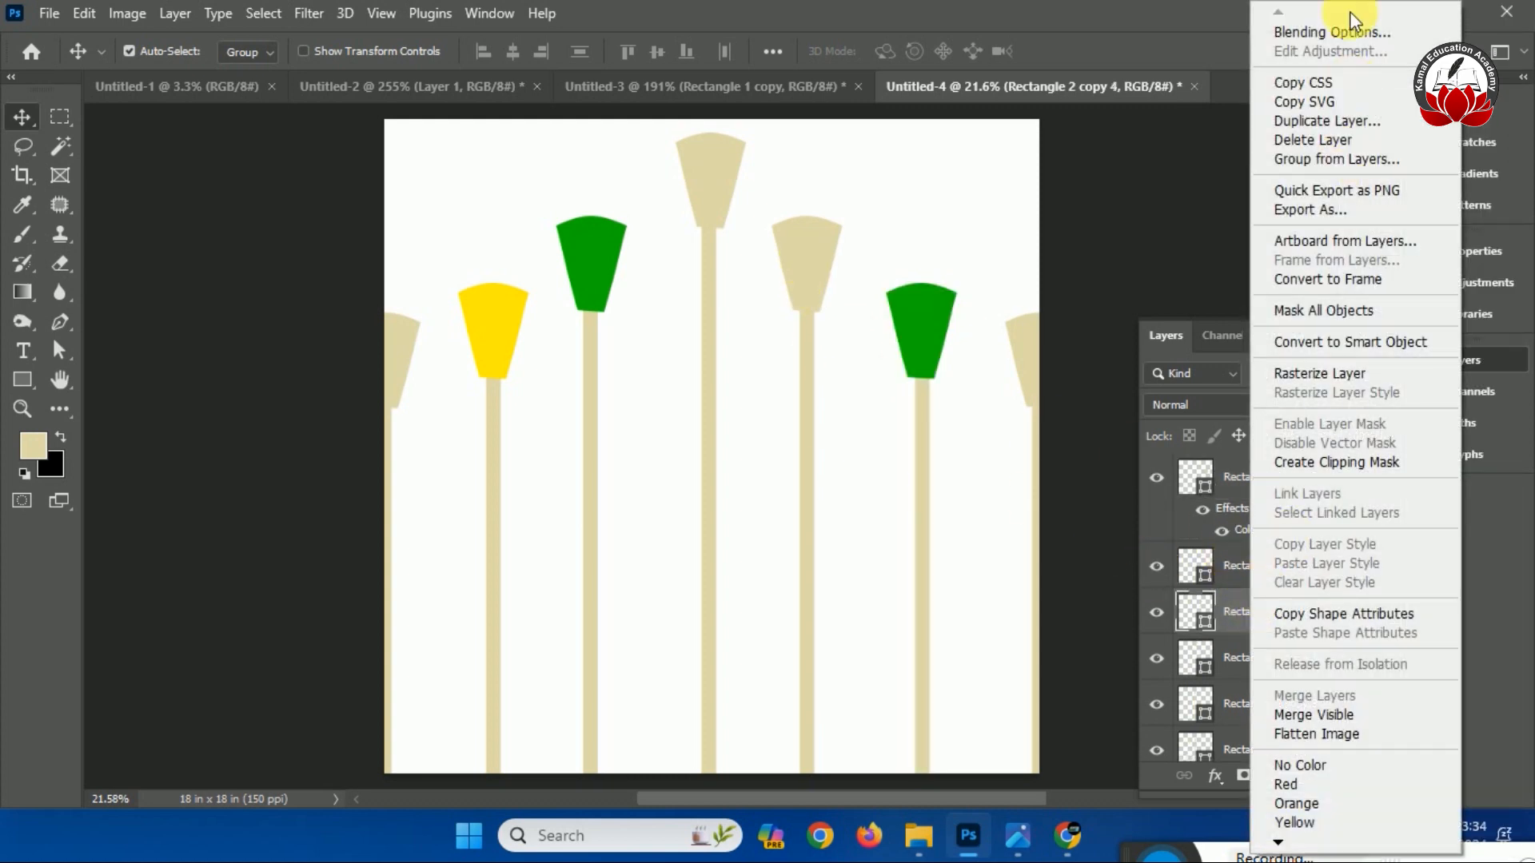
pyautogui.click(1342, 30)
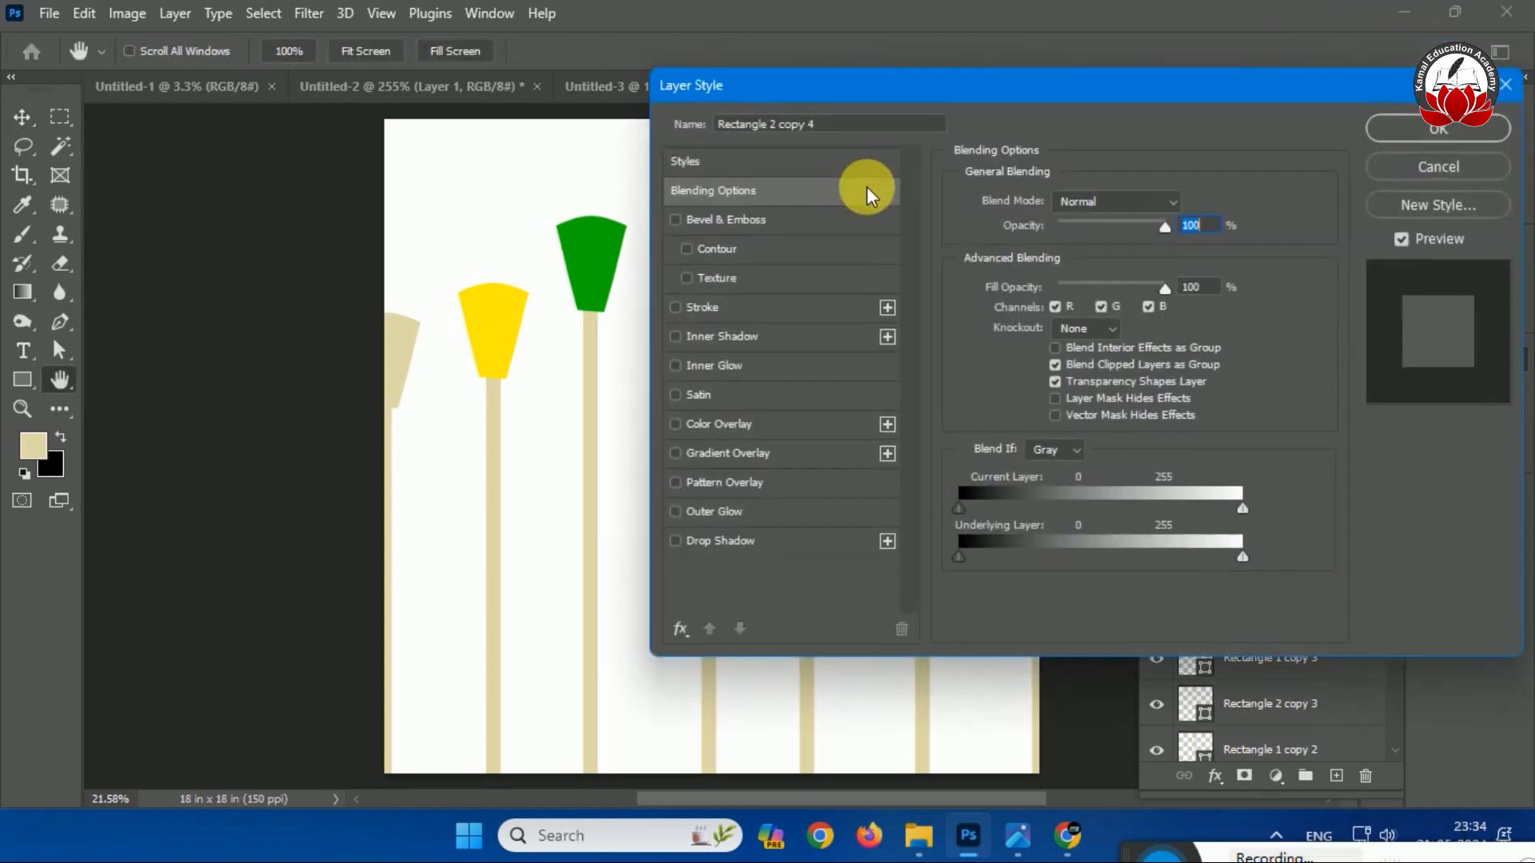
pyautogui.click(674, 425)
pyautogui.click(1438, 128)
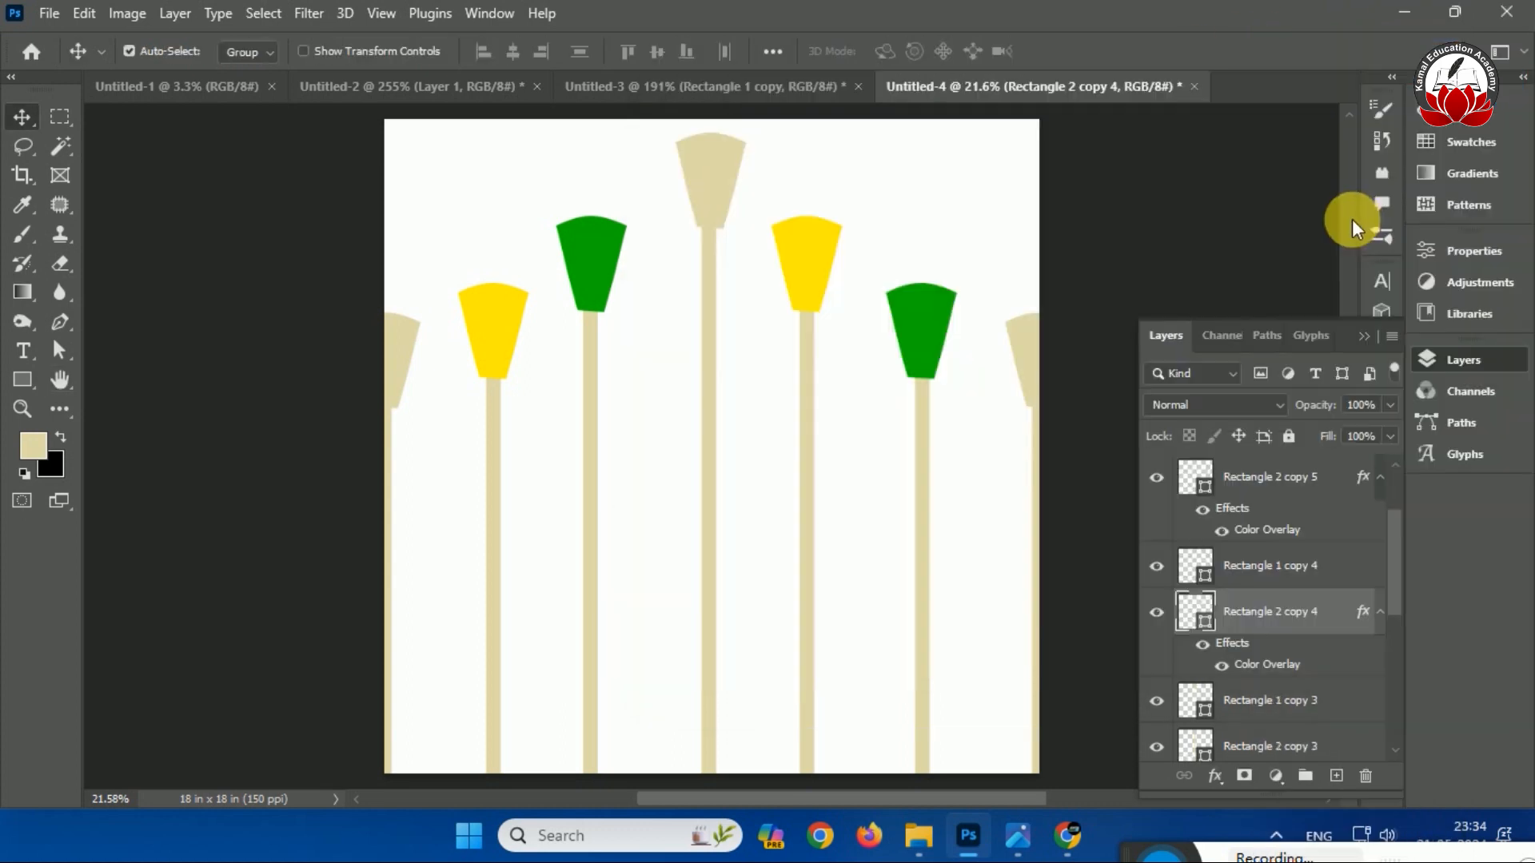
# Give the tall middle head, Rectangle 2 copy 3, a Color Overlay in dark gold, b4a120.
pyautogui.click(713, 179)
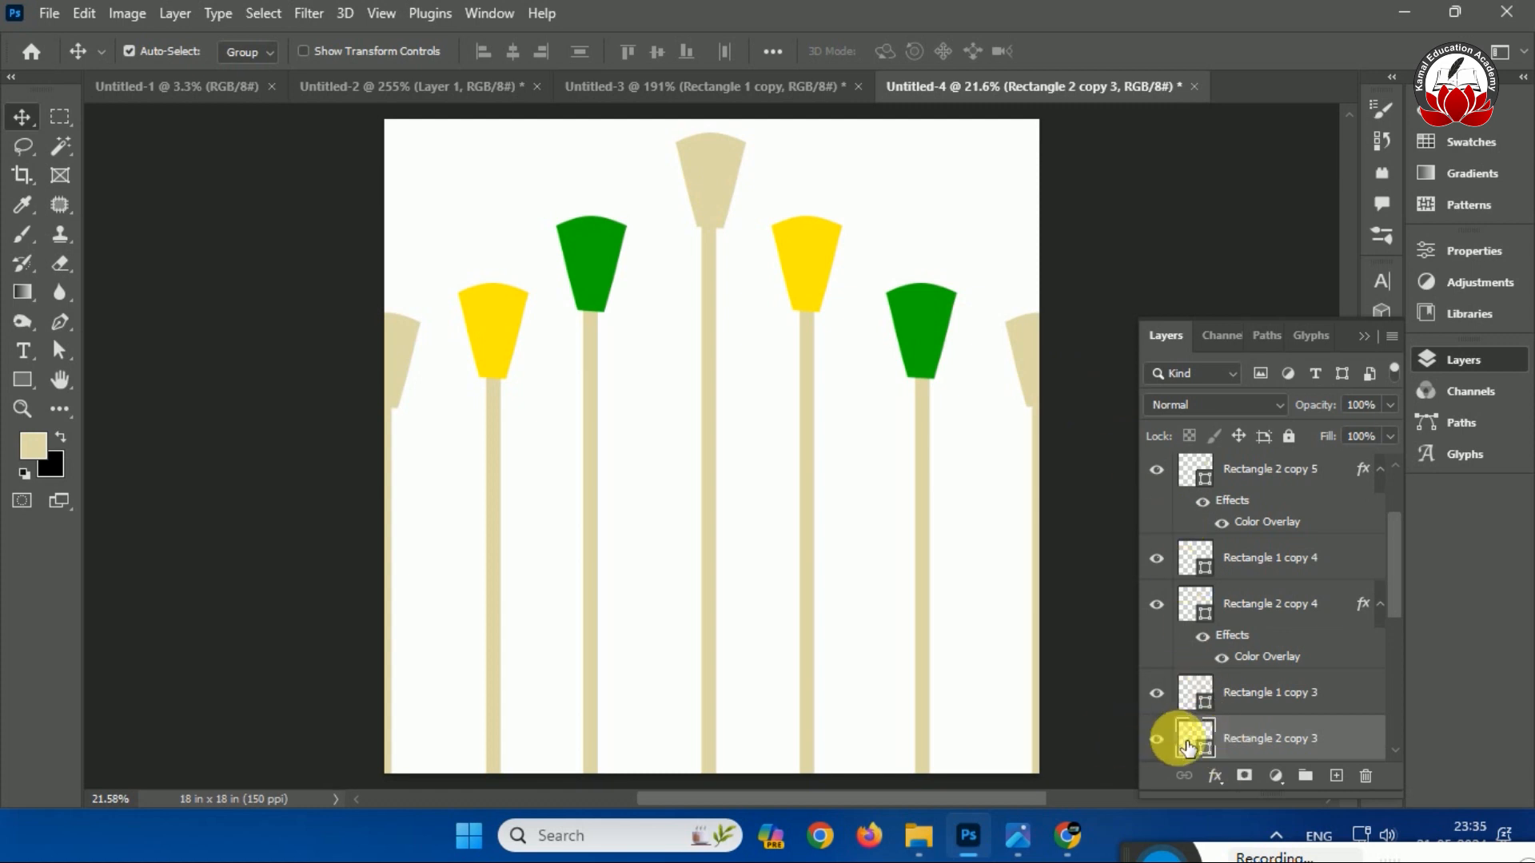
pyautogui.click(1157, 740)
pyautogui.click(1157, 740)
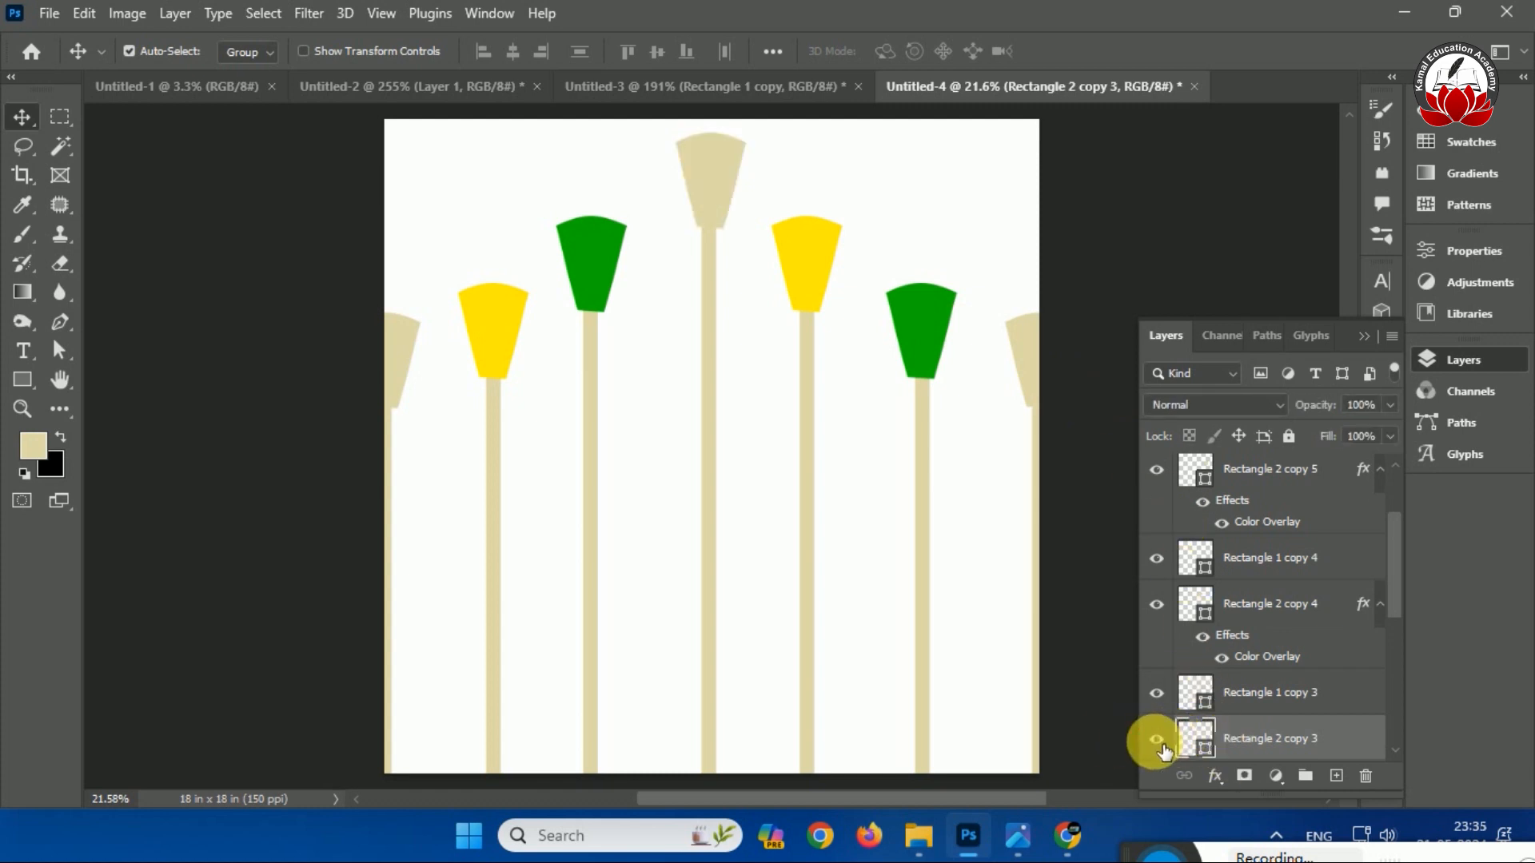
pyautogui.rightClick(1299, 744)
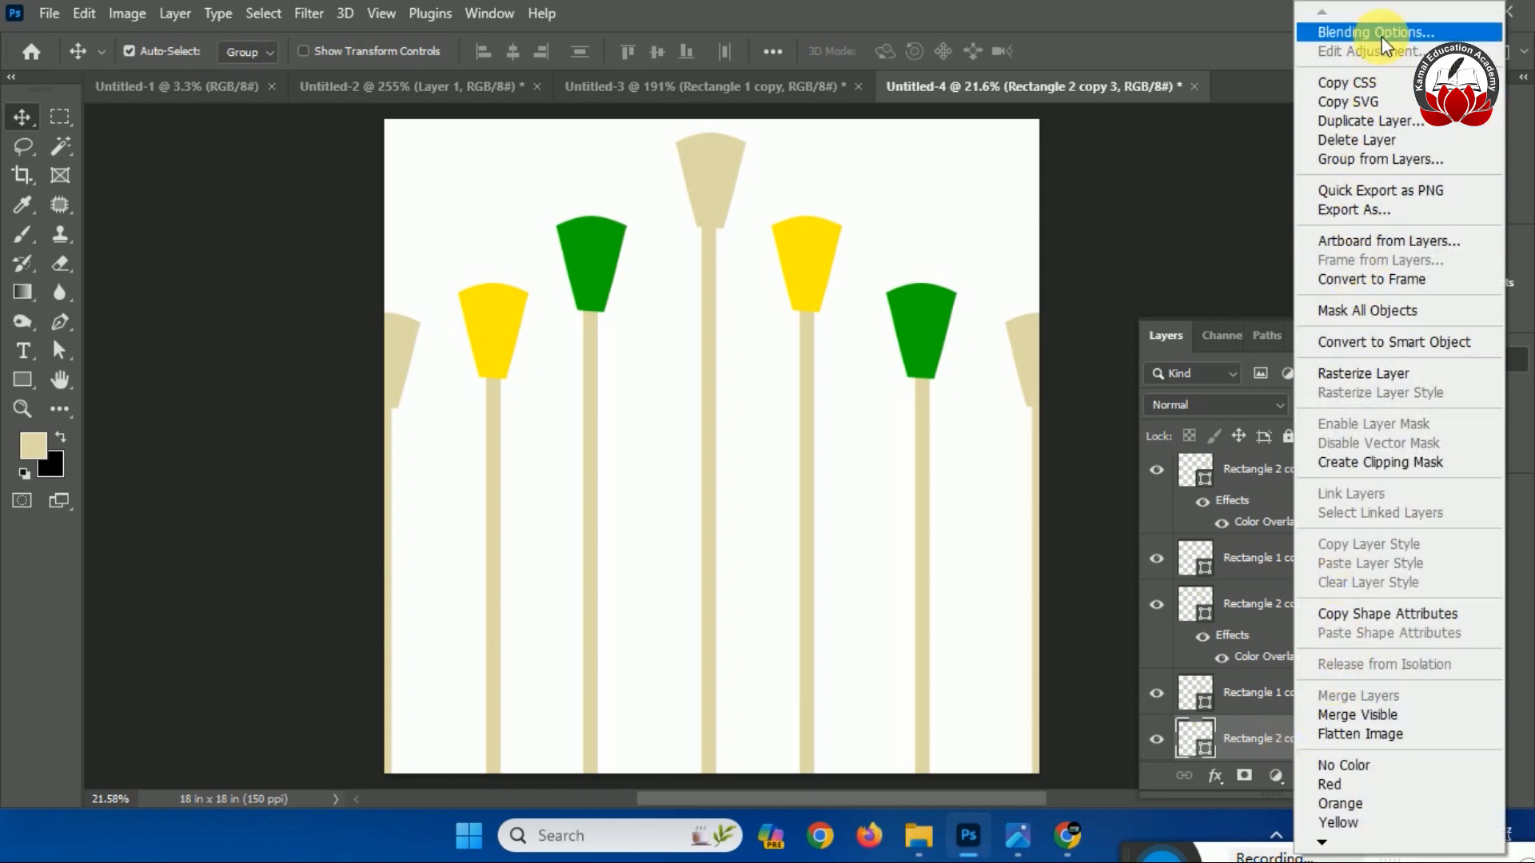
pyautogui.click(1381, 36)
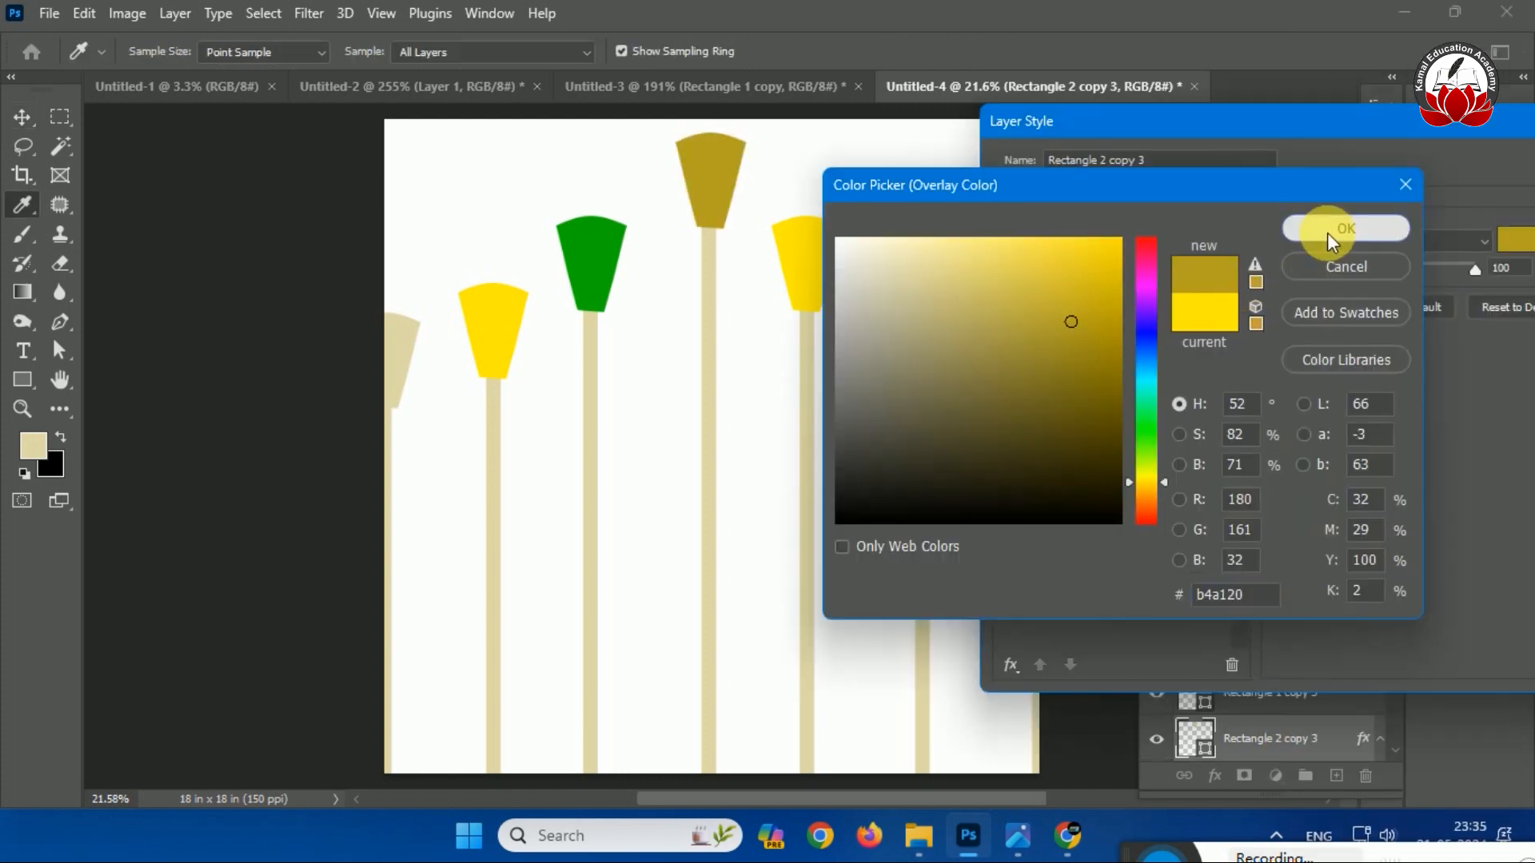
pyautogui.click(1327, 233)
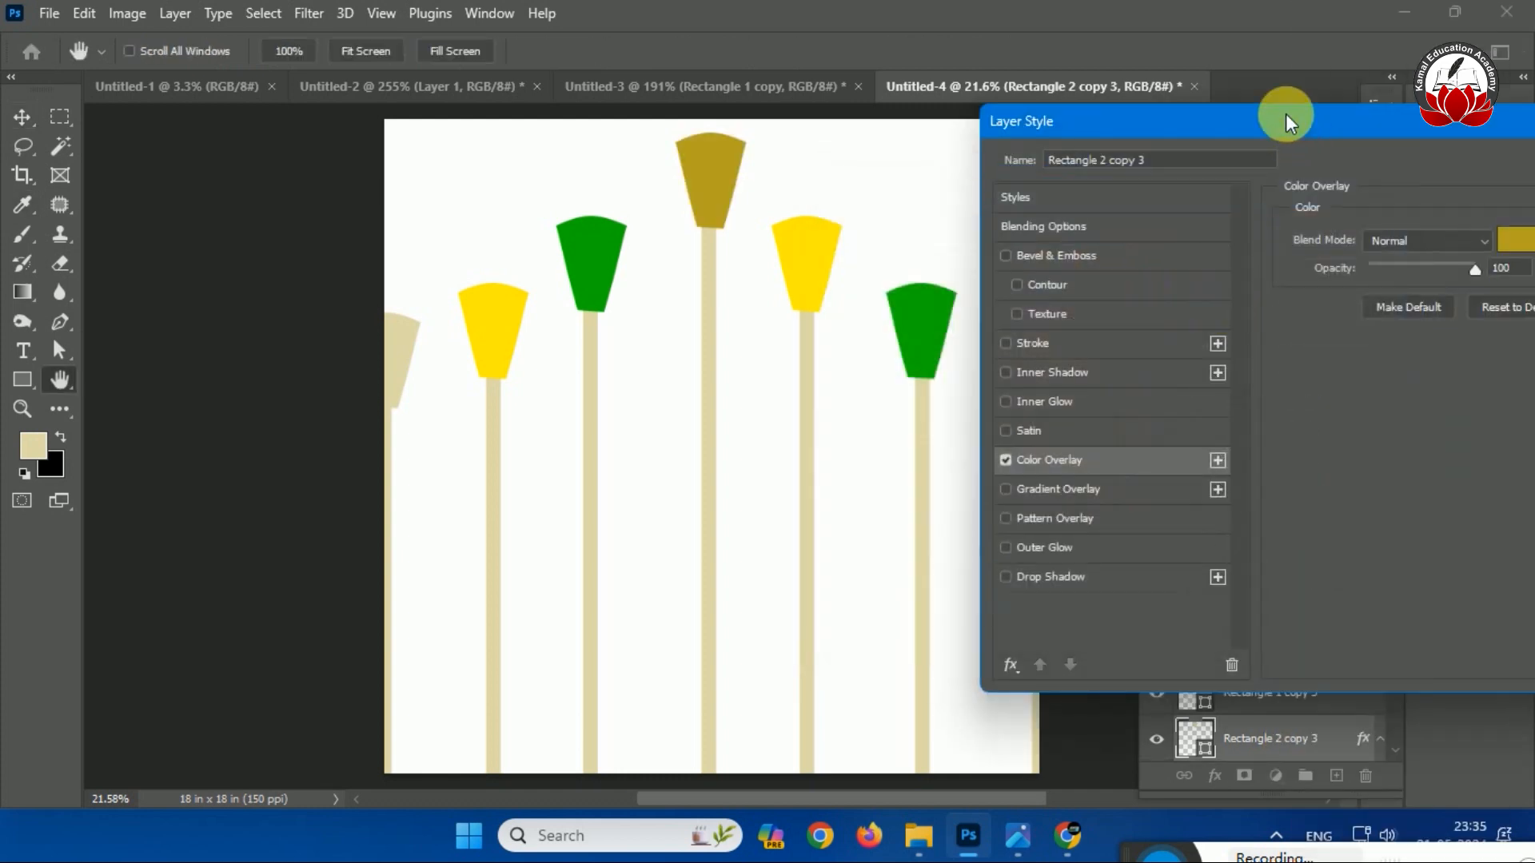
pyautogui.moveTo(1287, 118); pyautogui.dragTo(996, 165)
pyautogui.click(1419, 221)
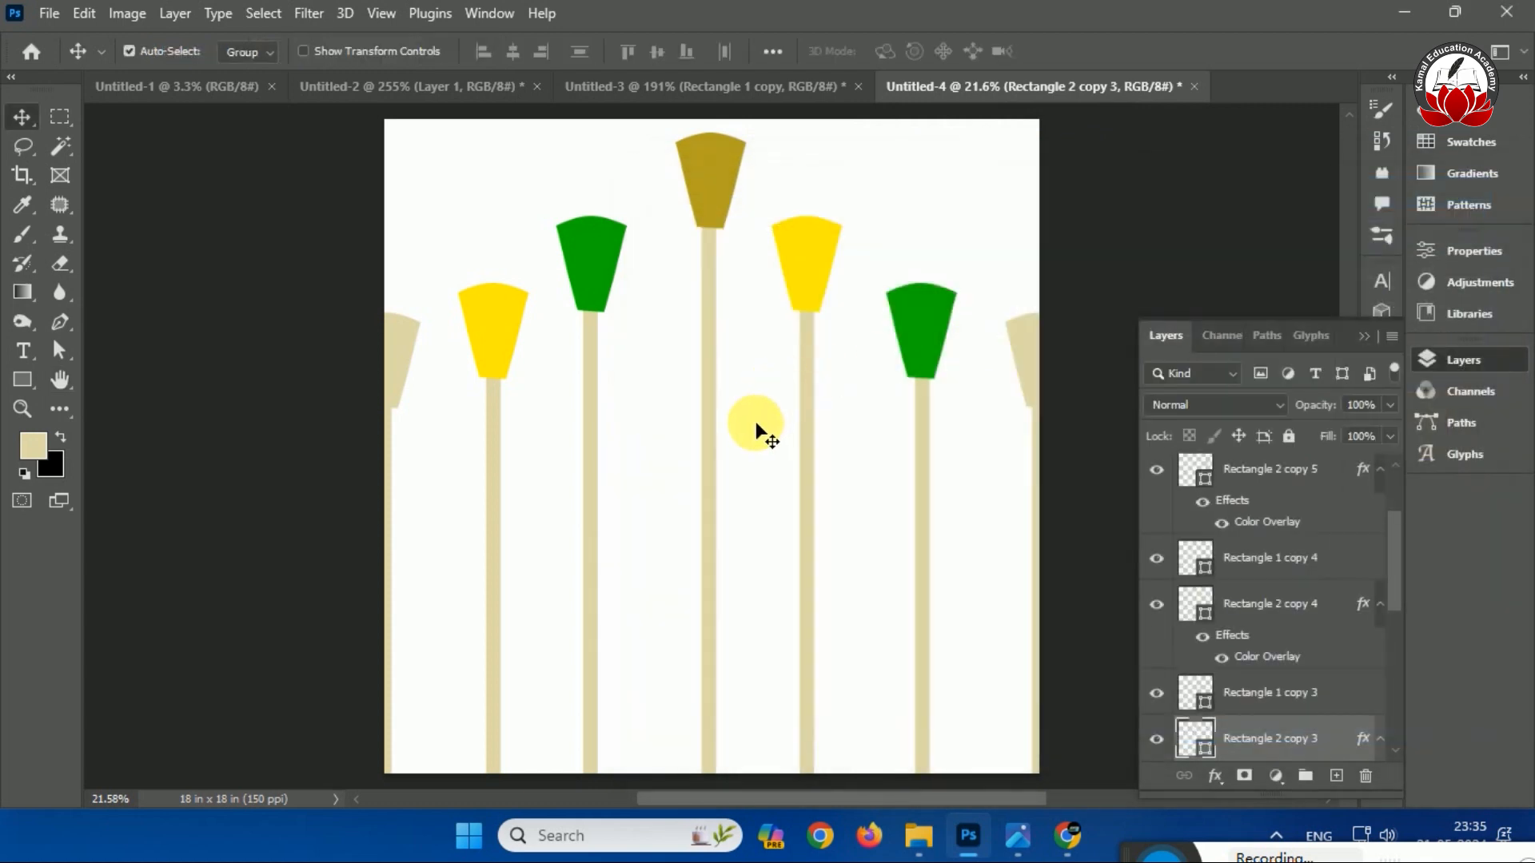
# Hide the white Background layer and define the motif tile as a pattern with the default name.
pyautogui.scroll(-5, 1206, 685)
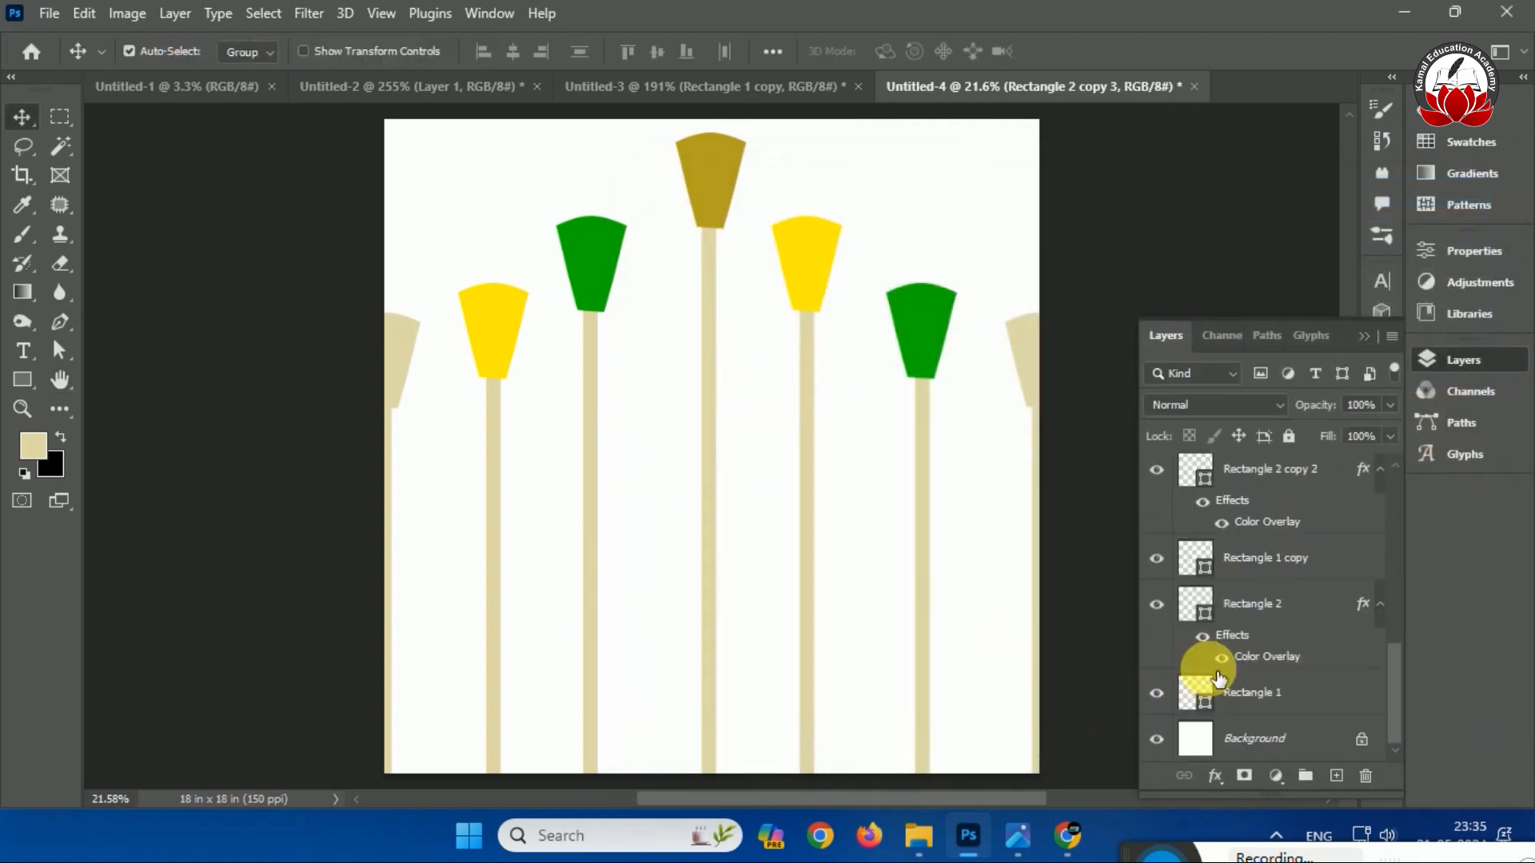
pyautogui.click(1157, 739)
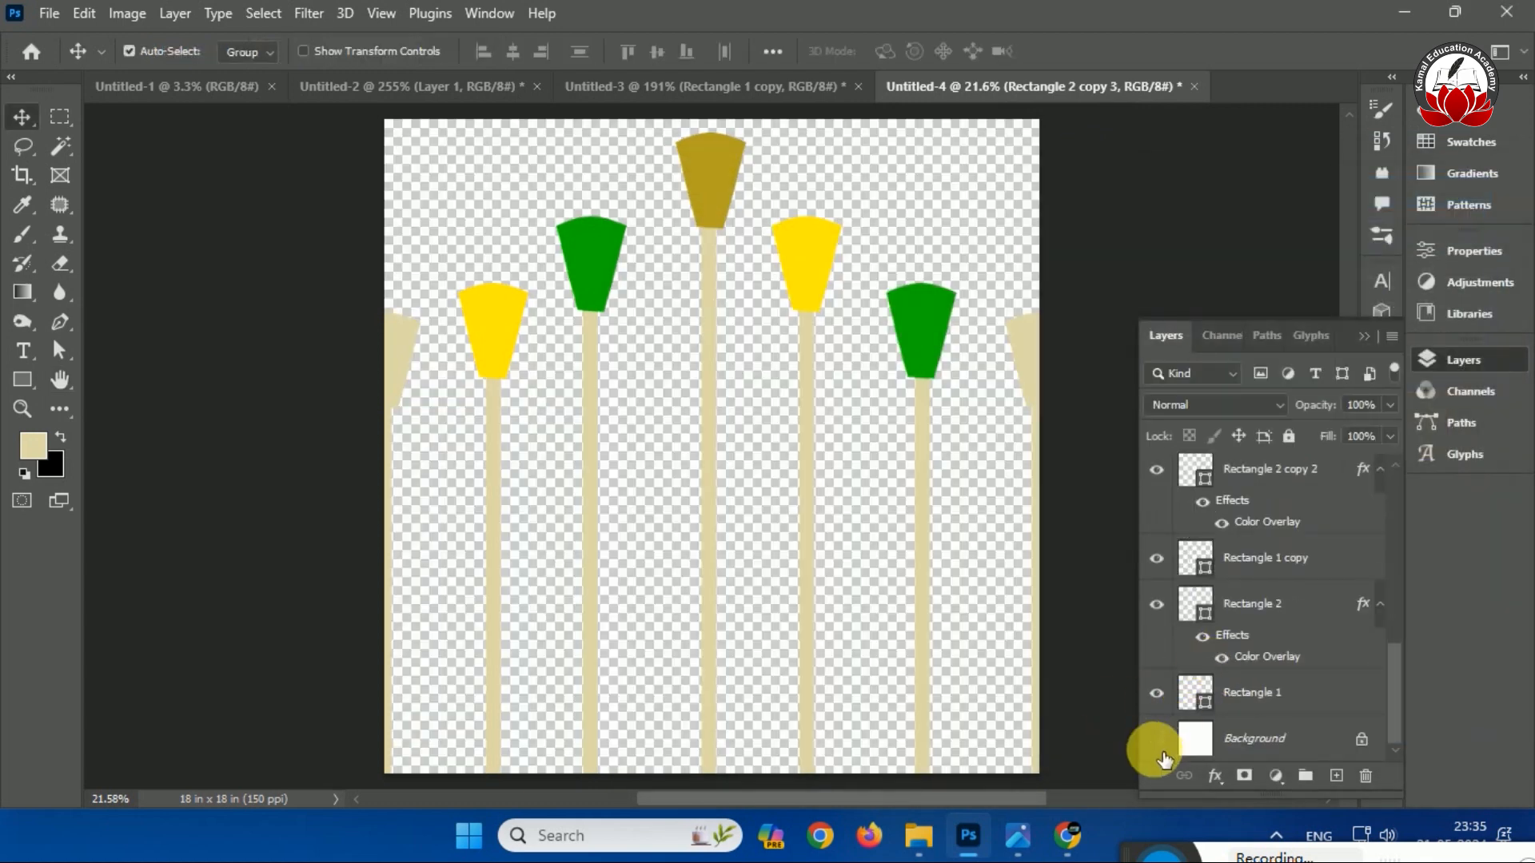
pyautogui.click(84, 14)
pyautogui.click(200, 637)
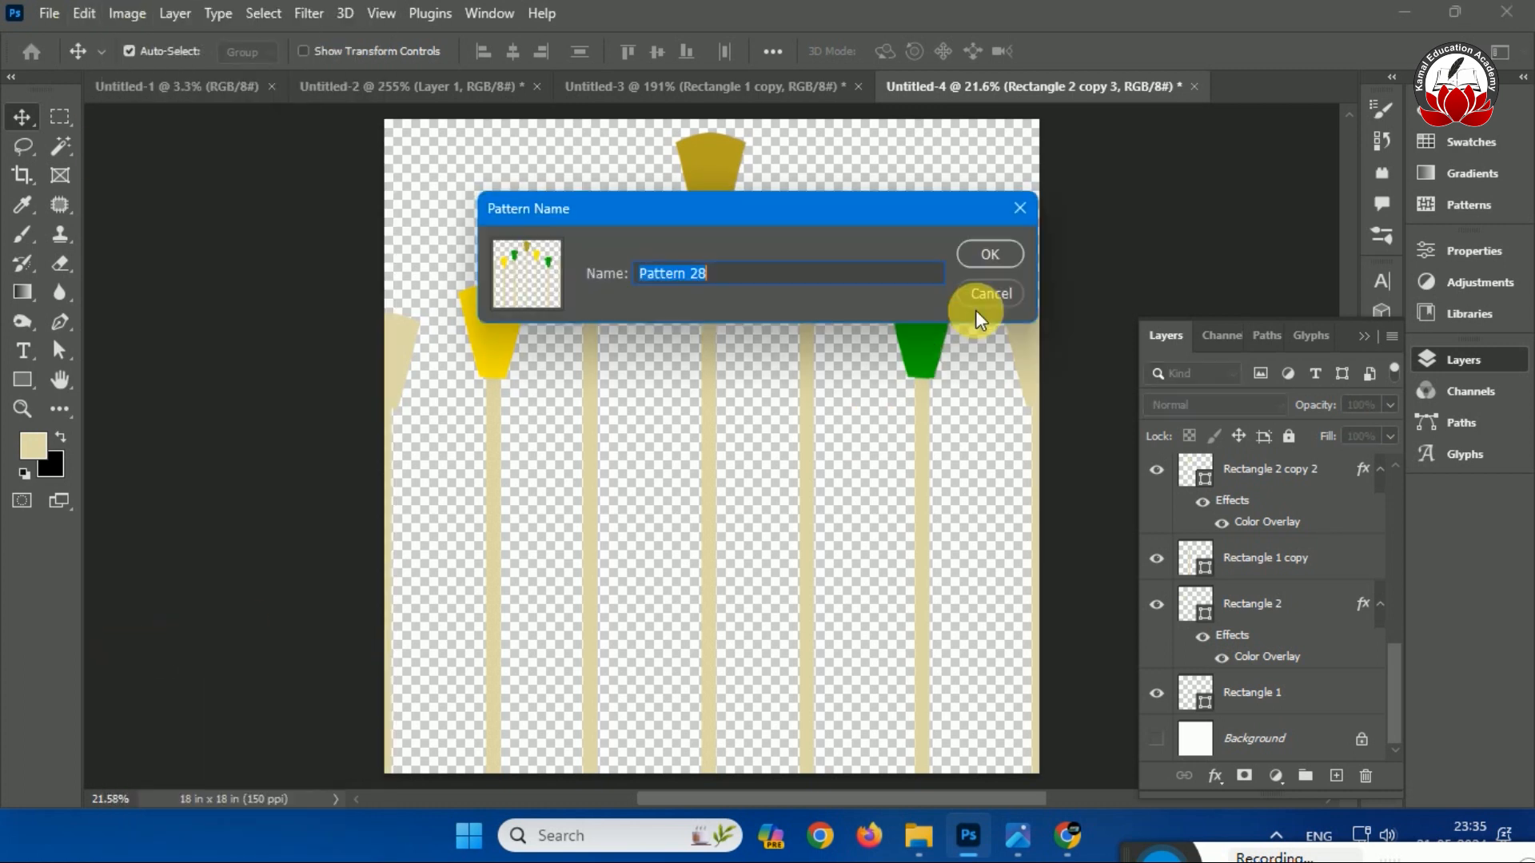
pyautogui.click(991, 253)
# Switch to the blank Untitled-1 saree document and collapse the layer list to clear the canvas view.
pyautogui.click(199, 80)
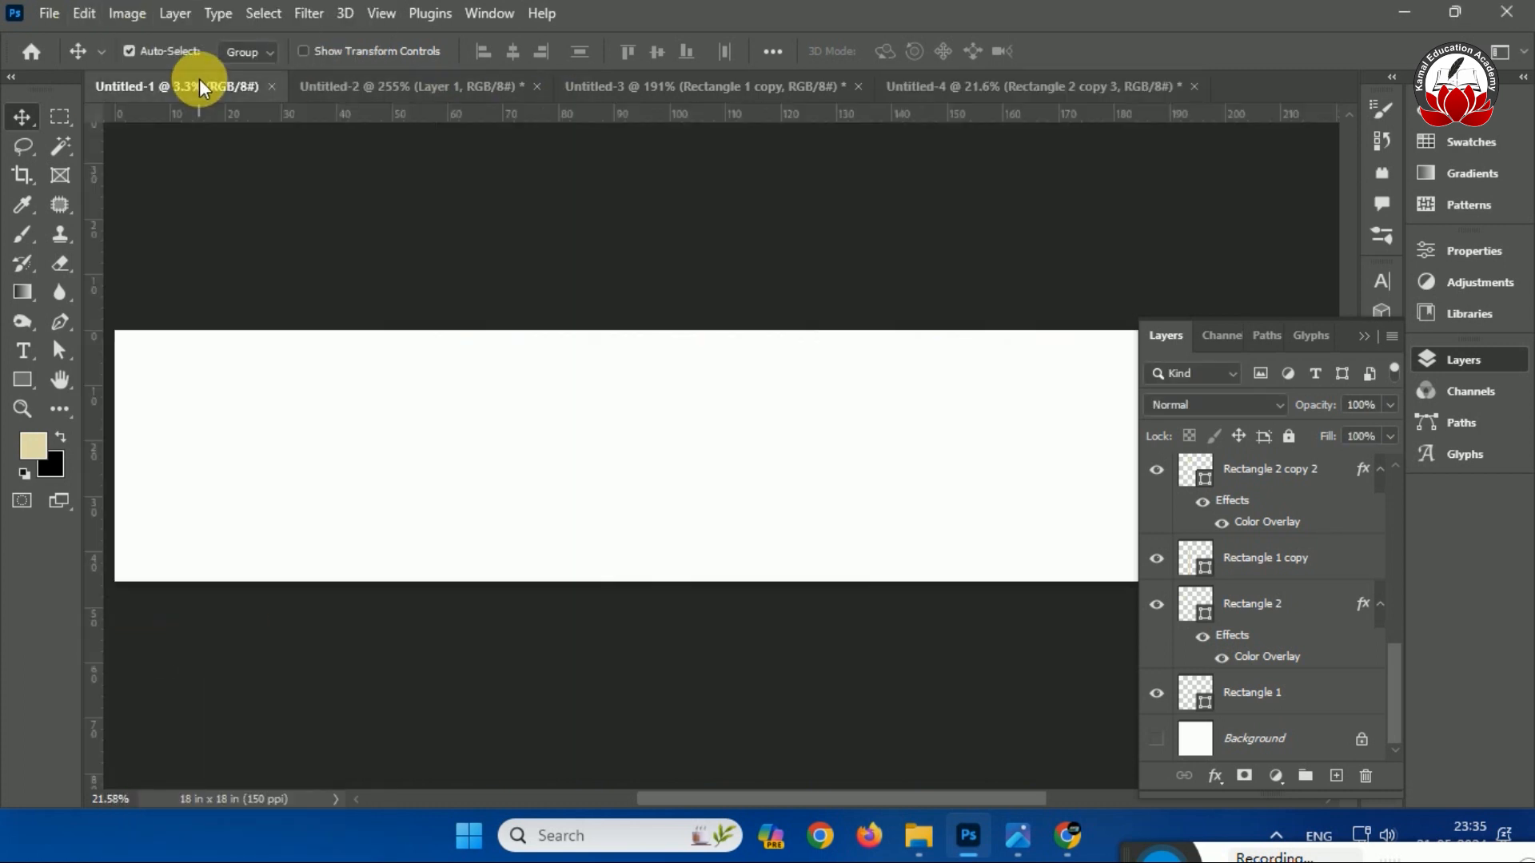
pyautogui.click(1367, 335)
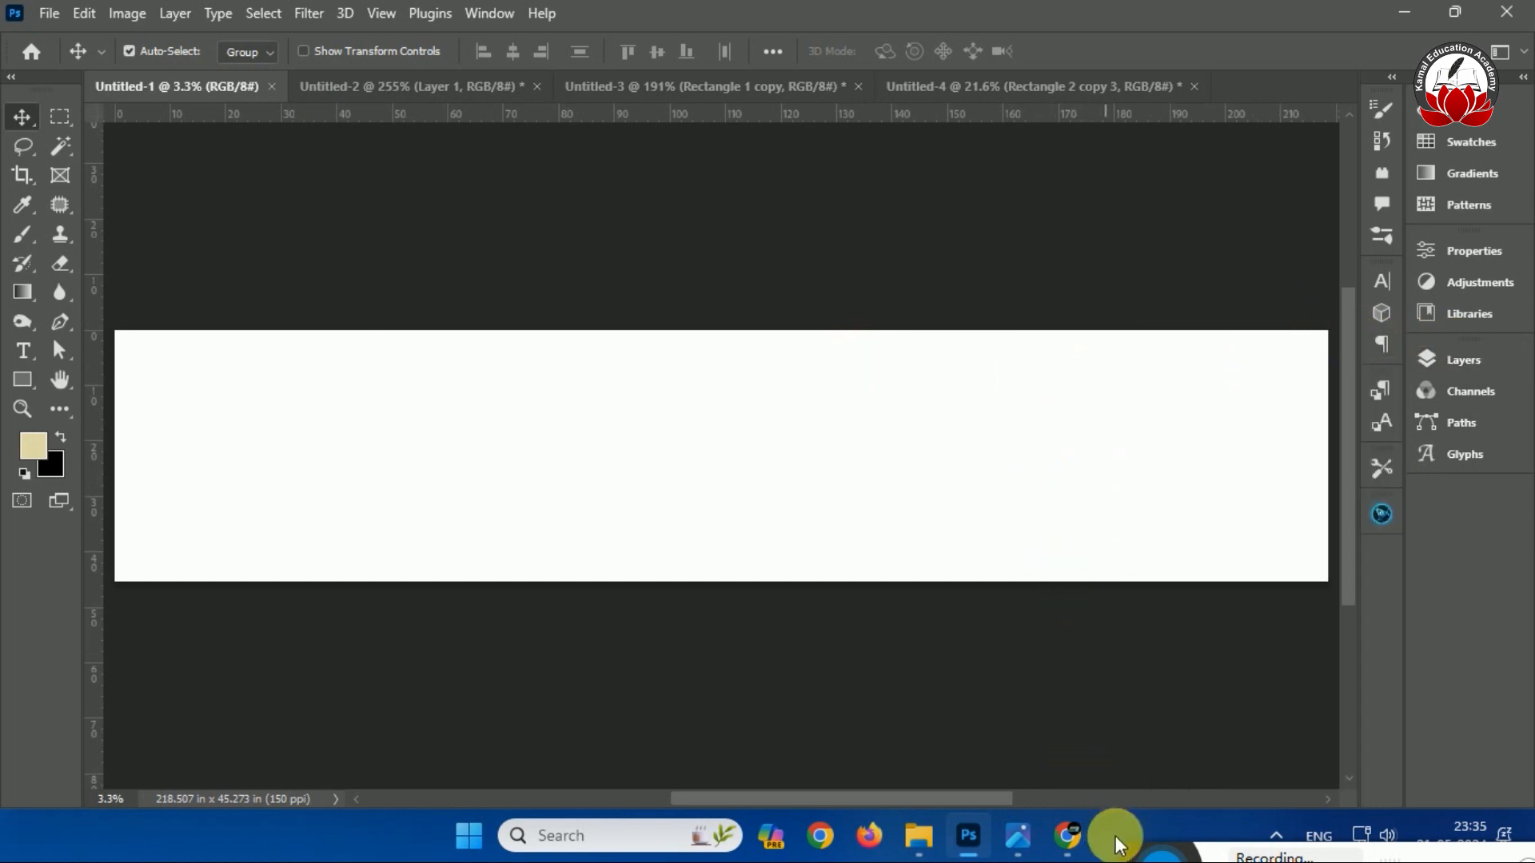
pyautogui.moveTo(1144, 861)
pyautogui.mouseDown()
pyautogui.moveTo(1144, 809)
pyautogui.moveTo(1147, 854)
pyautogui.mouseUp()
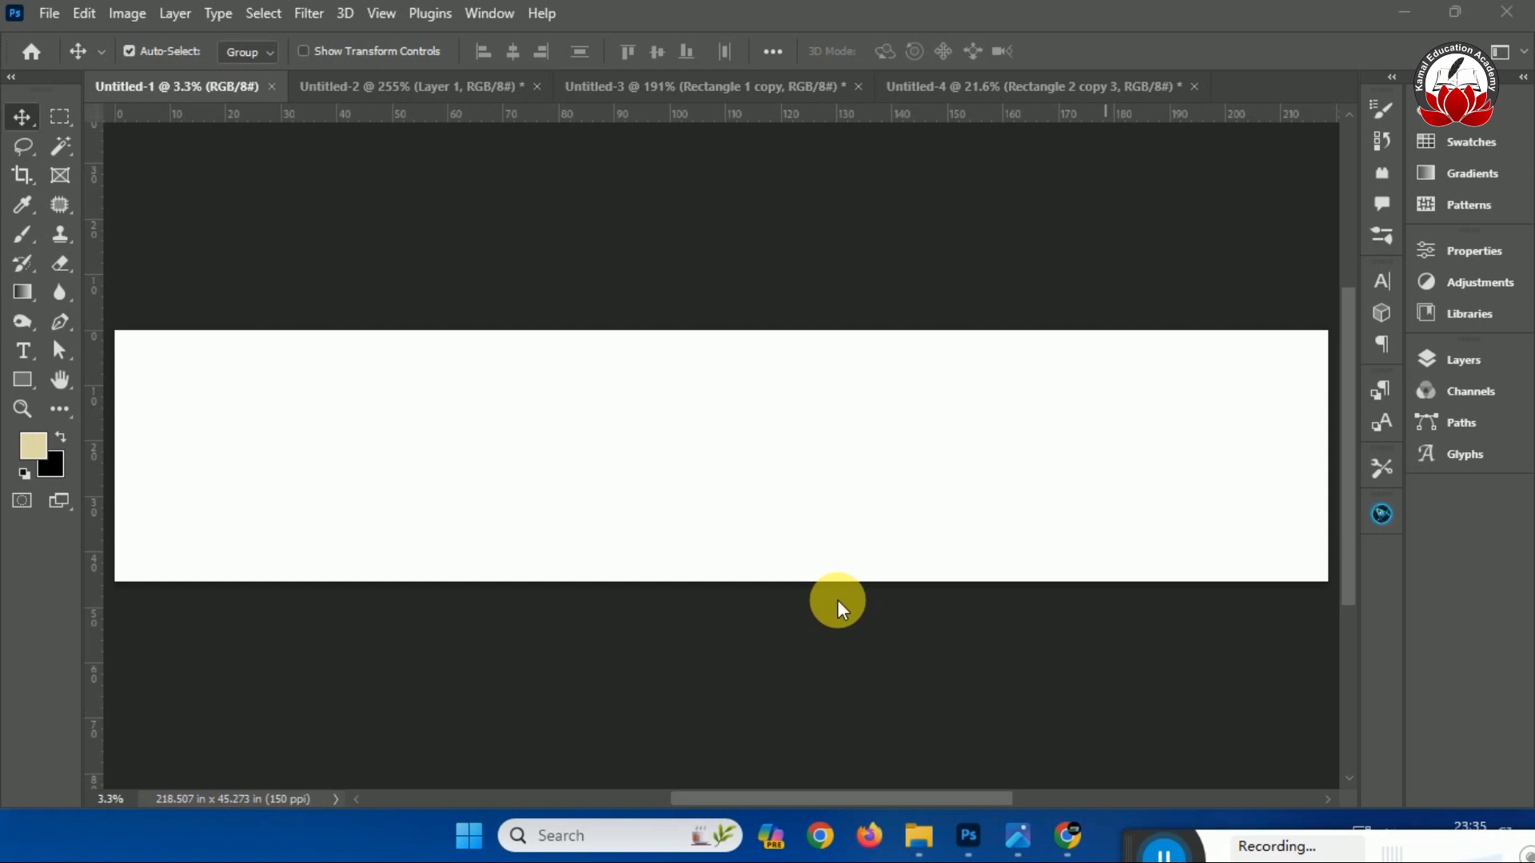
# Set the foreground color to the maroon hex code 800000 from the Google result in Chrome and fill the Background layer with it.
pyautogui.click(30, 448)
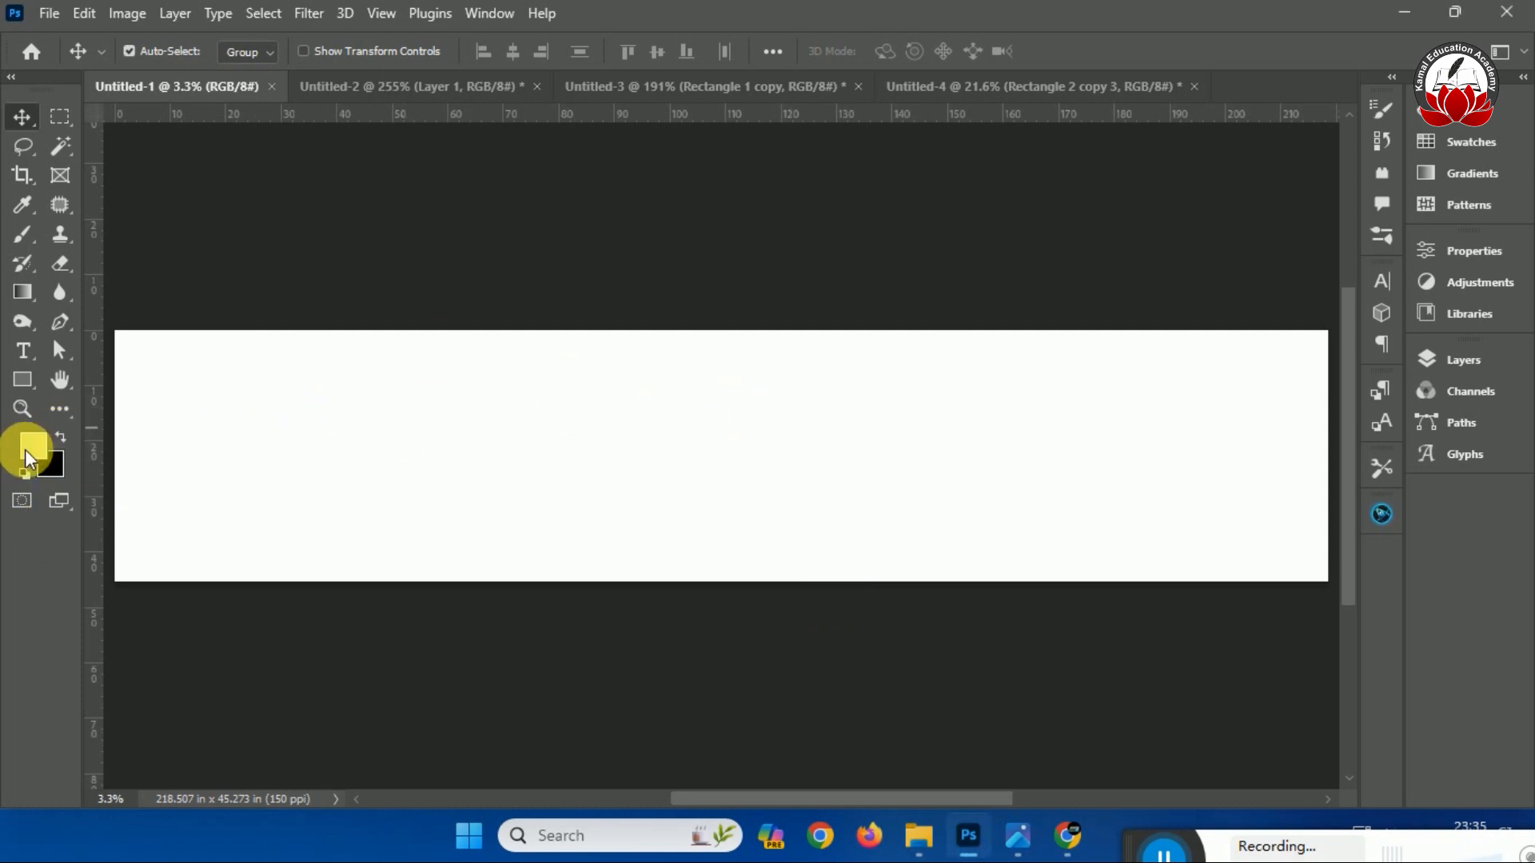
pyautogui.click(29, 452)
pyautogui.moveTo(1272, 616); pyautogui.dragTo(1169, 593)
pyautogui.write('0.44 in')
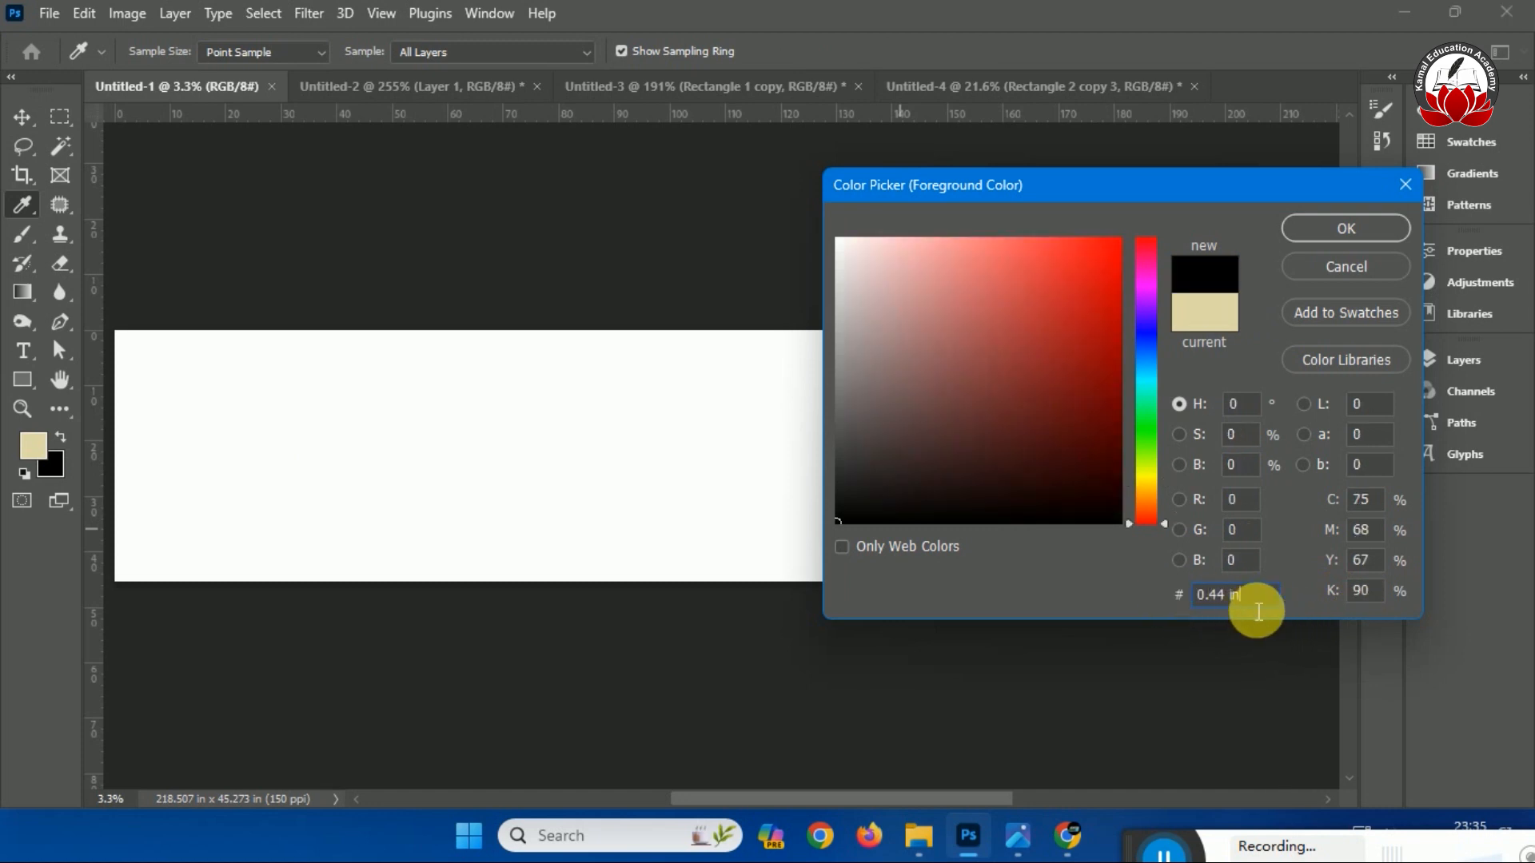
pyautogui.moveTo(1258, 610); pyautogui.dragTo(1155, 596)
pyautogui.press('BackSpace')
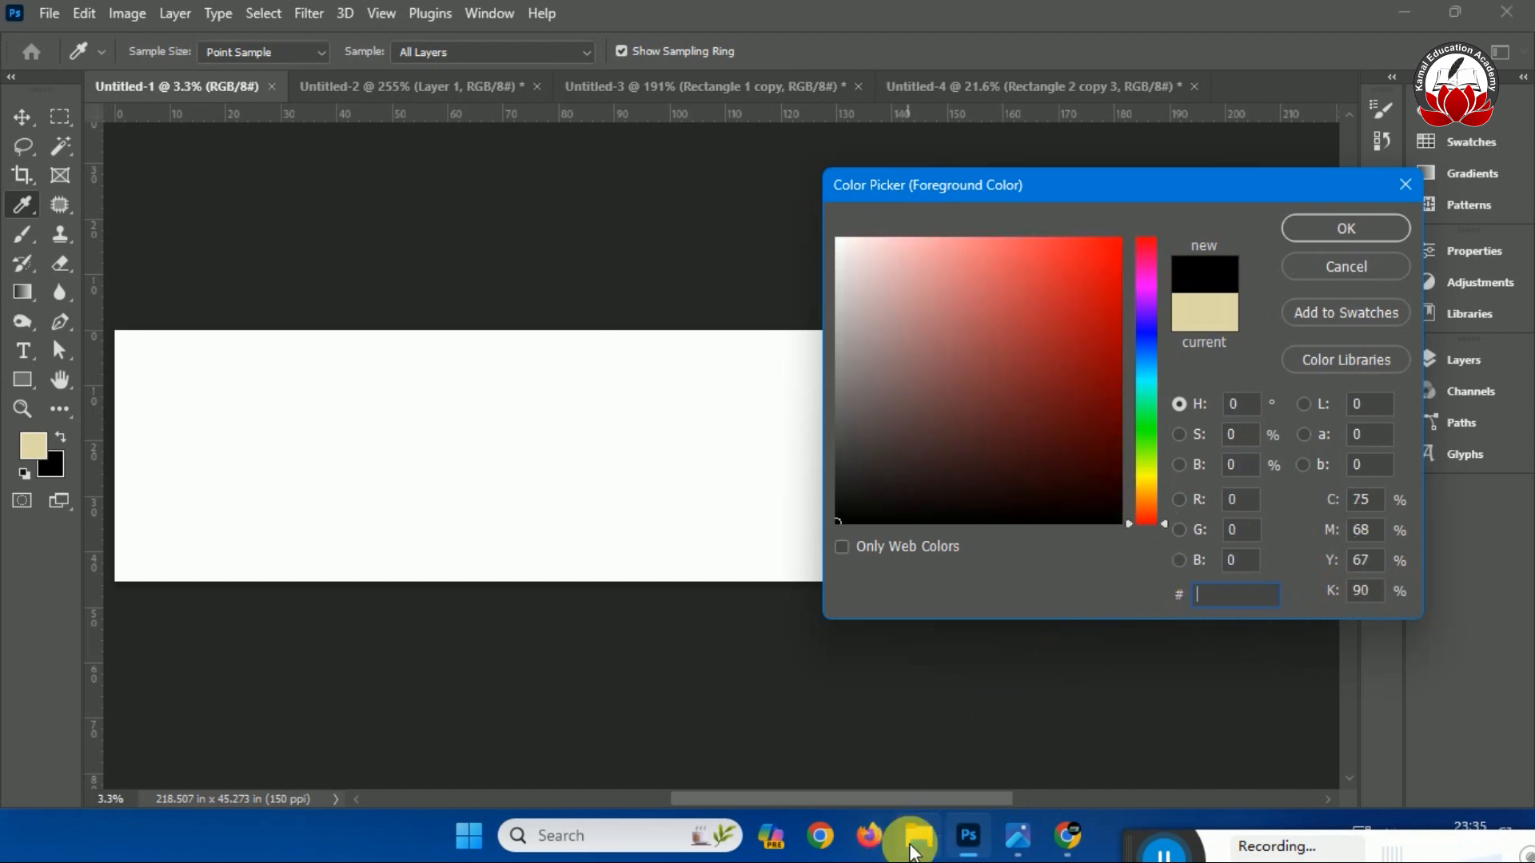
pyautogui.click(1067, 835)
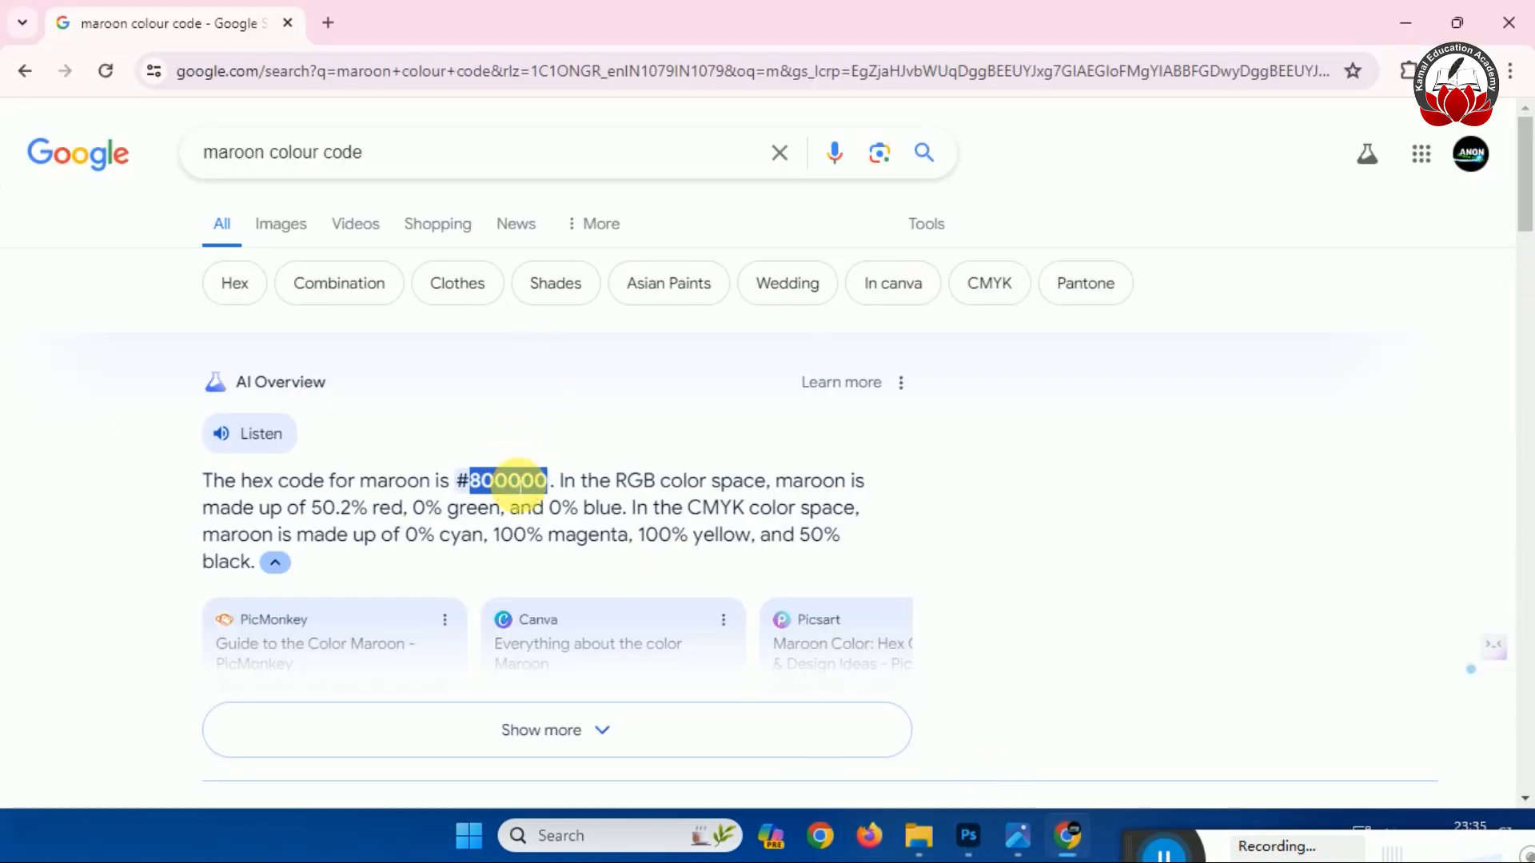
pyautogui.click(968, 836)
pyautogui.click(1220, 610)
pyautogui.write('800000')
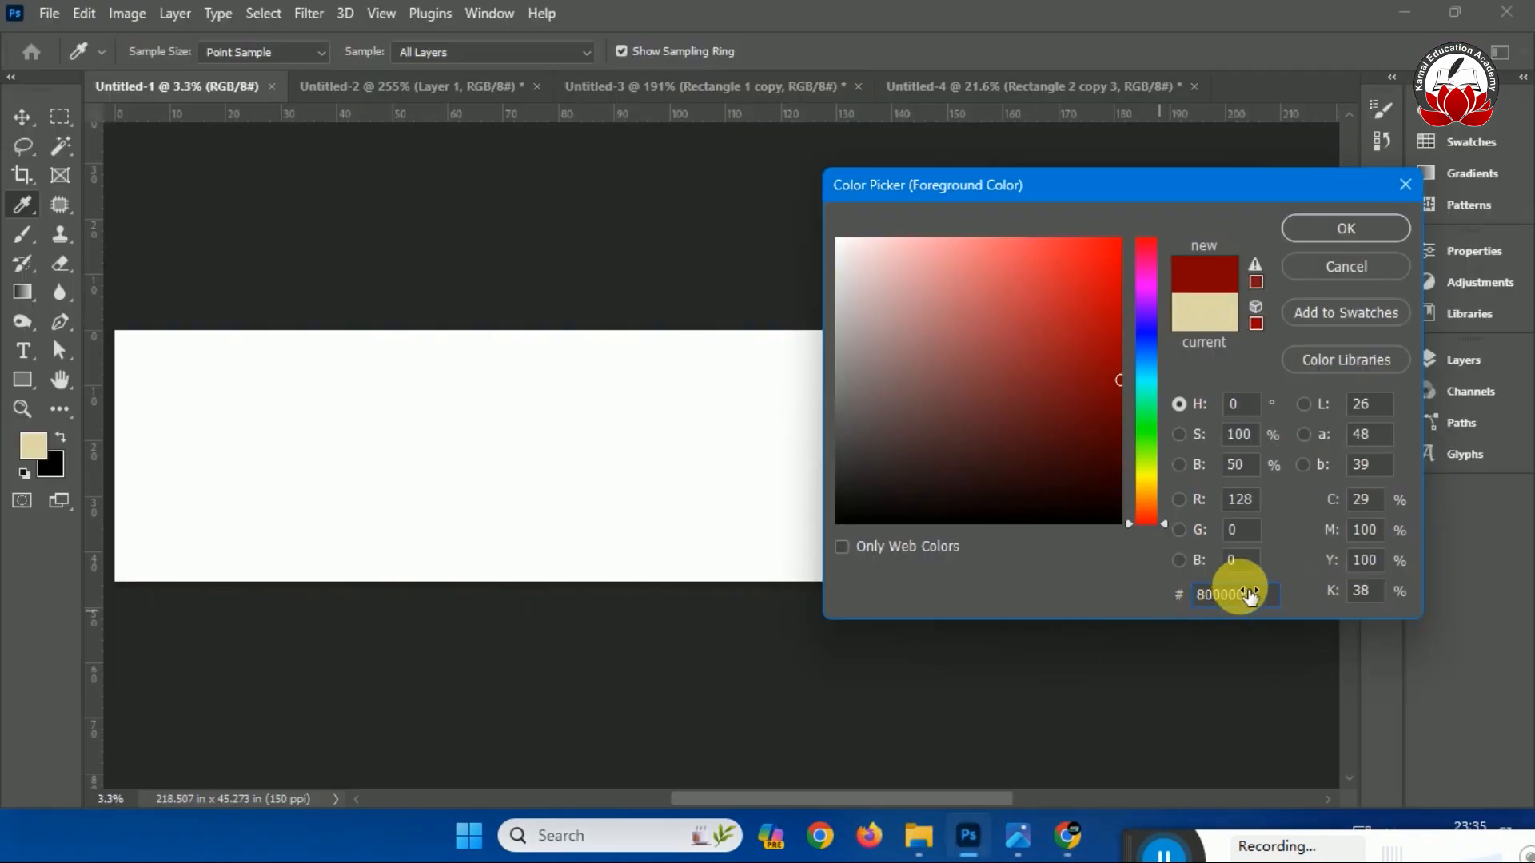
pyautogui.click(1344, 228)
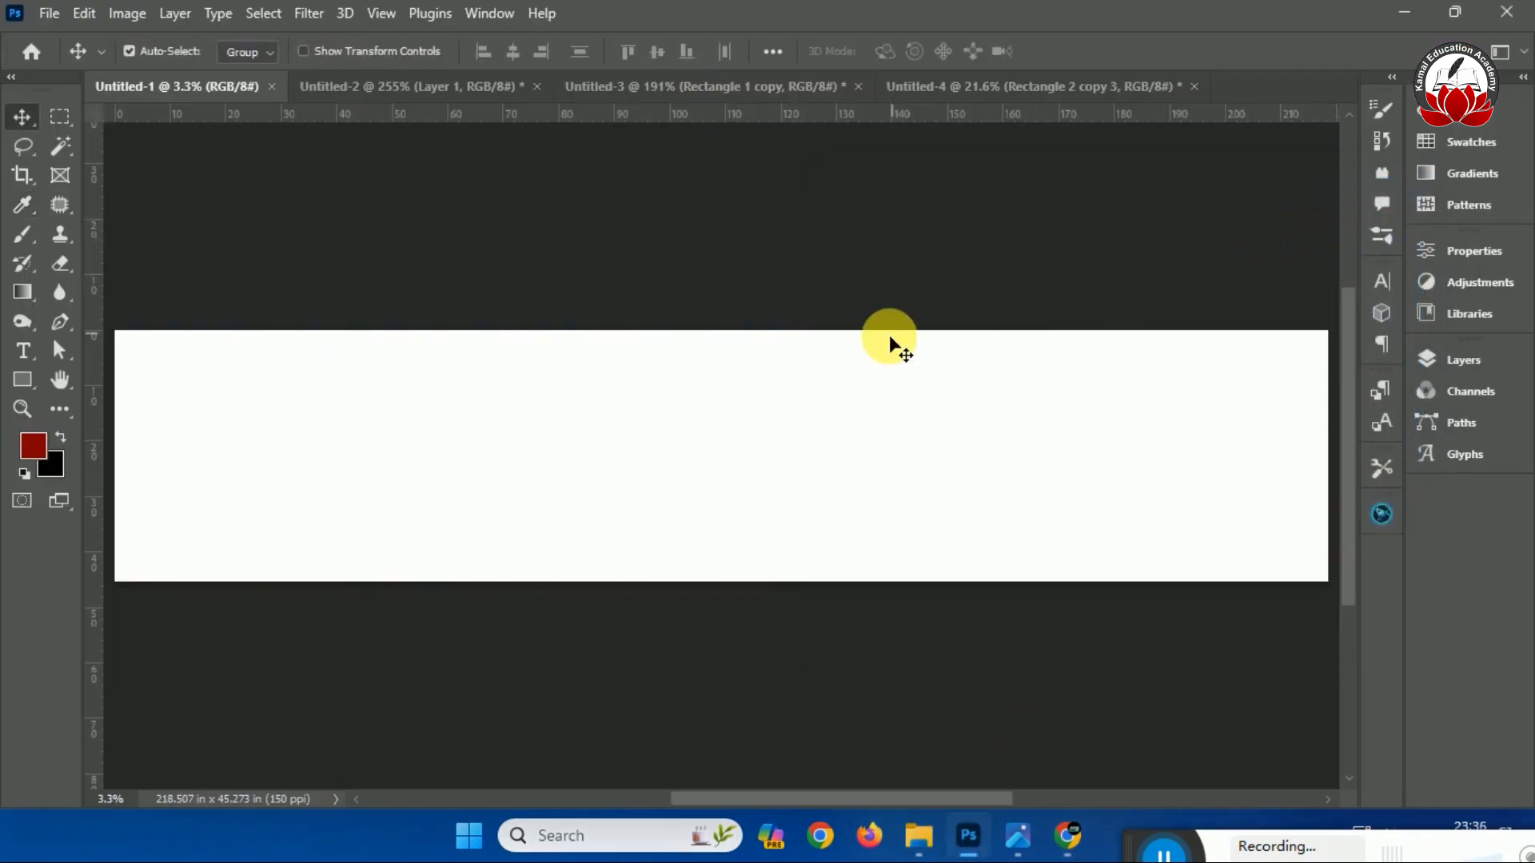
pyautogui.hotkey('alt', 'BackSpace')
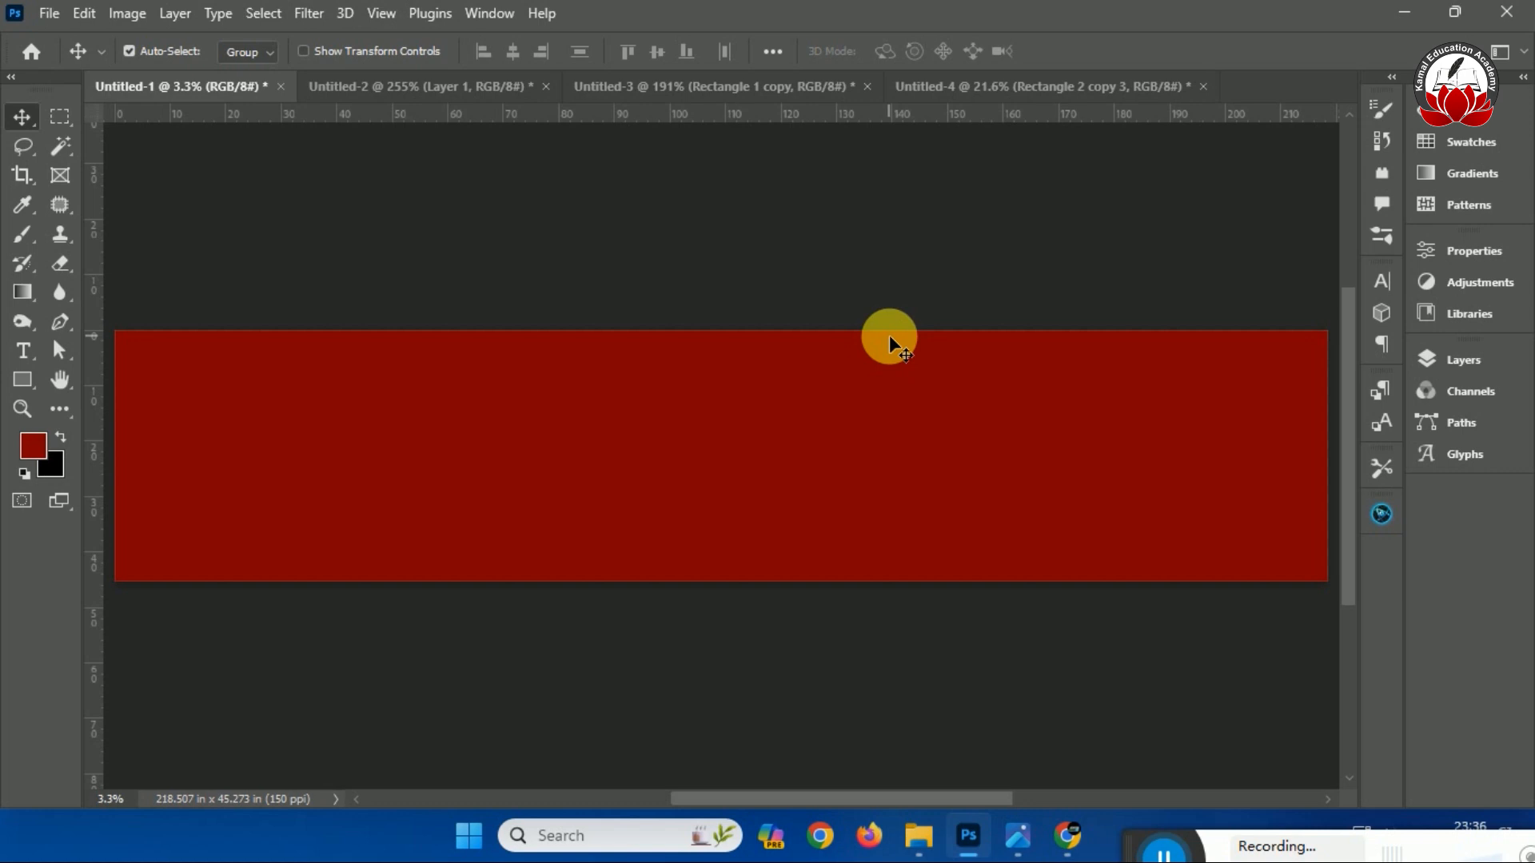
# Place a horizontal guide just above the saree's bottom edge, spaced with a small marquee selection, and deselect.
pyautogui.moveTo(945, 804); pyautogui.dragTo(812, 804)
pyautogui.hotkey('ctrl', '+')
pyautogui.hotkey('ctrl', '+')
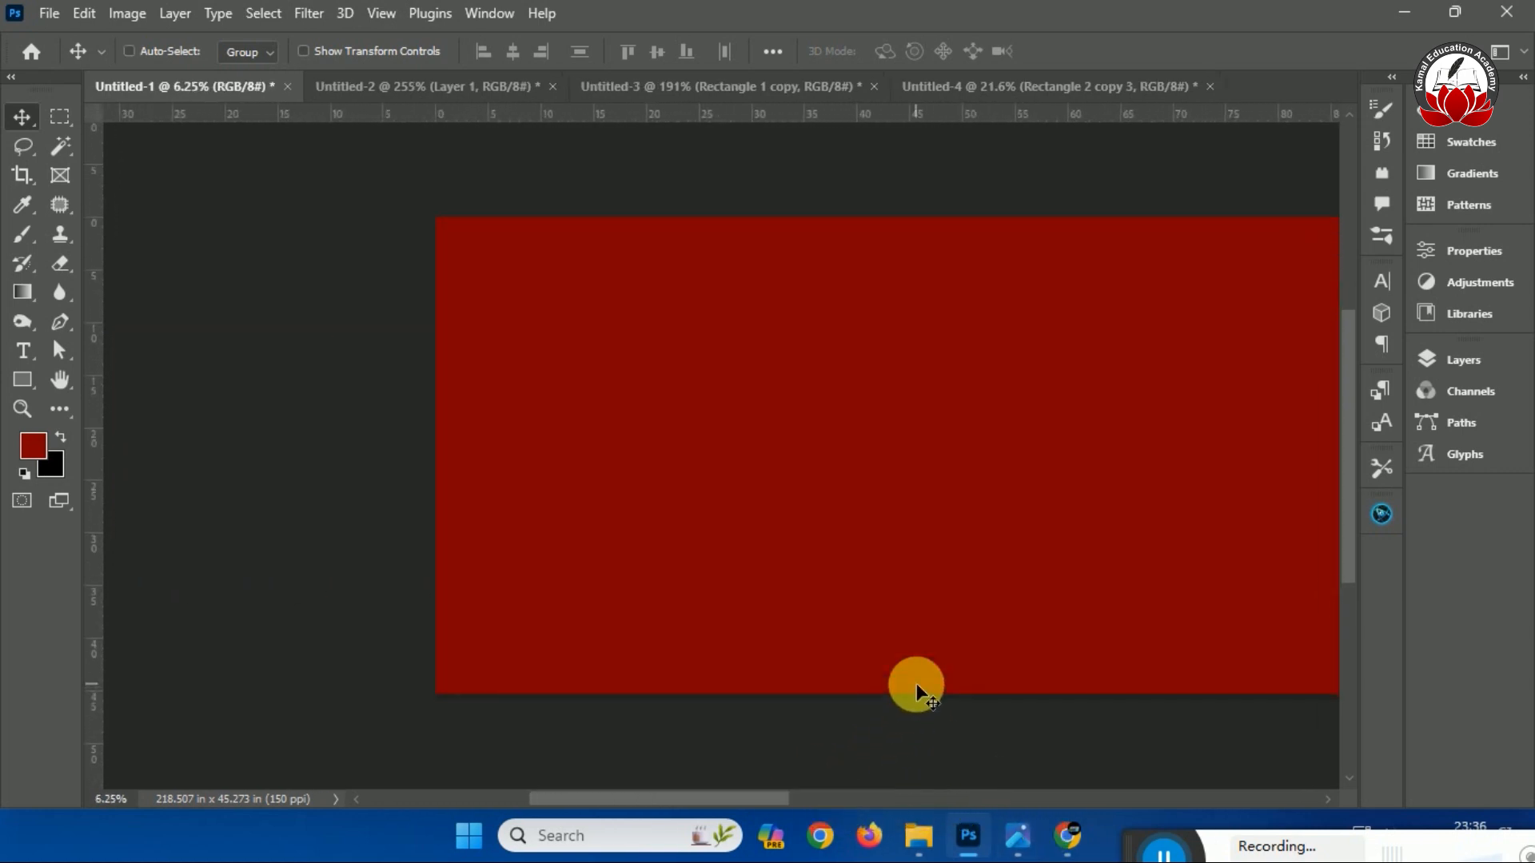
pyautogui.scroll(-5, 654, 429)
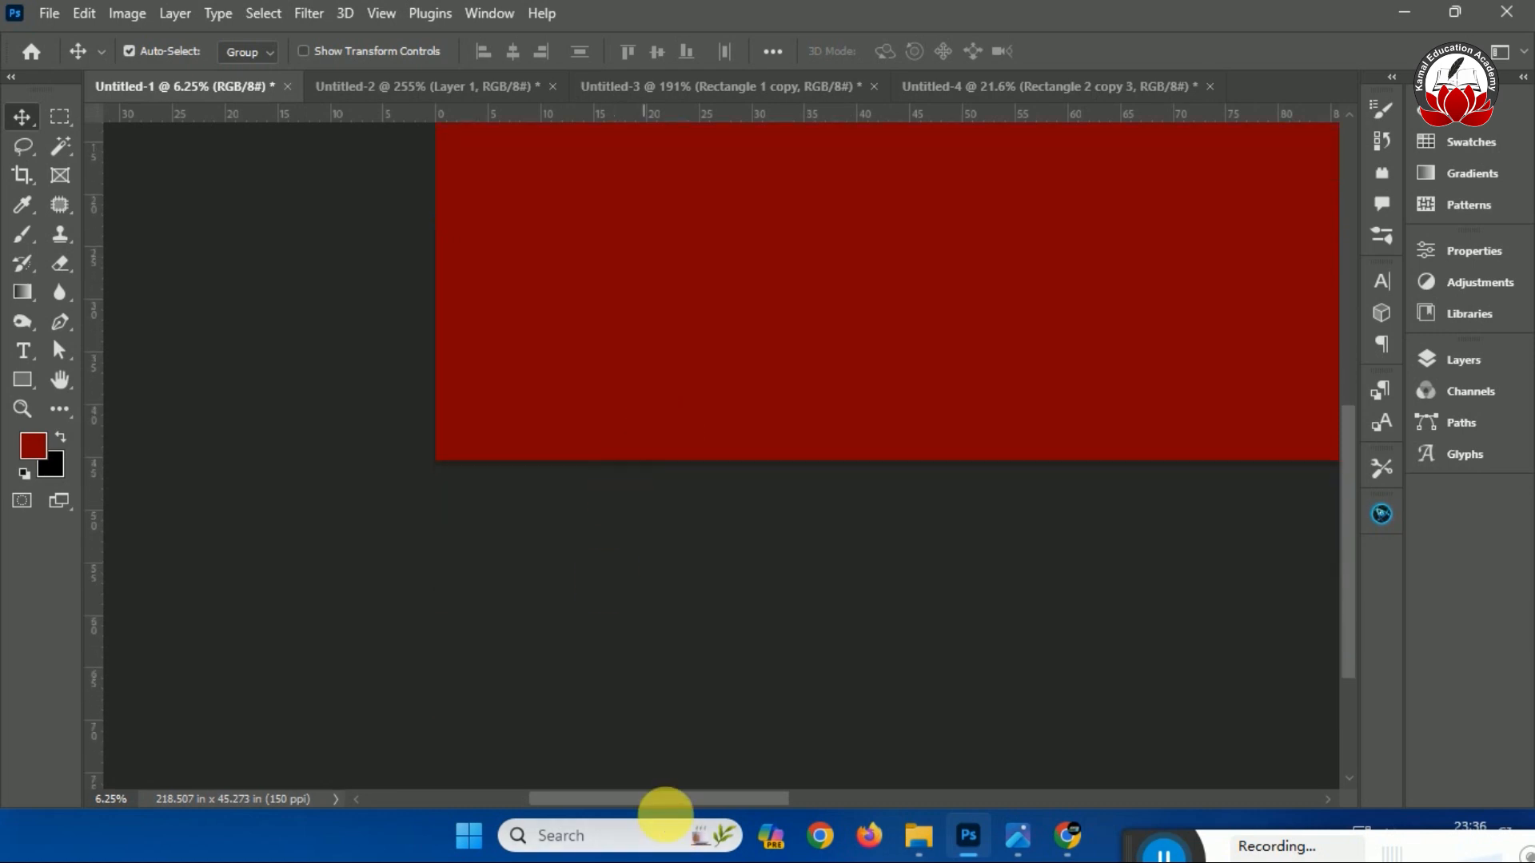
pyautogui.moveTo(665, 797); pyautogui.dragTo(703, 790)
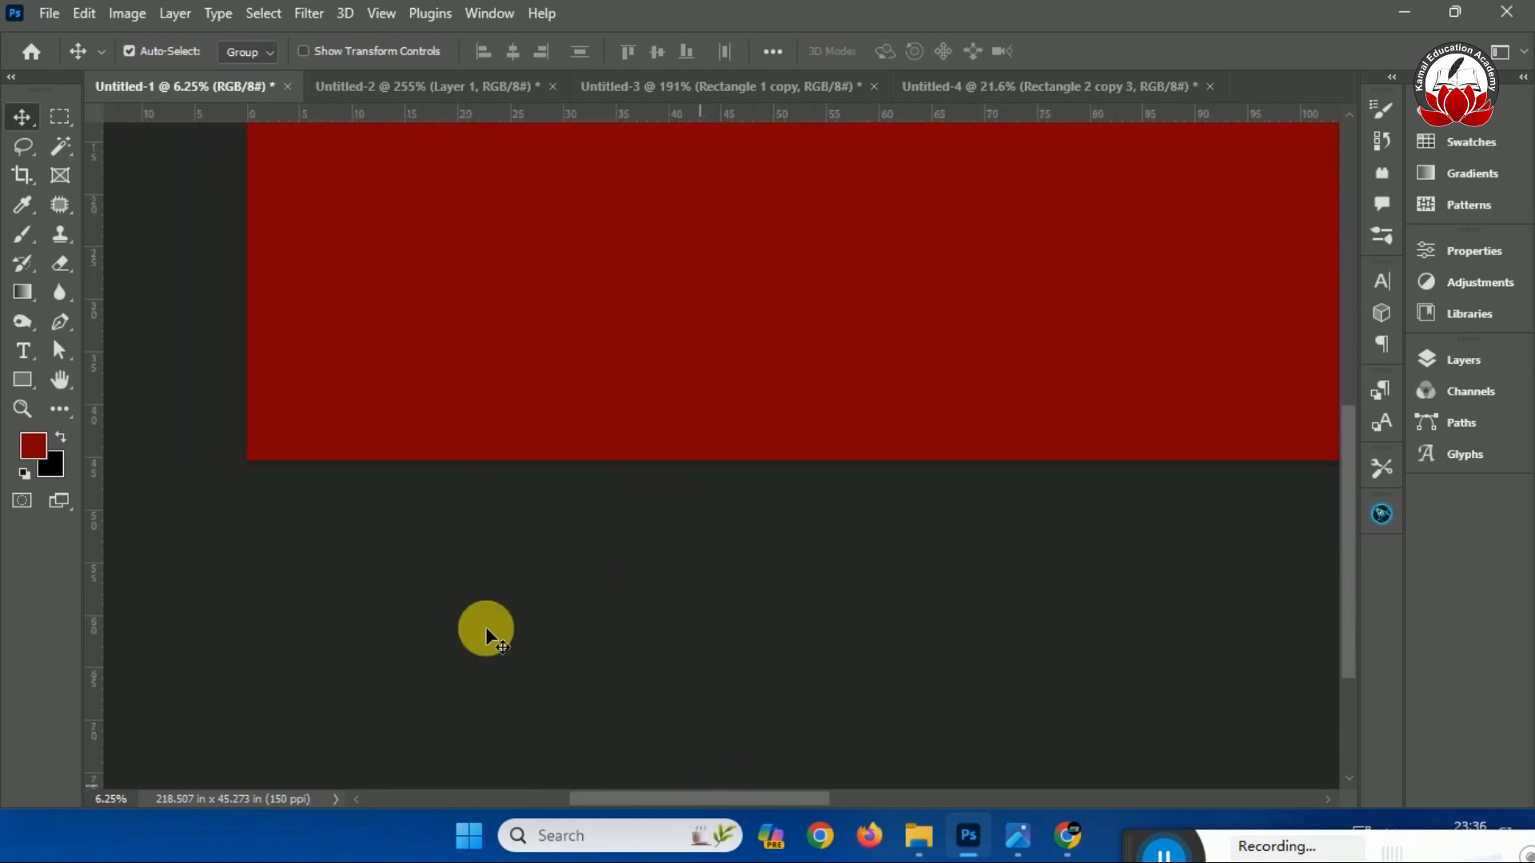
pyautogui.hotkey('ctrl', '+')
pyautogui.hotkey('ctrl', '+')
pyautogui.hotkey('ctrl', '+')
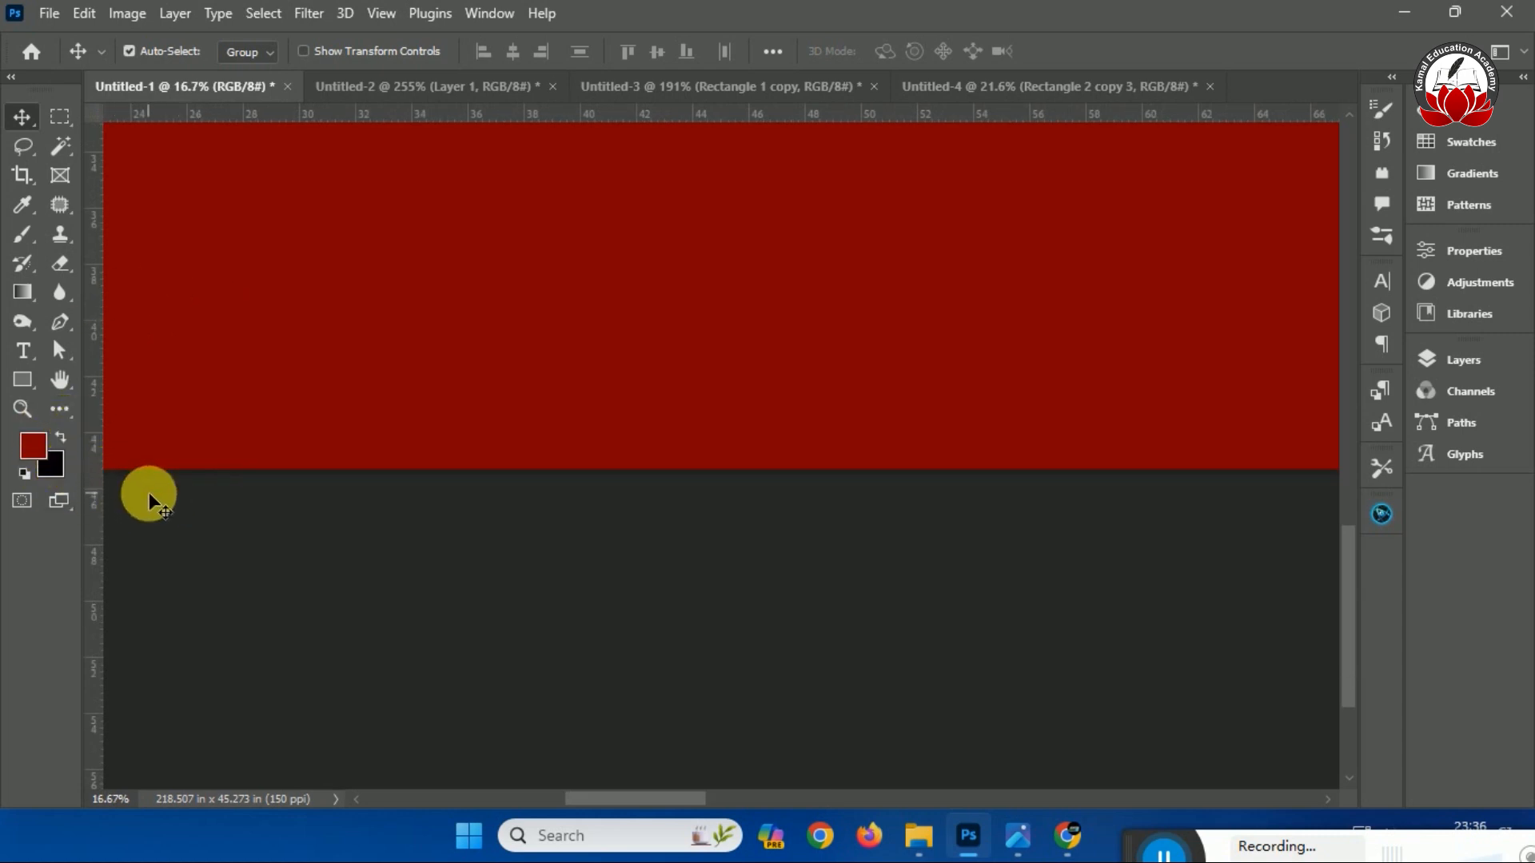
pyautogui.press('m')
pyautogui.moveTo(243, 442); pyautogui.dragTo(251, 461)
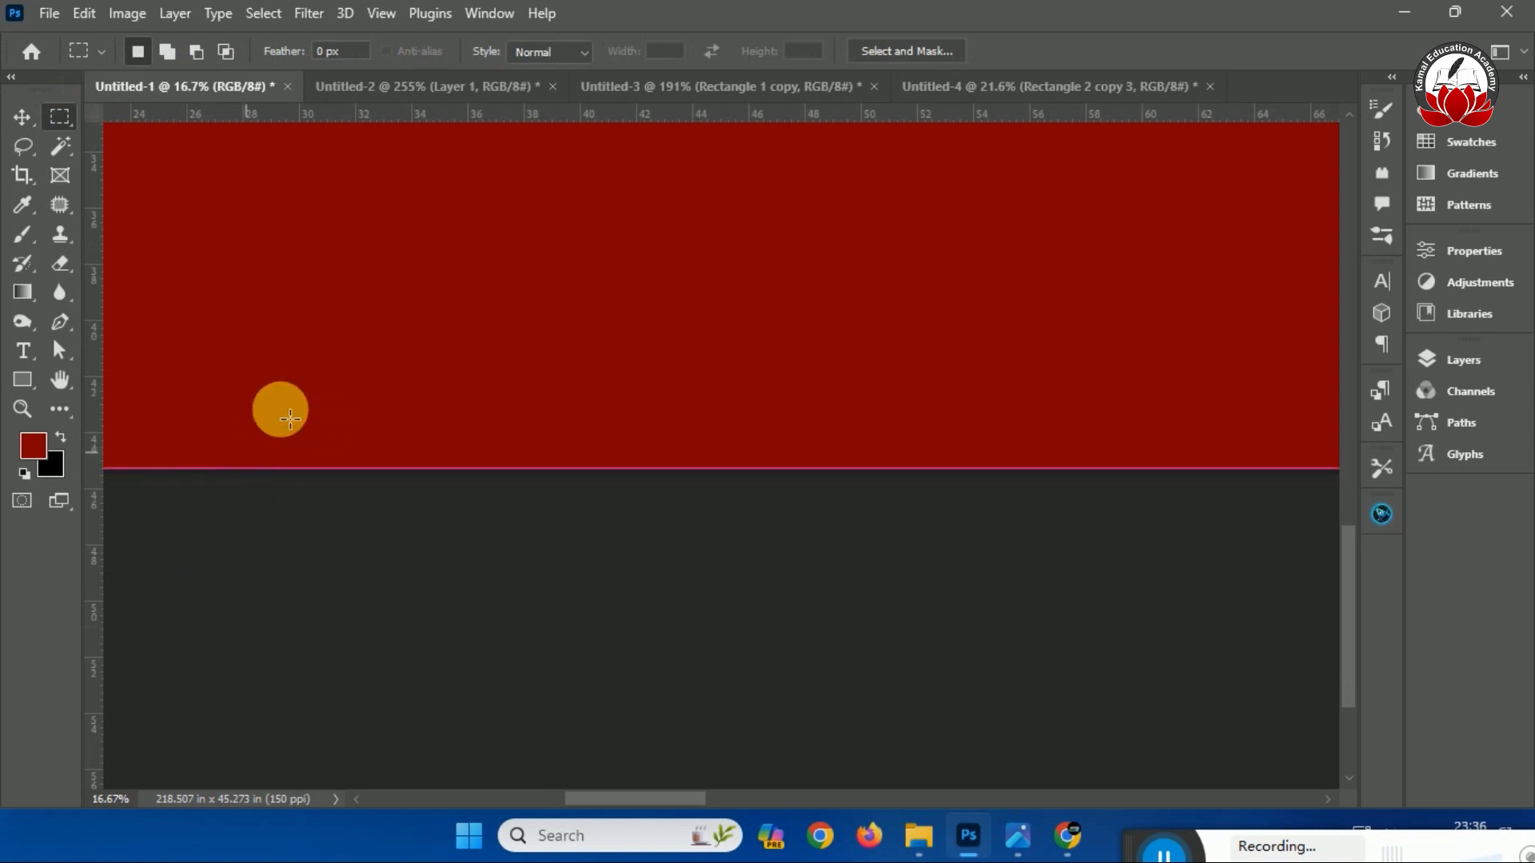
pyautogui.moveTo(387, 171); pyautogui.dragTo(364, 452)
pyautogui.hotkey('ctrl', 'd')
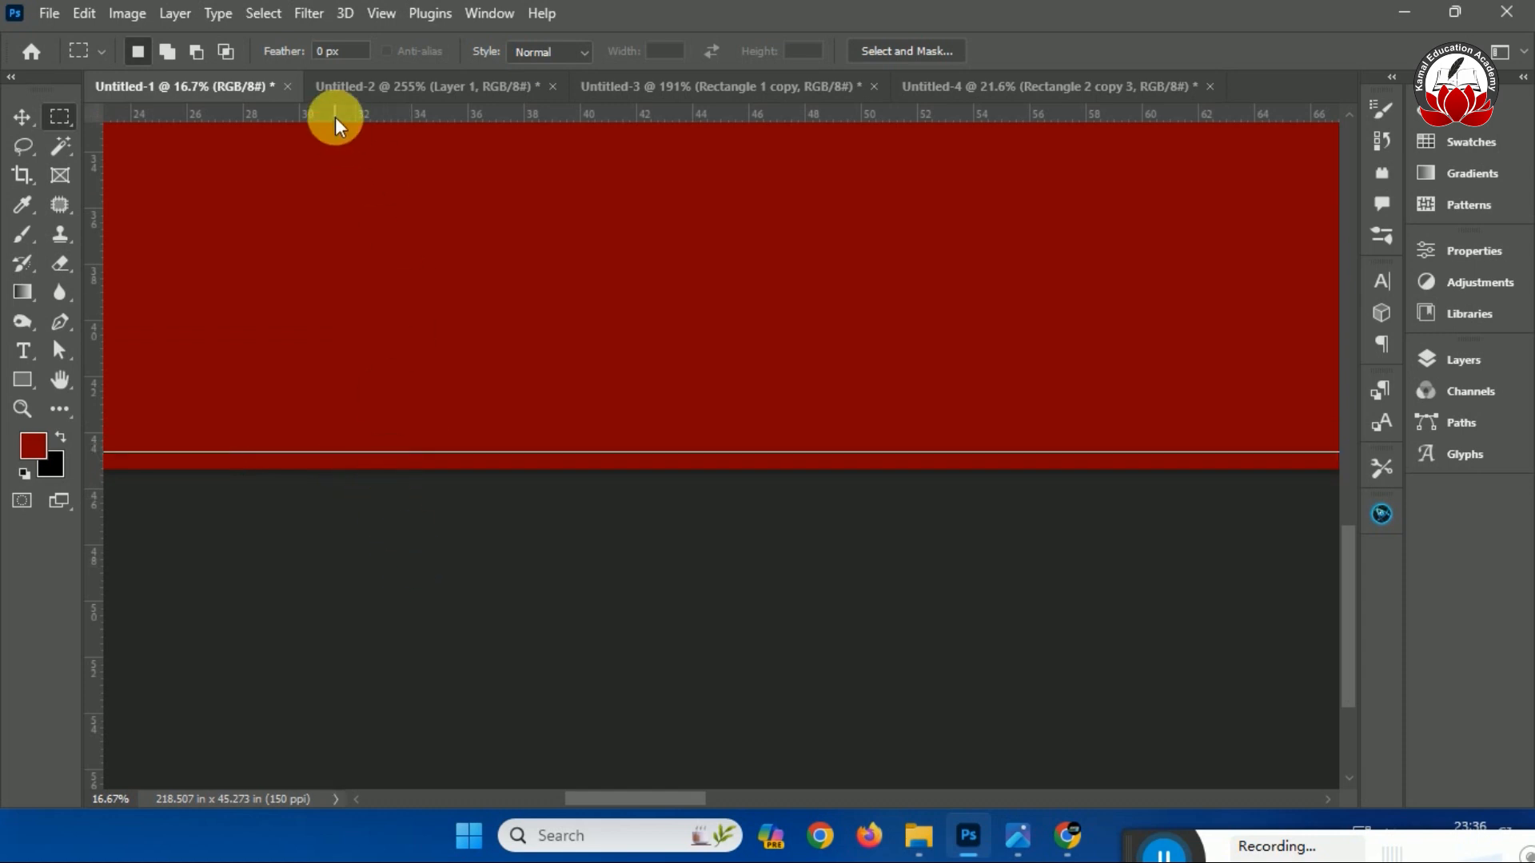
# Check the triangle tile's size in Untitled-2 and place a second horizontal guide in Untitled-1 about 1.5 in above the first.
pyautogui.click(504, 85)
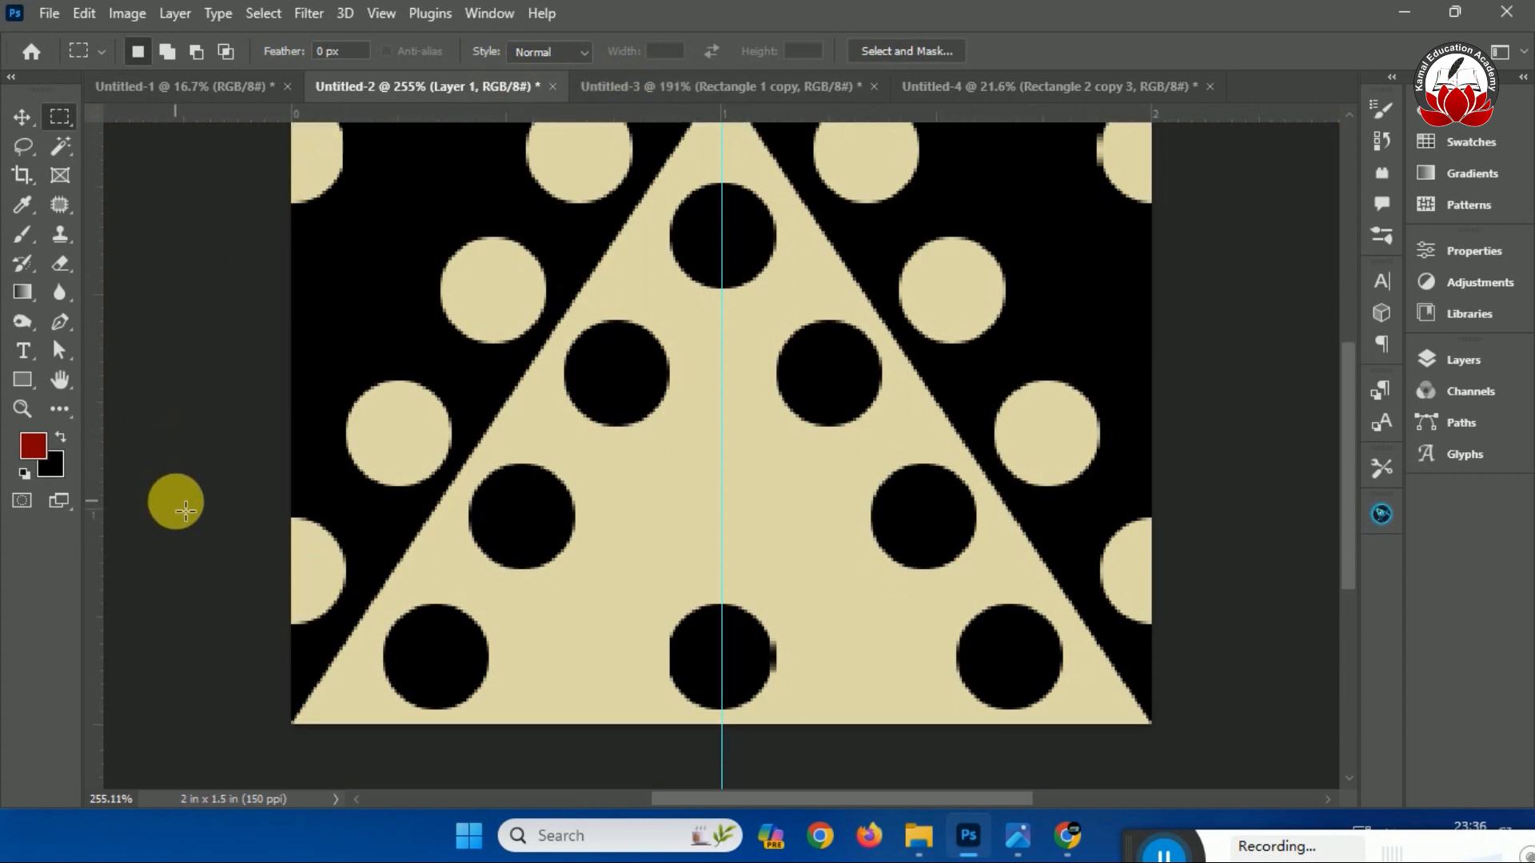
pyautogui.scroll(3, 185, 510)
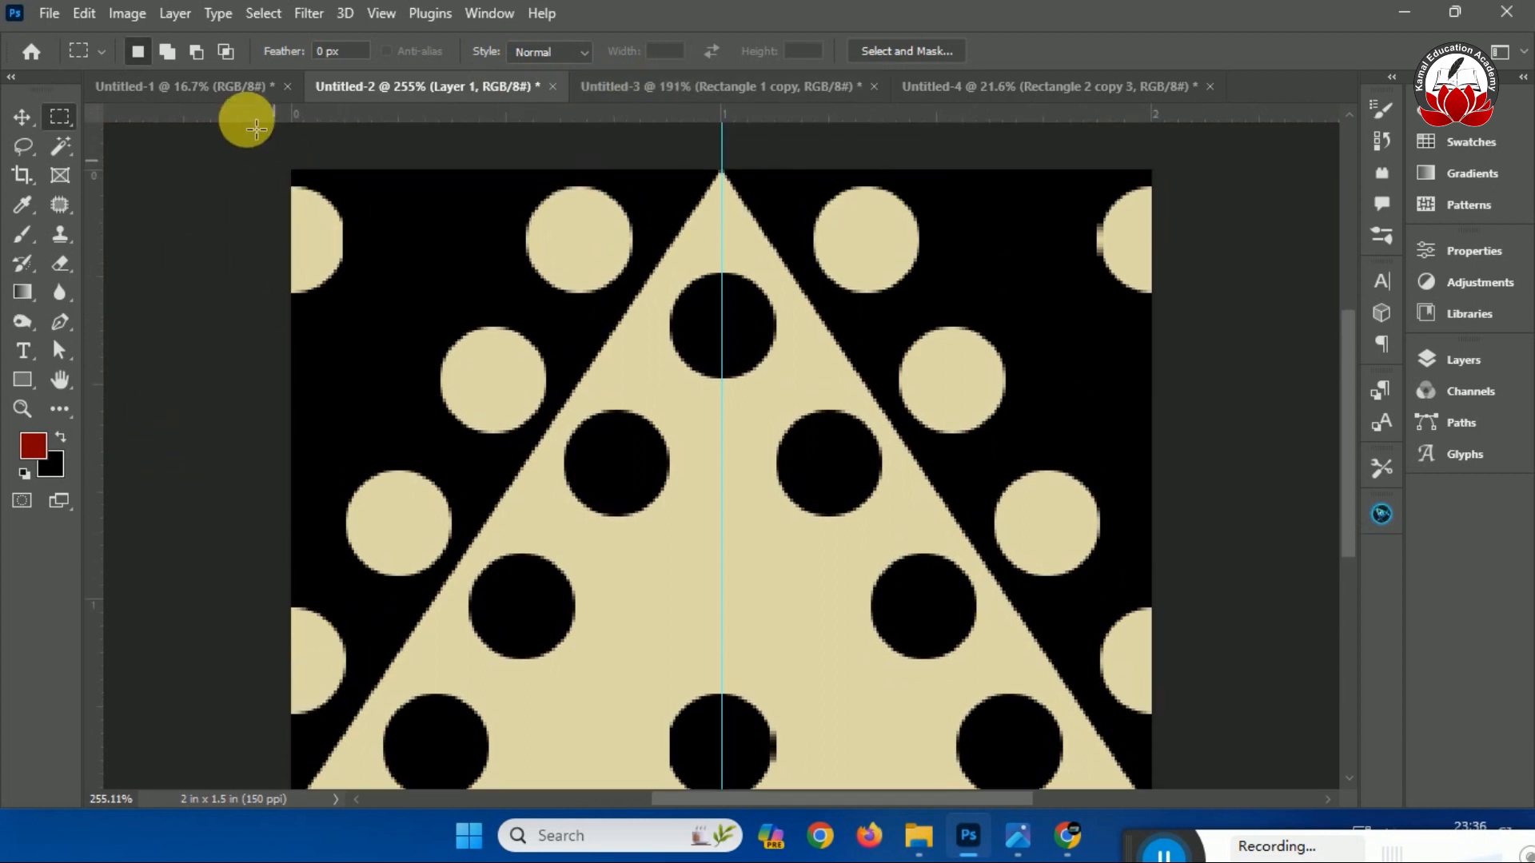
pyautogui.click(184, 87)
pyautogui.moveTo(301, 774); pyautogui.dragTo(300, 730)
pyautogui.moveTo(544, 143); pyautogui.dragTo(456, 729)
pyautogui.moveTo(634, 794); pyautogui.dragTo(572, 799)
pyautogui.scroll(-2, 624, 583)
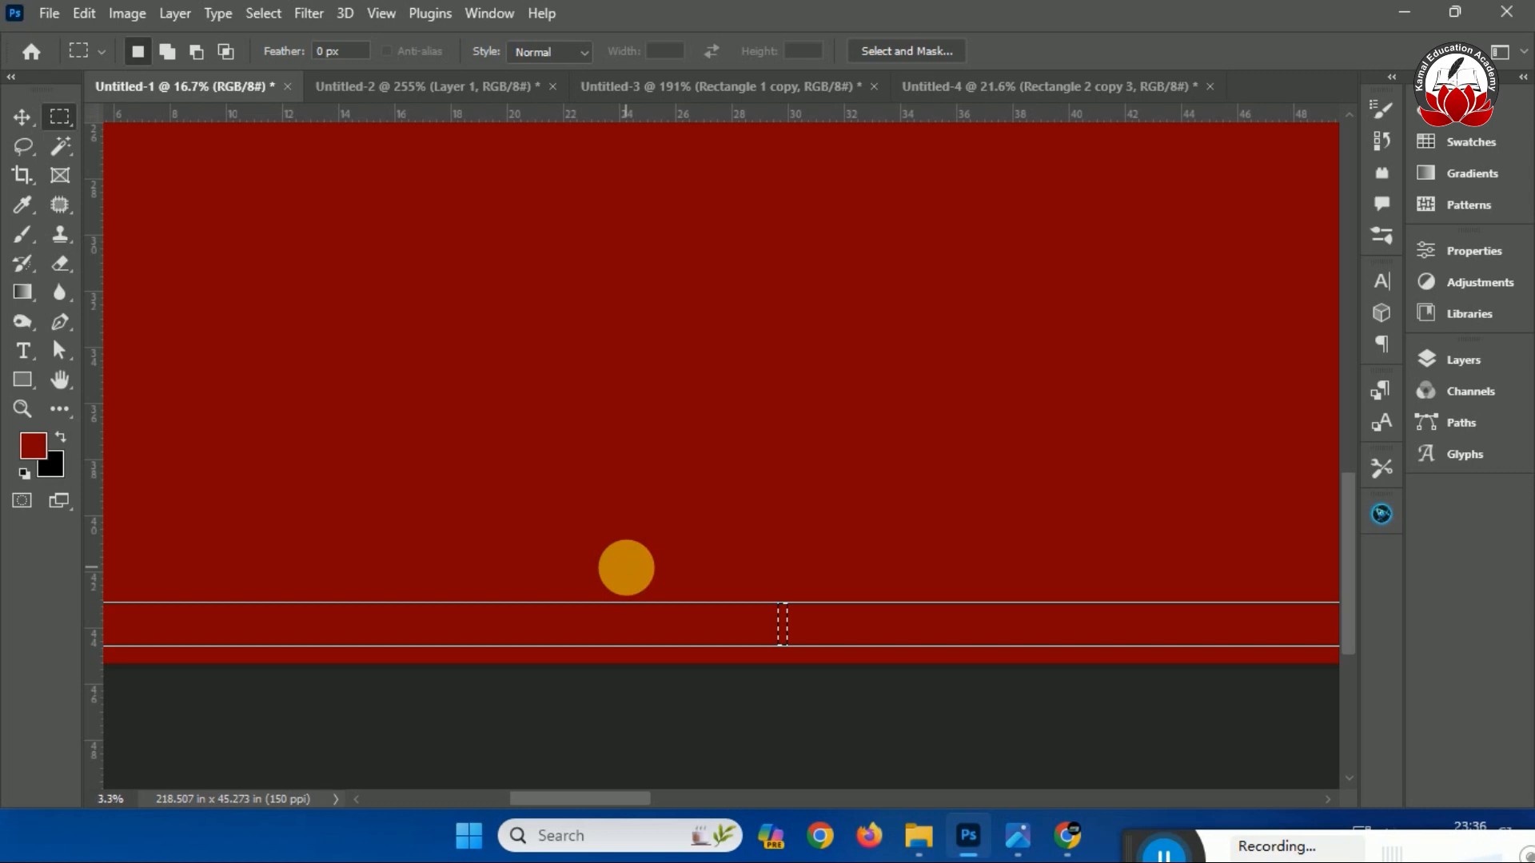
# Try to fill the full-width strip from the upper guide to the bottom edge with the black-and-cream dotted triangle pattern.
pyautogui.scroll(-6, 636, 578)
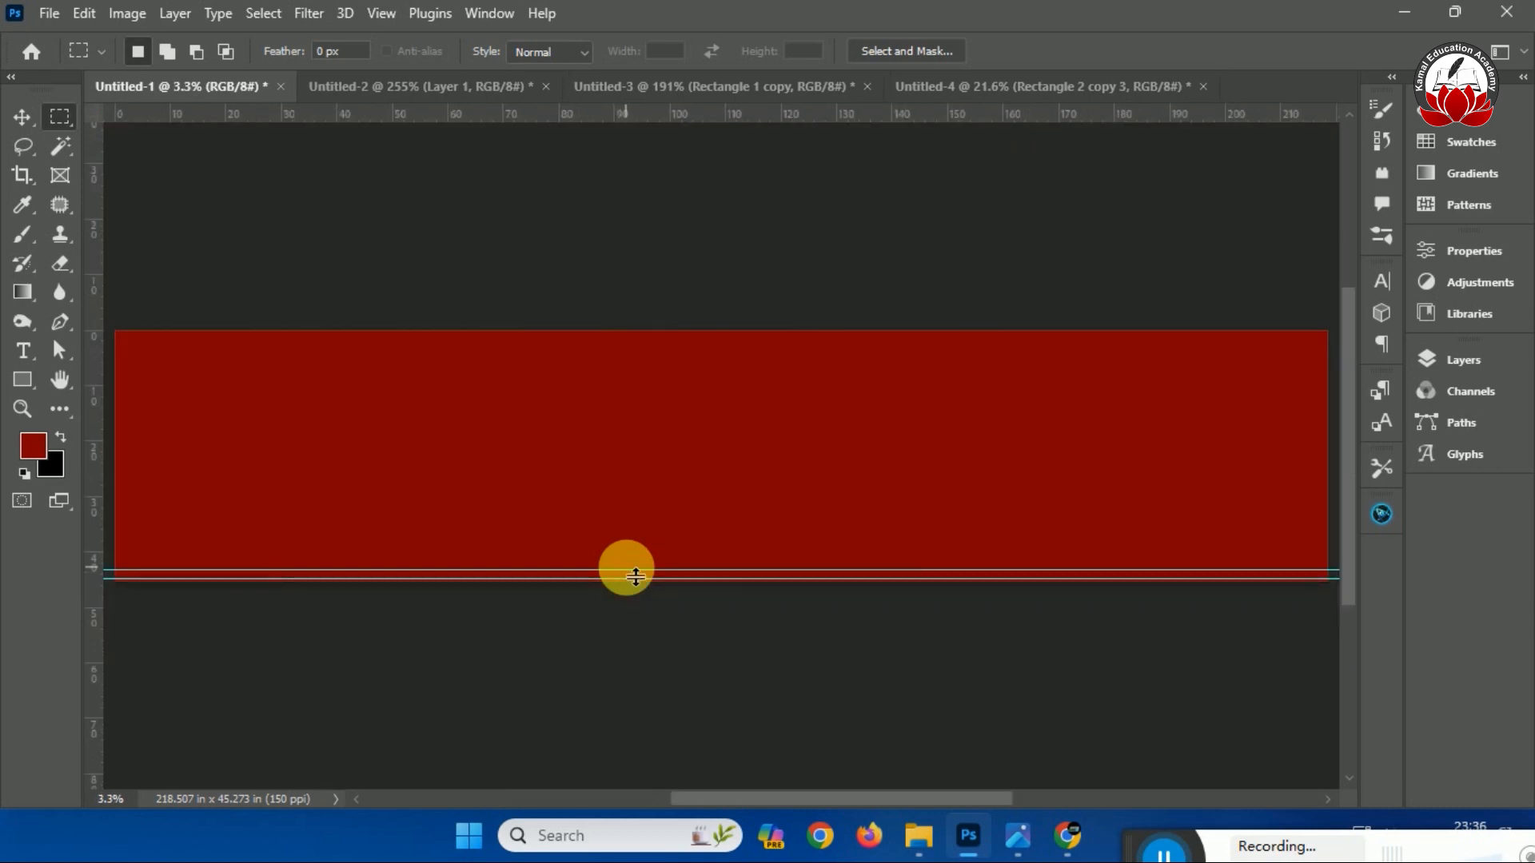
pyautogui.moveTo(124, 578); pyautogui.dragTo(1377, 607)
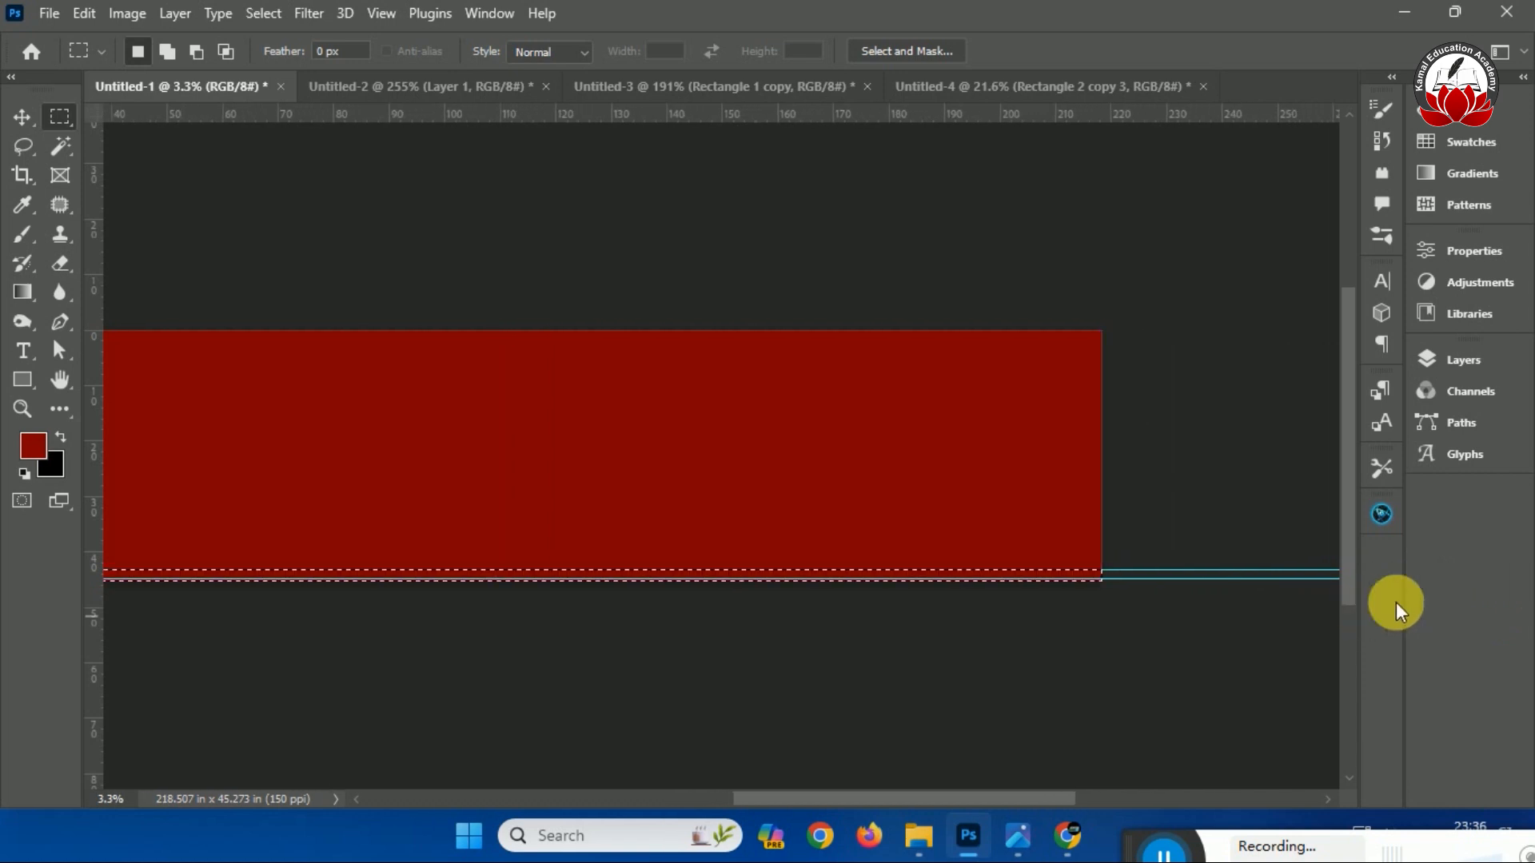
pyautogui.click(1463, 360)
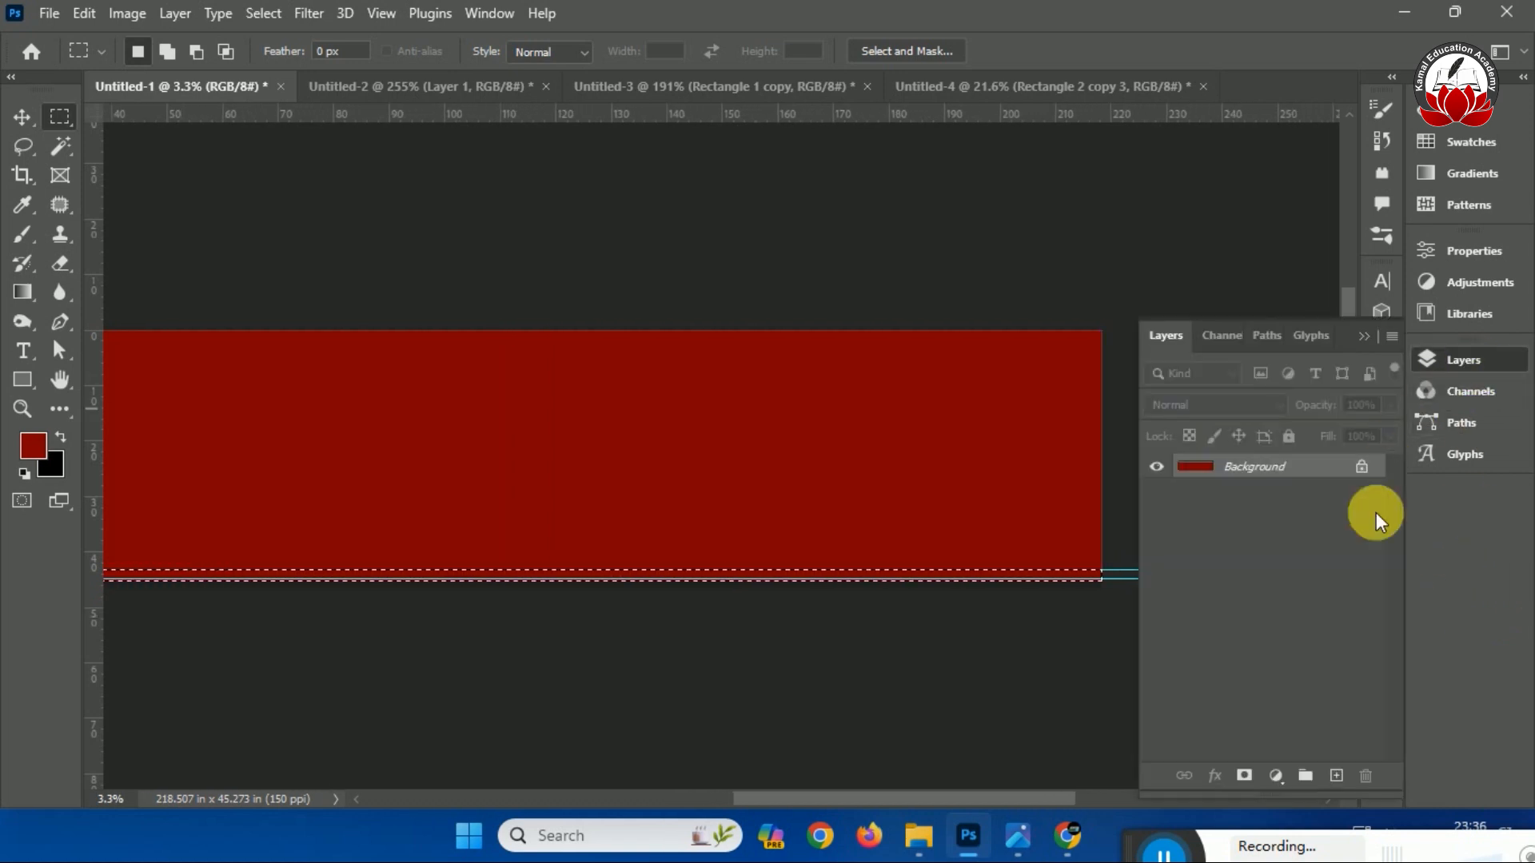
pyautogui.click(1336, 776)
pyautogui.click(1277, 776)
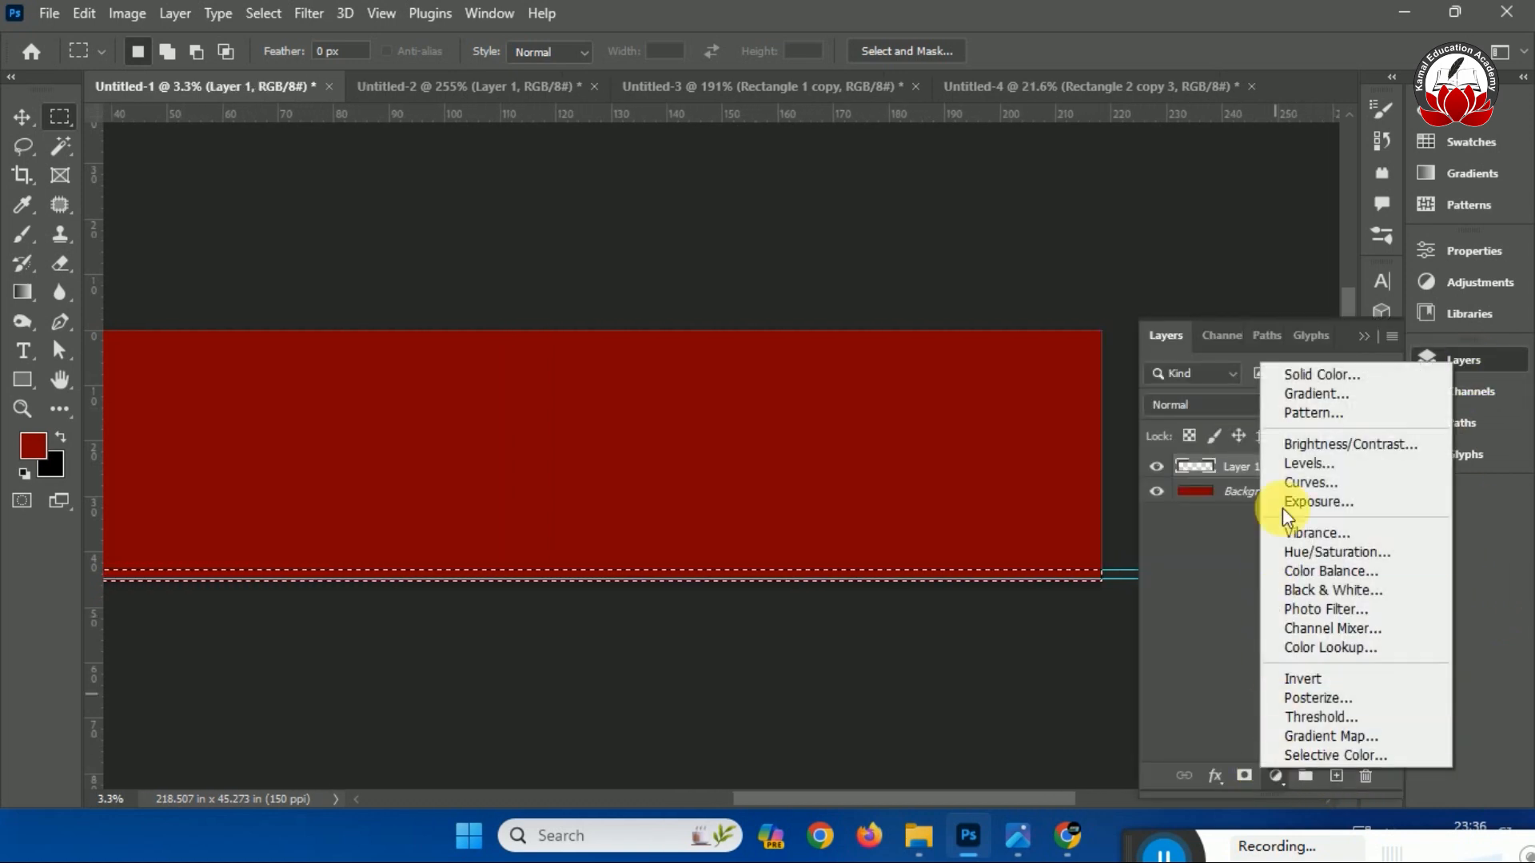
pyautogui.click(1337, 415)
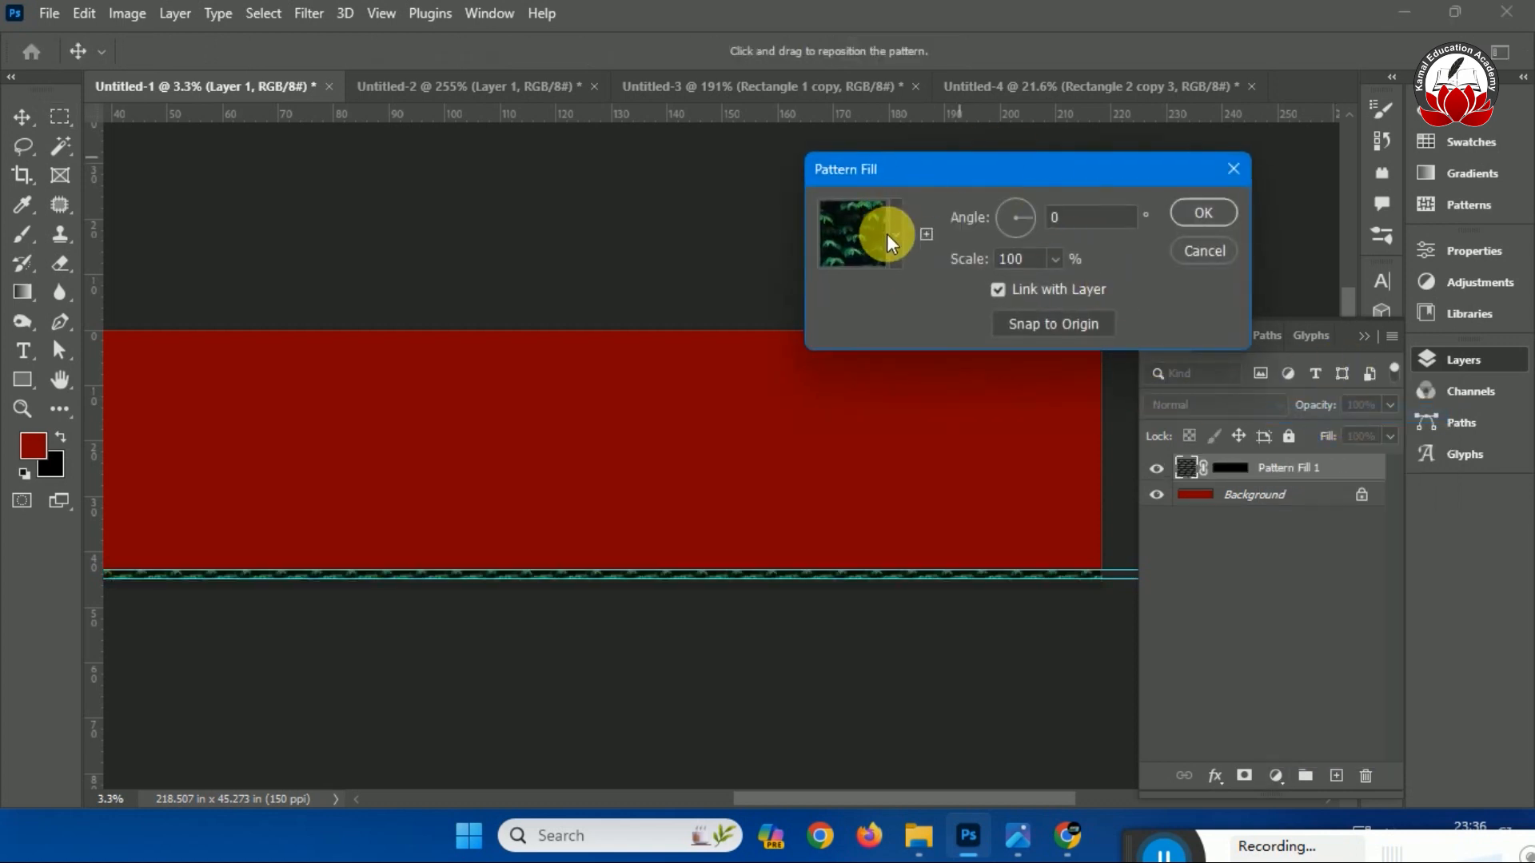
pyautogui.click(891, 240)
pyautogui.scroll(-10, 827, 351)
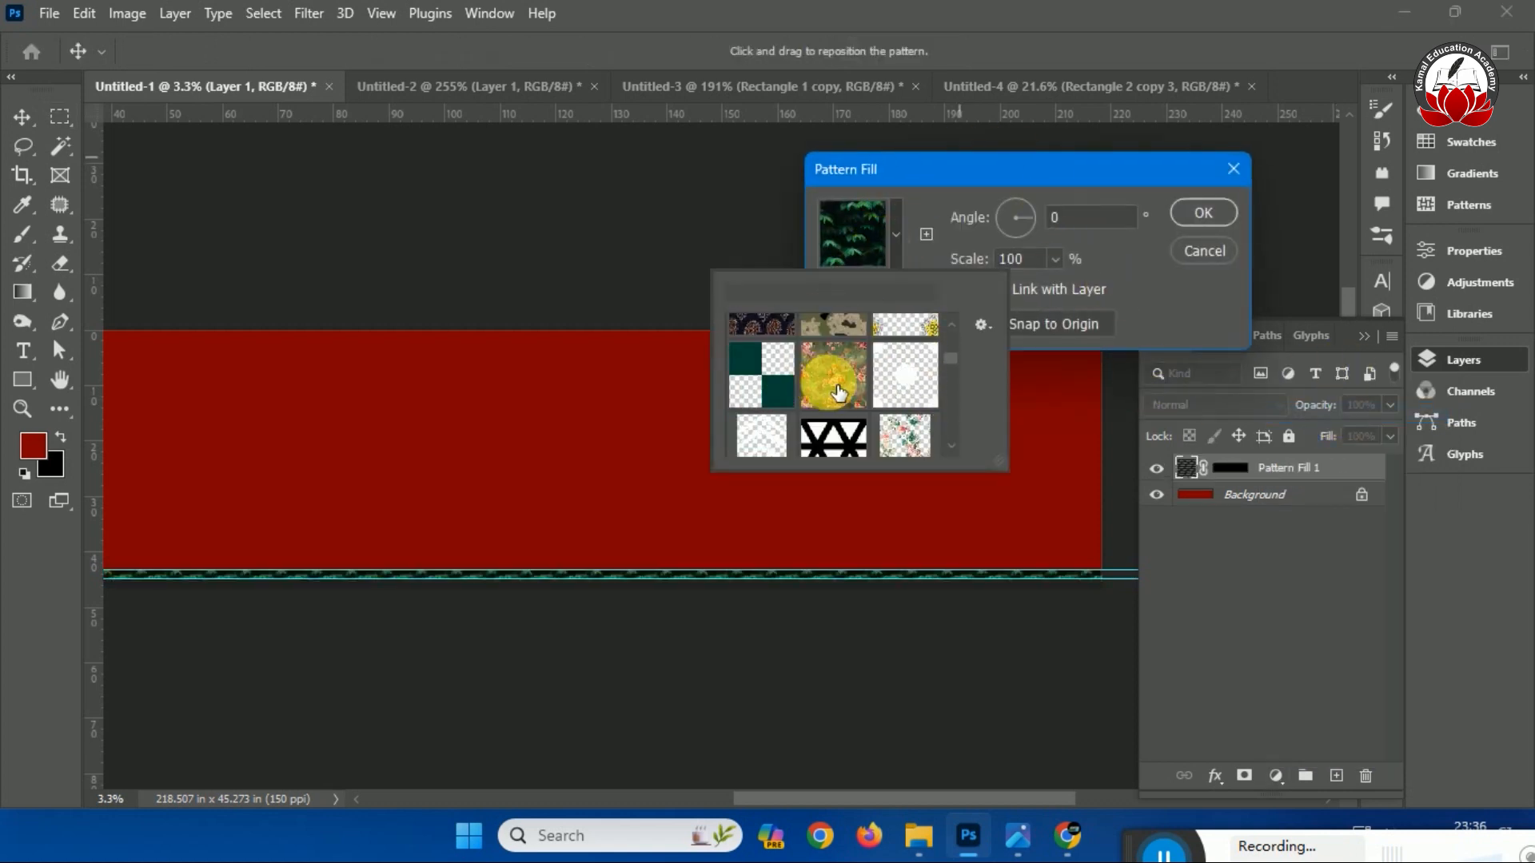
pyautogui.scroll(-5, 837, 392)
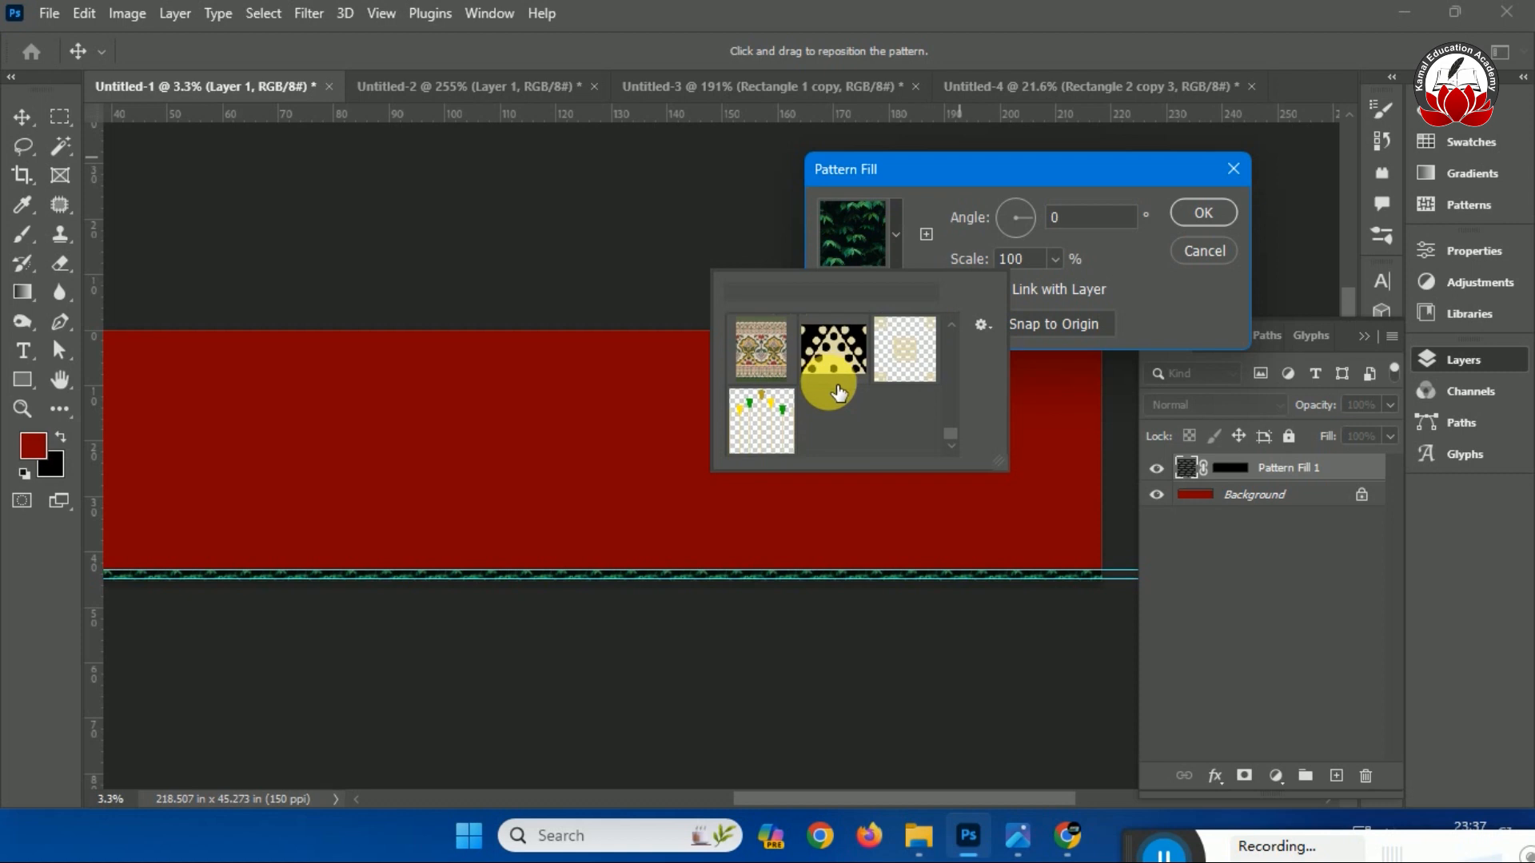
pyautogui.click(837, 386)
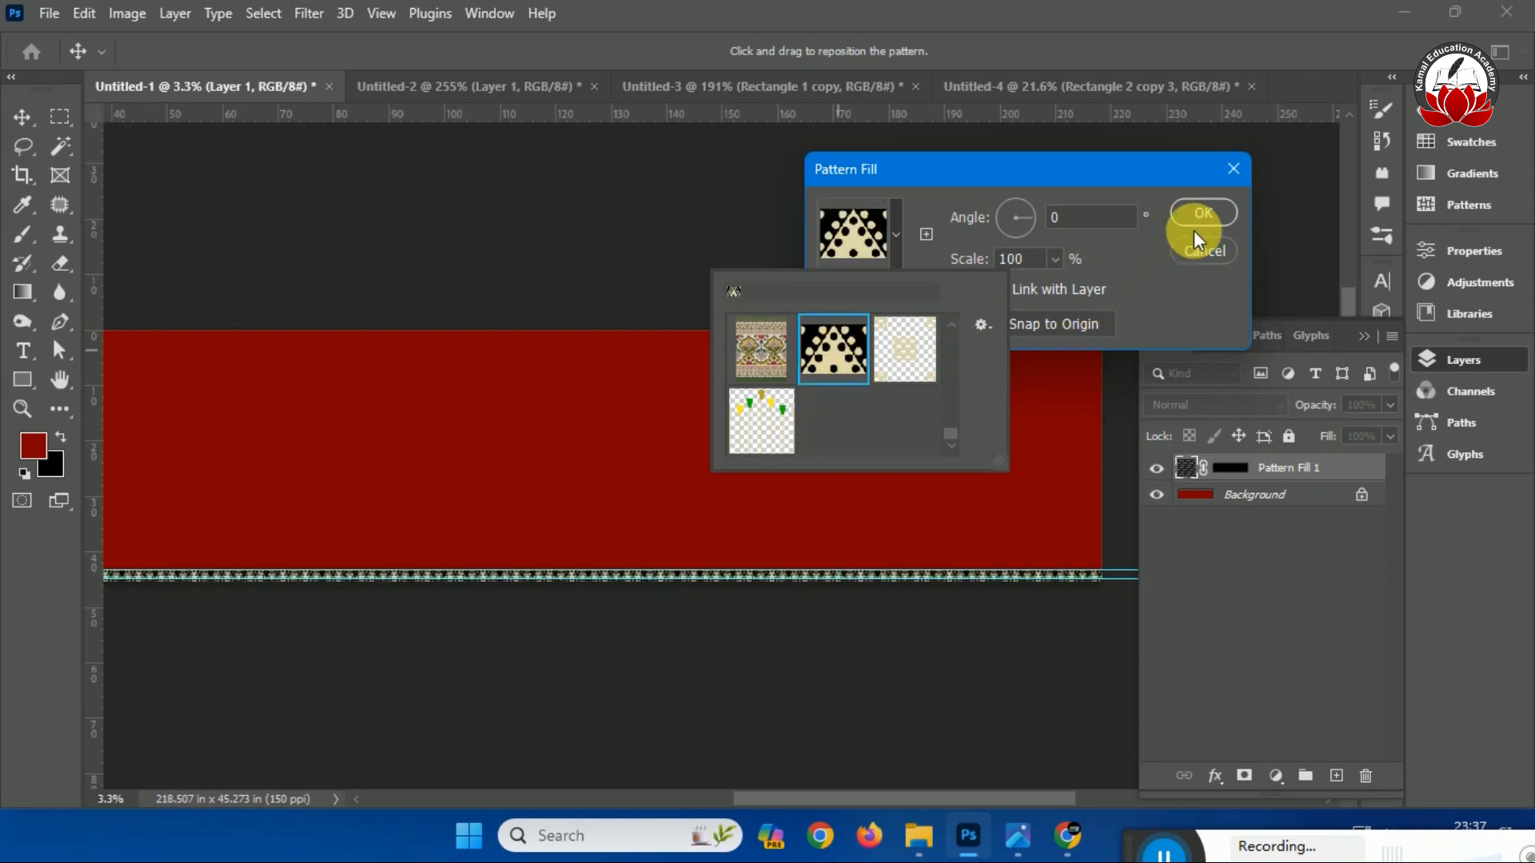
# Try to reposition the triangle pattern within the bottom strip, then abandon the pattern fill and undo the preceding changes.
pyautogui.hotkey('ctrl', '+')
pyautogui.hotkey('ctrl', '+')
pyautogui.hotkey('ctrl', '+')
pyautogui.hotkey('ctrl', '+')
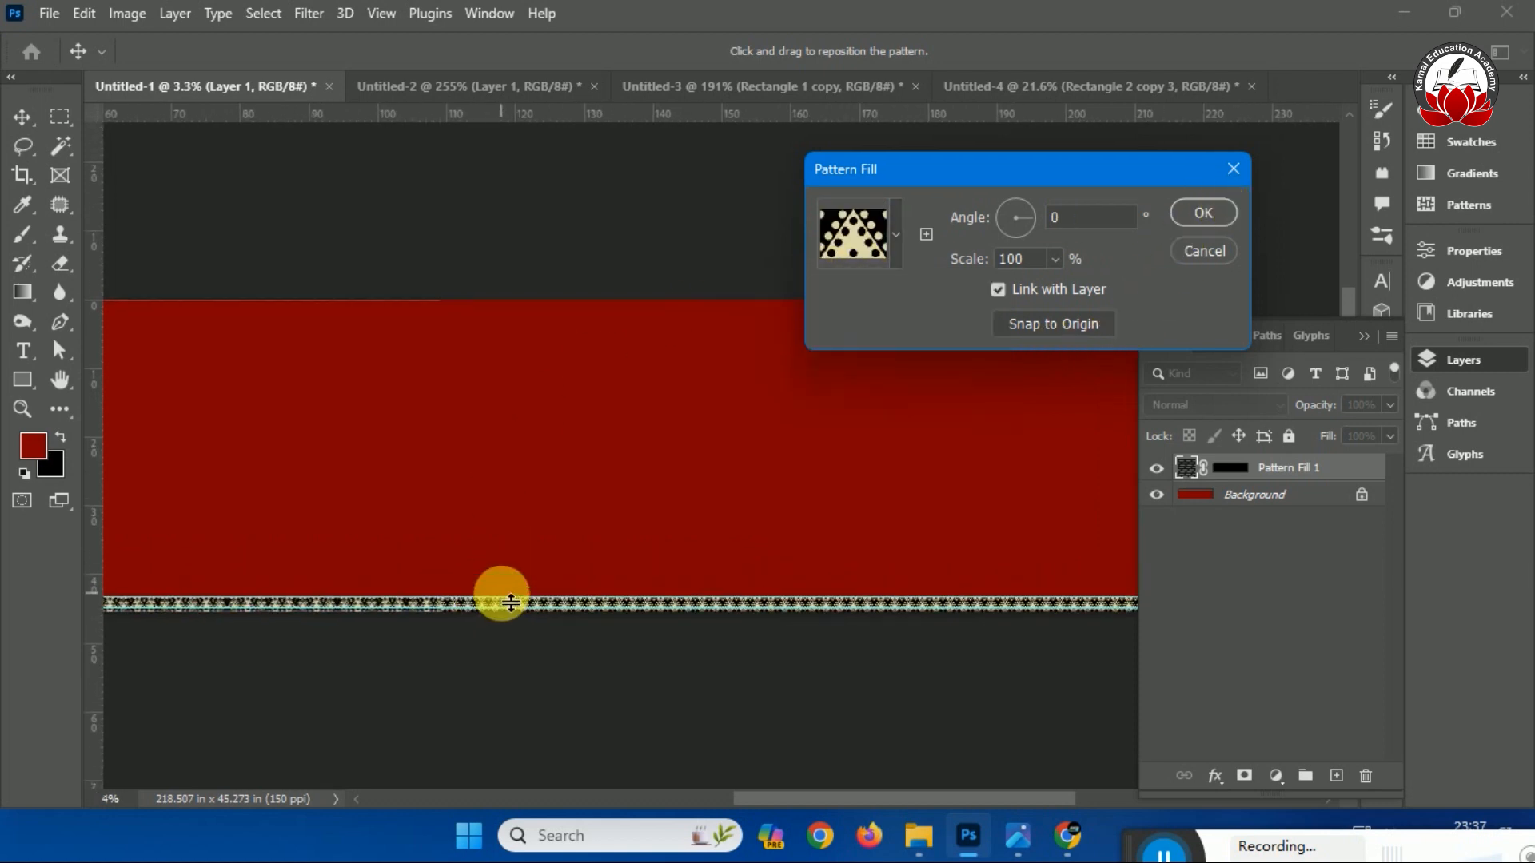
pyautogui.scroll(-2, 528, 587)
pyautogui.scroll(-2, 584, 566)
pyautogui.hotkey('ctrl', '+')
pyautogui.hotkey('ctrl', '+')
pyautogui.hotkey('ctrl', '+')
pyautogui.hotkey('ctrl', '+')
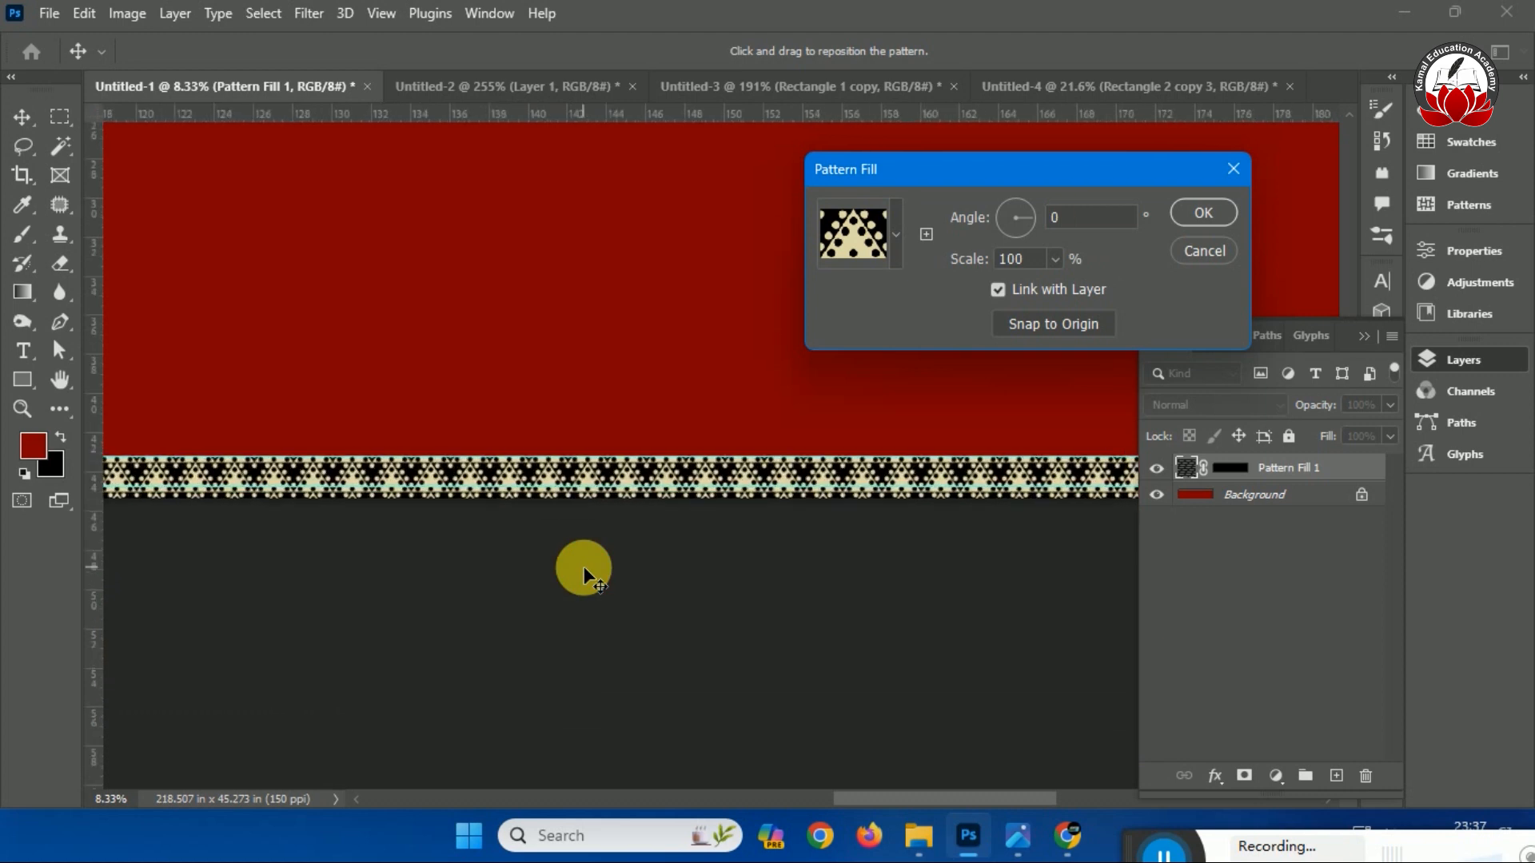
pyautogui.scroll(-2, 584, 569)
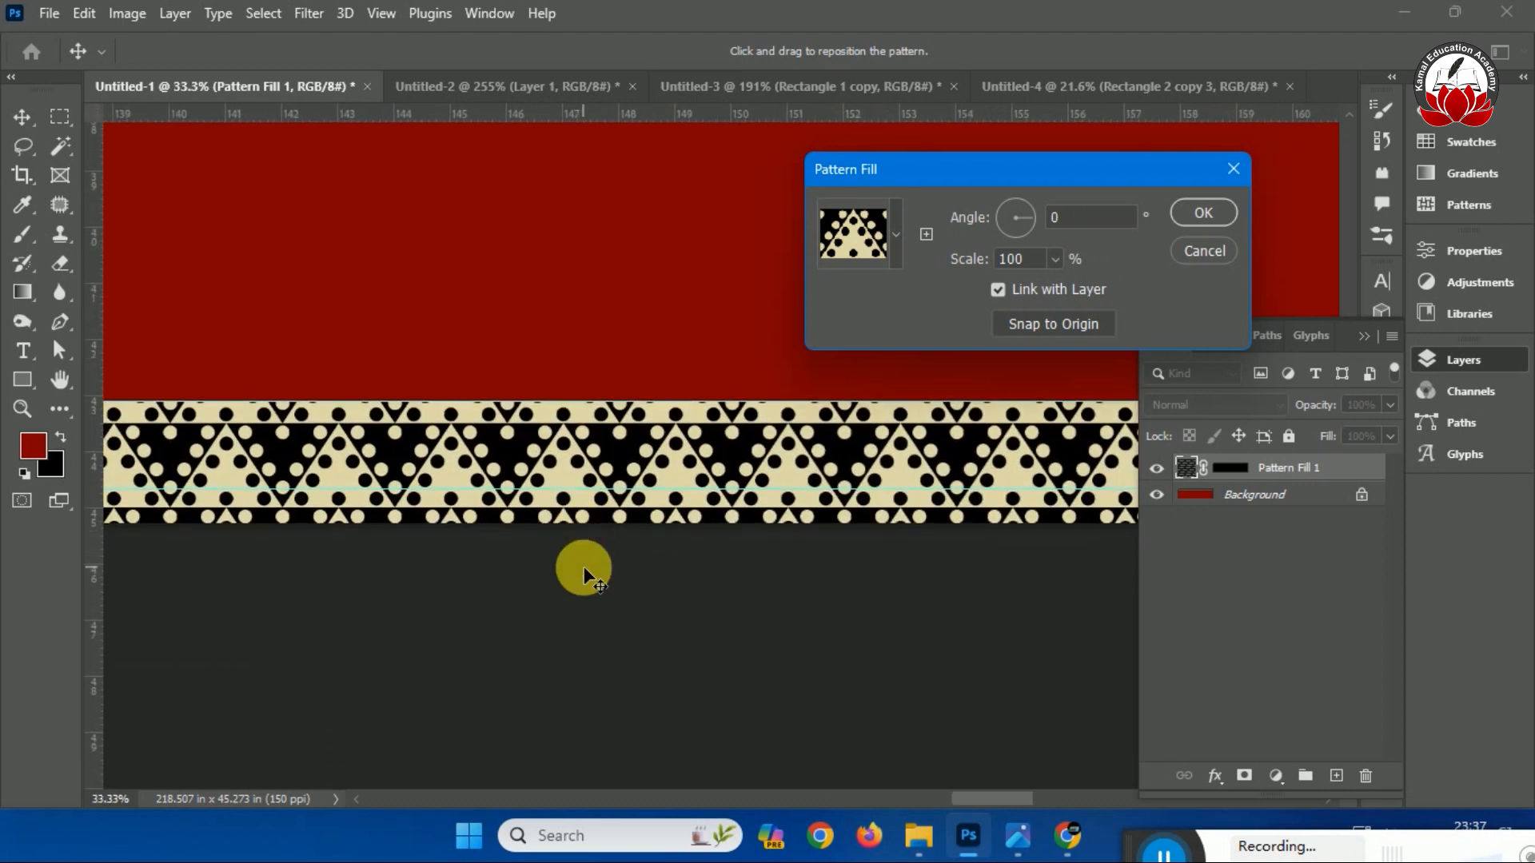
pyautogui.moveTo(466, 441); pyautogui.dragTo(516, 512)
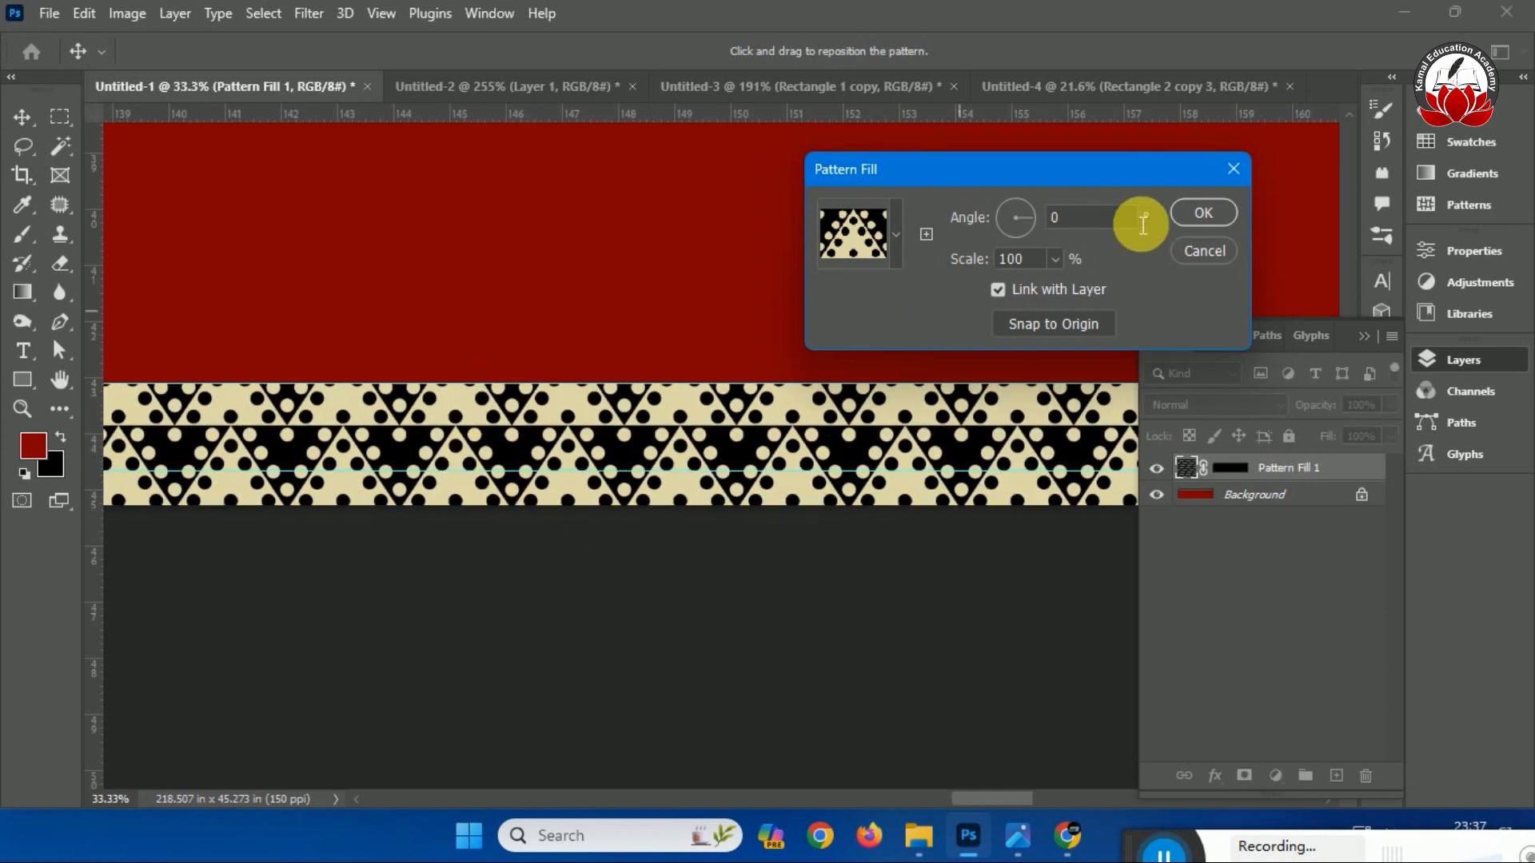
pyautogui.click(1206, 253)
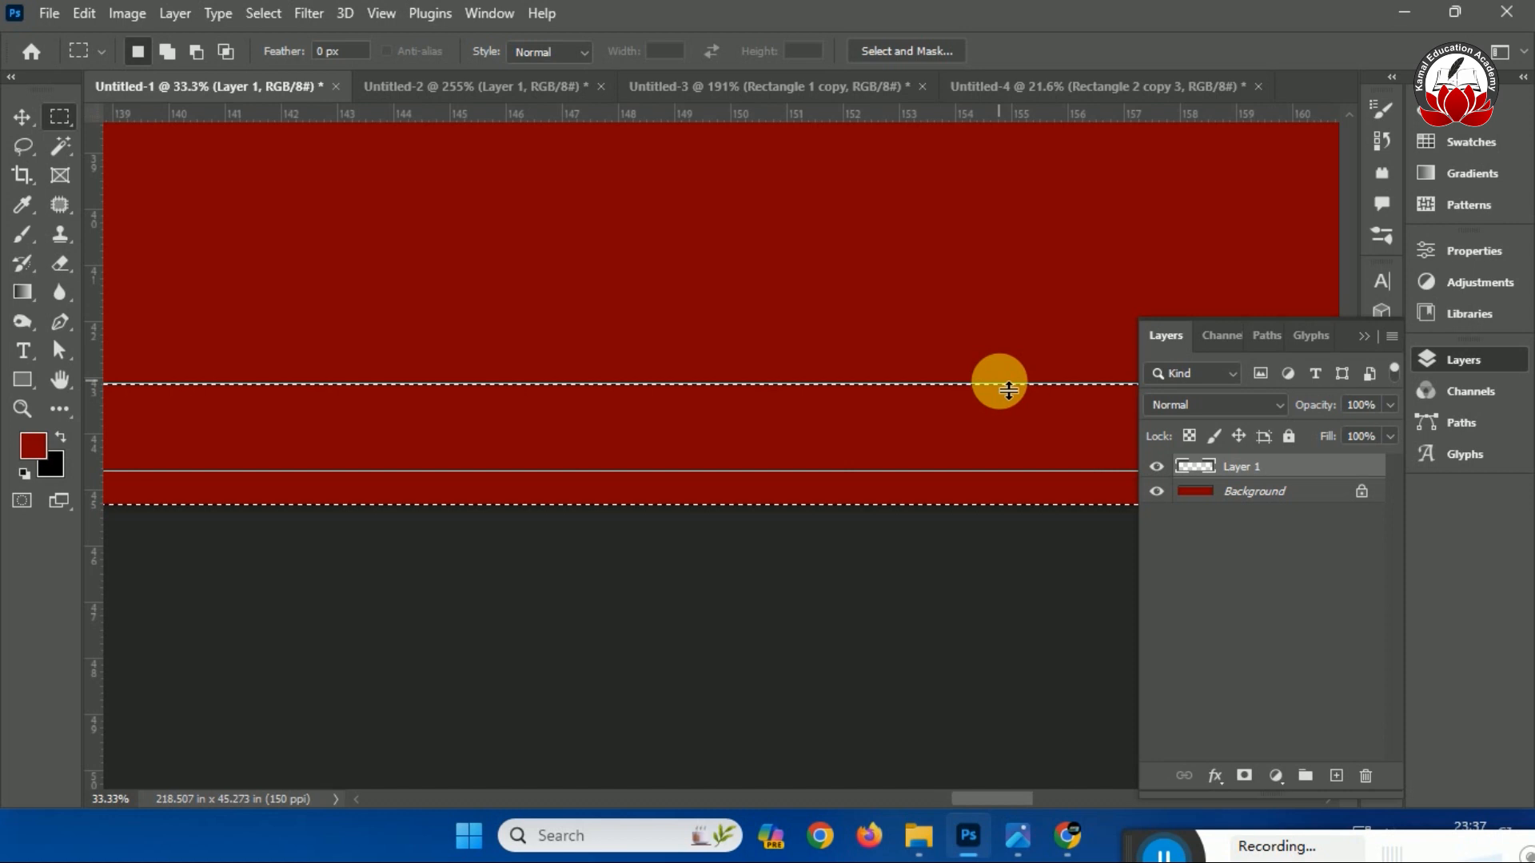
pyautogui.hotkey('ctrl', 'z')
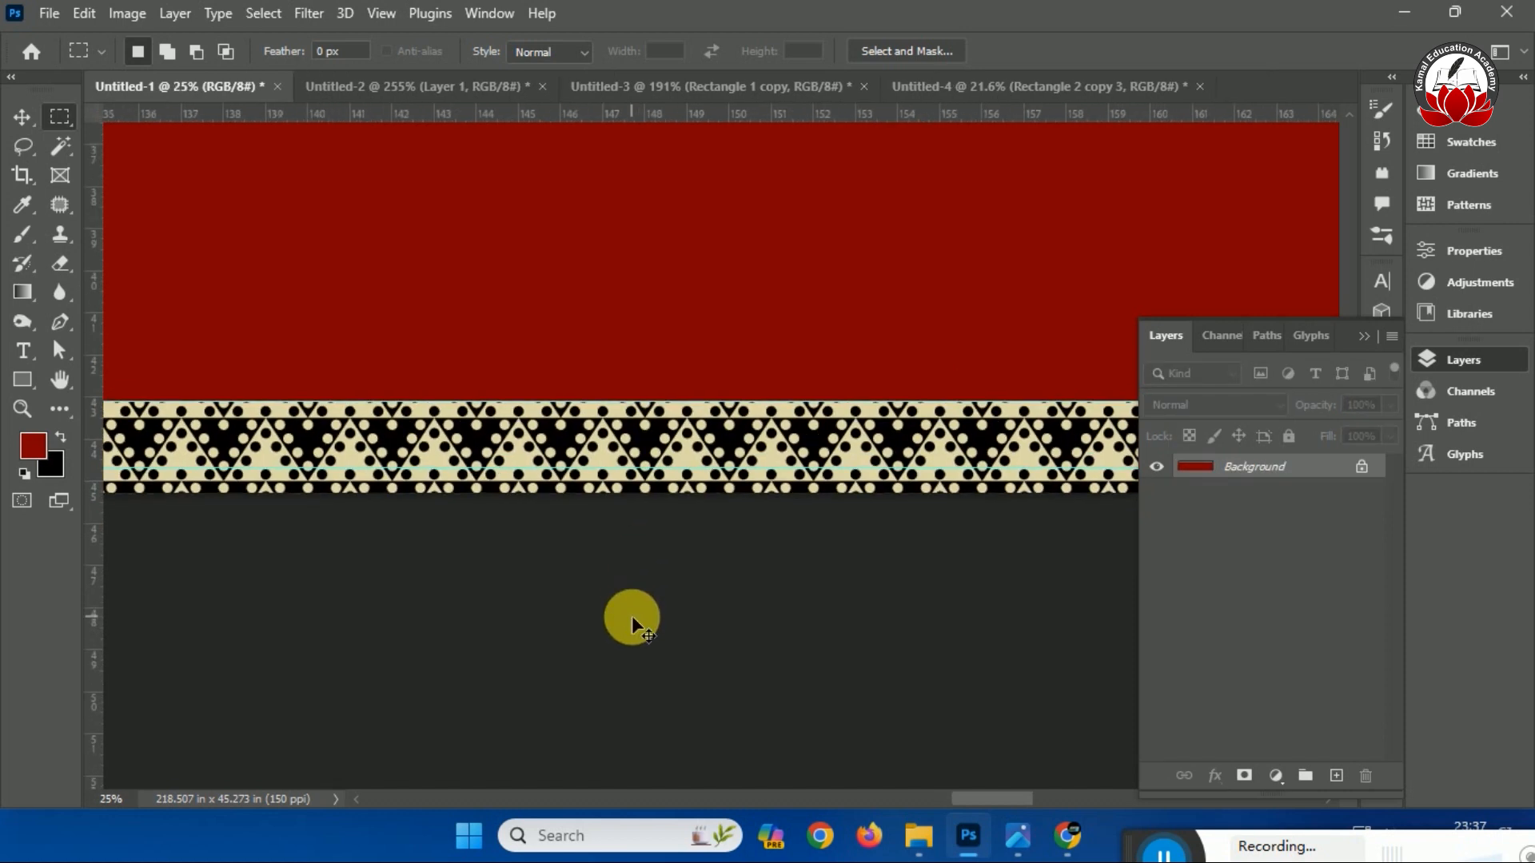
pyautogui.hotkey('ctrl', 'z')
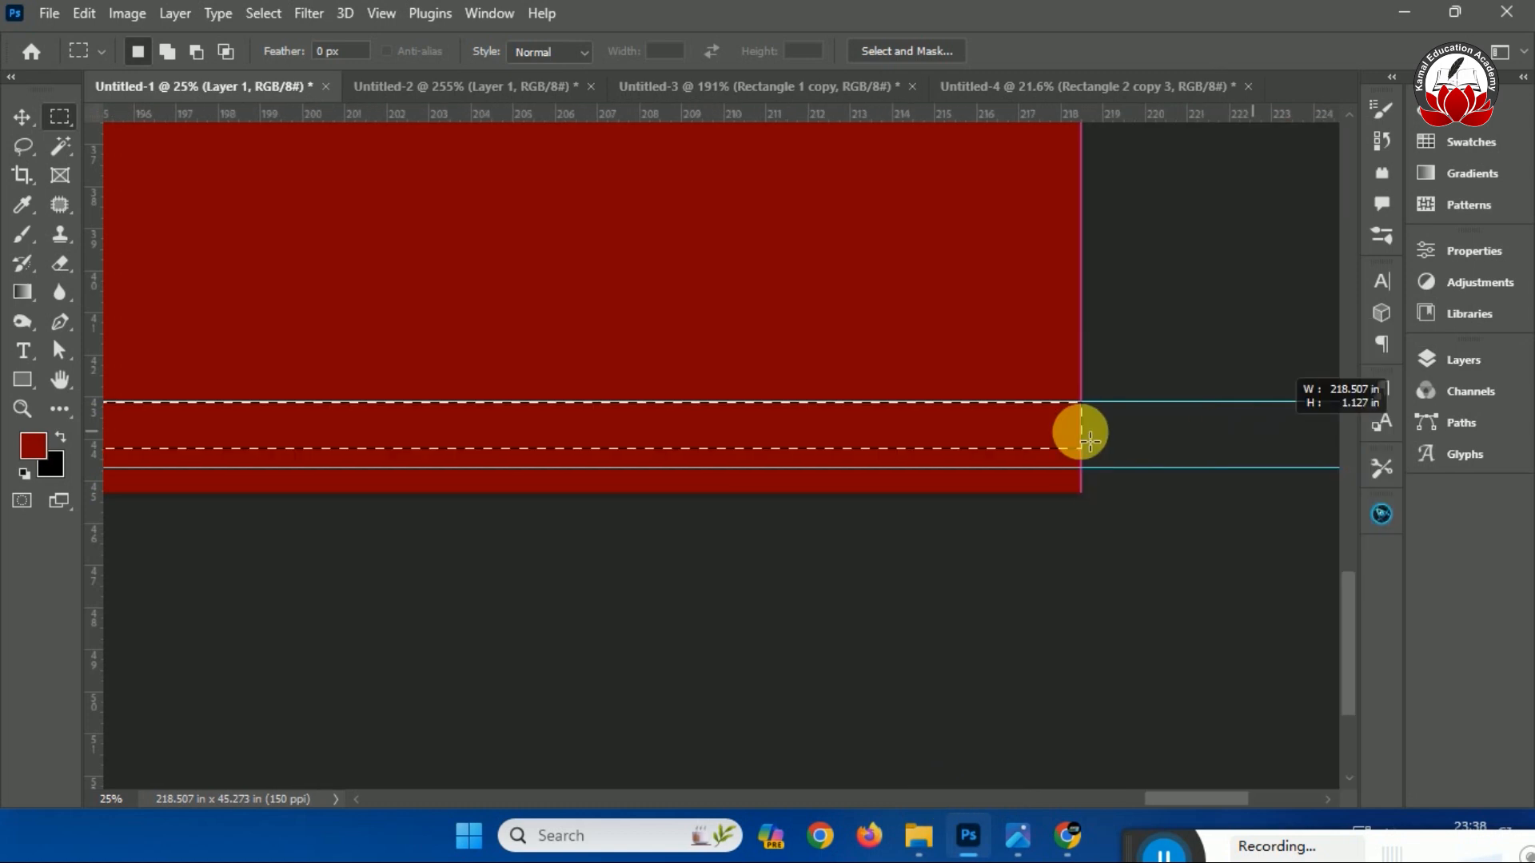
# Fill the full-width strip between the two guides with the black-and-cream dotted triangle pattern using a pattern fill layer.
pyautogui.moveTo(1092, 441)
pyautogui.mouseDown()
pyautogui.moveTo(933, 432)
pyautogui.moveTo(1103, 470)
pyautogui.moveTo(1082, 467)
pyautogui.mouseUp()
pyautogui.click(1471, 356)
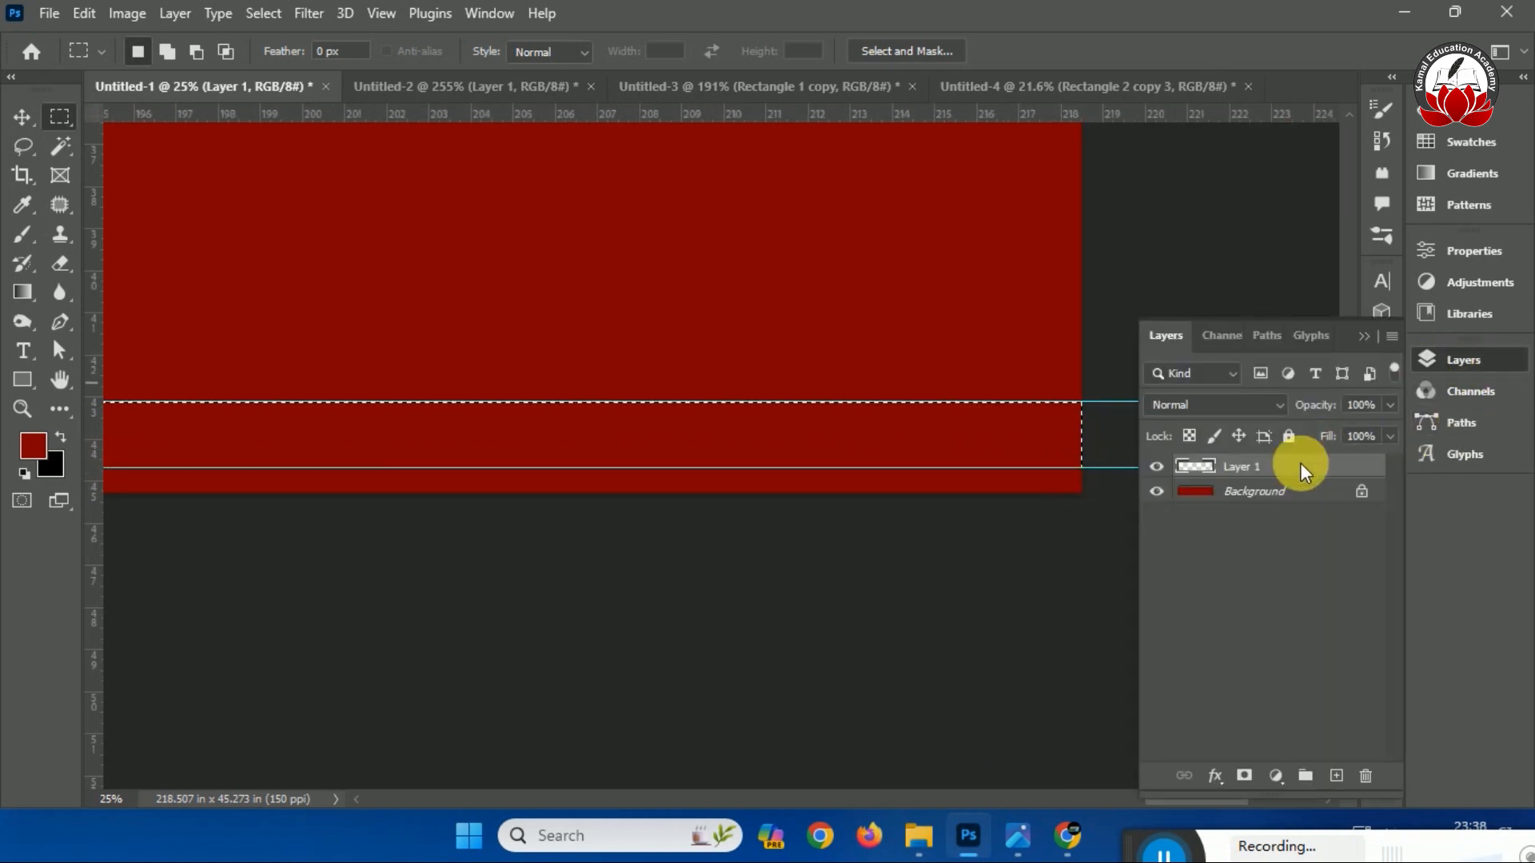
pyautogui.click(1275, 778)
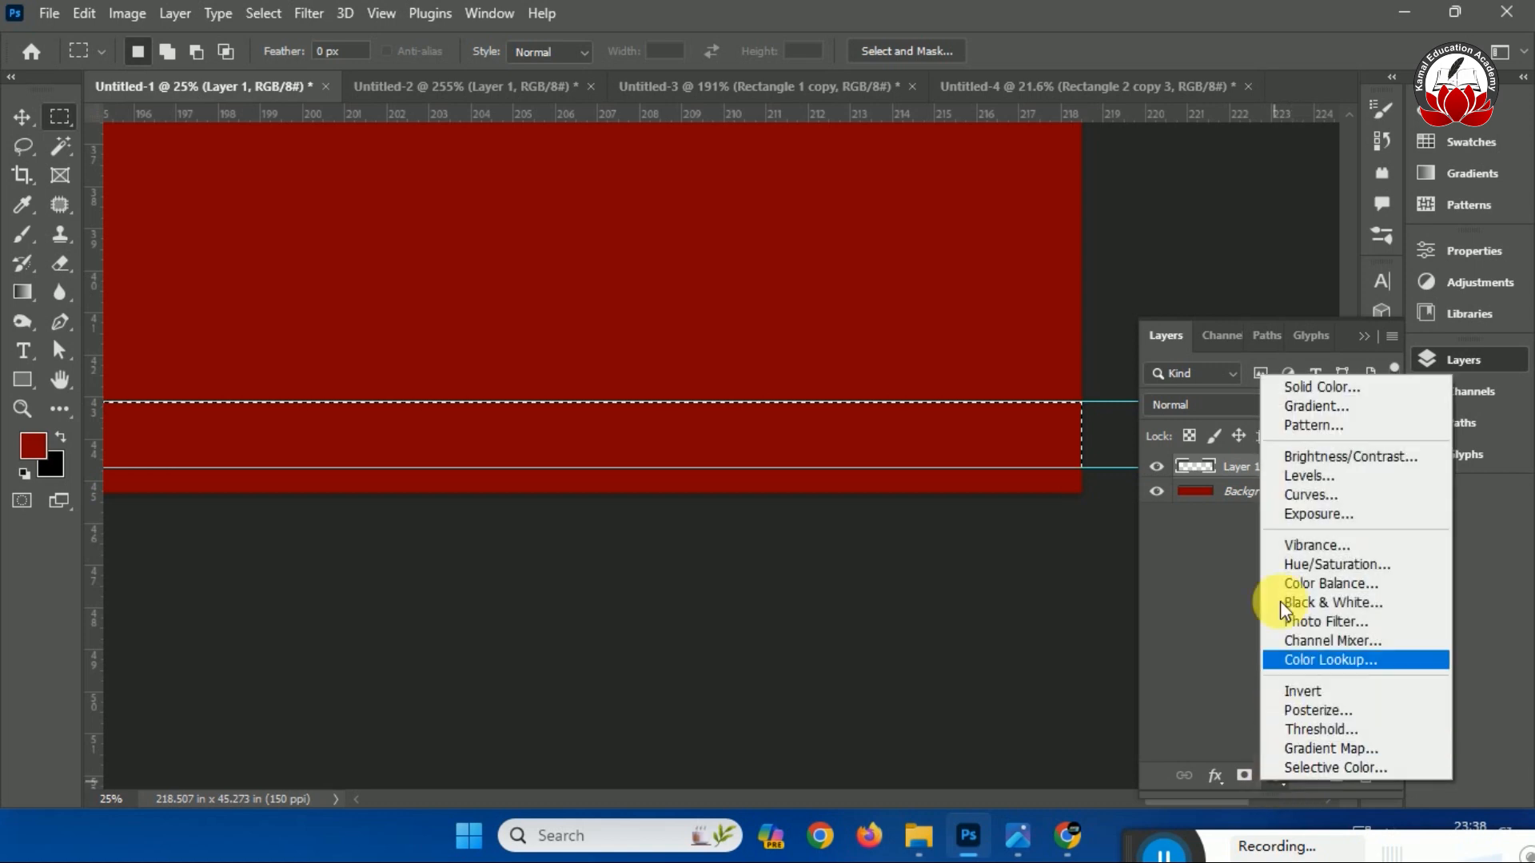
pyautogui.click(1302, 426)
pyautogui.click(897, 224)
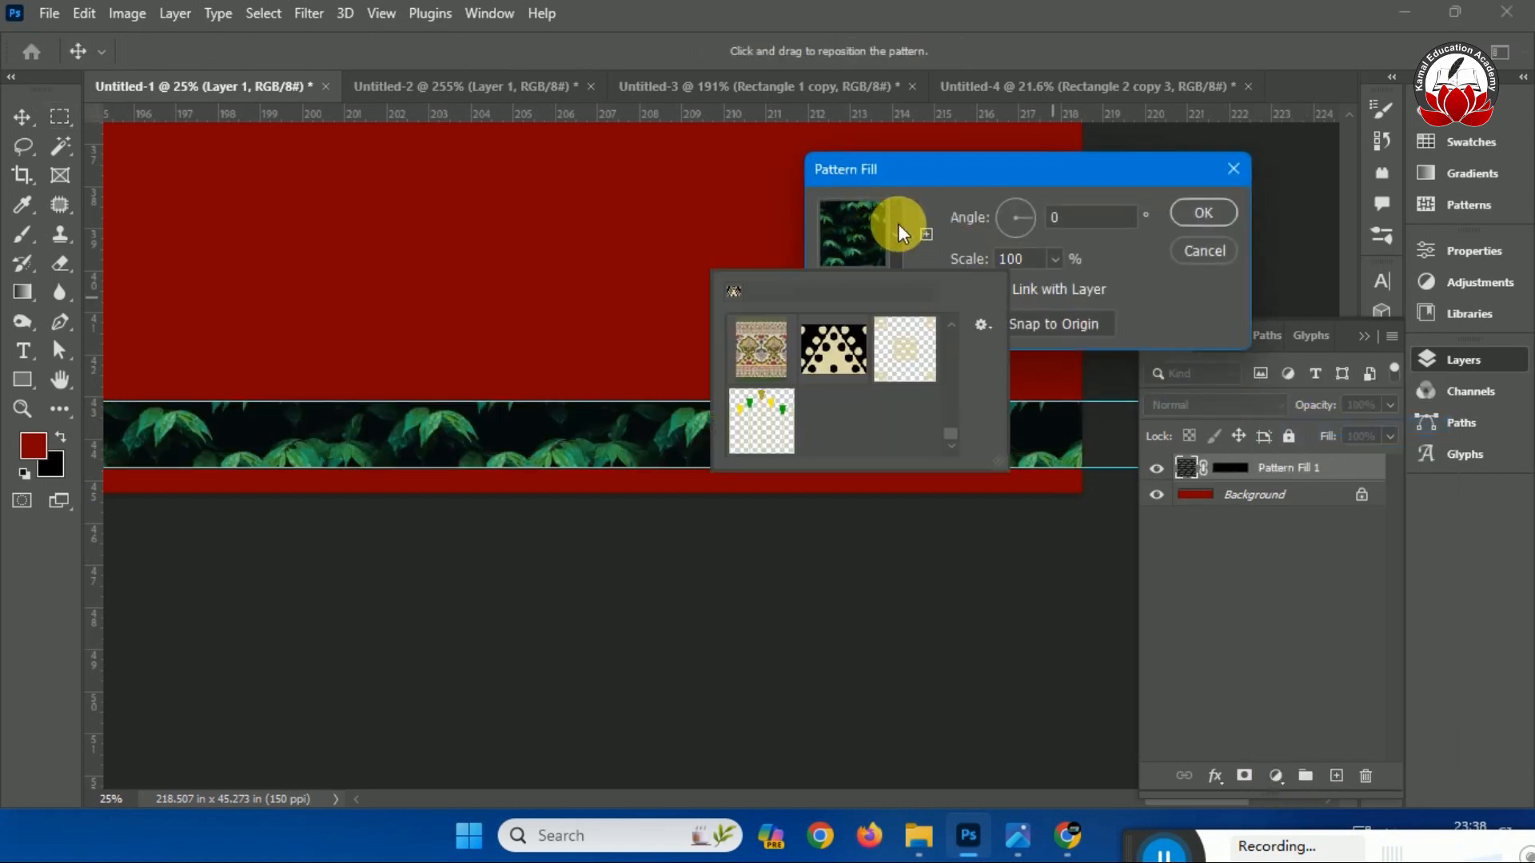
pyautogui.click(833, 350)
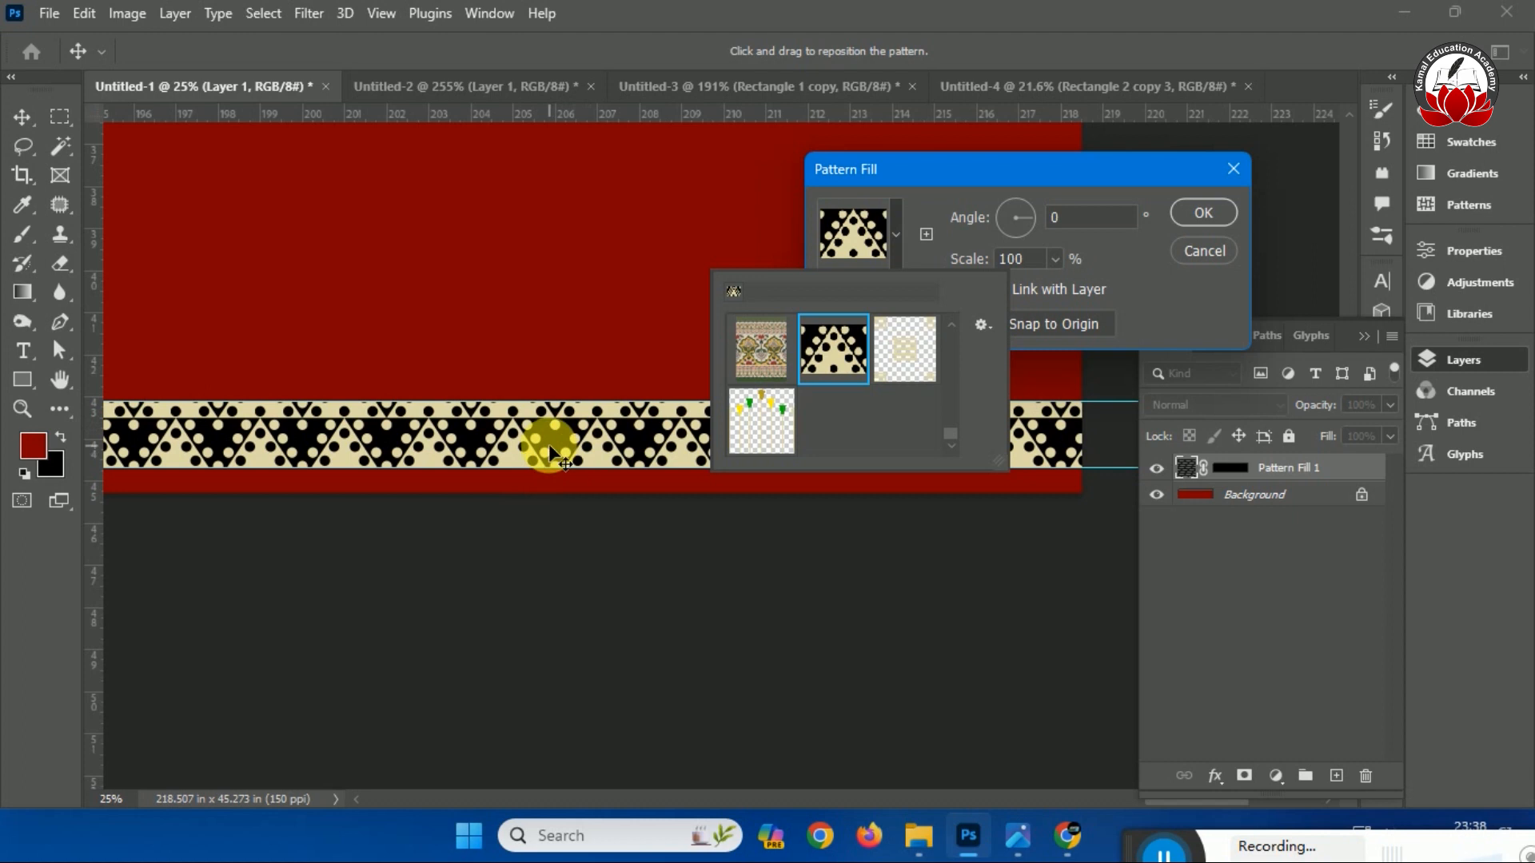
# Reposition the triangle pattern within the strip so whole triangles fit between the guides, and apply the fill.
pyautogui.click(551, 451)
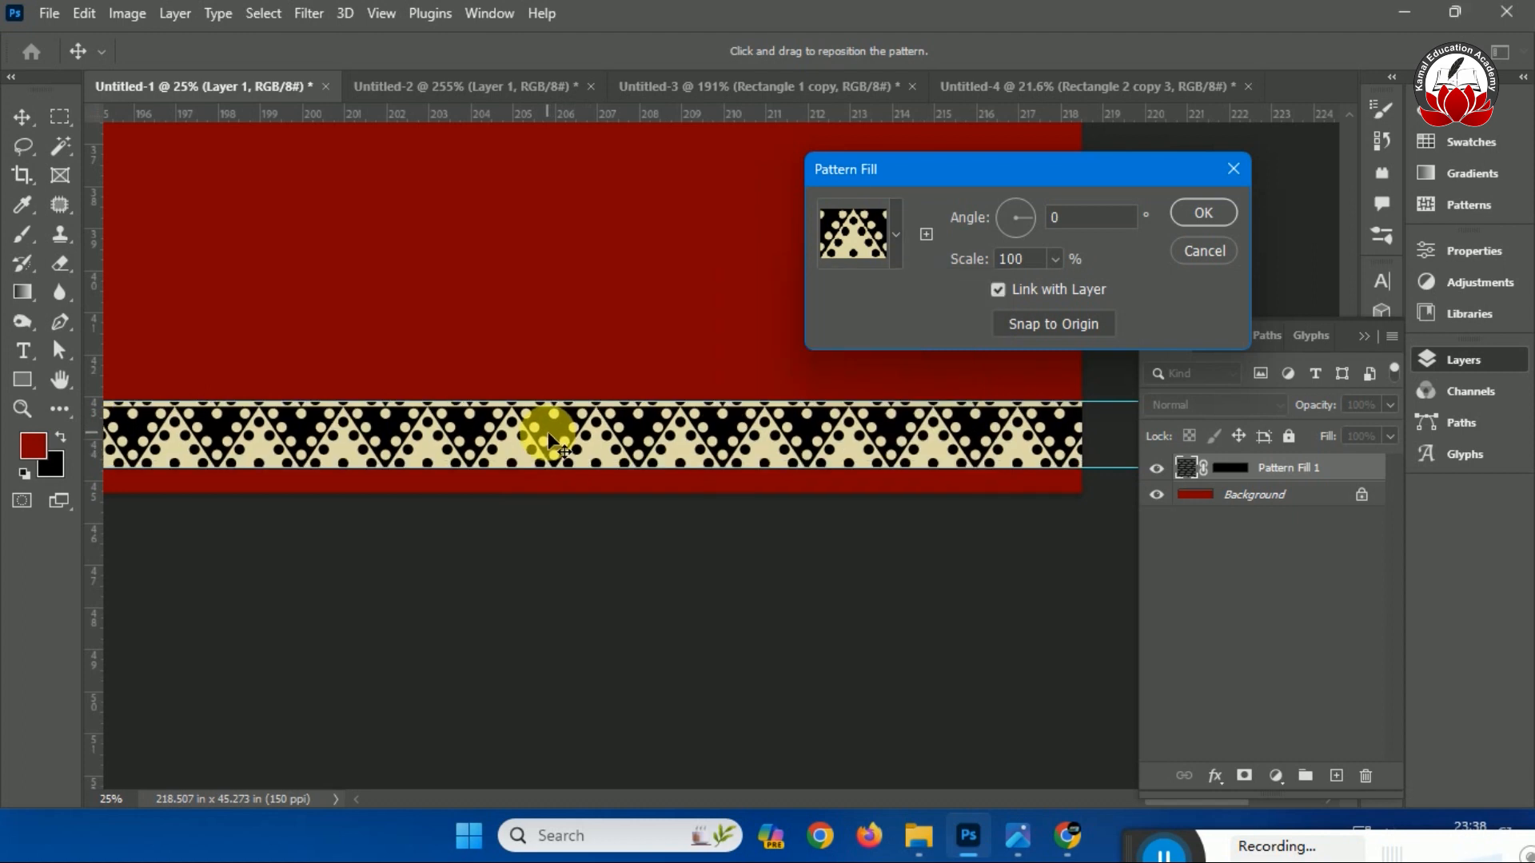
pyautogui.moveTo(549, 434); pyautogui.dragTo(549, 435)
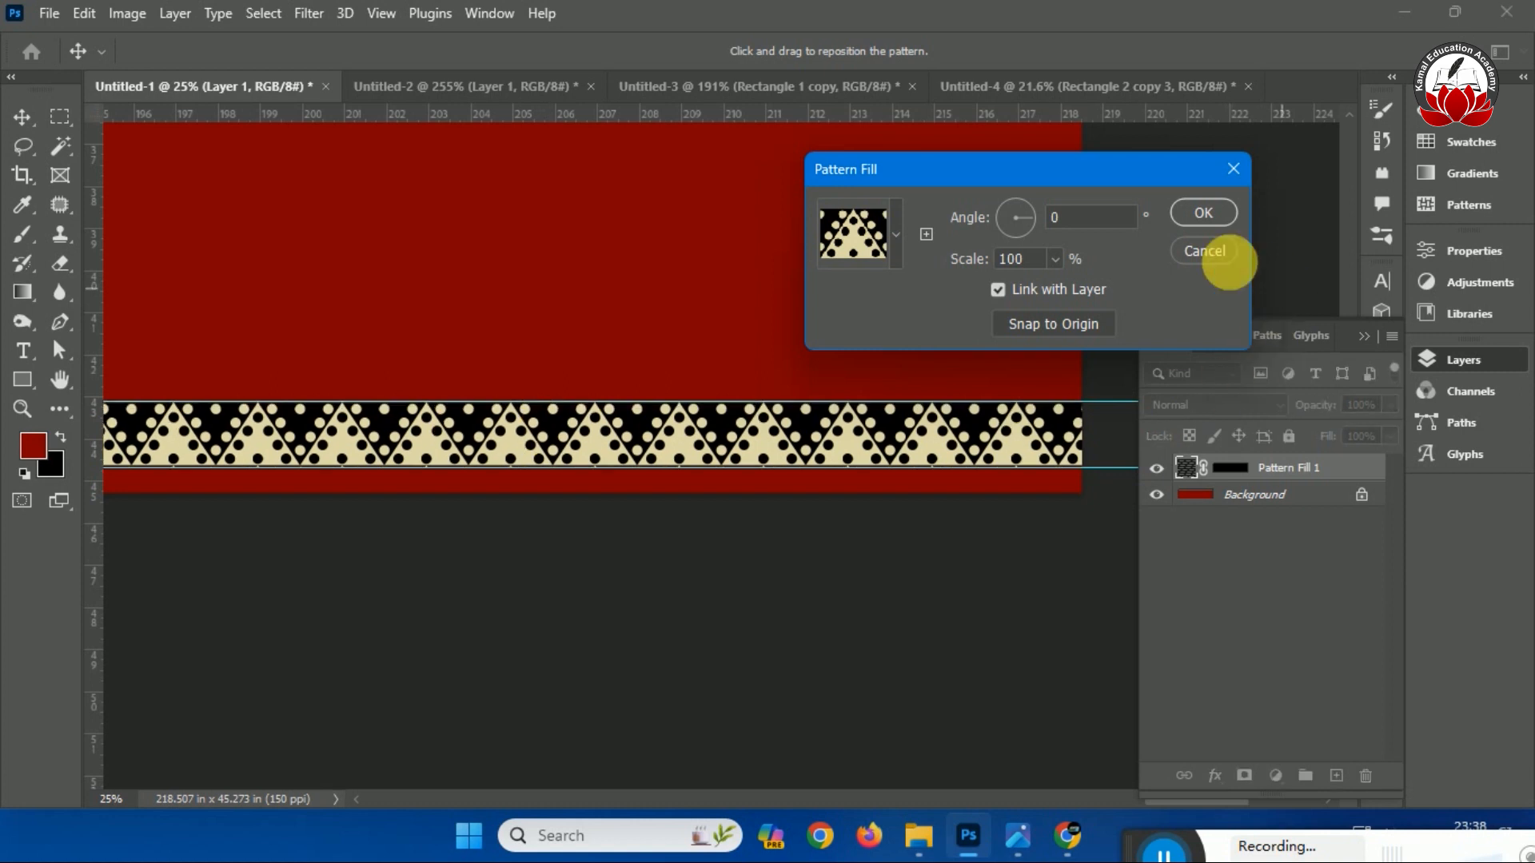
pyautogui.click(1205, 213)
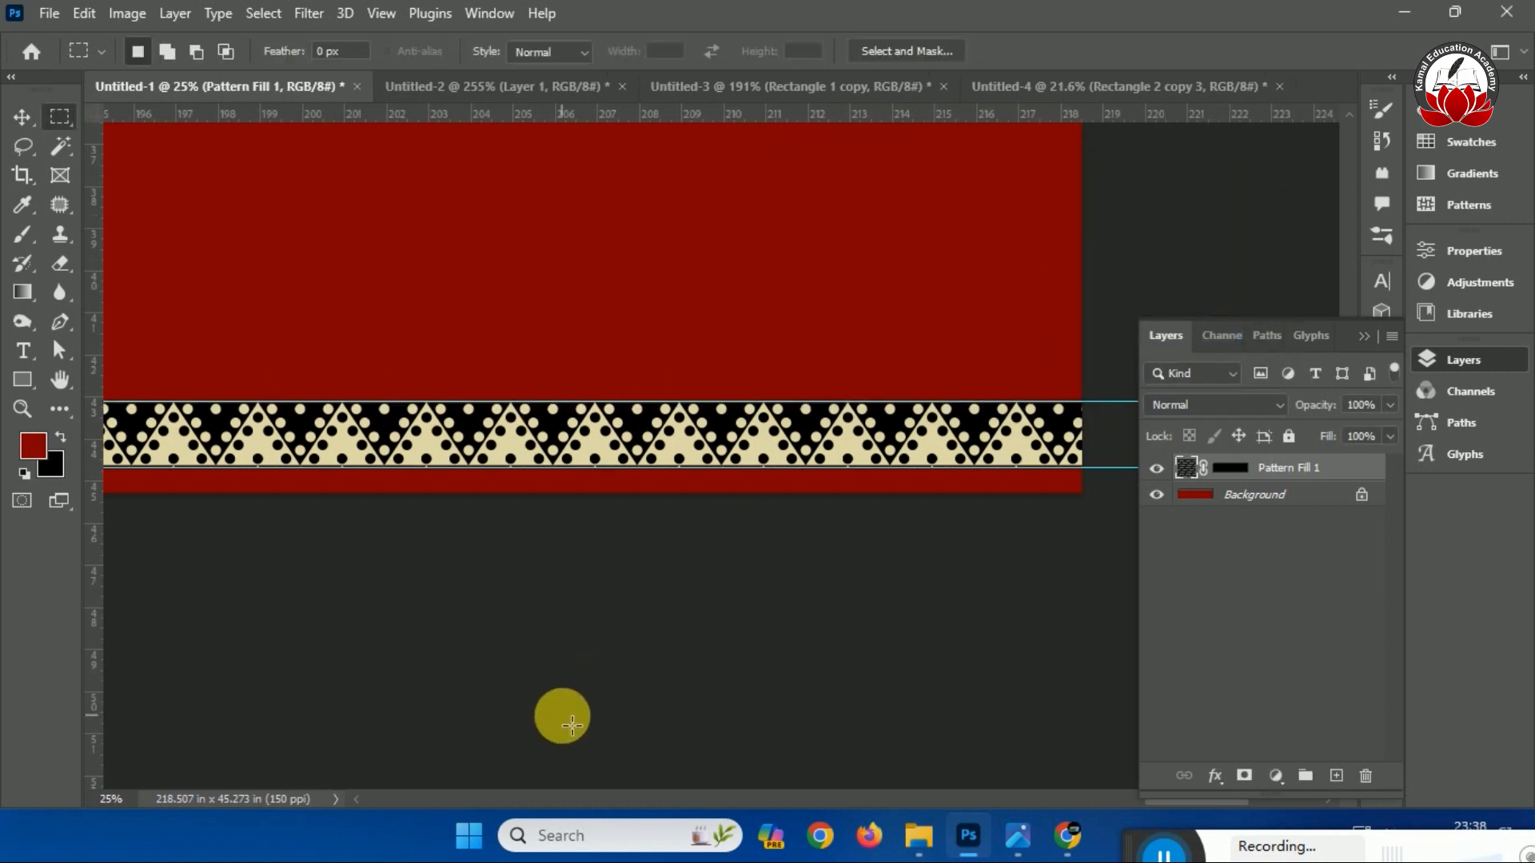
pyautogui.hotkey('ctrl', '+')
pyautogui.hotkey('ctrl', '+')
pyautogui.hotkey('ctrl', '+')
pyautogui.hotkey('ctrl', '+')
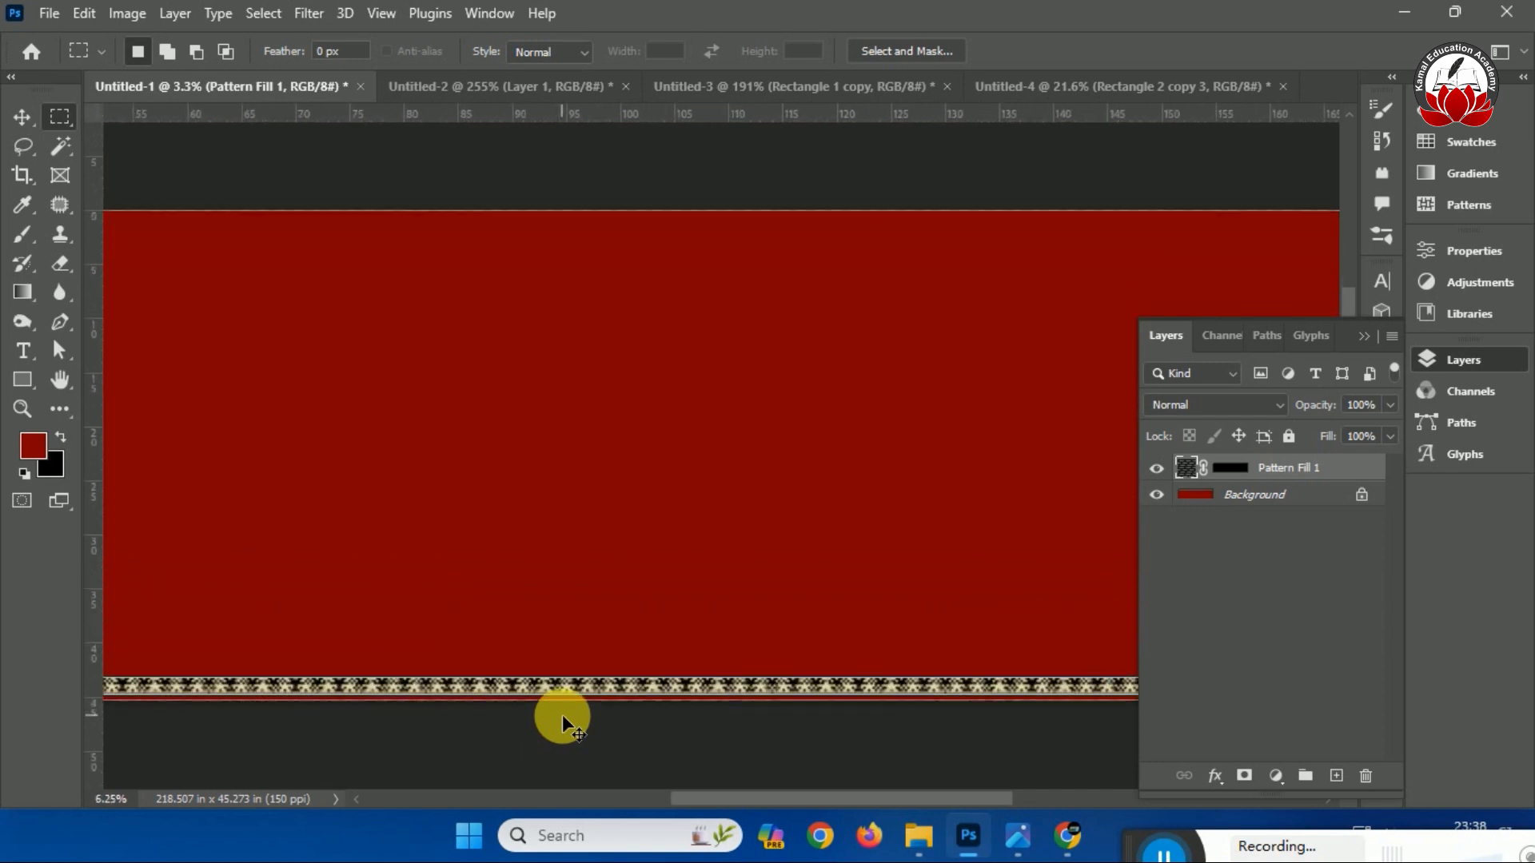
pyautogui.scroll(-3, 829, 507)
pyautogui.hotkey('ctrl', '+')
pyautogui.hotkey('ctrl', '+')
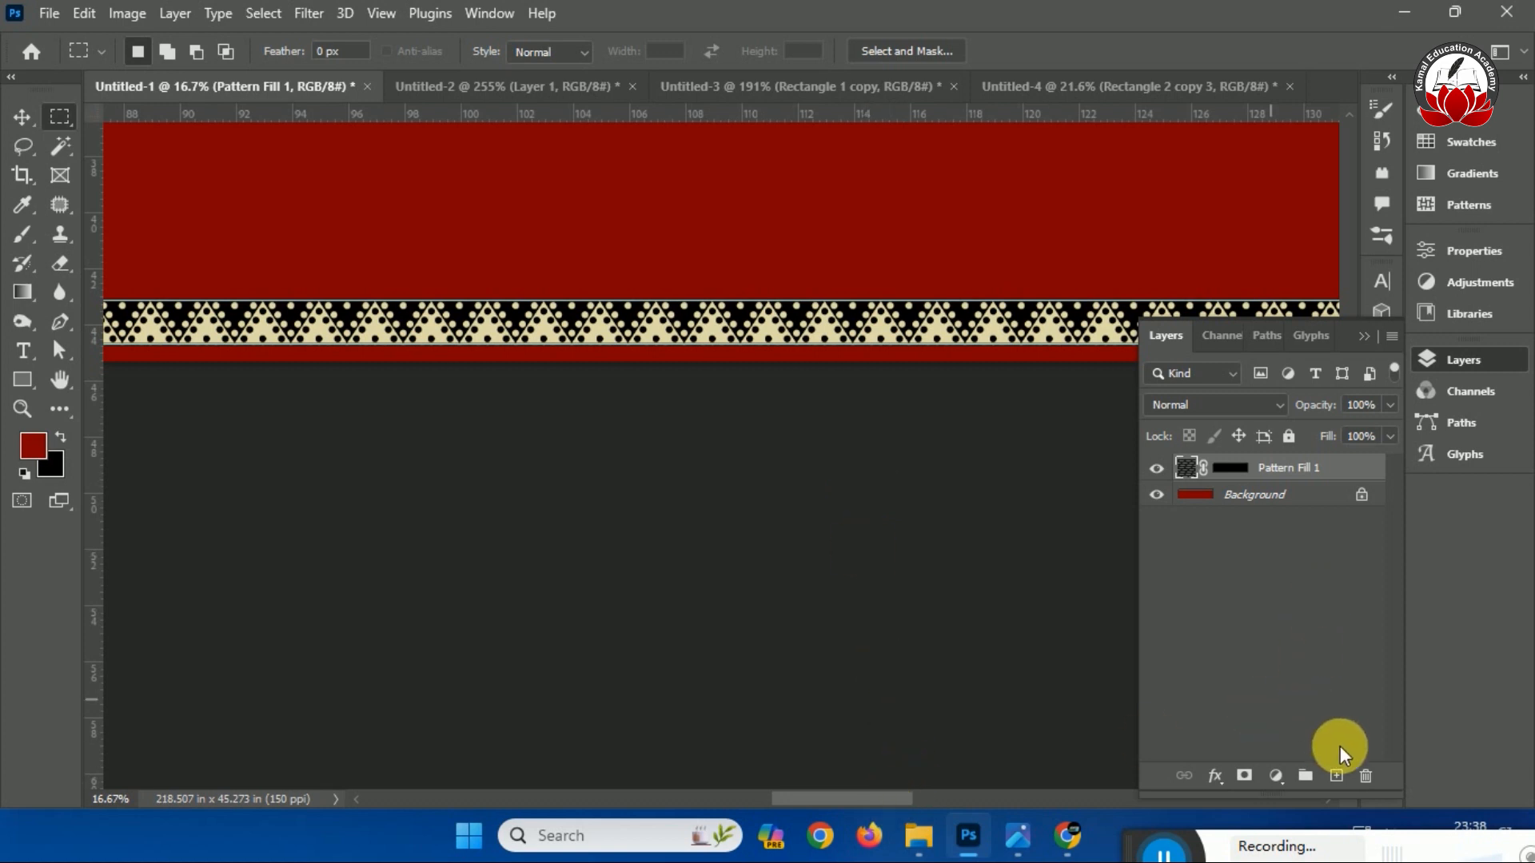
# Add a new layer above the triangle border and check the stemmed flower tile's size in Untitled-4.
pyautogui.click(1348, 776)
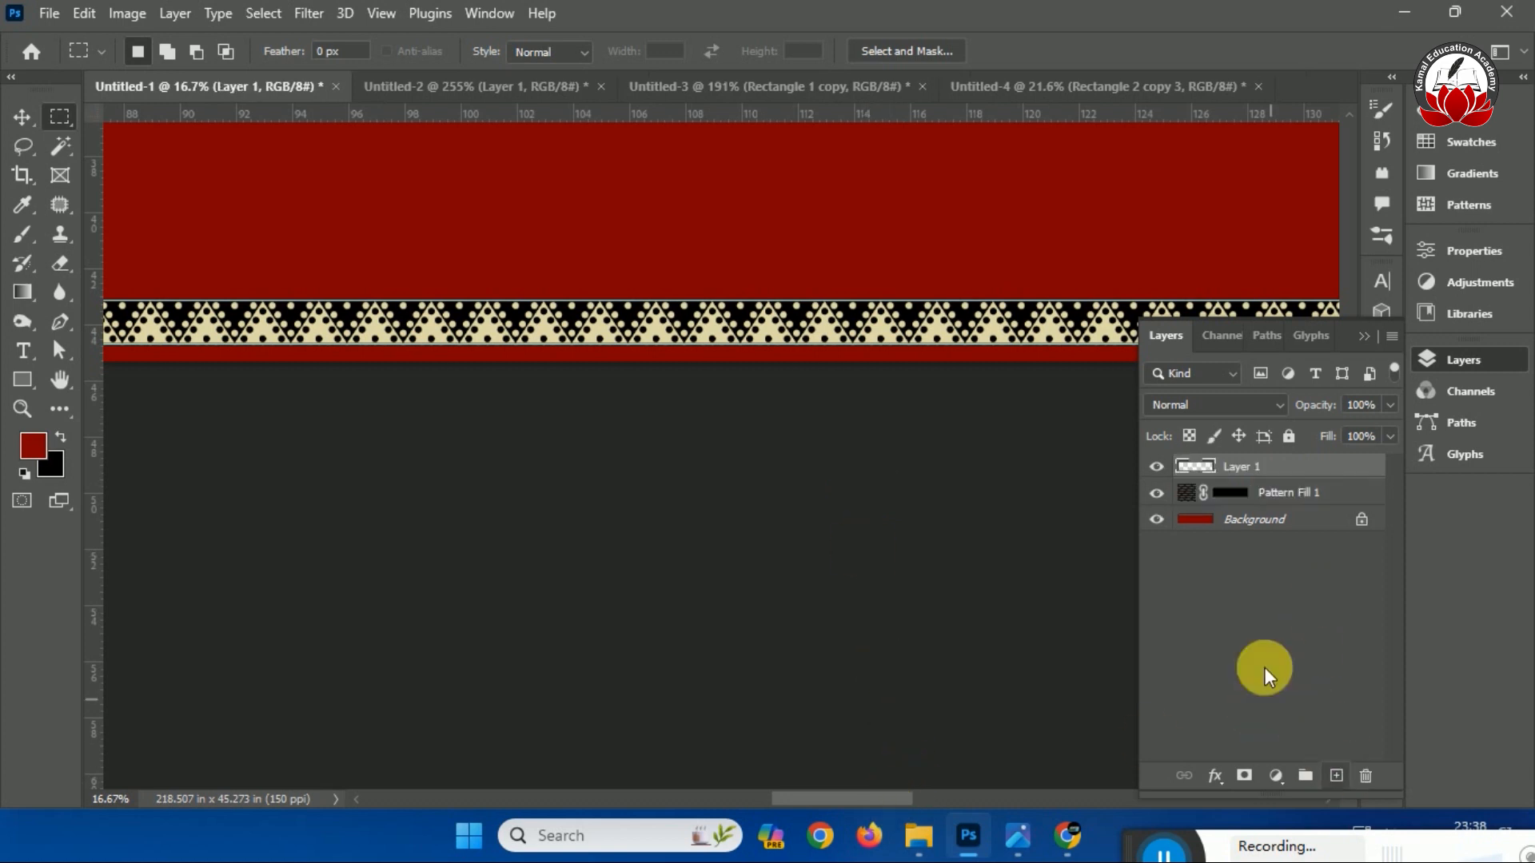
pyautogui.click(1361, 336)
pyautogui.moveTo(852, 794); pyautogui.dragTo(518, 780)
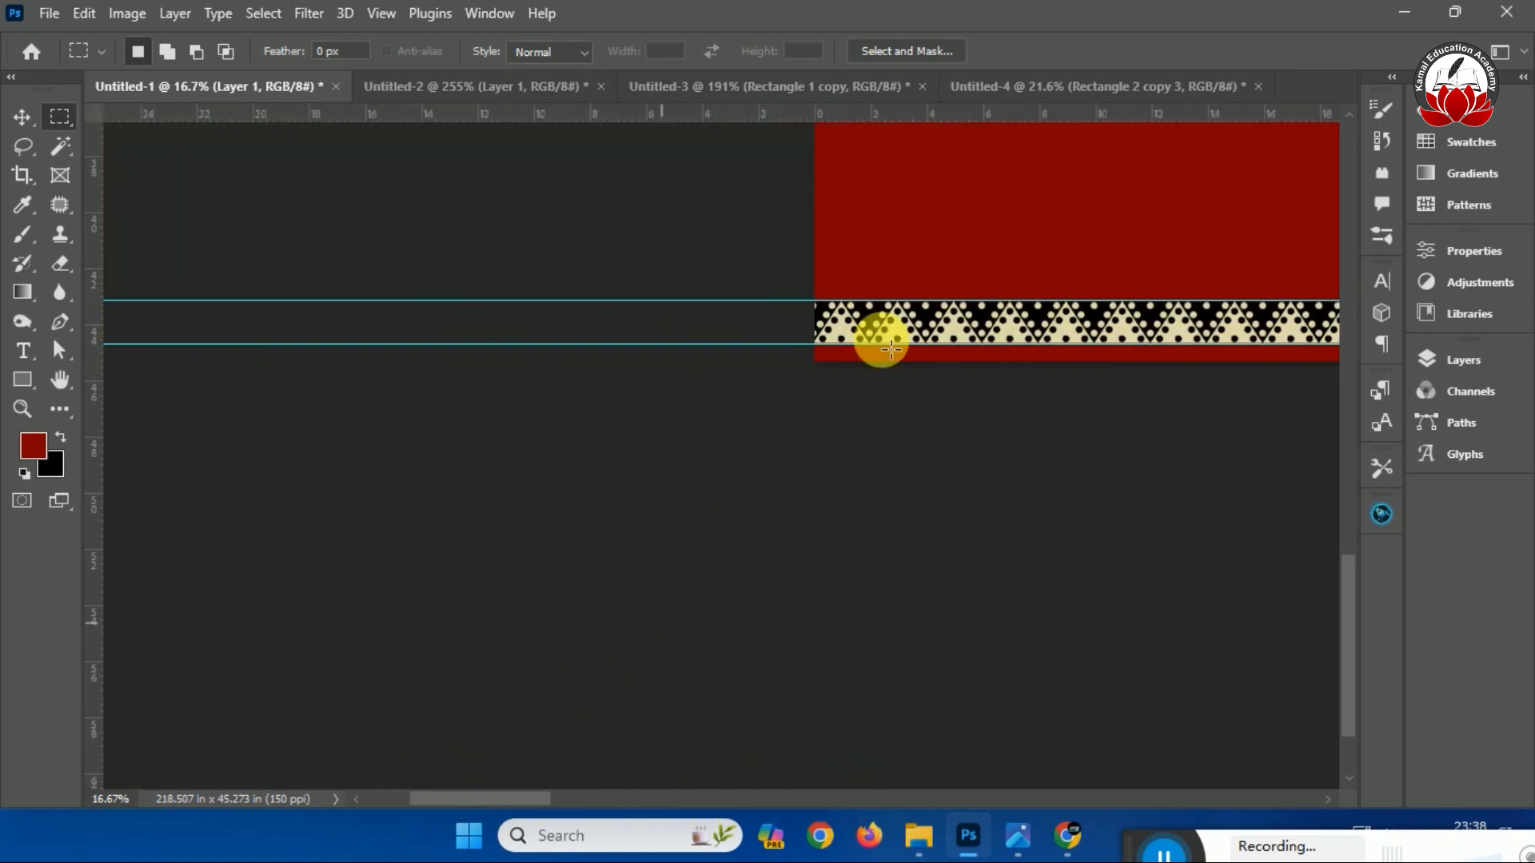
pyautogui.click(1095, 84)
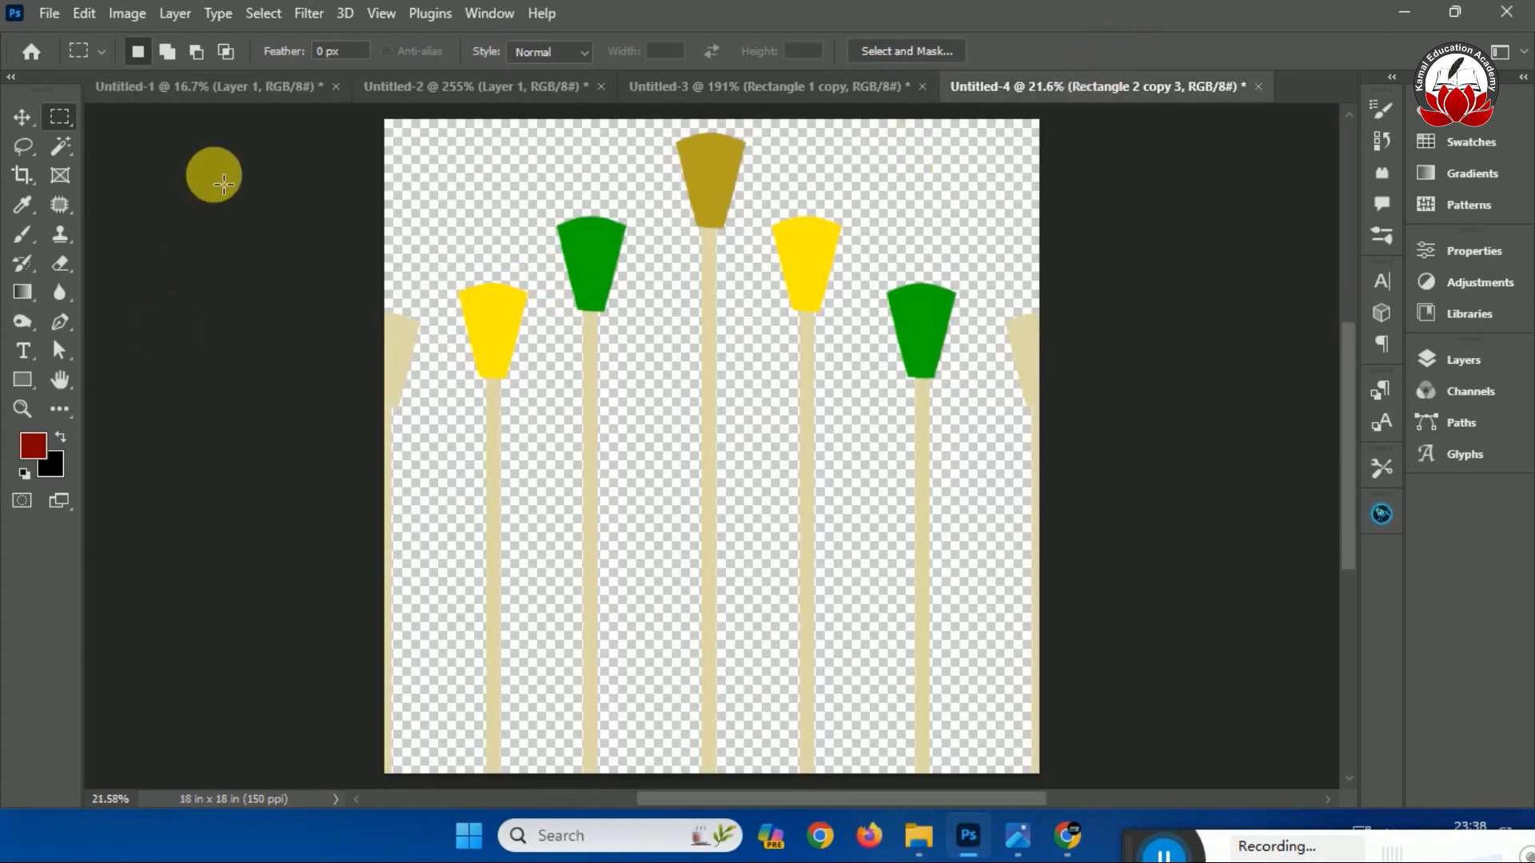
pyautogui.hotkey('ctrl', 'r')
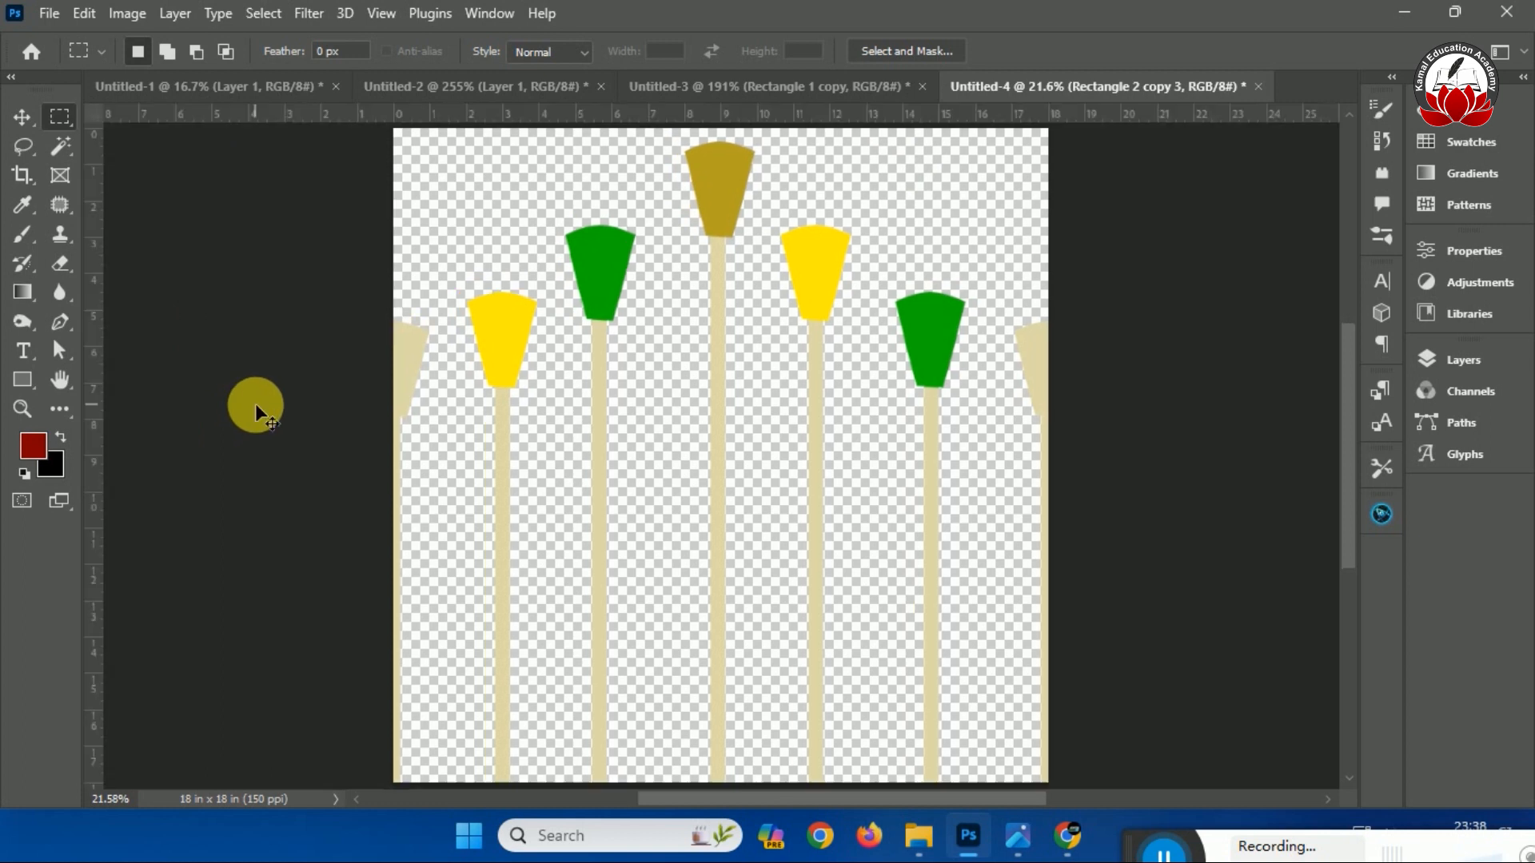
pyautogui.hotkey('ctrl', '-')
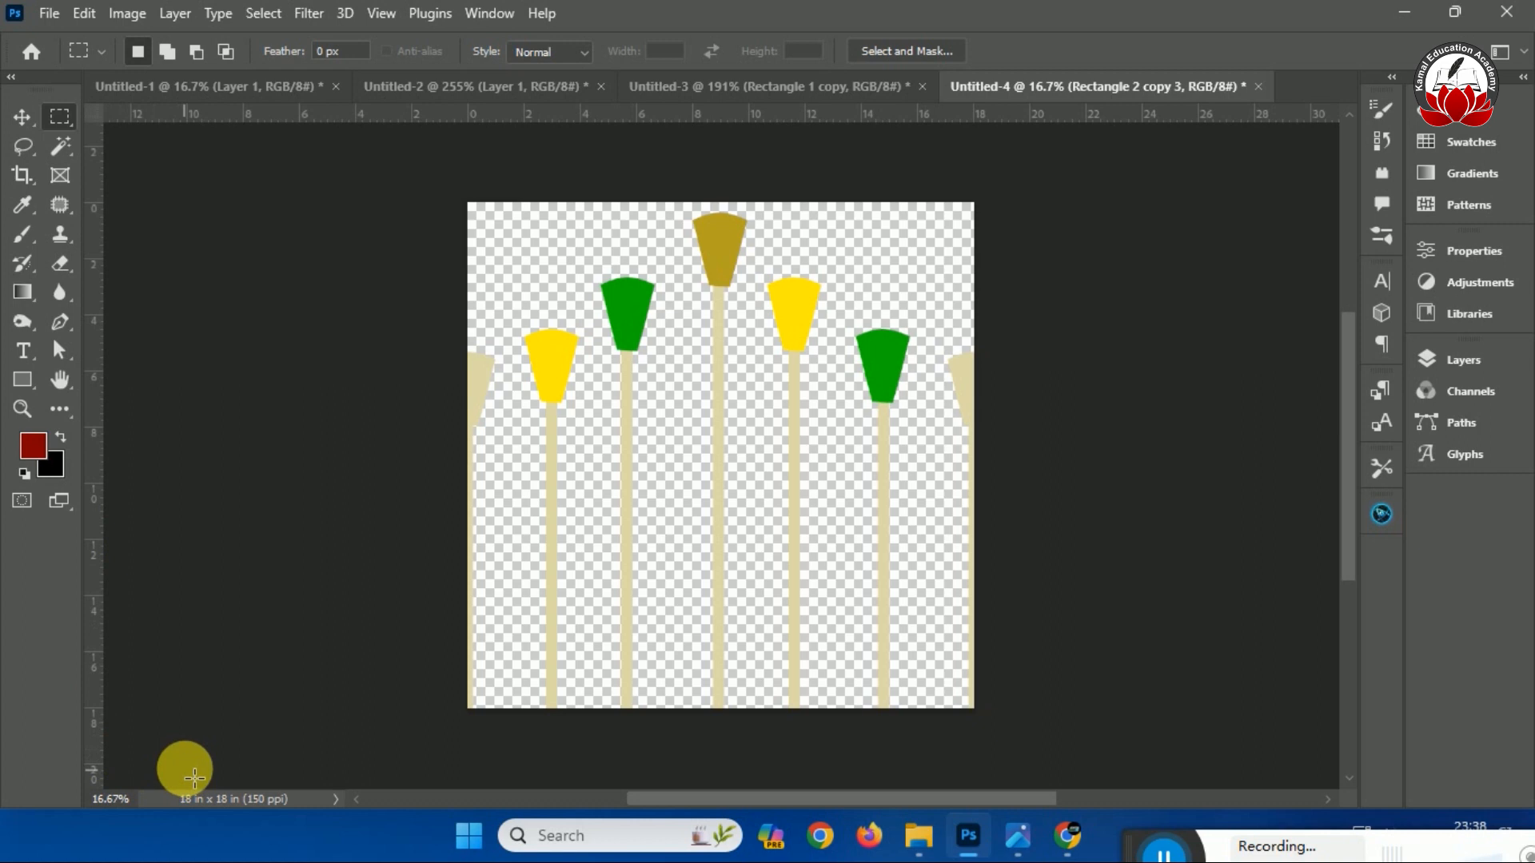
pyautogui.moveTo(478, 192); pyautogui.dragTo(599, 728)
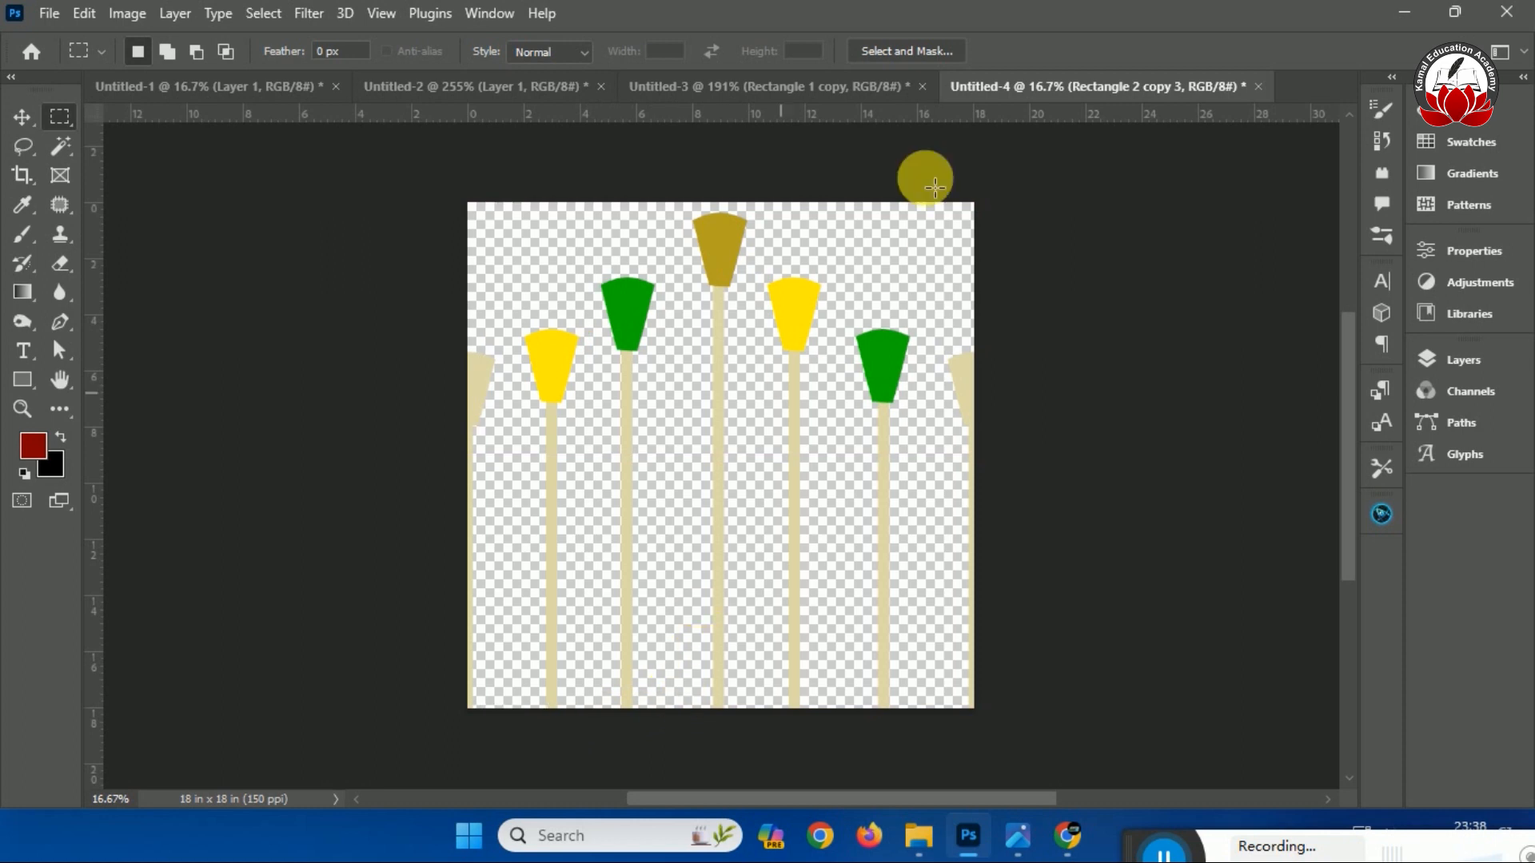
pyautogui.click(859, 88)
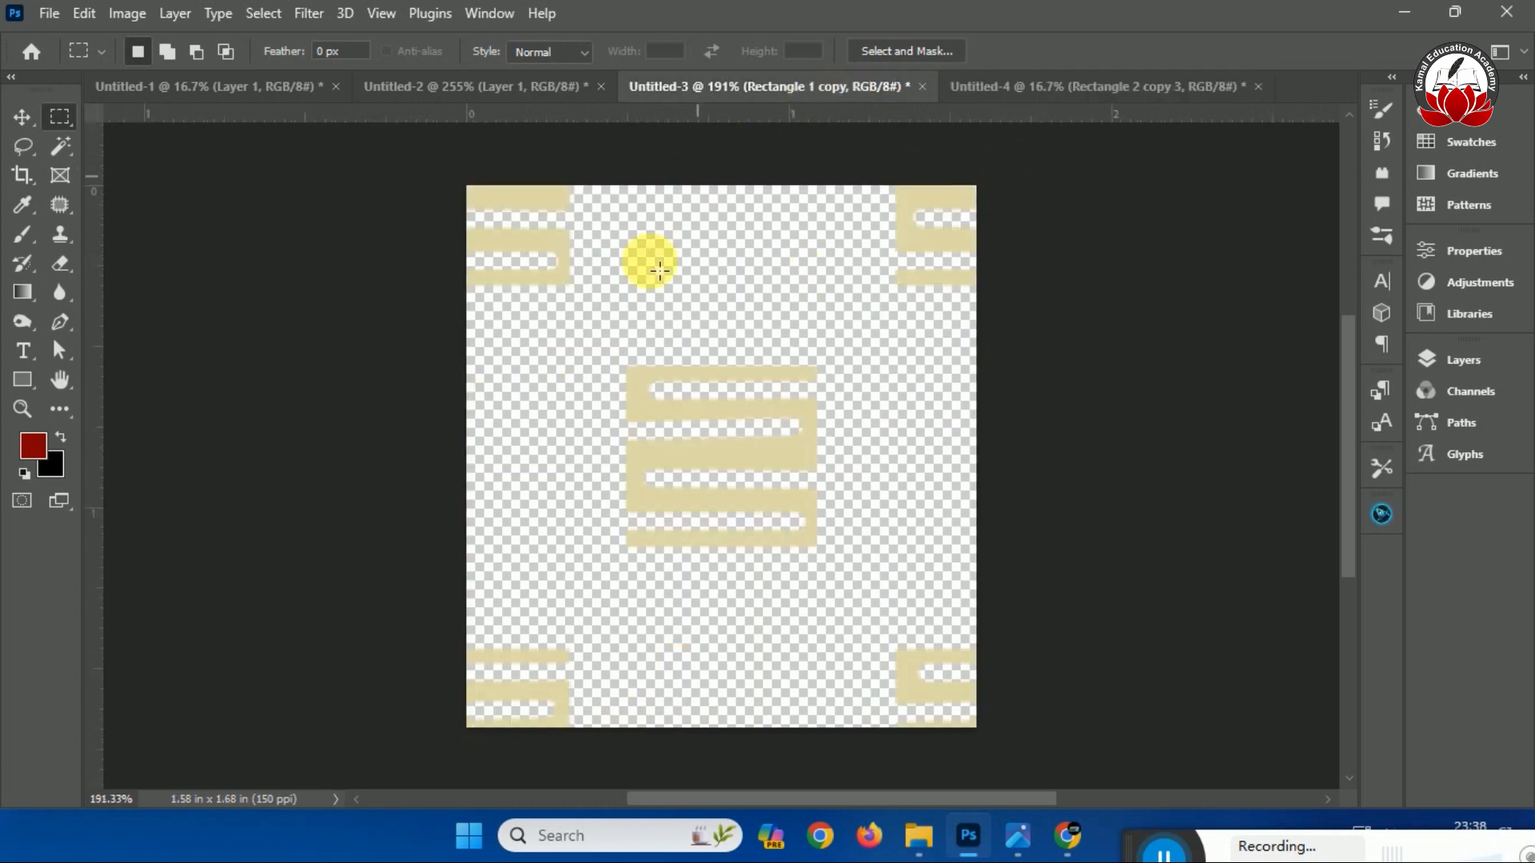
# Place a third horizontal guide in Untitled-1 about 18 in above the triangle border, spaced with a narrow marquee selection.
pyautogui.click(240, 84)
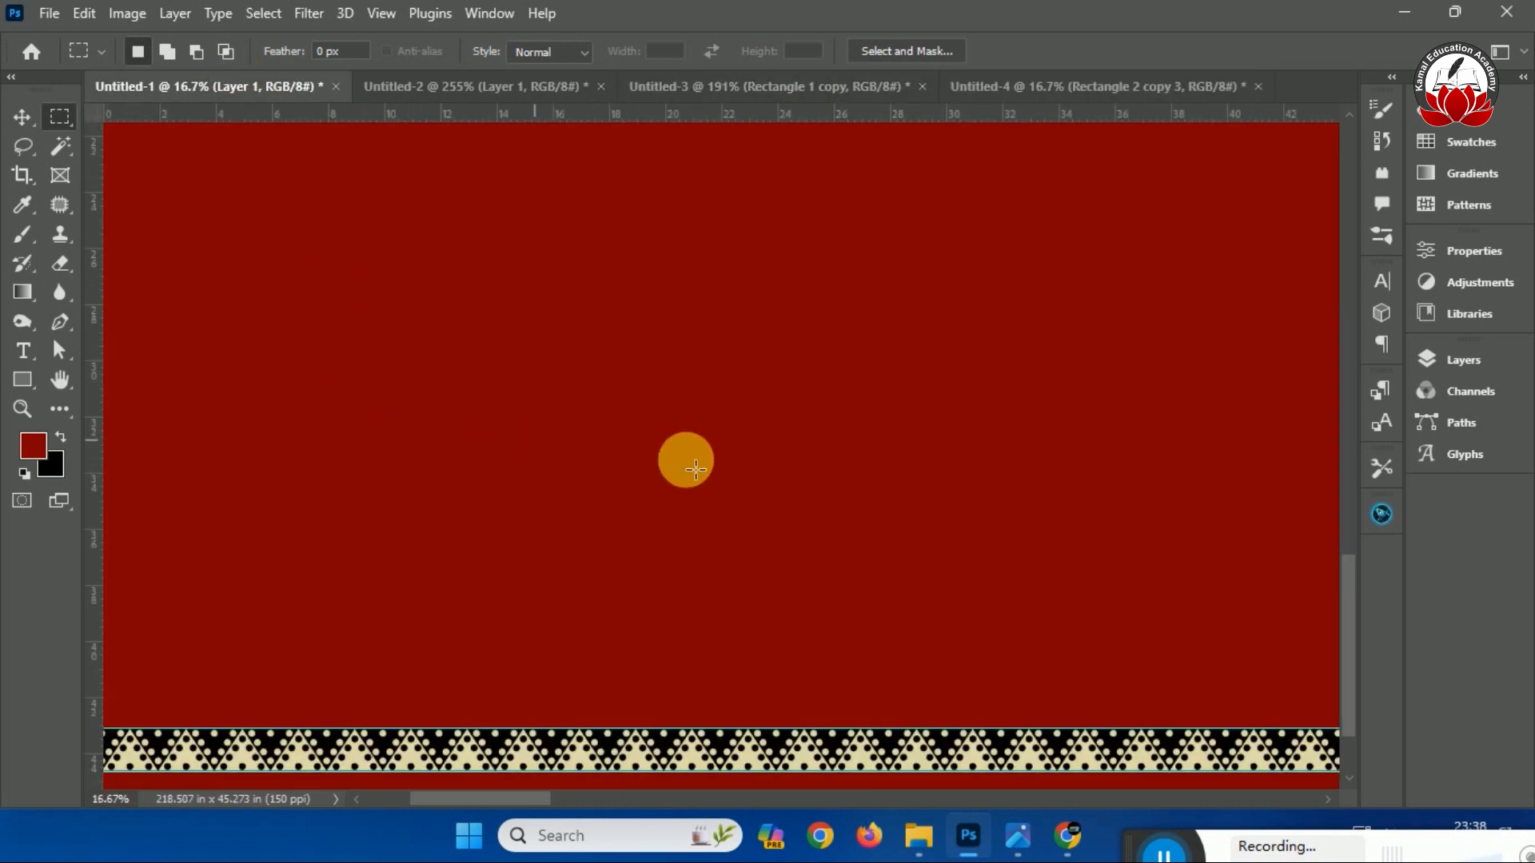
pyautogui.moveTo(531, 795)
pyautogui.mouseDown()
pyautogui.moveTo(368, 798)
pyautogui.moveTo(536, 813)
pyautogui.mouseUp()
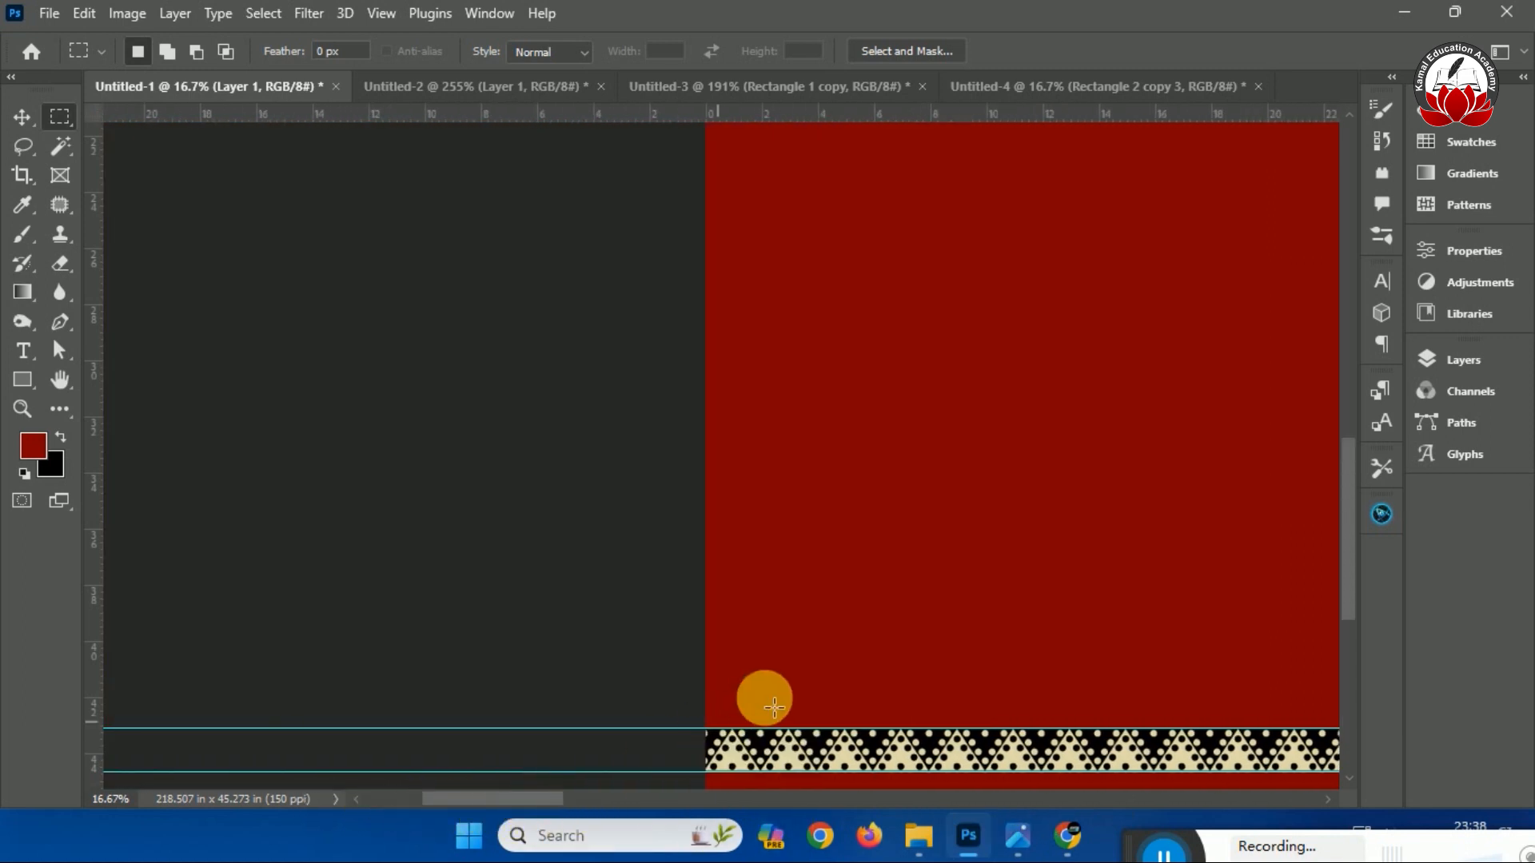
pyautogui.moveTo(717, 735); pyautogui.dragTo(771, 232)
pyautogui.moveTo(785, 119); pyautogui.dragTo(809, 240)
pyautogui.hotkey('ctrl', '0')
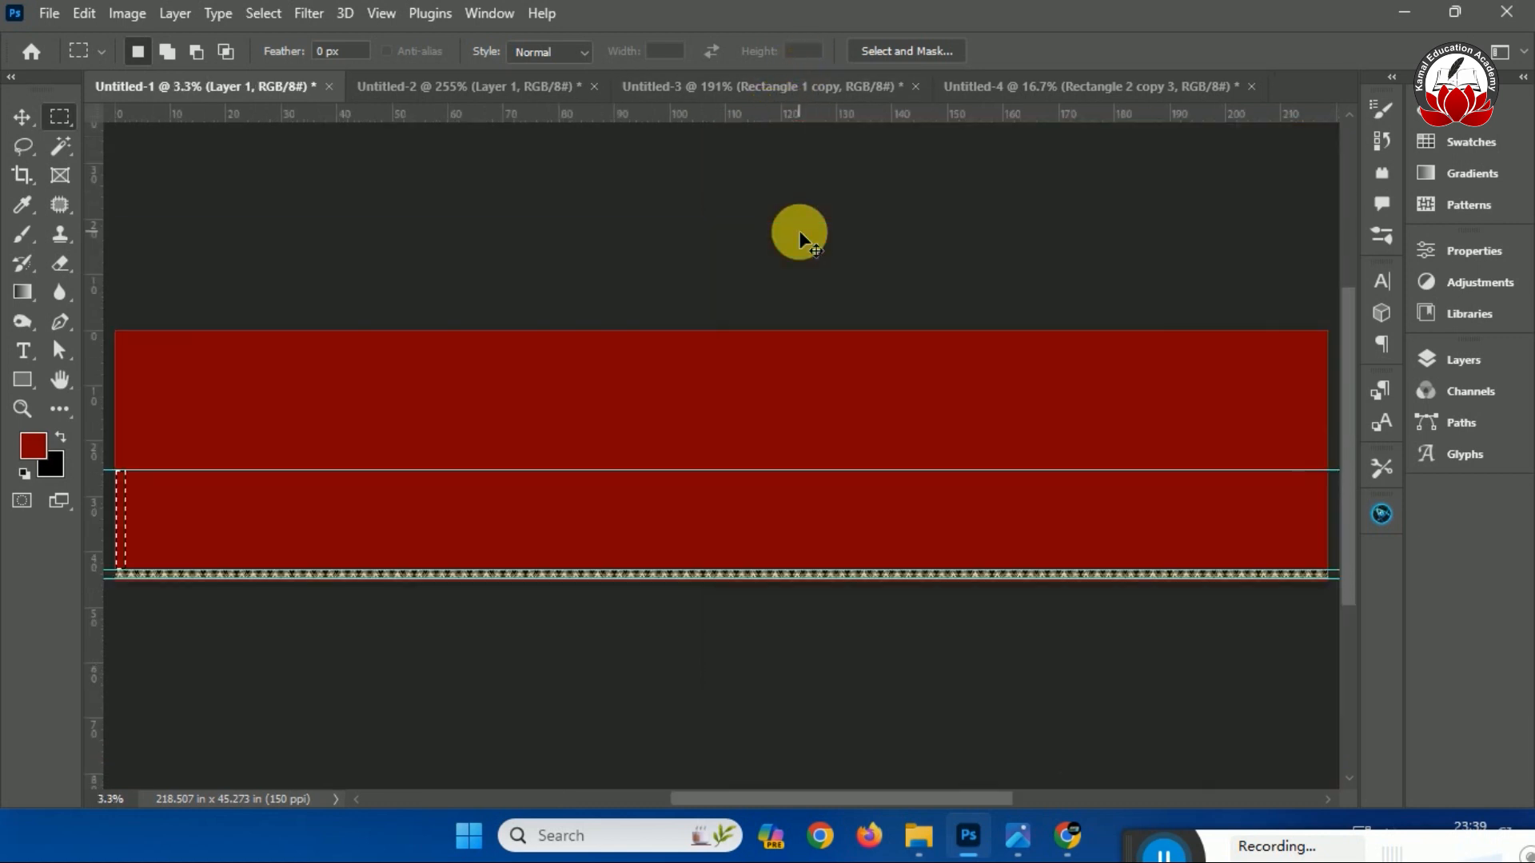
# Fill the full-width area between the third guide and the triangle border with the stemmed flower pattern using a pattern fill layer.
pyautogui.hotkey('ctrl', '+')
pyautogui.scroll(-5, 929, 398)
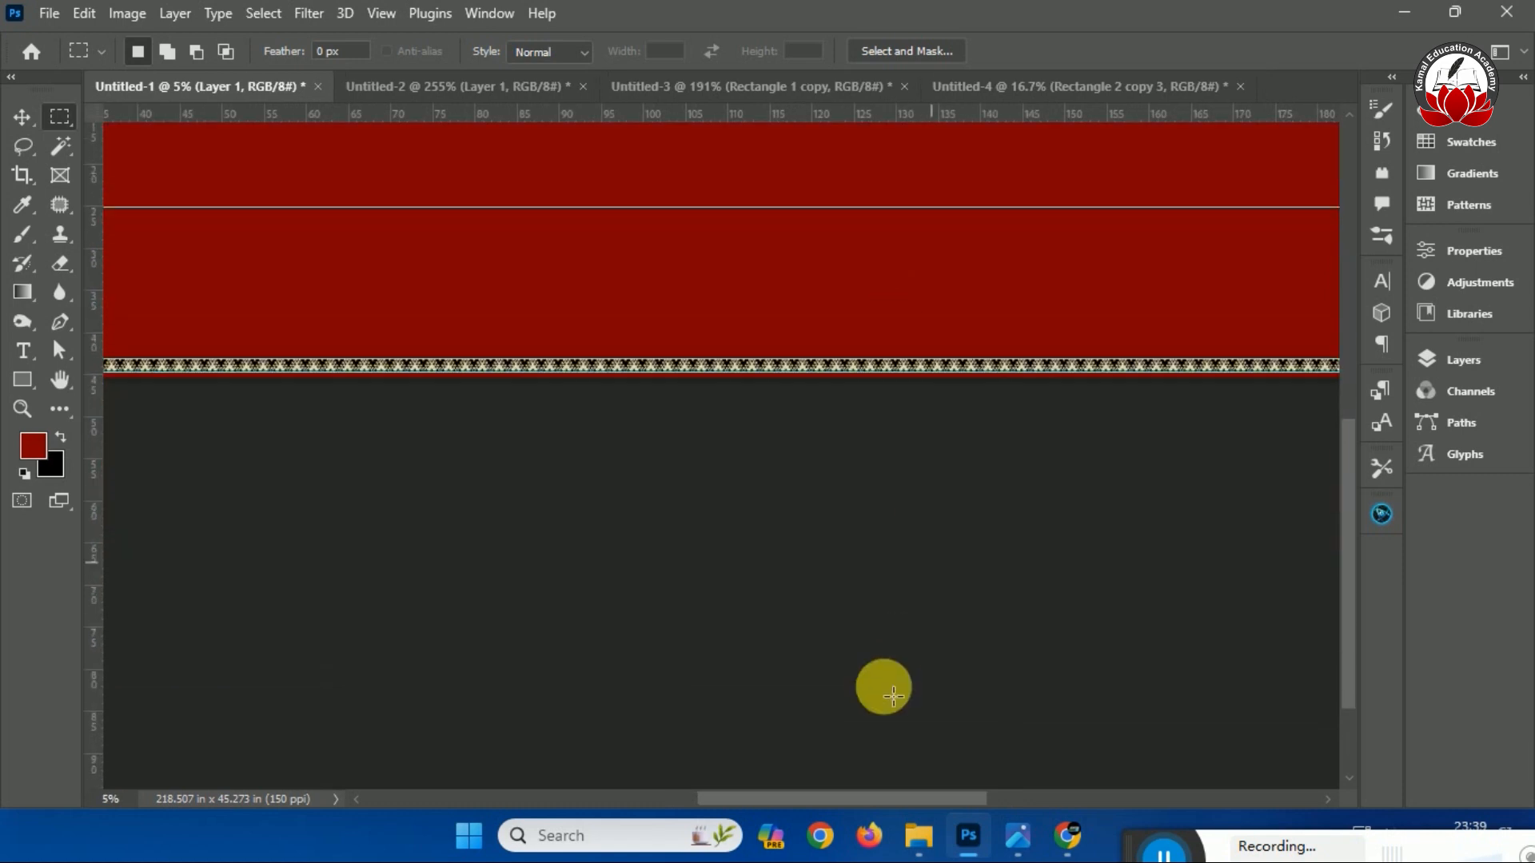
pyautogui.moveTo(850, 802); pyautogui.dragTo(715, 800)
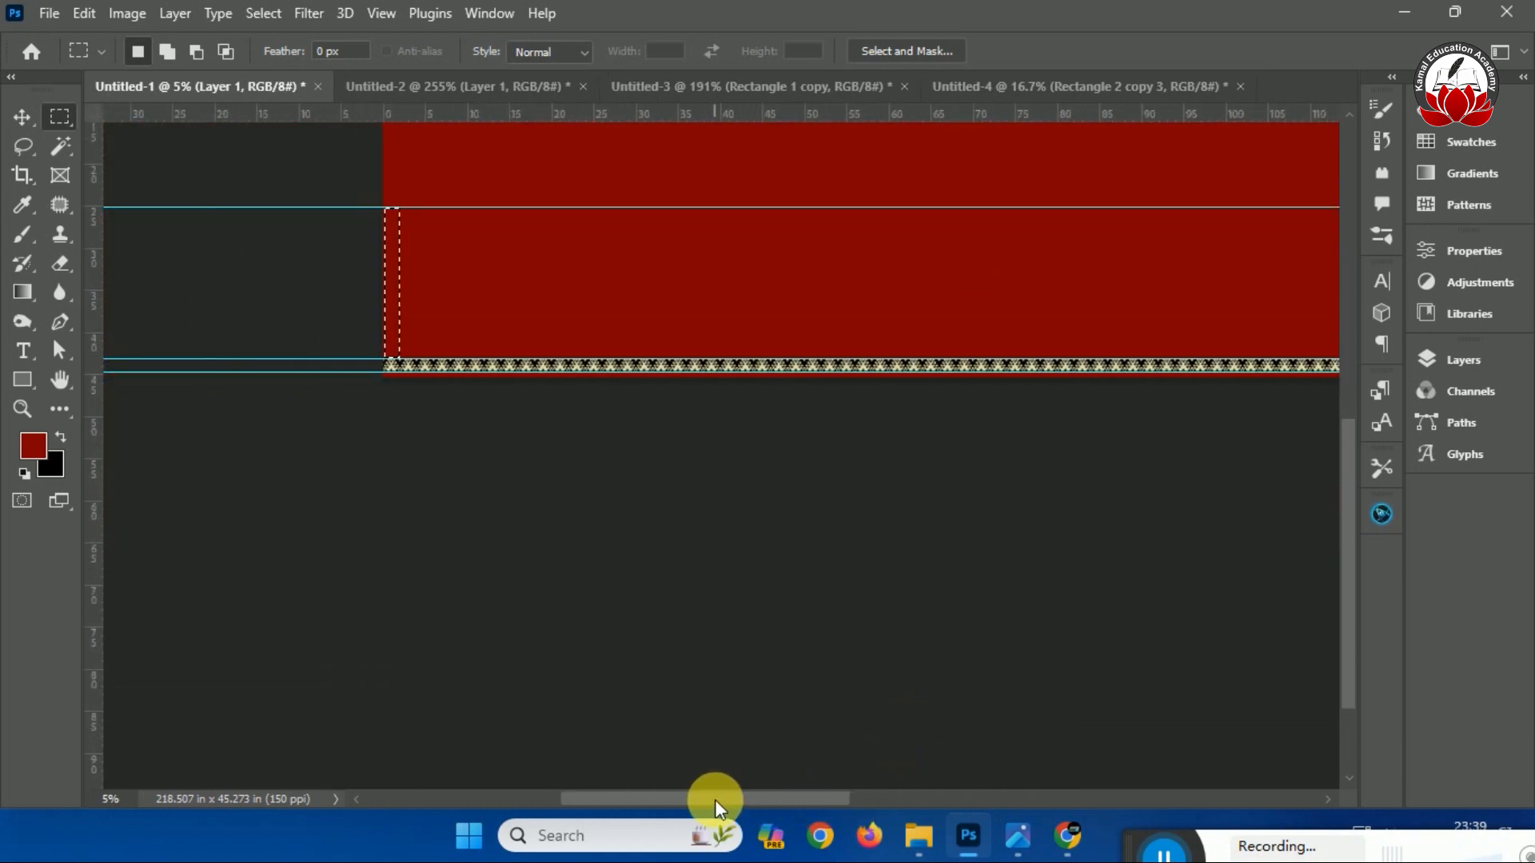
pyautogui.click(674, 675)
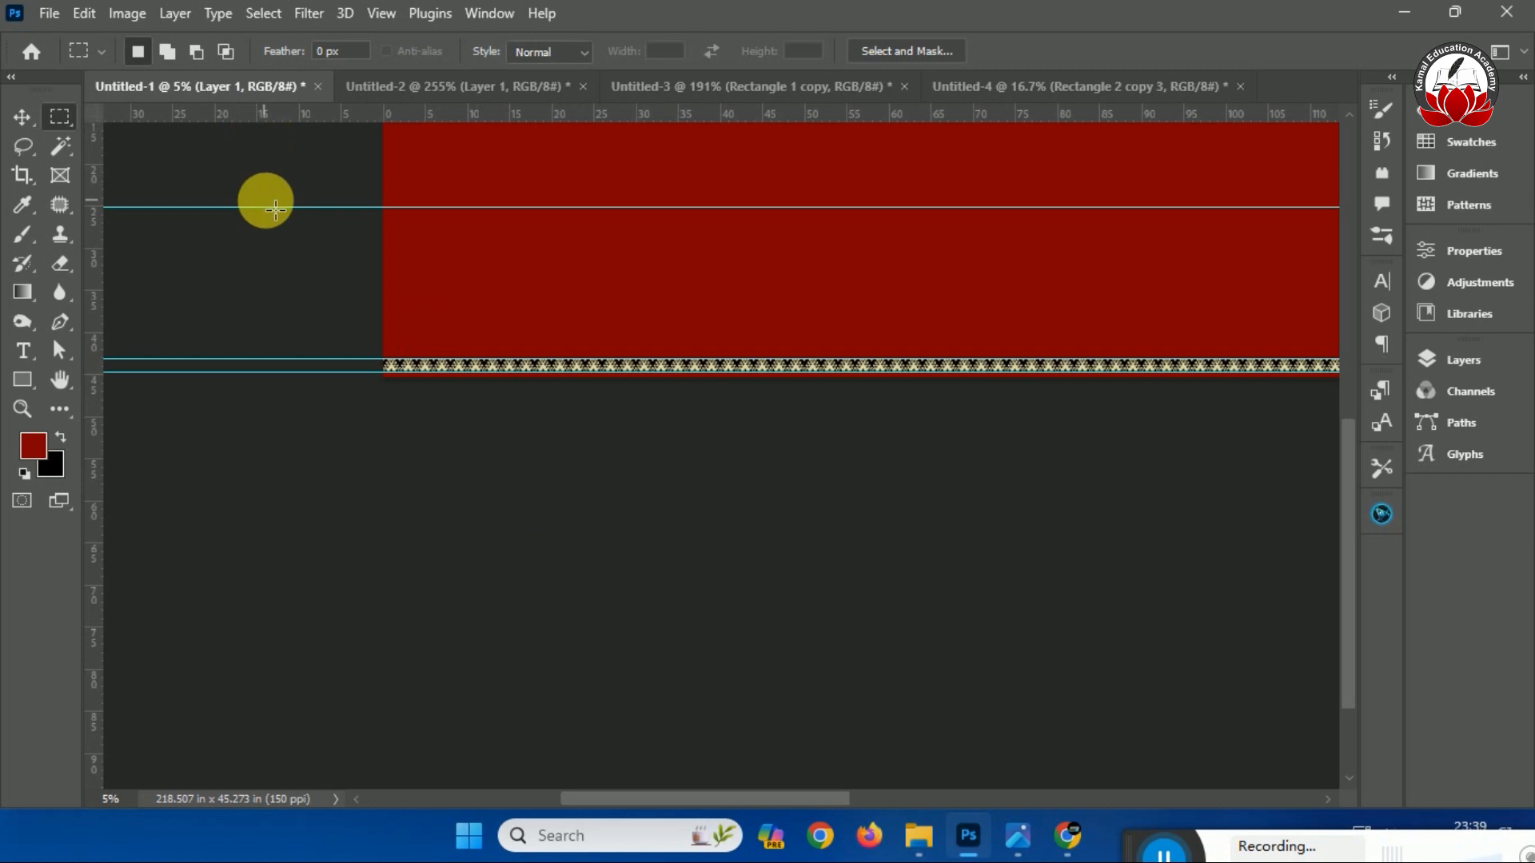
pyautogui.moveTo(275, 214); pyautogui.dragTo(1325, 359)
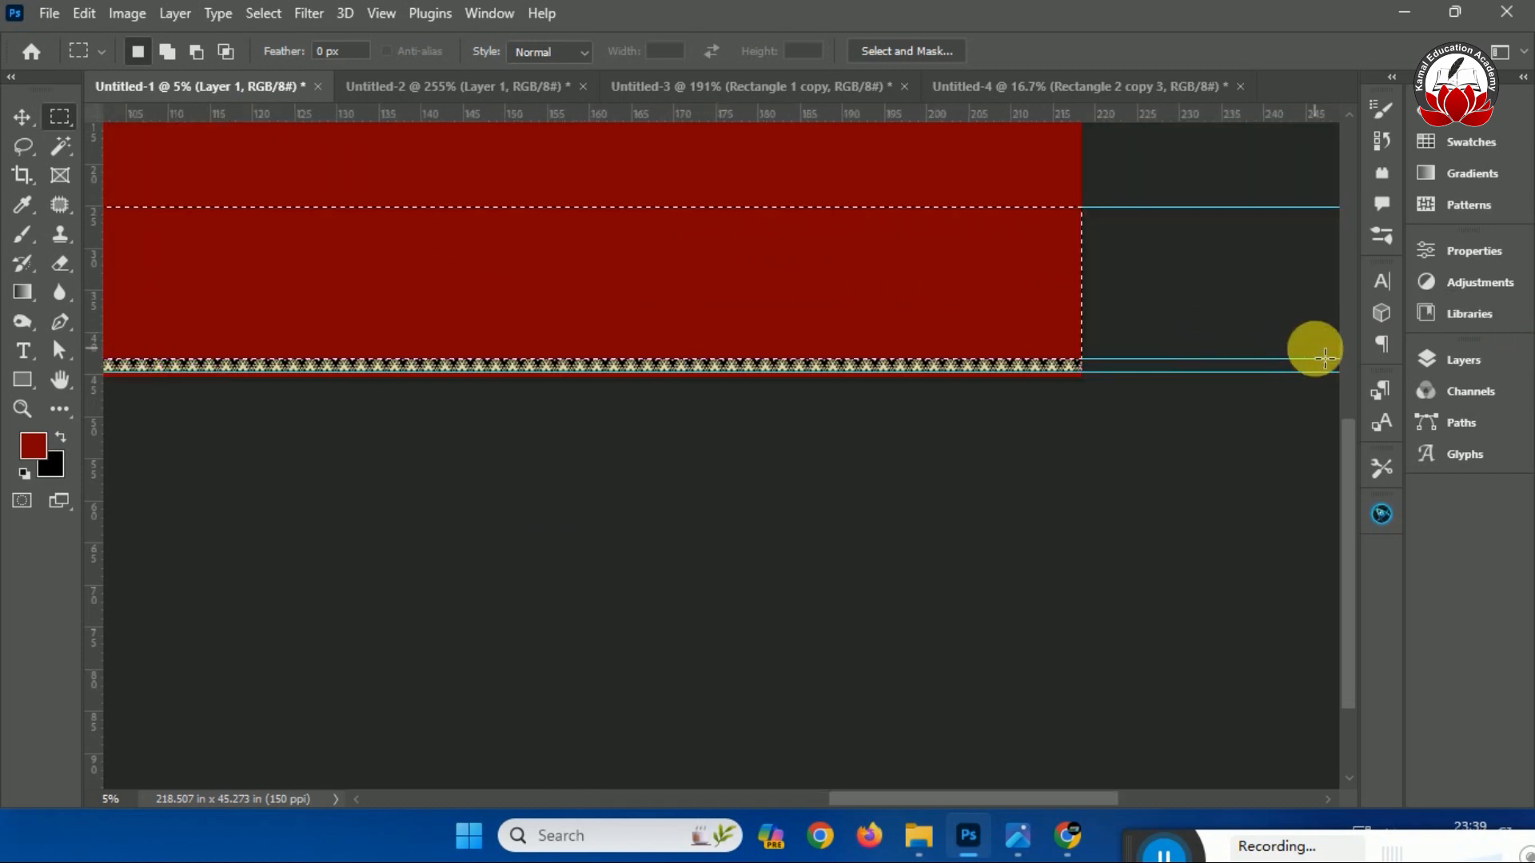
pyautogui.click(1481, 359)
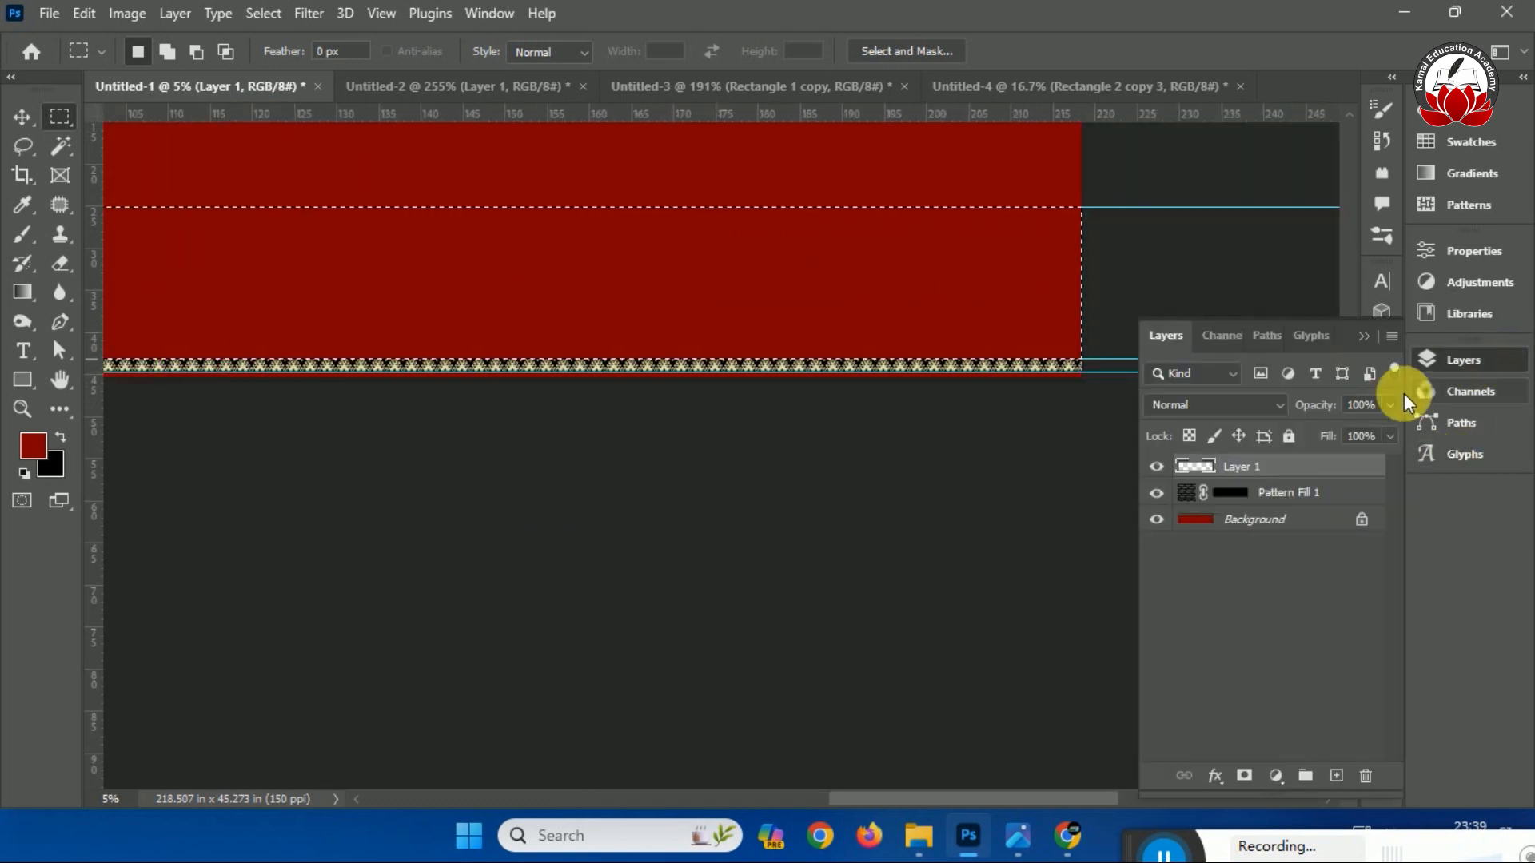
pyautogui.click(1276, 775)
pyautogui.click(1317, 422)
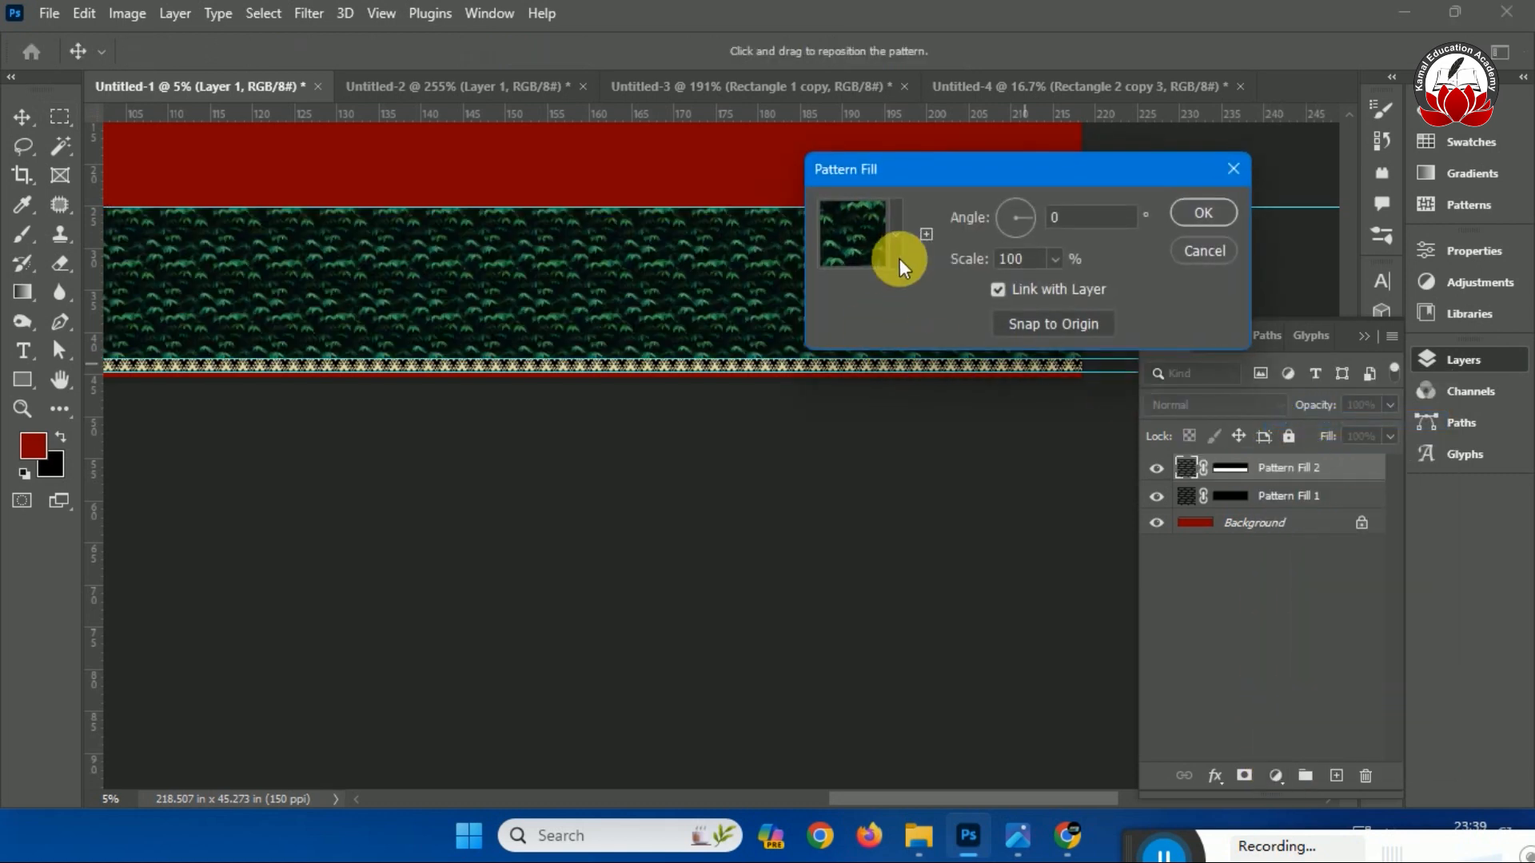
pyautogui.click(896, 268)
pyautogui.click(781, 425)
# Reposition the flower pattern so its stems stand on the triangle border and its tallest heads meet the guide, and apply the fill.
pyautogui.moveTo(1061, 161); pyautogui.dragTo(1400, 176)
pyautogui.moveTo(729, 345); pyautogui.dragTo(709, 254)
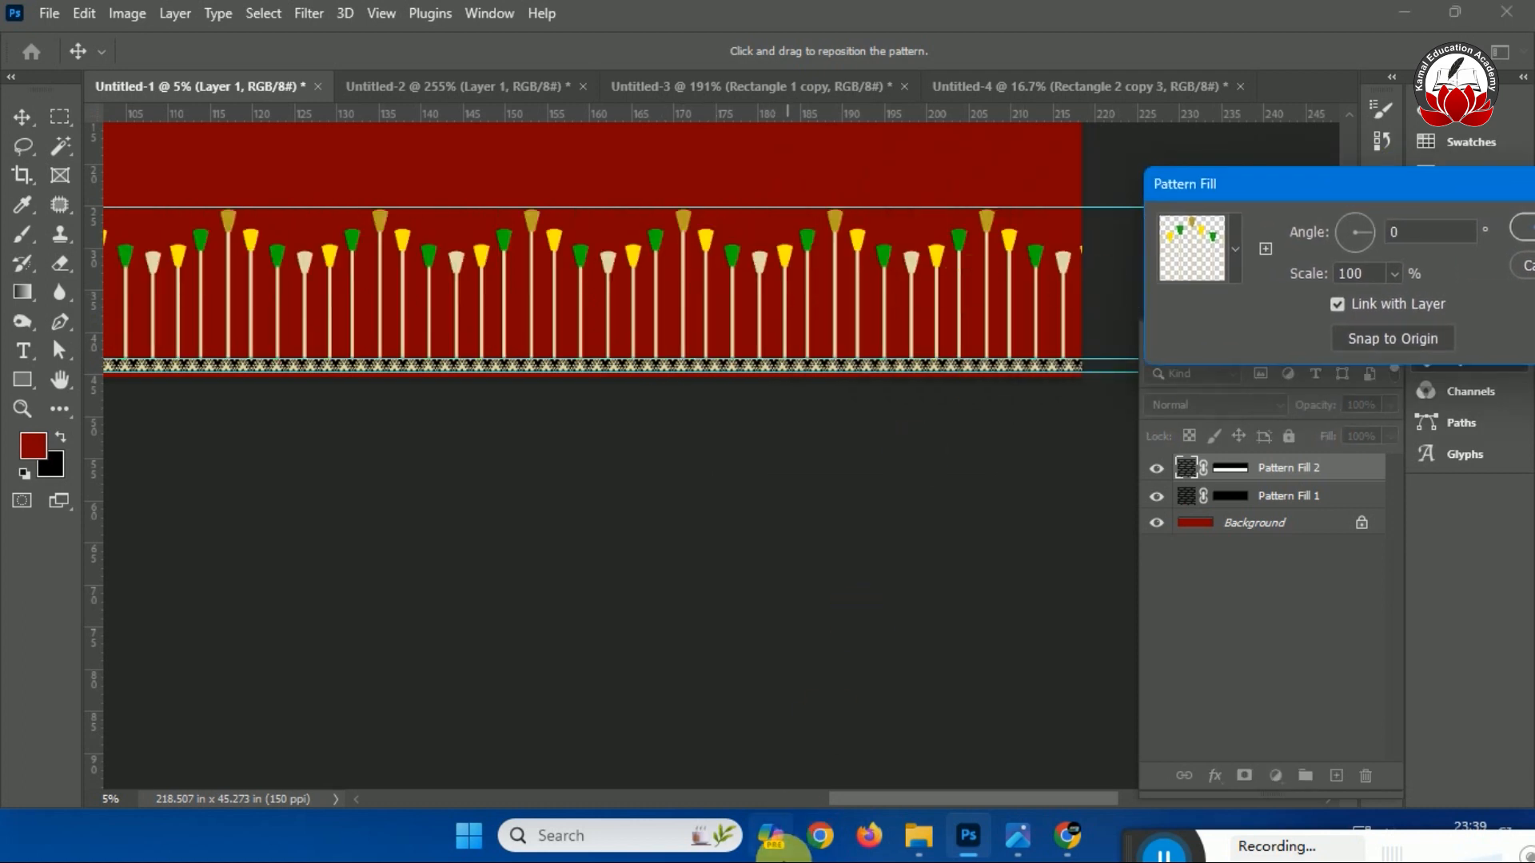
pyautogui.moveTo(880, 797); pyautogui.dragTo(999, 814)
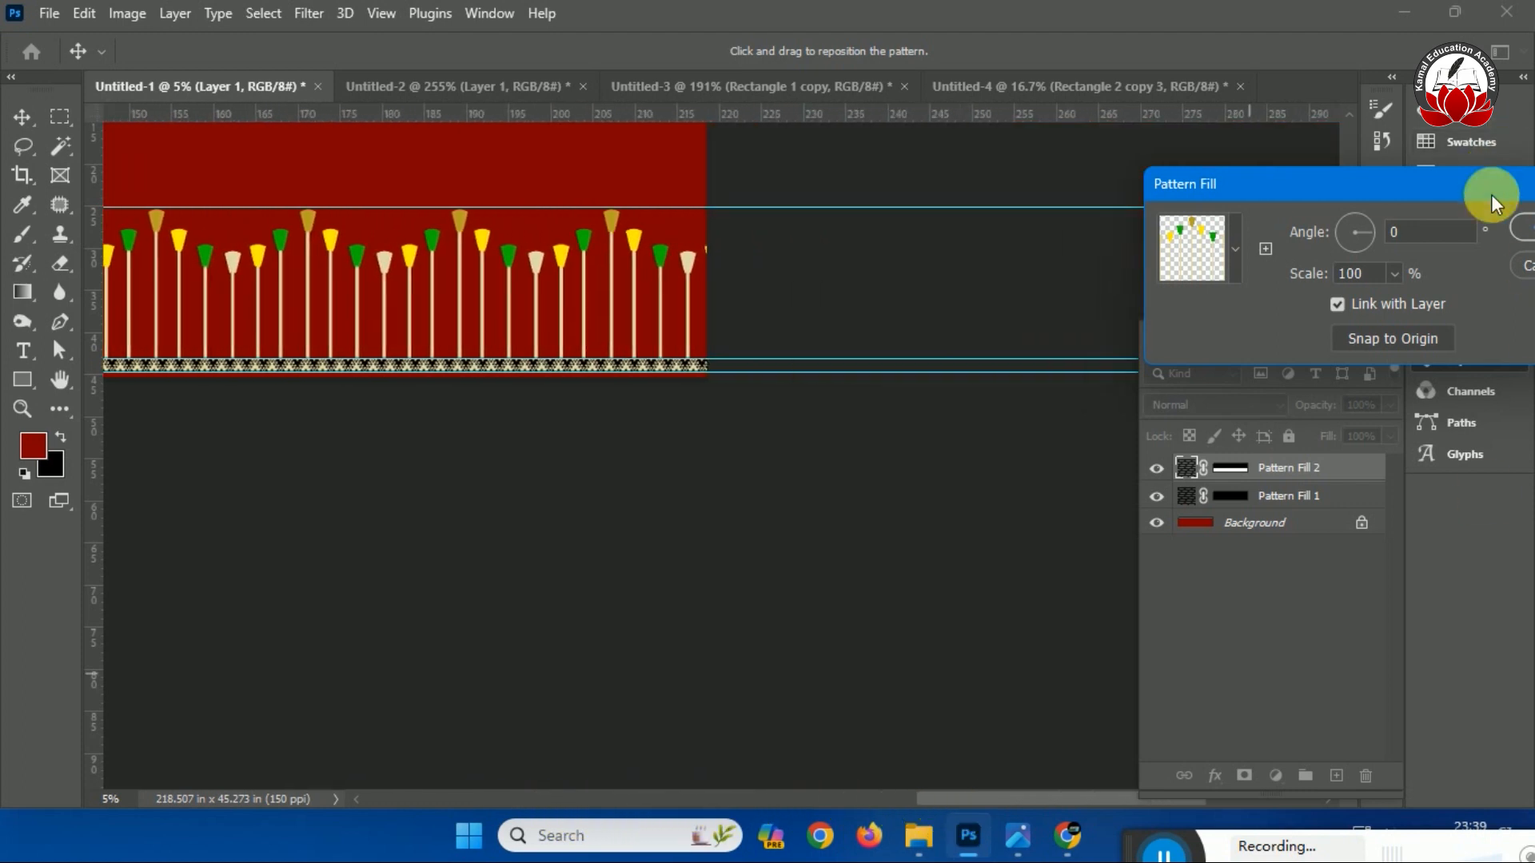
pyautogui.click(1521, 227)
pyautogui.moveTo(984, 803); pyautogui.dragTo(875, 784)
pyautogui.hotkey('ctrl', '-')
pyautogui.hotkey('ctrl', '+')
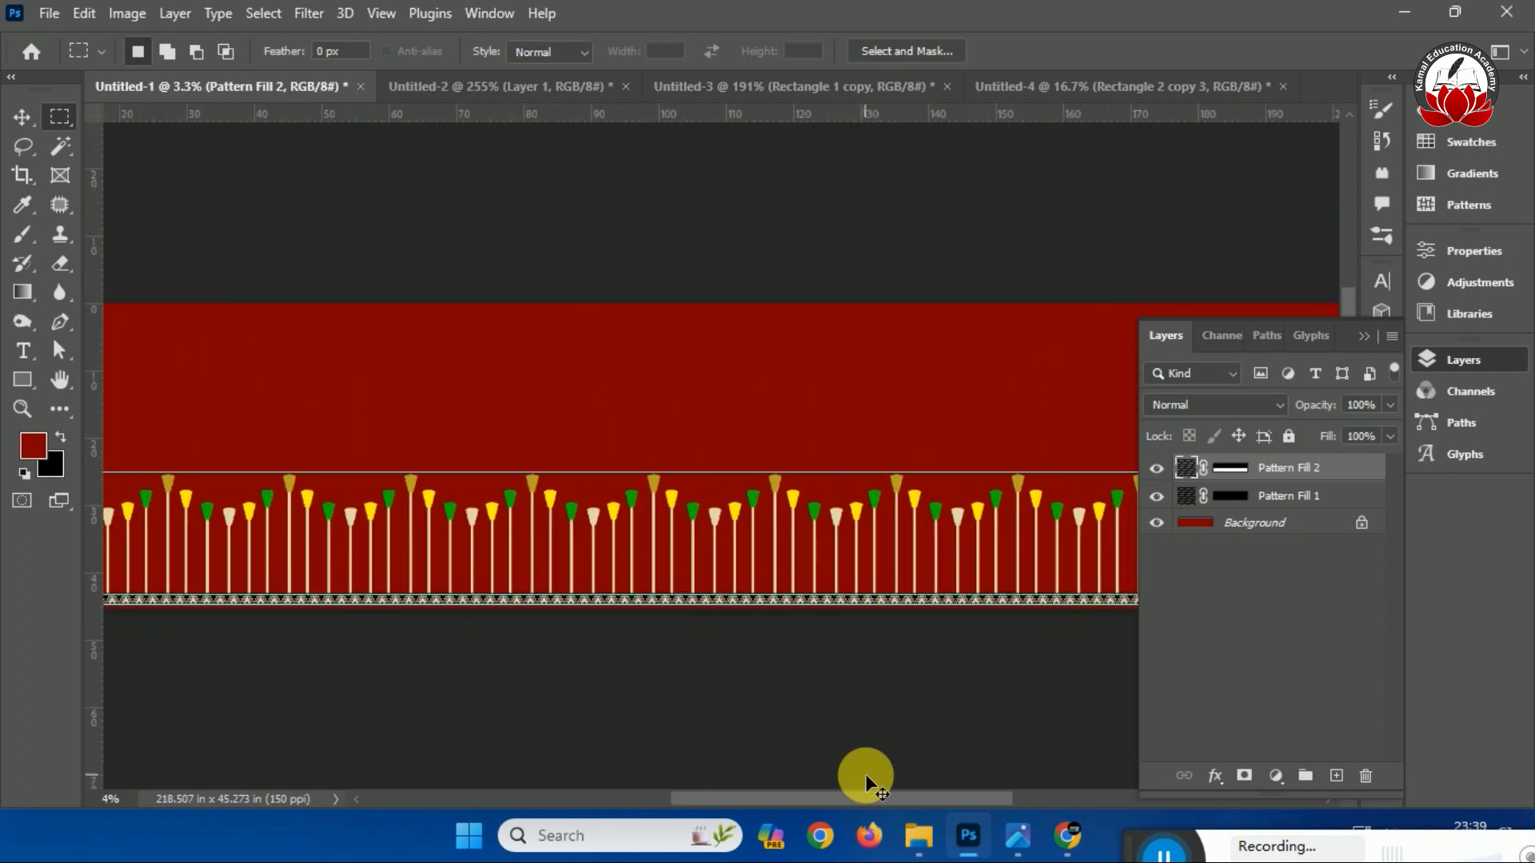
pyautogui.moveTo(886, 803); pyautogui.dragTo(709, 709)
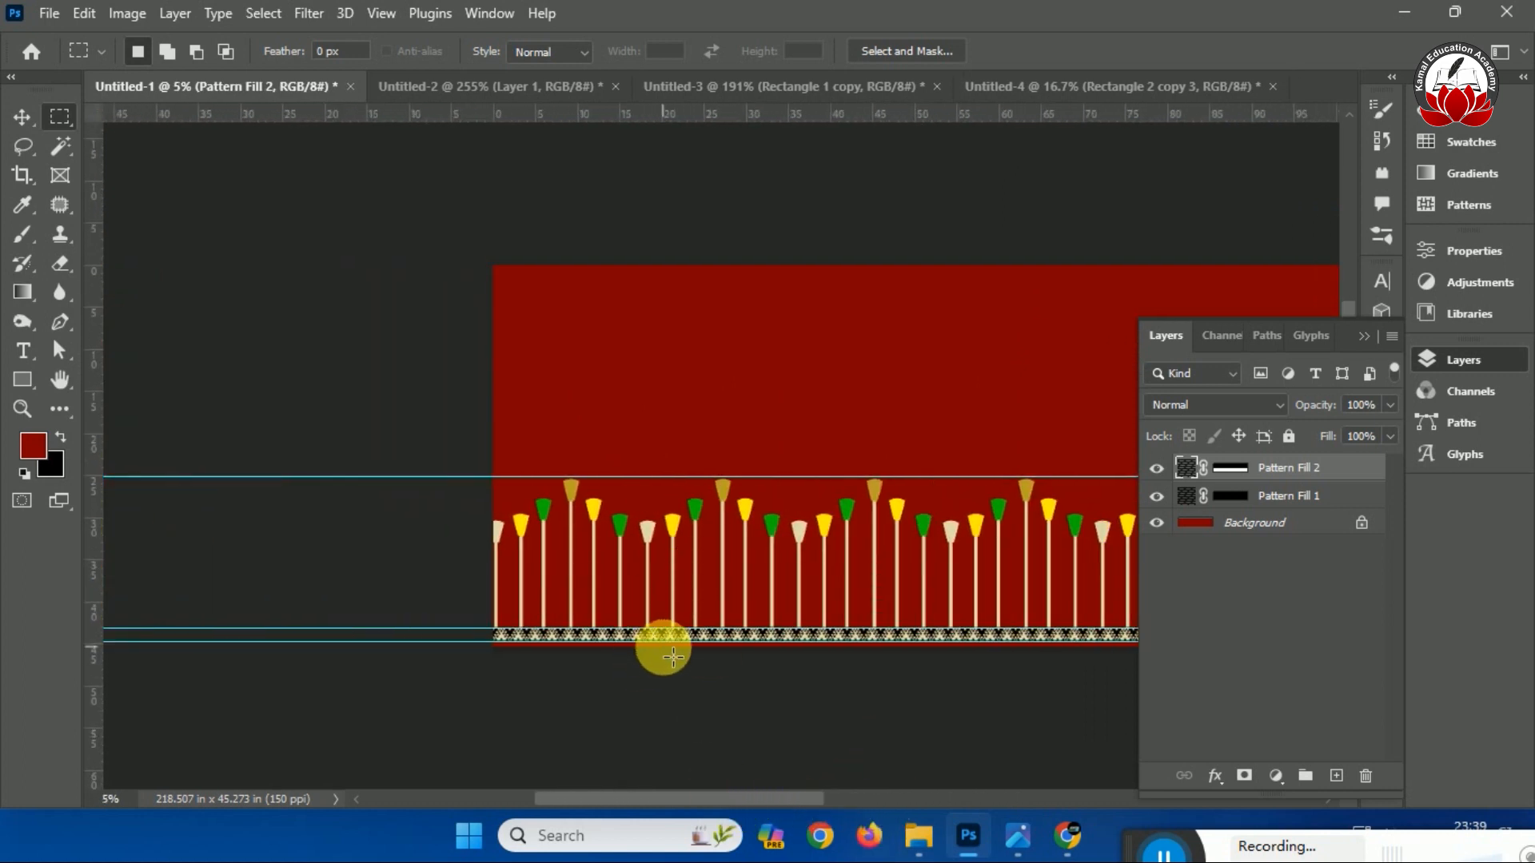
# Duplicate the triangle border fill layer and move the copy up to just below the saree's upper edge.
pyautogui.click(1287, 500)
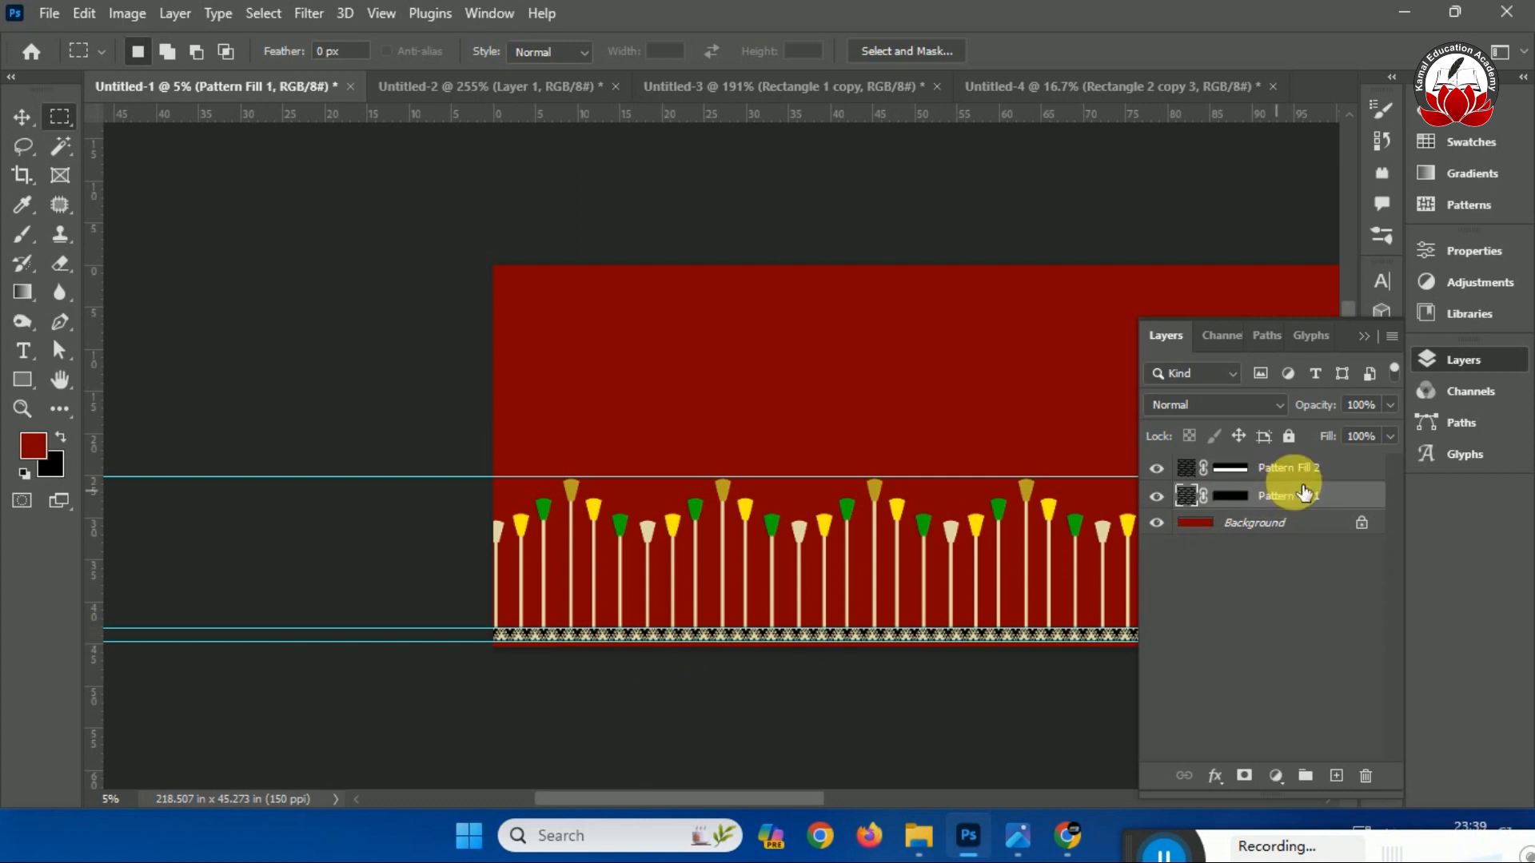
pyautogui.hotkey('ctrl', 'j')
pyautogui.moveTo(1022, 636); pyautogui.dragTo(1022, 279)
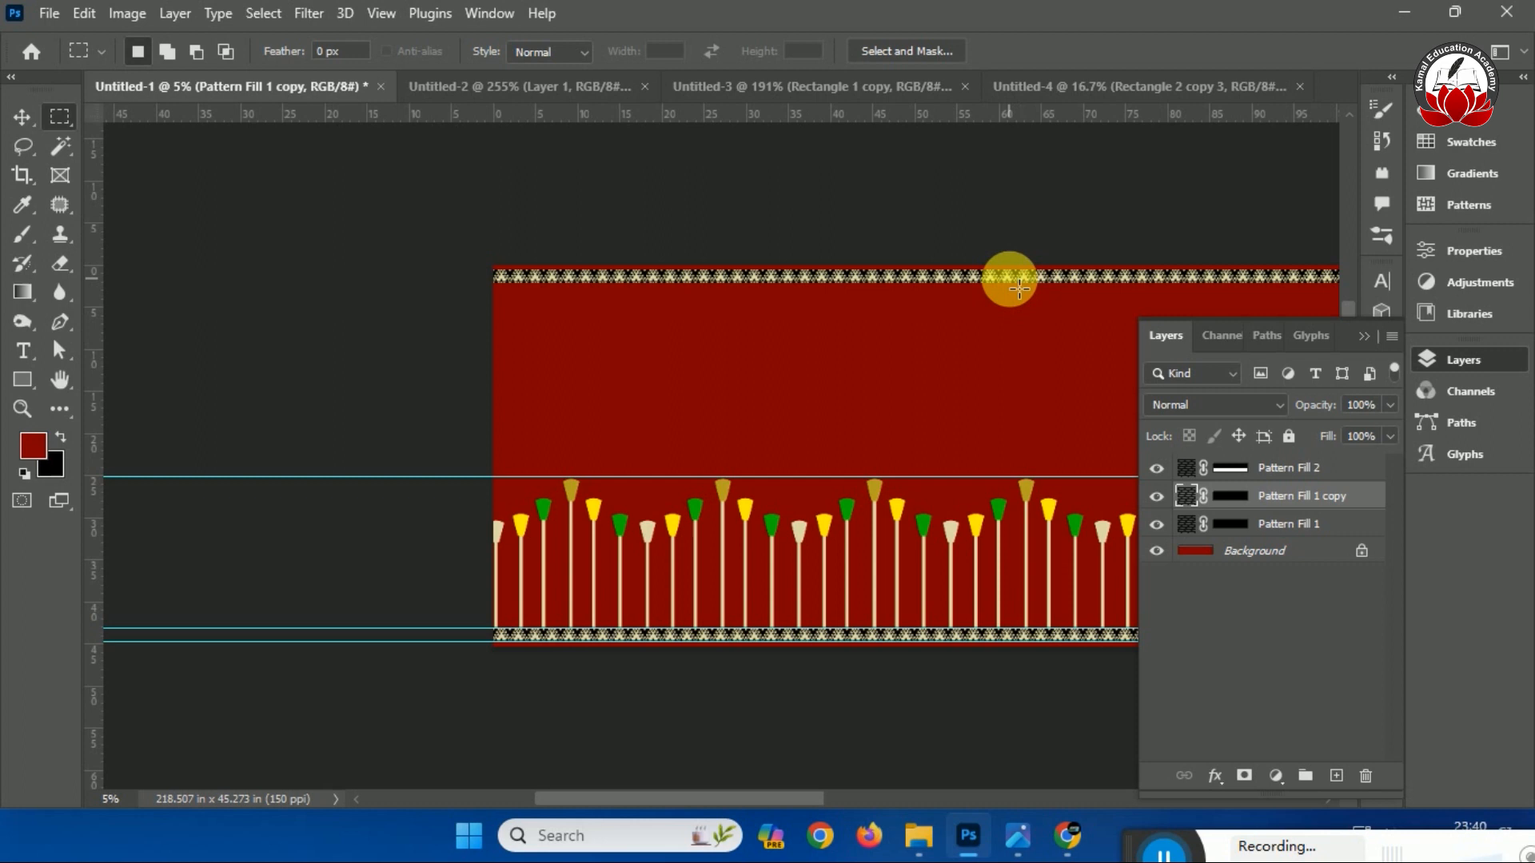
# Examine the copied triangle border's position along the saree's upper edge and its pattern fill settings.
pyautogui.hotkey('ctrl', '+')
pyautogui.hotkey('ctrl', '+')
pyautogui.hotkey('ctrl', '+')
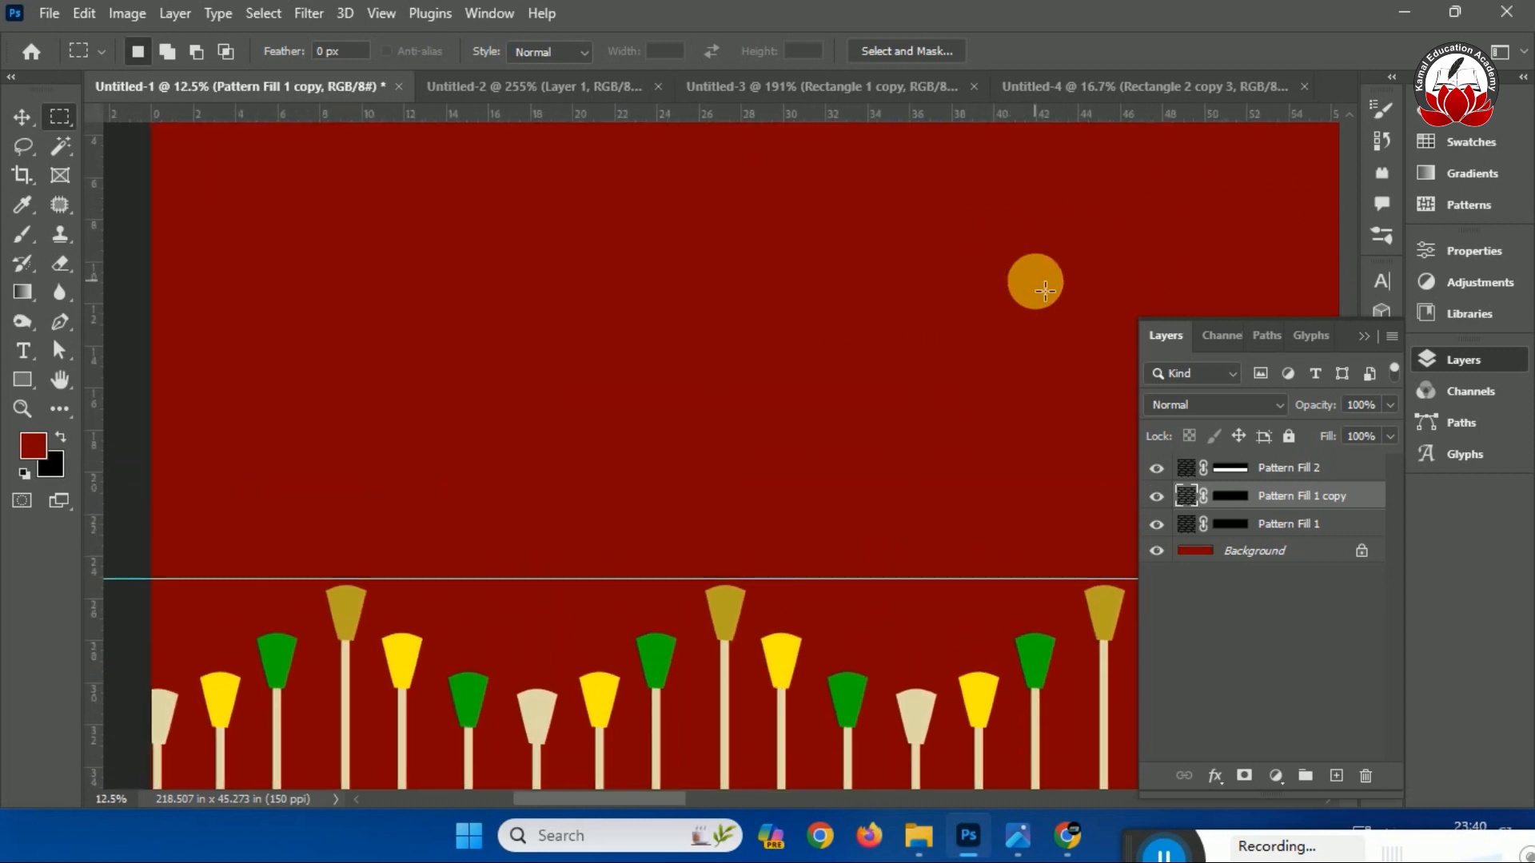
pyautogui.scroll(3, 1045, 290)
pyautogui.hotkey('ctrl', '+')
pyautogui.hotkey('ctrl', '+')
pyautogui.scroll(5, 1035, 282)
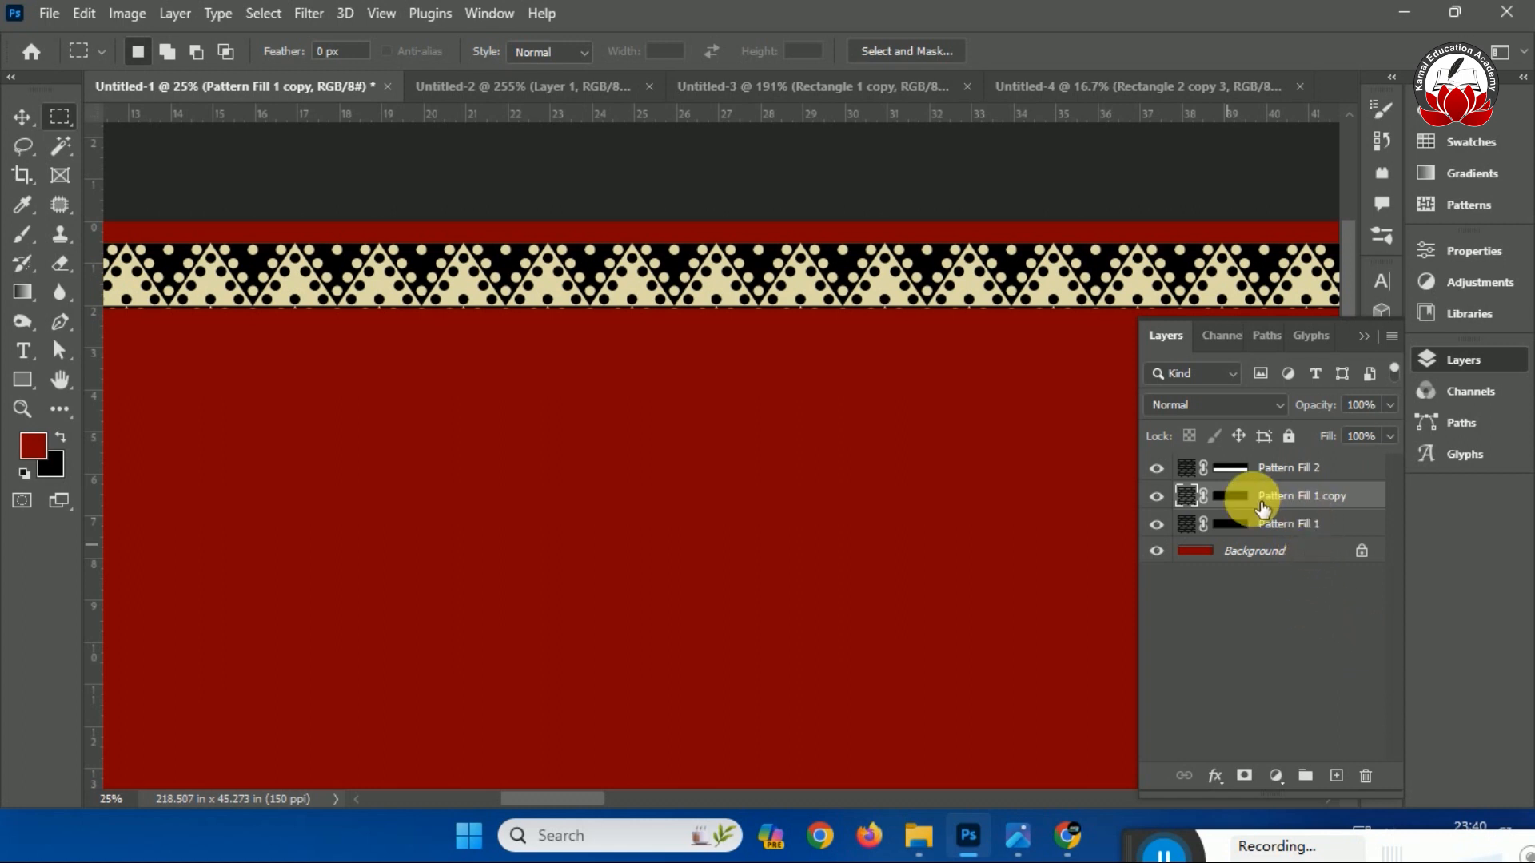
pyautogui.doubleClick(1185, 496)
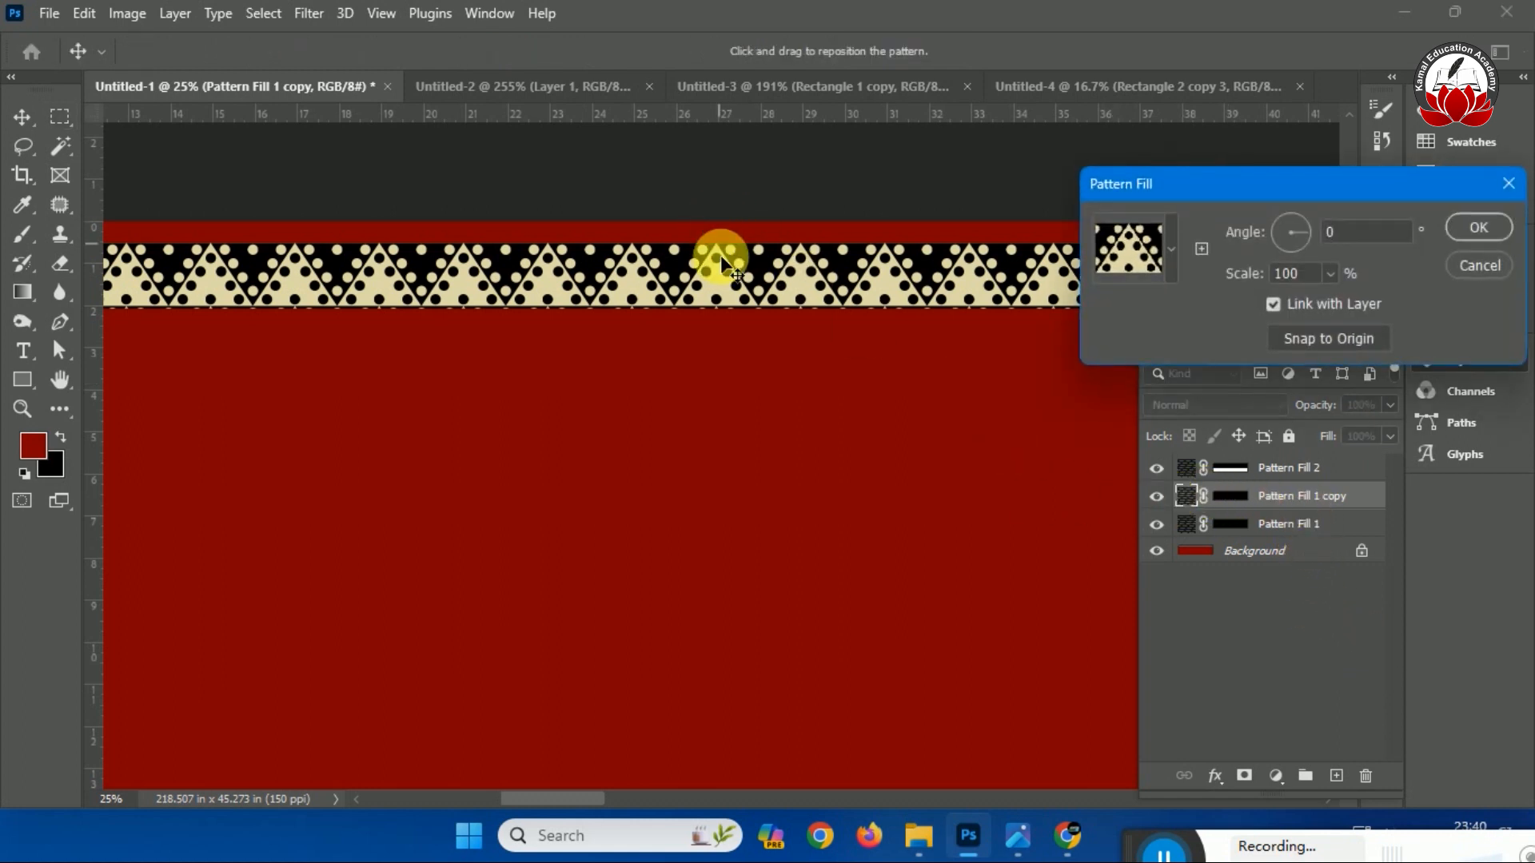
pyautogui.hotkey('ctrl', '0')
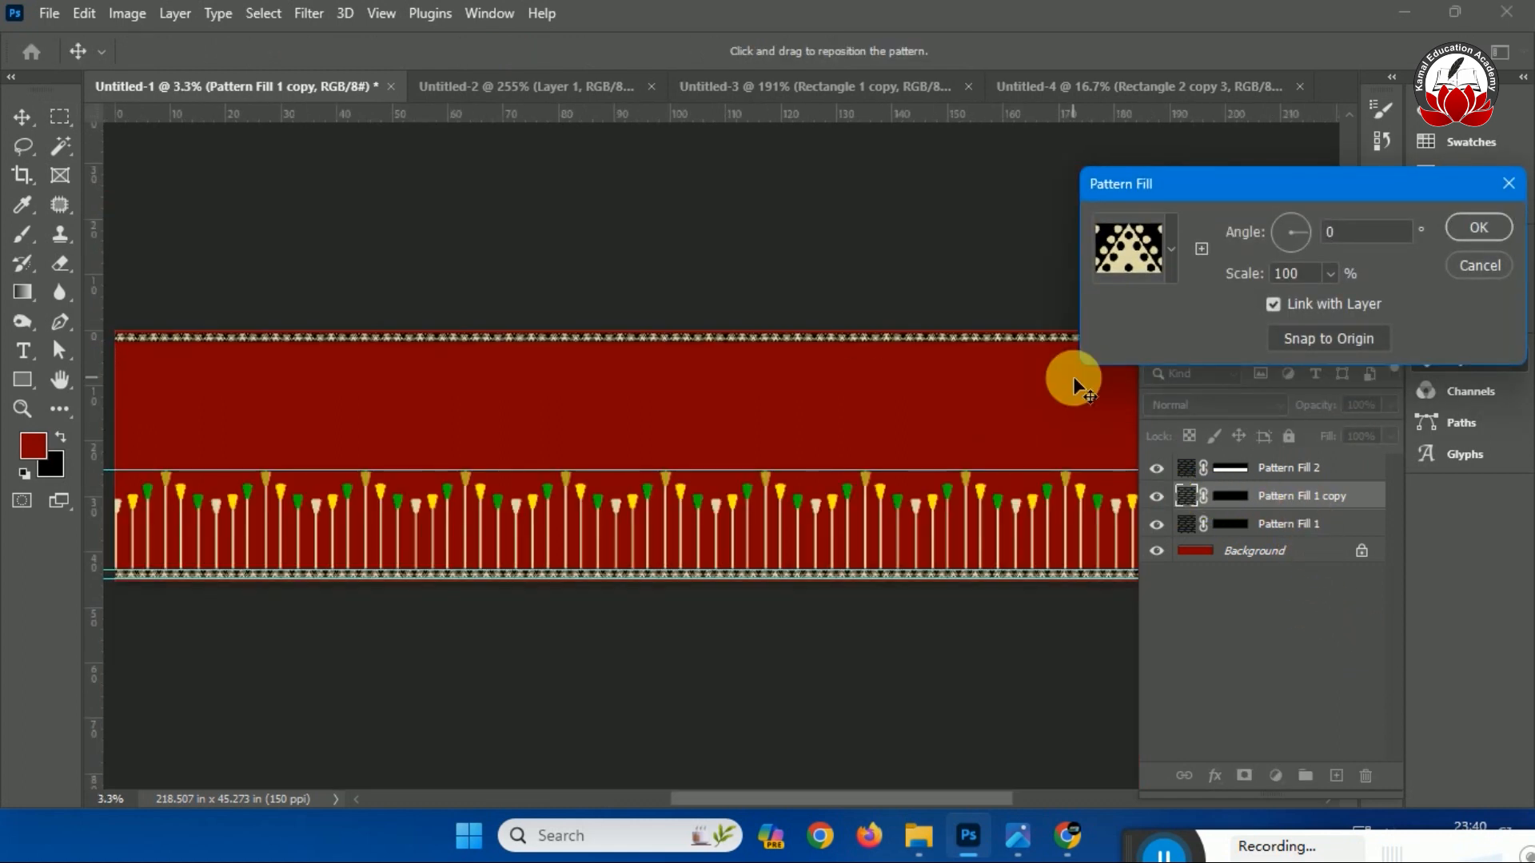
pyautogui.hotkey('ctrl', '+')
pyautogui.hotkey('ctrl', '+')
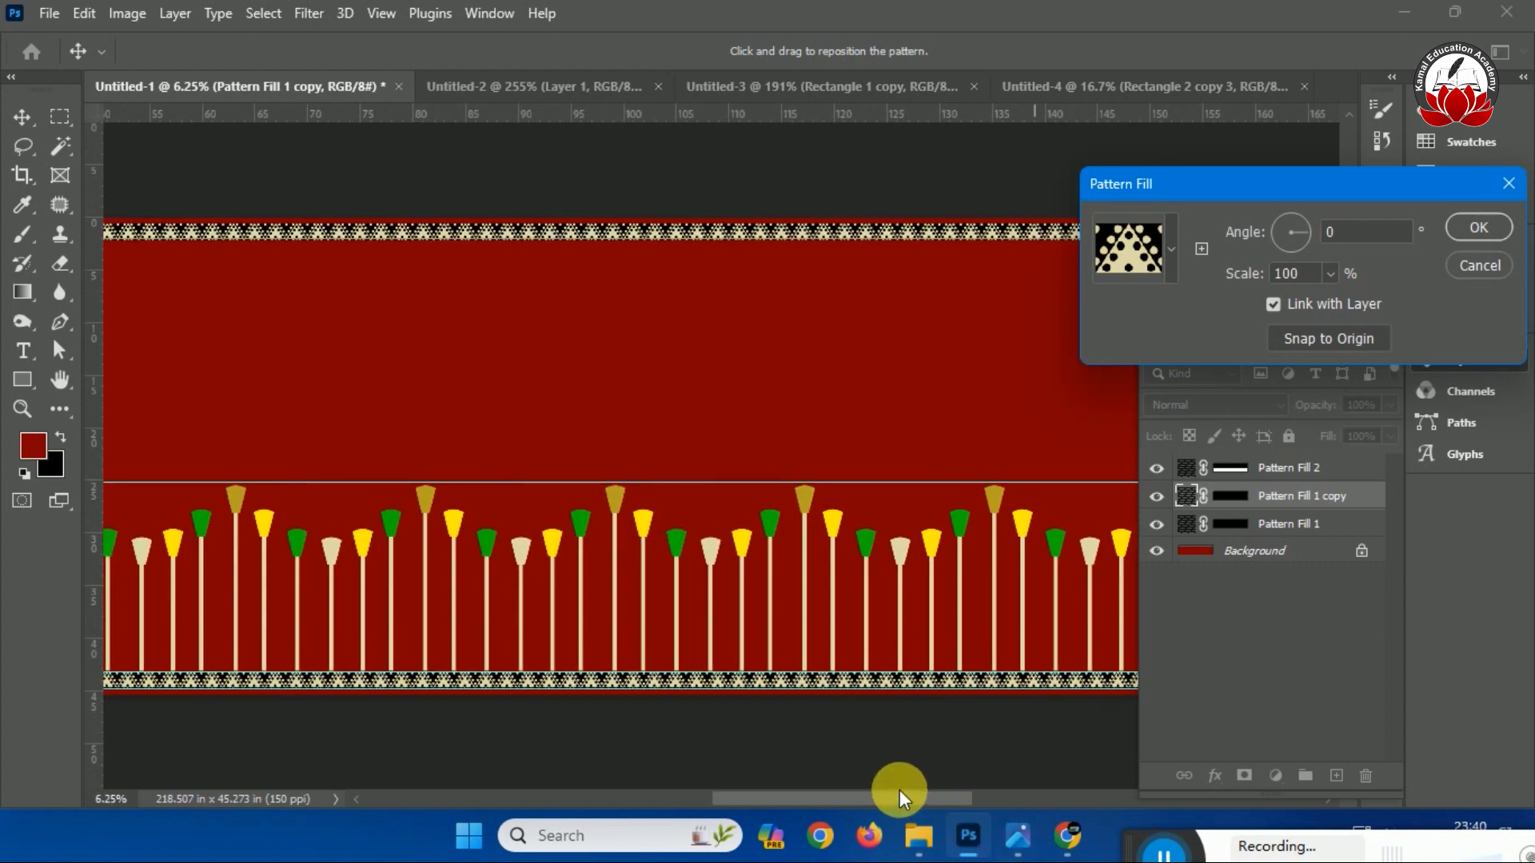
pyautogui.moveTo(902, 803); pyautogui.dragTo(717, 791)
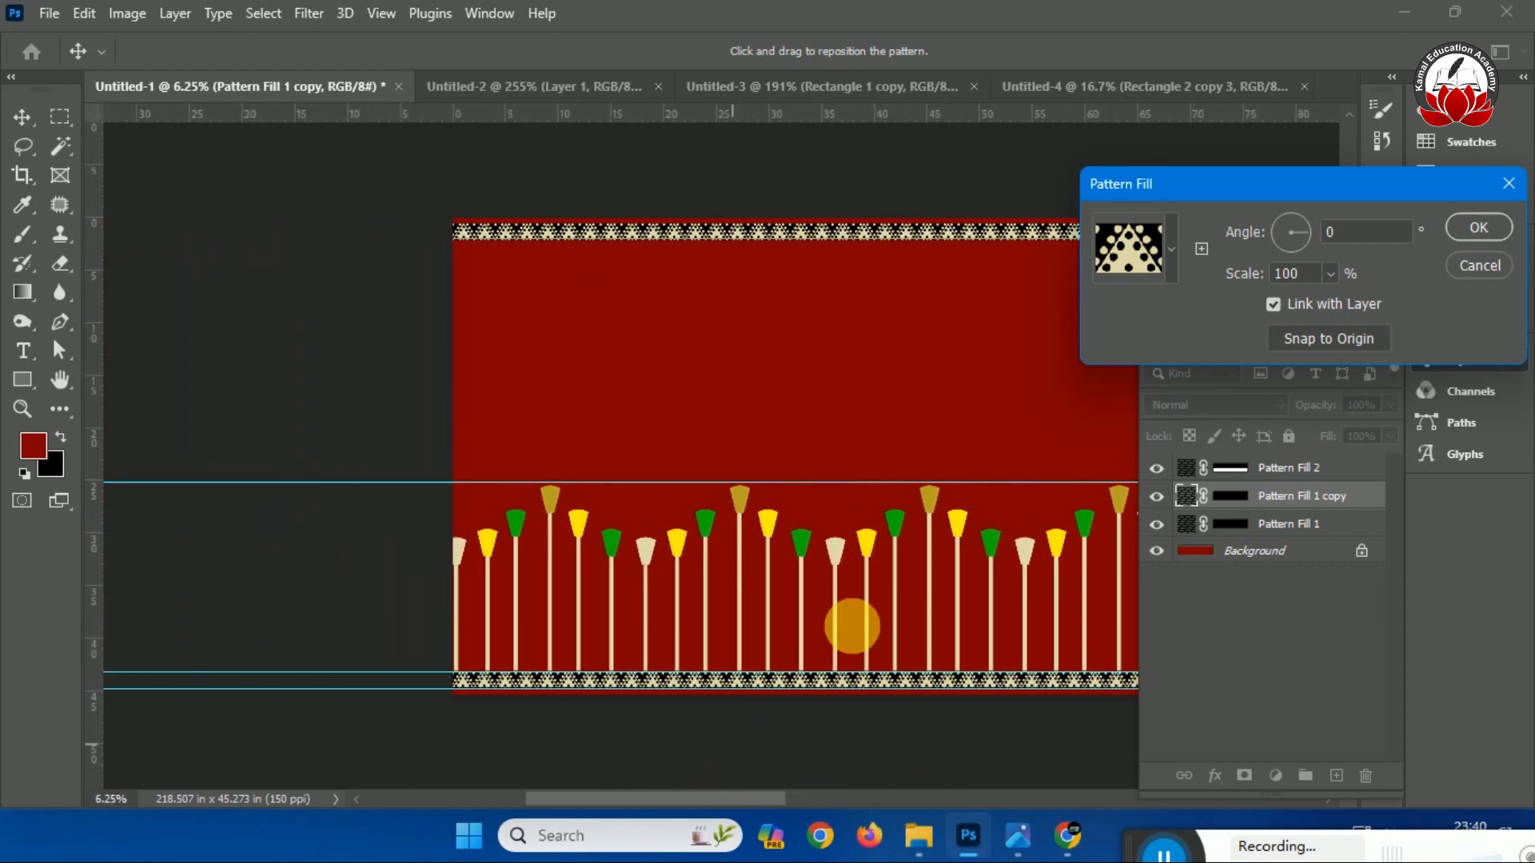
pyautogui.click(1479, 229)
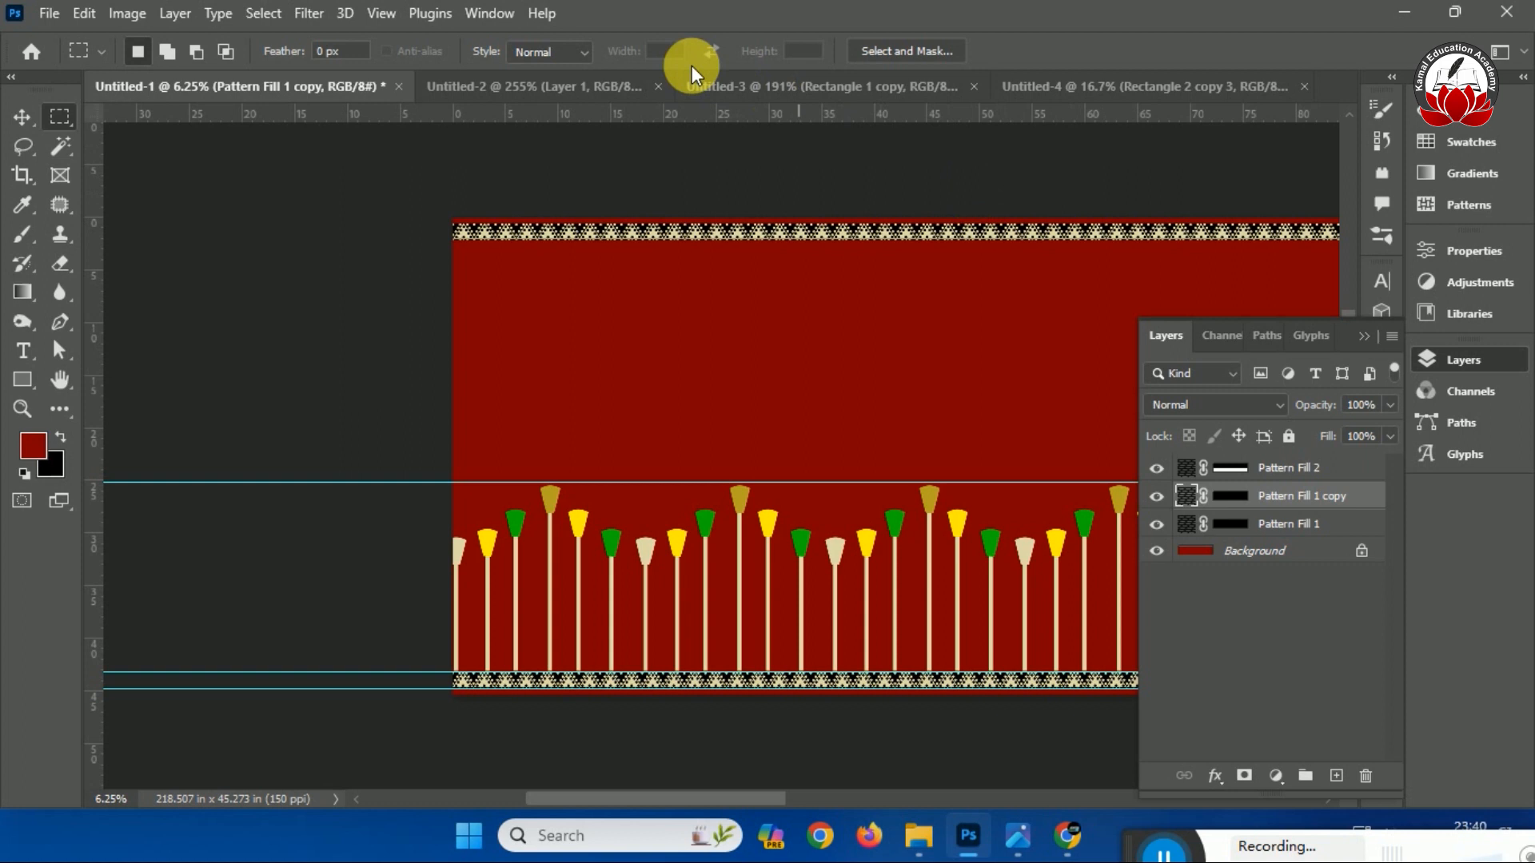
# Look over the beige stripe motif tile in Untitled-3 and return to the saree in Untitled-1.
pyautogui.click(598, 91)
pyautogui.click(774, 88)
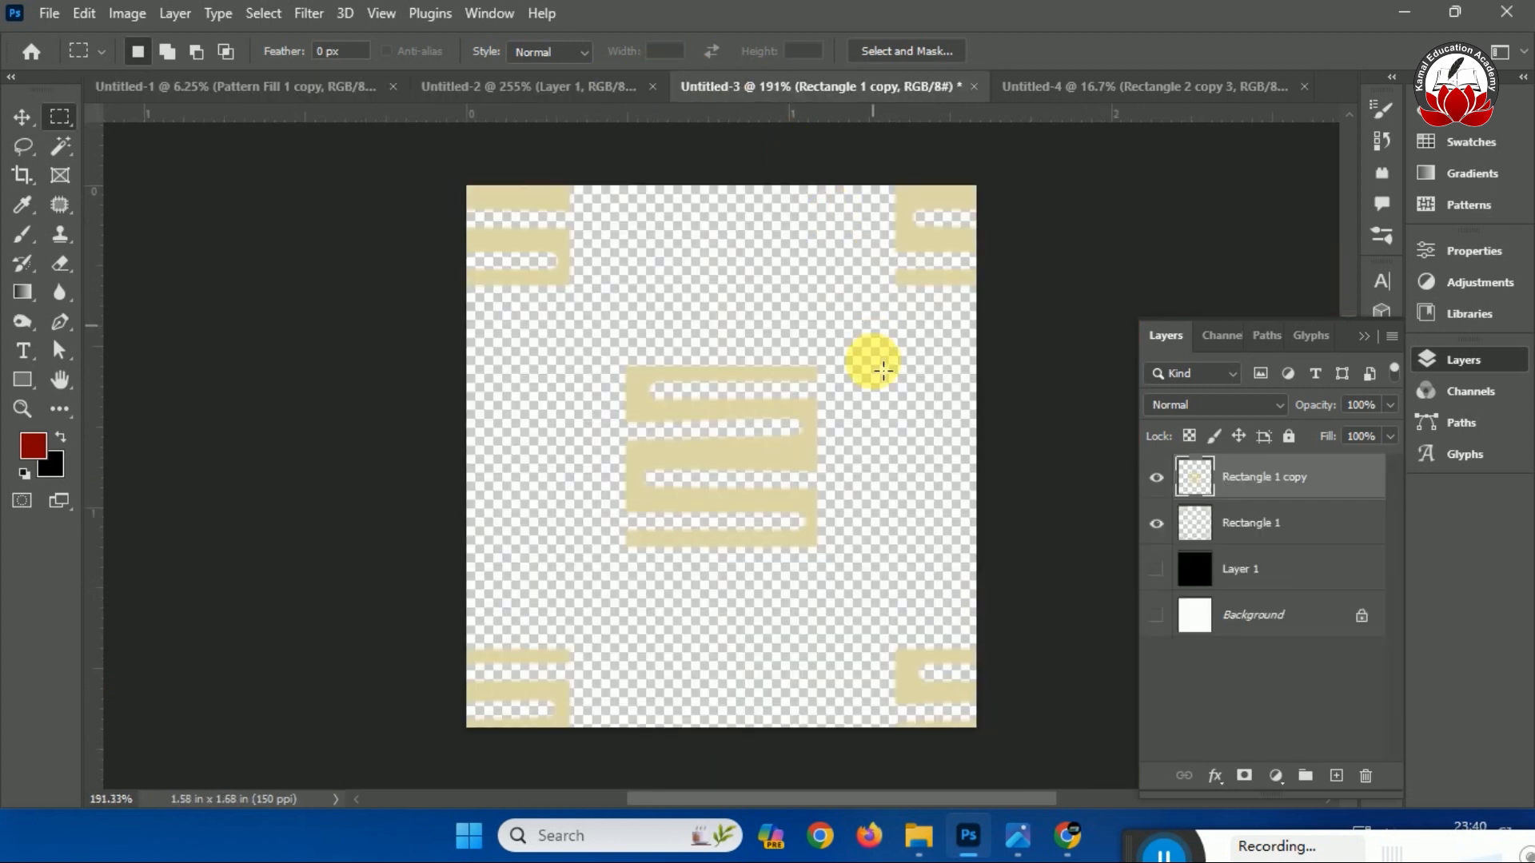
pyautogui.moveTo(456, 171); pyautogui.dragTo(625, 749)
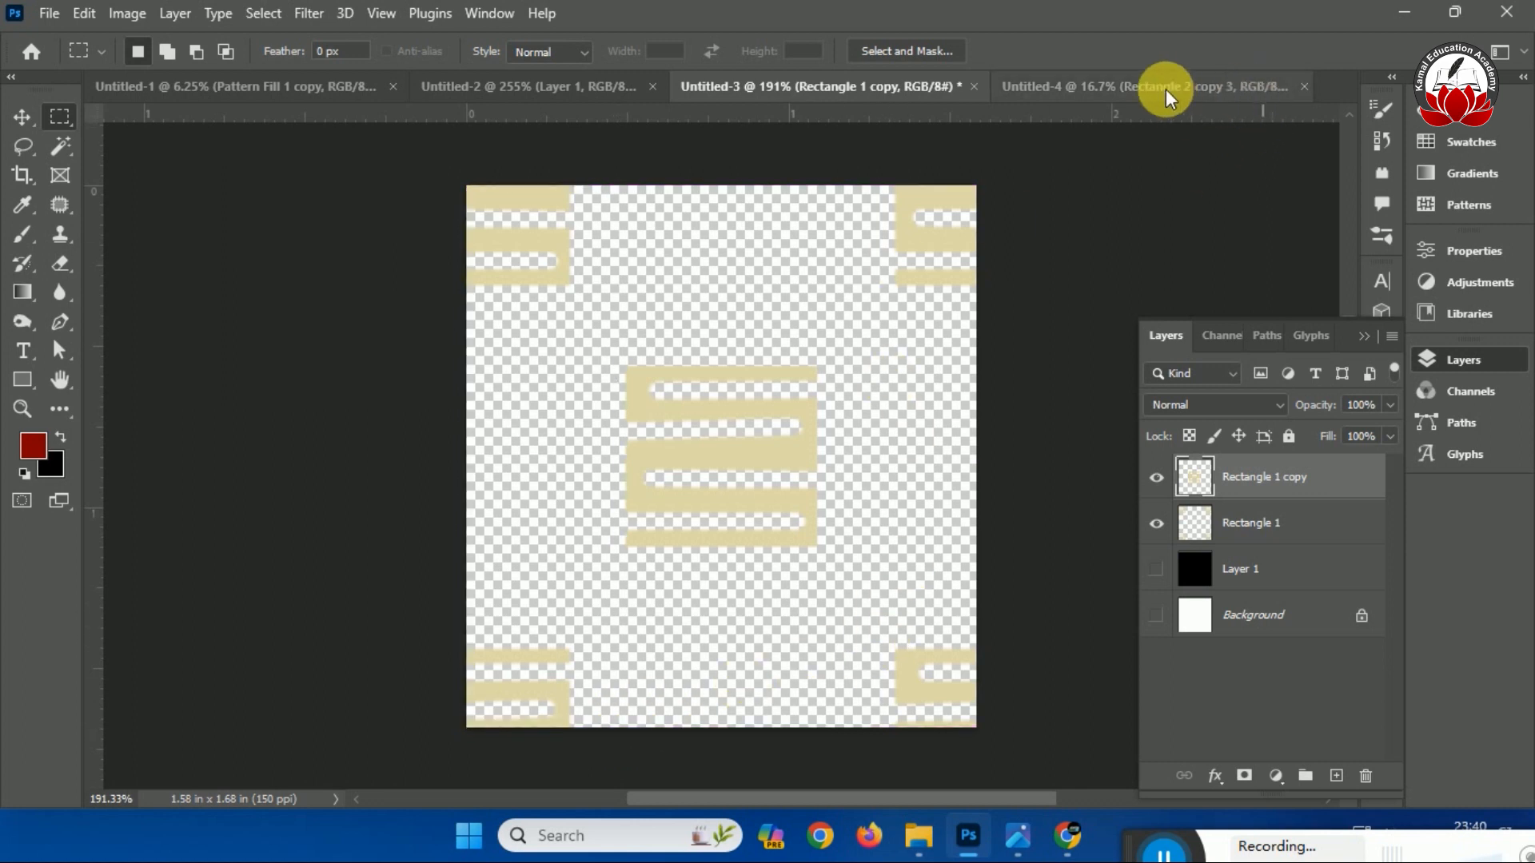
pyautogui.click(281, 91)
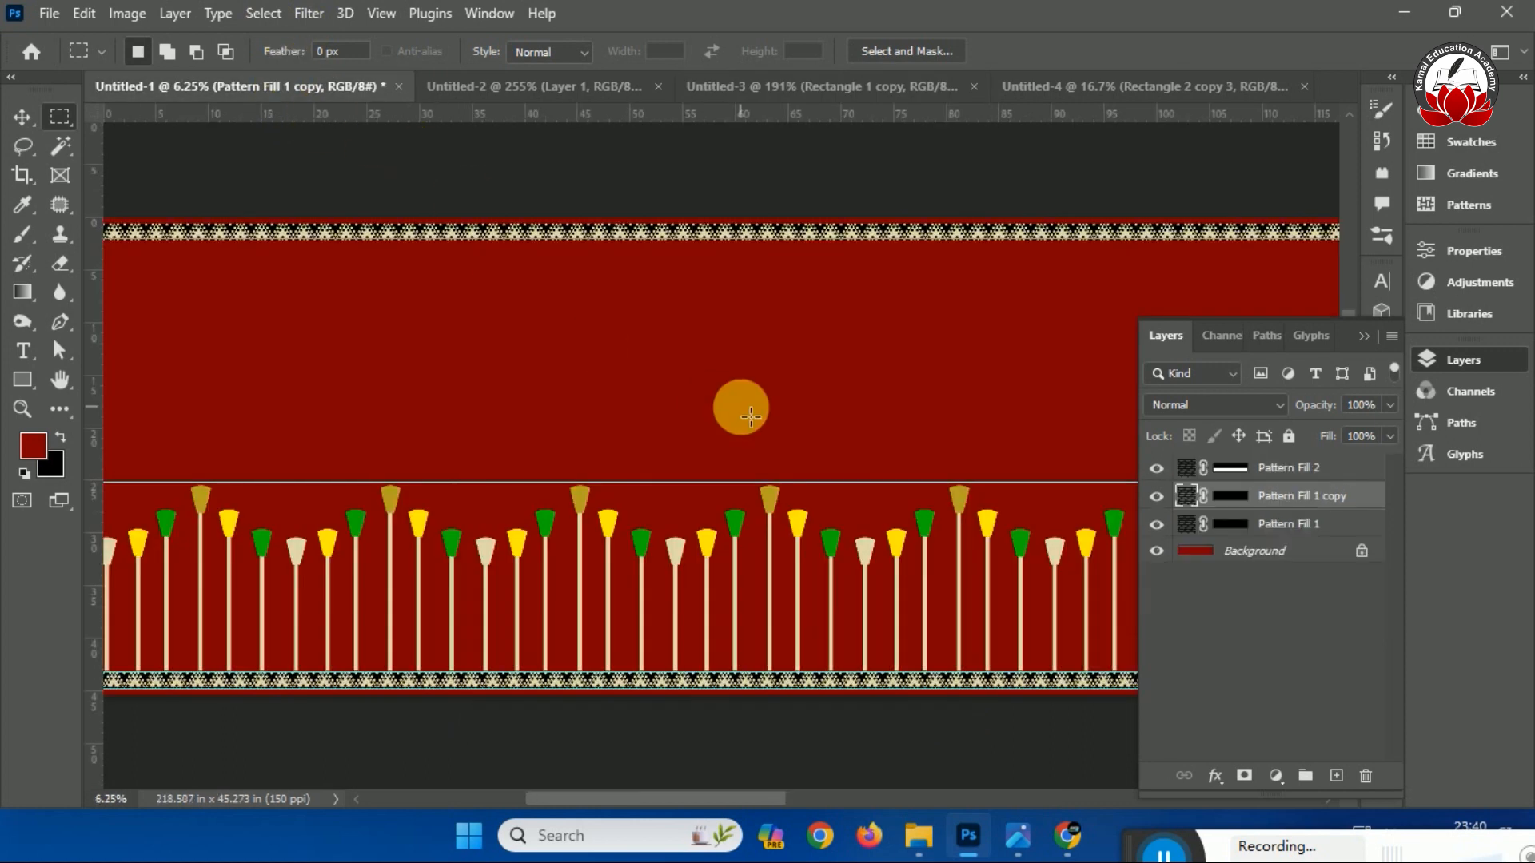
# Place one horizontal guide just below the upper triangle border and another about 13.5 in lower, spaced with a marquee selection.
pyautogui.hotkey('ctrl', '+')
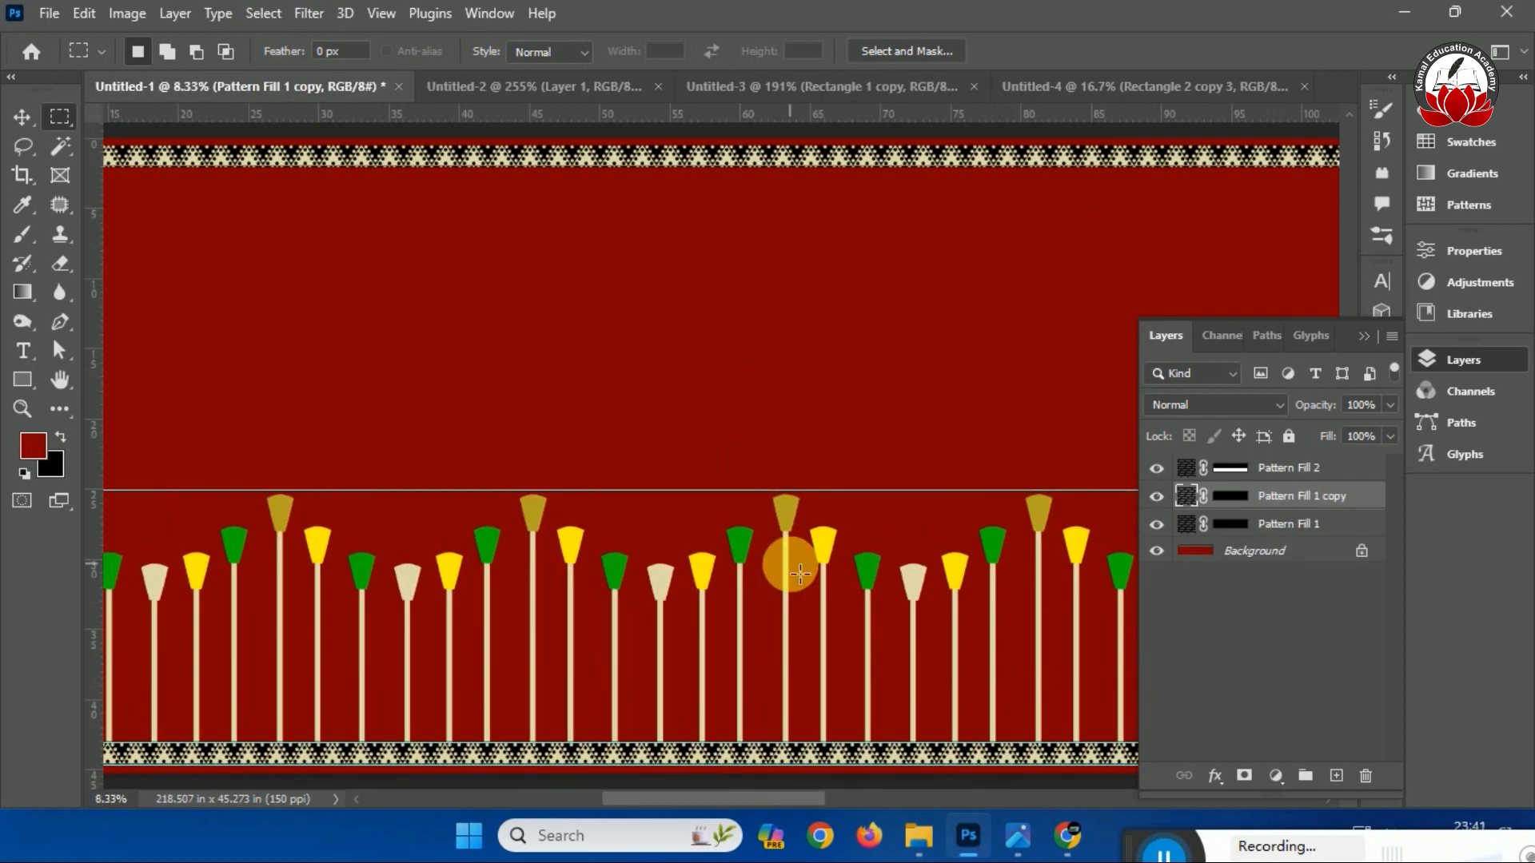
pyautogui.moveTo(752, 803); pyautogui.dragTo(641, 807)
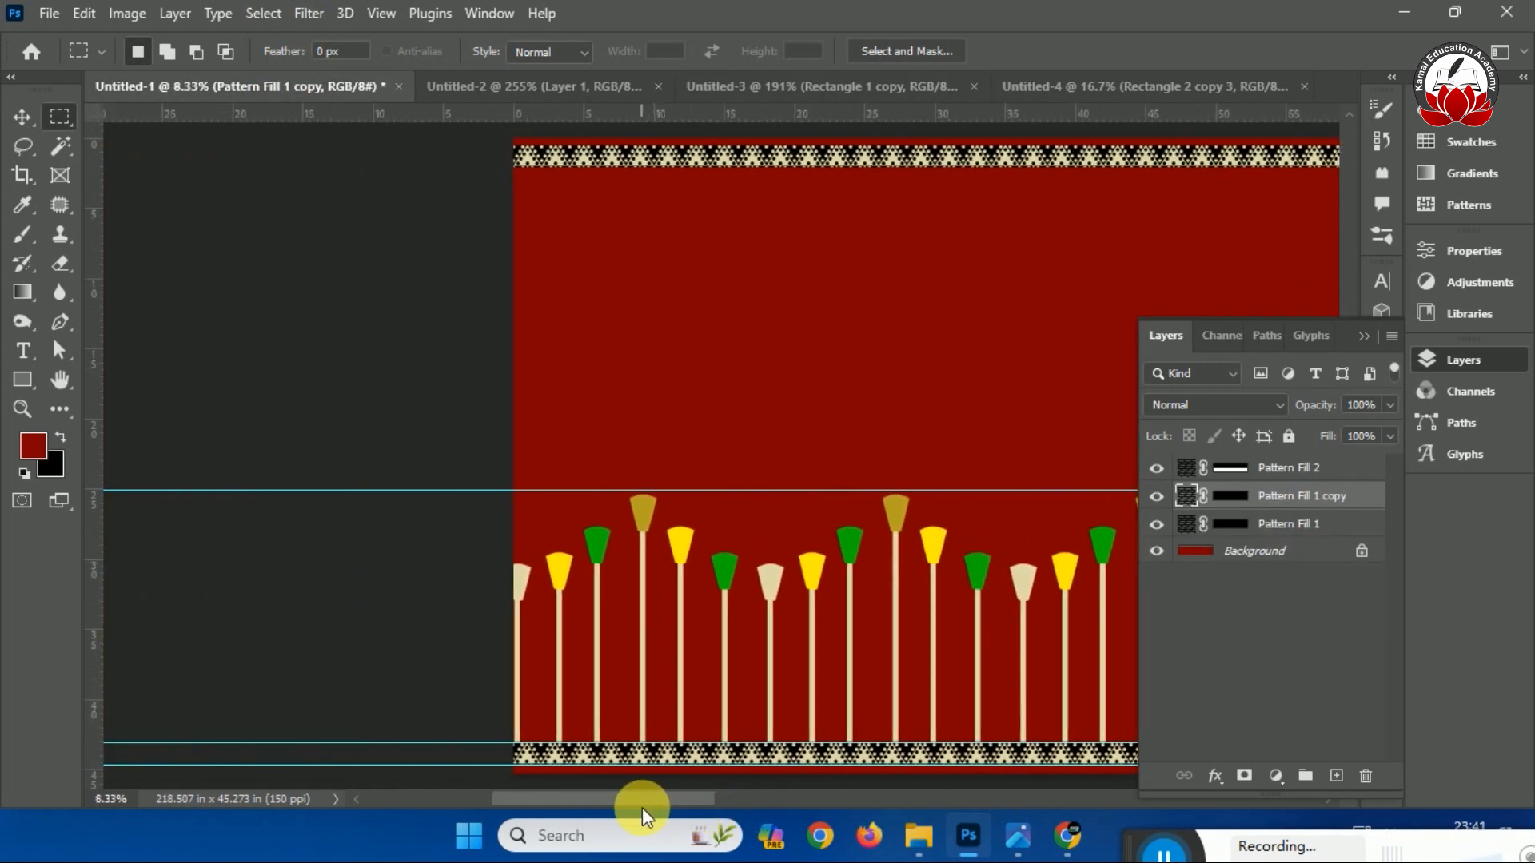
pyautogui.moveTo(518, 178); pyautogui.dragTo(806, 367)
pyautogui.moveTo(805, 366); pyautogui.dragTo(795, 359)
pyautogui.moveTo(715, 112); pyautogui.dragTo(711, 361)
pyautogui.moveTo(608, 113); pyautogui.dragTo(603, 168)
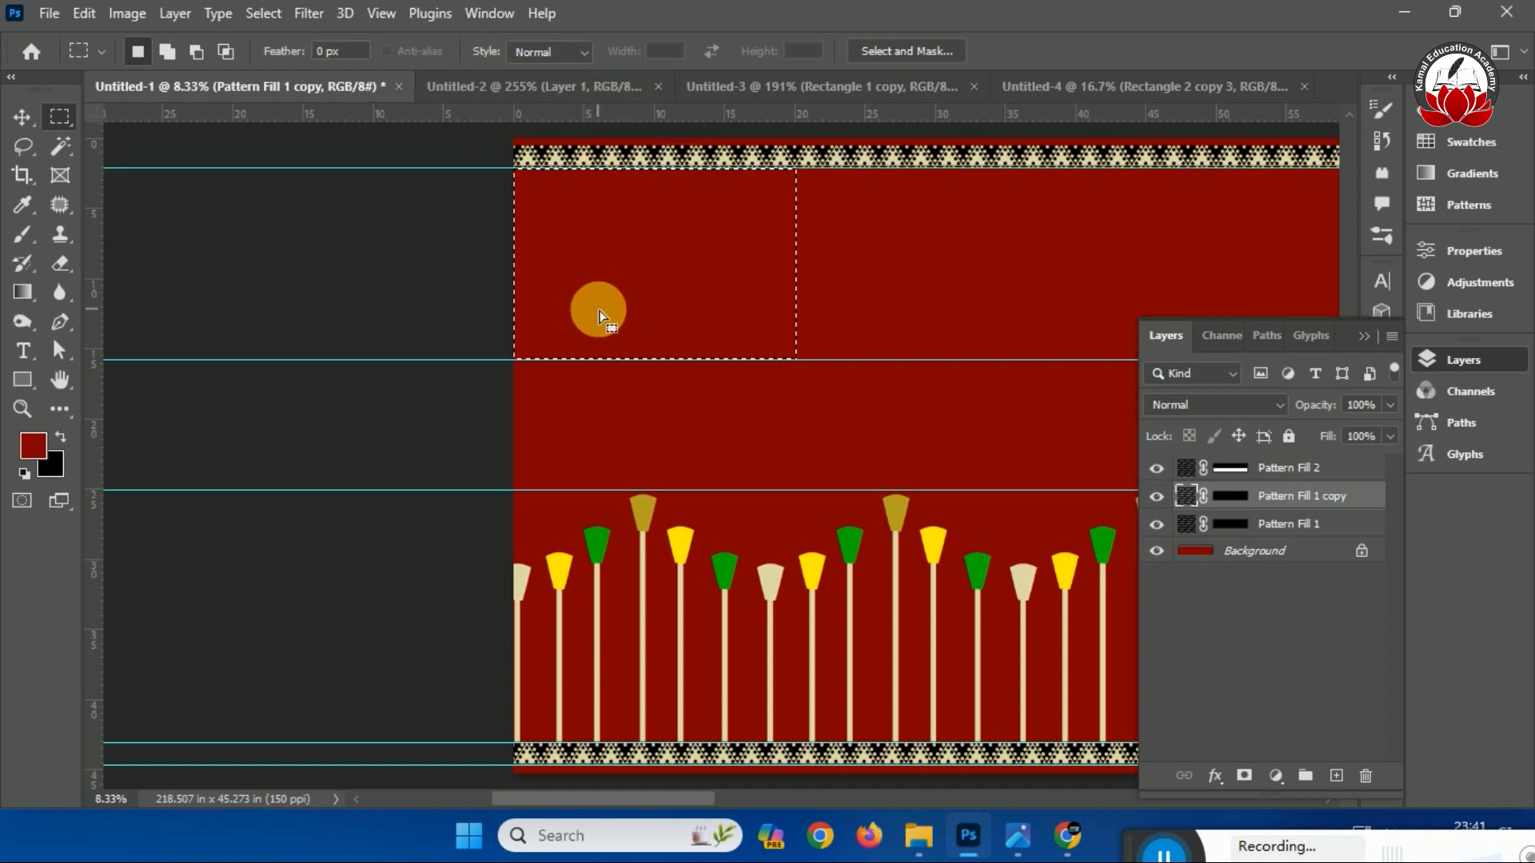
# Fill the full-width area between the two new guides with the beige stripe motif pattern using a pattern fill layer.
pyautogui.moveTo(418, 171); pyautogui.dragTo(1253, 358)
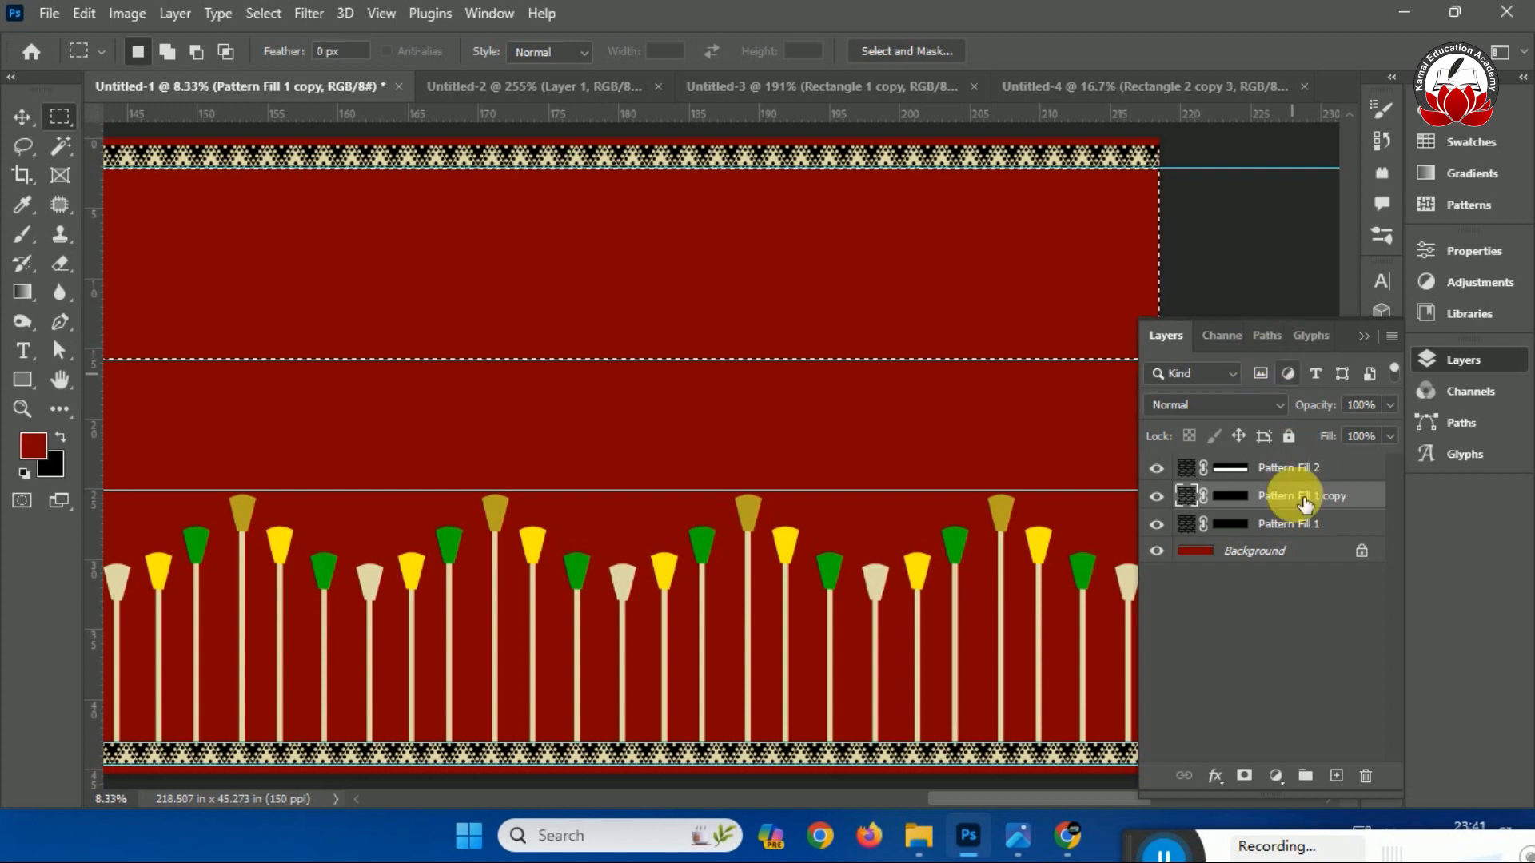
pyautogui.click(1338, 464)
pyautogui.hotkey('ctrl', 'j')
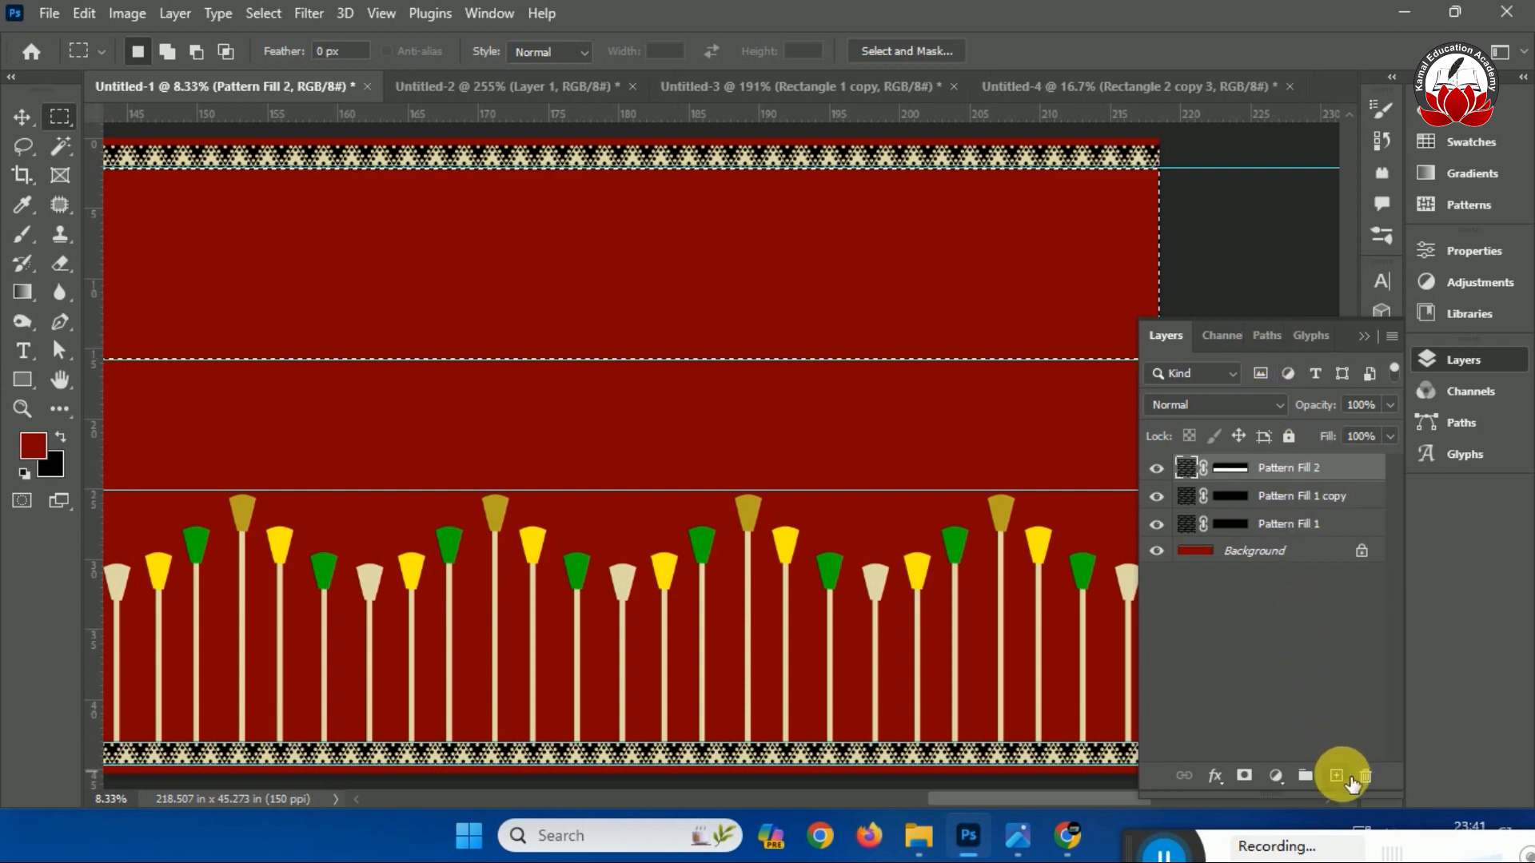
pyautogui.click(1276, 776)
pyautogui.click(1411, 334)
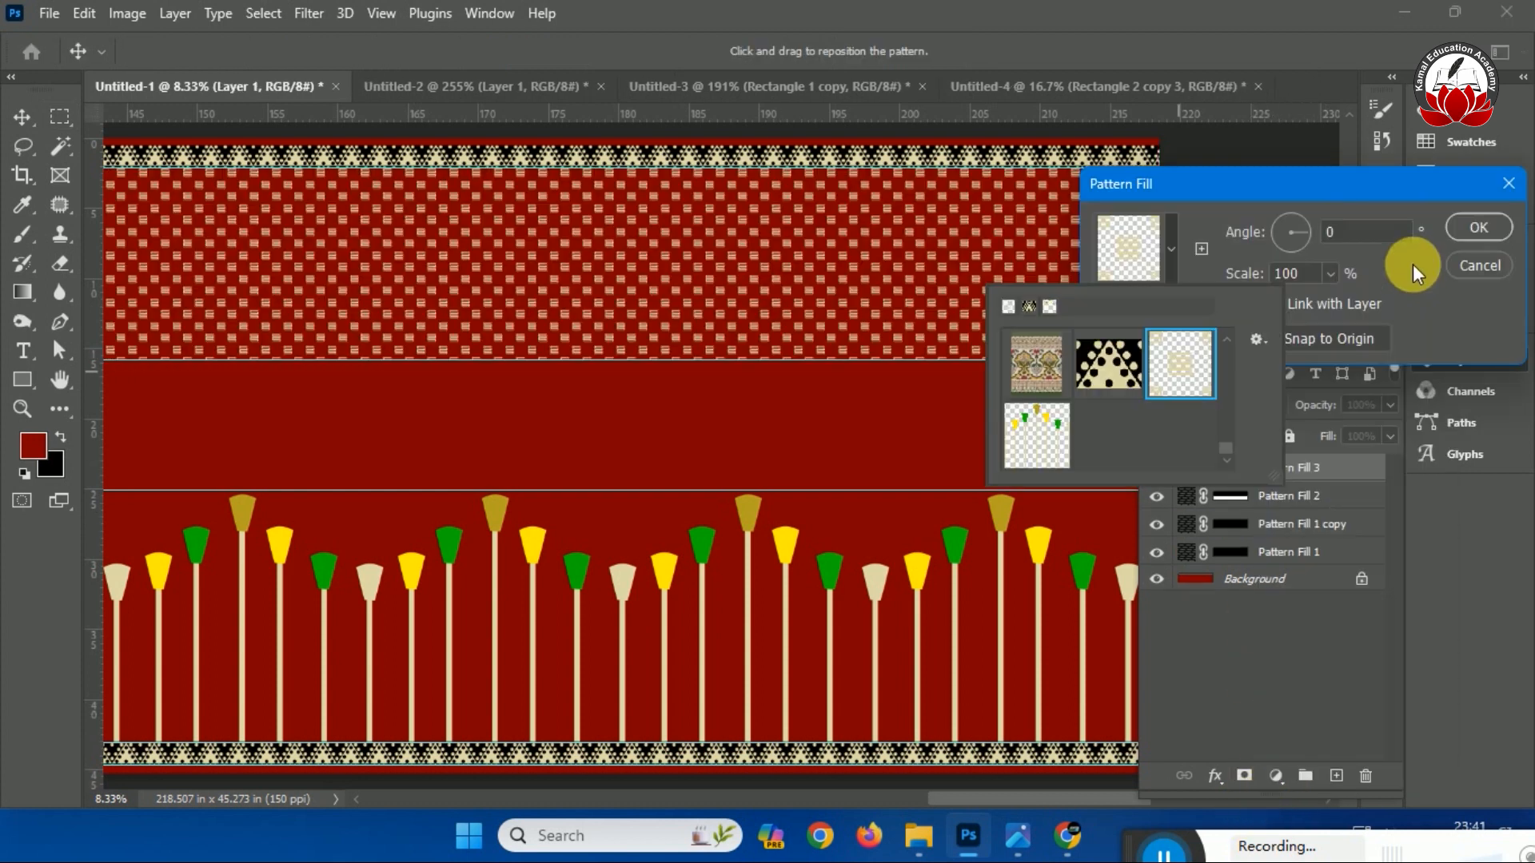
pyautogui.click(1476, 229)
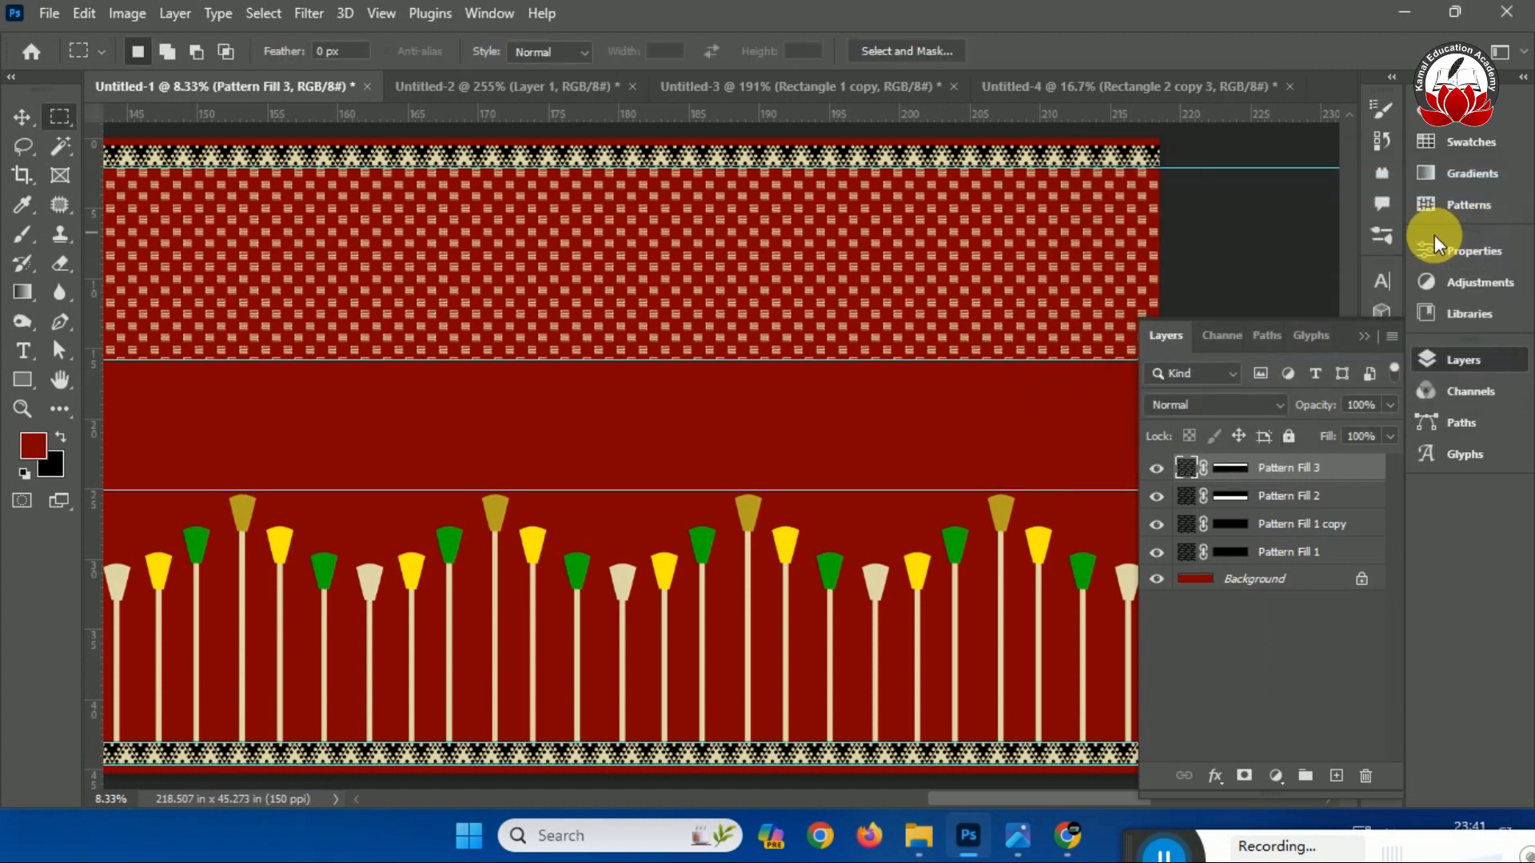
# Reposition the beige motif pattern so its lowest row sits complete just above the lower guide, and apply the fill.
pyautogui.click(1359, 336)
pyautogui.moveTo(1081, 802); pyautogui.dragTo(611, 813)
pyautogui.click(1462, 360)
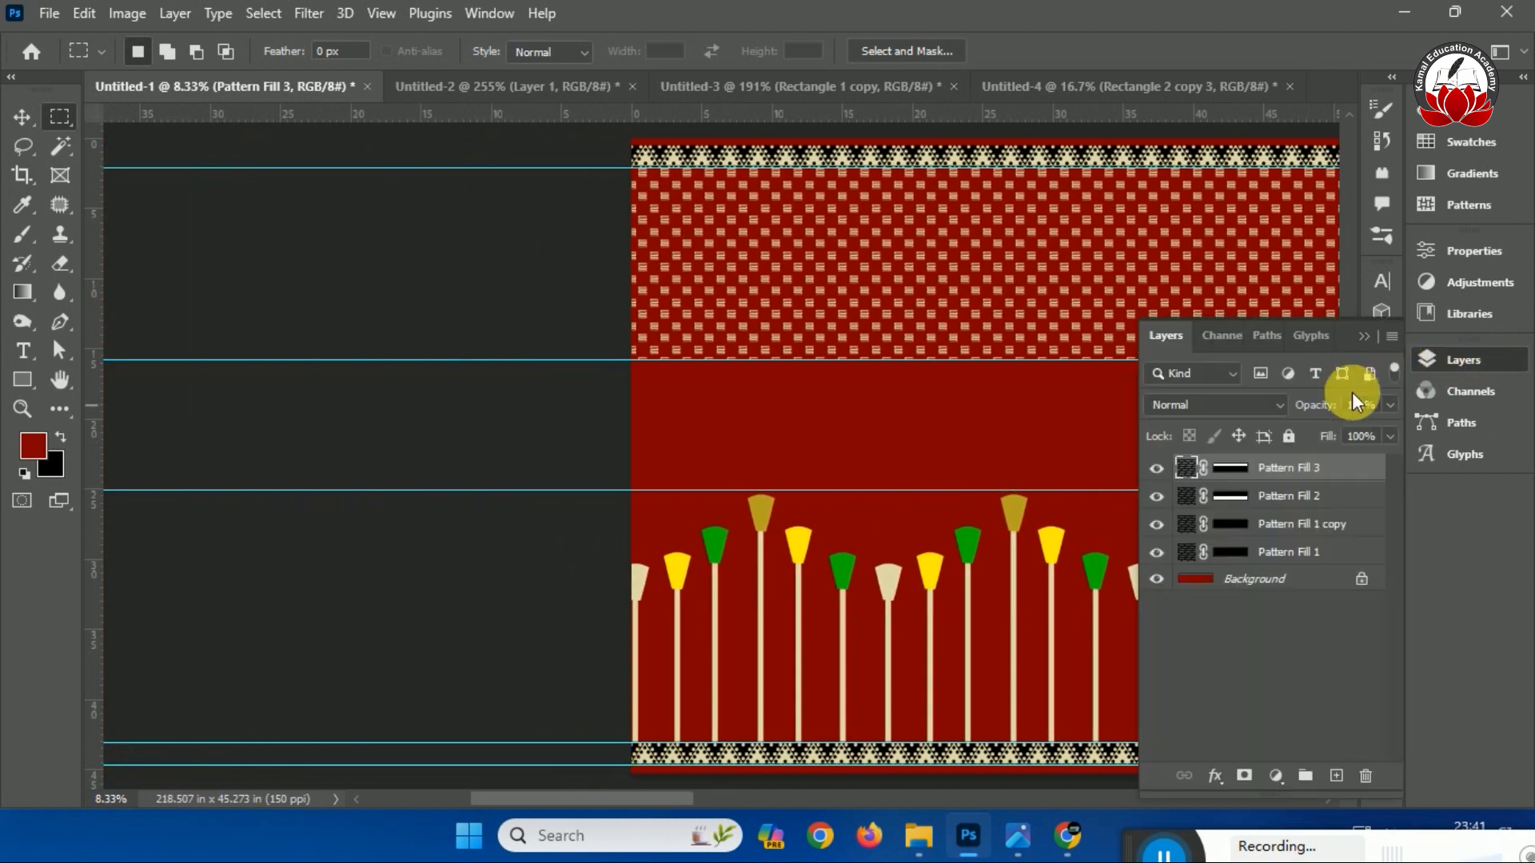
pyautogui.doubleClick(1189, 473)
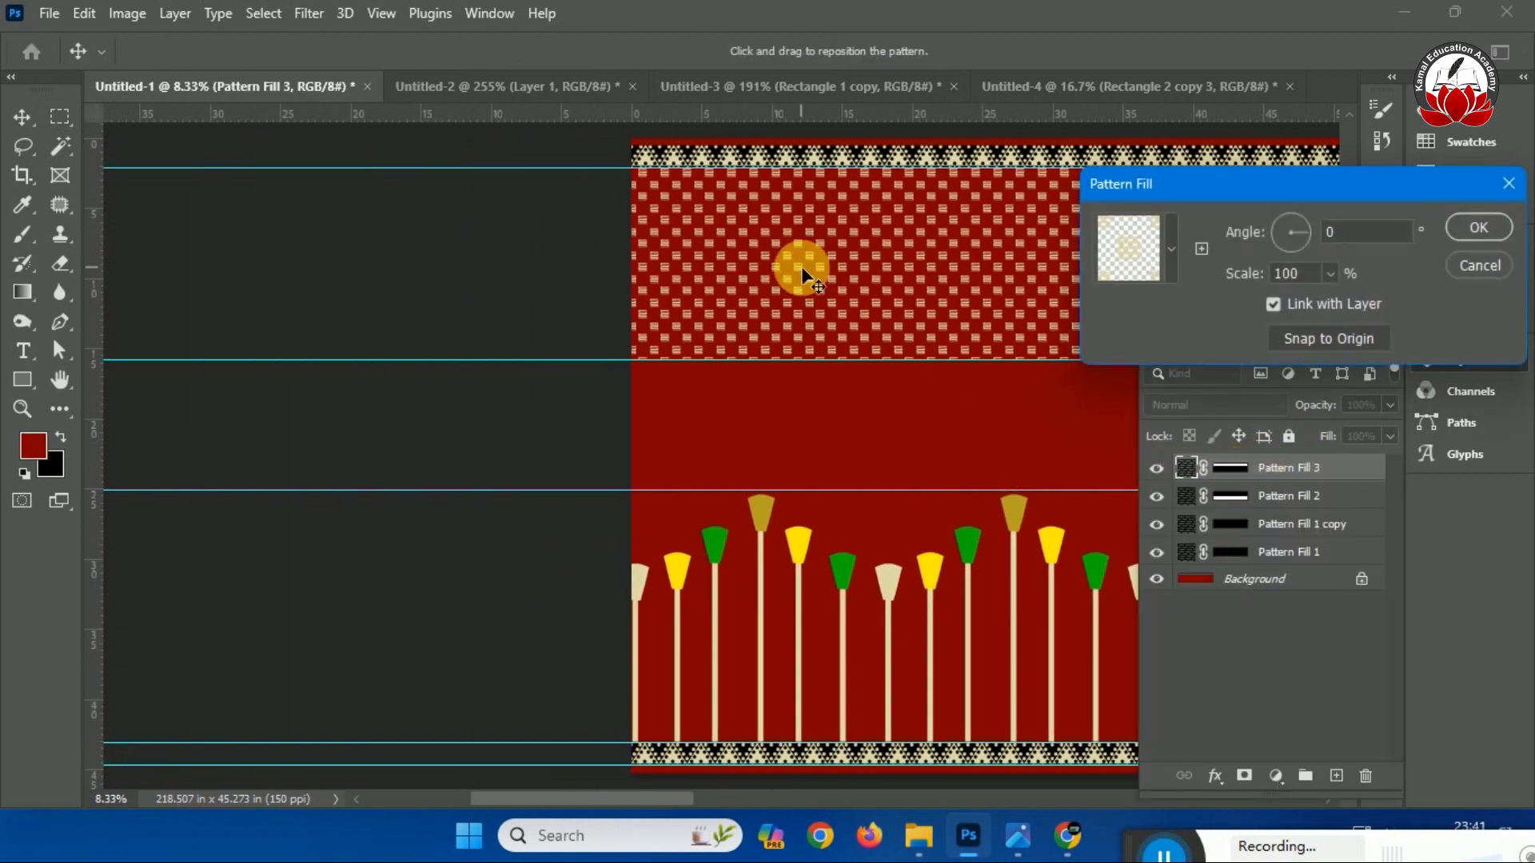
pyautogui.hotkey('ctrl', '+')
pyautogui.hotkey('ctrl', '+')
pyautogui.hotkey('ctrl', '+')
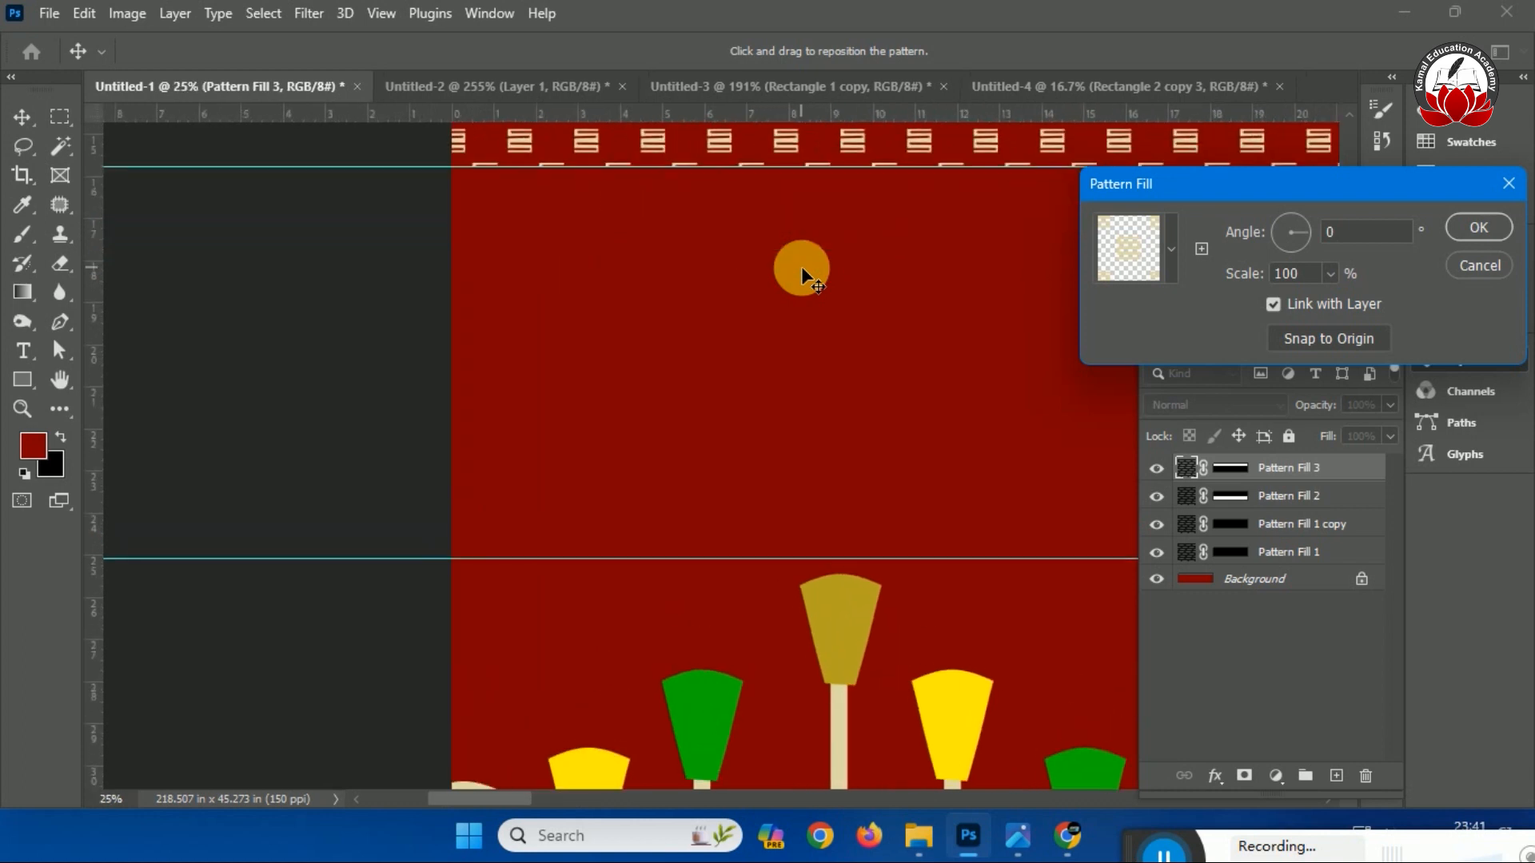
pyautogui.scroll(5, 870, 256)
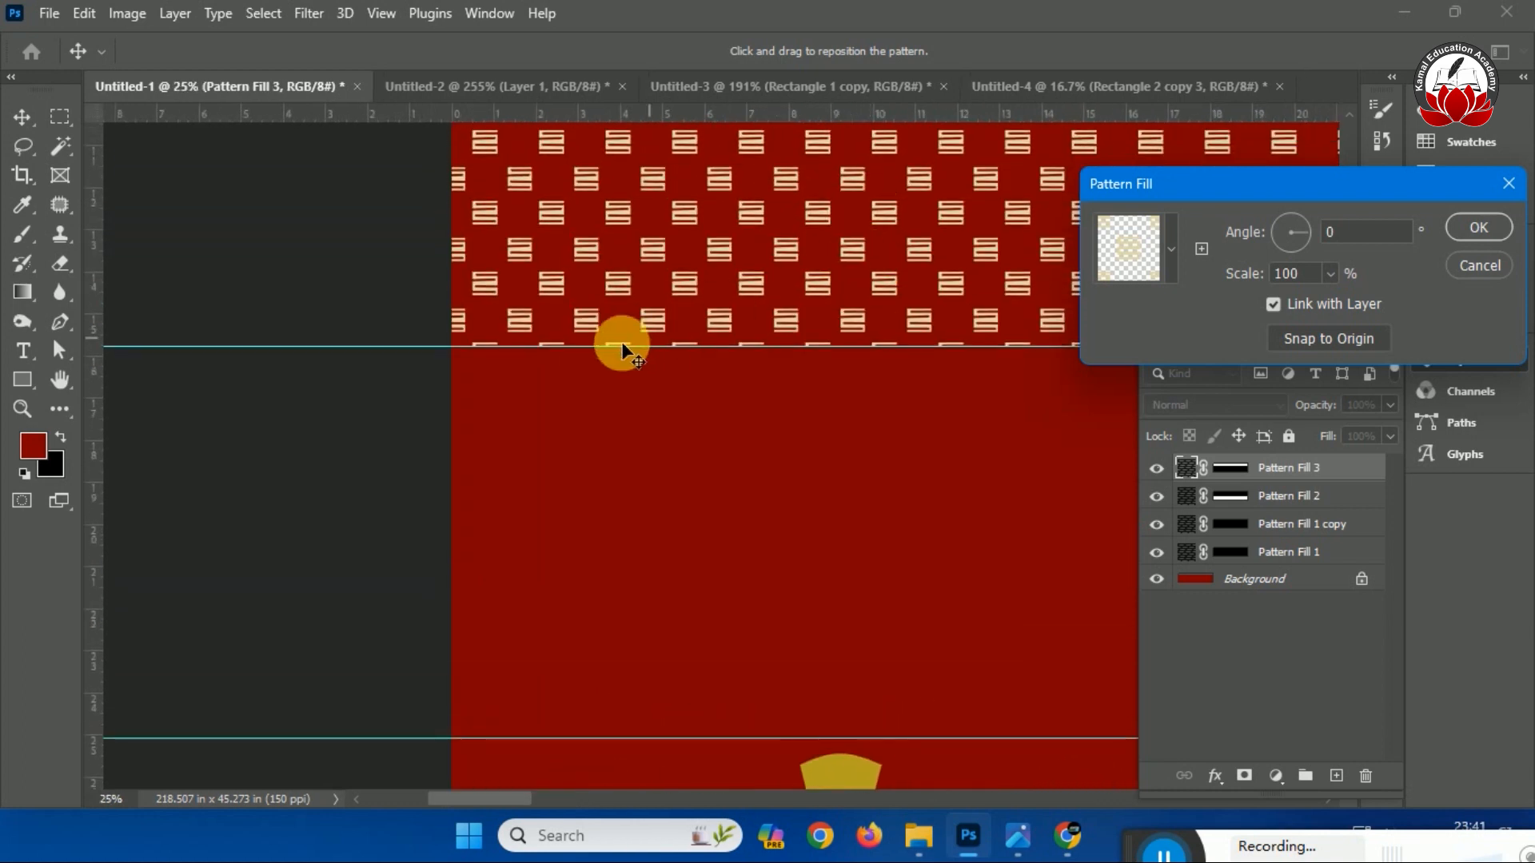
pyautogui.moveTo(588, 319); pyautogui.dragTo(585, 296)
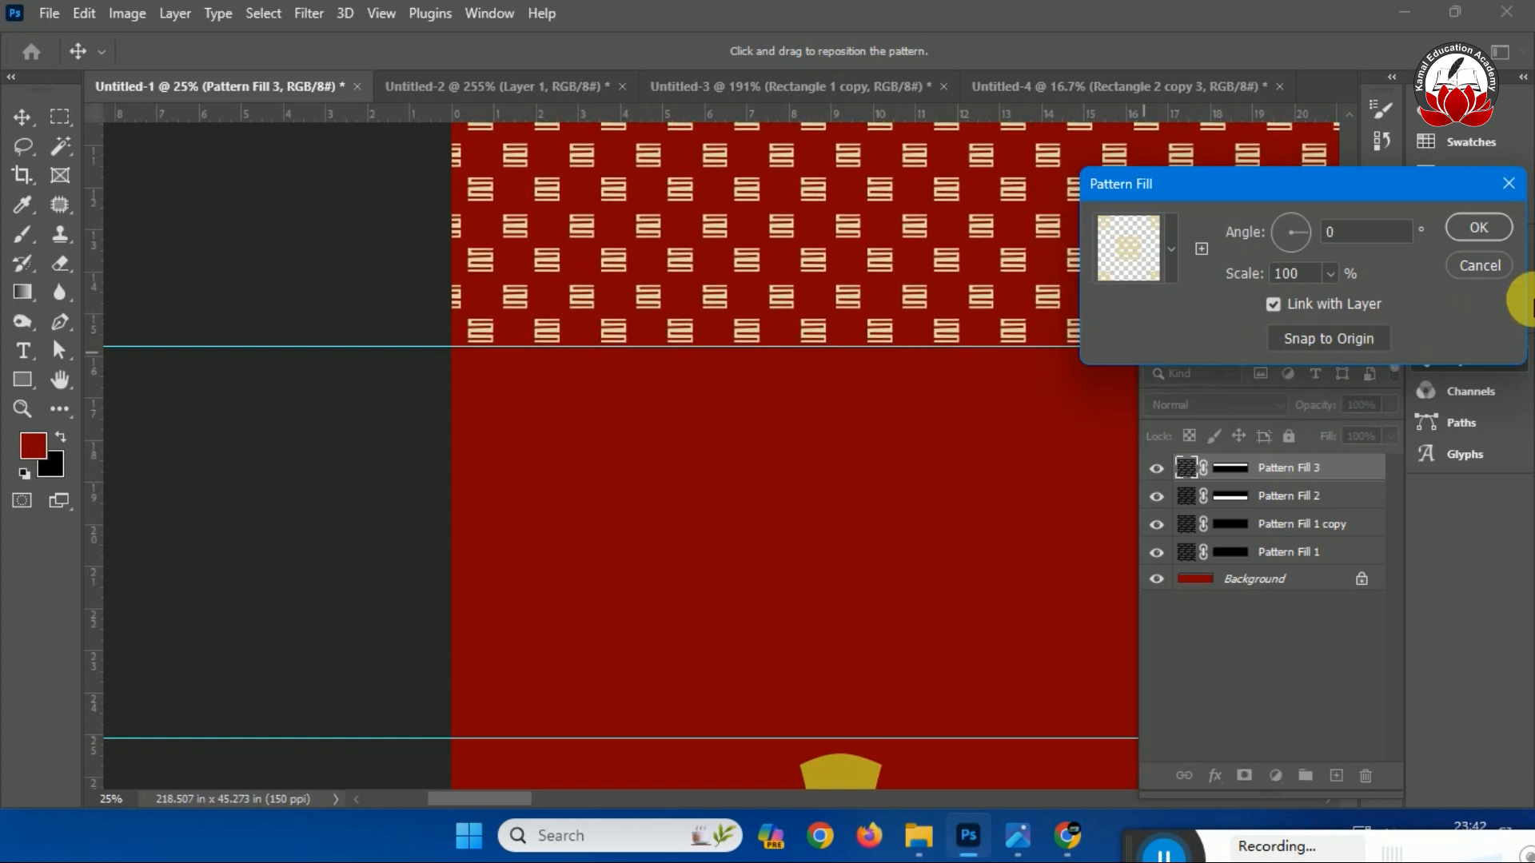
pyautogui.click(1479, 228)
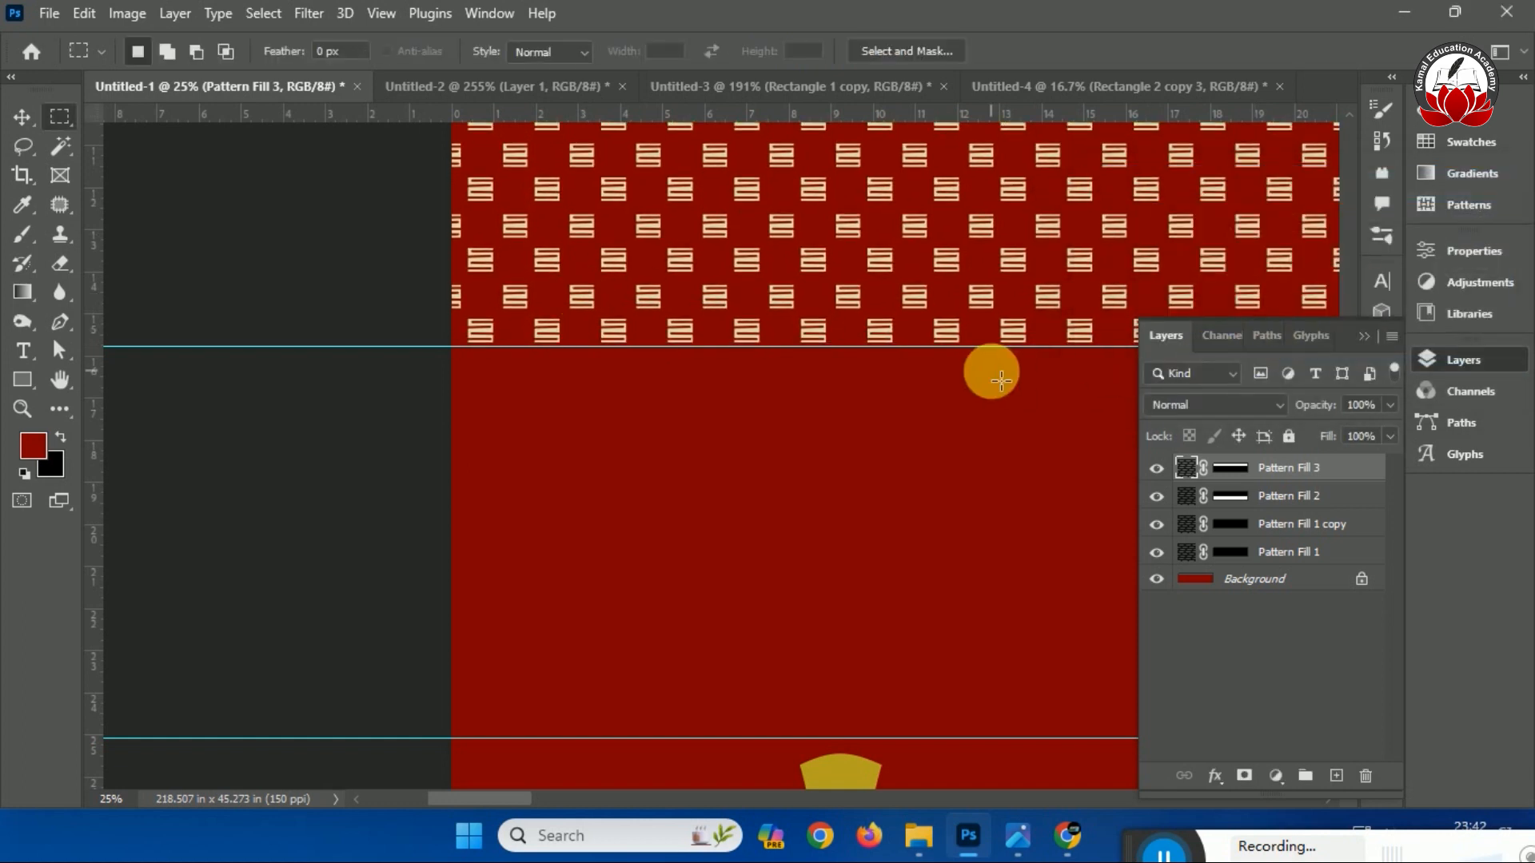
# Hide the guides and view the saree's upper and lower pattern strips without them.
pyautogui.hotkey('ctrl', '0')
pyautogui.hotkey('ctrl', '+')
pyautogui.hotkey('ctrl', '+')
pyautogui.hotkey('ctrl', '+')
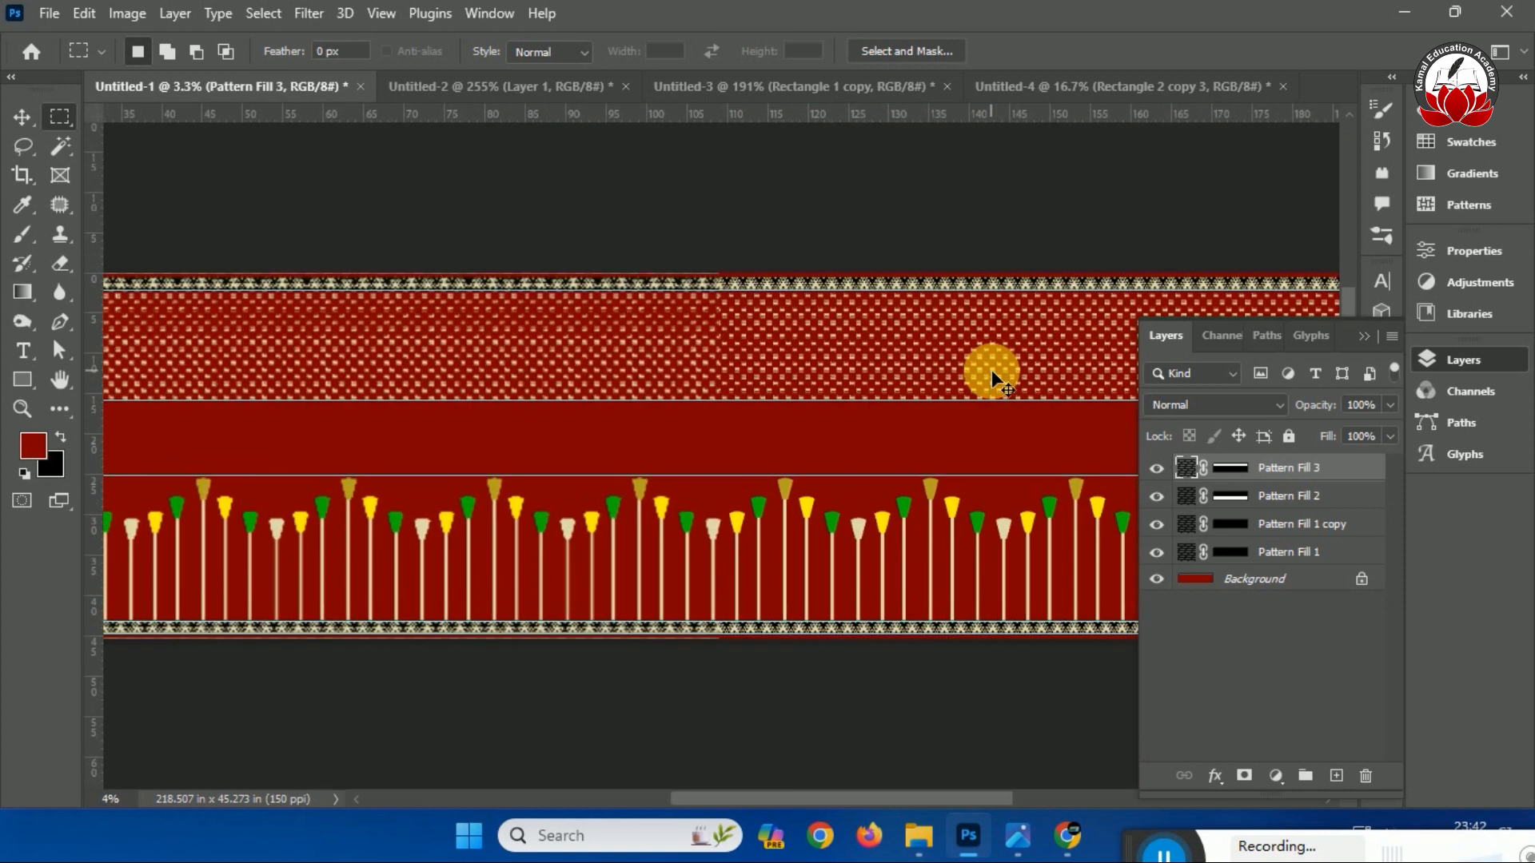
pyautogui.scroll(1, 1106, 336)
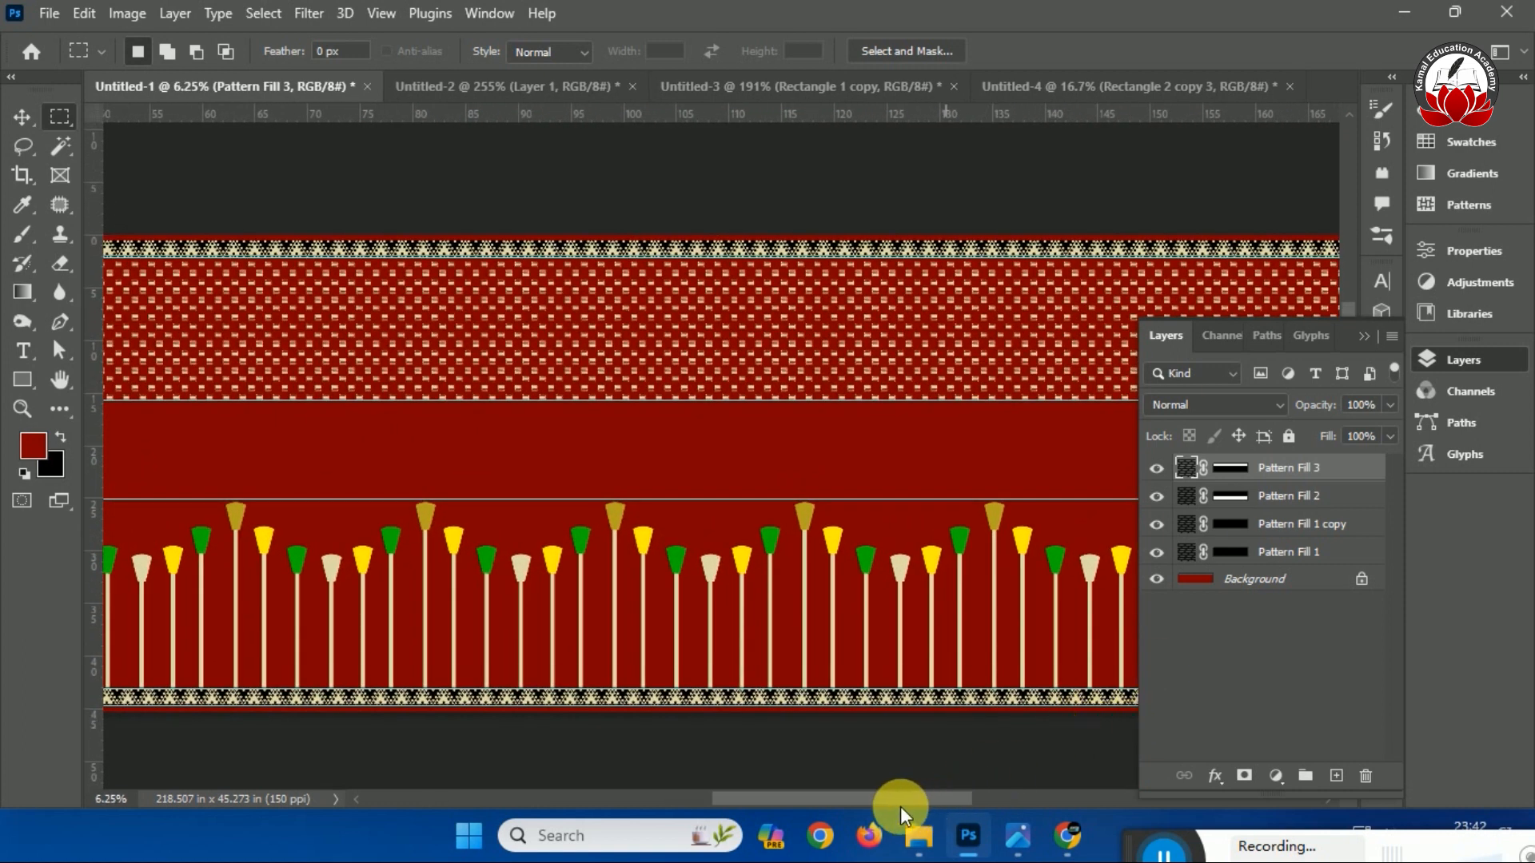
pyautogui.moveTo(895, 798); pyautogui.dragTo(731, 813)
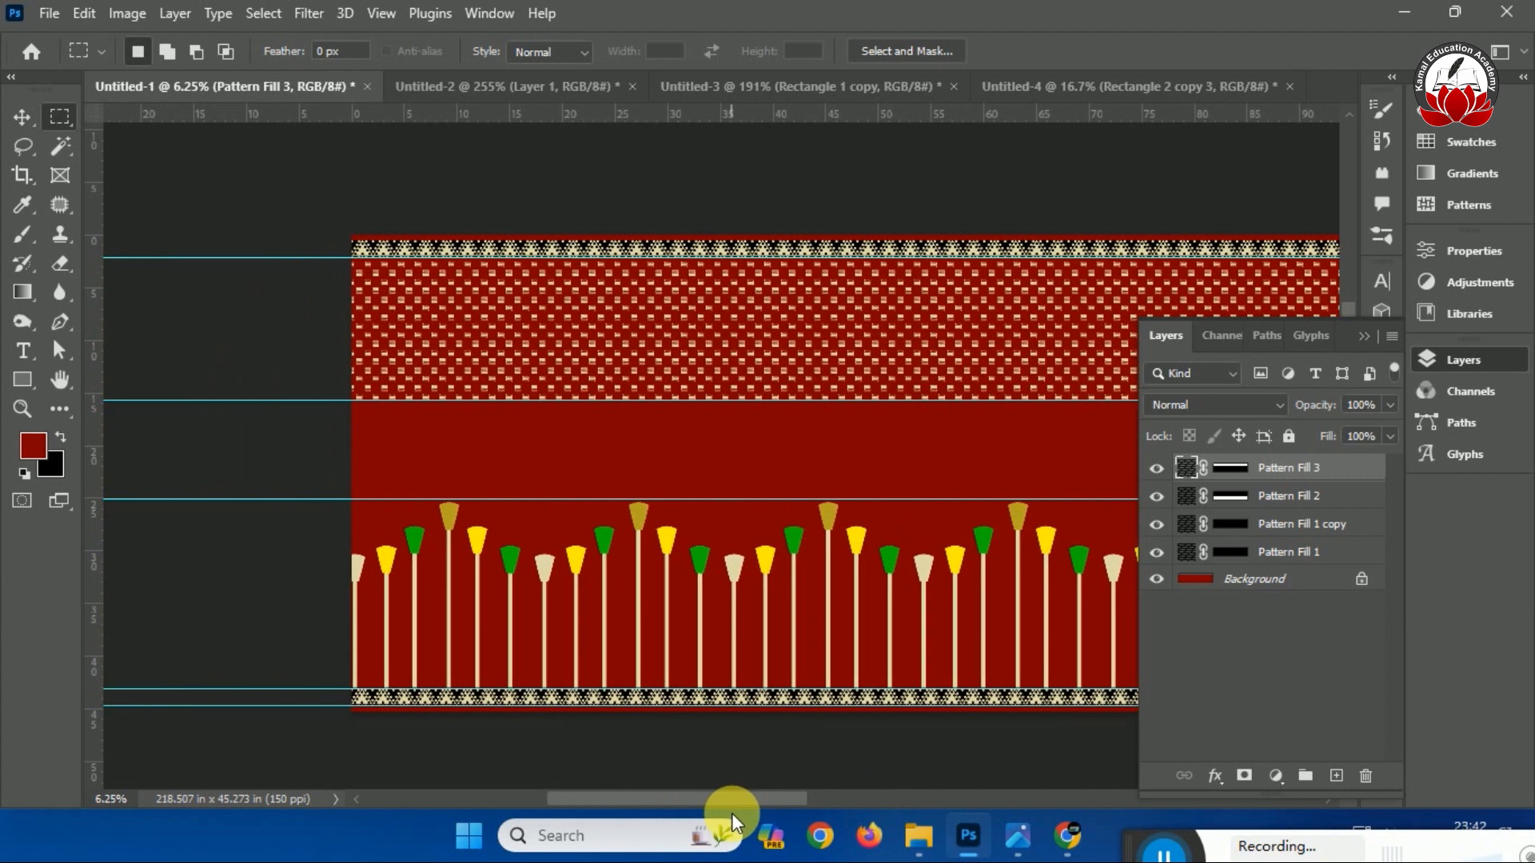
pyautogui.click(1370, 338)
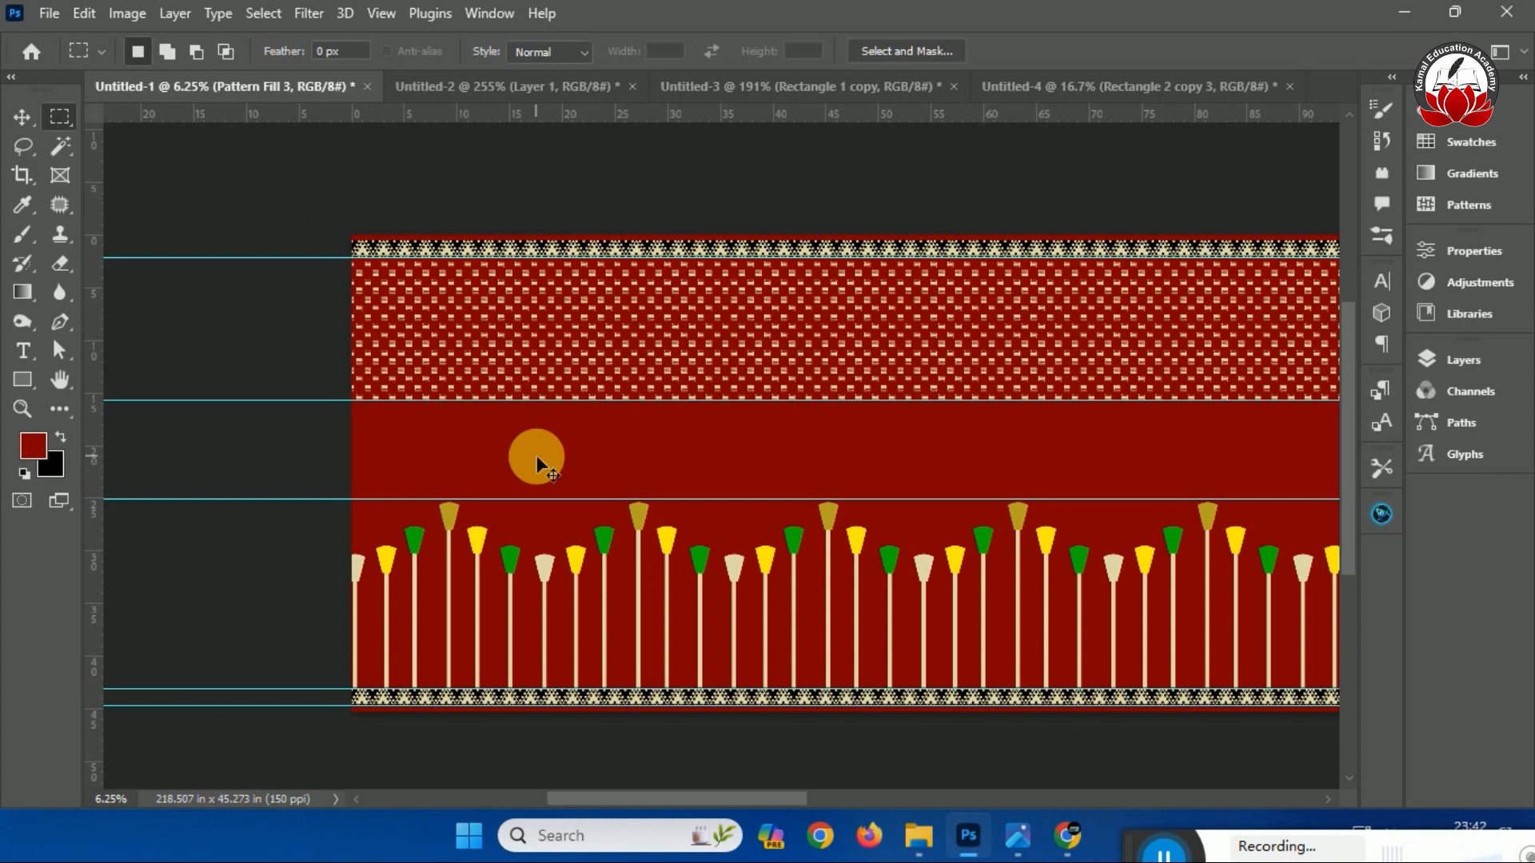
pyautogui.hotkey('ctrl', ';')
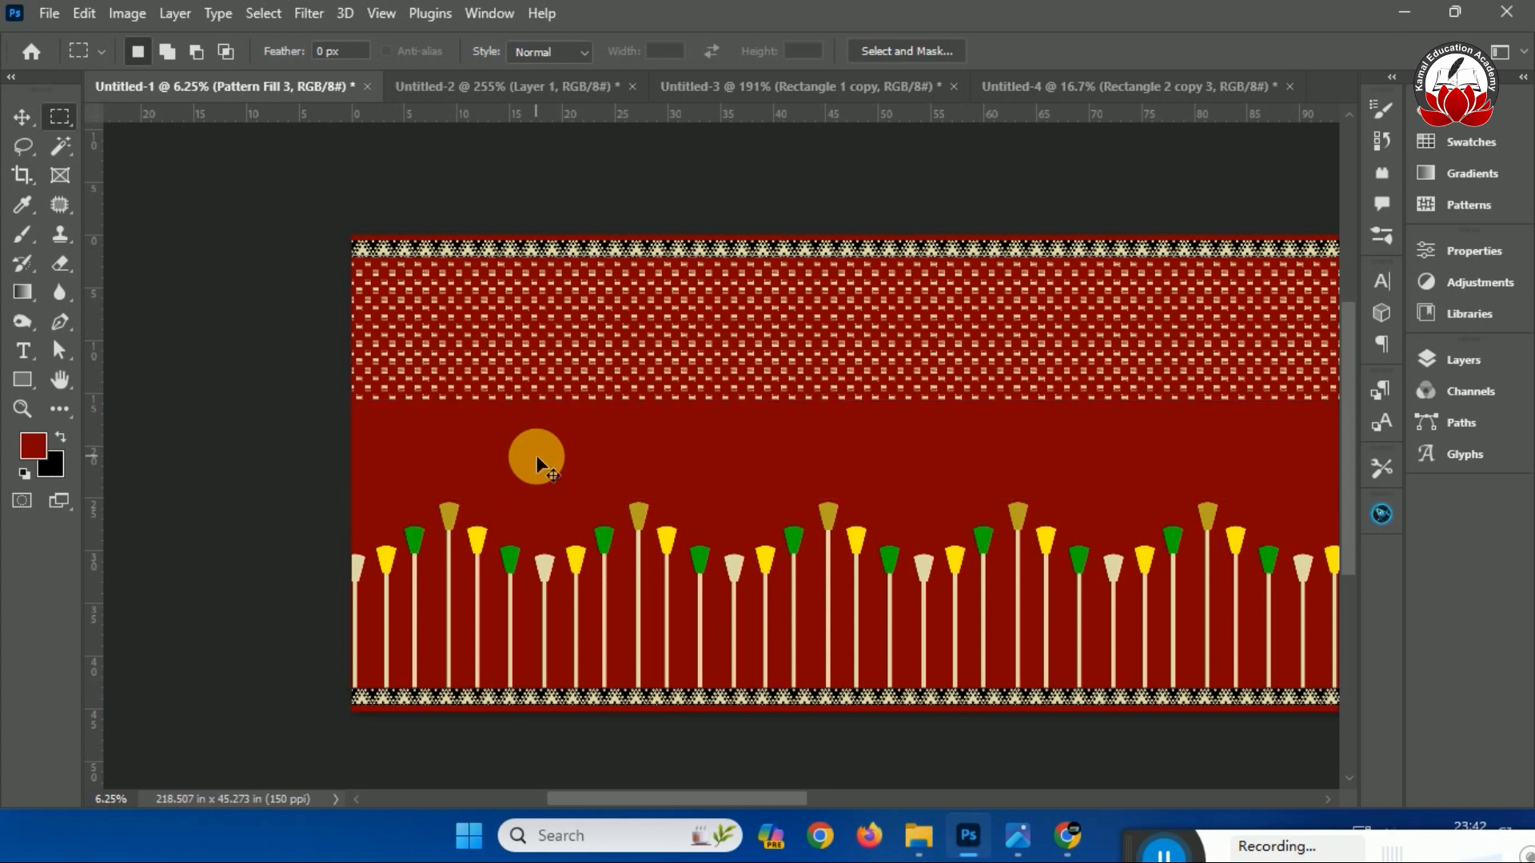
pyautogui.hotkey('ctrl', '+')
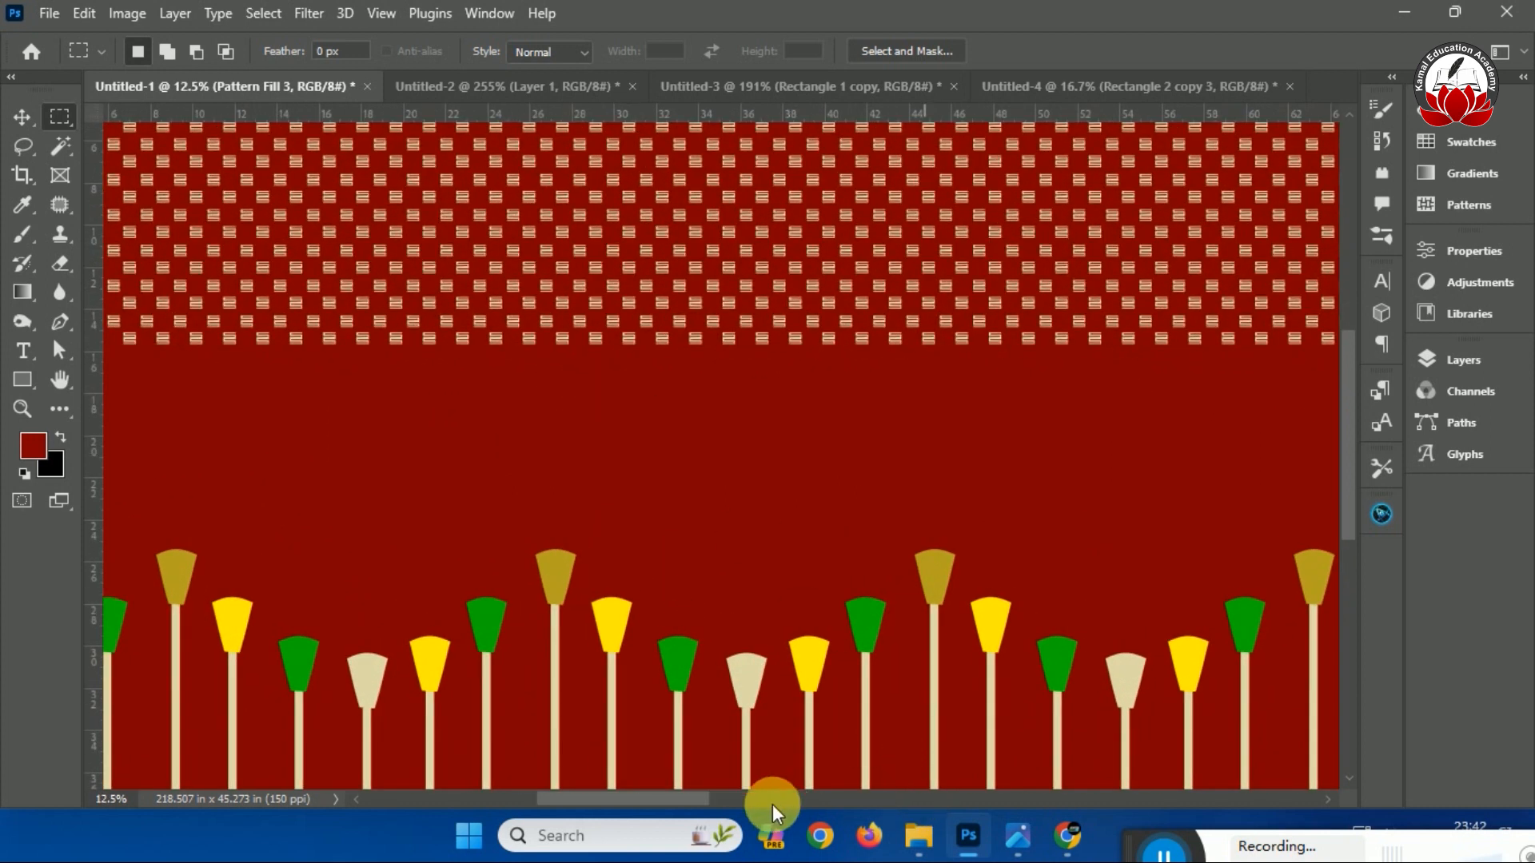
pyautogui.moveTo(697, 799); pyautogui.dragTo(635, 703)
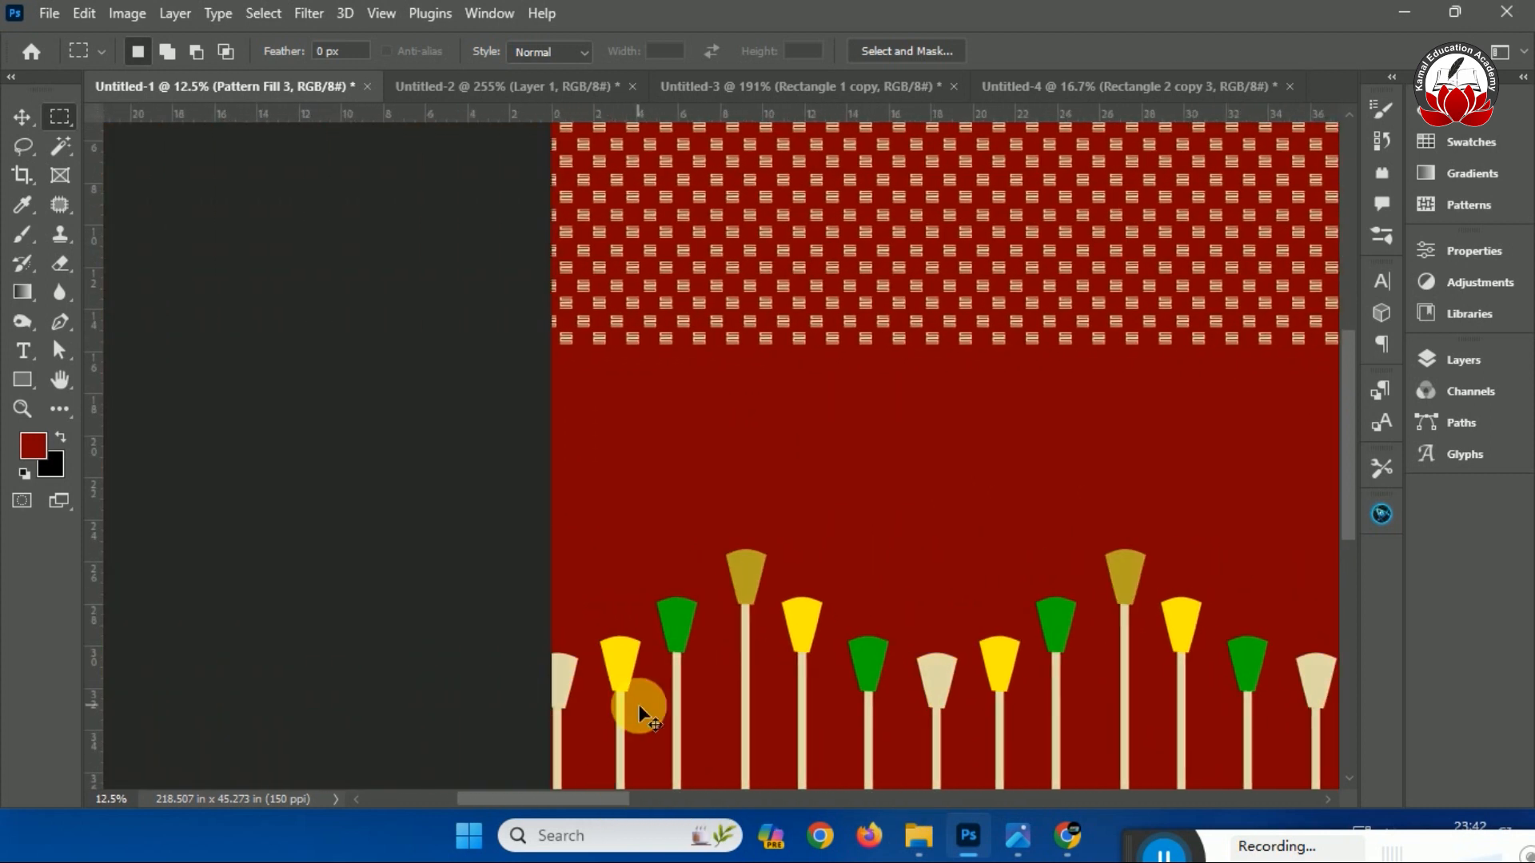
pyautogui.hotkey('ctrl', '-')
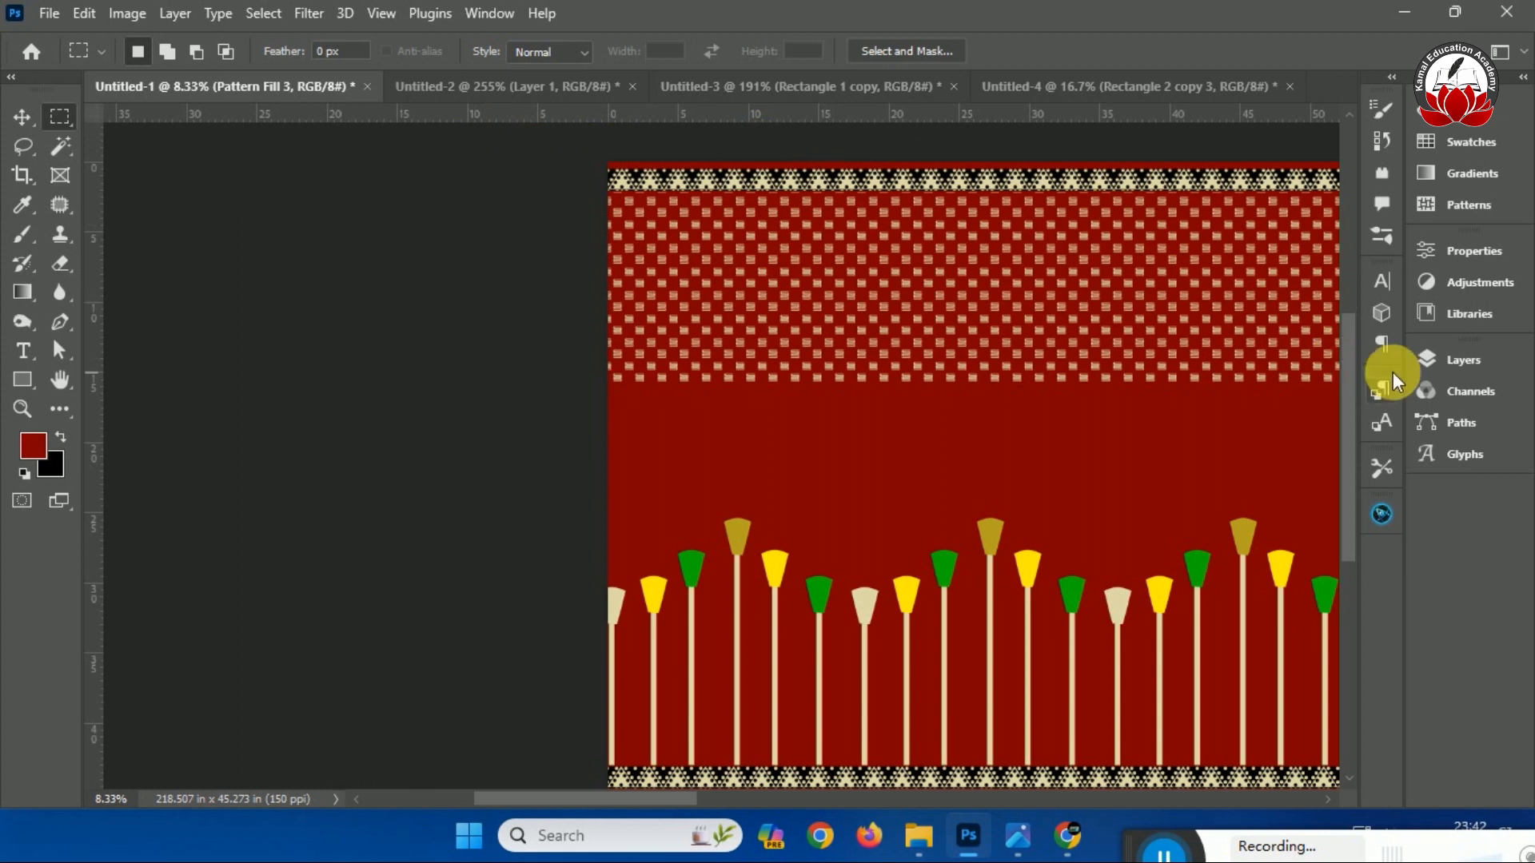
# Find the upper triangle border's fill layer by toggling layer visibility, duplicate it and rasterize the copy.
pyautogui.click(1465, 359)
pyautogui.click(1163, 476)
pyautogui.click(1163, 477)
pyautogui.click(1159, 499)
pyautogui.click(1157, 496)
pyautogui.click(1157, 524)
pyautogui.click(1157, 525)
pyautogui.click(1311, 534)
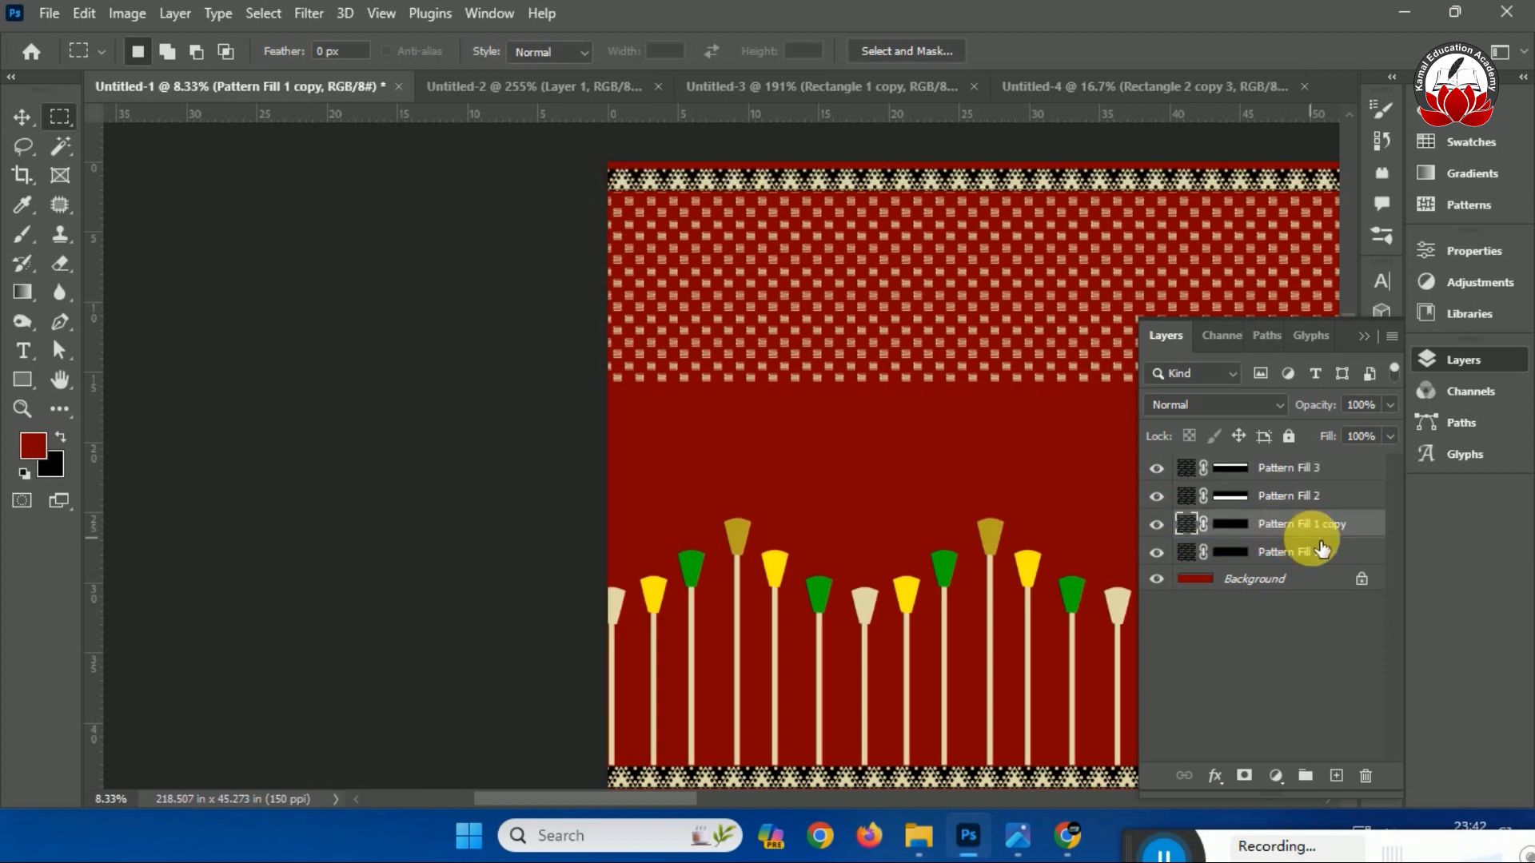
pyautogui.hotkey('ctrl', 'j')
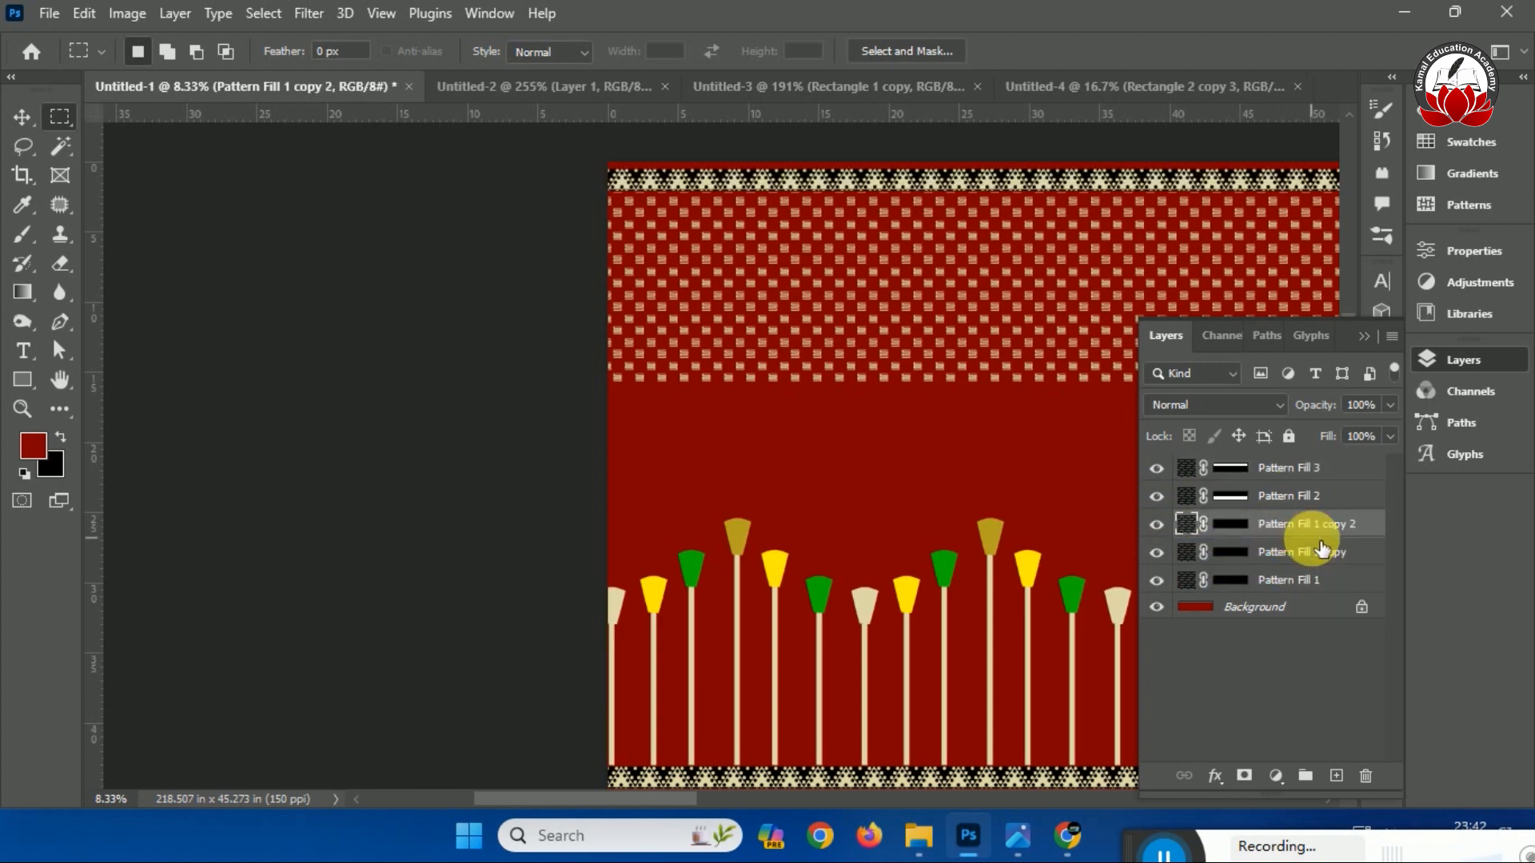
pyautogui.rightClick(1318, 524)
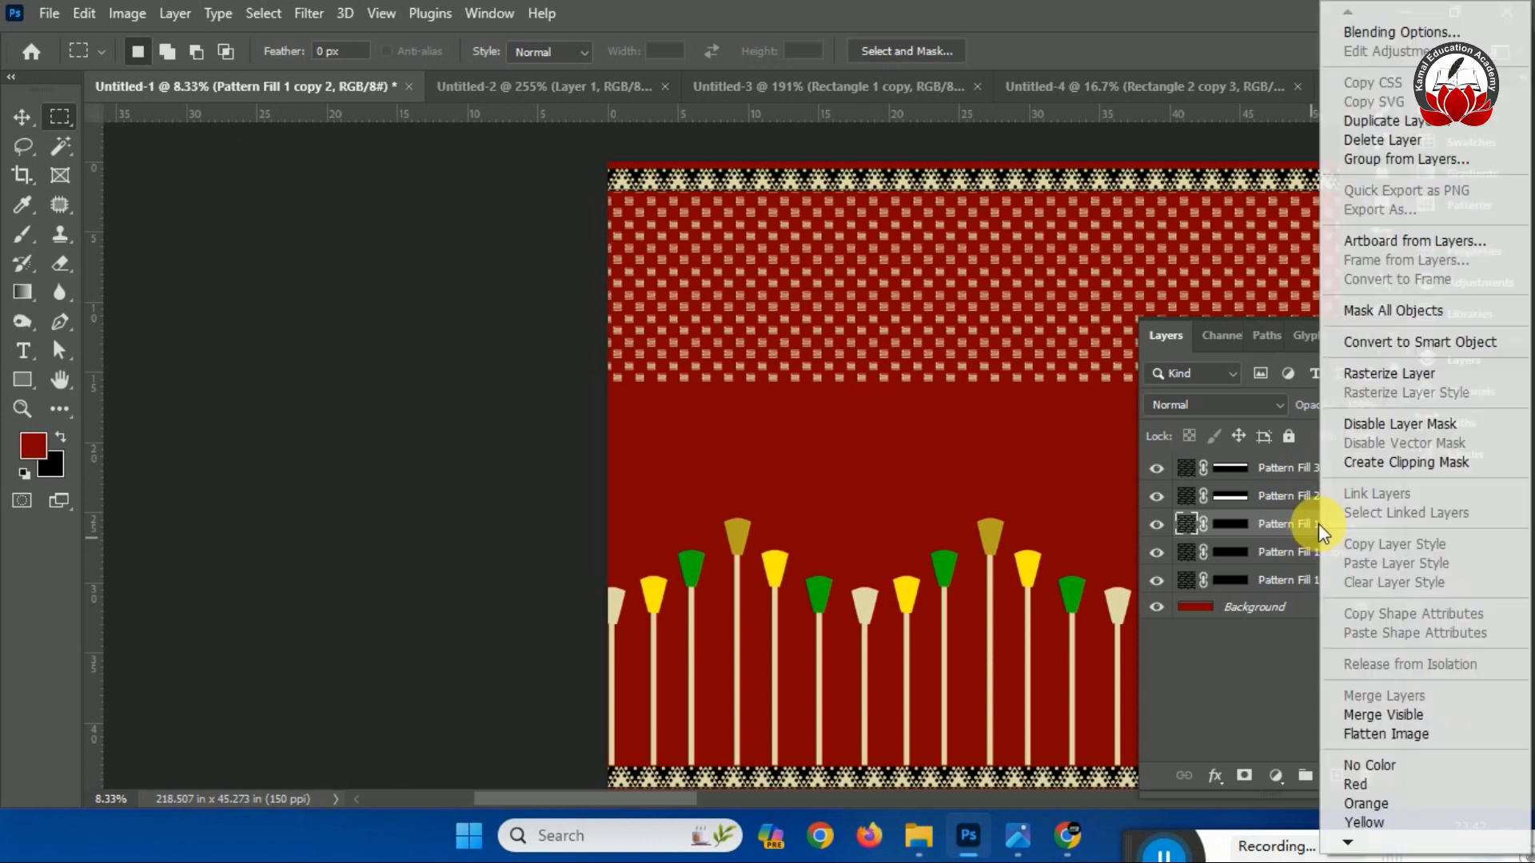
pyautogui.click(1429, 377)
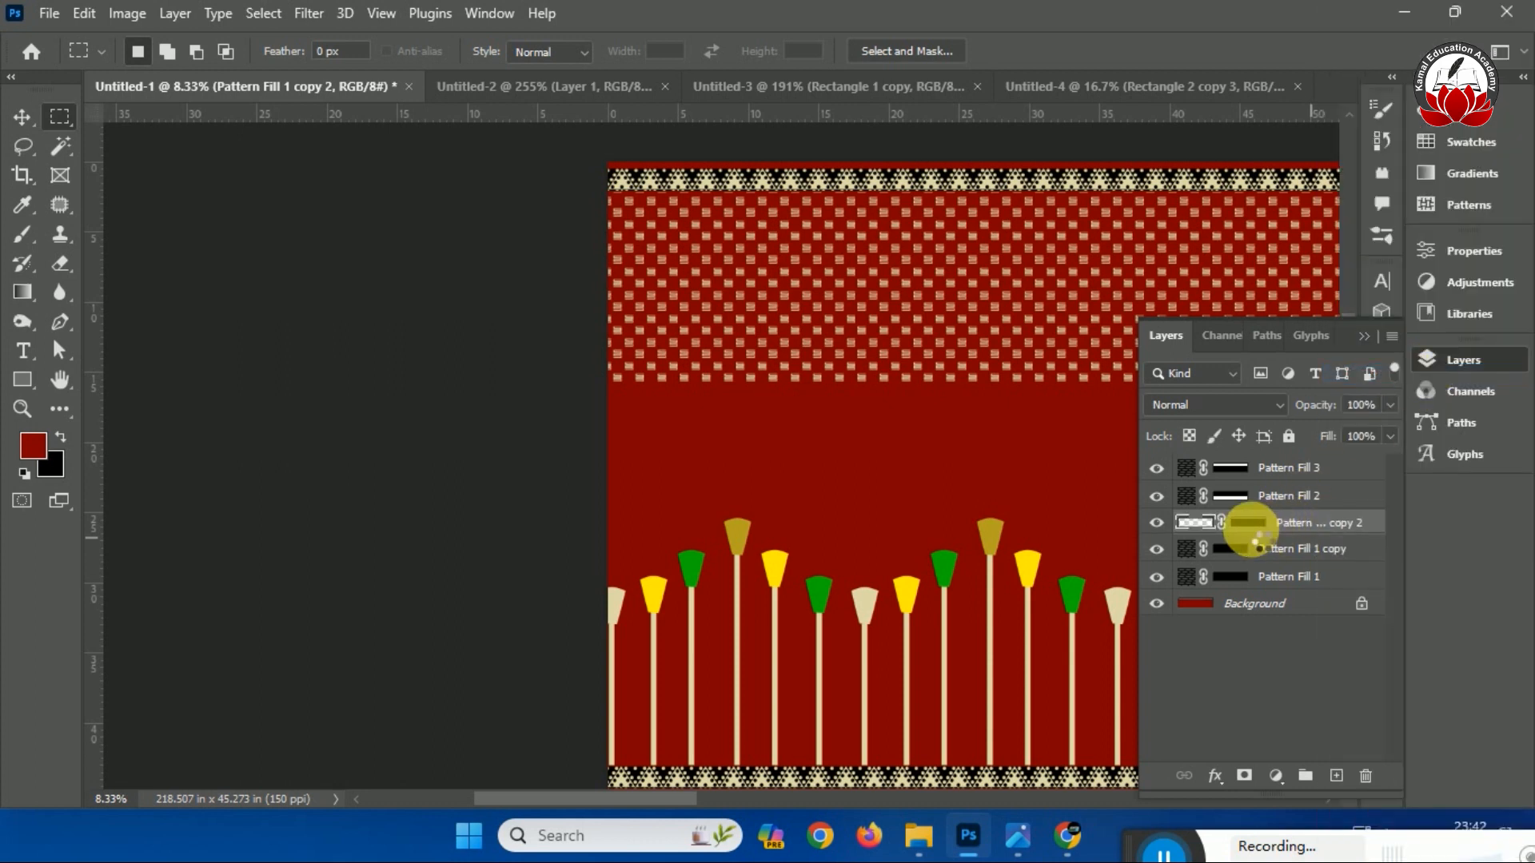
# Apply the layer mask of the rasterized triangle border copy so only the border strip remains on the layer.
pyautogui.rightClick(1284, 525)
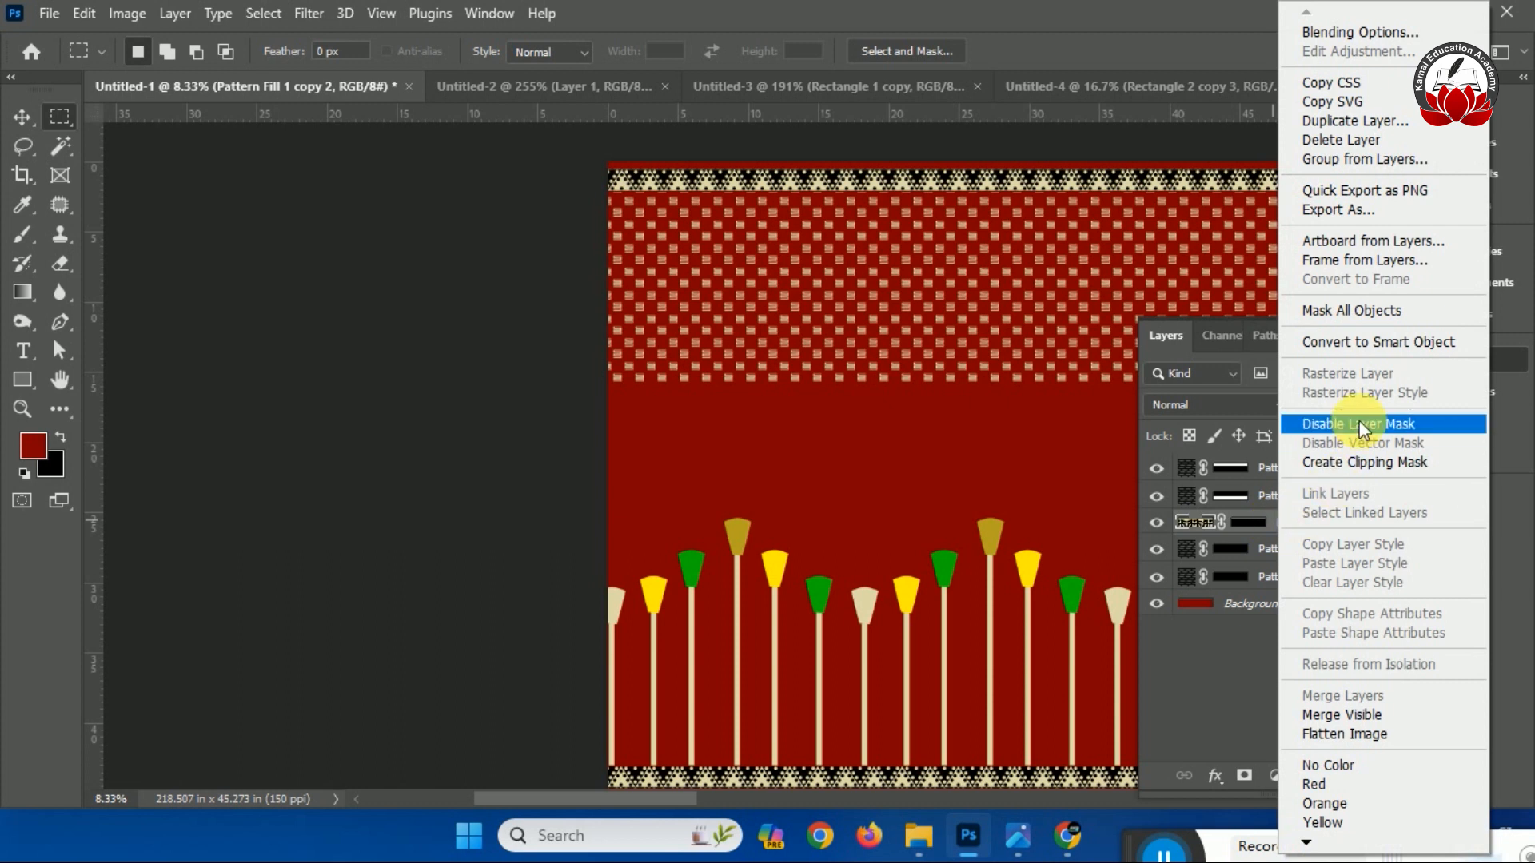
pyautogui.click(1251, 526)
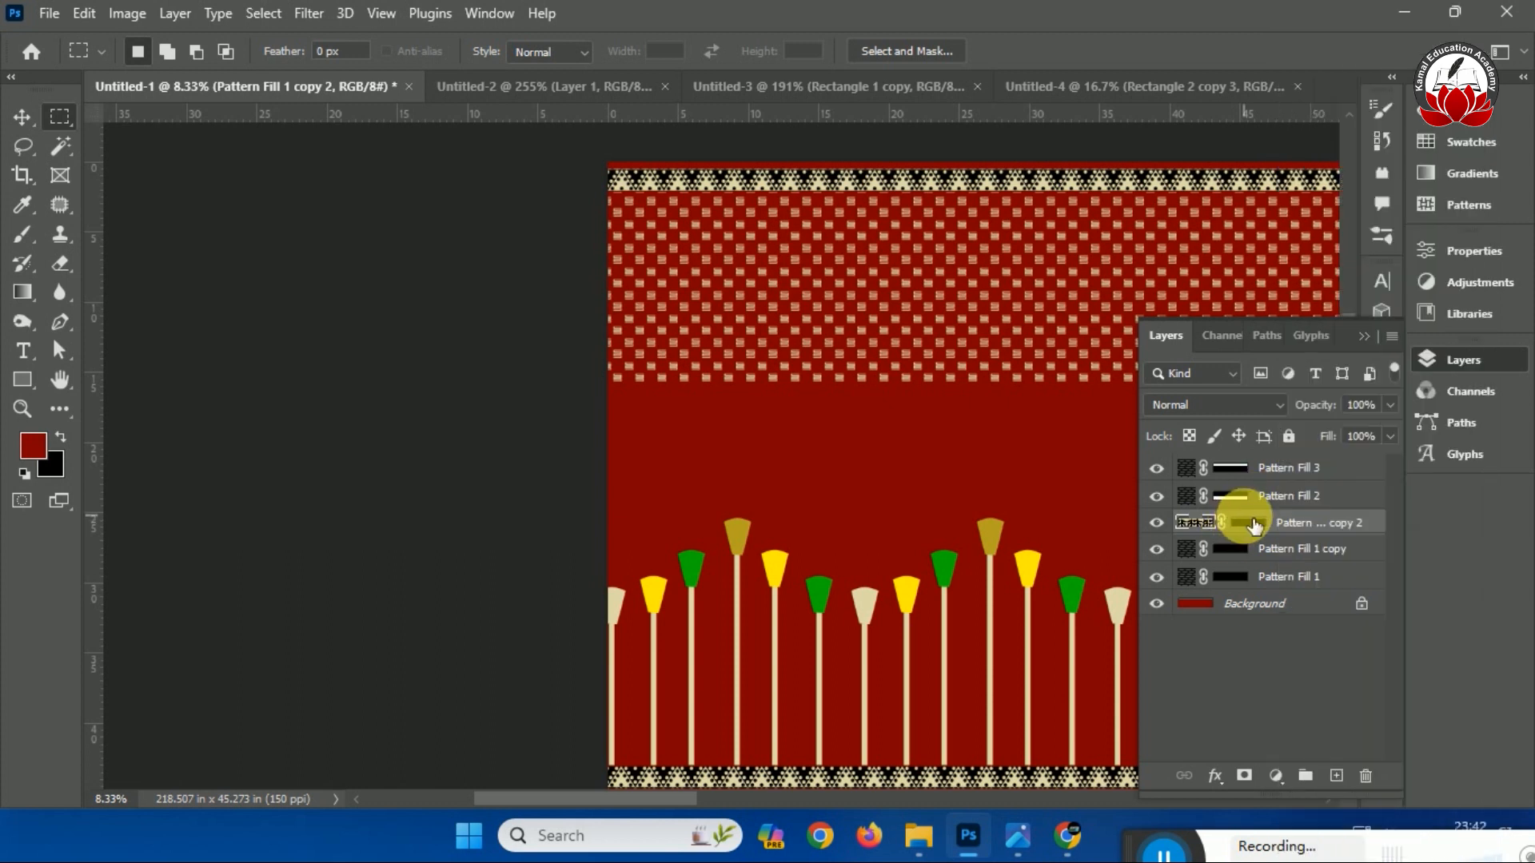
pyautogui.rightClick(1256, 525)
pyautogui.click(1298, 587)
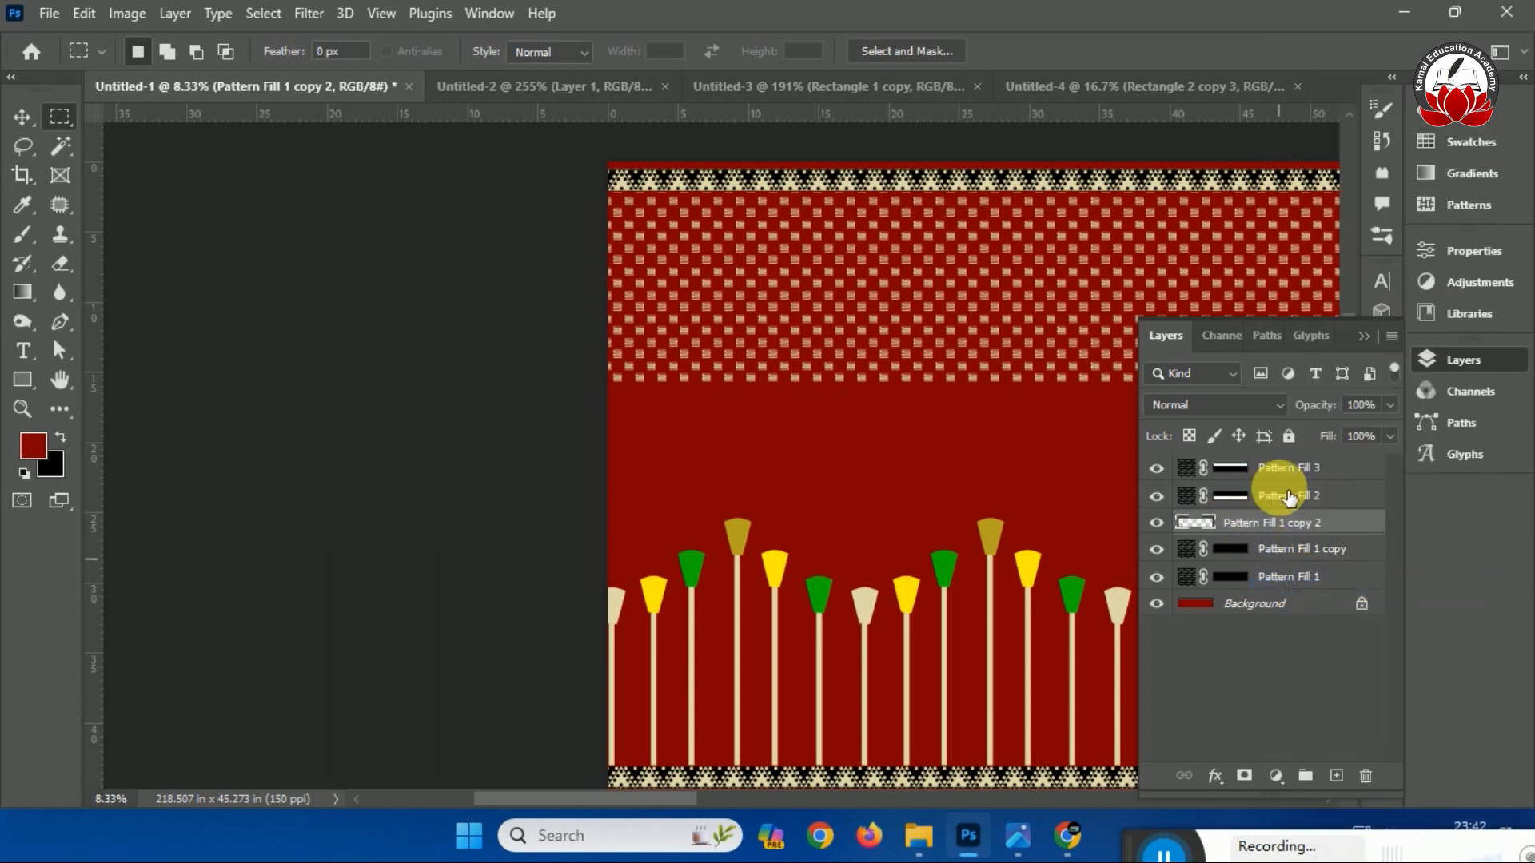
pyautogui.click(1363, 337)
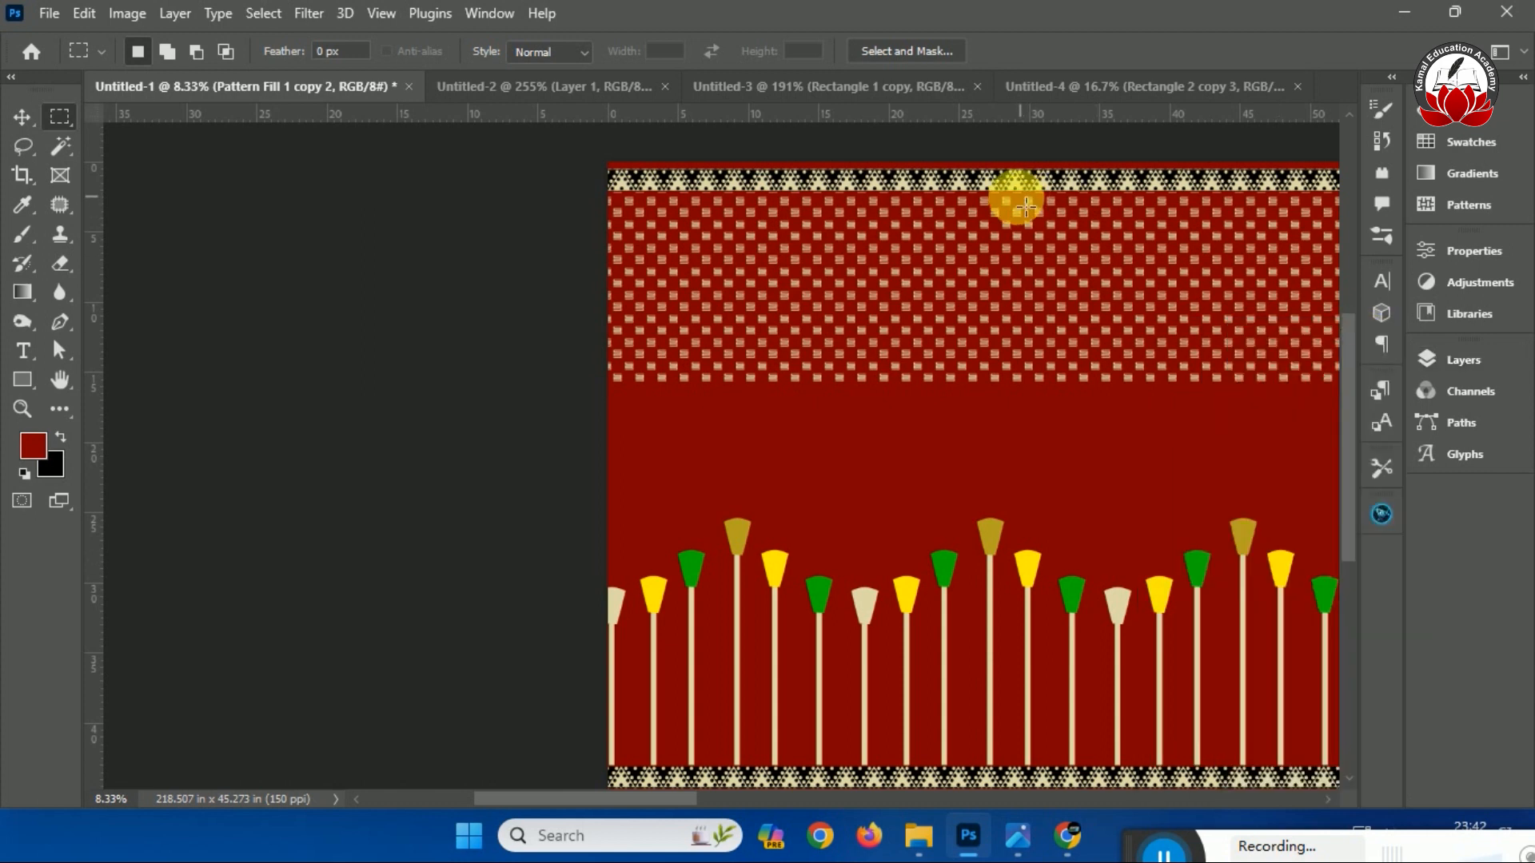
# Move the triangle border copy down off the upper border and rotate it 90 degrees with Free Transform.
pyautogui.click(22, 117)
pyautogui.moveTo(781, 195); pyautogui.dragTo(803, 320)
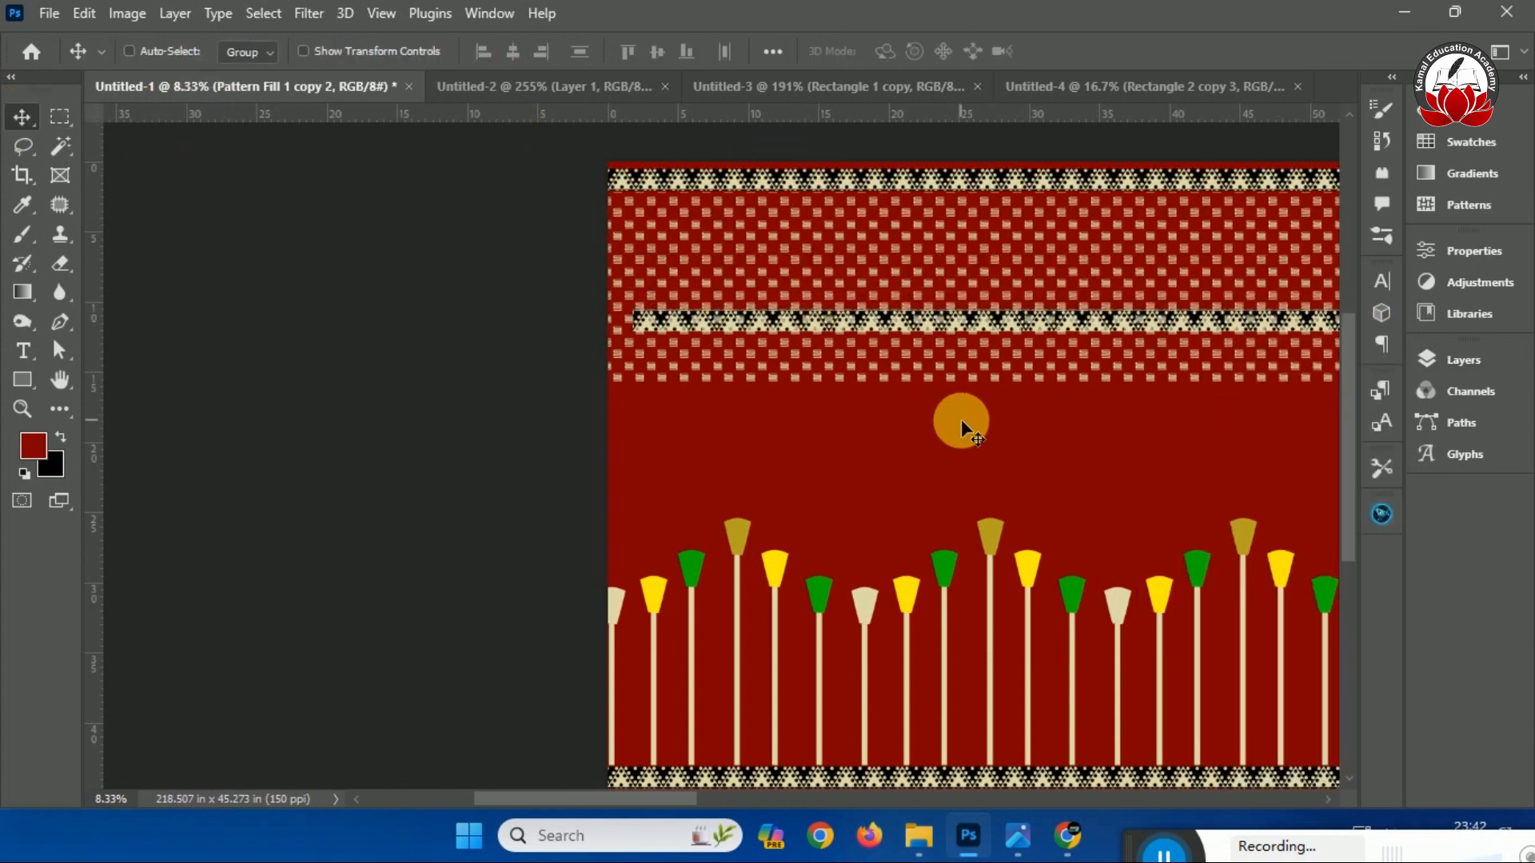
pyautogui.hotkey('ctrl', 't')
pyautogui.click(566, 53)
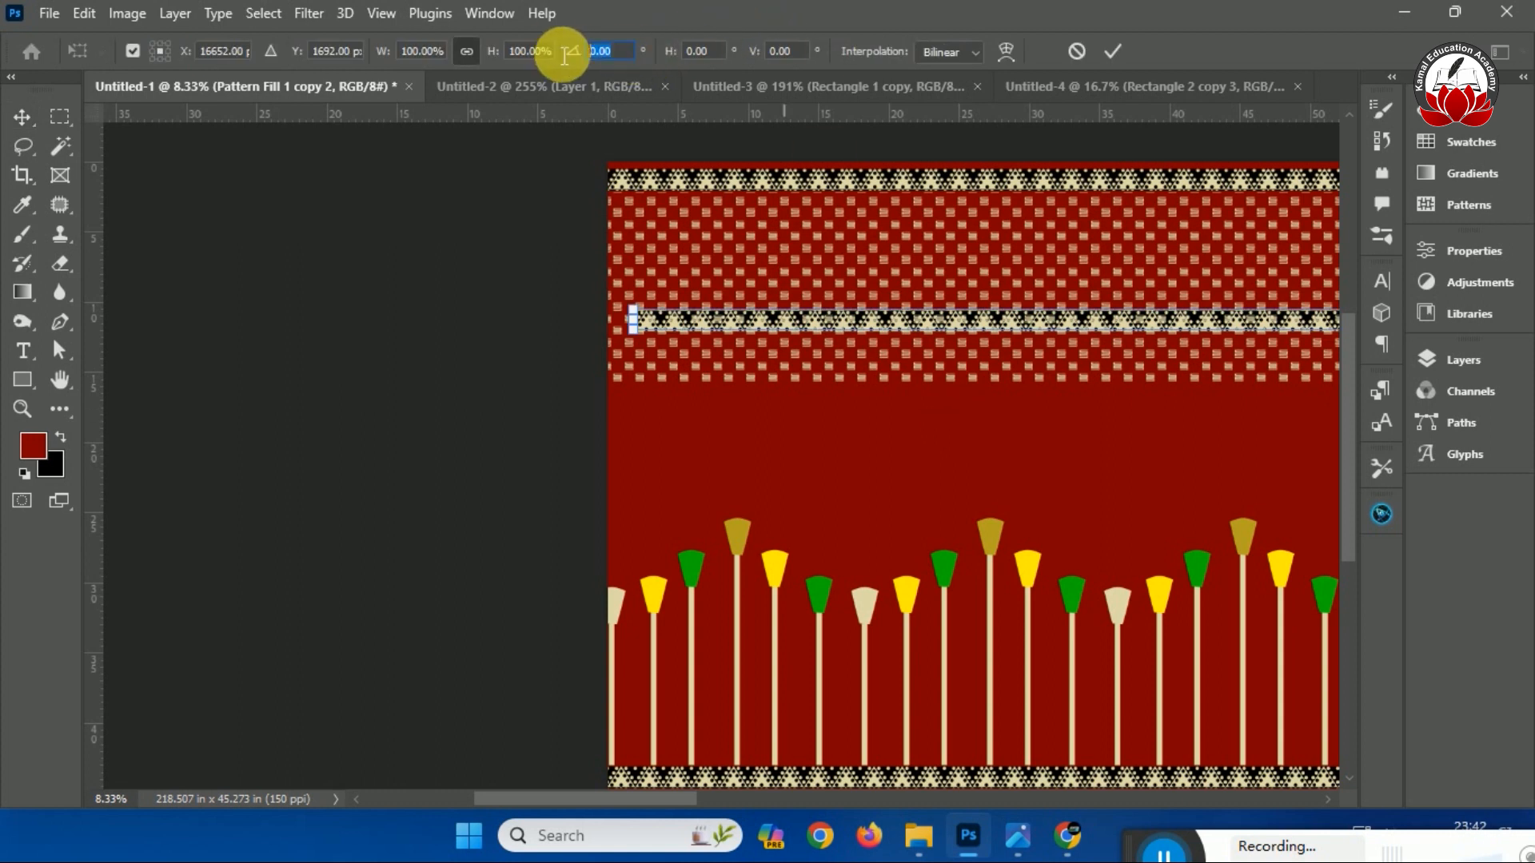
pyautogui.write('90')
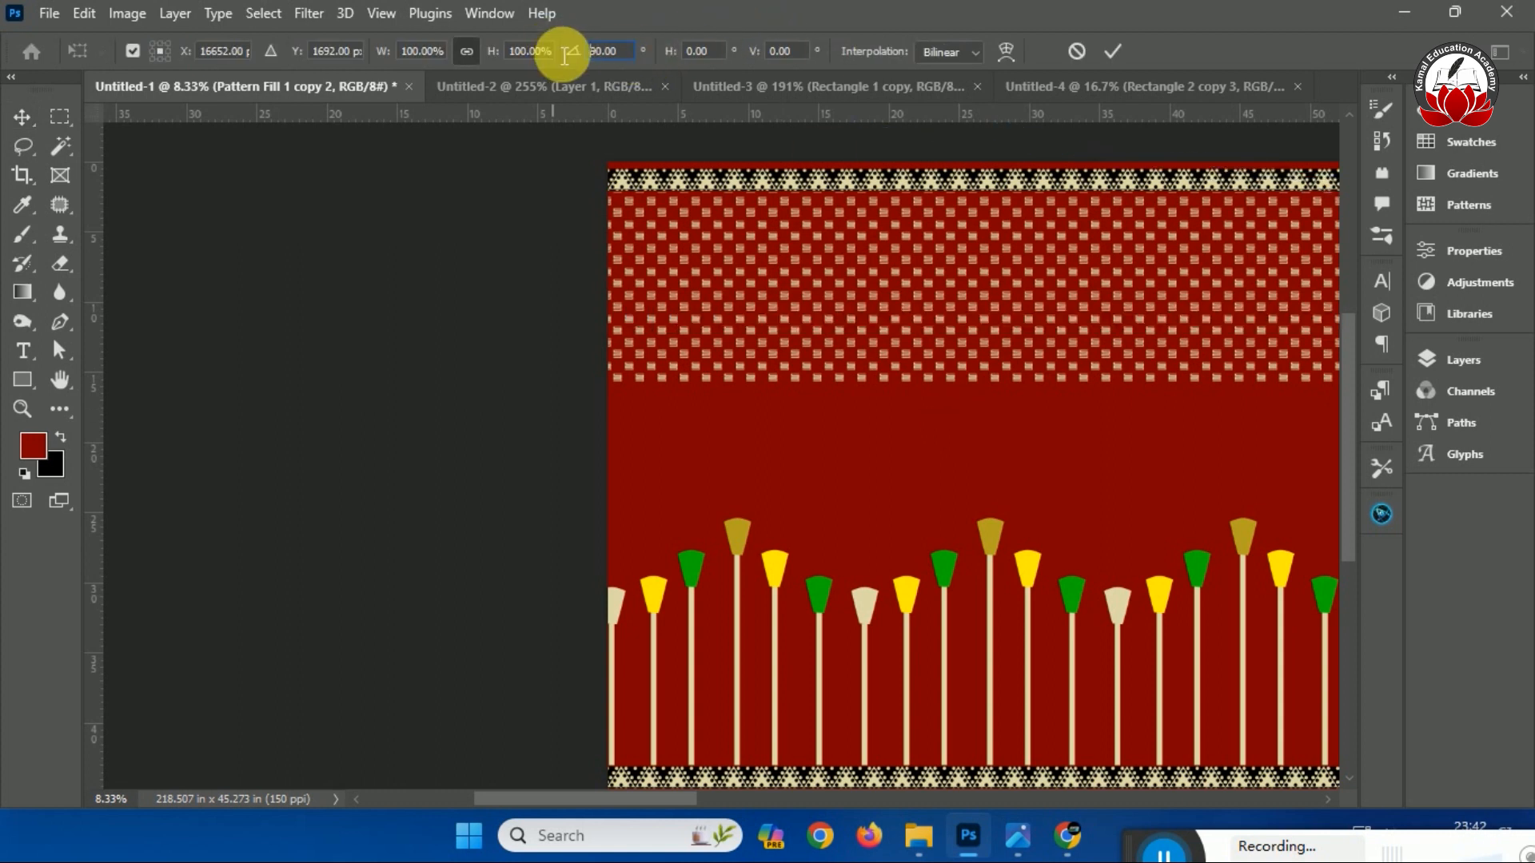
pyautogui.hotkey('ctrl', '0')
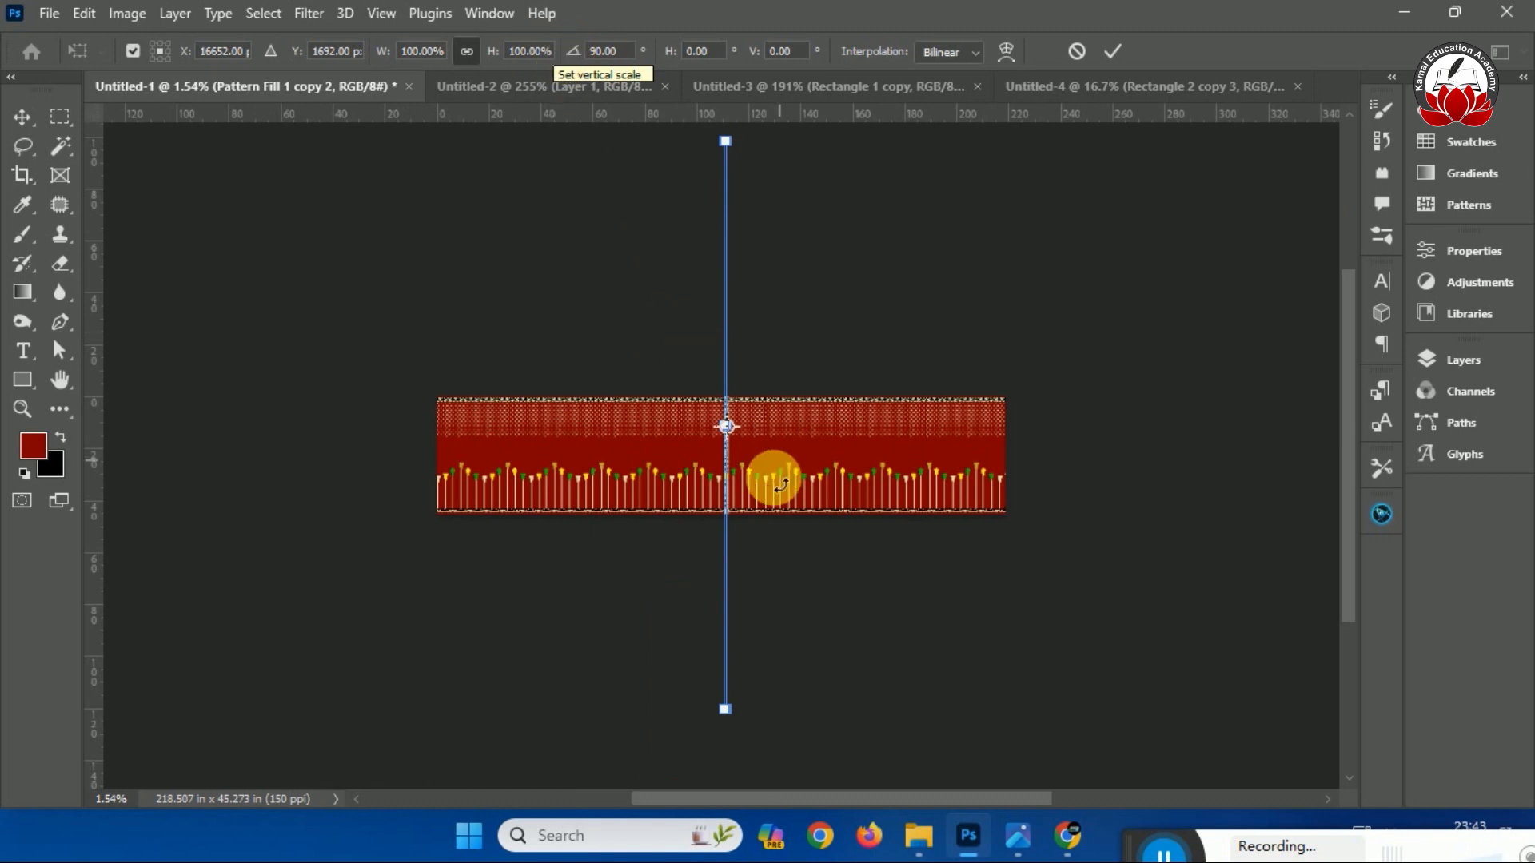
# Place the rotated triangle border vertically along the saree's left edge, with its X position at 173 px.
pyautogui.scroll(5, 717, 478)
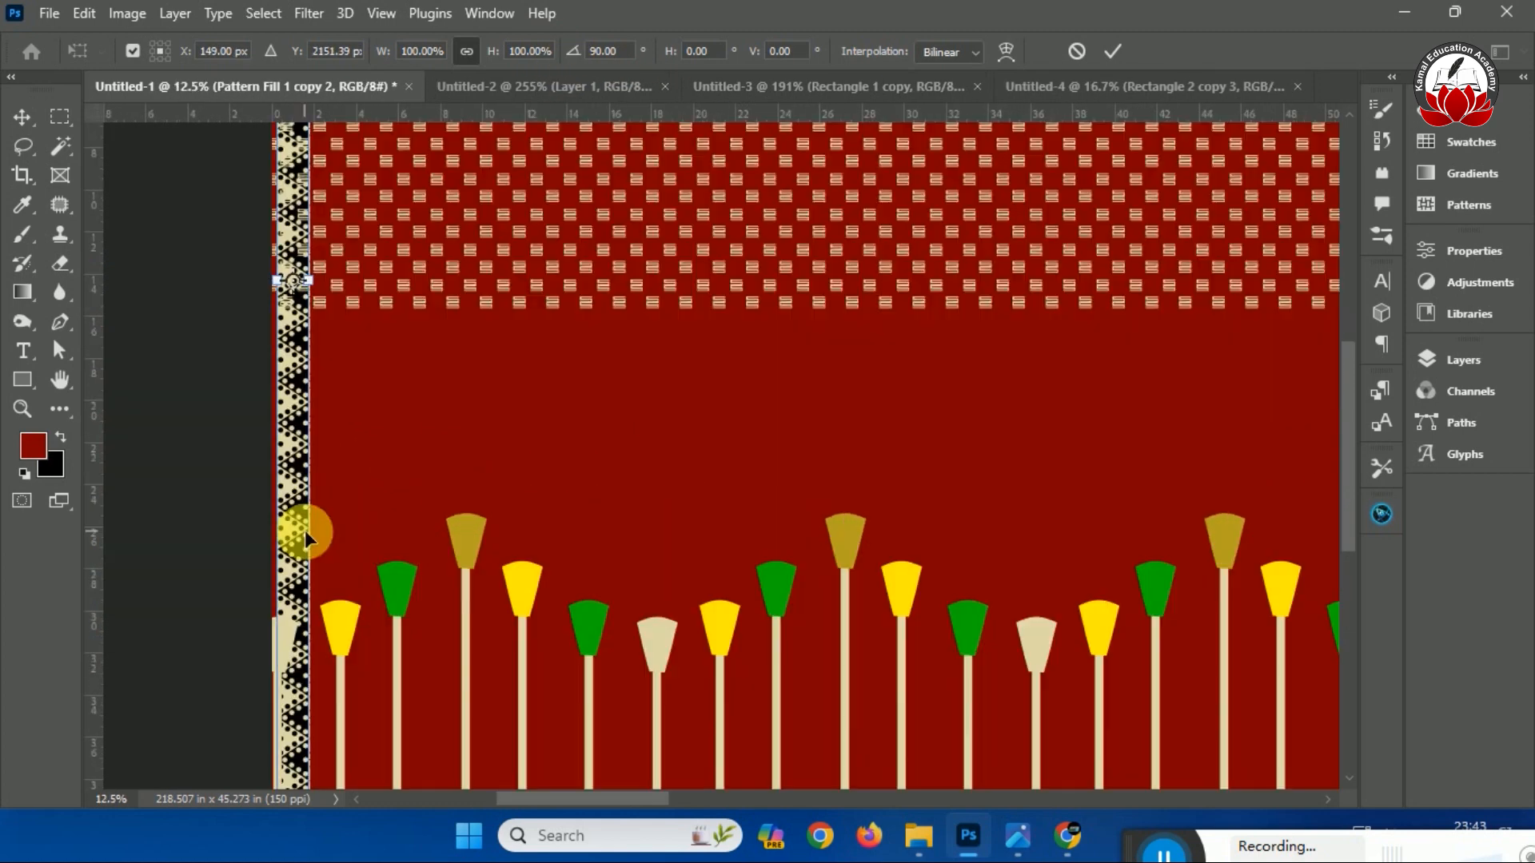
pyautogui.press('Right')
pyautogui.press('Right')
pyautogui.press('Right')
pyautogui.press('Right')
pyautogui.press('Right')
pyautogui.press('Right')
pyautogui.press('Right')
pyautogui.press('Right')
pyautogui.press('Right')
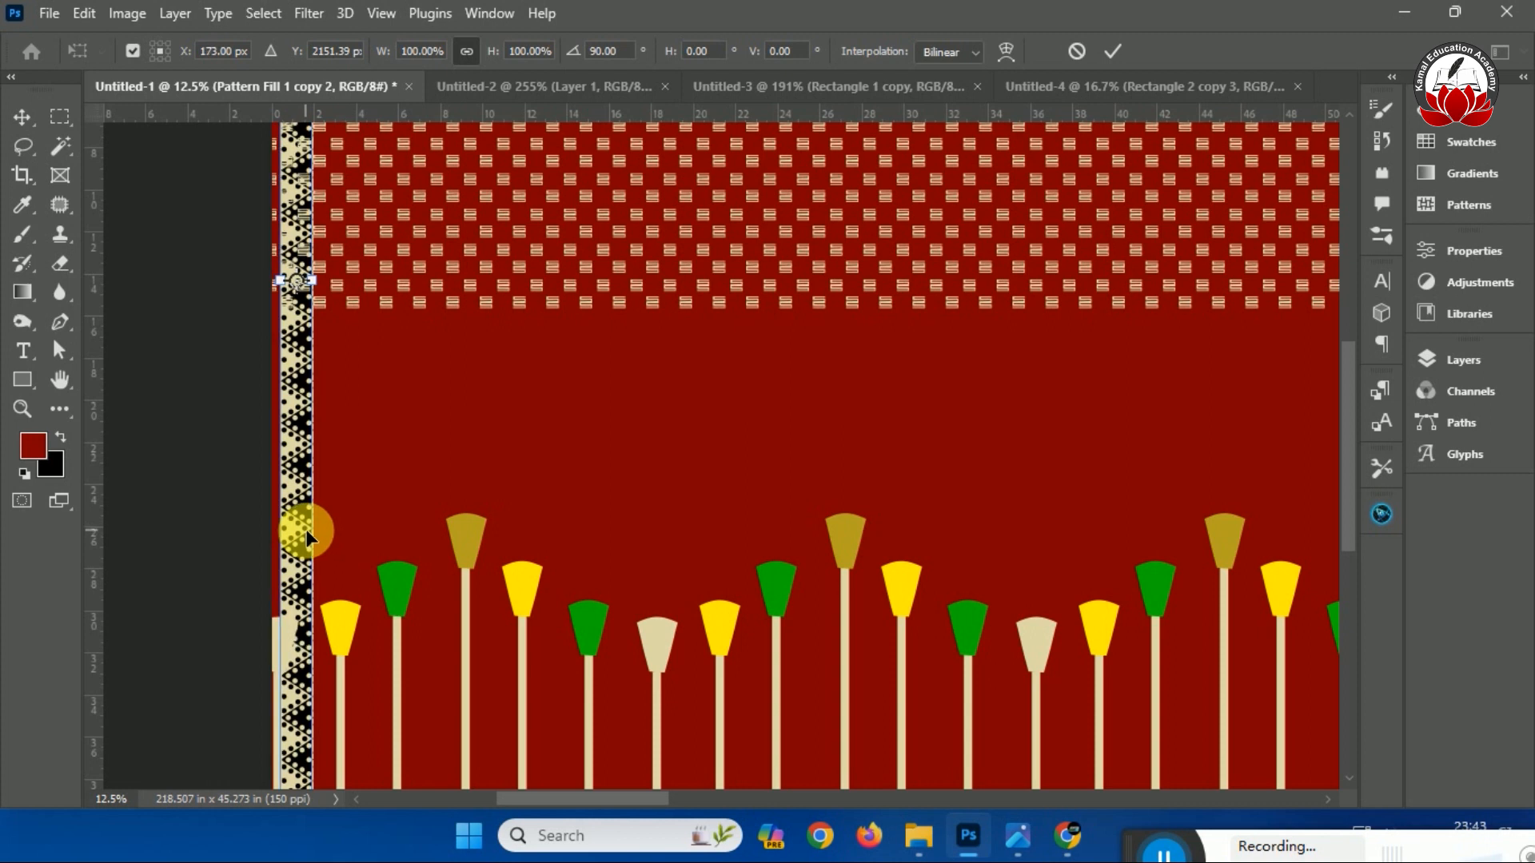
# Fine-tune the vertical border's distance from the saree's left edge and commit the transform.
pyautogui.scroll(-5, 373, 520)
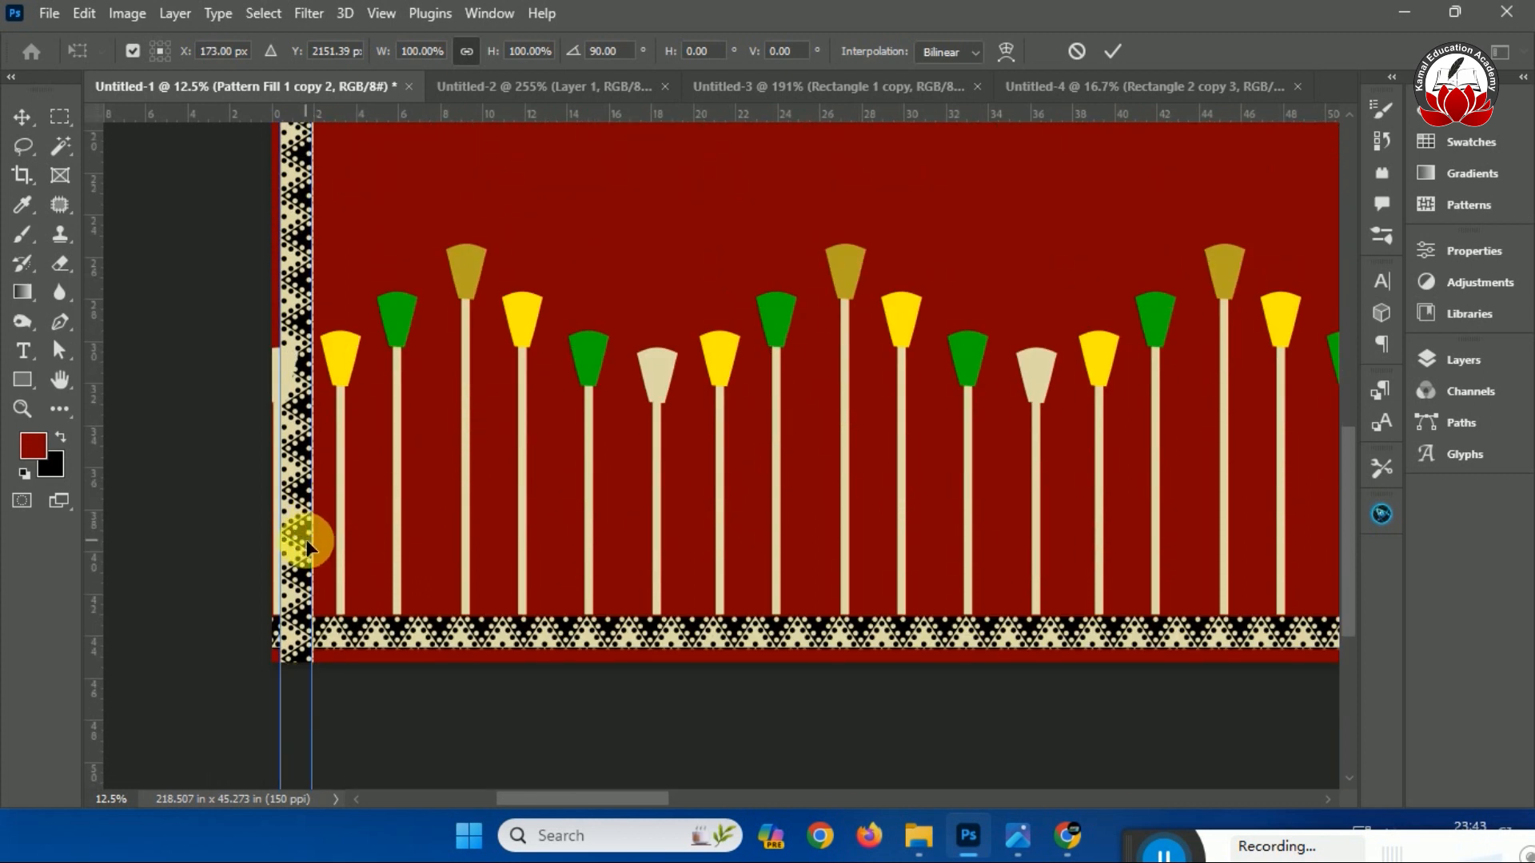
pyautogui.moveTo(305, 539); pyautogui.dragTo(311, 534)
pyautogui.press('Left')
pyautogui.press('Left')
pyautogui.press('Return')
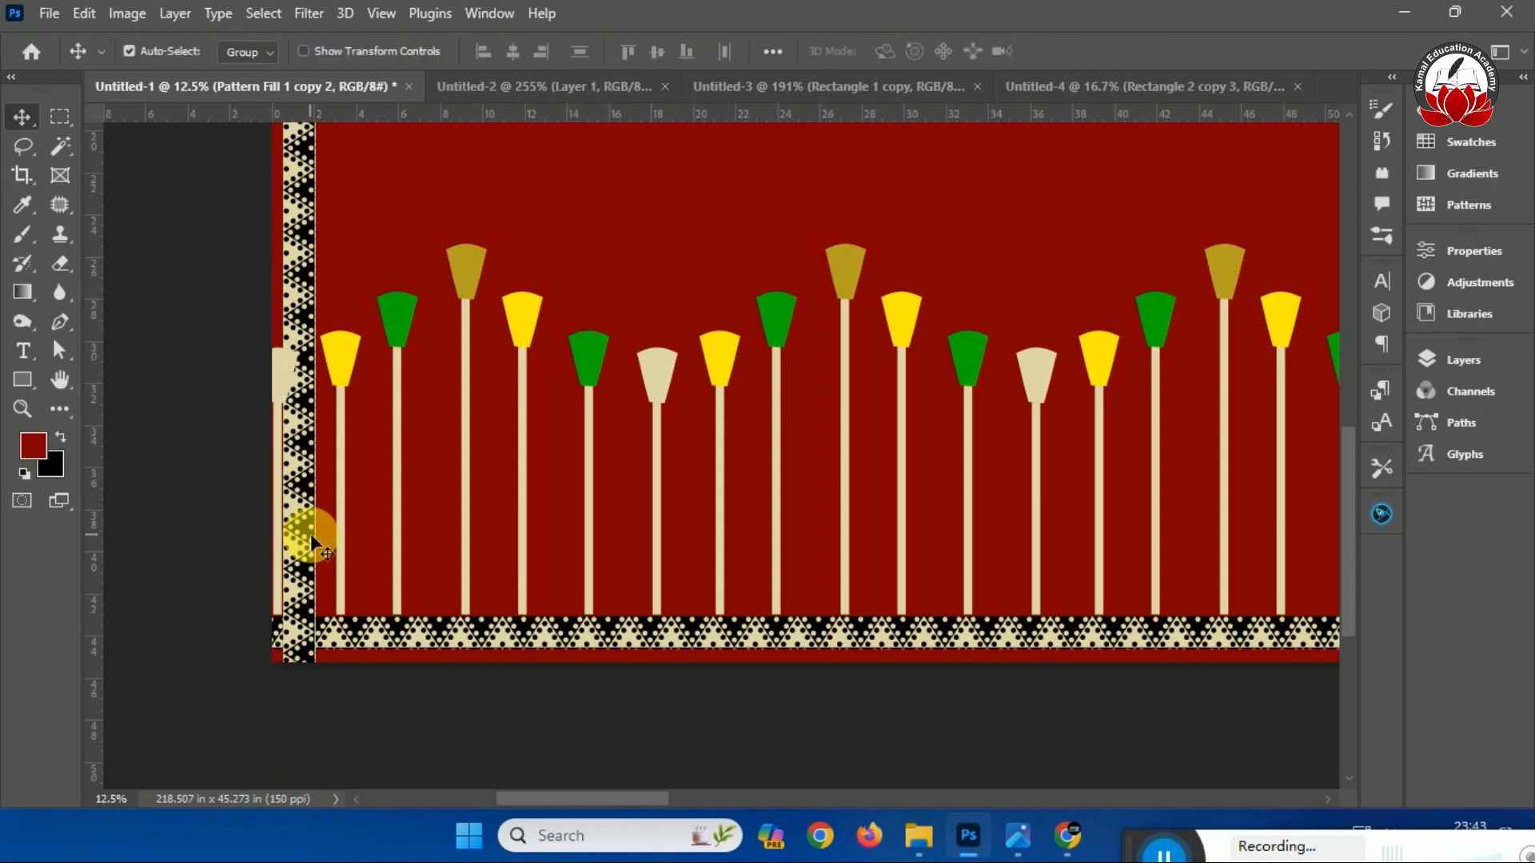
# Examine the vertical border's lower and upper corners and how it fits at the left end of the whole saree.
pyautogui.scroll(-3, 566, 412)
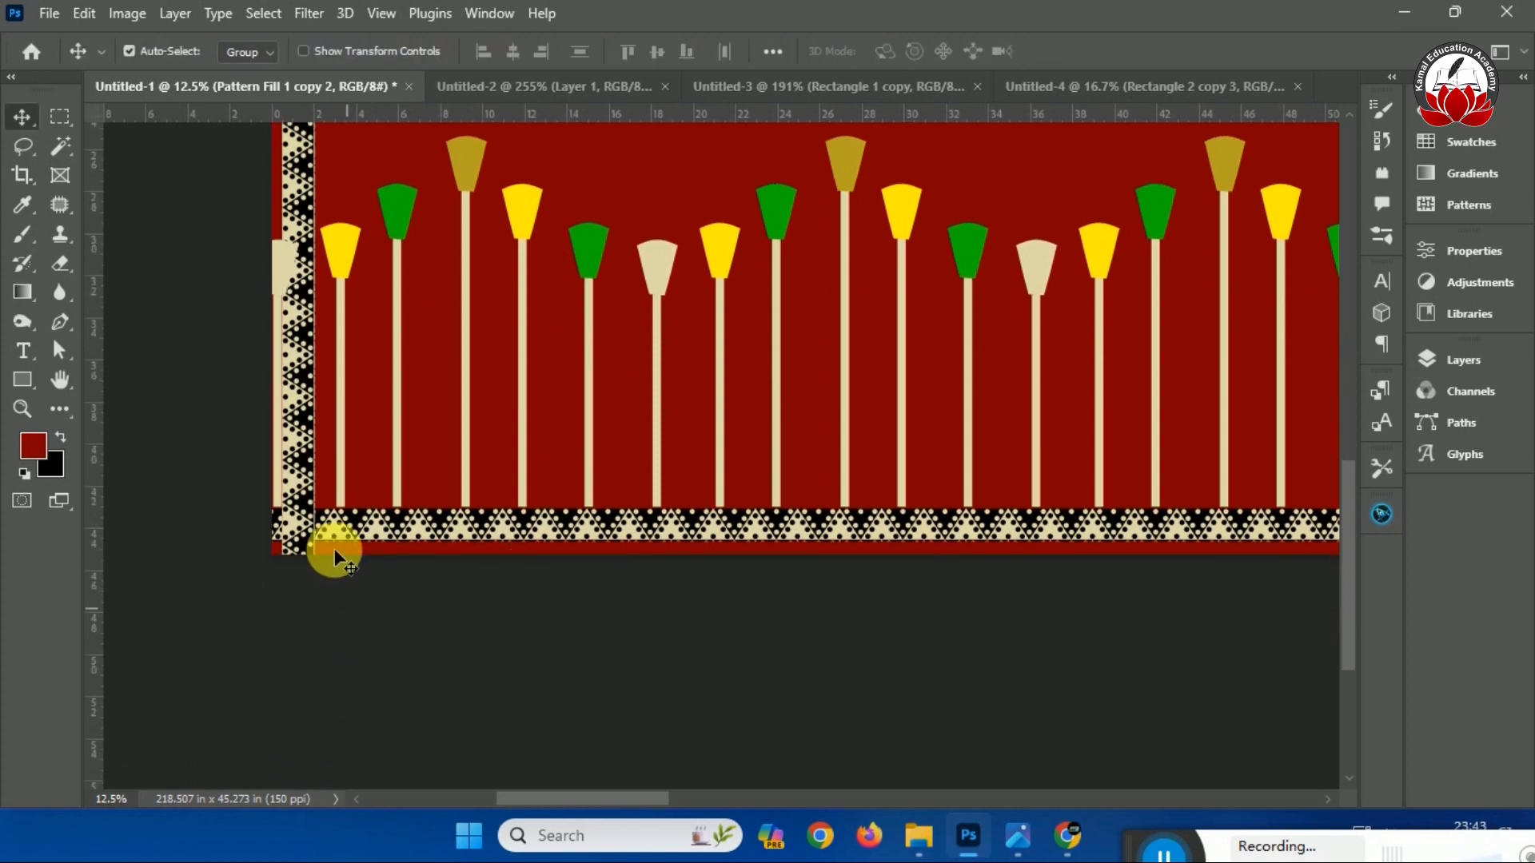
pyautogui.click(56, 121)
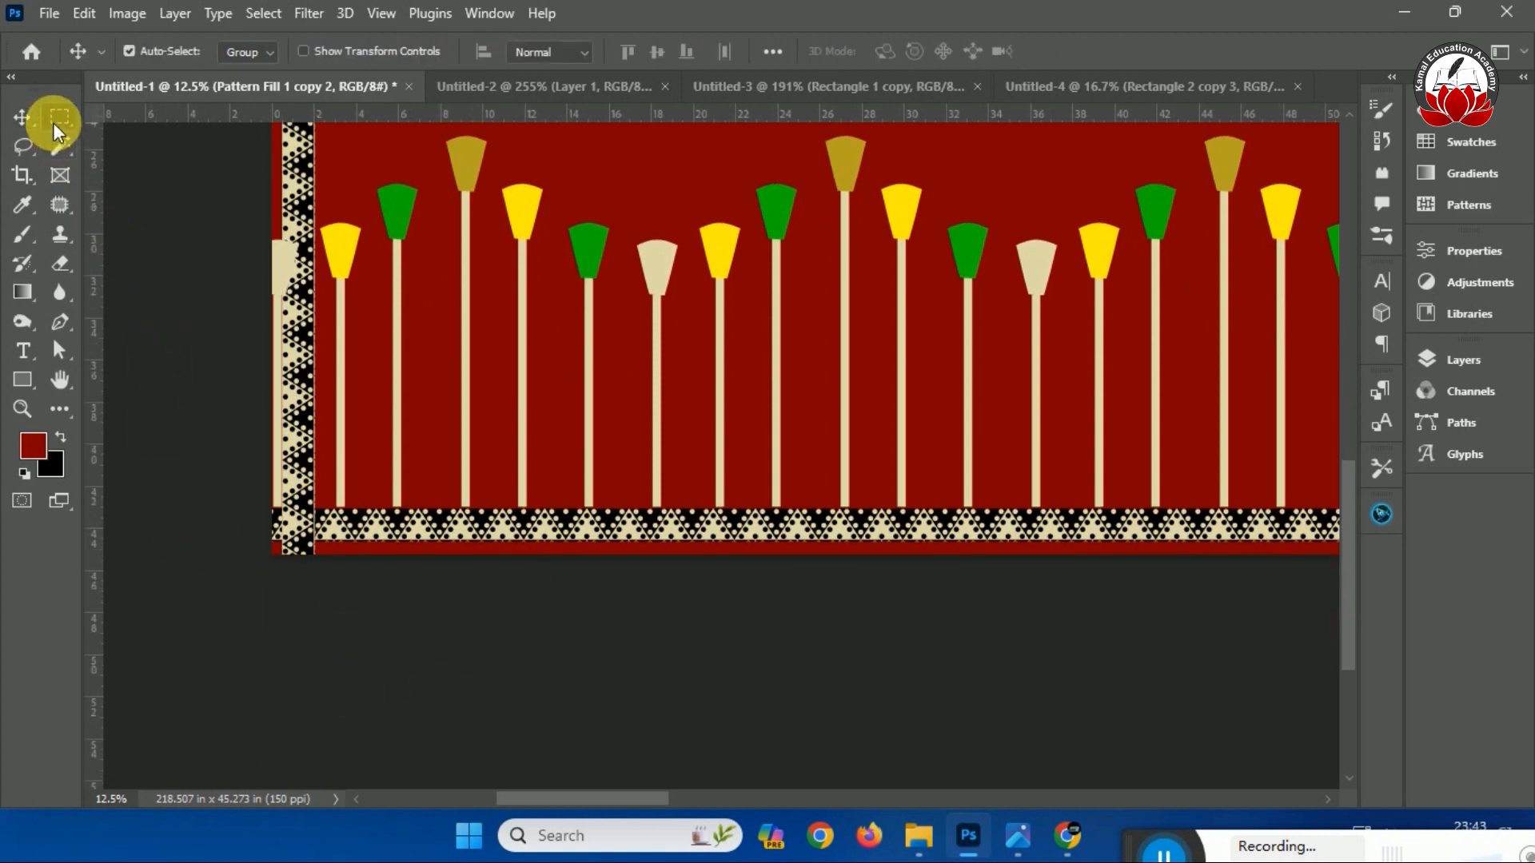
pyautogui.scroll(8, 233, 541)
pyautogui.press('v')
pyautogui.scroll(8, 292, 230)
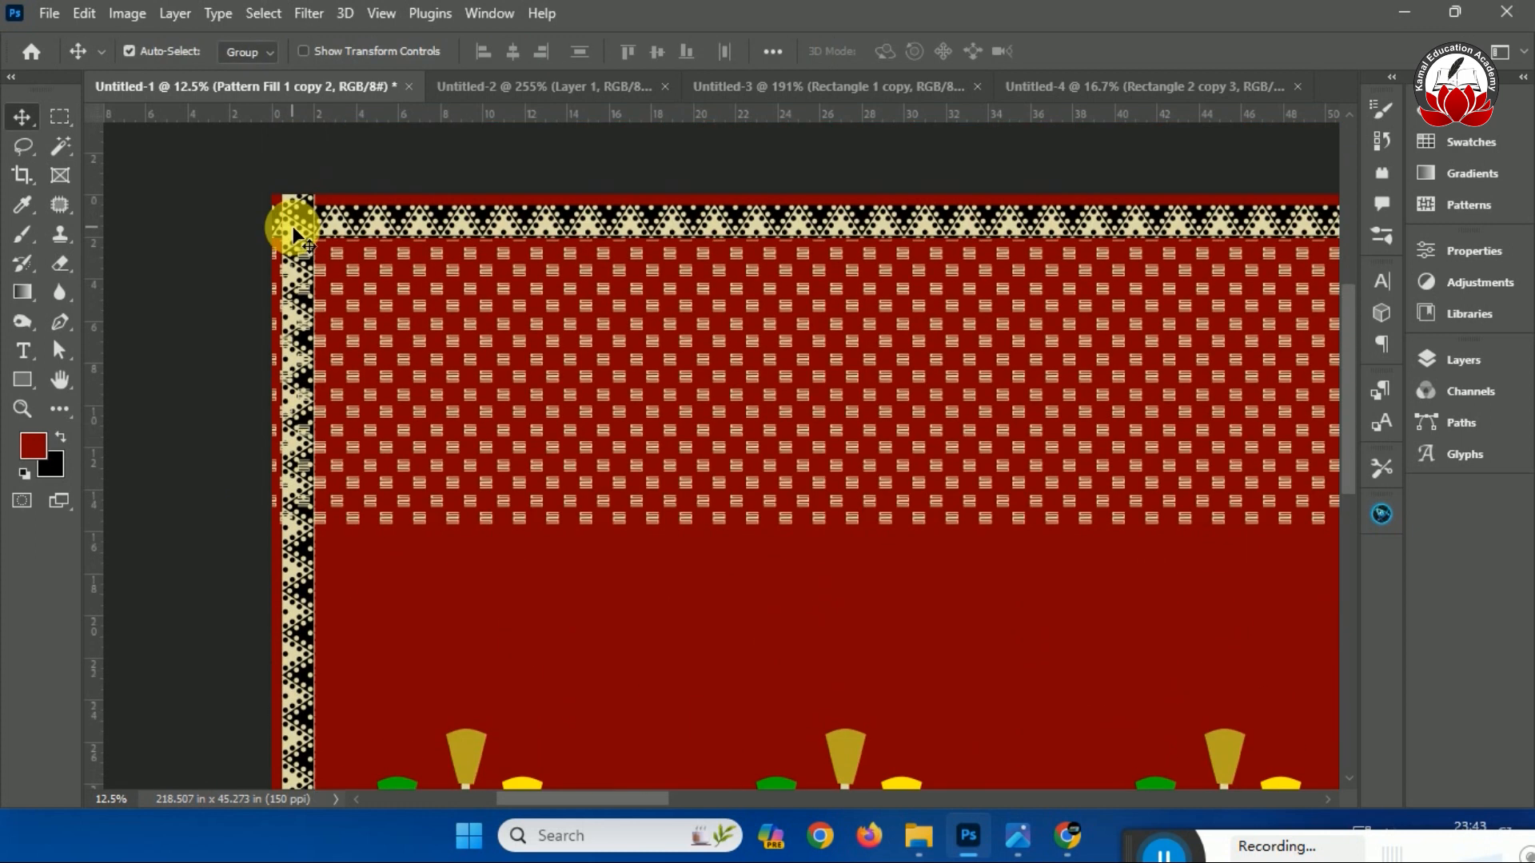
pyautogui.click(61, 117)
pyautogui.moveTo(94, 144); pyautogui.dragTo(106, 209)
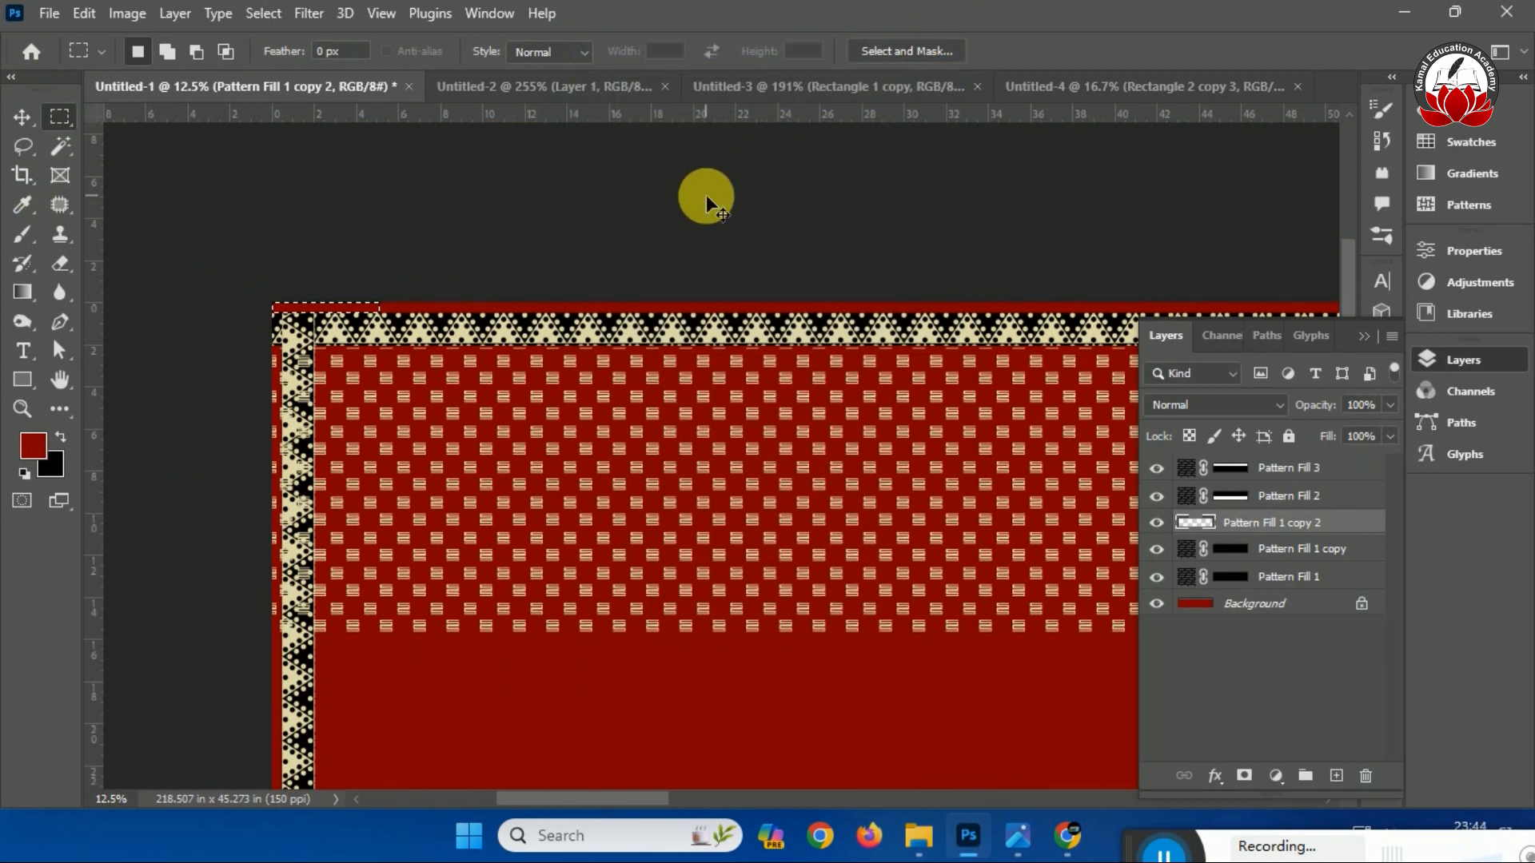
pyautogui.hotkey('ctrl', '0')
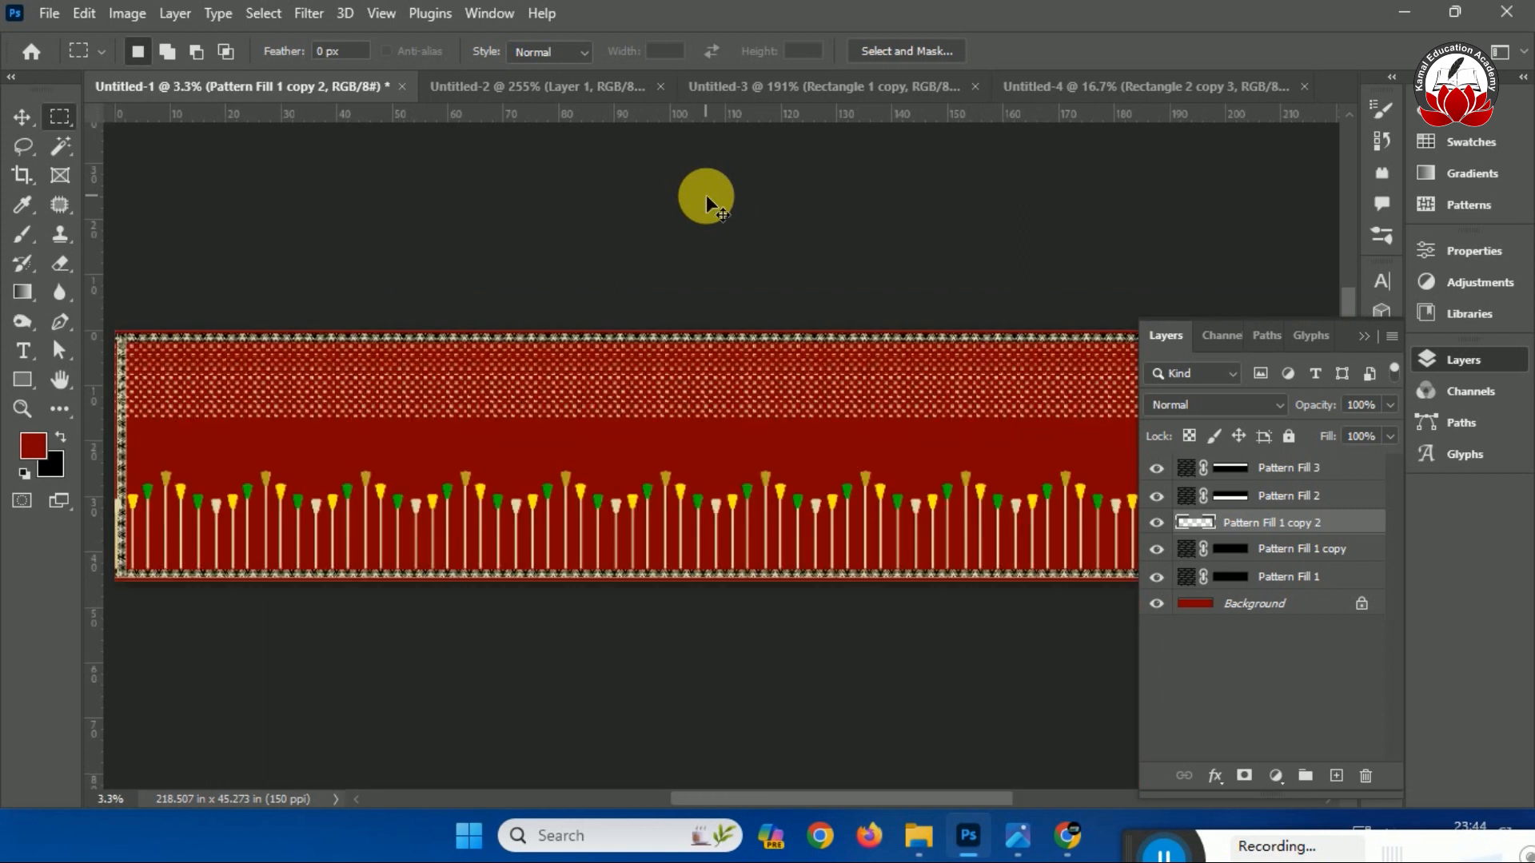
pyautogui.hotkey('ctrl', '+')
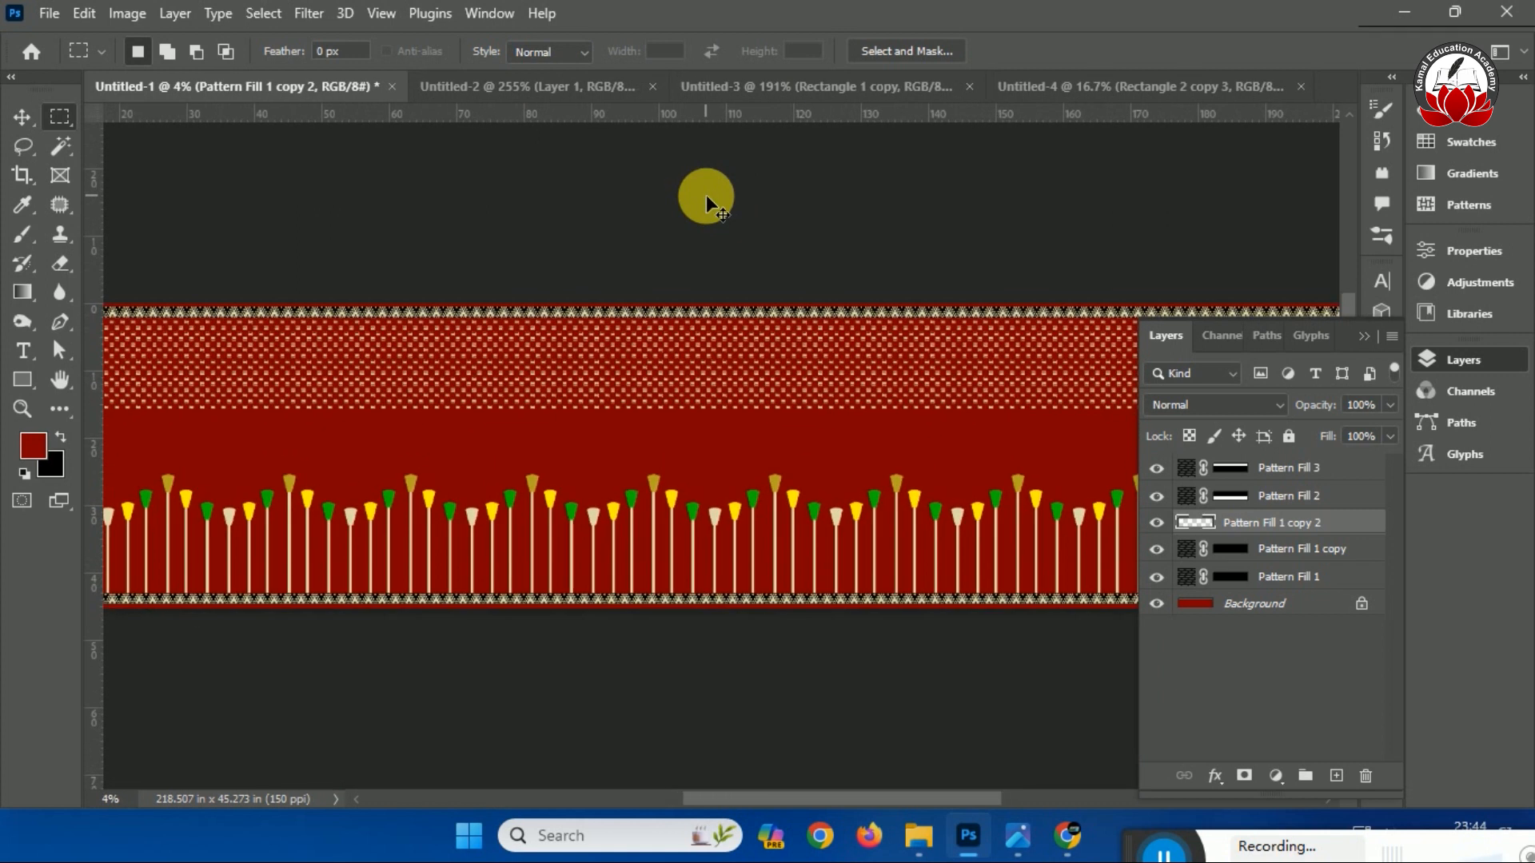
pyautogui.click(1363, 333)
pyautogui.moveTo(843, 805); pyautogui.dragTo(765, 802)
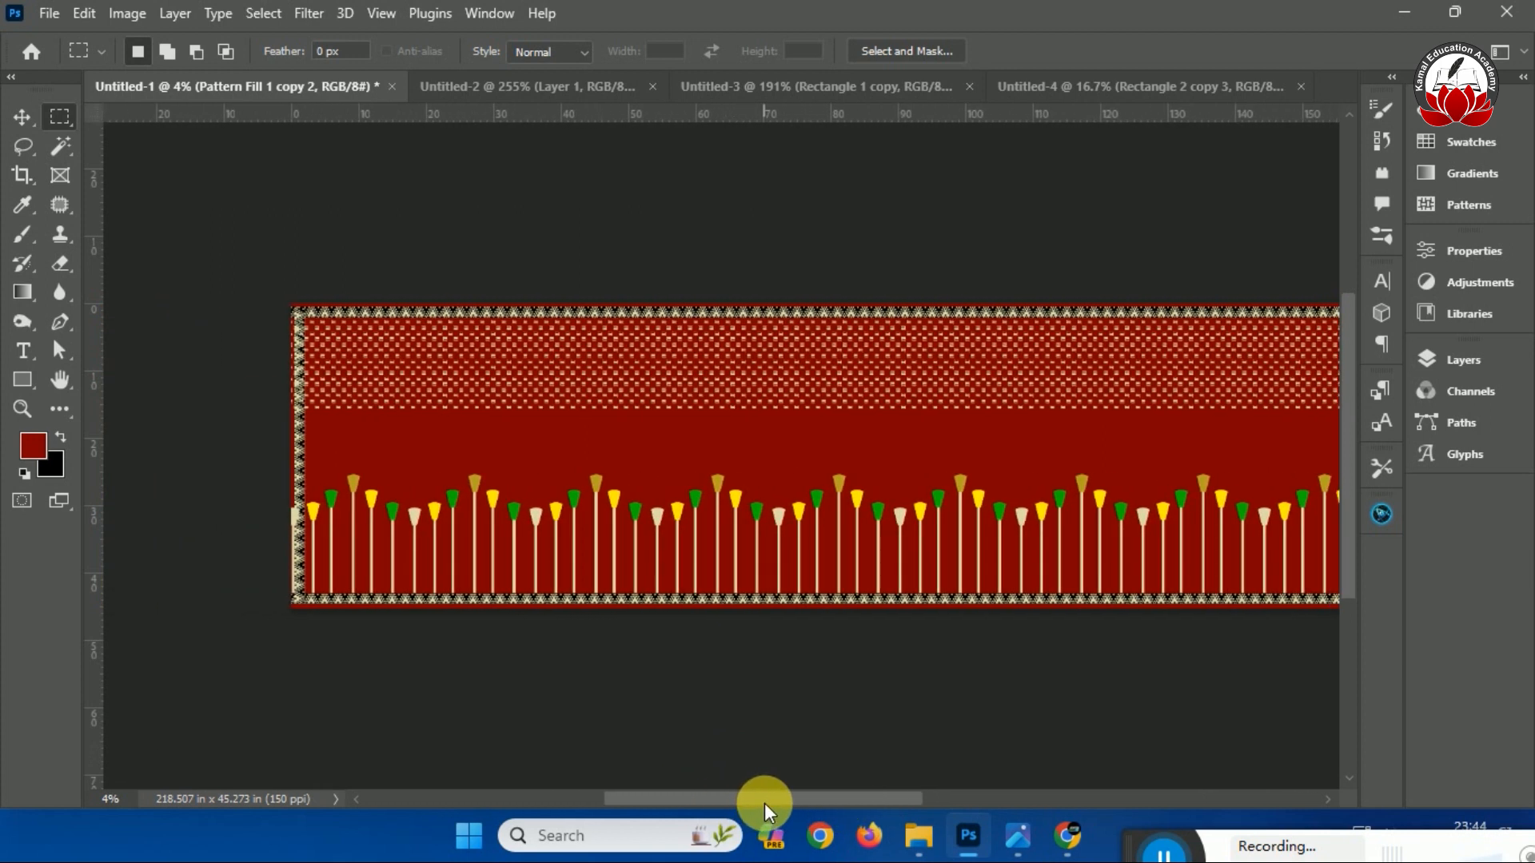
pyautogui.hotkey('ctrl', '+')
pyautogui.hotkey('ctrl', '+')
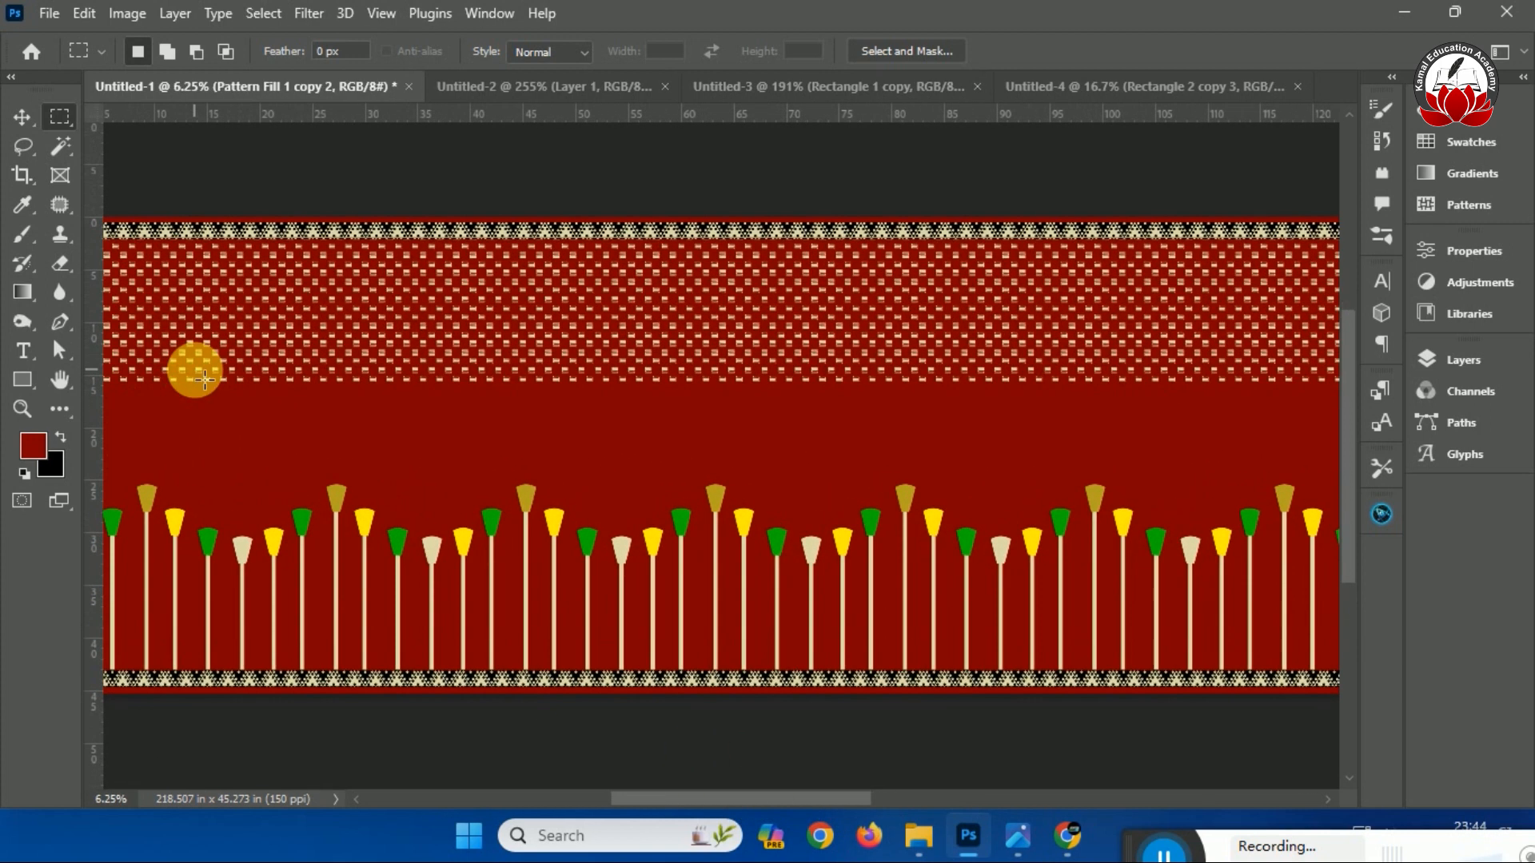
pyautogui.moveTo(710, 799); pyautogui.dragTo(607, 799)
pyautogui.moveTo(430, 160); pyautogui.dragTo(523, 490)
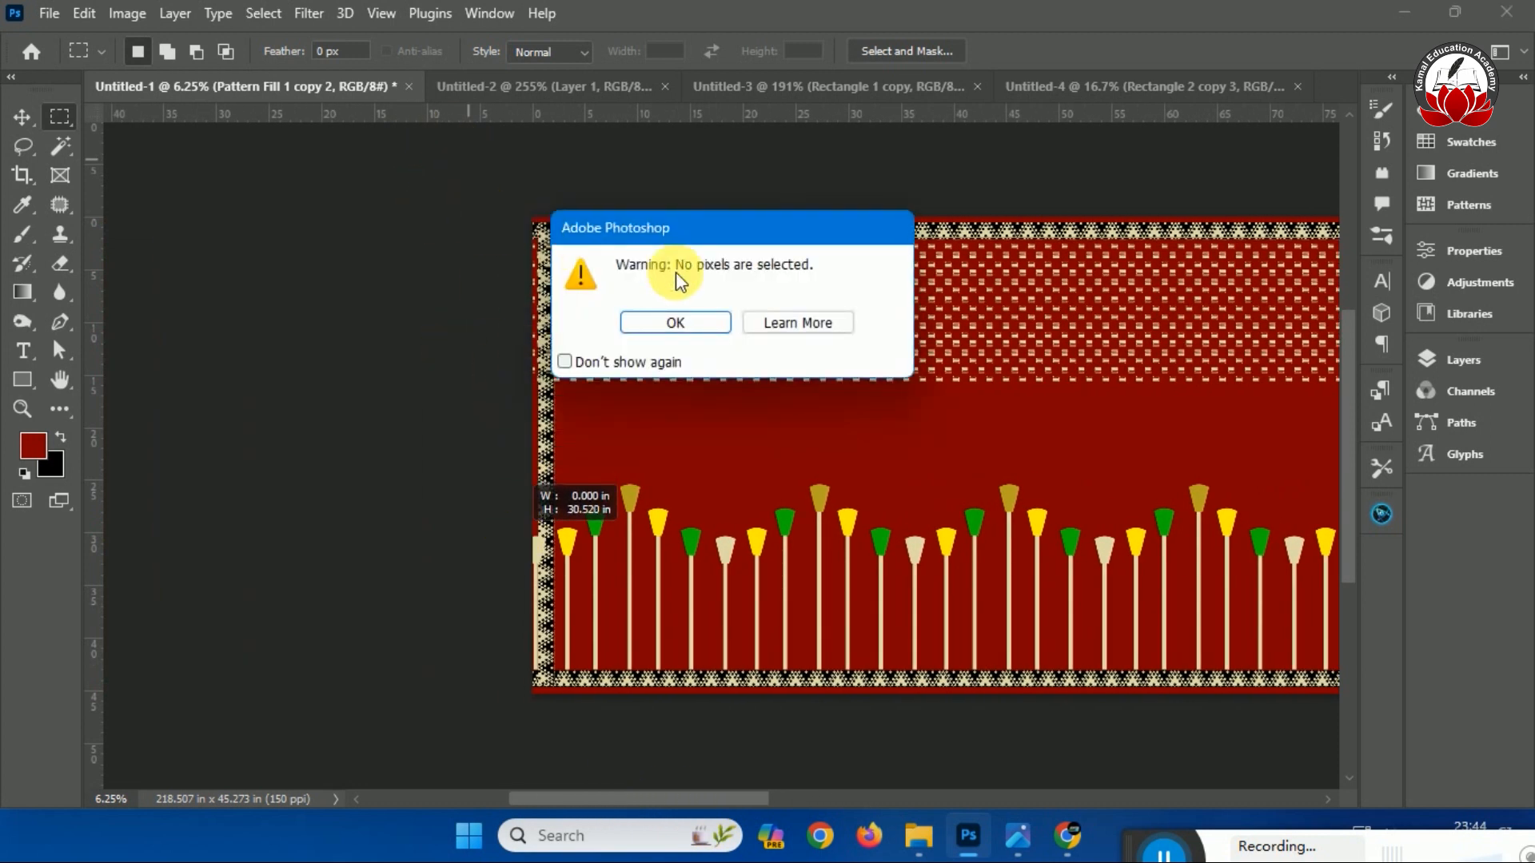
pyautogui.click(676, 323)
pyautogui.moveTo(534, 227); pyautogui.dragTo(555, 677)
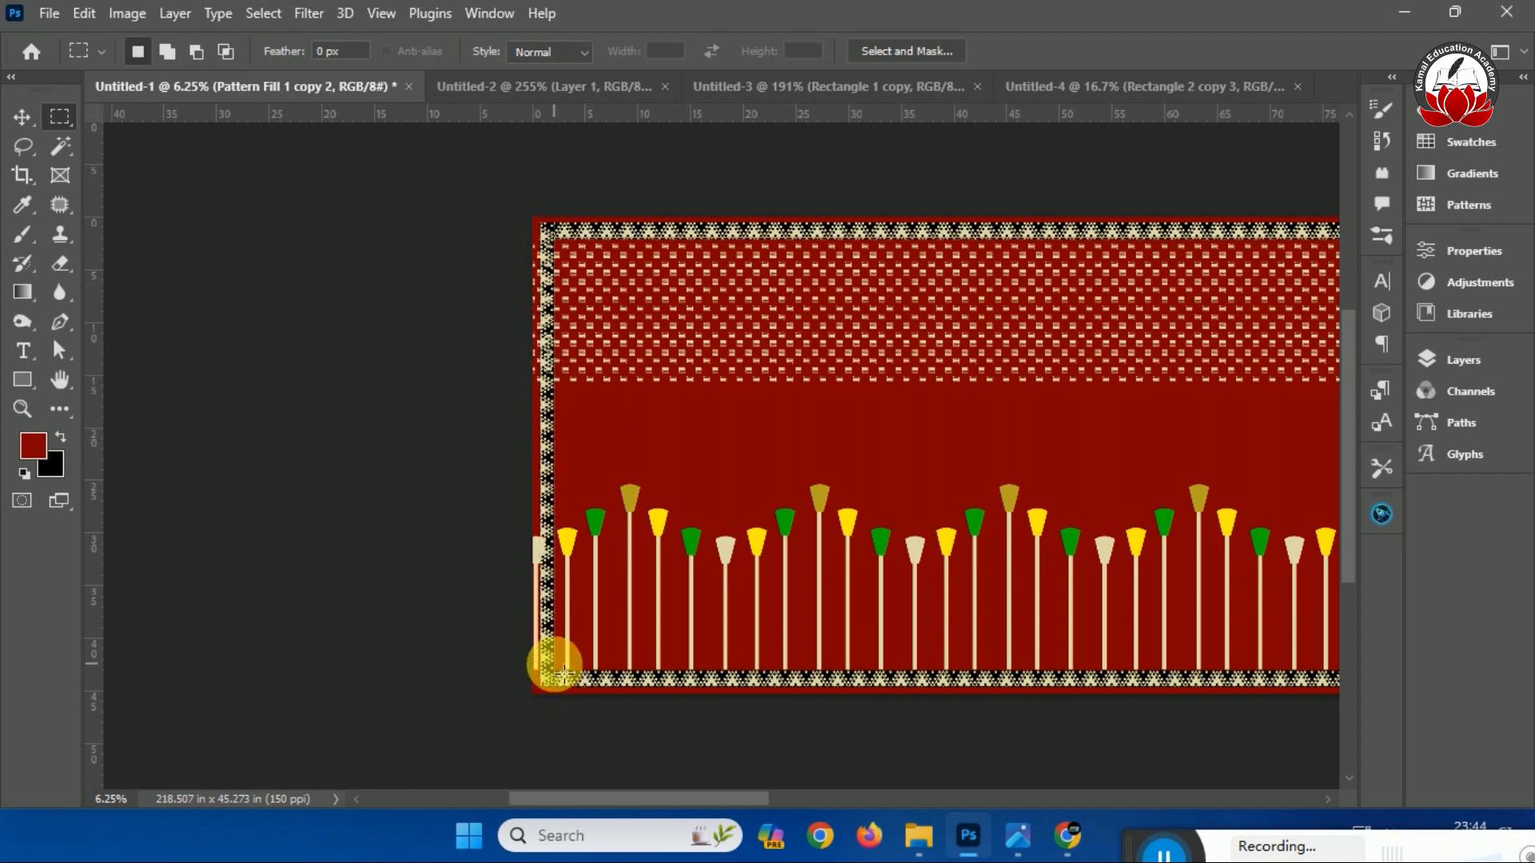
# Add a new layer above Pattern Fill 3, fill the narrow strip outside the vertical border with maroon to hide the patterns there, and deselect.
pyautogui.click(1460, 354)
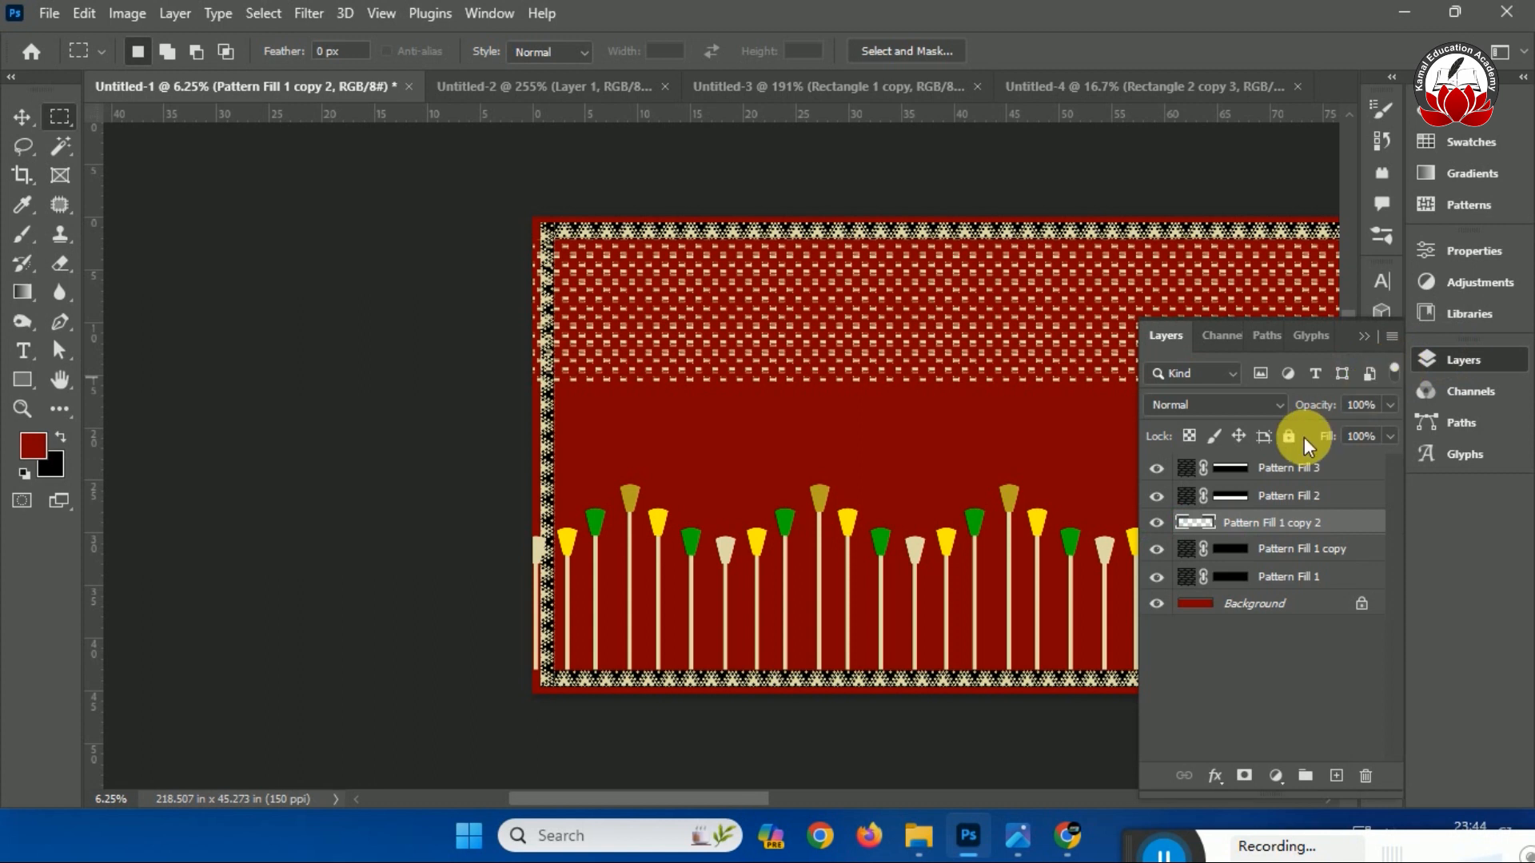
pyautogui.scroll(2, 1304, 488)
pyautogui.click(1303, 477)
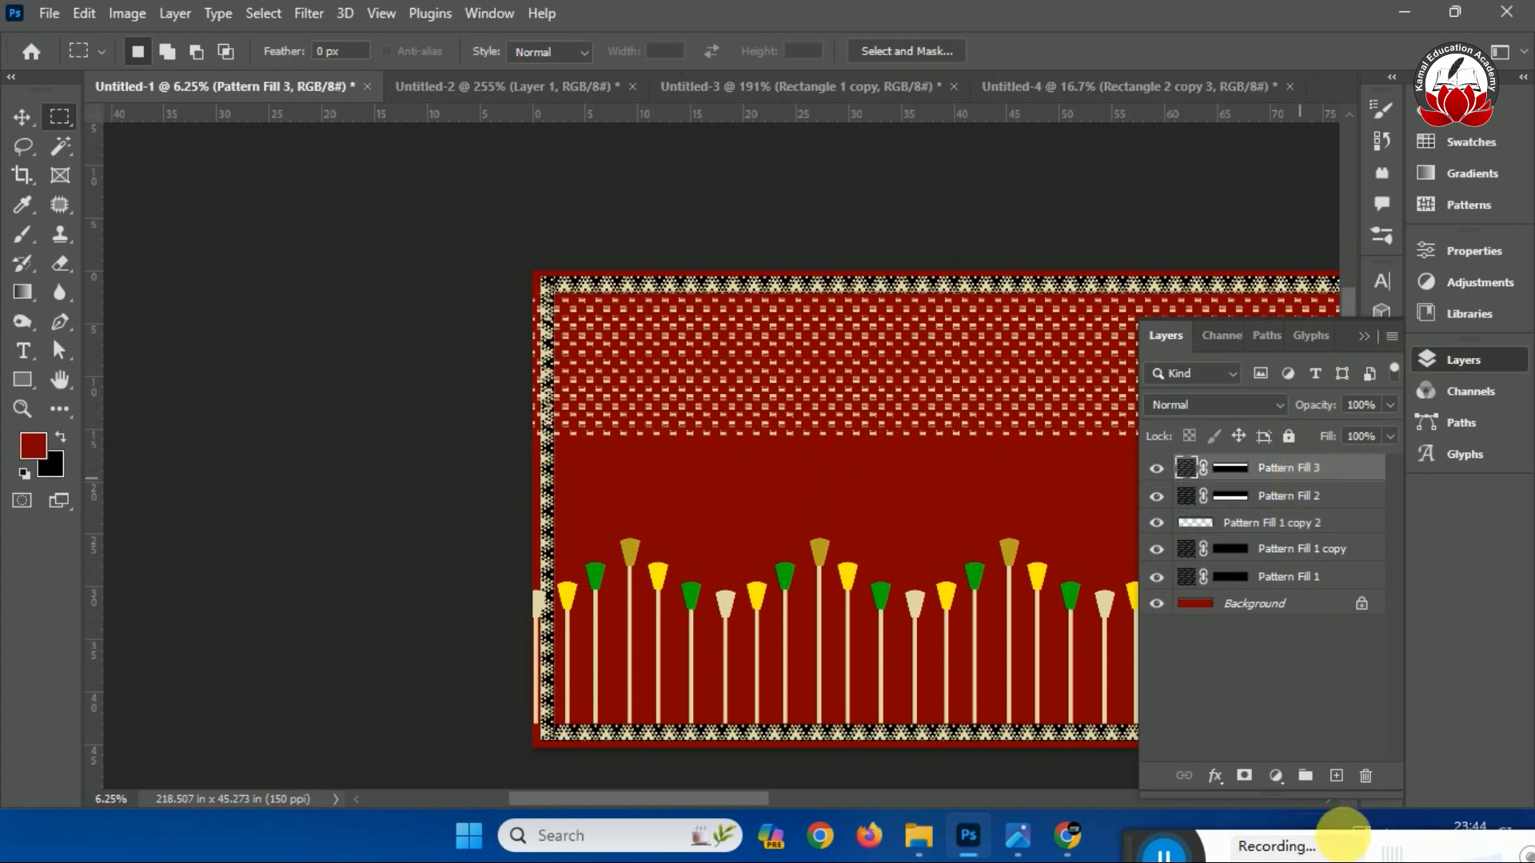
pyautogui.click(1336, 776)
pyautogui.moveTo(522, 265); pyautogui.dragTo(571, 723)
pyautogui.hotkey('ctrl', 'd')
pyautogui.hotkey('ctrl', '-')
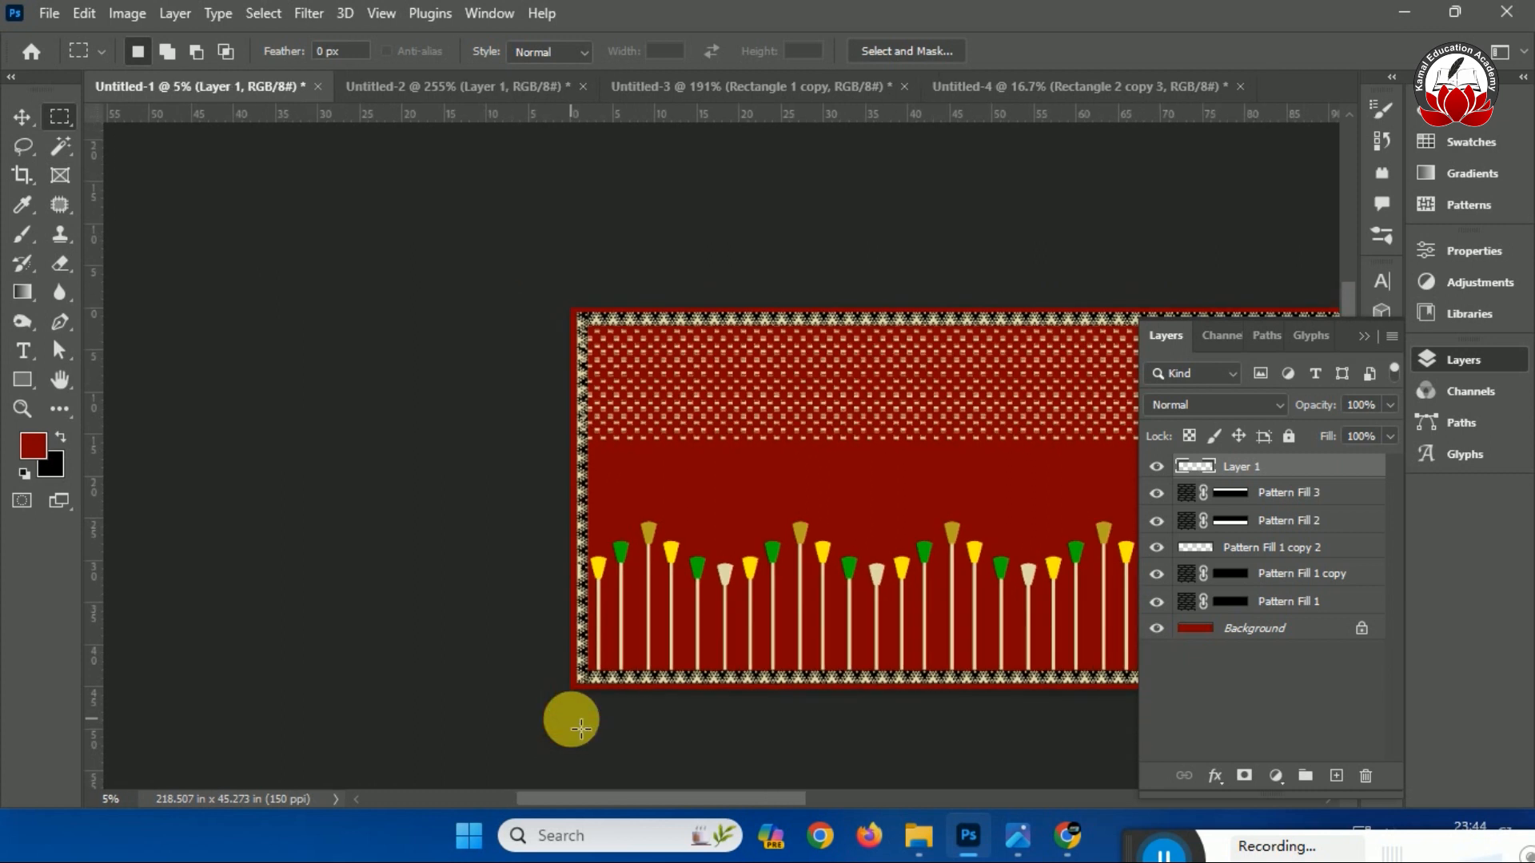
pyautogui.click(1366, 337)
pyautogui.hotkey('ctrl', '0')
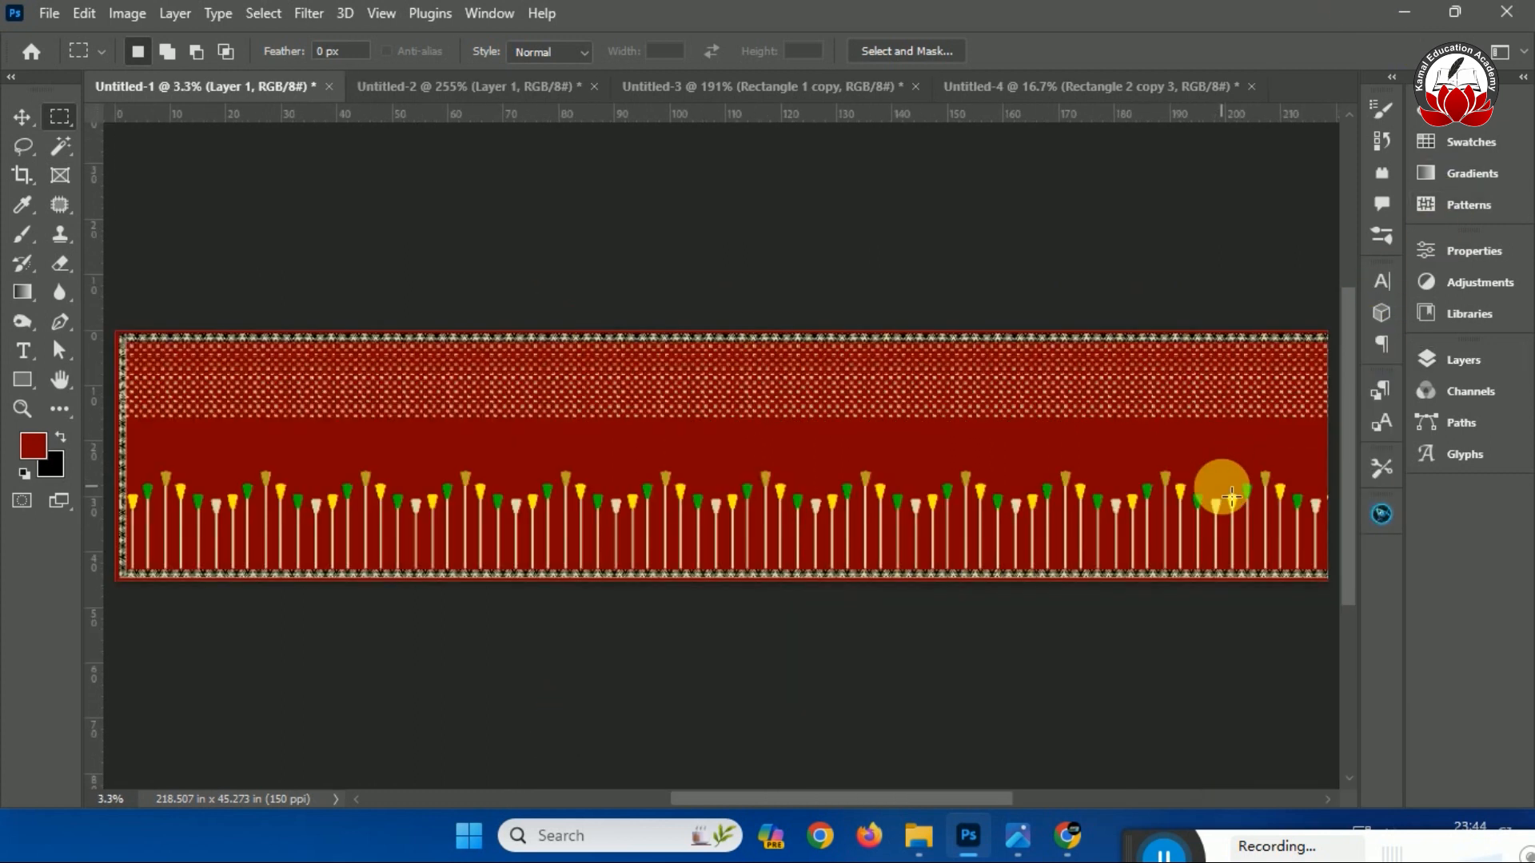